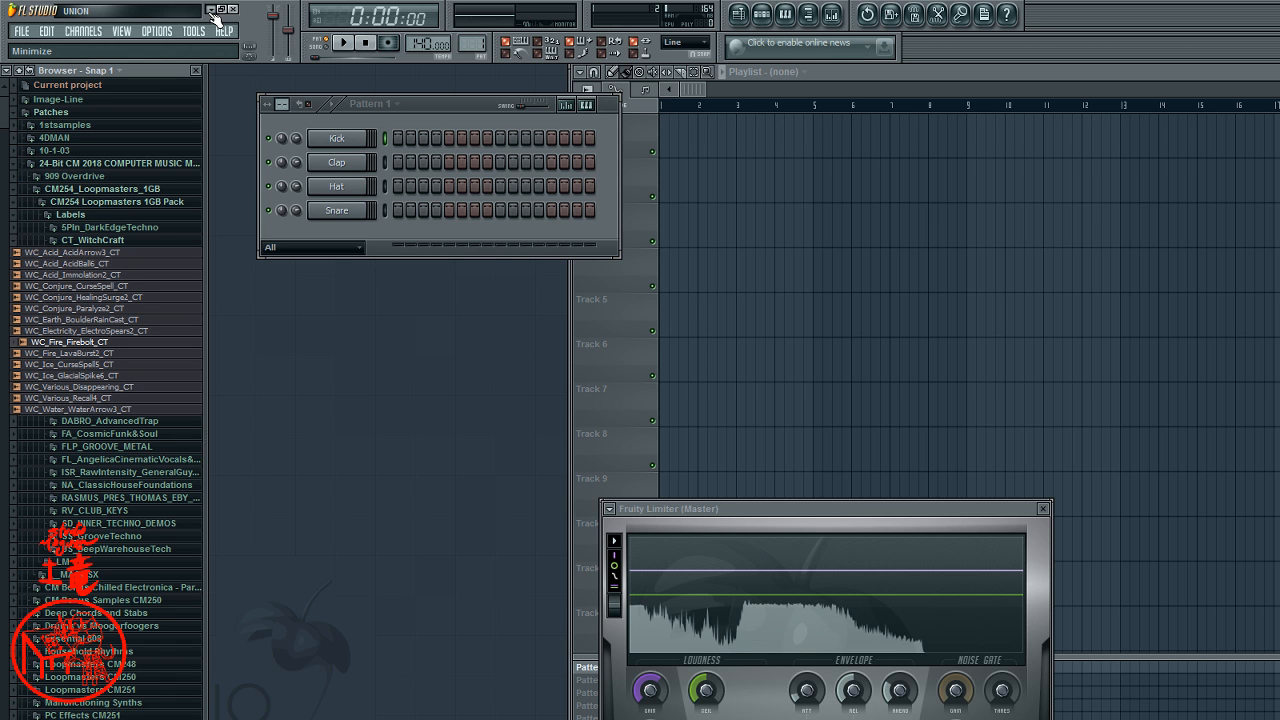
- Select the 090 scrat7 channel in Pattern 1 of the 00000_2018.flp project
left_click(214, 18)
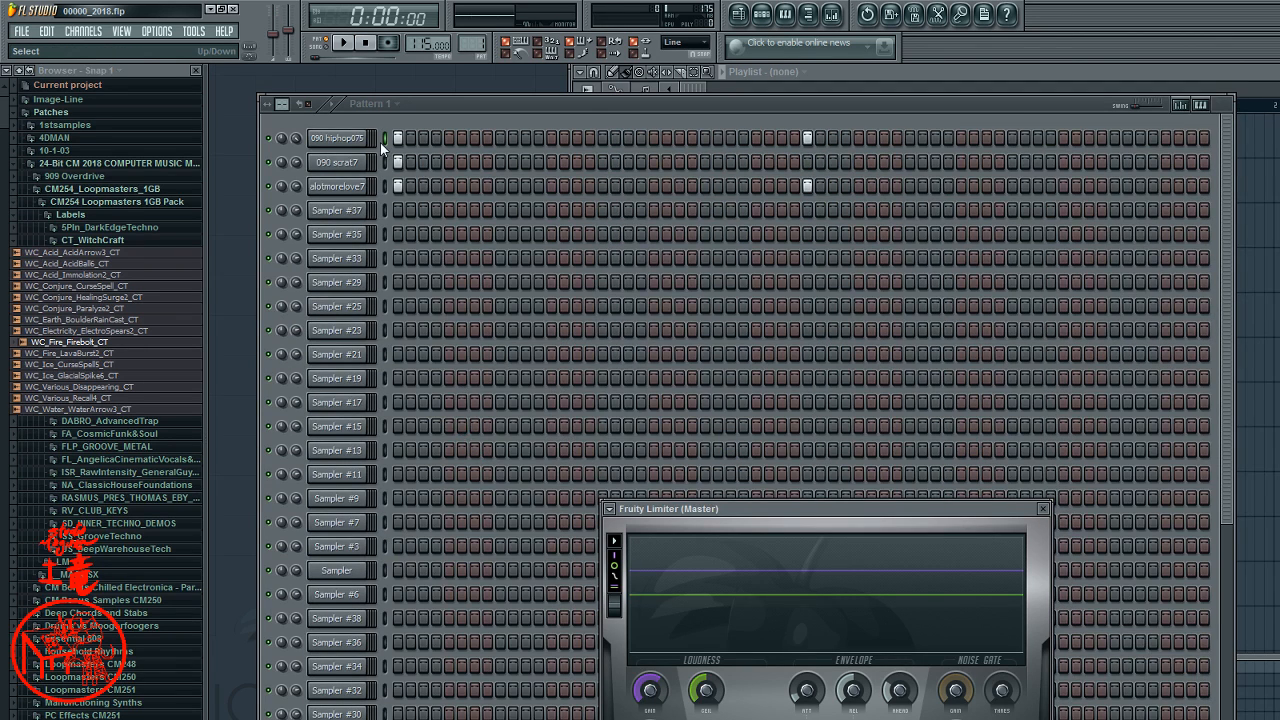
left_click(384, 159)
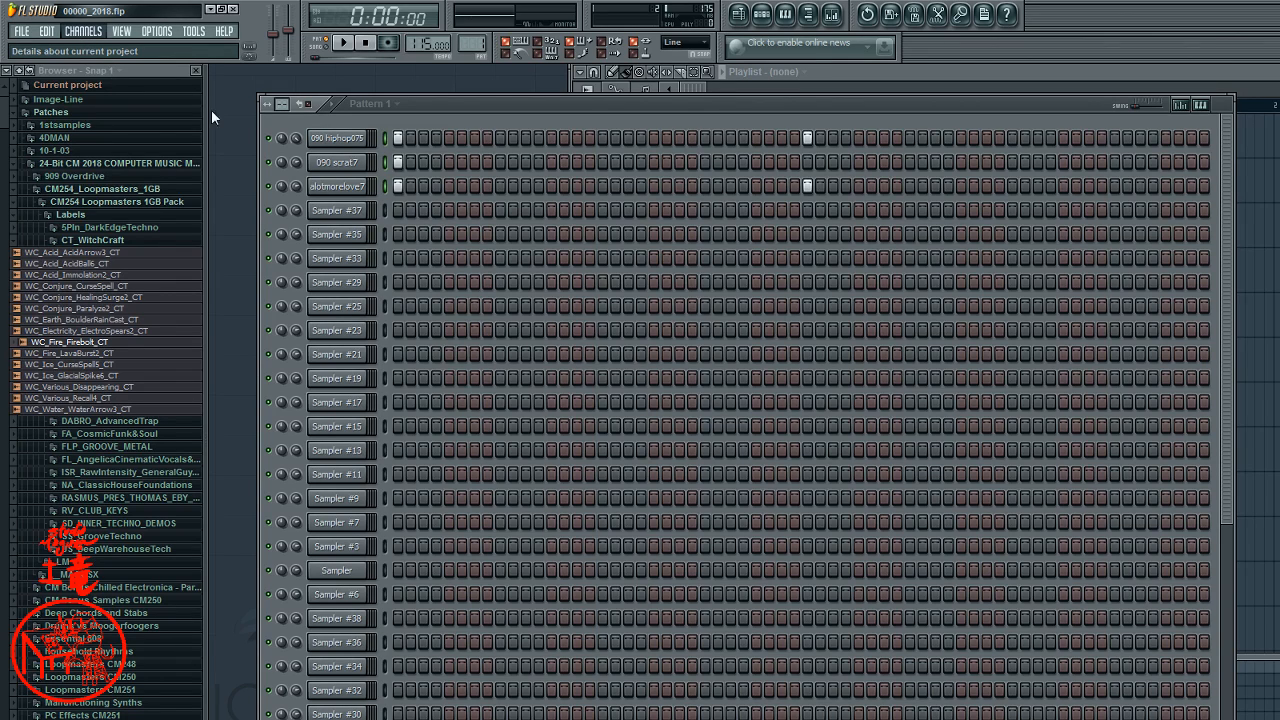
scroll(1006, 511, "down", 3)
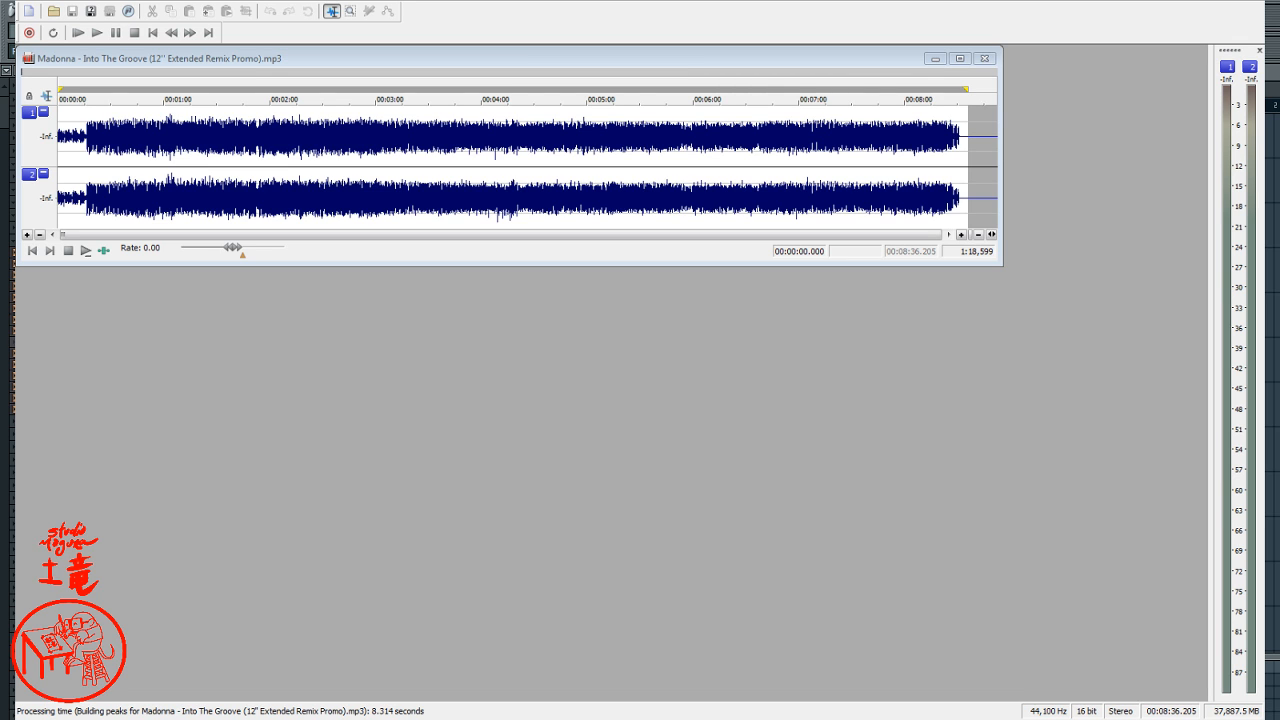
- Maximize the waveform window of "Madonna - Into The Groove (12'' Extended Remix Promo).mp3" and return the playback position to the start
left_click(959, 58)
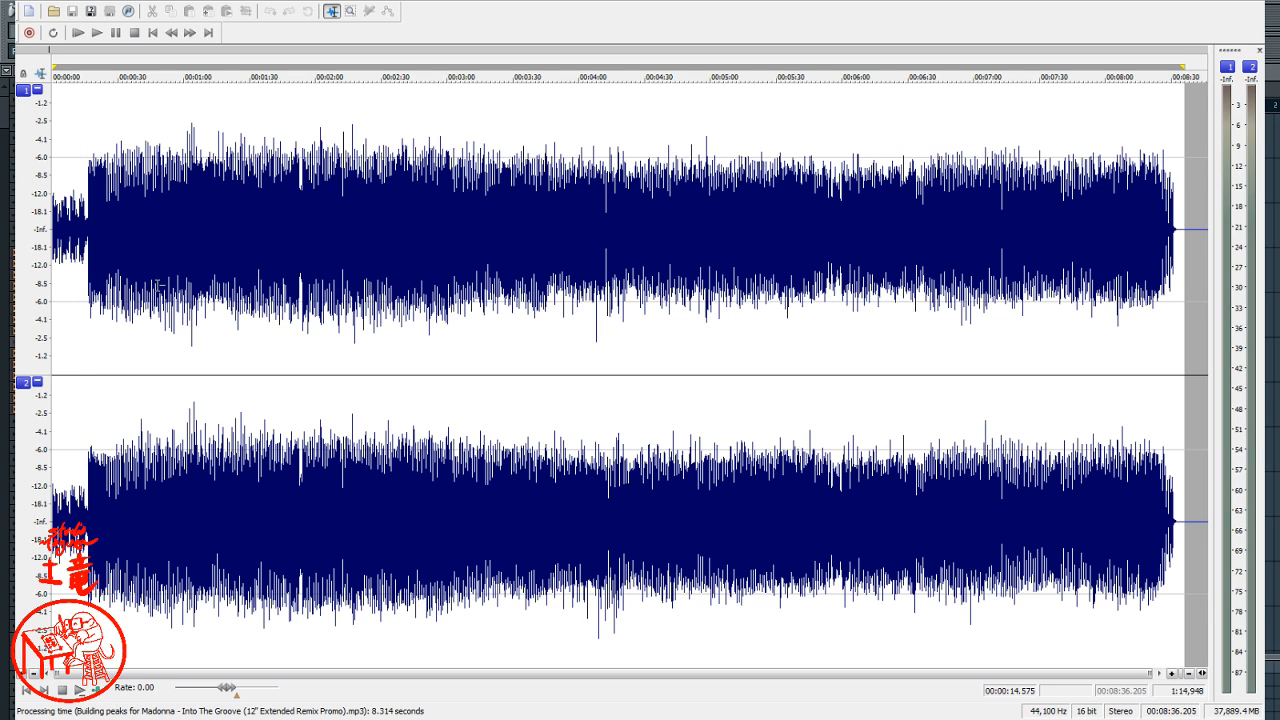
left_click(152, 33)
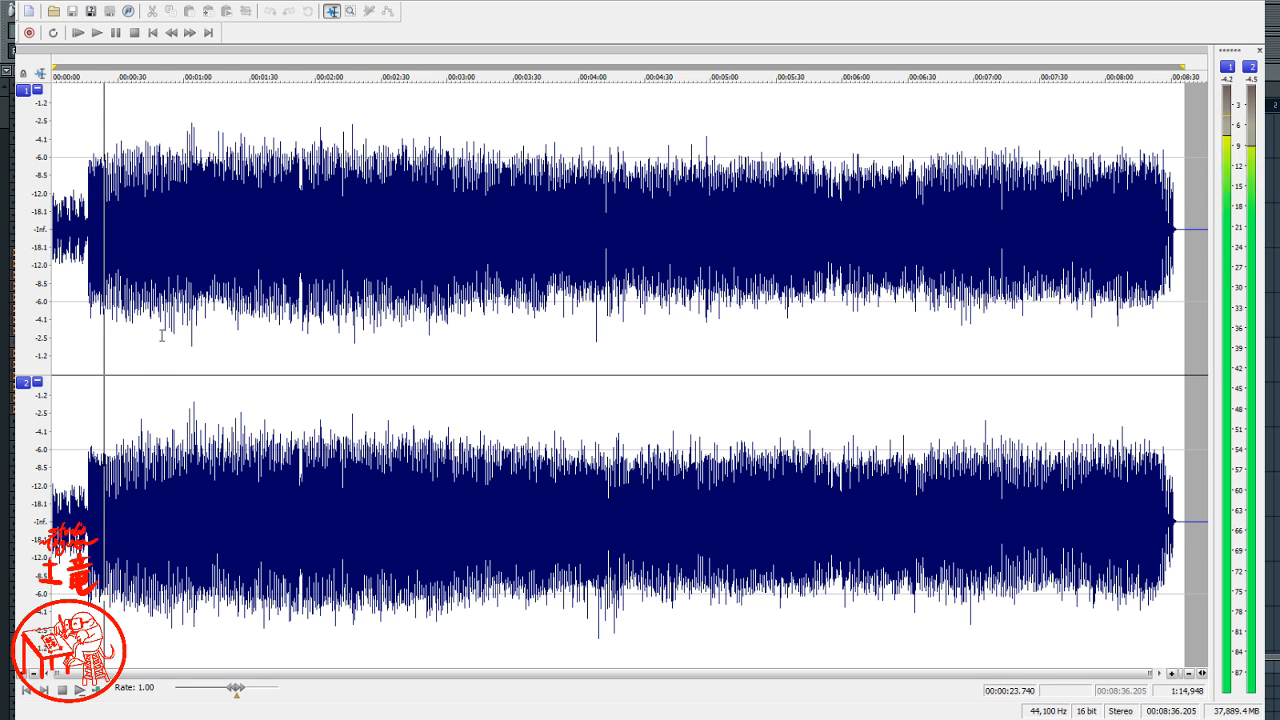
- Audition scattered passages across the track, from about 0:50 to 6:00, listening for material to sample
left_click(166, 300)
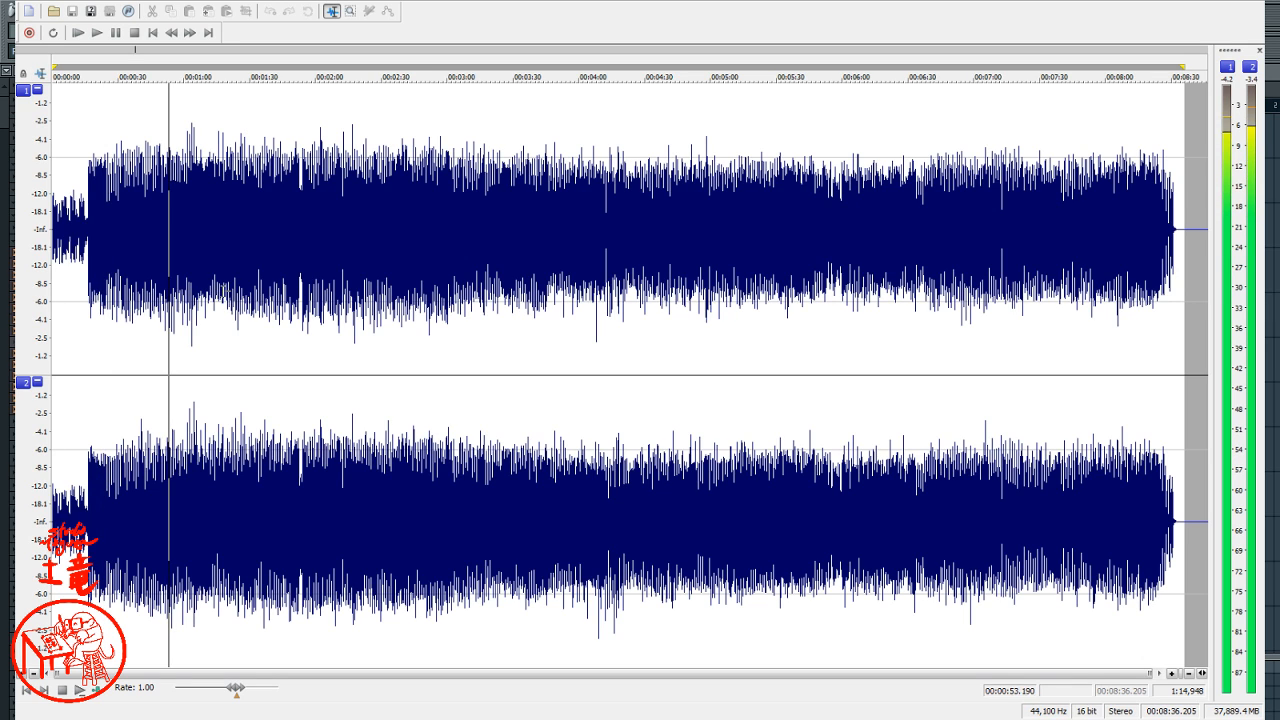
left_click(287, 300)
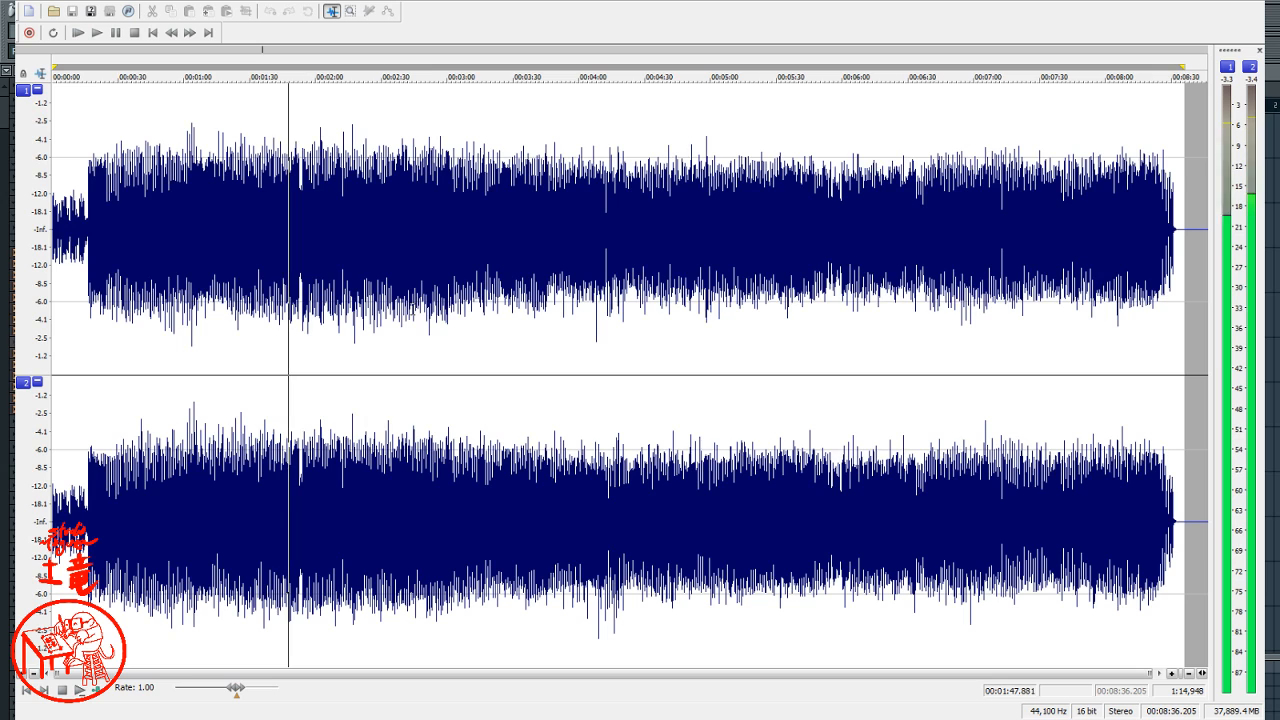
left_click(413, 309)
left_click(564, 330)
left_click(164, 296)
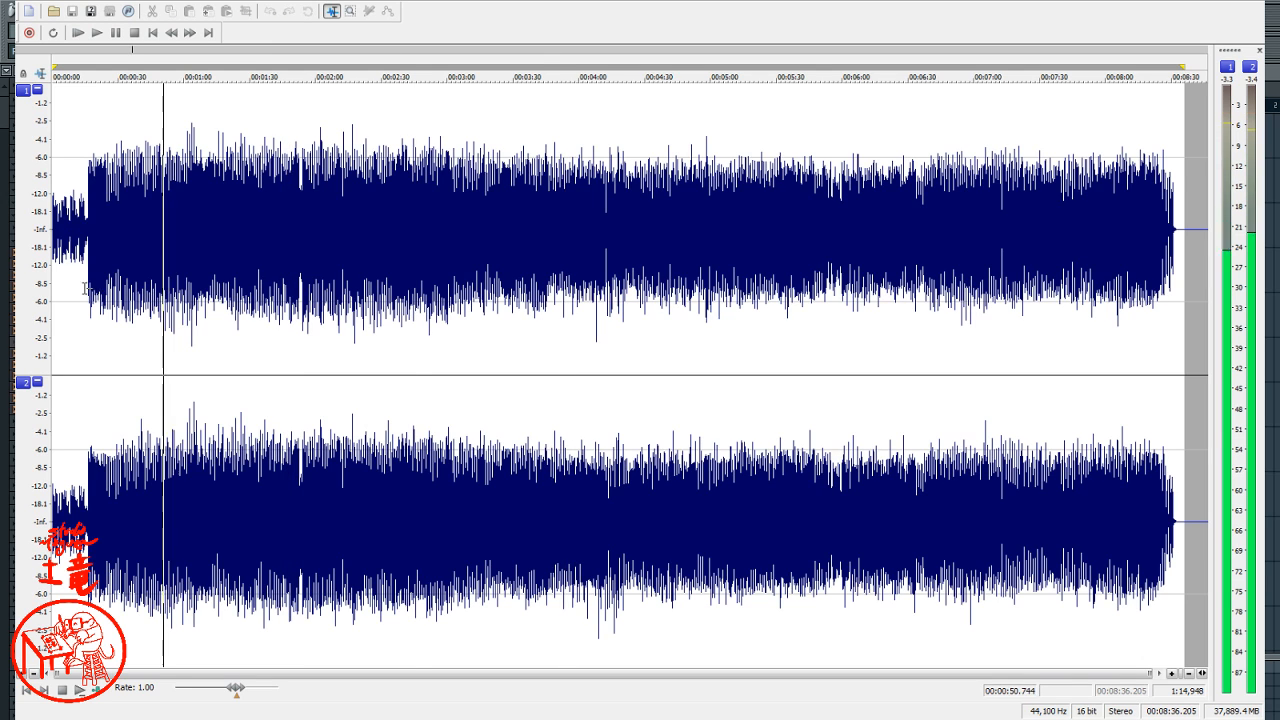
left_click(843, 300)
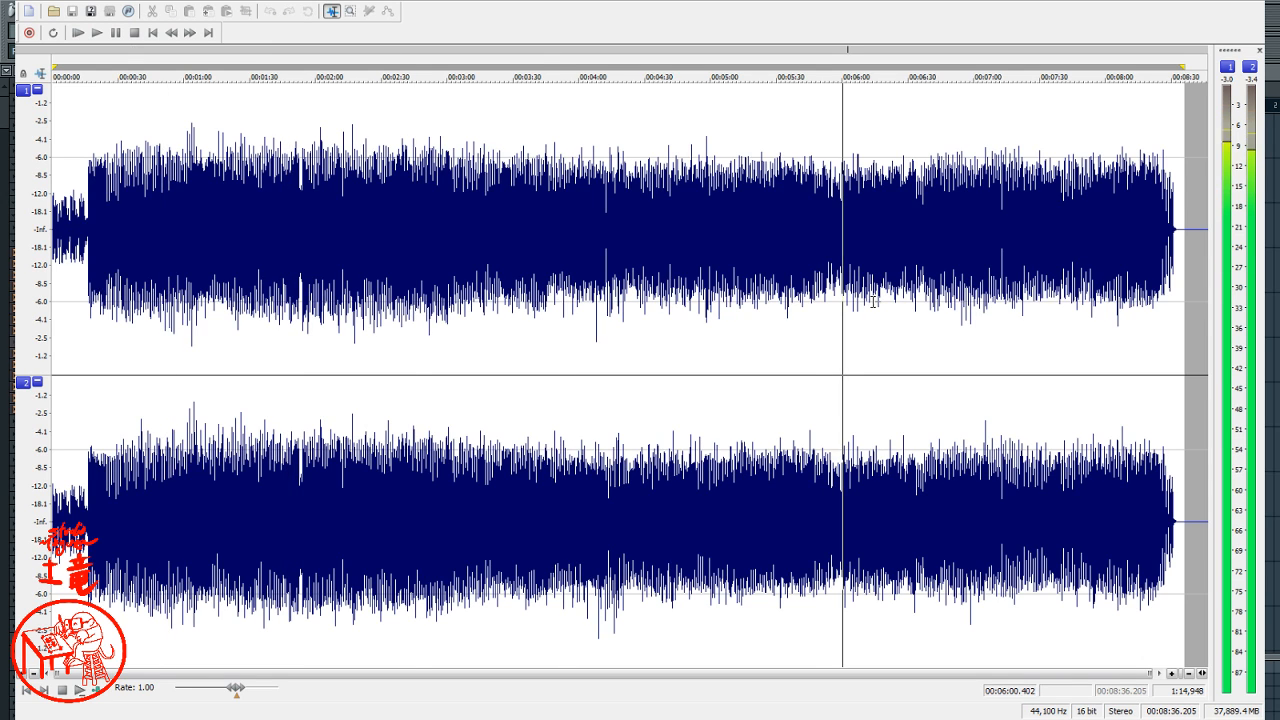
left_click(781, 364)
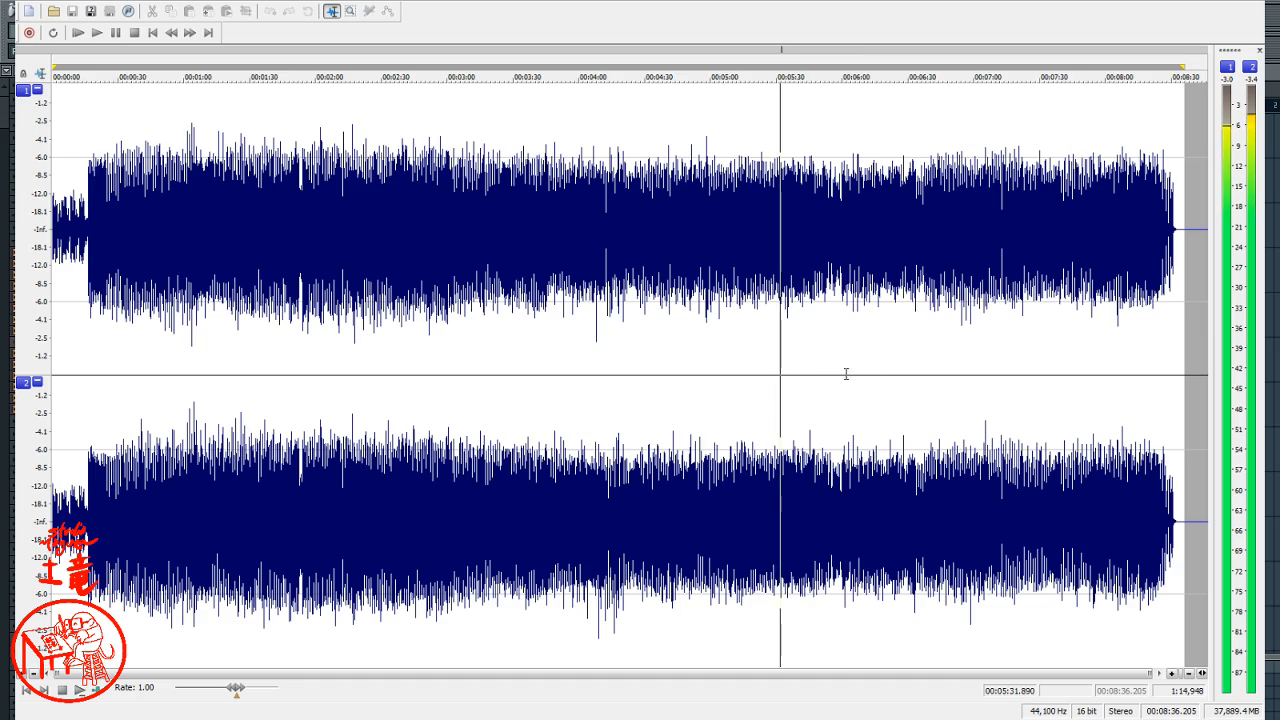
scroll(632, 308, "up", 7)
scroll(632, 308, "down", 5)
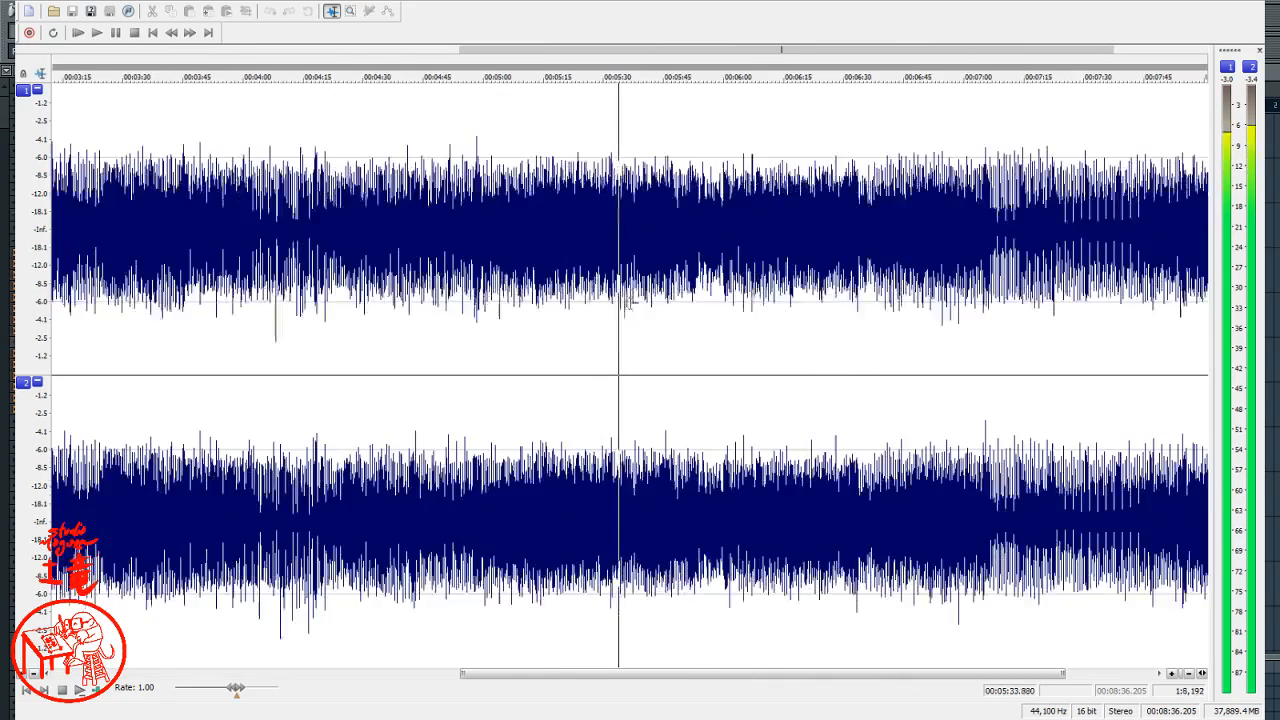
scroll(389, 313, "down", 3)
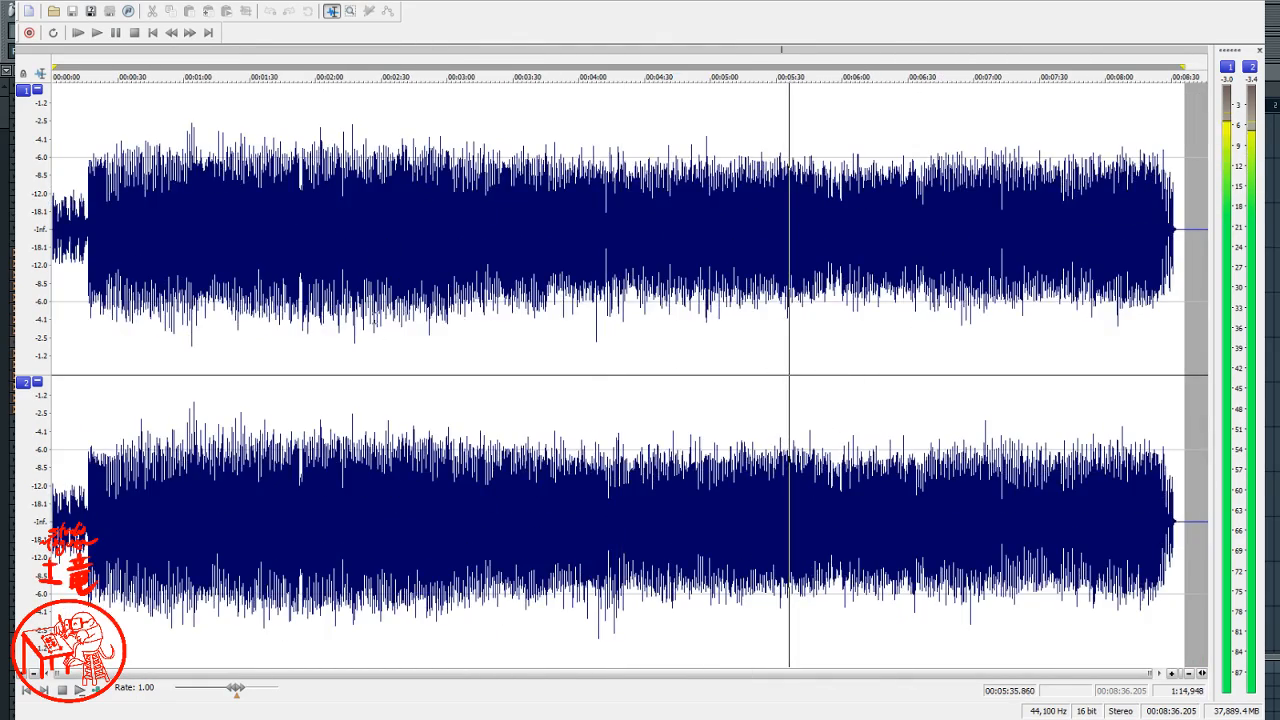
left_click(476, 334)
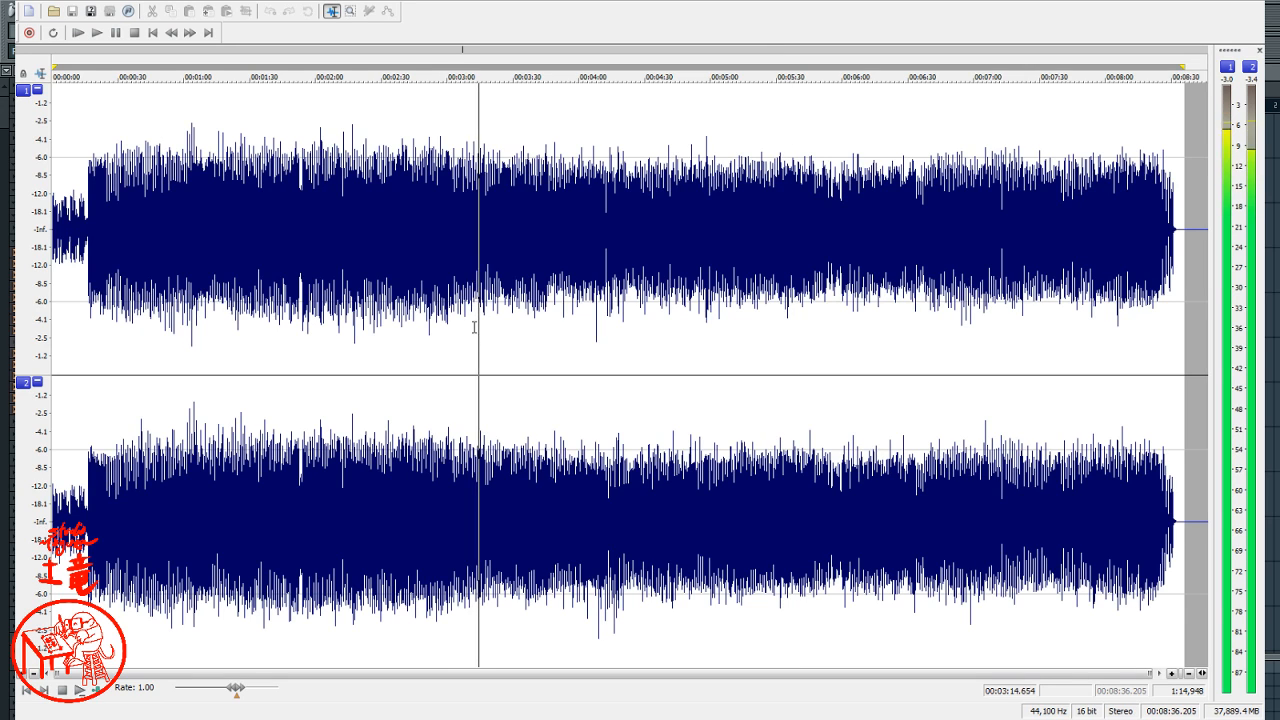
left_click(591, 337)
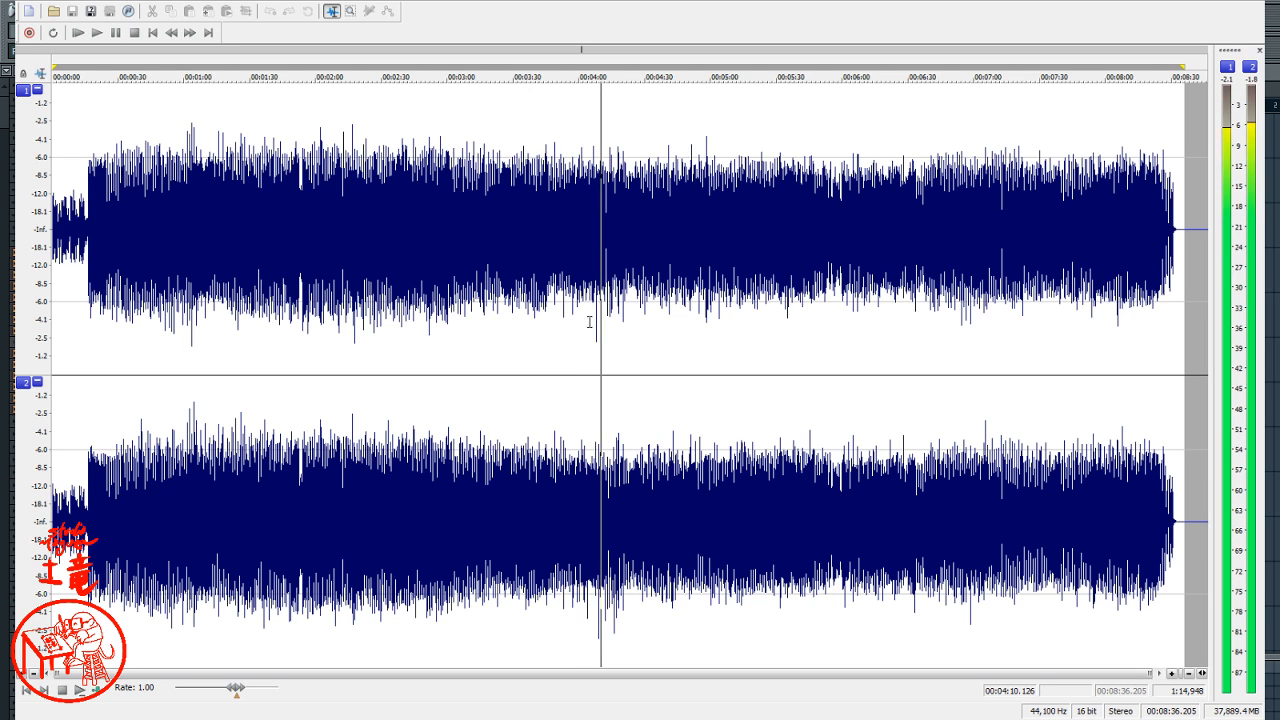
- Audition the track's second half at successive points from about 4:43 to 7:47
scroll(624, 294, "up", 2)
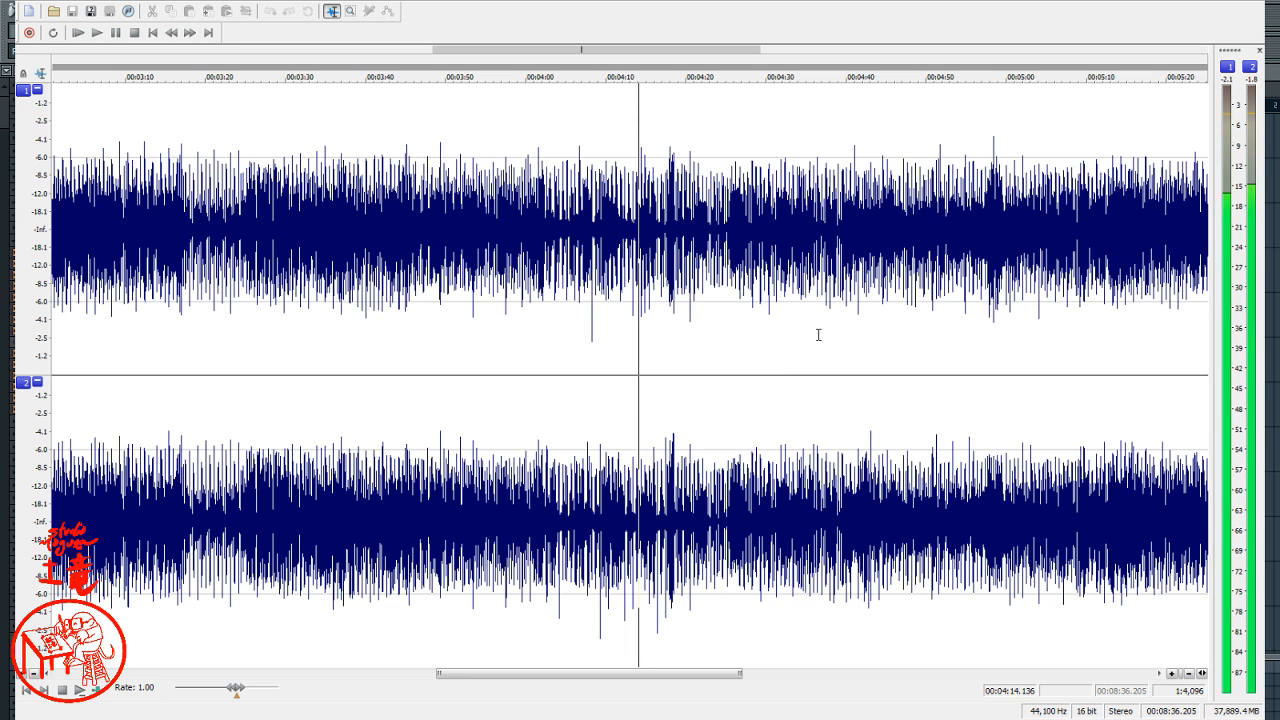
left_click(872, 337)
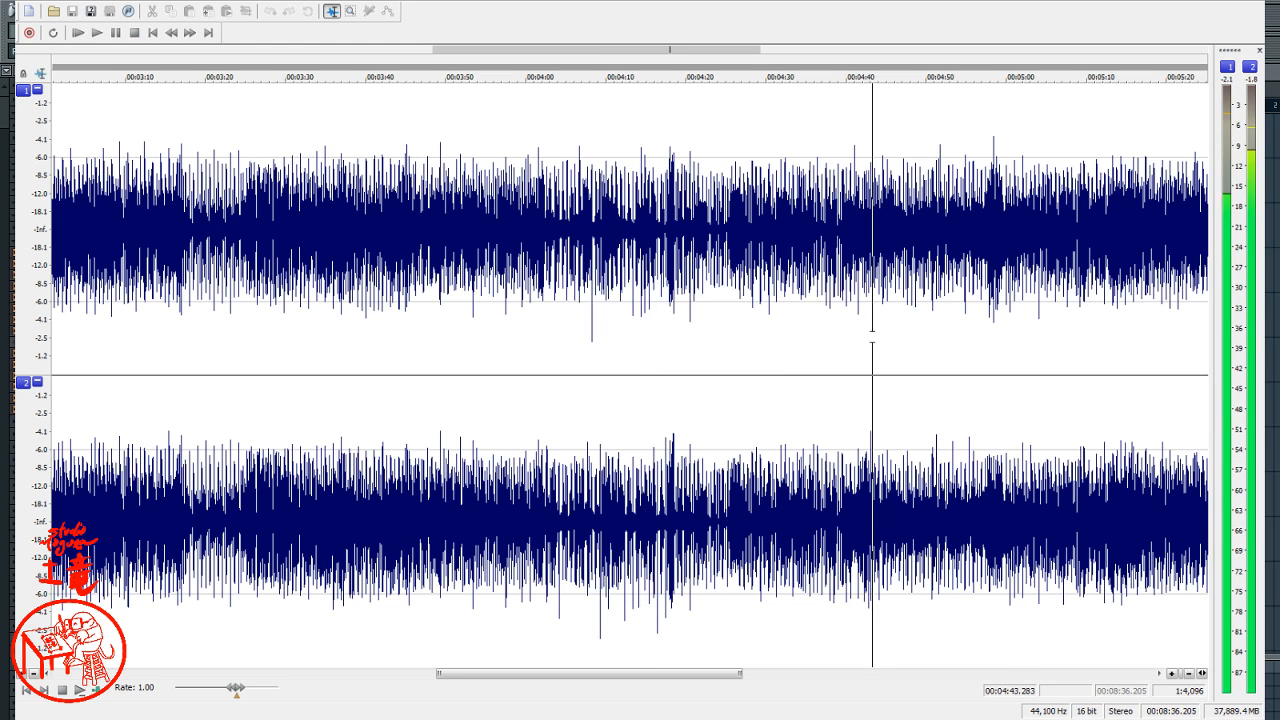
left_click(951, 340)
left_click(1032, 350)
scroll(1087, 355, "up", 1)
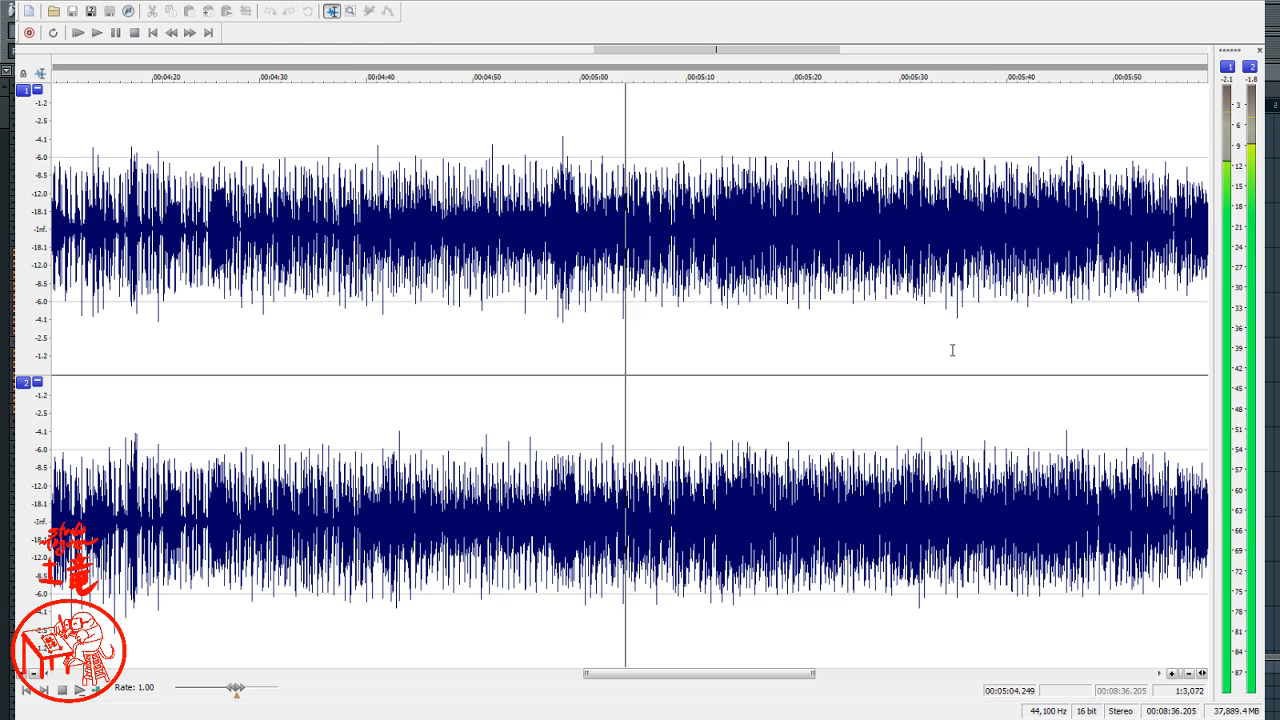
scroll(914, 337, "down", 3)
scroll(826, 316, "down", 1)
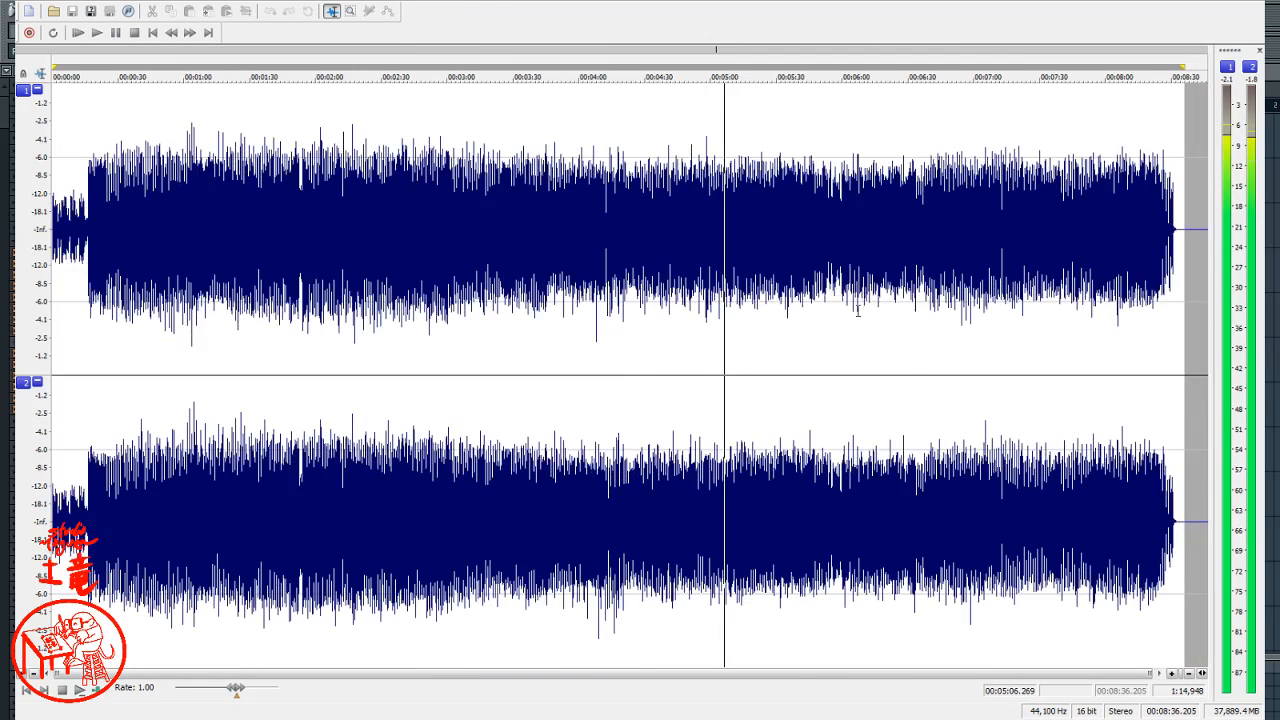
left_click(907, 320)
left_click(992, 318)
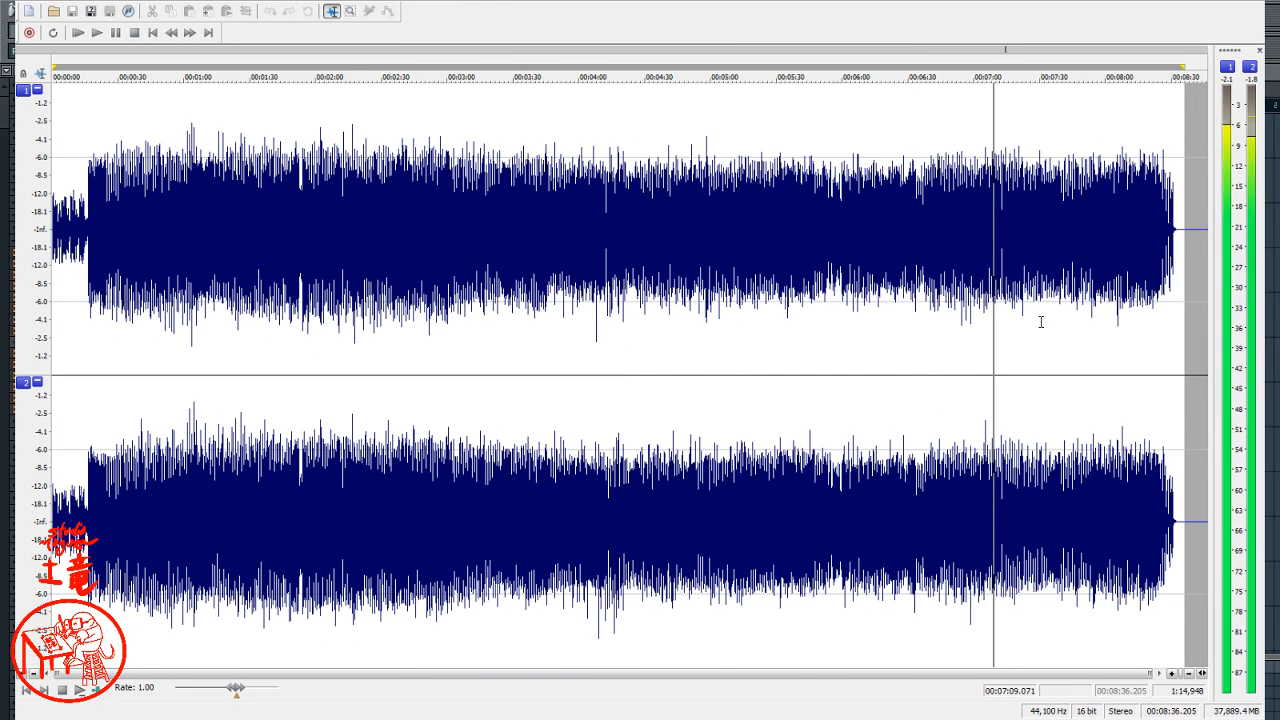
scroll(1011, 318, "up", 4)
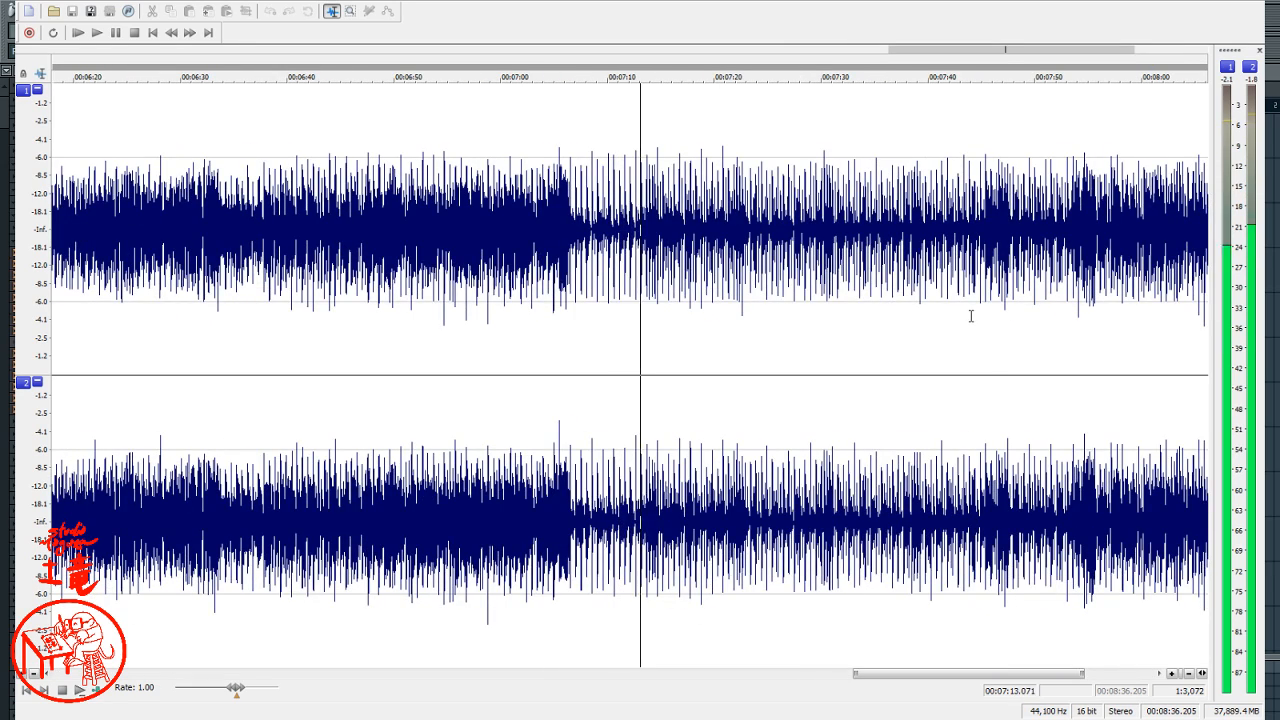
scroll(968, 316, "down", 3)
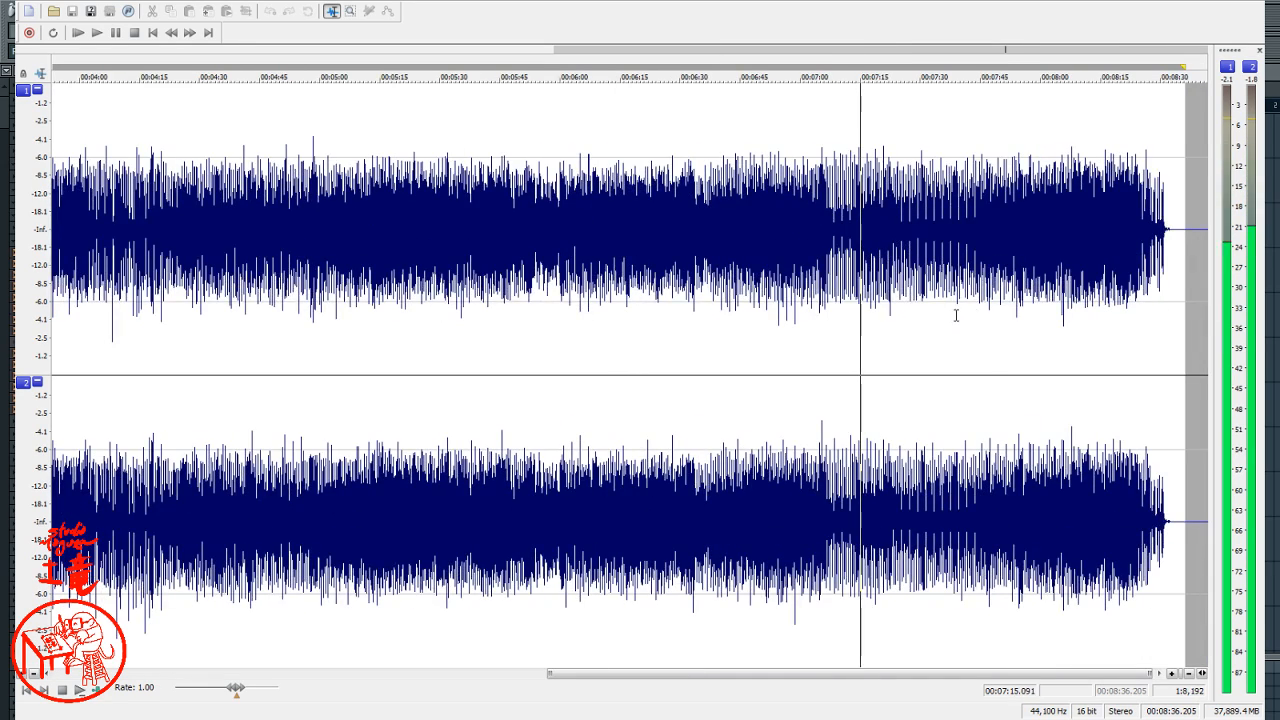
left_click(952, 316)
left_click(990, 312)
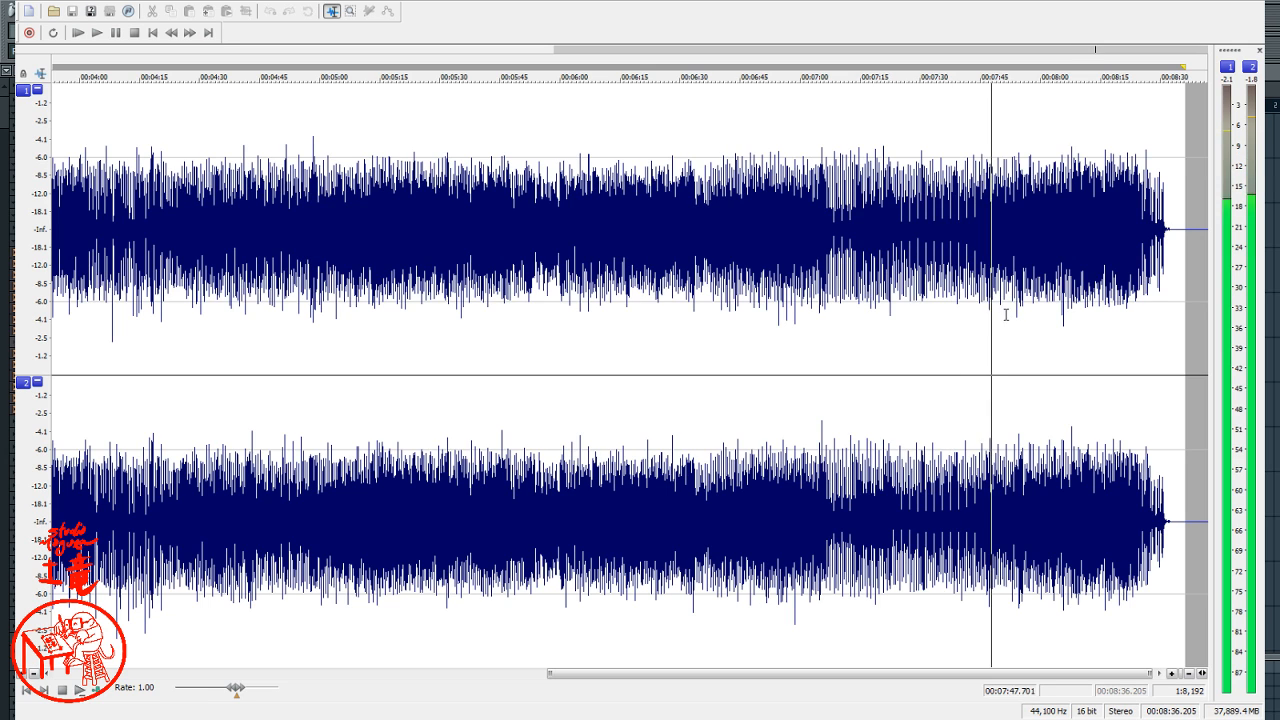
- Audition the track in backward jumps from about 6:45 to 4:13 and listen on from there
left_click(717, 310)
left_click(752, 310)
left_click(616, 296)
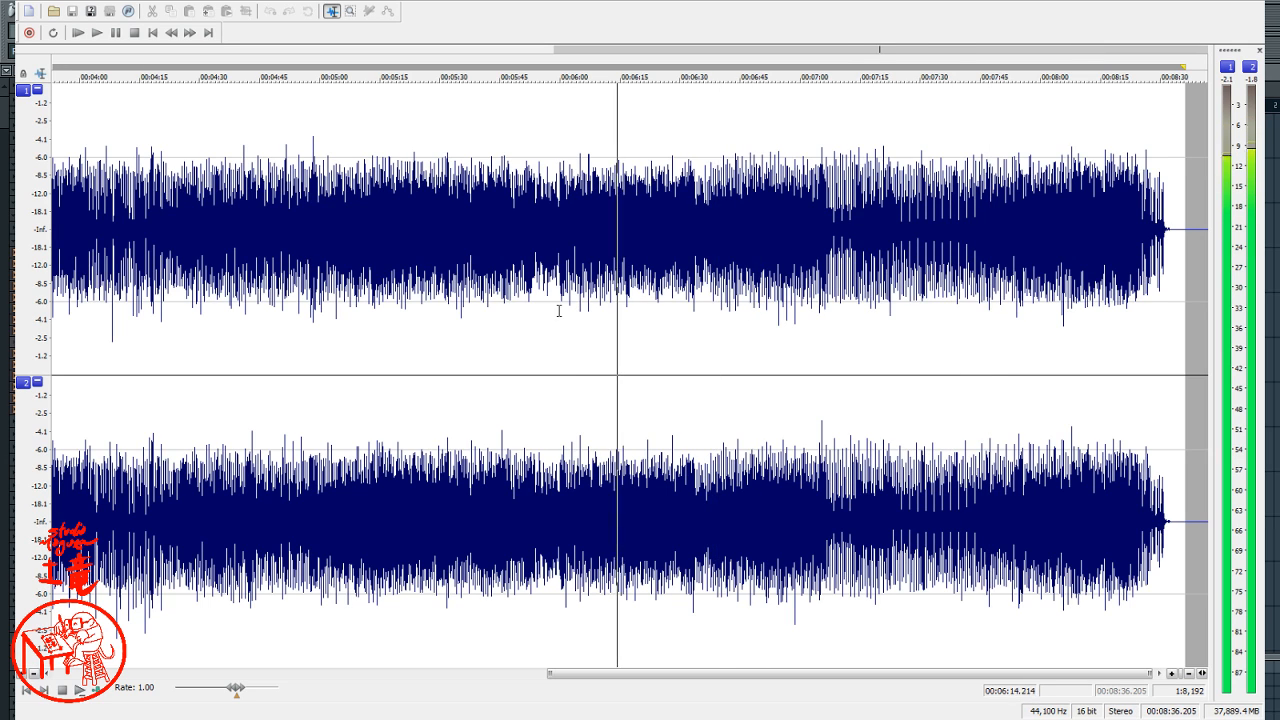
left_click(558, 312)
left_click(513, 312)
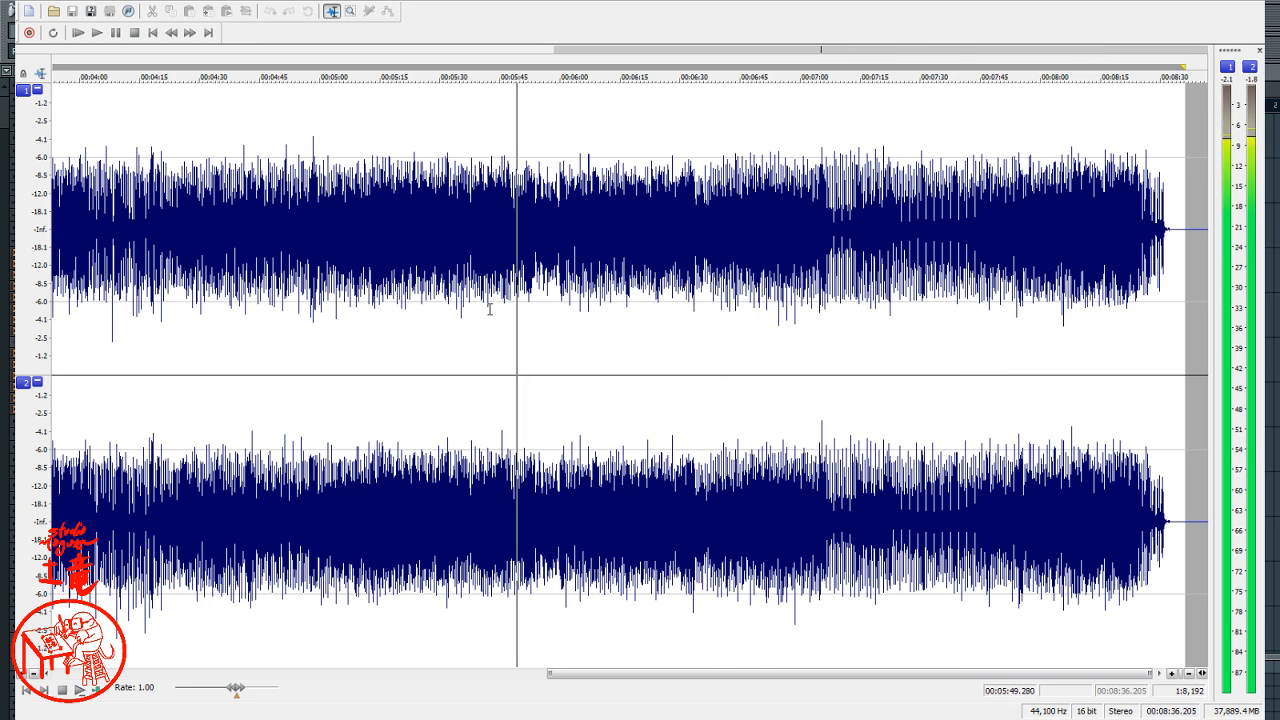
left_click(490, 313)
left_click(466, 314)
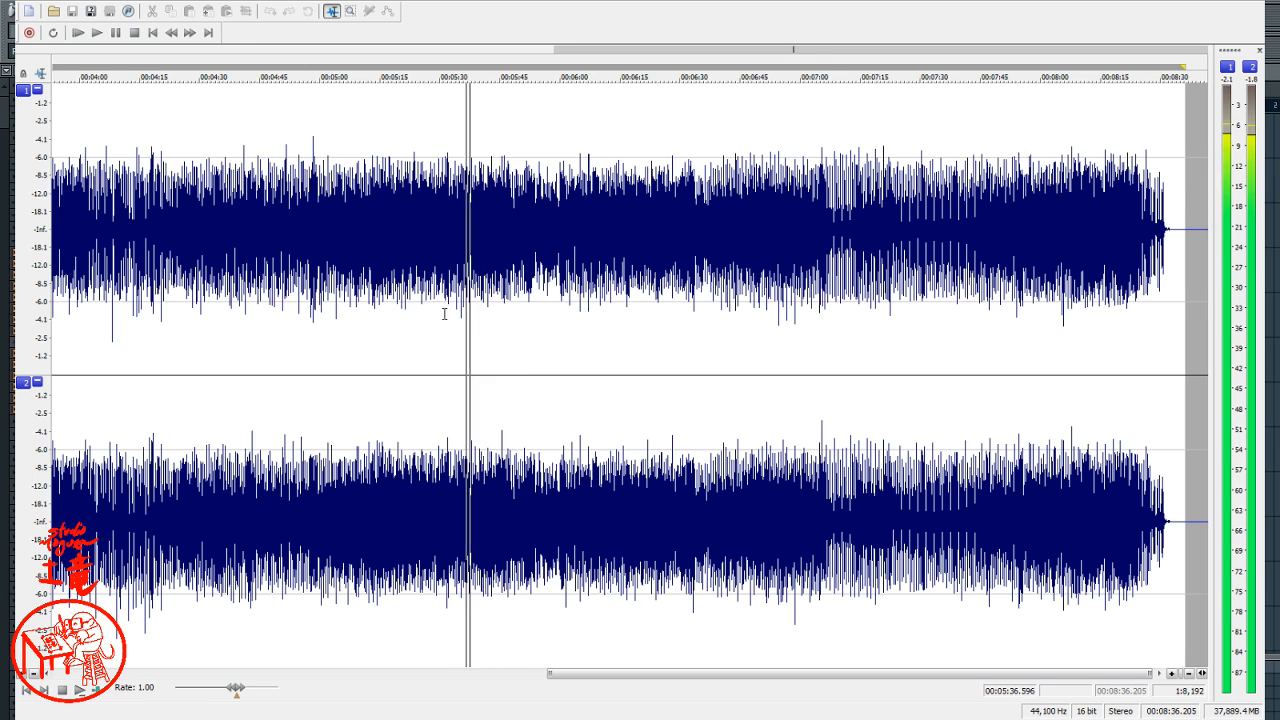
left_click(444, 317)
left_click(421, 318)
left_click(398, 322)
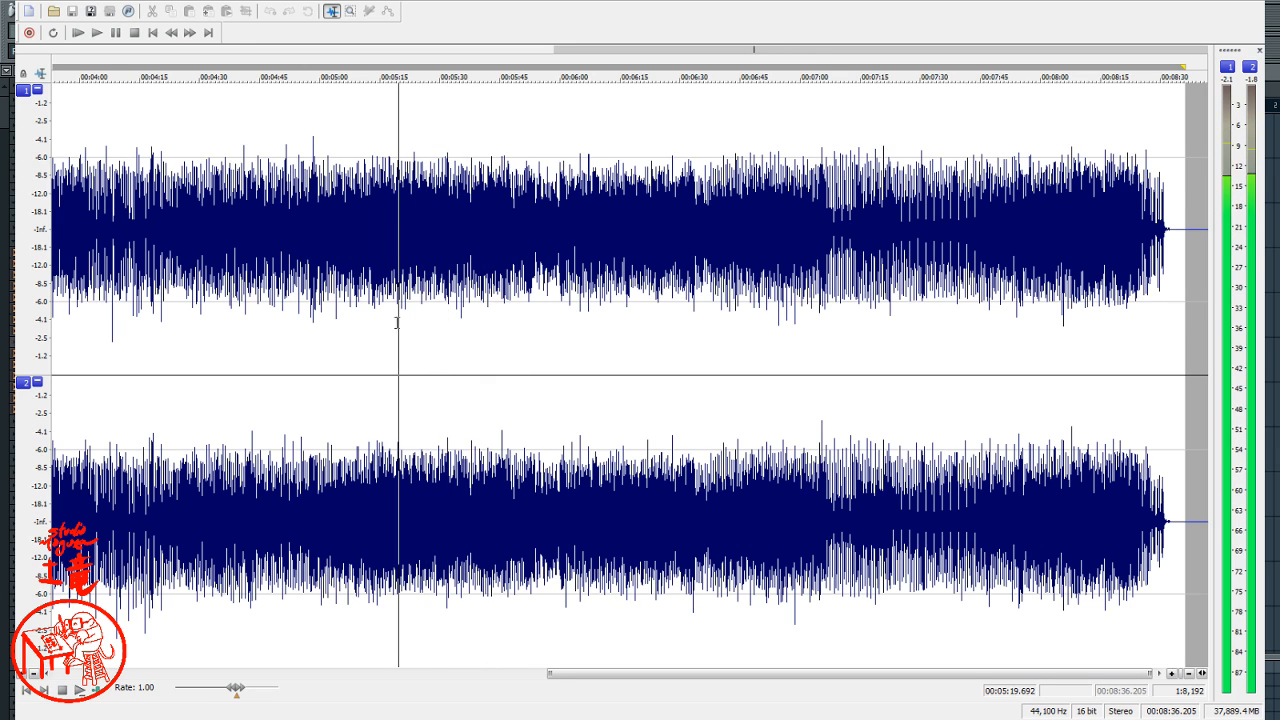
left_click(372, 321)
left_click(340, 318)
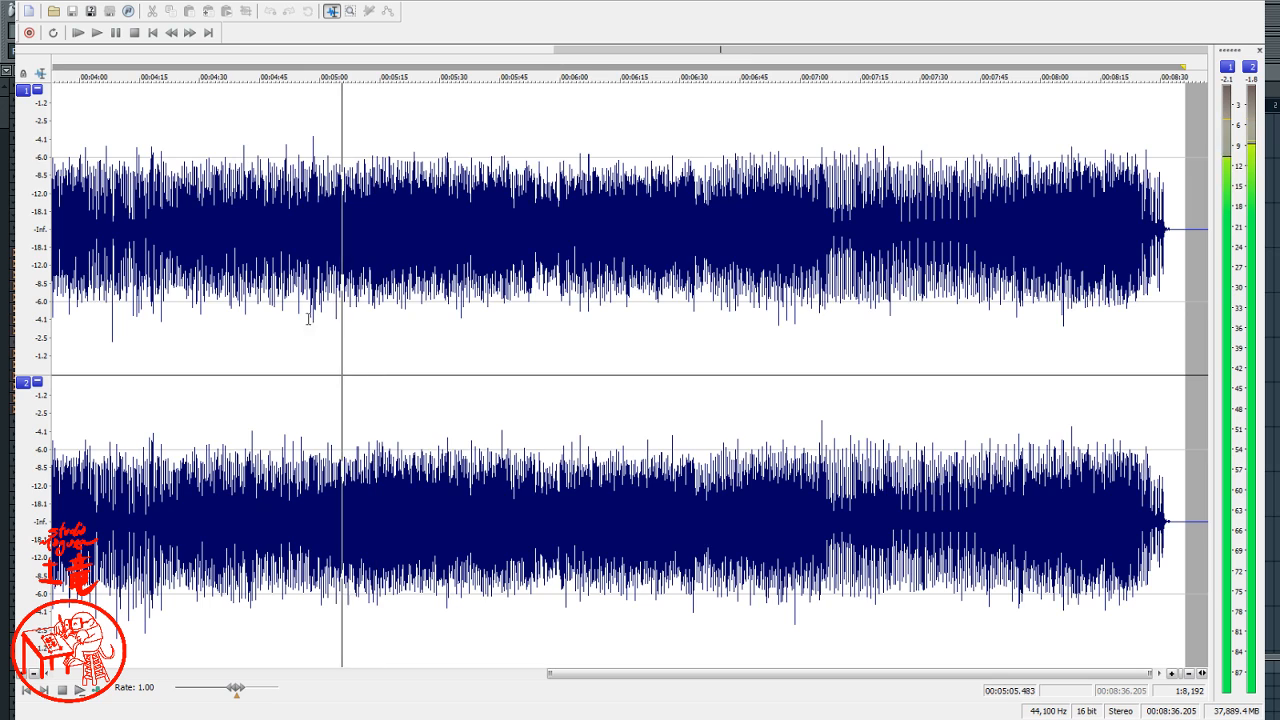
left_click(268, 318)
left_click(219, 314)
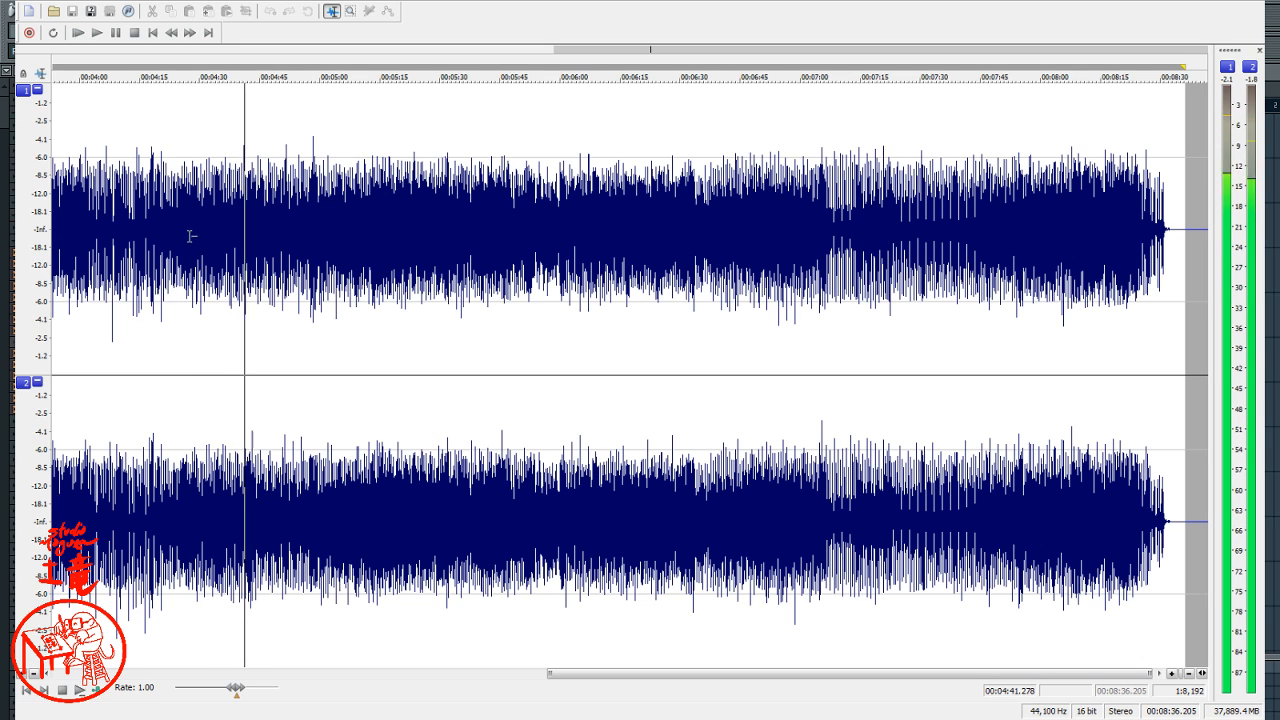
left_click(132, 299)
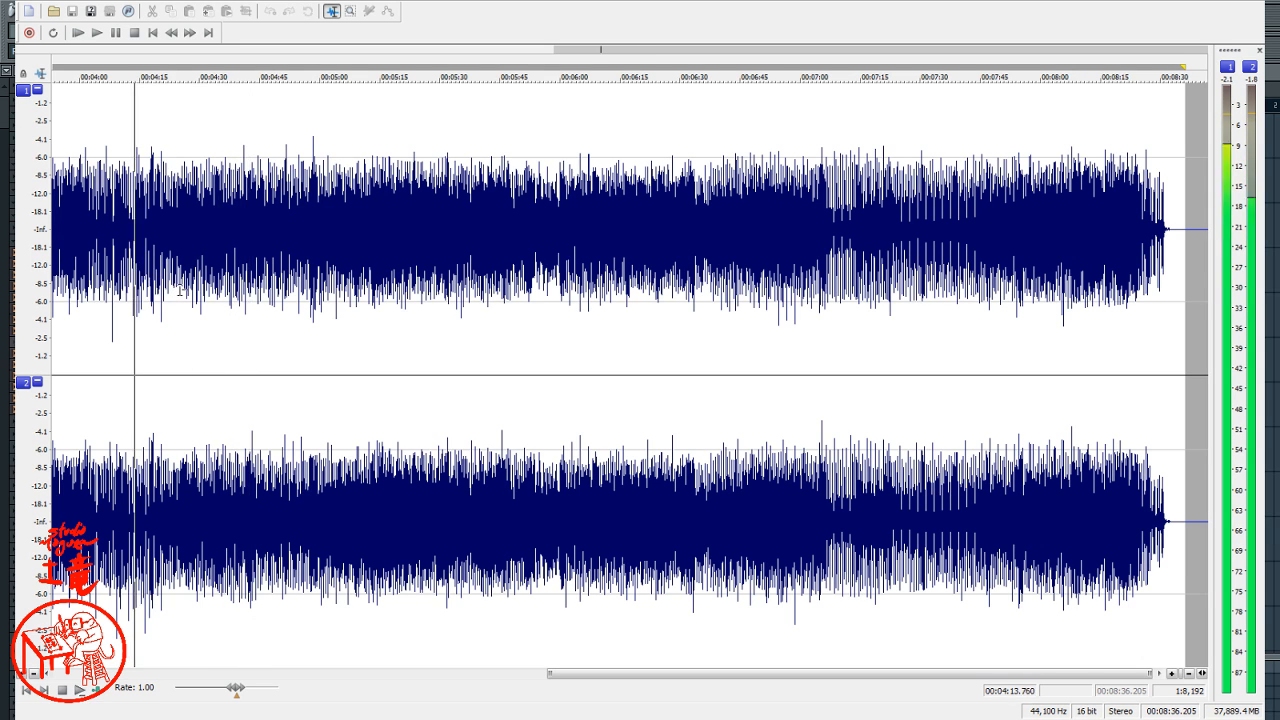
scroll(147, 299, "up", 2)
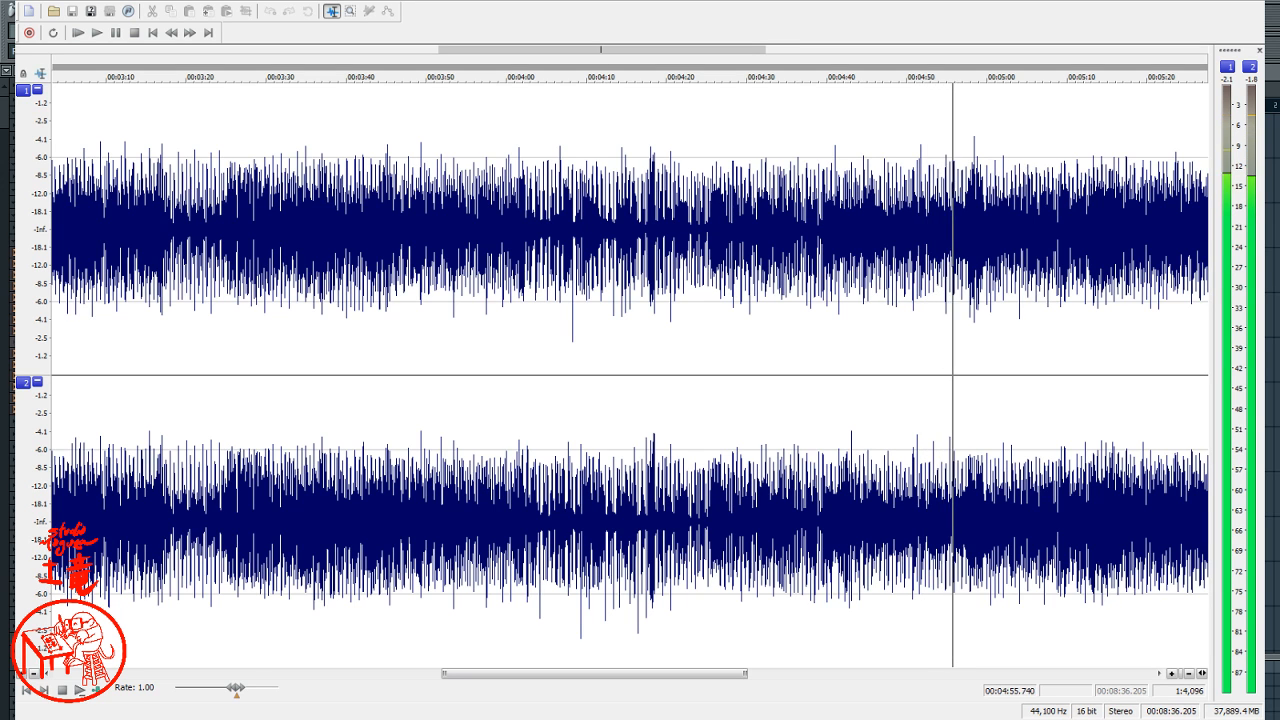
- Stop playback and select the opening phrase of the track from about 0.32 s to 3.12 s
left_click_drag(504, 674, 146, 680)
key("space")
left_click(112, 283)
scroll(125, 281, "up", 3)
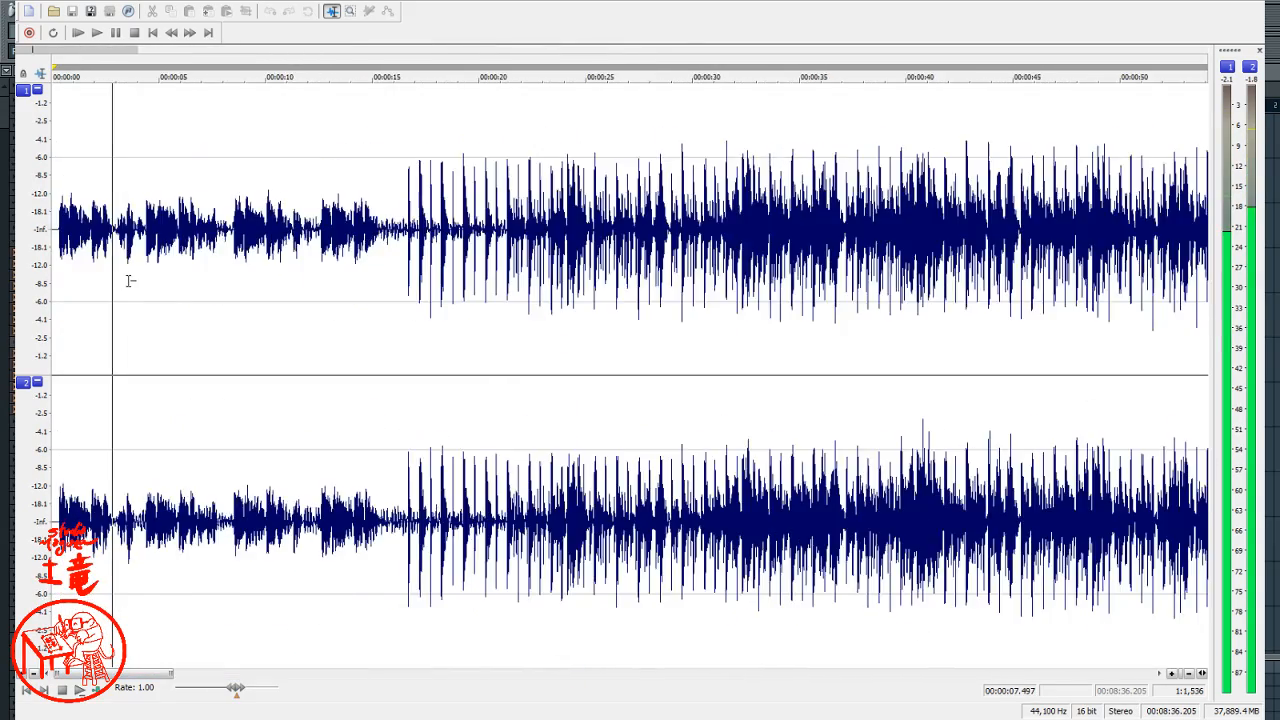
scroll(129, 281, "up", 4)
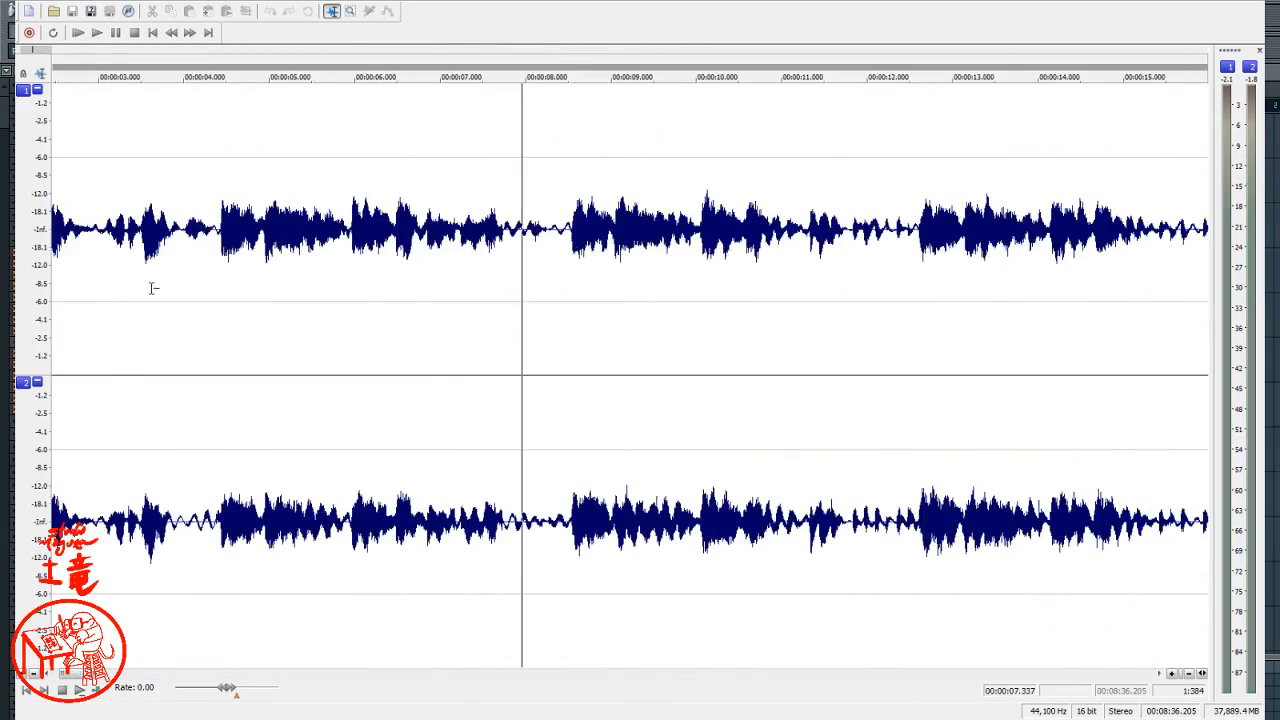
scroll(153, 288, "up", 3)
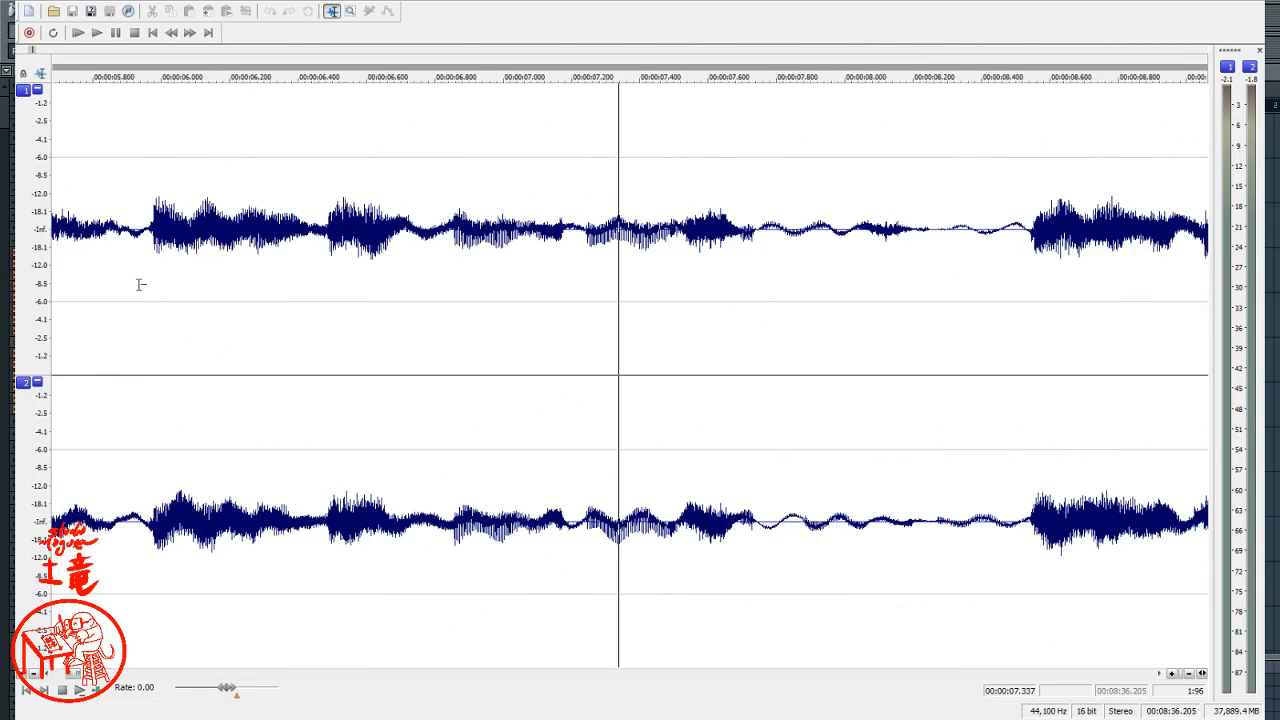
left_click(154, 33)
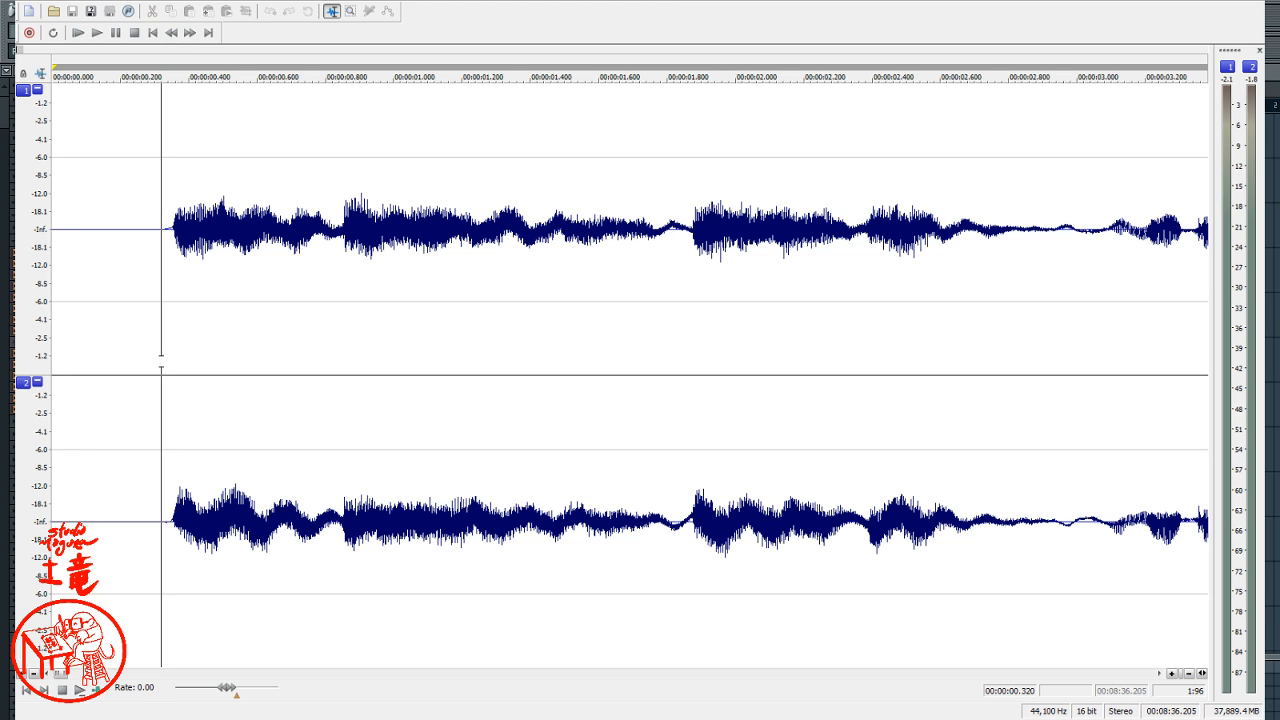
left_click_drag(161, 361, 1119, 463)
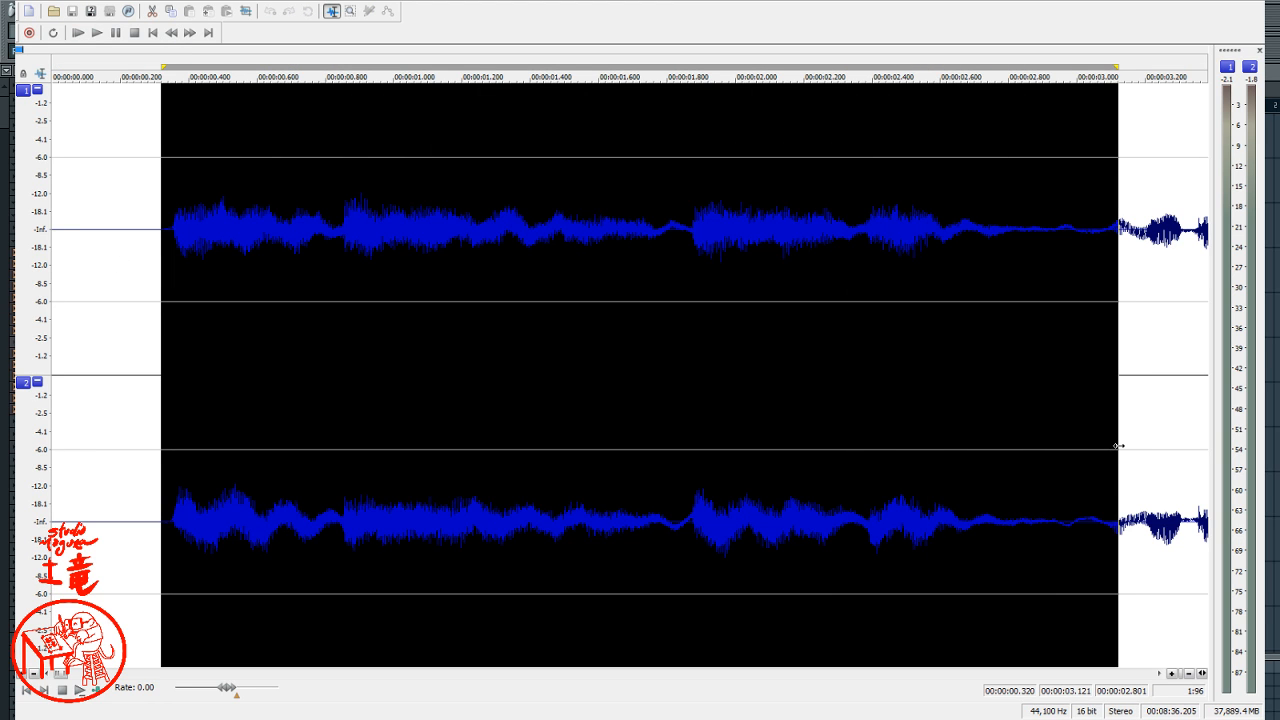
- Audition the selected phrase, tighten the selection's start to just before the first attack at about 0.348 s, and listen again
key("space")
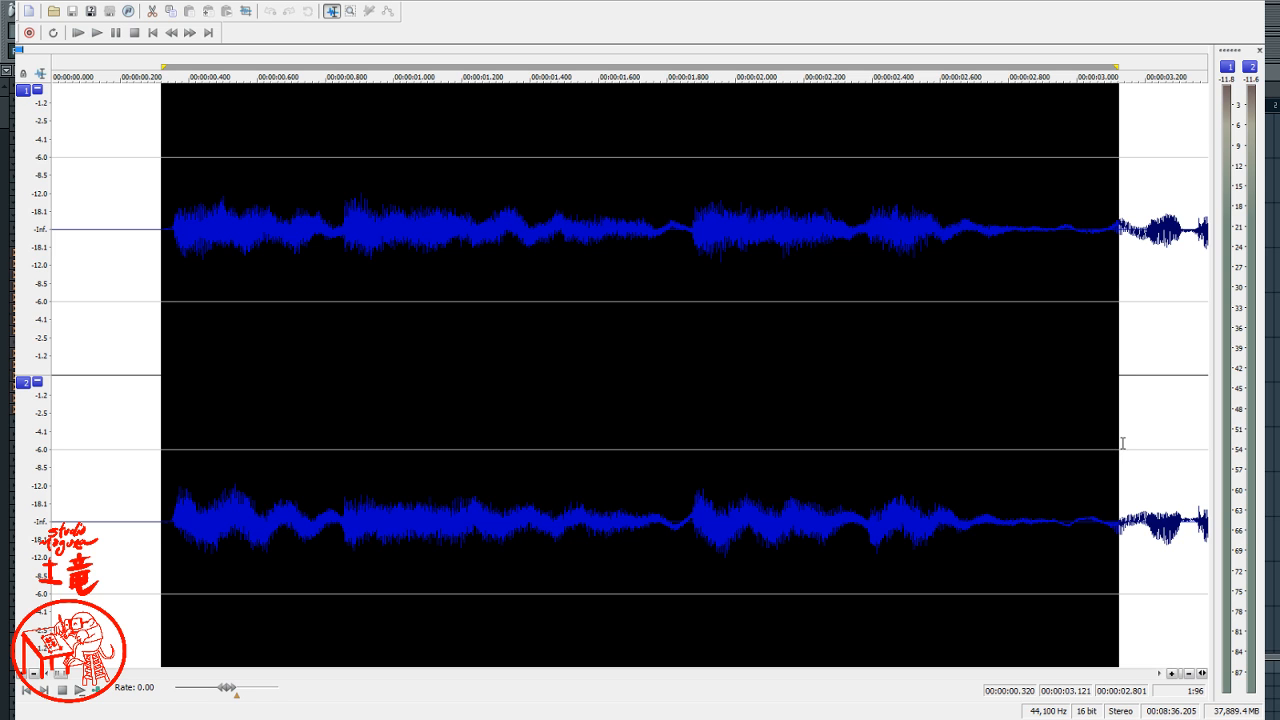
scroll(166, 285, "up", 5)
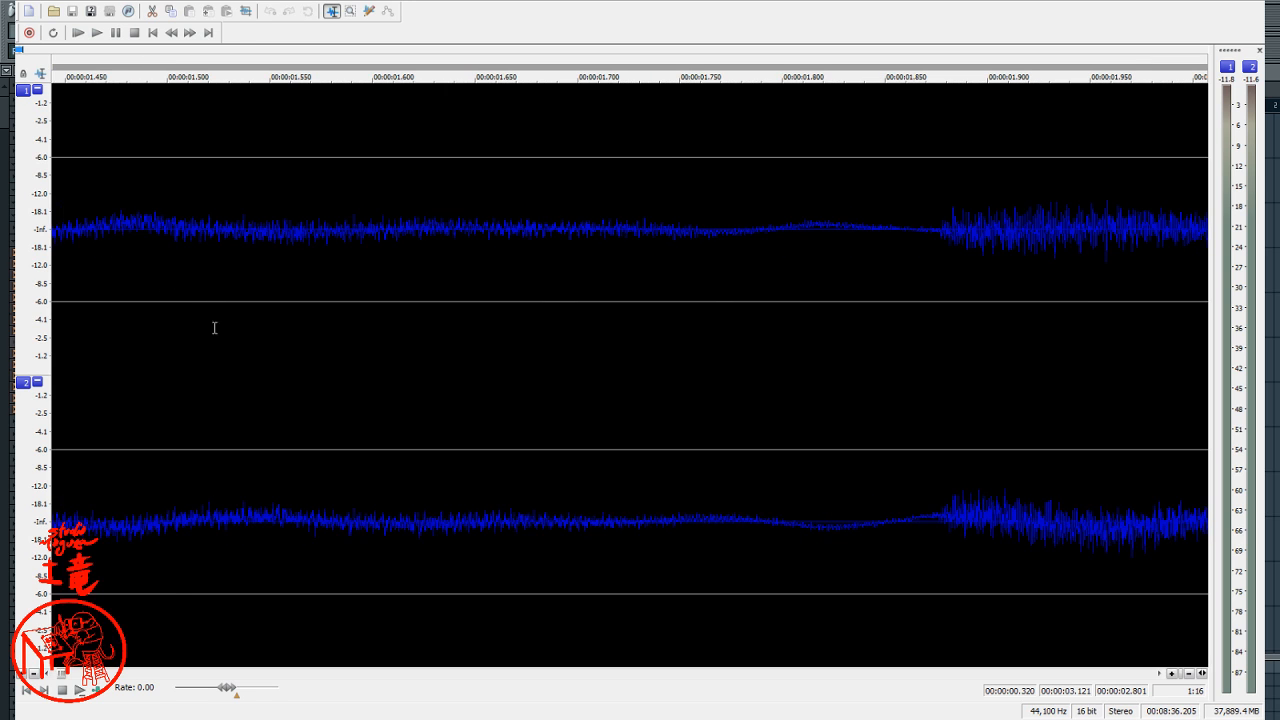
left_click(46, 675)
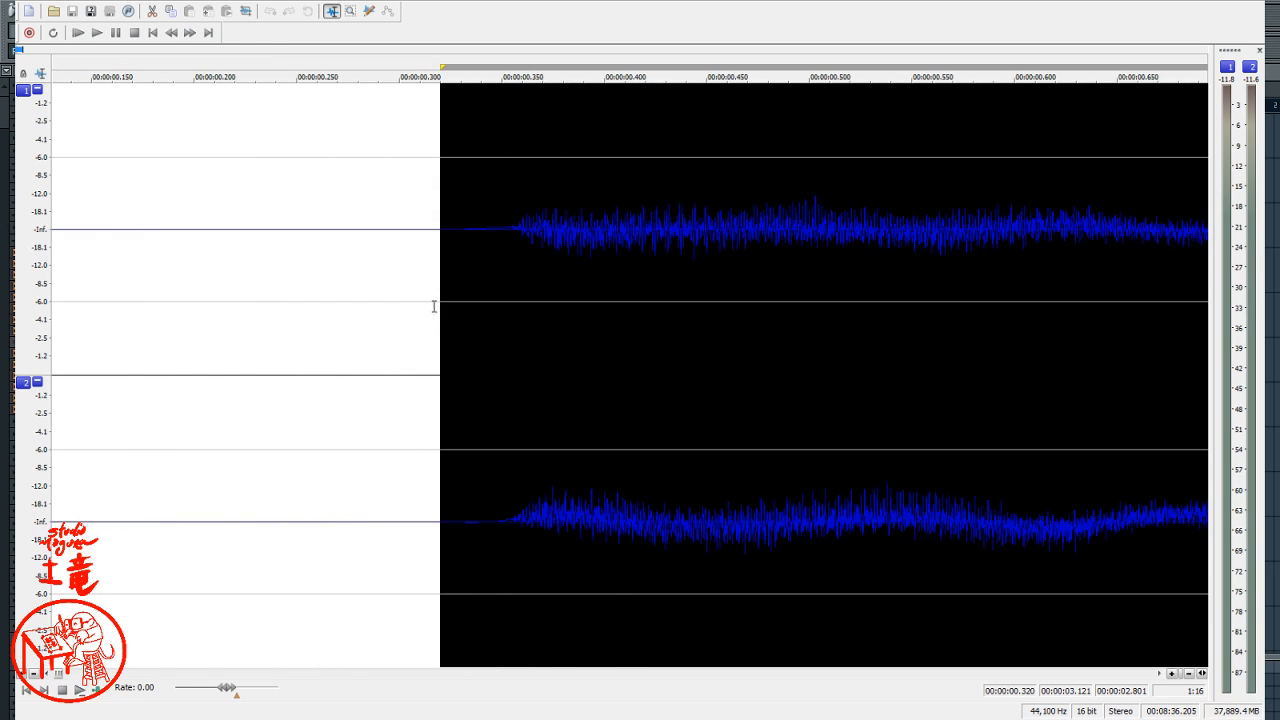
left_click_drag(438, 321, 507, 344)
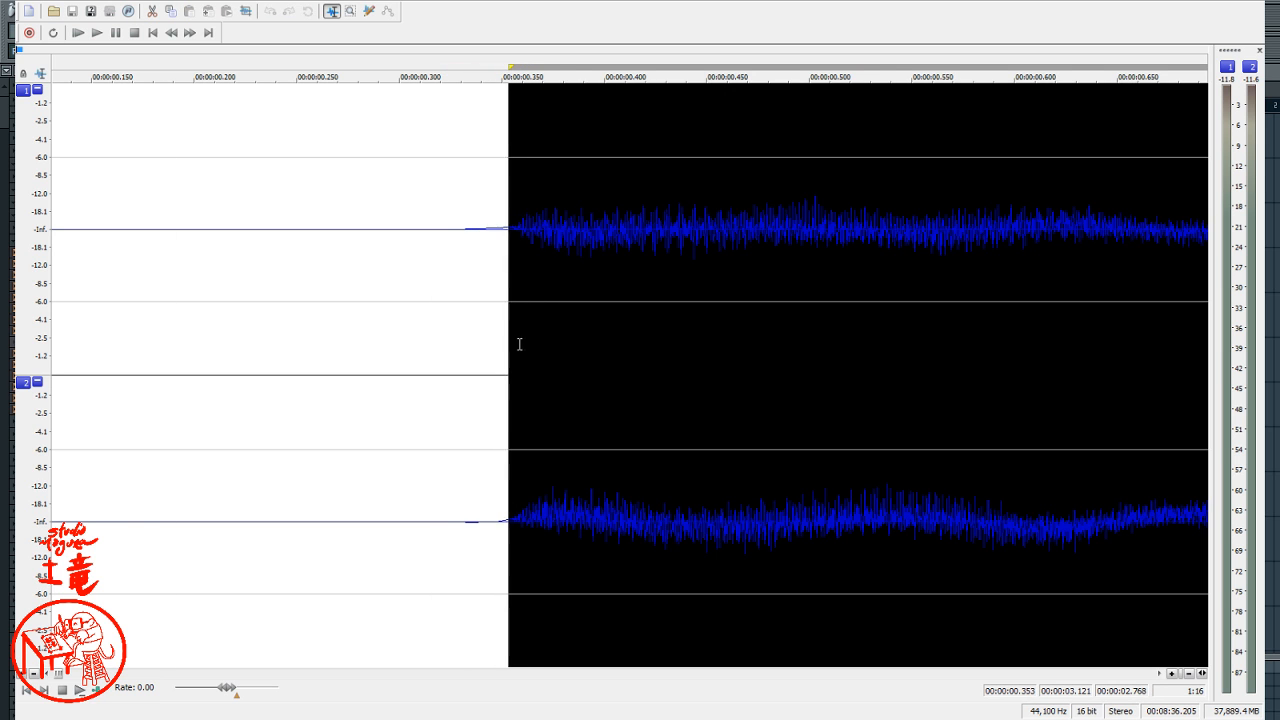
scroll(517, 343, "up", 3)
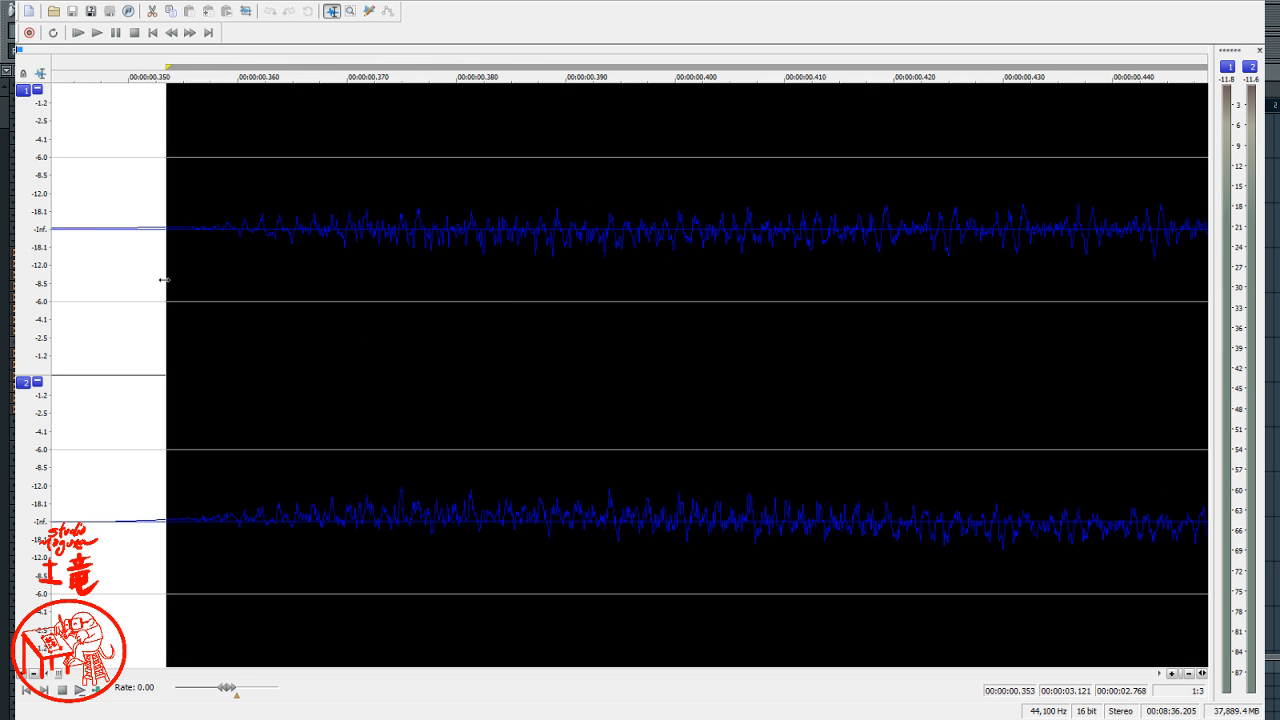
left_click_drag(163, 277, 152, 508)
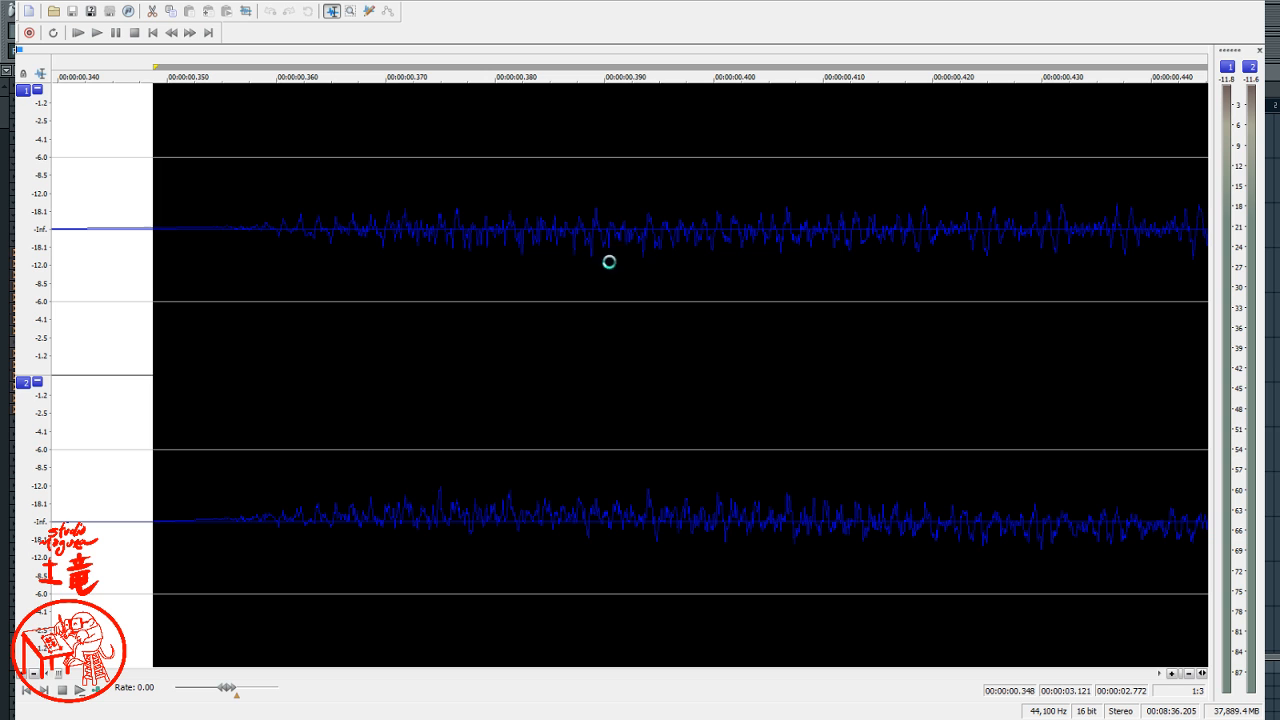
key("space")
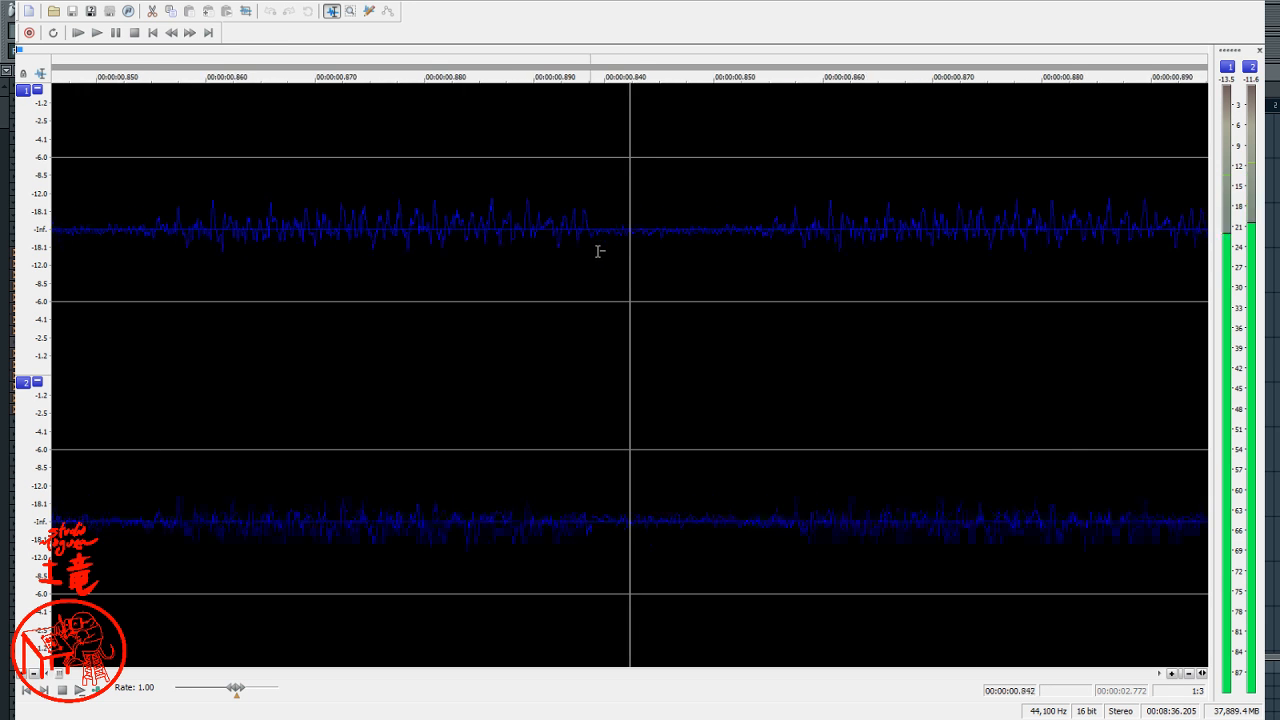
key("space")
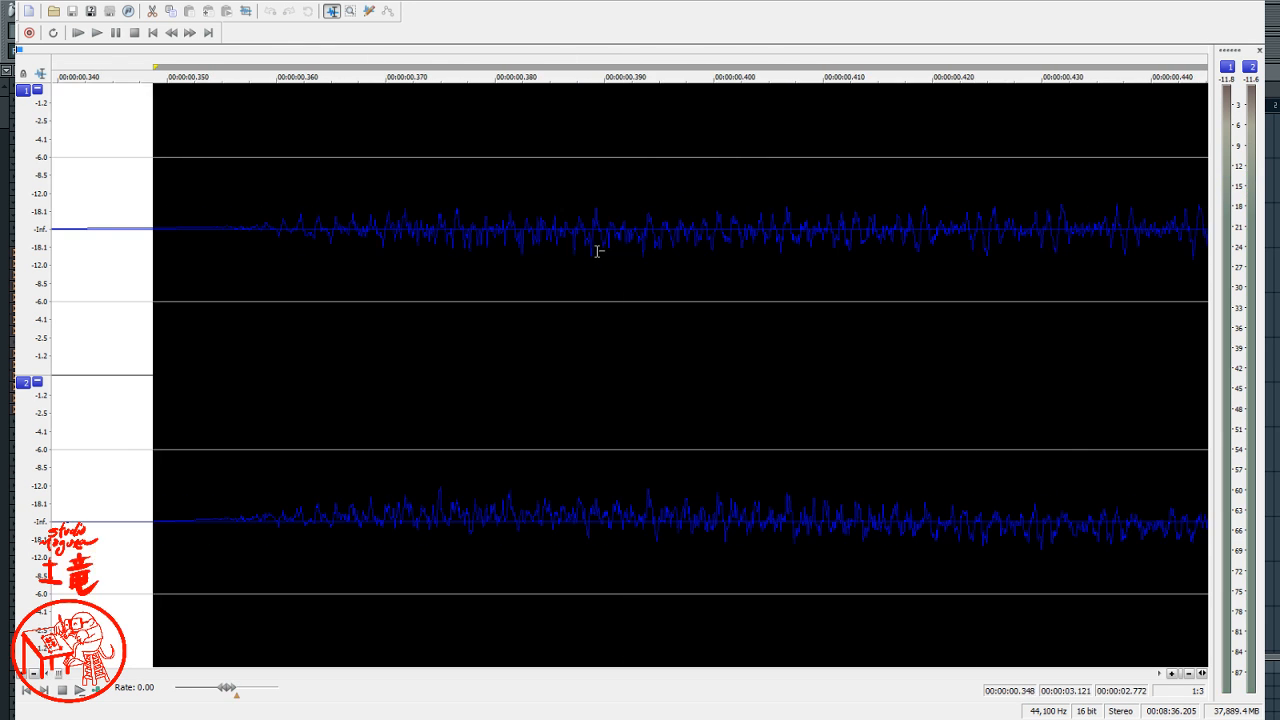
- Shorten the selection so it ends in the quiet gap after the phrase at about 2.932 s, and audition it
scroll(590, 260, "down", 8)
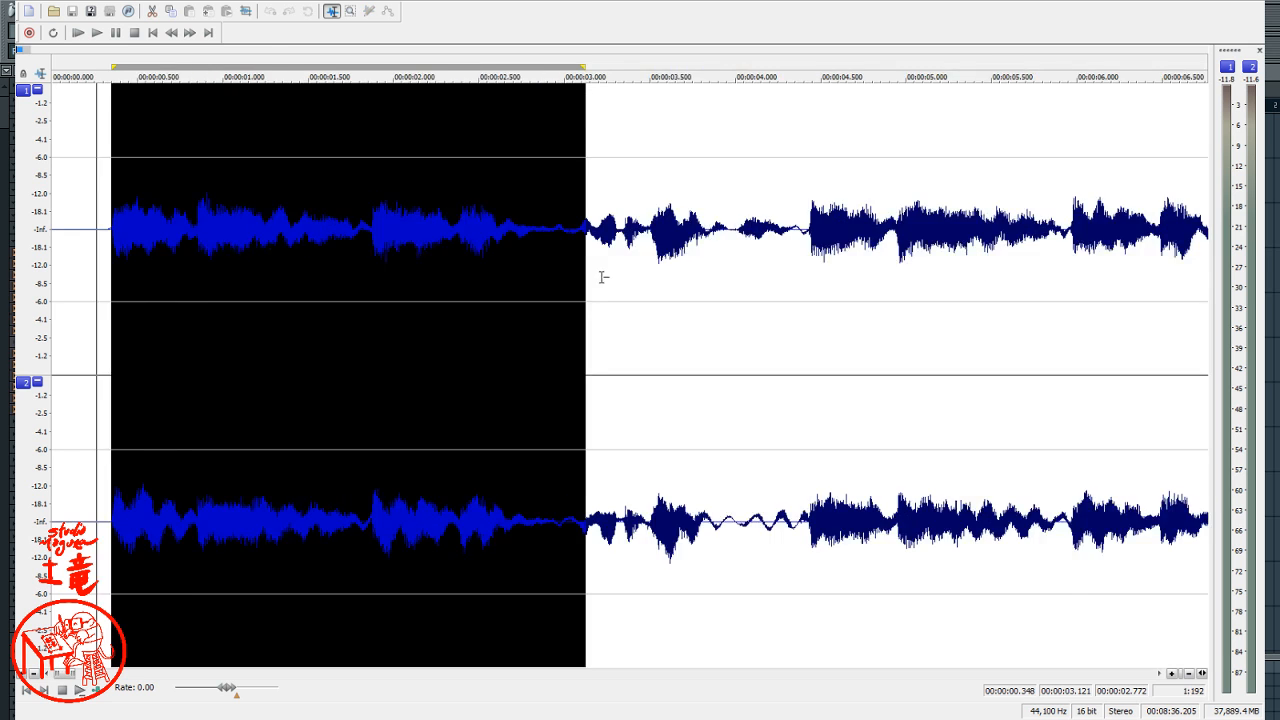
left_click_drag(186, 288, 191, 376)
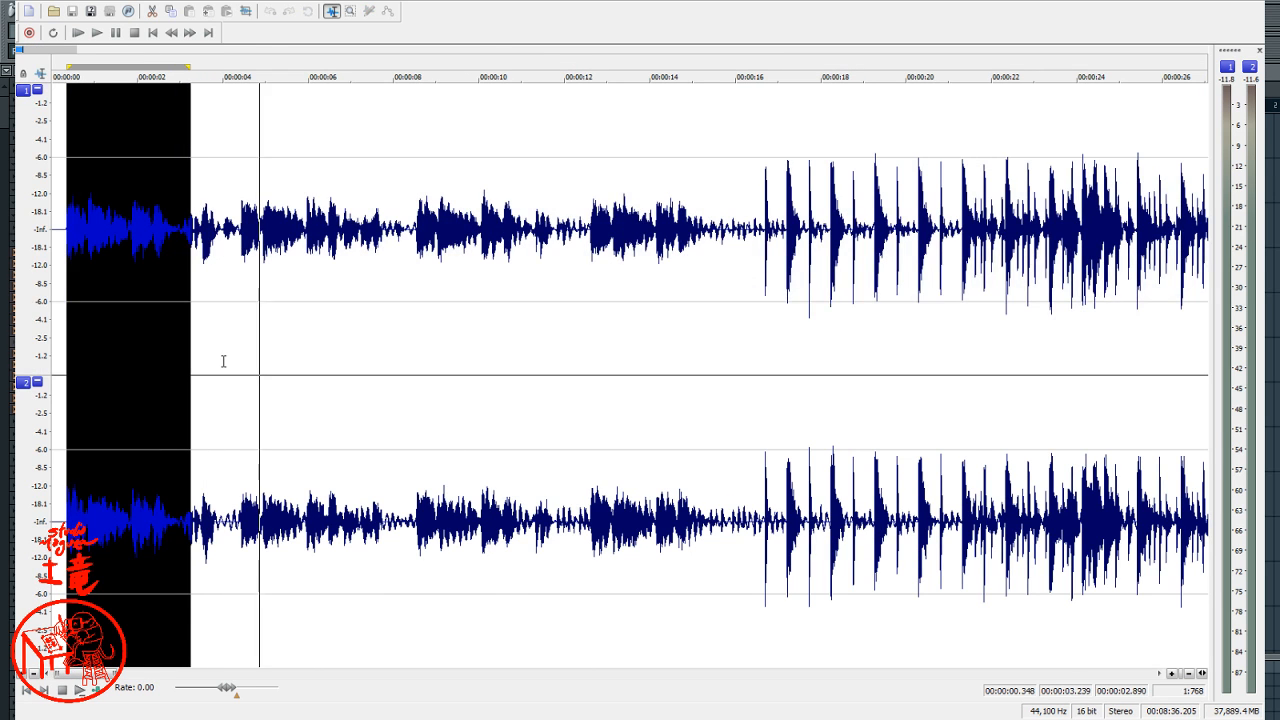
scroll(223, 360, "up", 3)
scroll(851, 371, "up", 3)
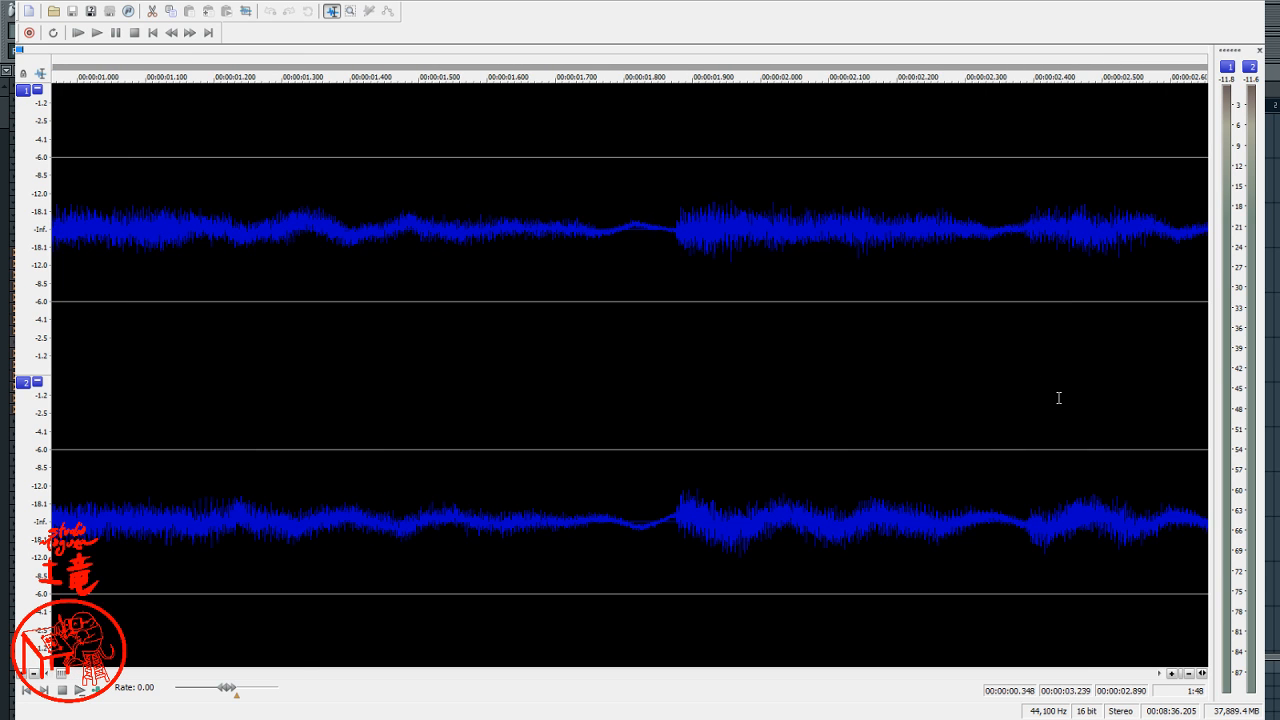
left_click(1158, 675)
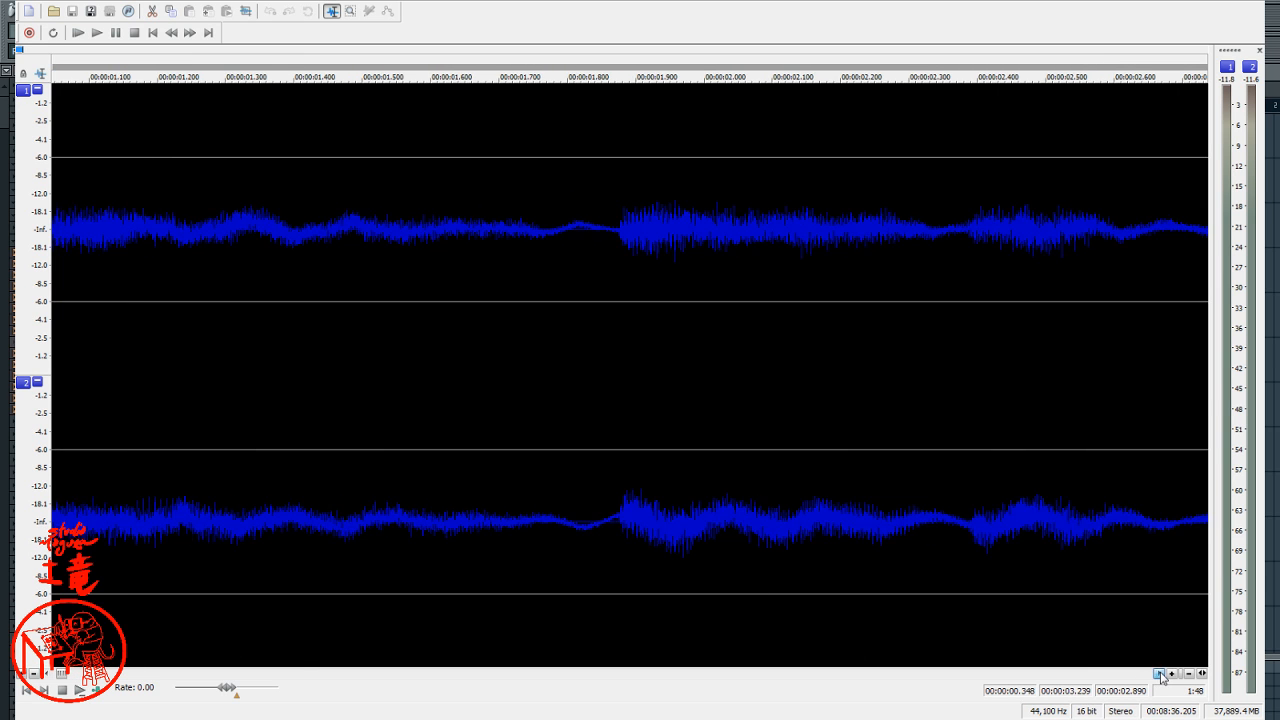
left_click_drag(814, 417, 606, 511)
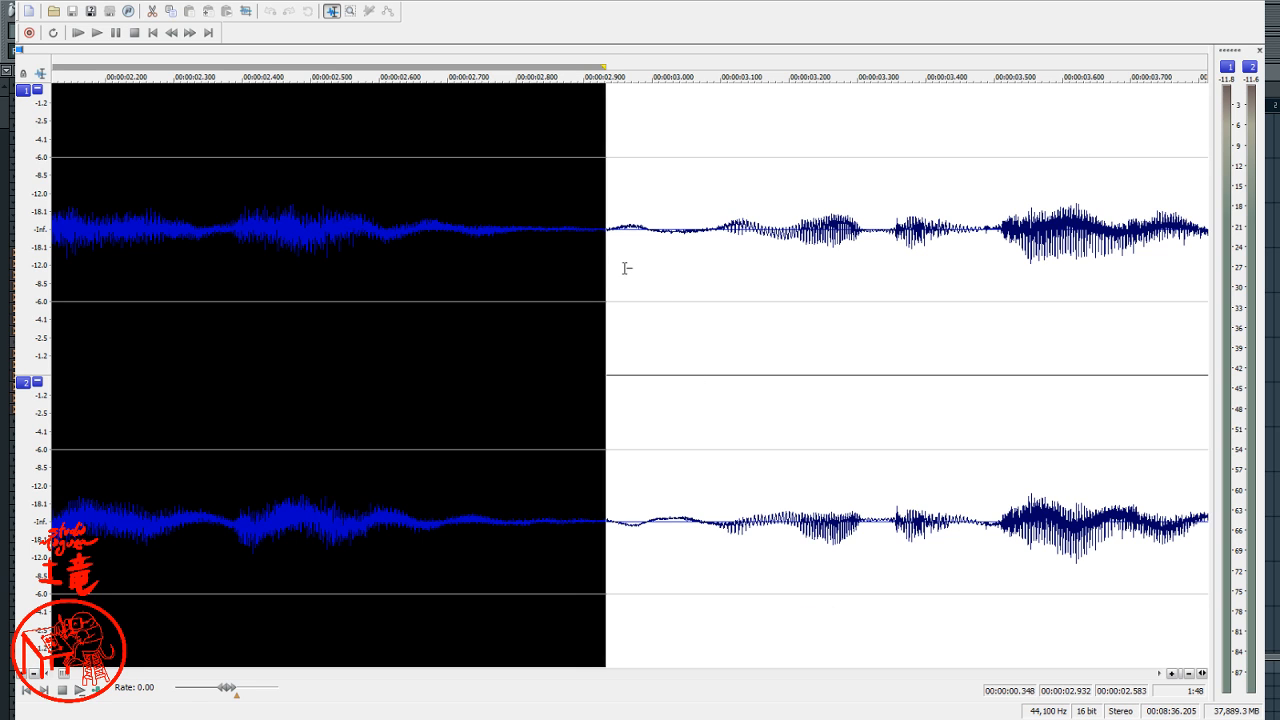
key("space")
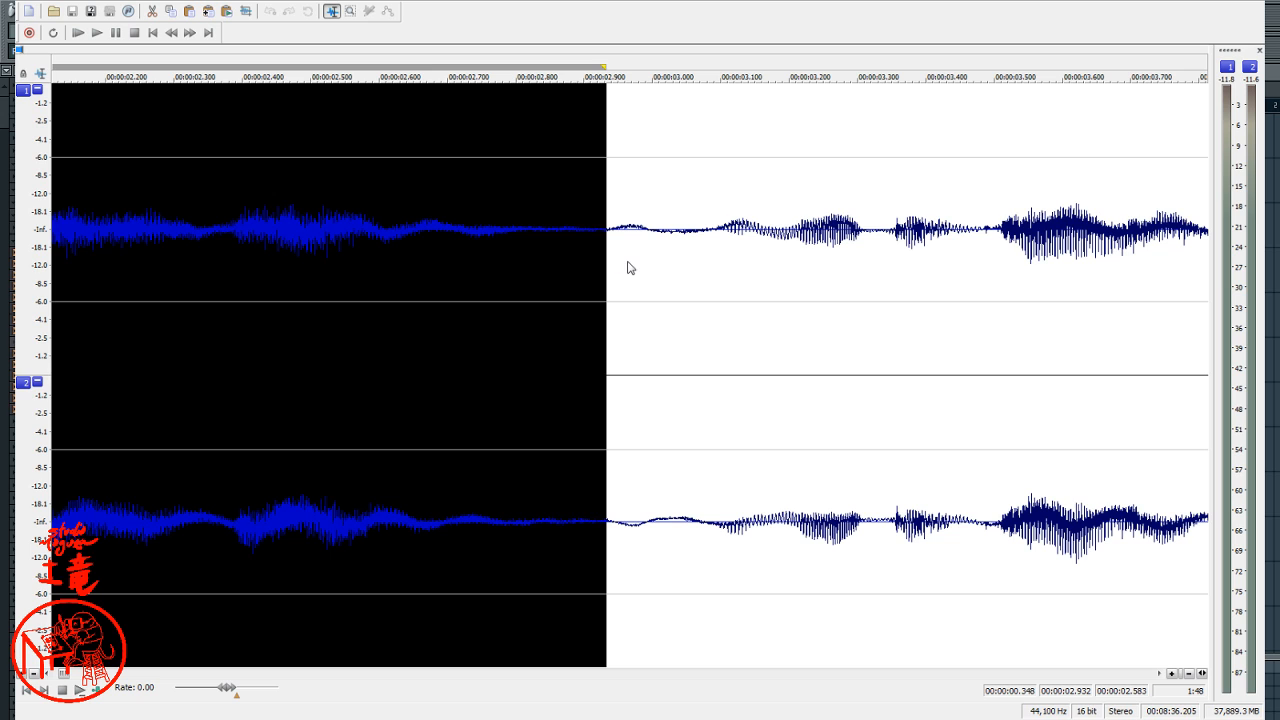
- Copy the selected phrase into a new audio file and play the new file from its beginning
key("ctrl+c")
key("ctrl+e")
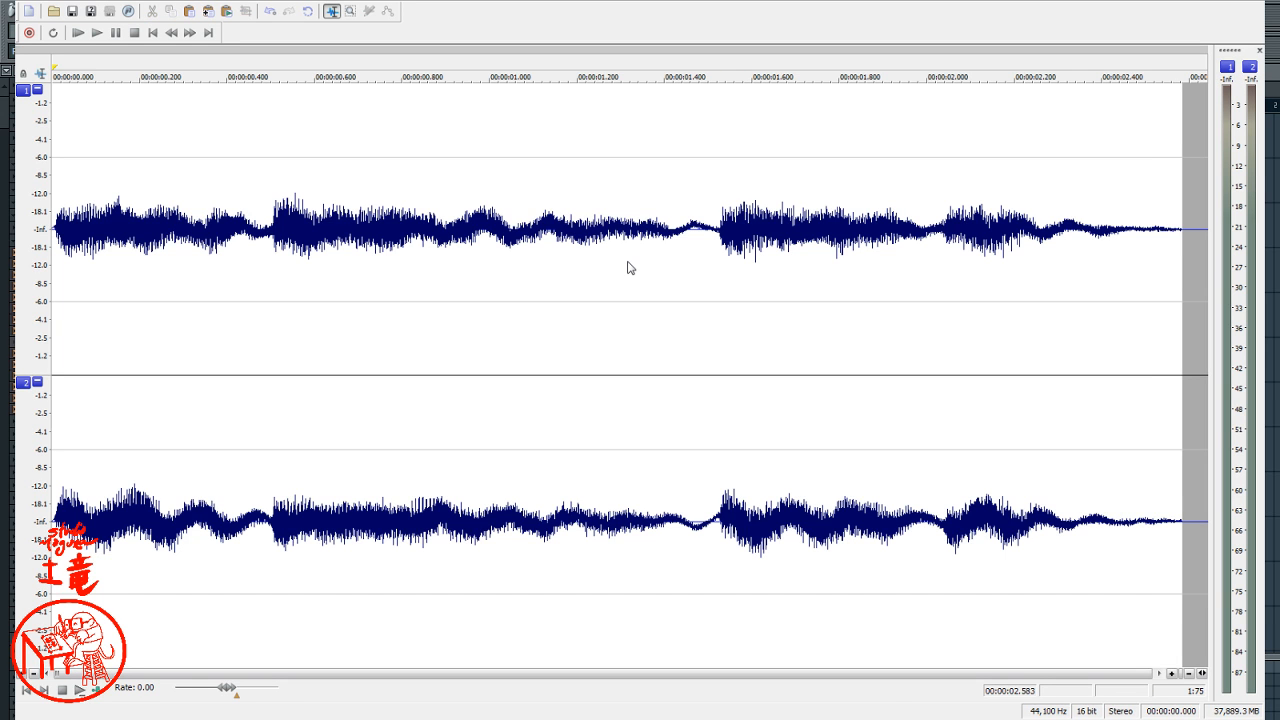
left_click(147, 296)
key("space")
key("space")
left_click(155, 40)
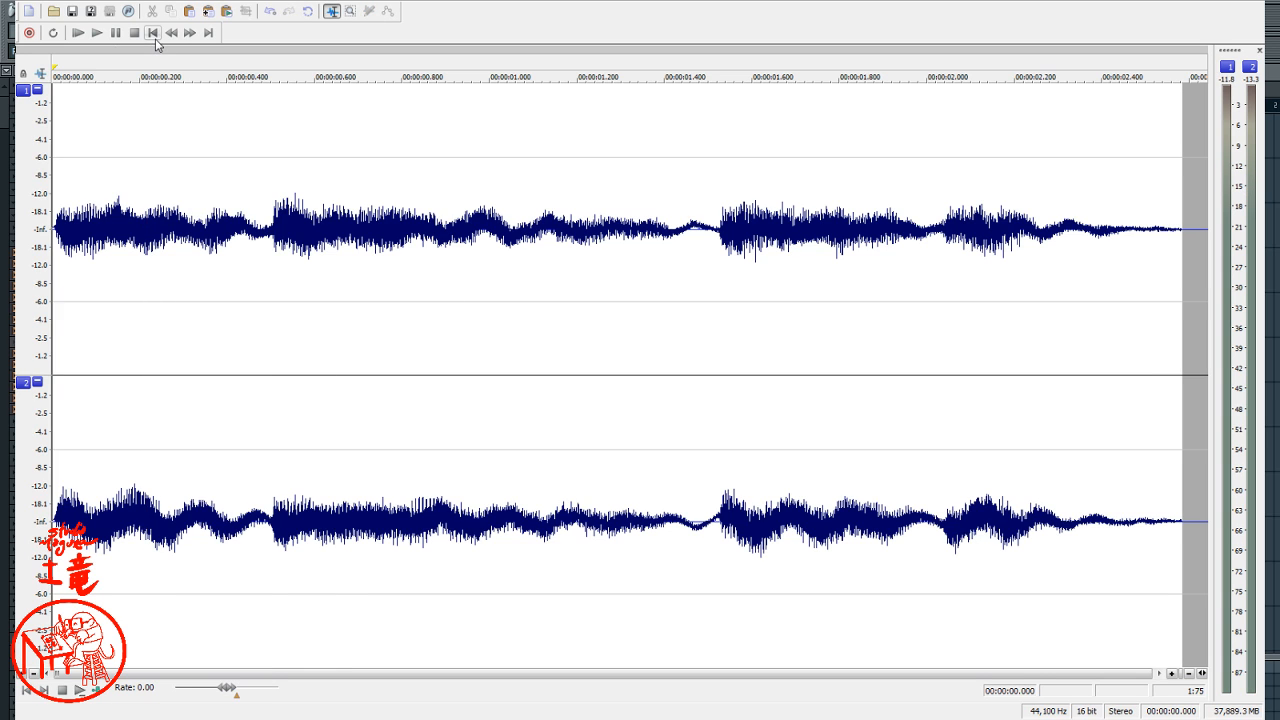
key("space")
- Select the near-silent first 0.006 s of the new sample, delete it, and audition the result
scroll(100, 286, "up", 5)
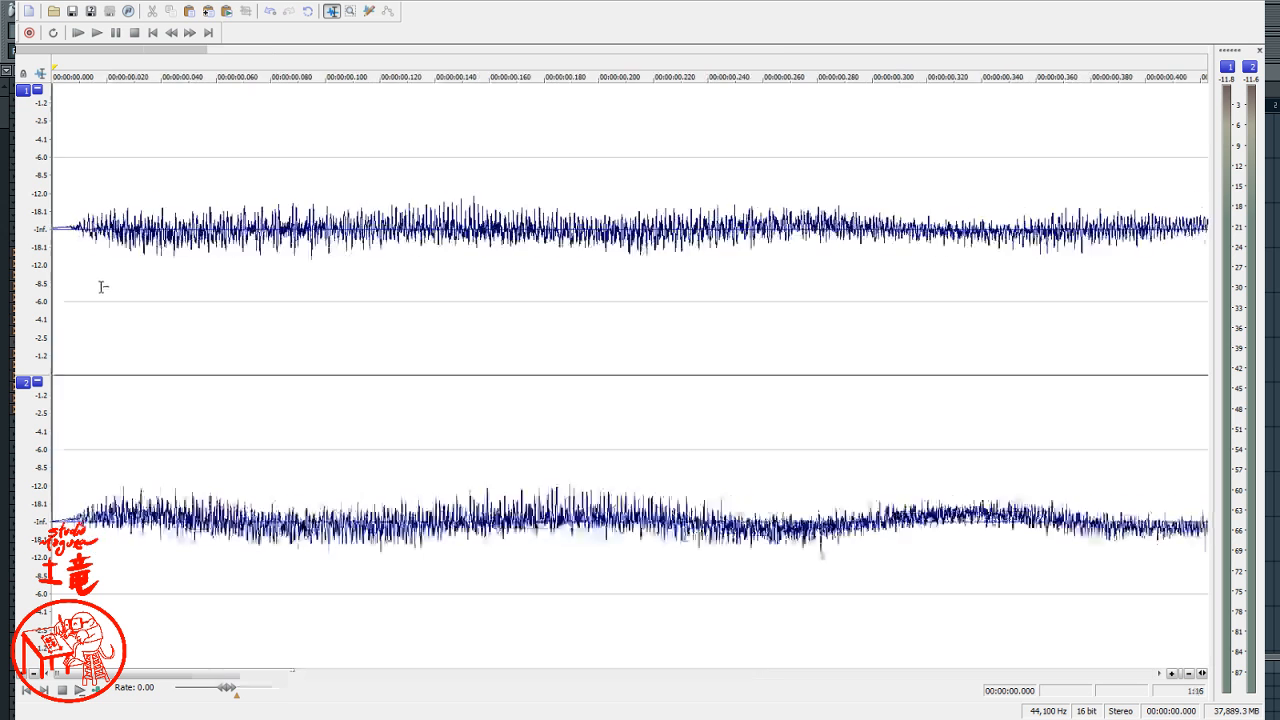
left_click_drag(79, 302, 88, 404)
scroll(94, 395, "up", 4)
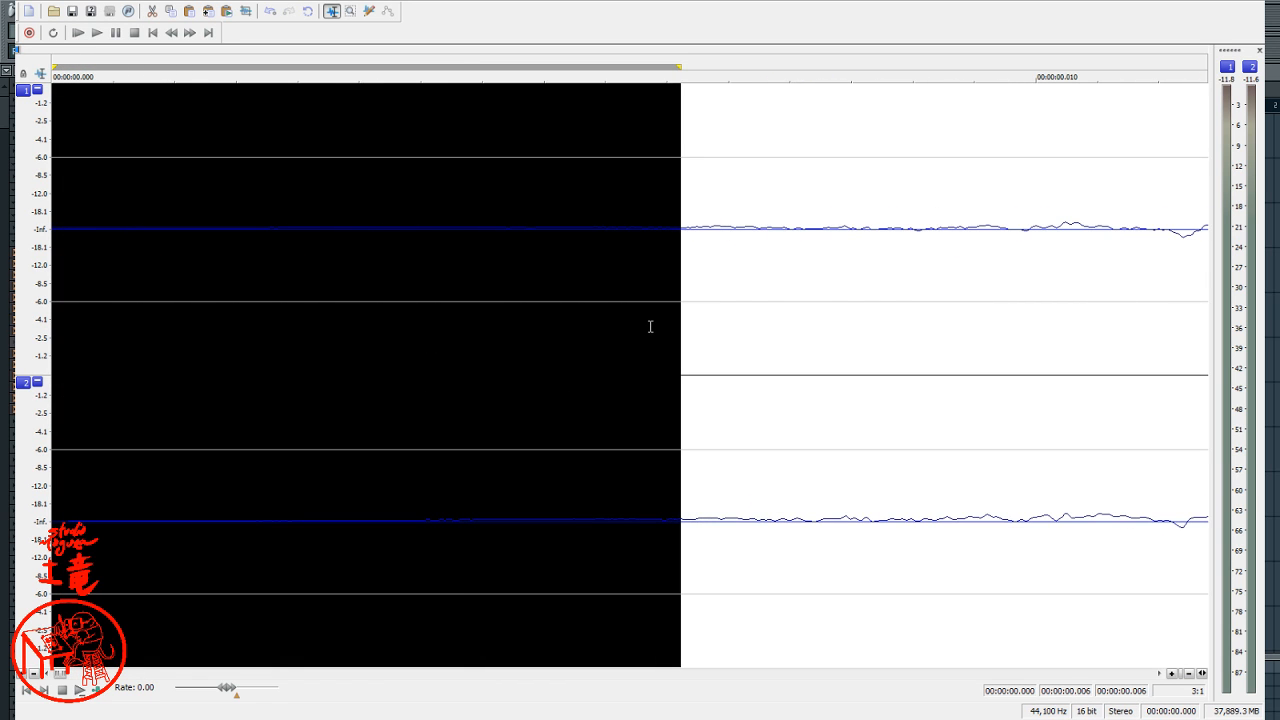
scroll(650, 326, "down", 1)
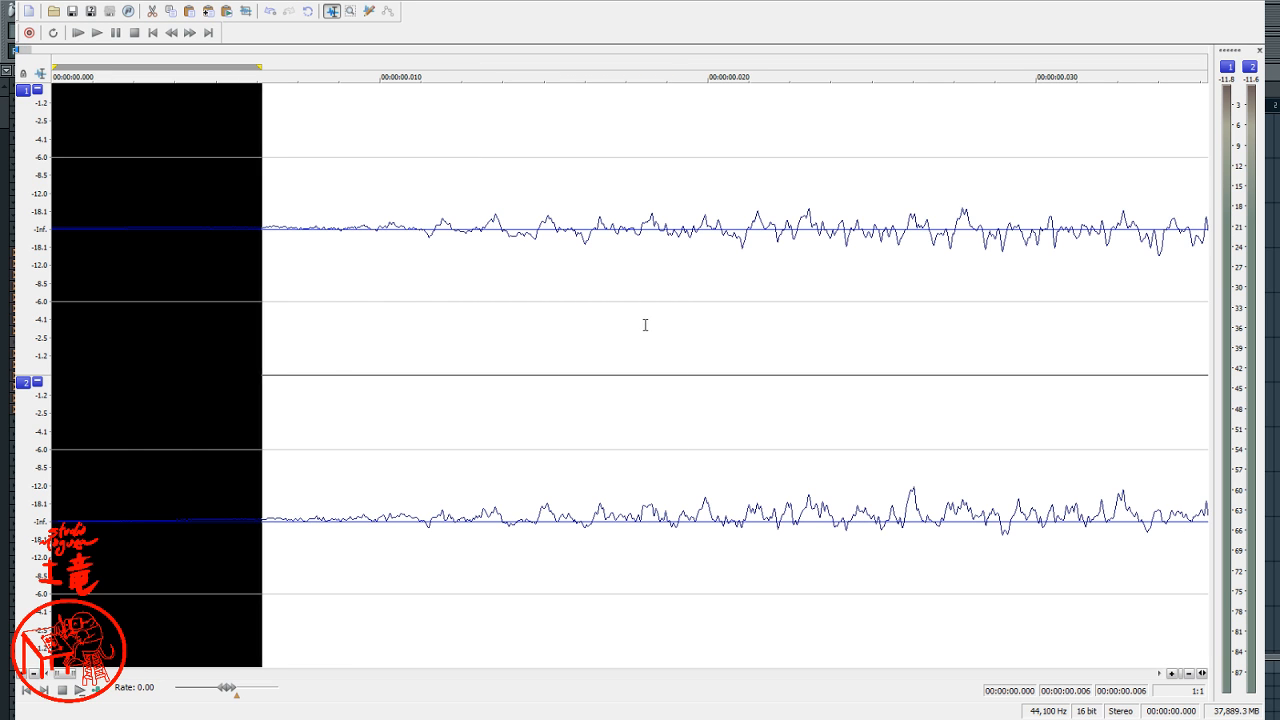
left_click(634, 331)
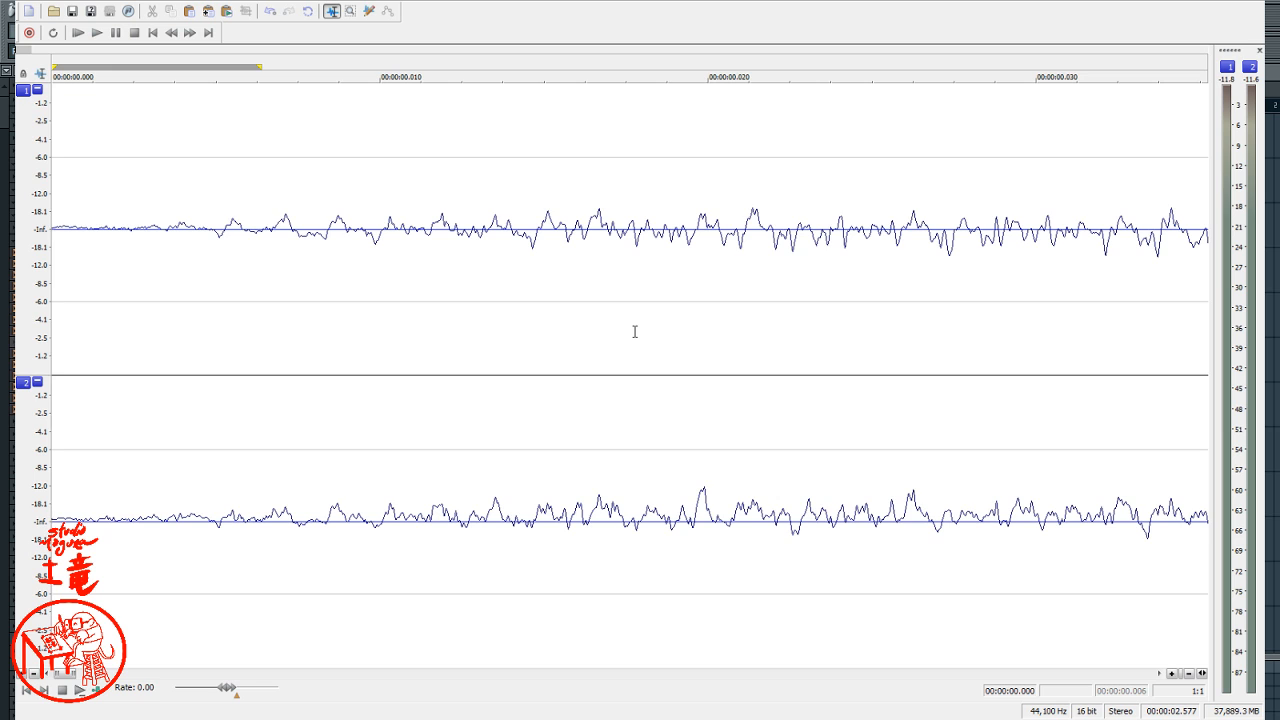
key("space")
- Save the trimmed sample as Piano Stab intro.wav and close its window
key("ctrl+s")
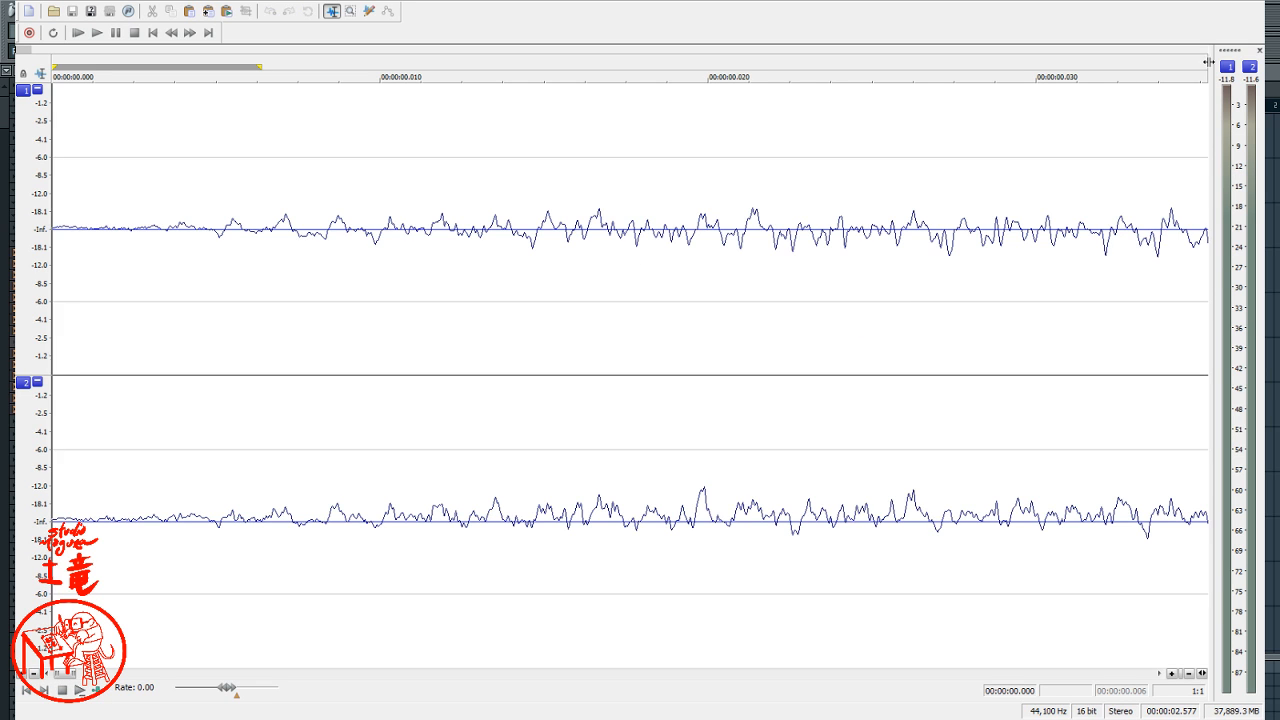
left_click(1240, 8)
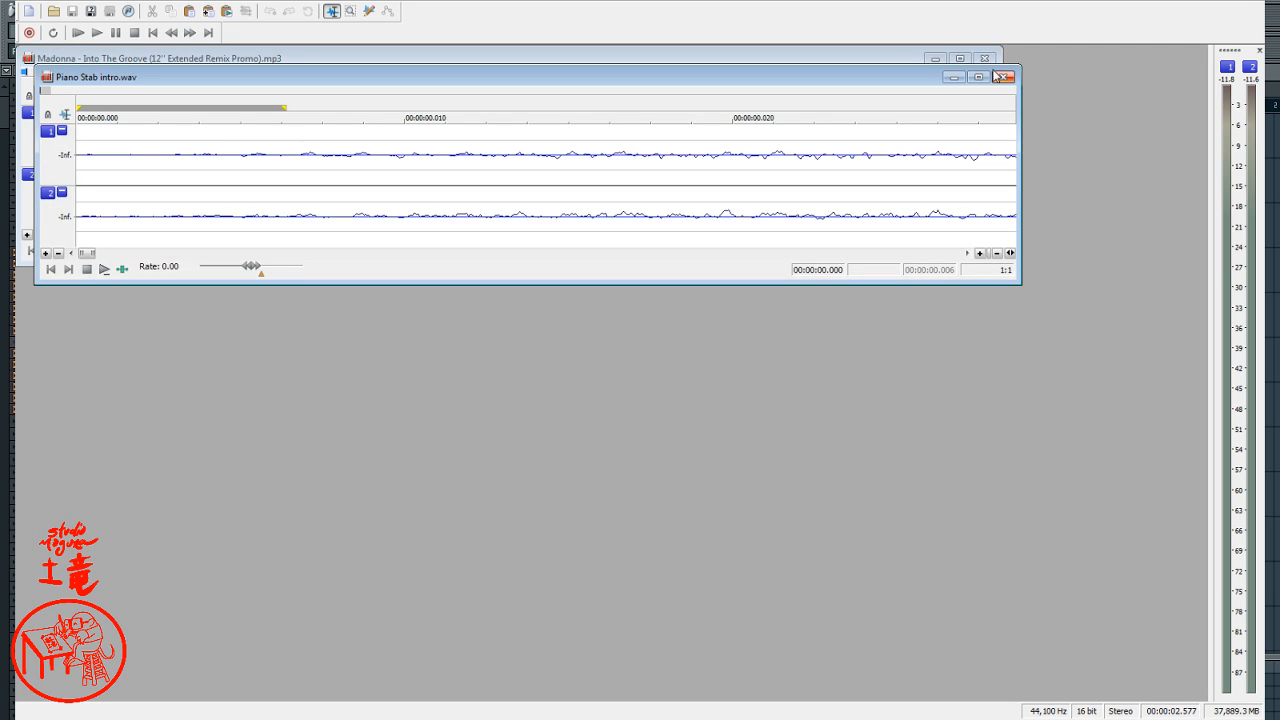
left_click(996, 76)
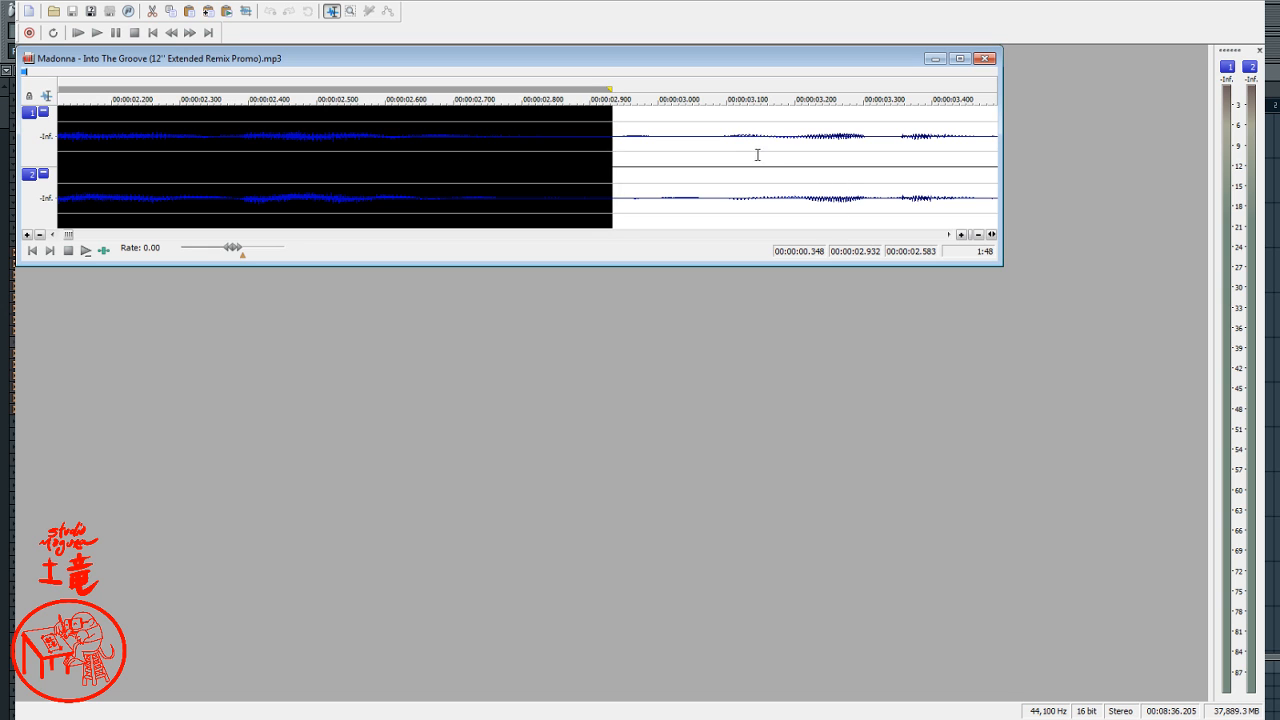
- Maximize the Madonna remix window and audition the intro from about 5.9 s and from about 2.46 s
left_click(669, 143)
scroll(689, 143, "down", 4)
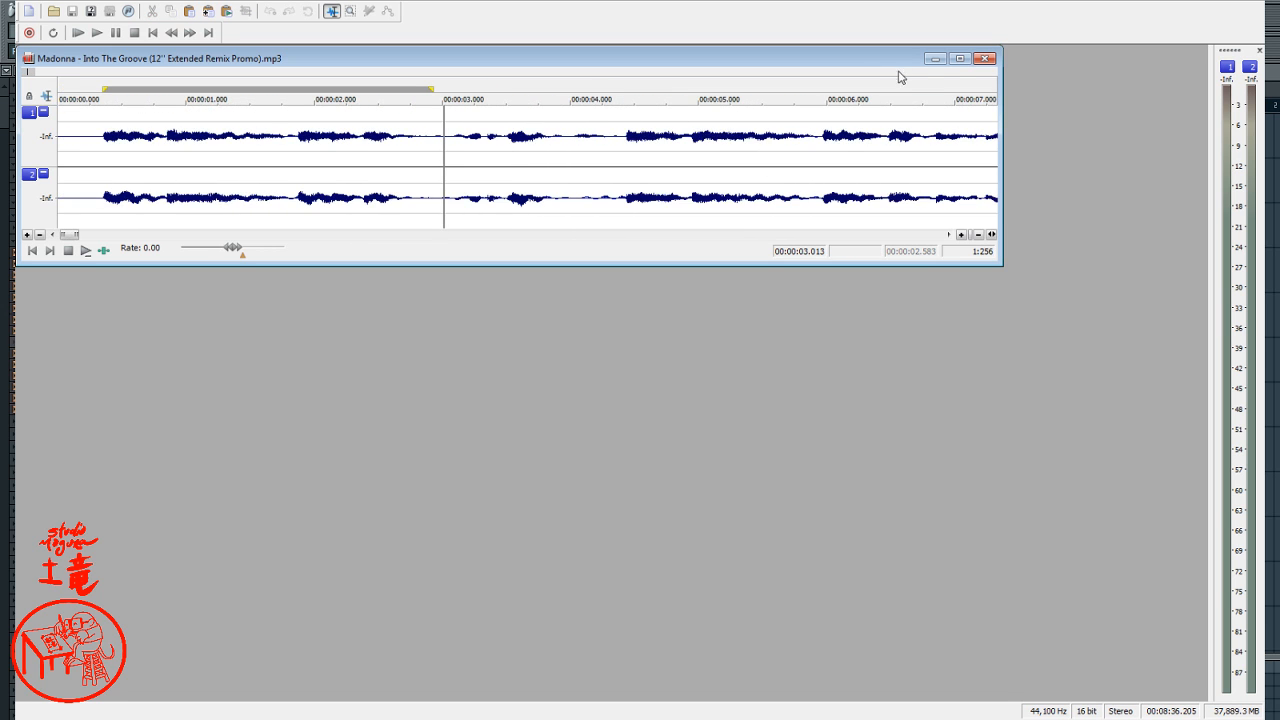
left_click(959, 58)
scroll(662, 225, "down", 2)
scroll(480, 327, "down", 2)
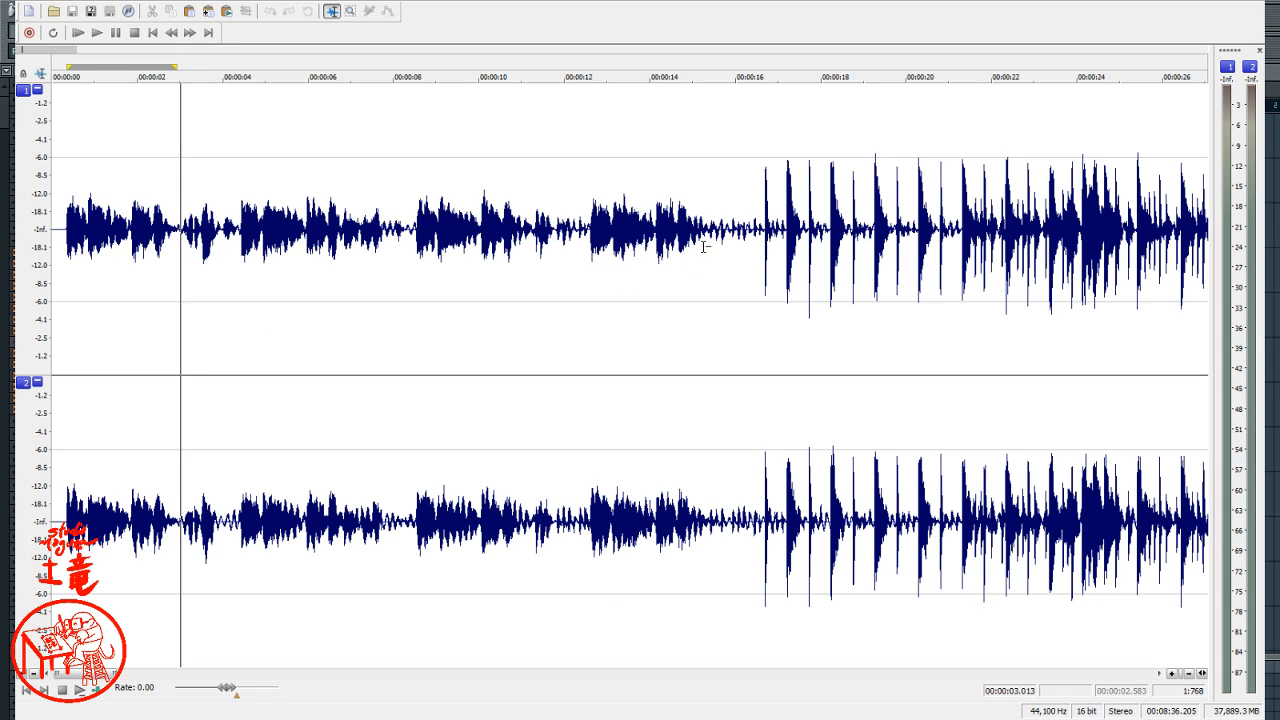
left_click(305, 318)
key("space")
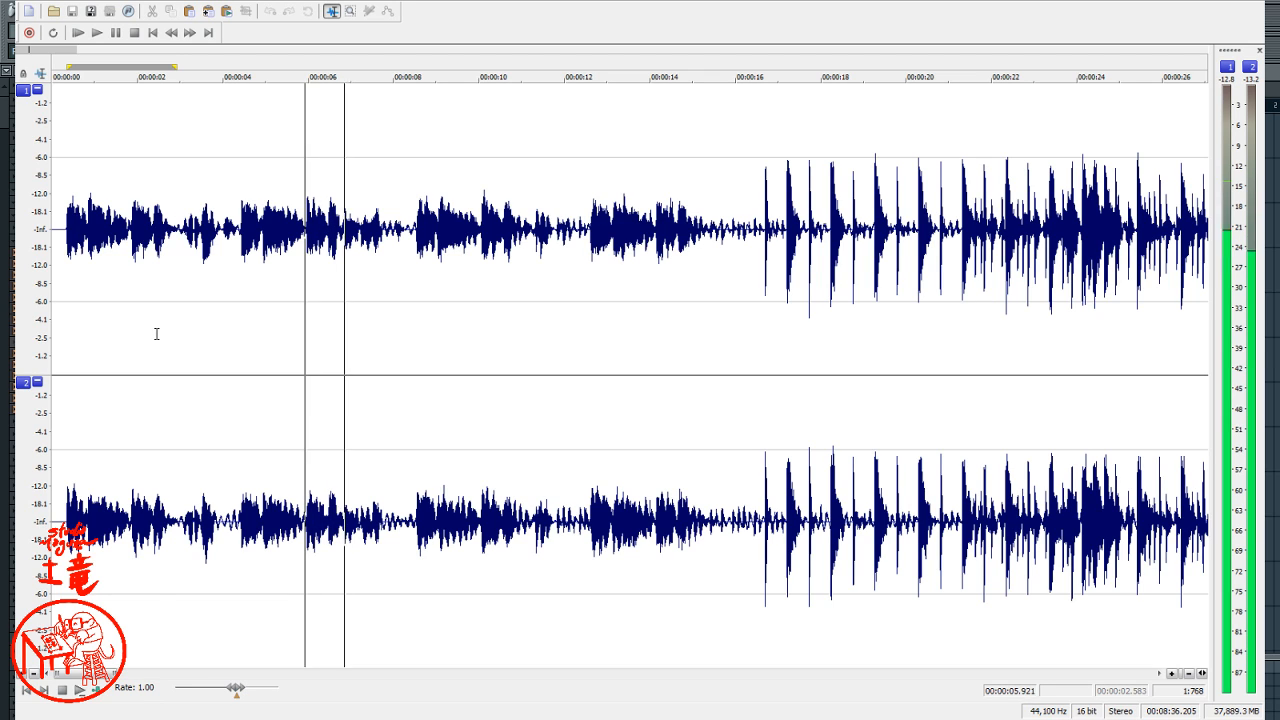
left_click(156, 331)
key("space")
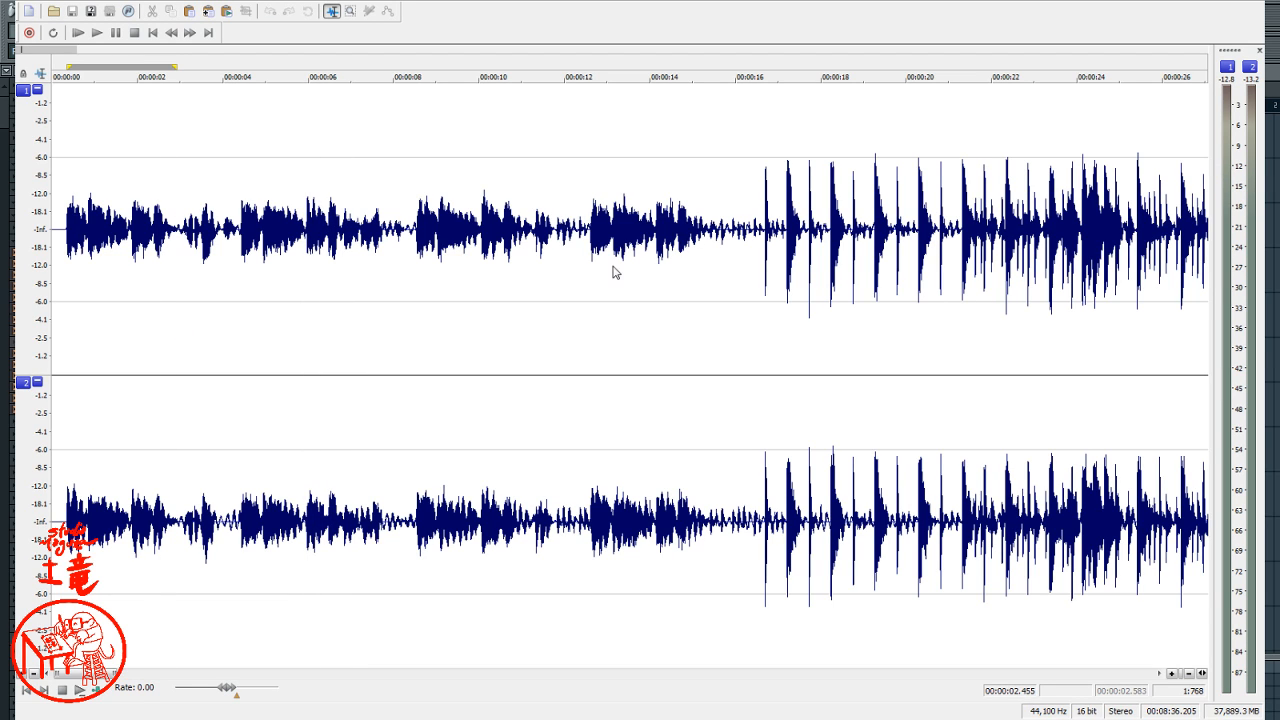
key("space")
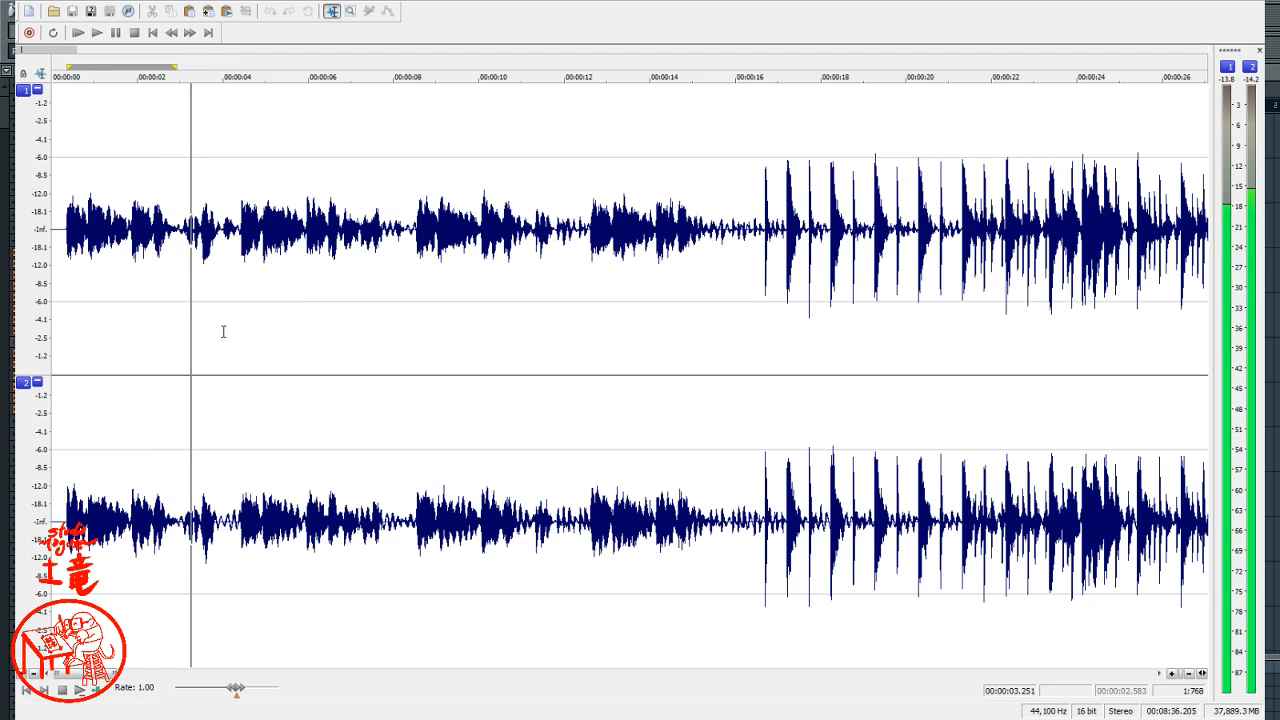
scroll(223, 331, "up", 3)
key("space")
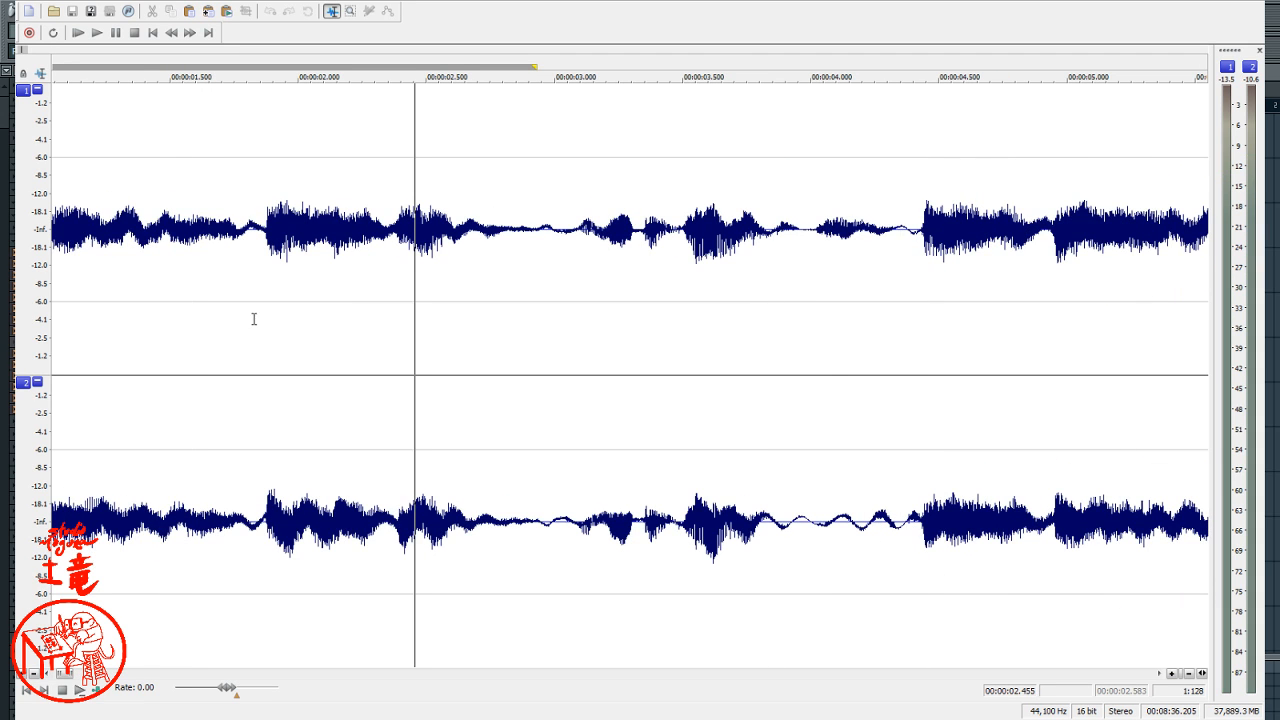
- Close the remix, bring in 3333_M - I T G (A).mp3, and return the cursor to the start of that track
left_click(1258, 4)
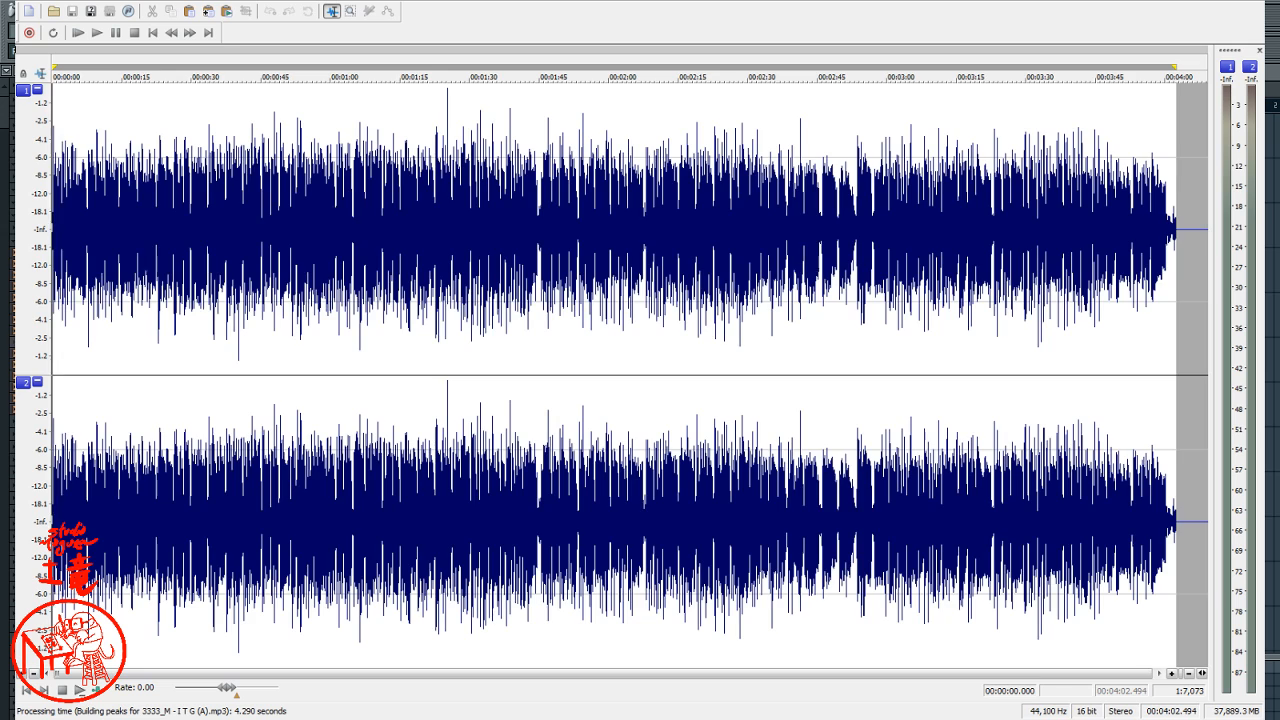
left_click(103, 305)
scroll(118, 304, "up", 6)
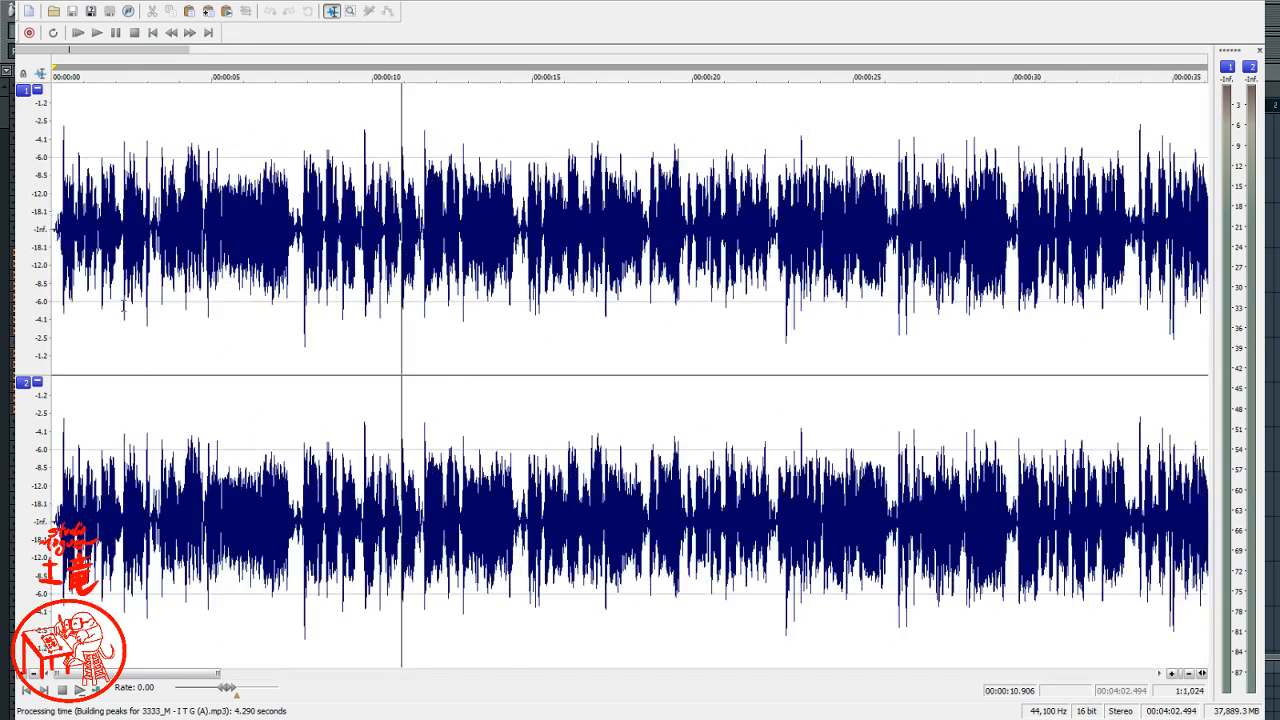
left_click(172, 36)
left_click(173, 37)
left_click(174, 38)
left_click(174, 38)
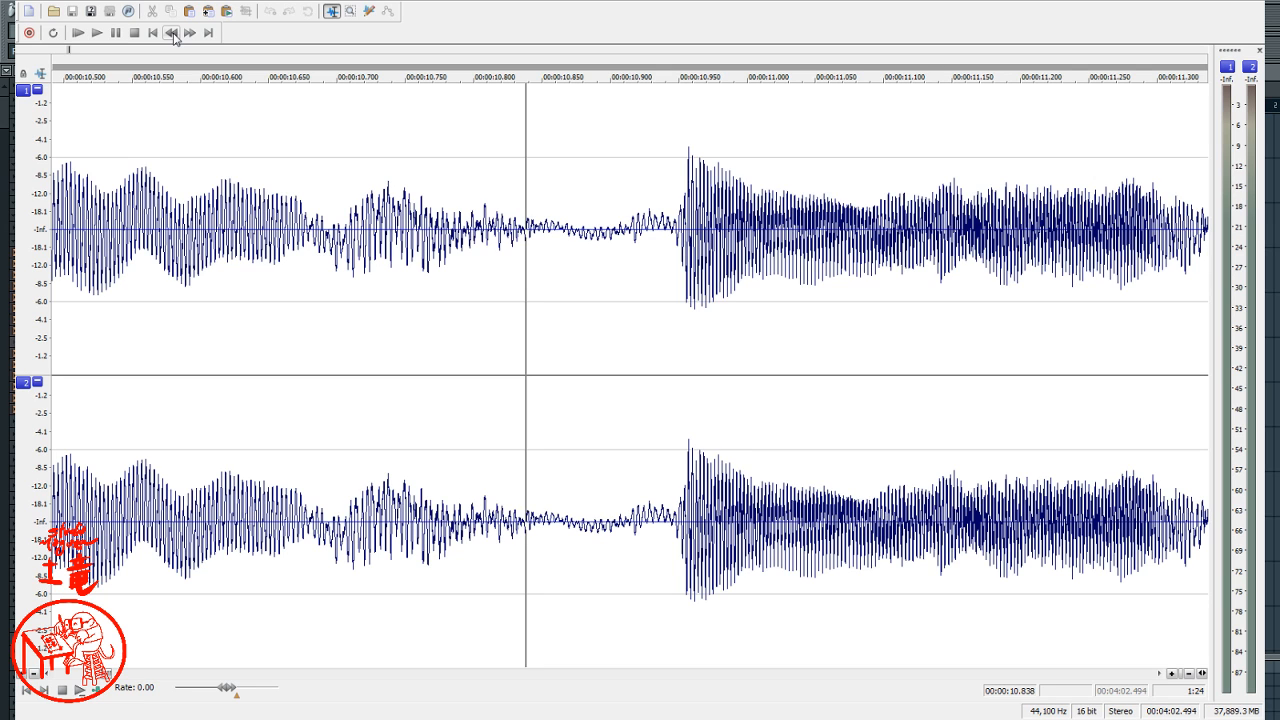
left_click(174, 38)
left_click(152, 33)
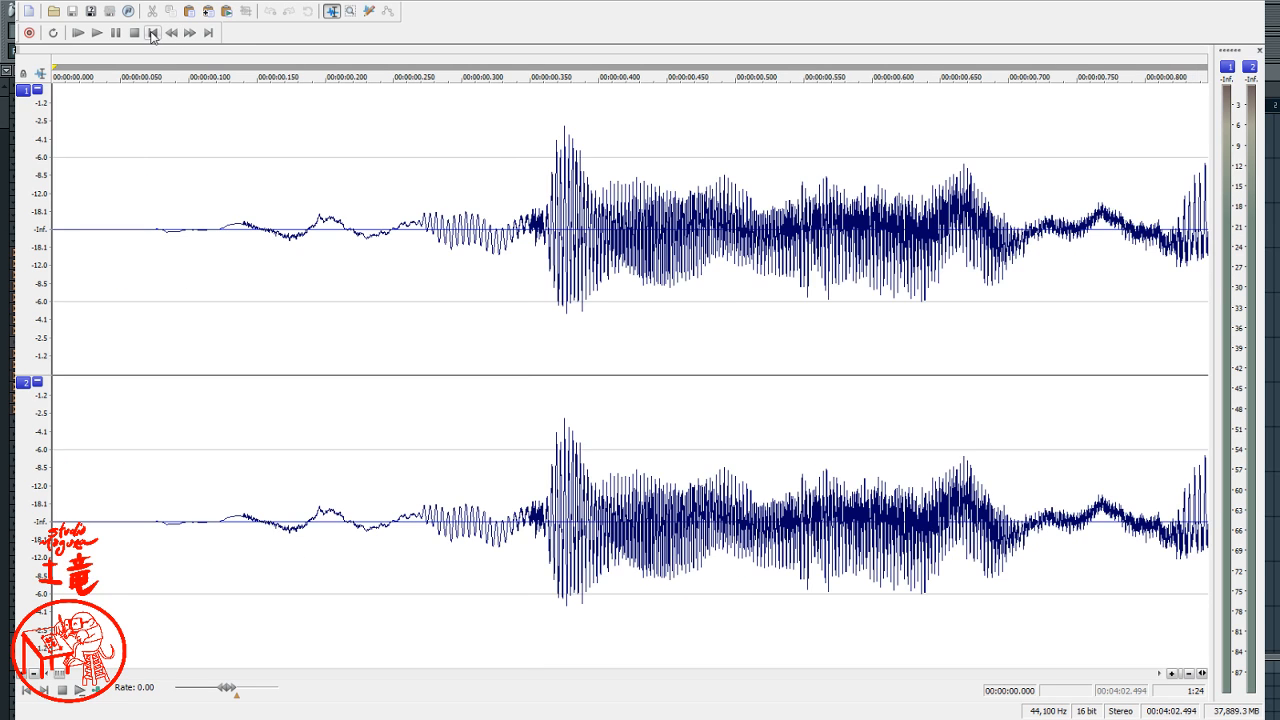
- Audition the opening of the track from about 0.078 s and stop playback
left_click(146, 311)
left_click(160, 307)
key("space")
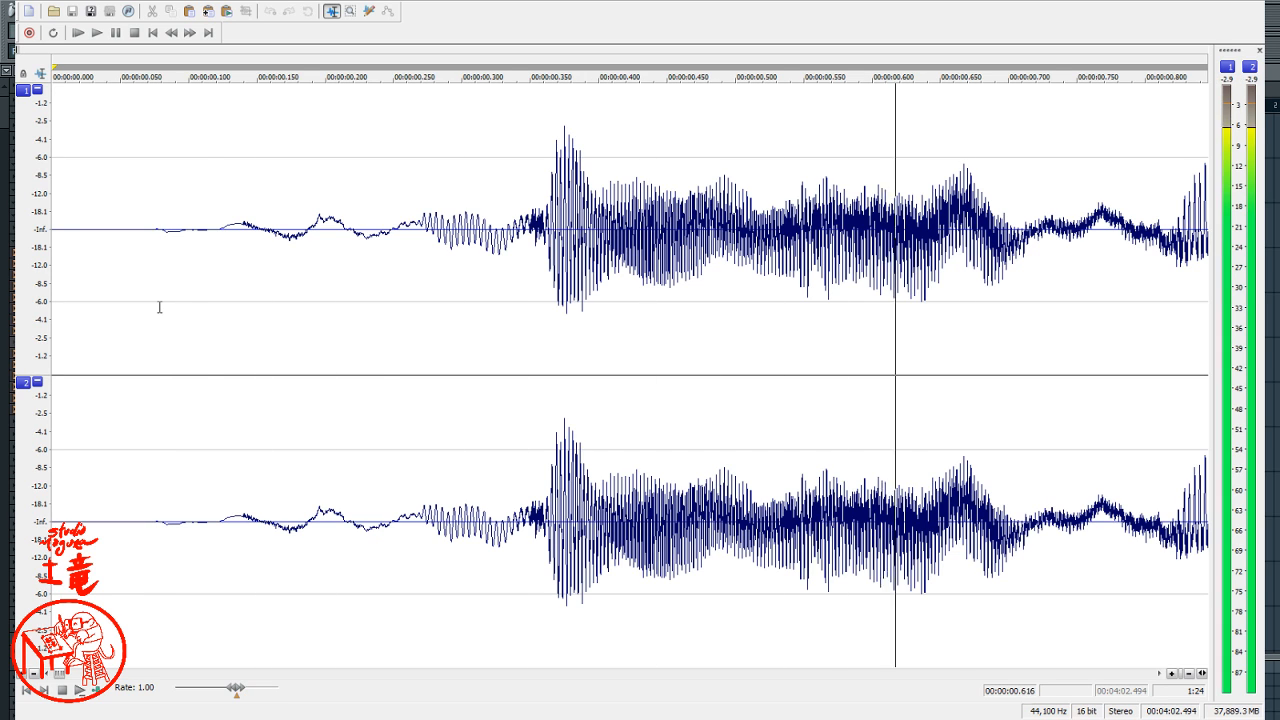
key("space")
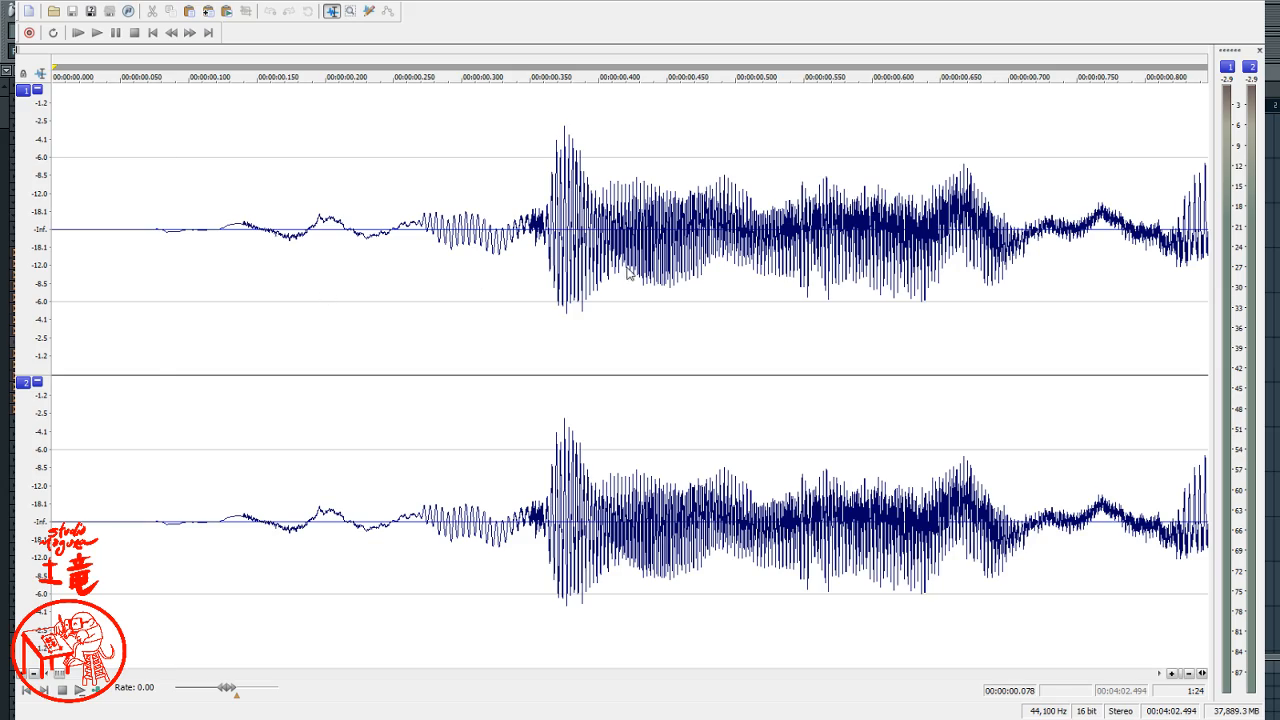
- Audition the opening of 3333_M - I T G (A).mp3 to about 15 s and stop playback
left_click(372, 343)
key("space")
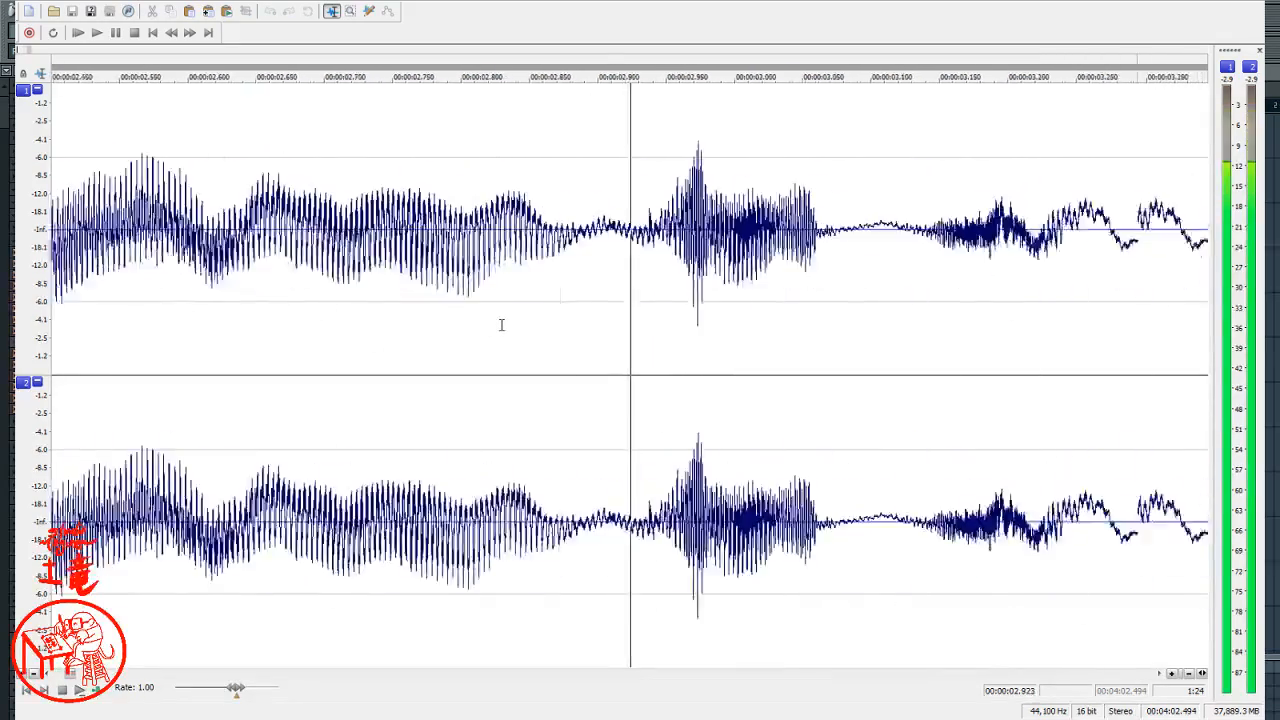
scroll(501, 324, "down", 5)
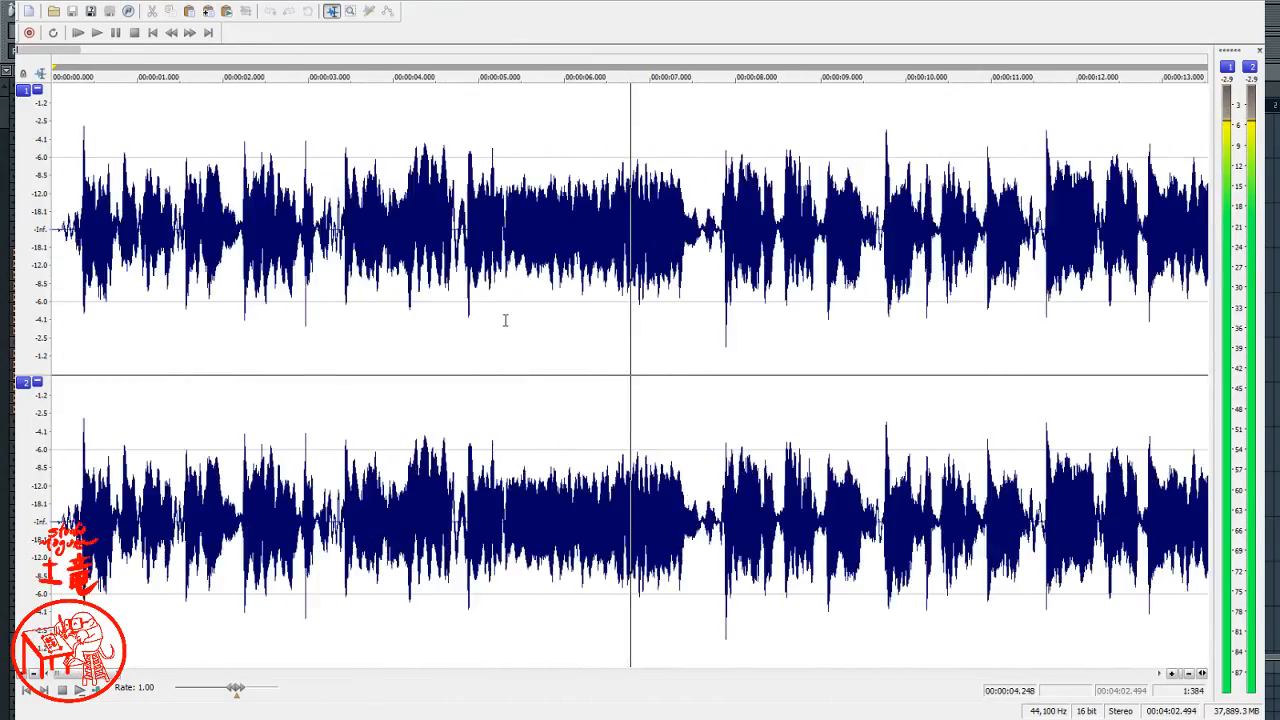
scroll(505, 320, "down", 2)
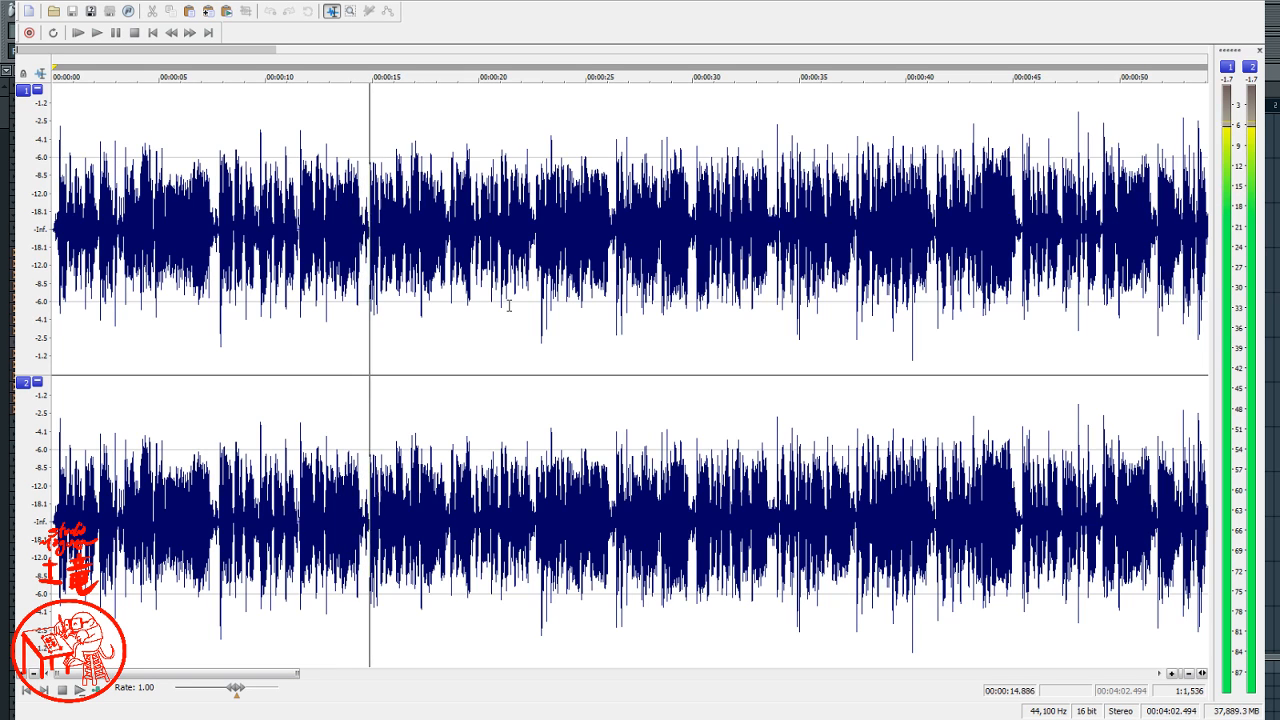
key("space")
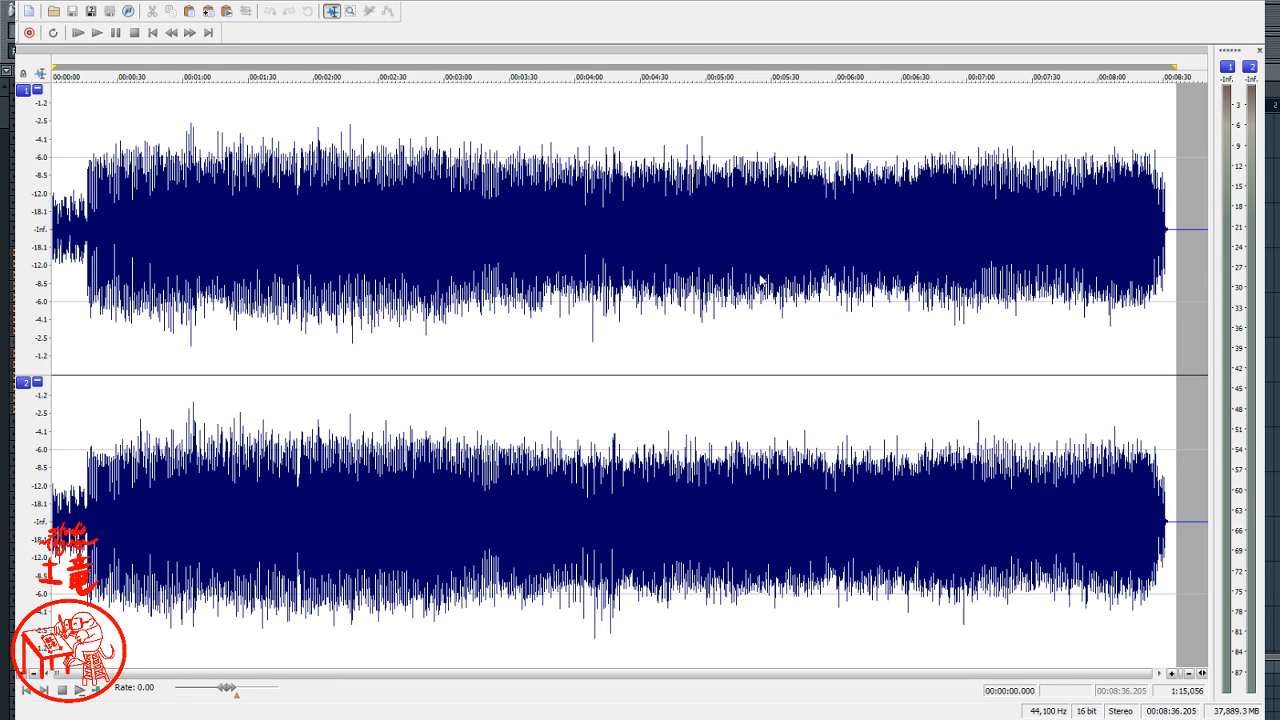
- Audition the intro of Into The Groove (12" Extended Remix Promo).wav from about 1.895 s
key("ctrl+s")
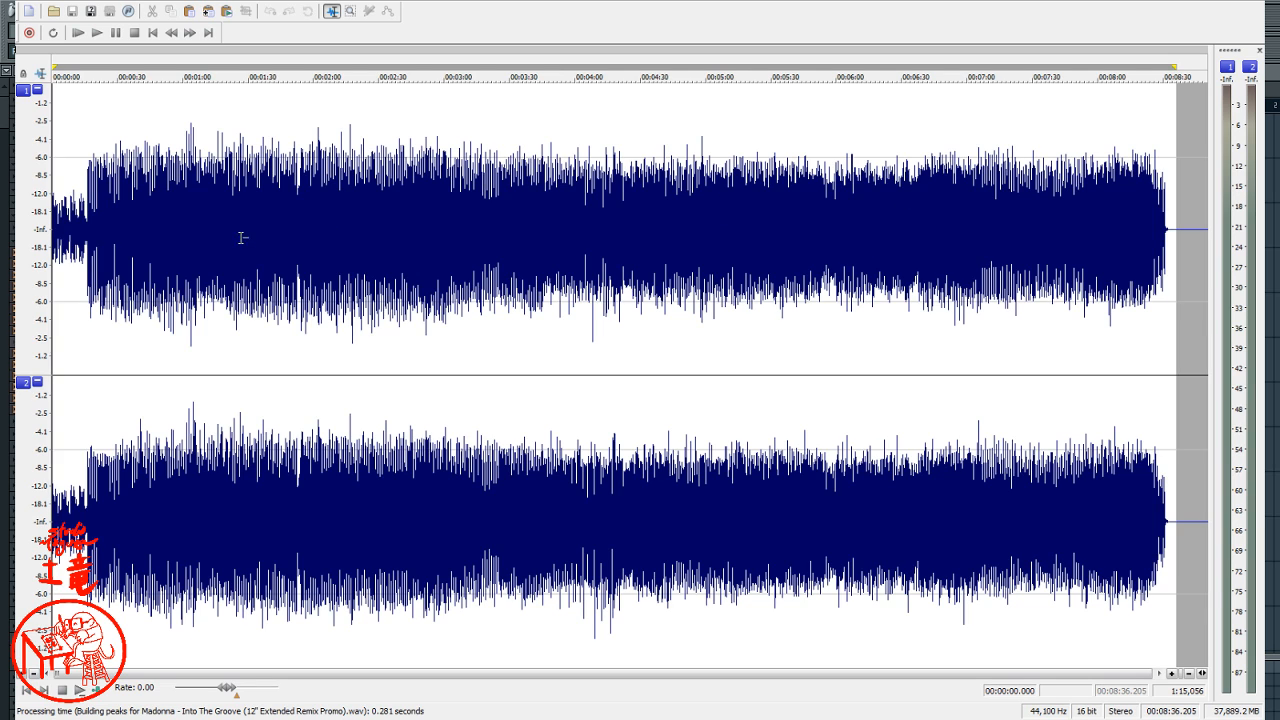
scroll(94, 280, "up", 7)
scroll(410, 298, "up", 1)
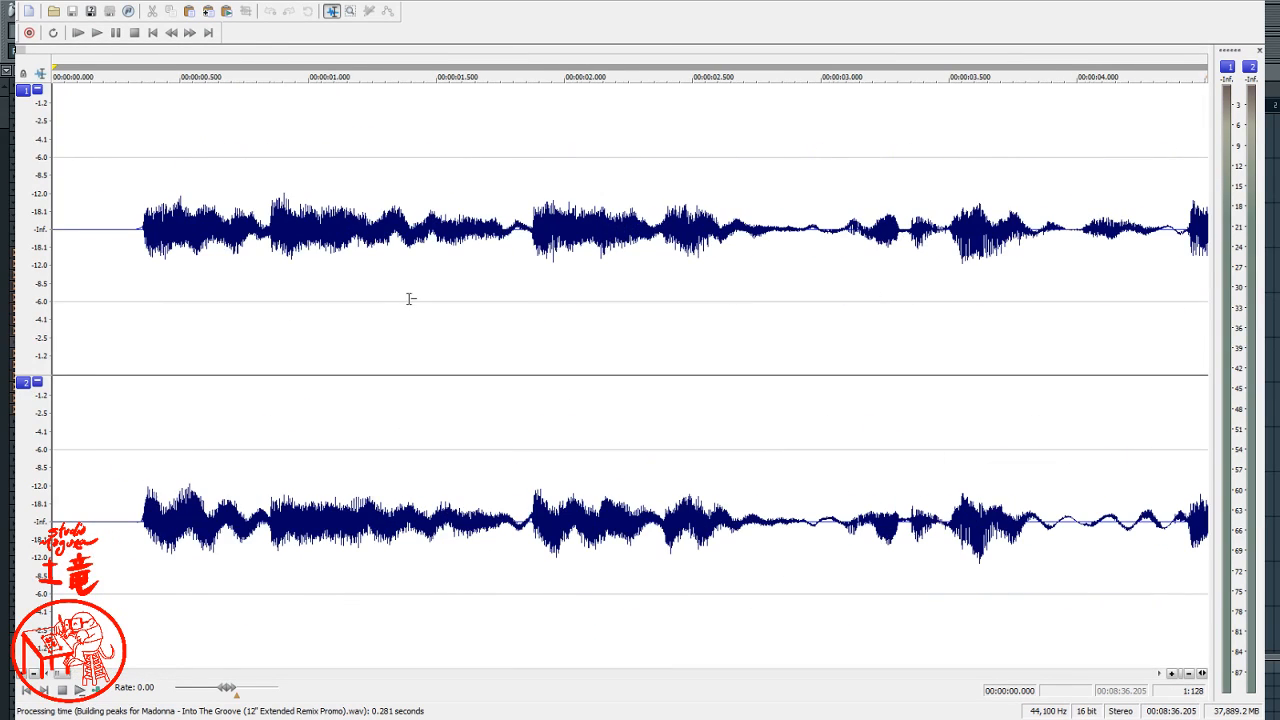
left_click(543, 312)
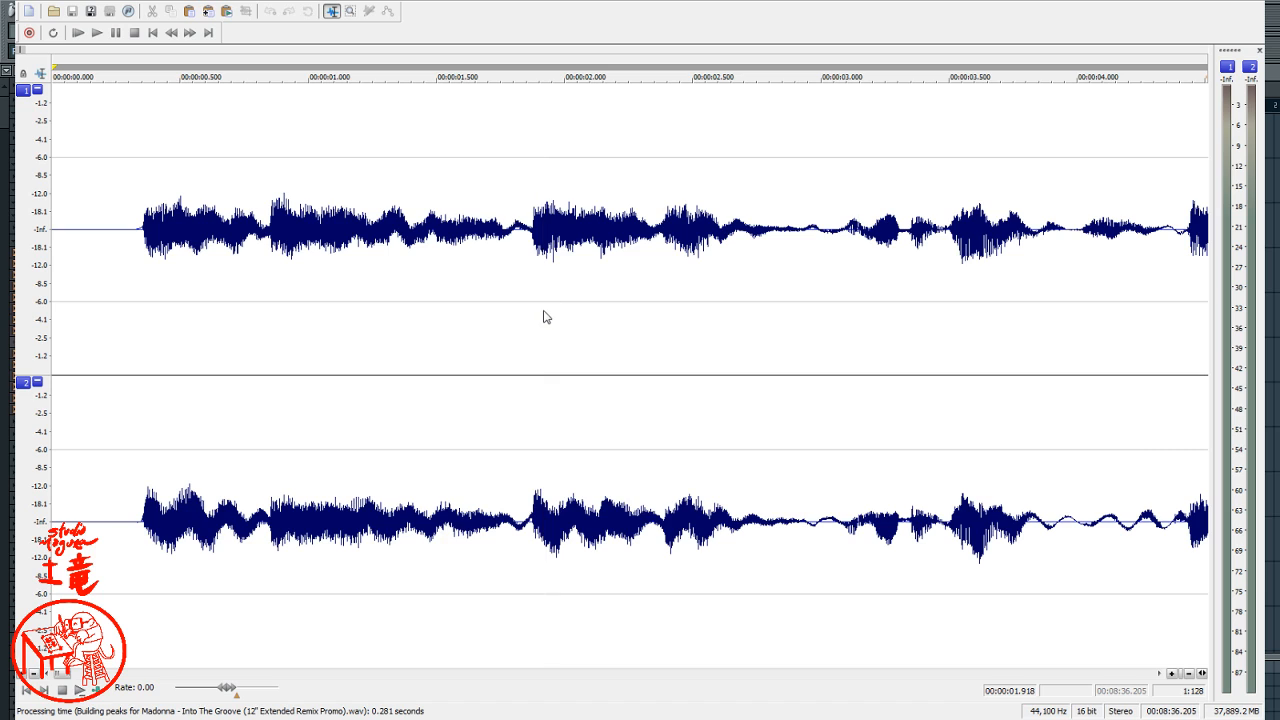
left_click(508, 314)
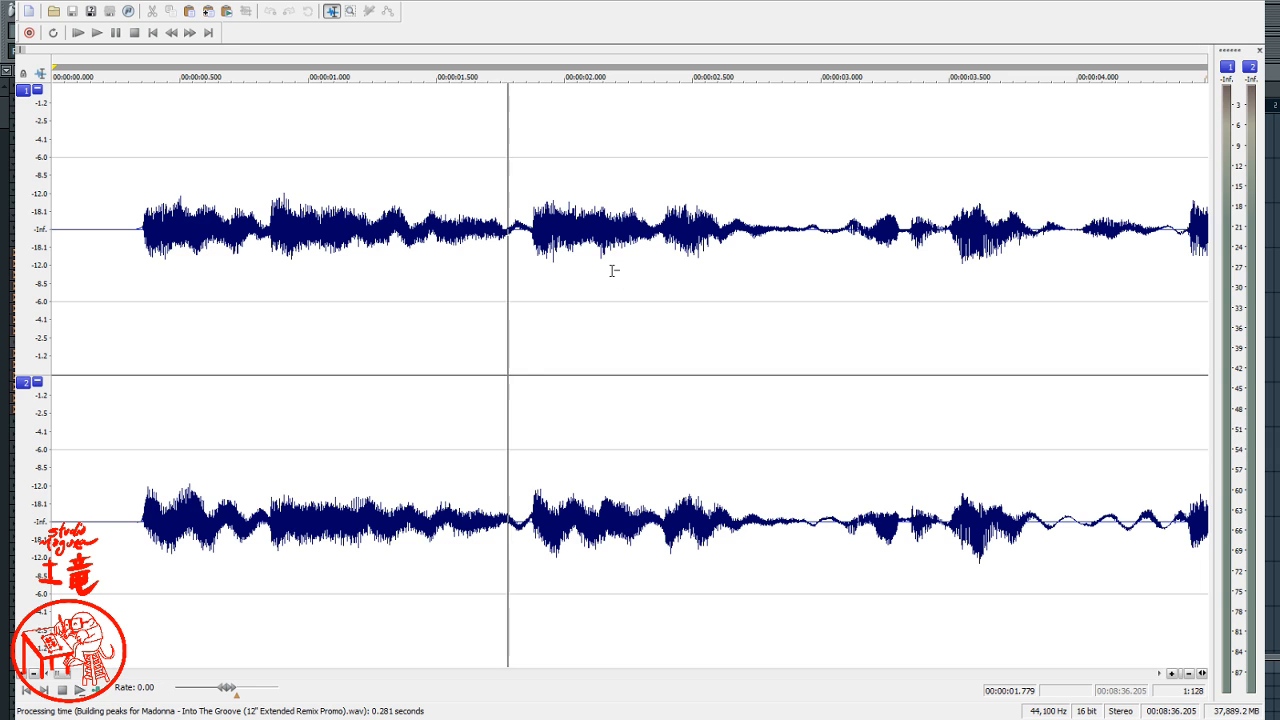
left_click_drag(566, 306, 570, 306)
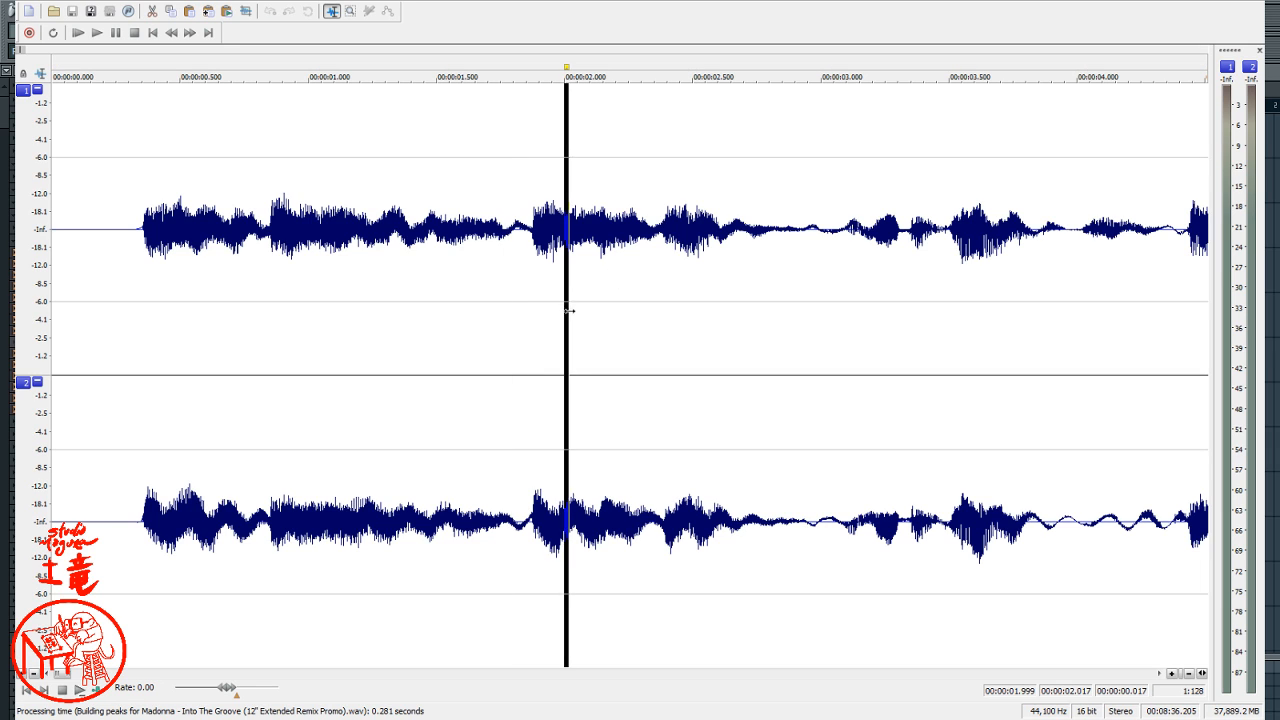
left_click(500, 323)
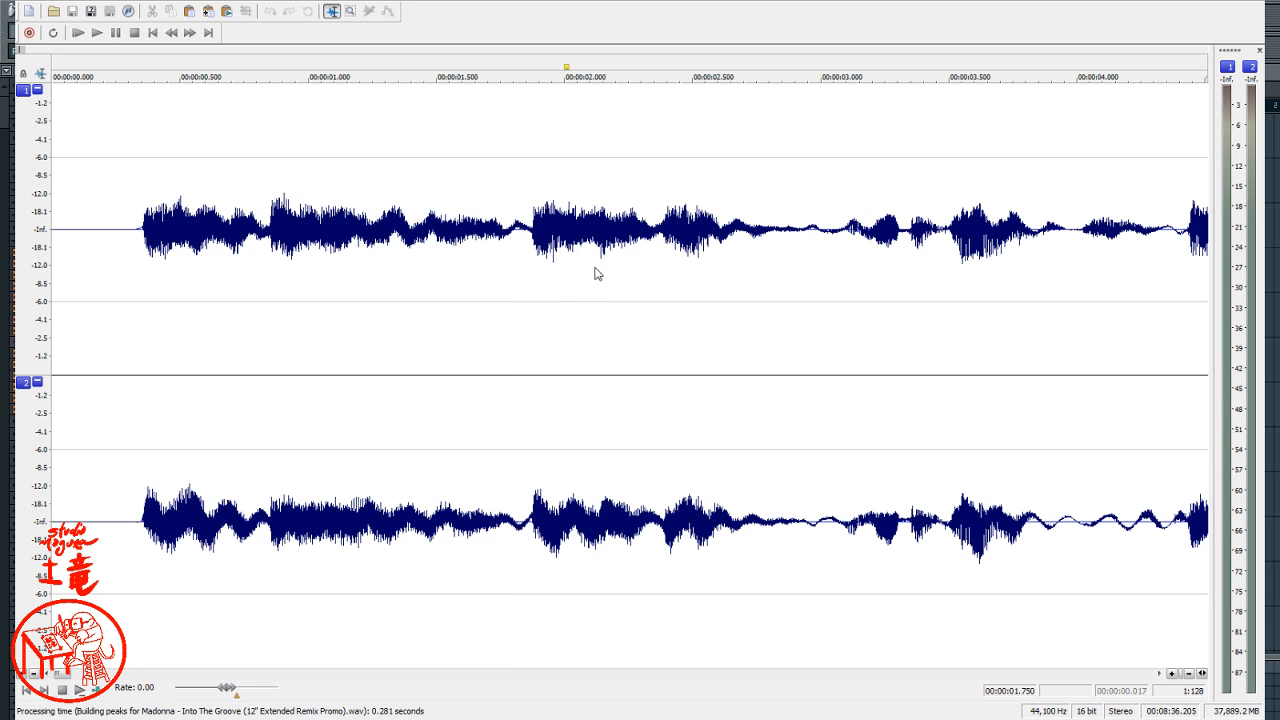
left_click(564, 322)
left_click(538, 336)
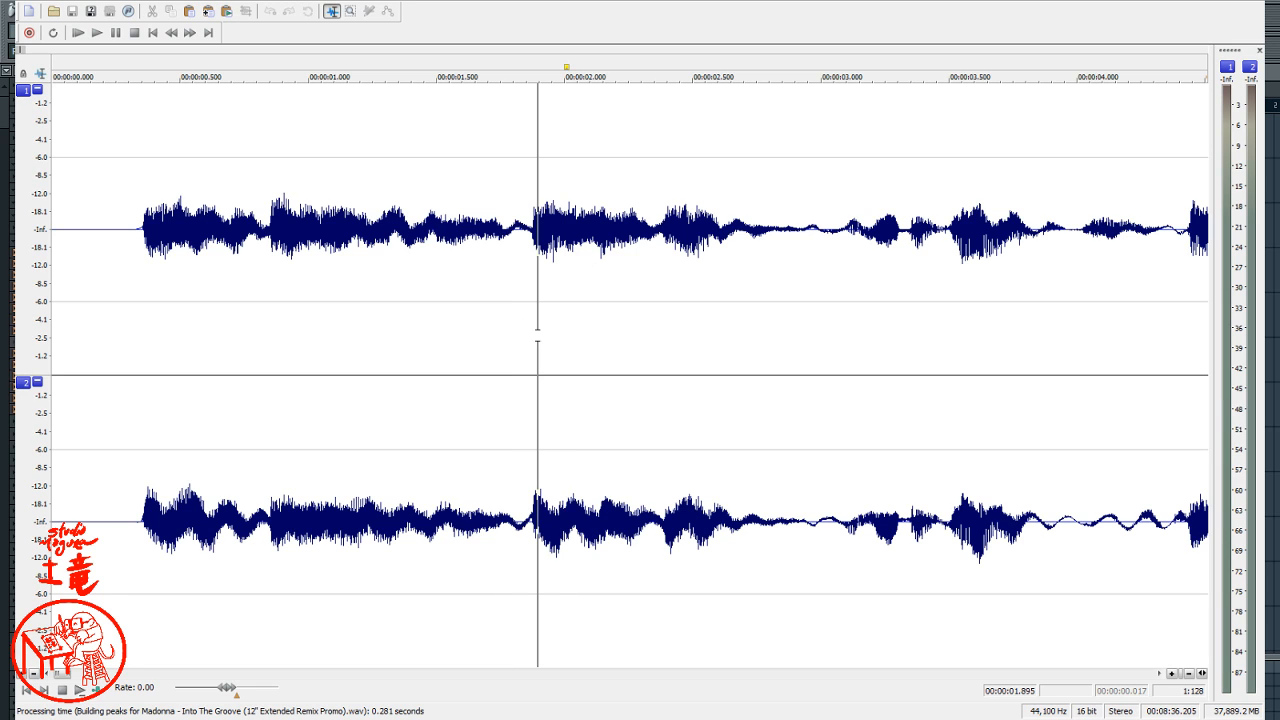
key("space")
- Replay the remix intro from about 2.708 s and repeatedly from about 2.934 s to locate the phrase's start
left_click(745, 336)
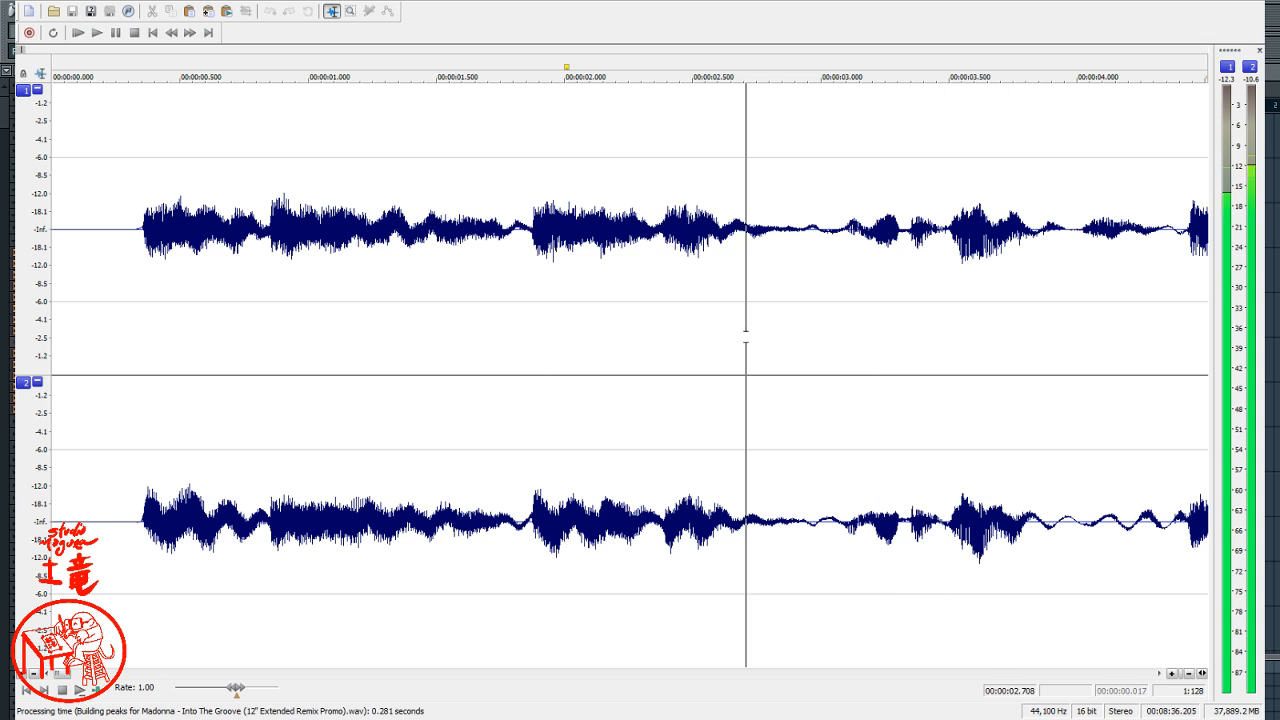
left_click(803, 334)
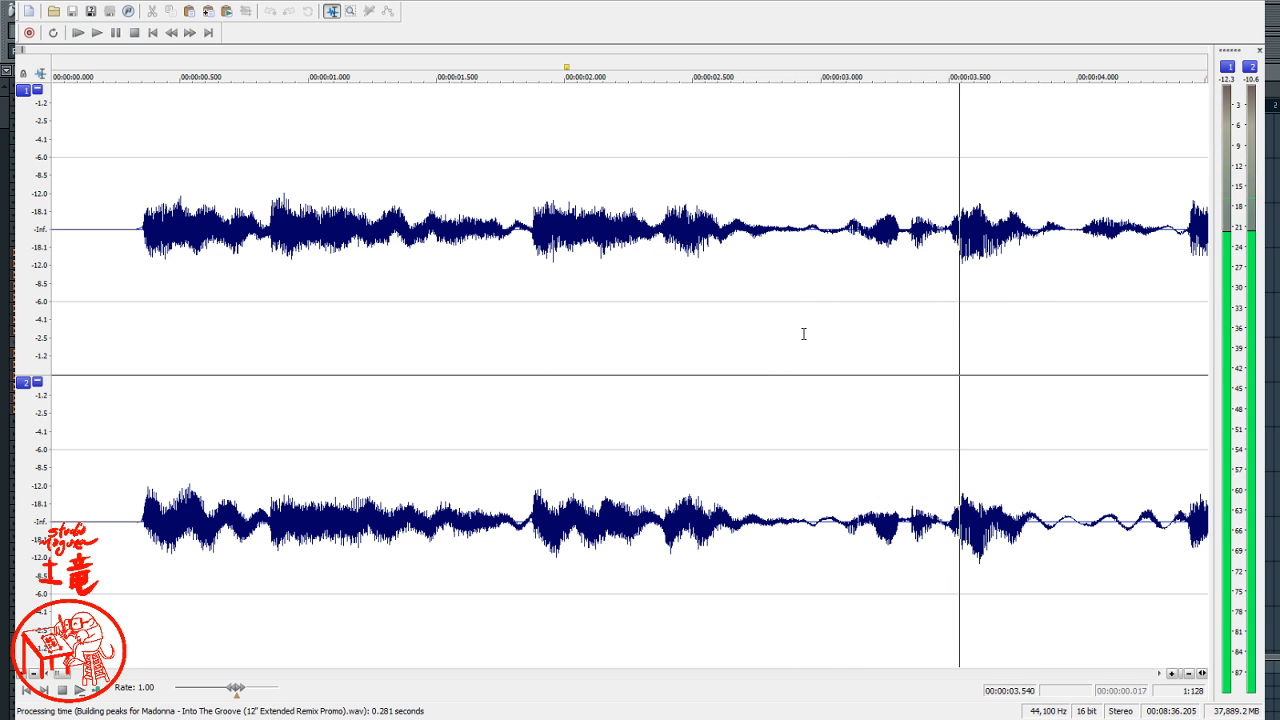
left_click(803, 334)
left_click(803, 334)
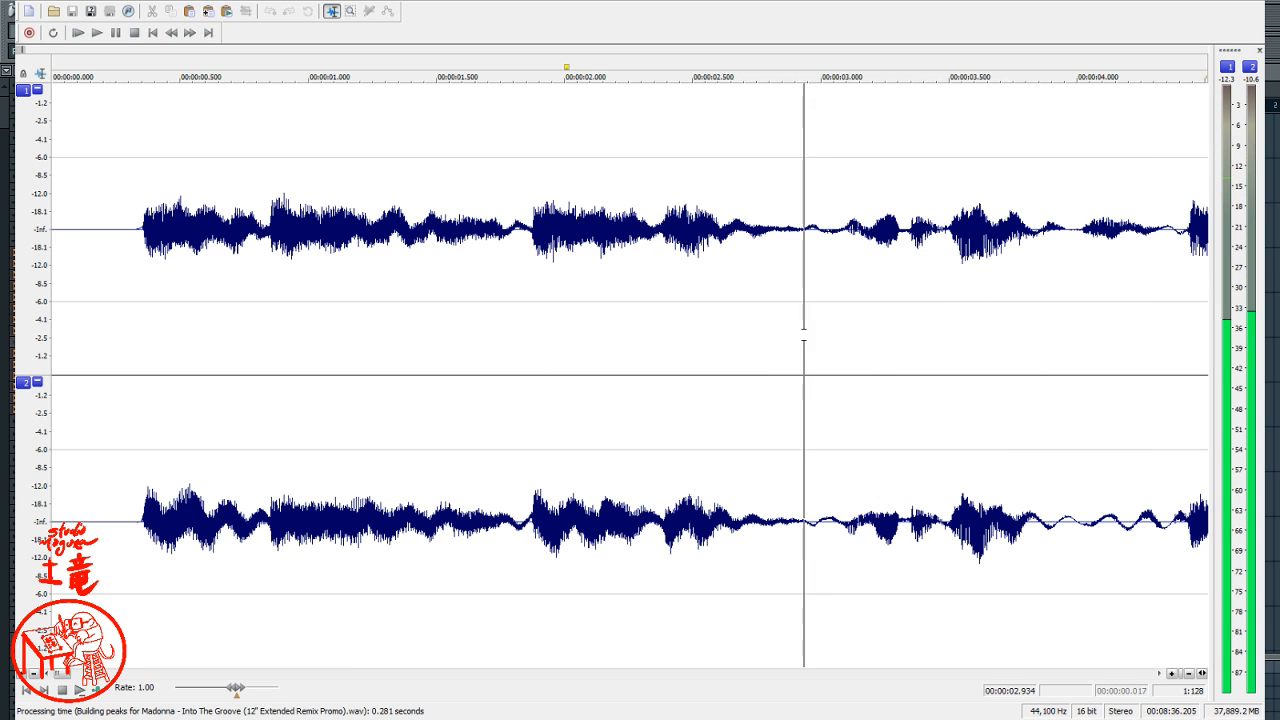
left_click(803, 334)
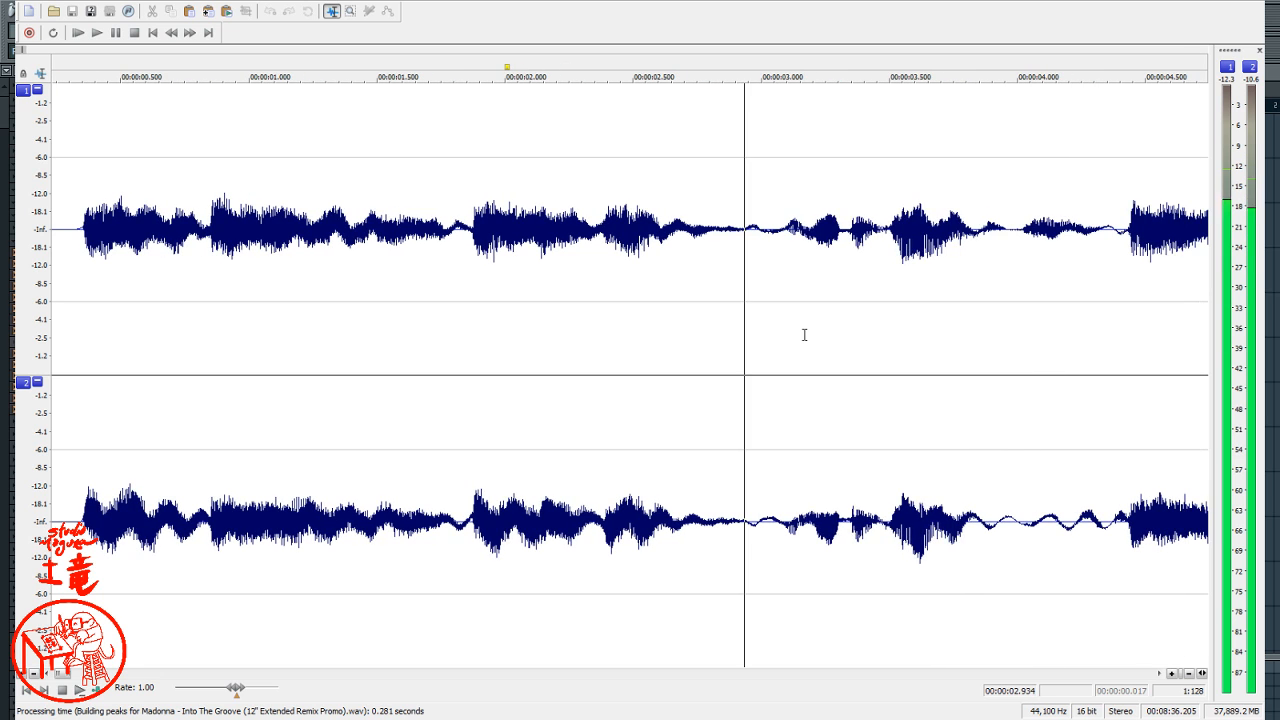
- Select the intro passage from about 3.070 s to 4.429 s and play it with loop playback enabled
left_click_drag(804, 334, 1126, 357)
key("space")
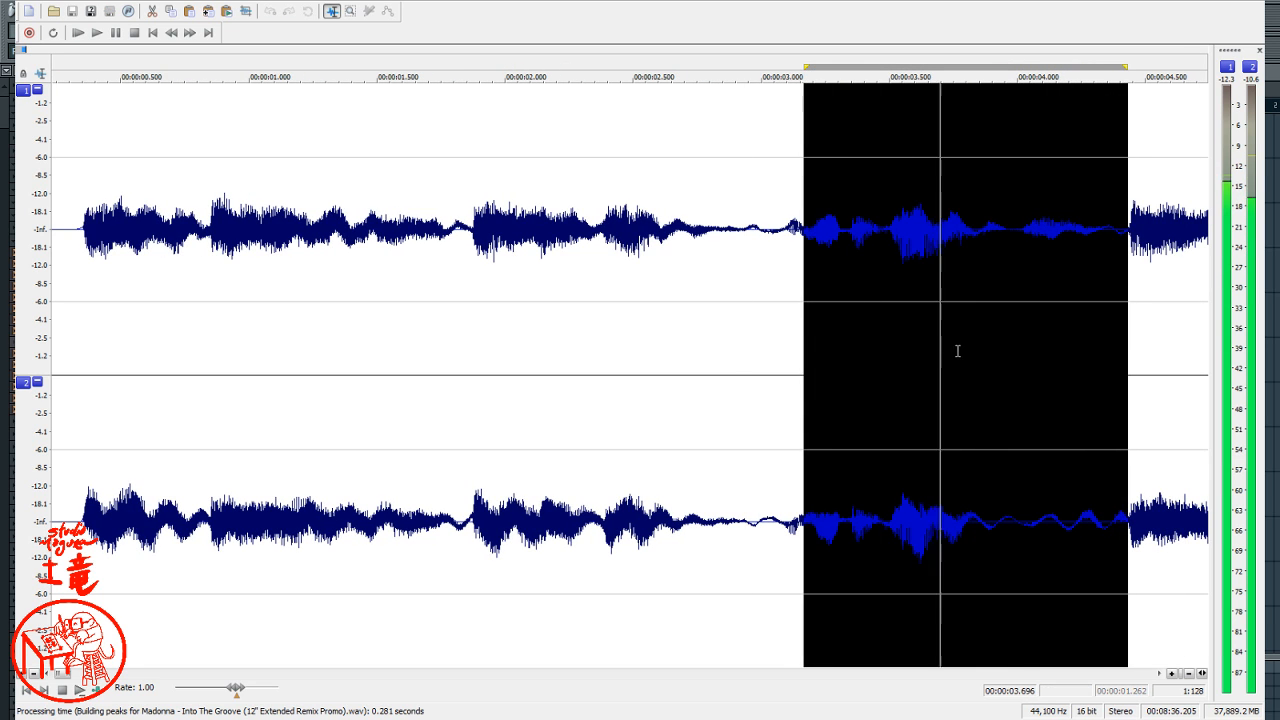
left_click_drag(806, 337, 779, 334)
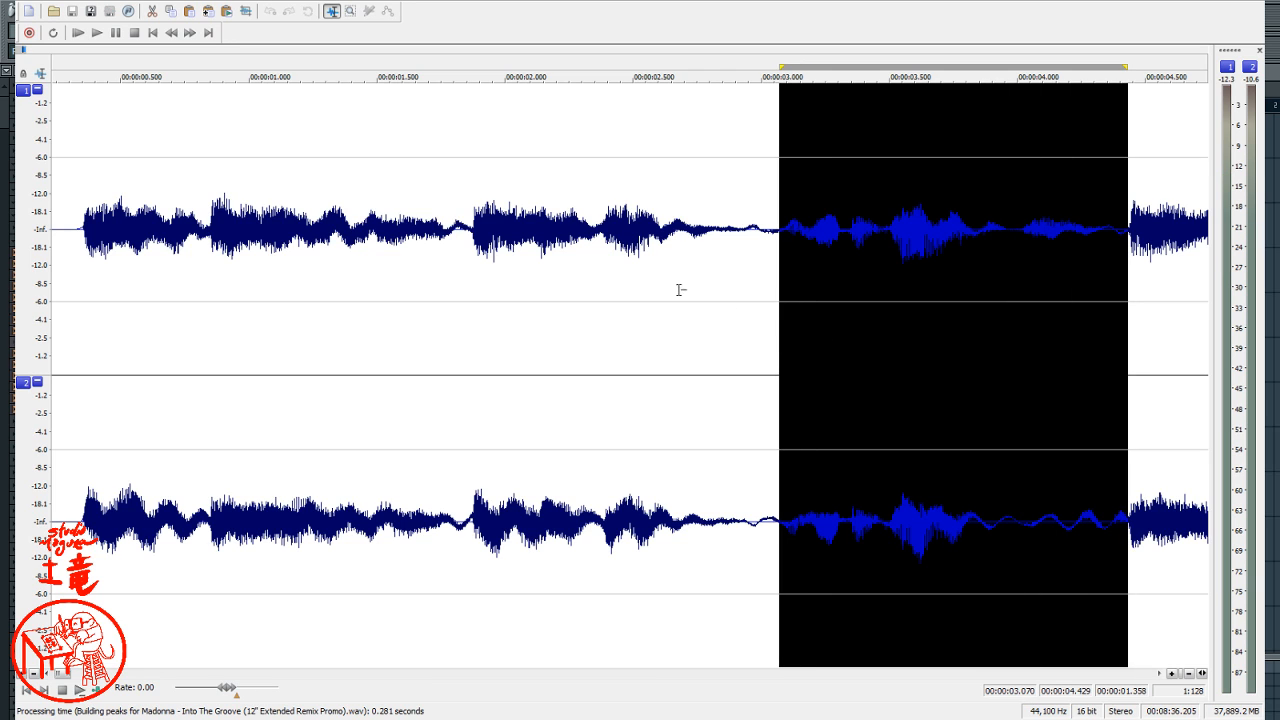
left_click(53, 33)
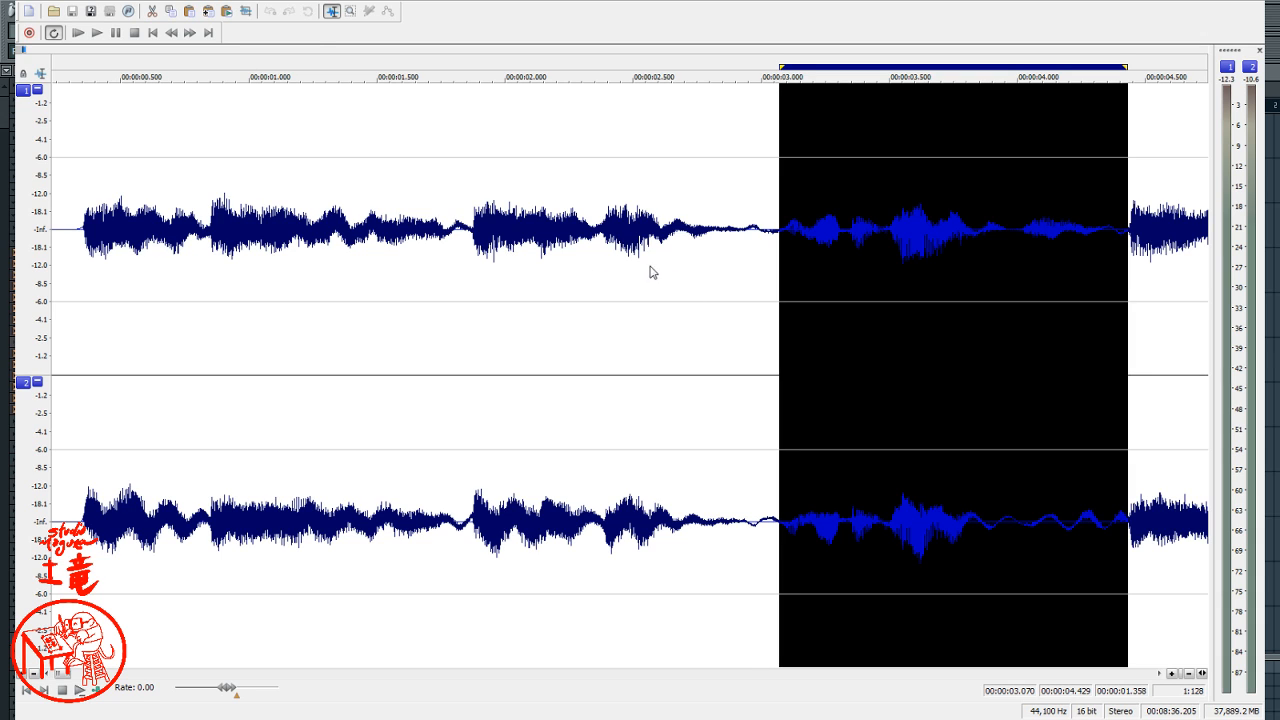
key("space")
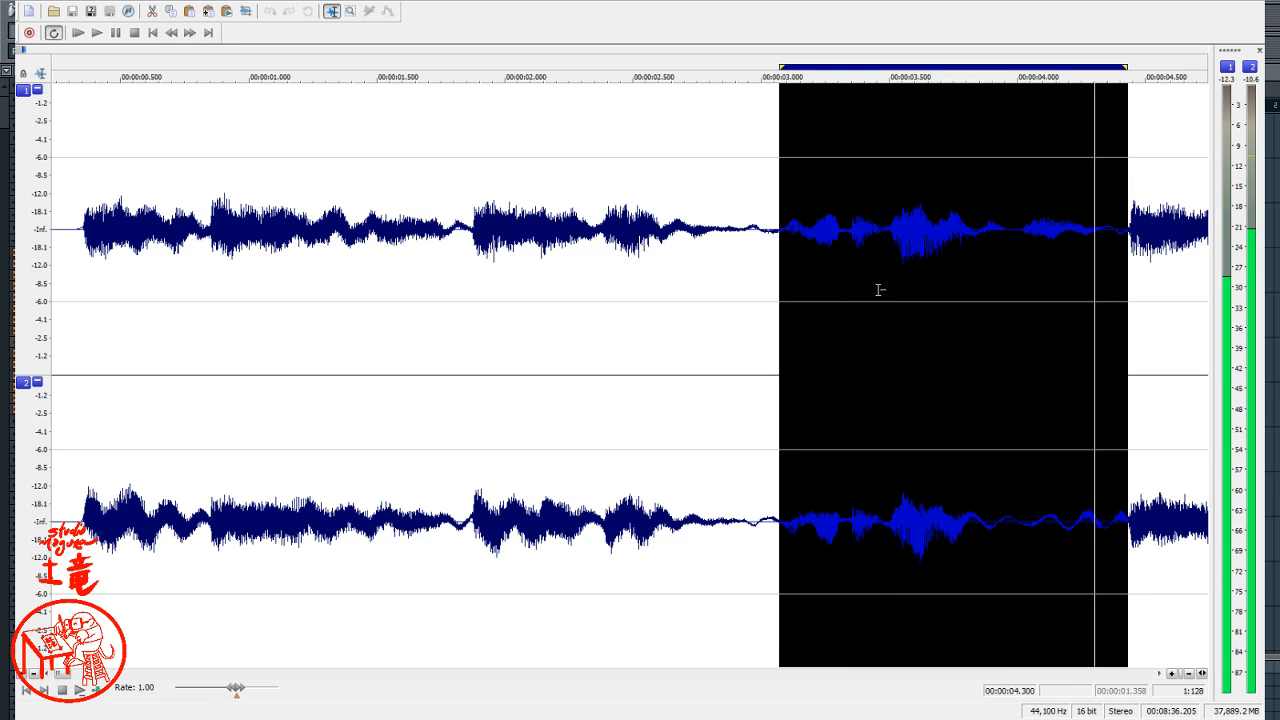
- Adjust the selection's start to about 3.076 s while it loops, and stop playback
left_click_drag(779, 355, 763, 412)
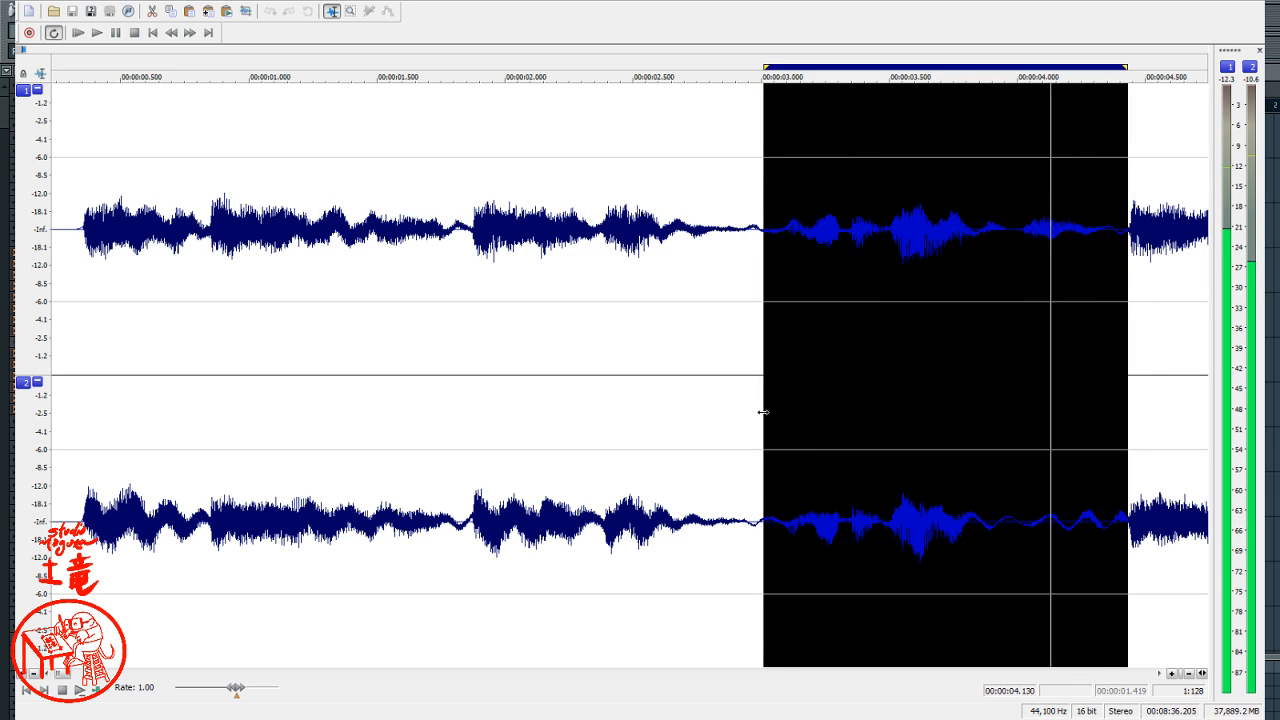
left_click_drag(763, 412, 748, 404)
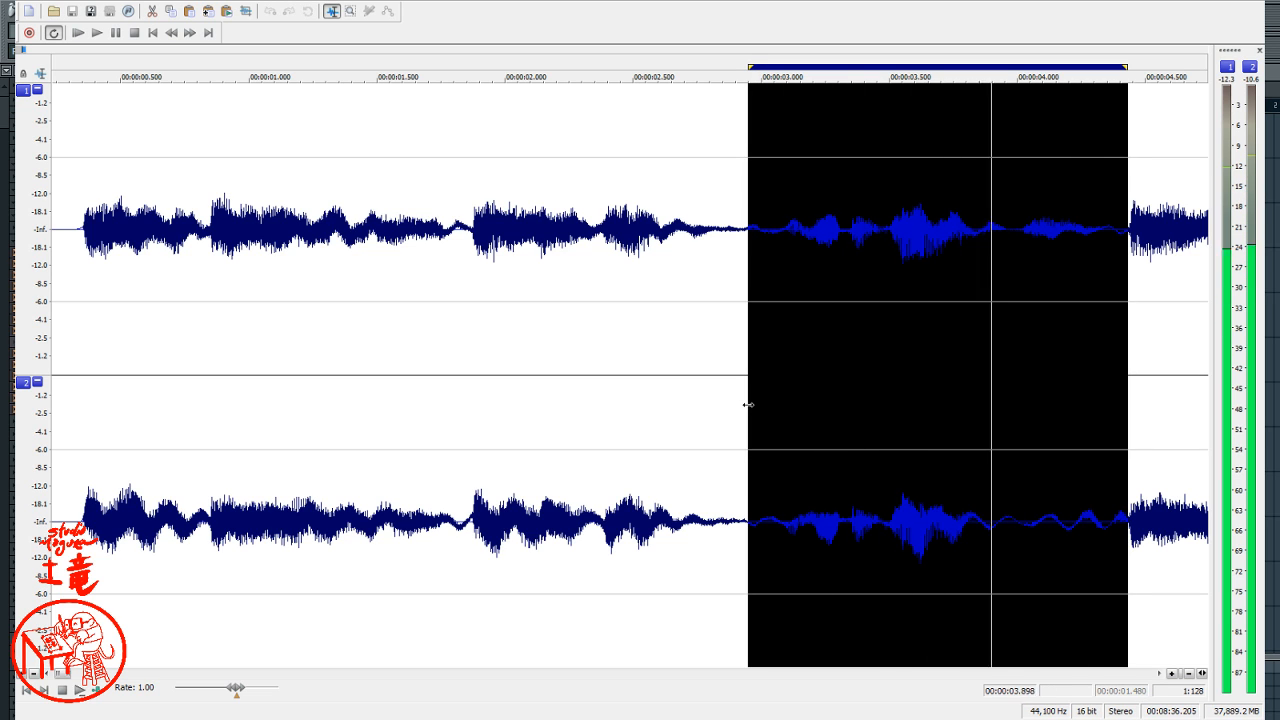
left_click_drag(748, 404, 781, 427)
scroll(804, 224, "up", 5)
scroll(802, 228, "down", 4)
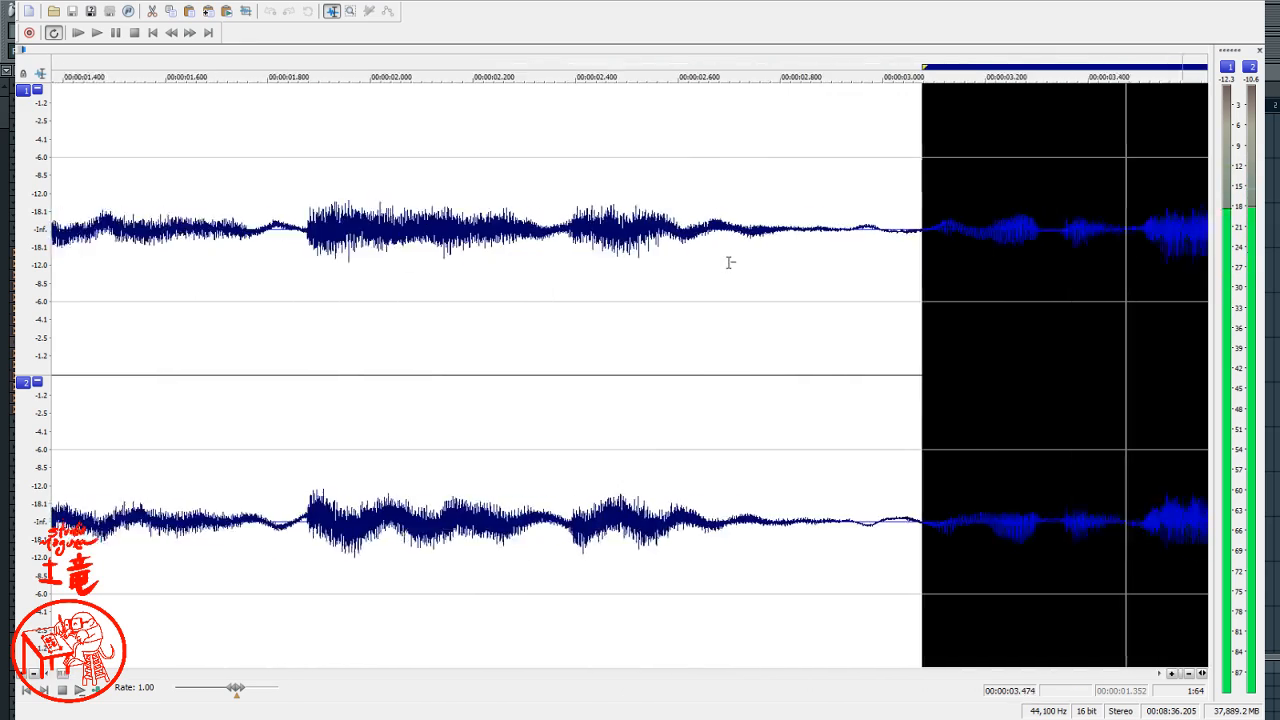
key("space")
- Tighten the selection's start to about 3.146 s, just before the denser part of the waveform
scroll(480, 250, "up", 1)
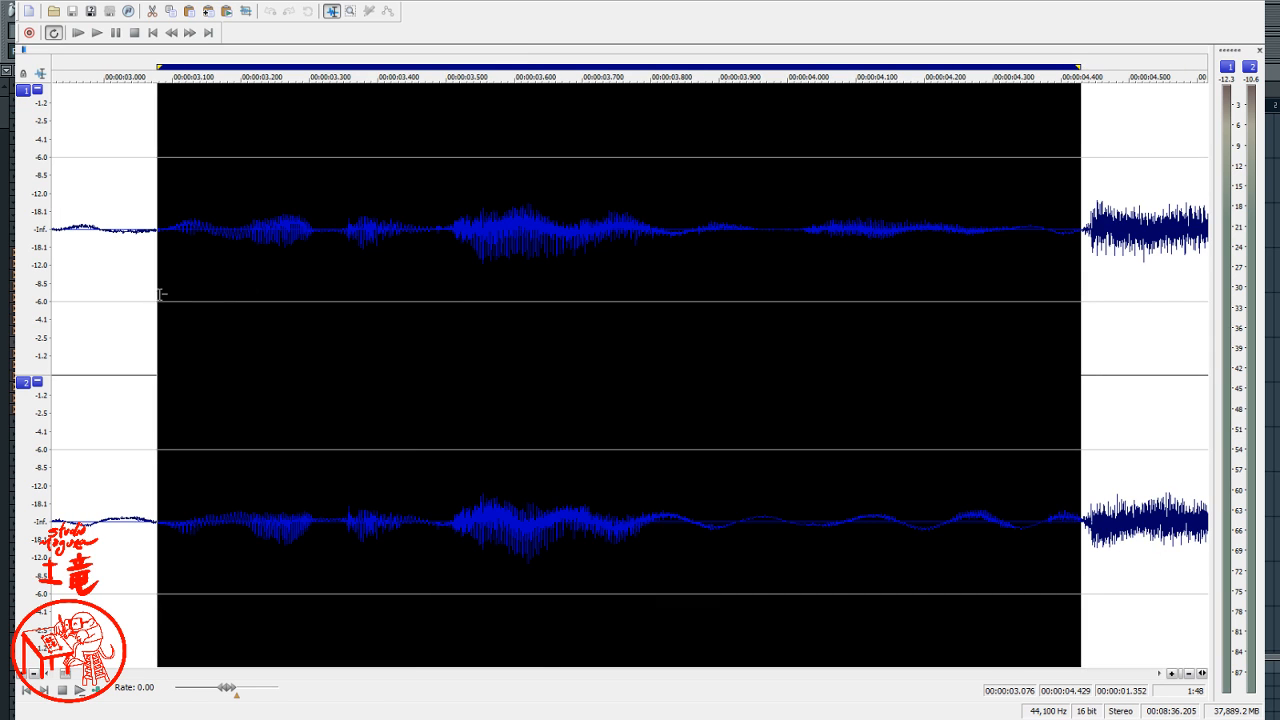
left_click_drag(157, 290, 169, 490)
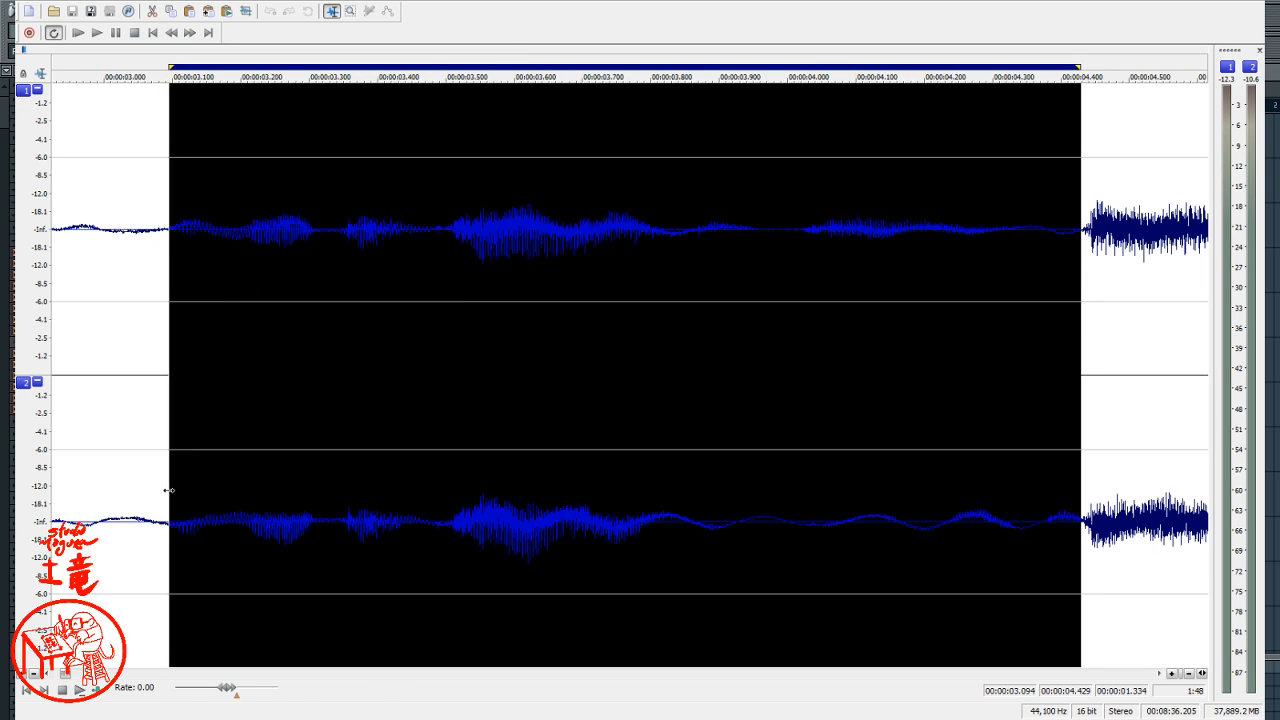
scroll(172, 330, "up", 3)
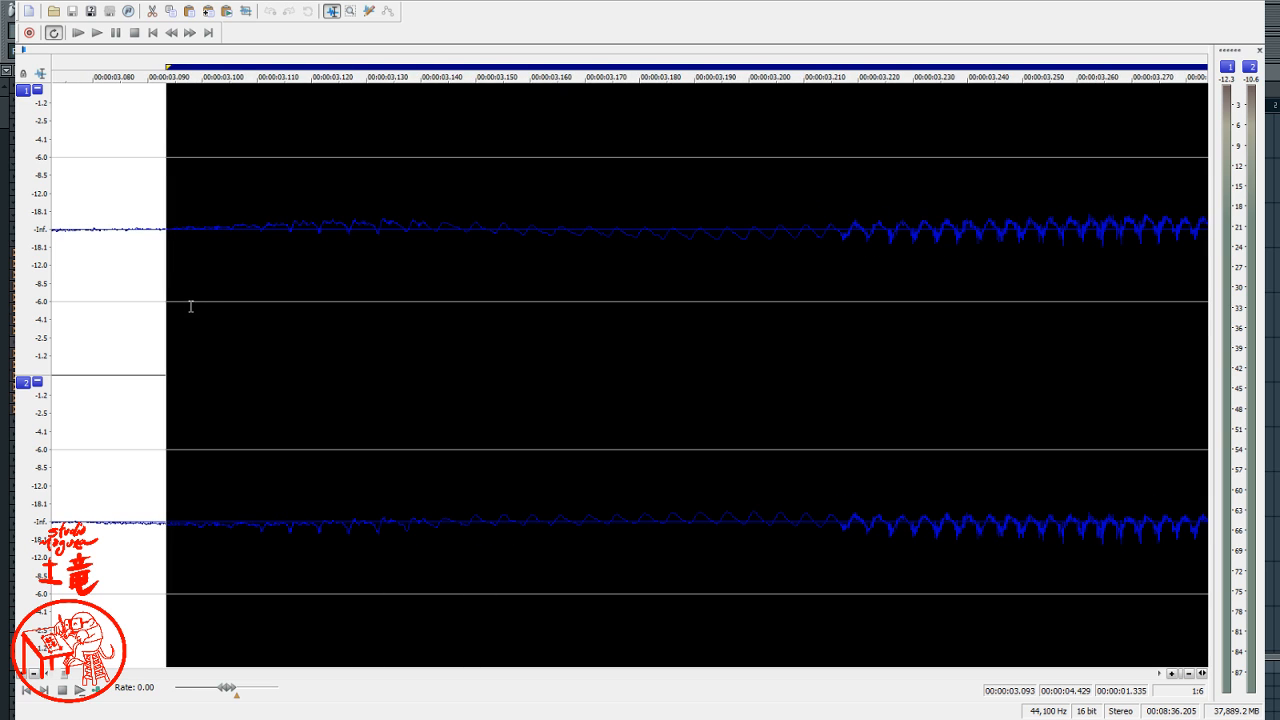
left_click_drag(166, 322, 251, 376)
left_click_drag(735, 516, 459, 562)
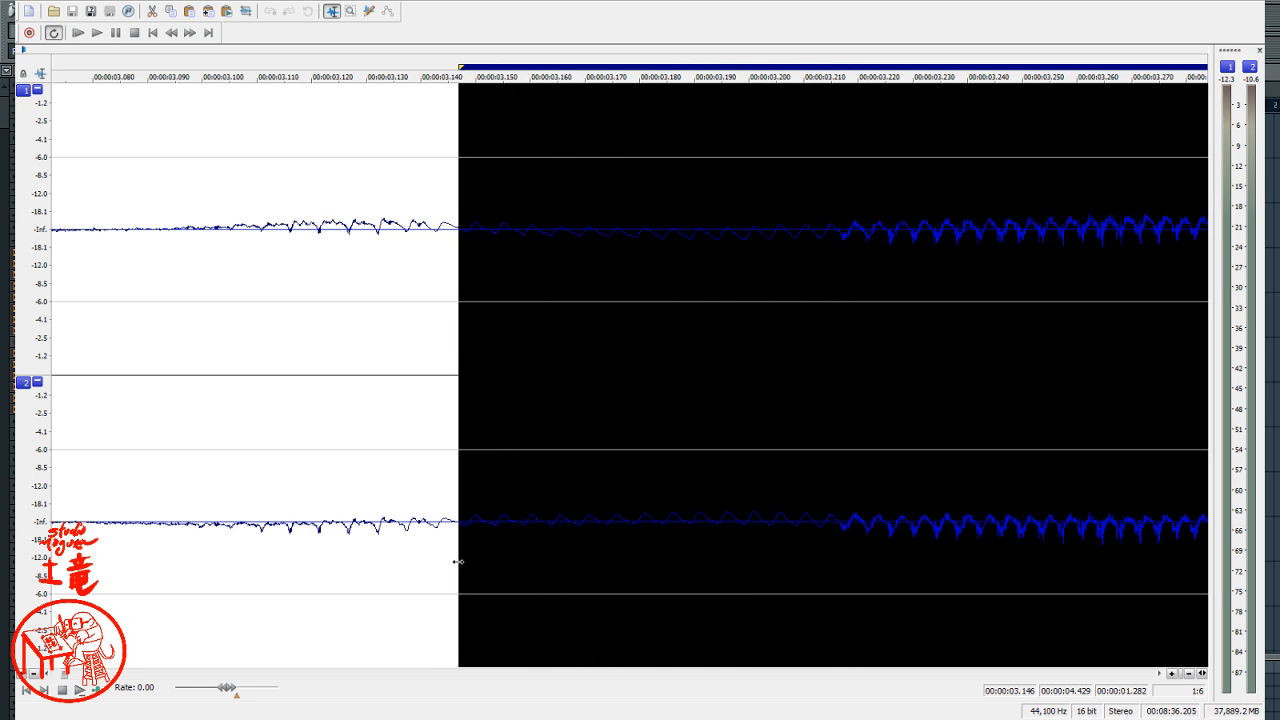
- Audition the beginning of the selection repeatedly from about 3.146 s to check where the sound starts, and stop playback
key("space")
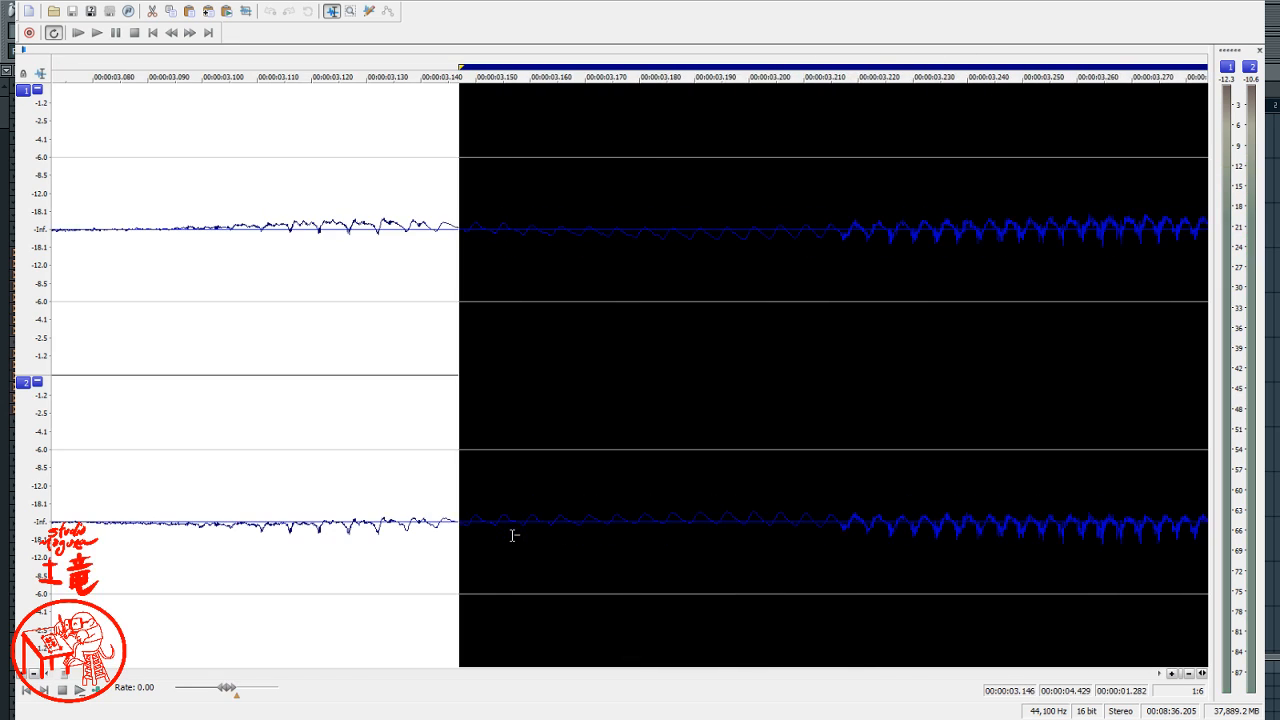
key("space")
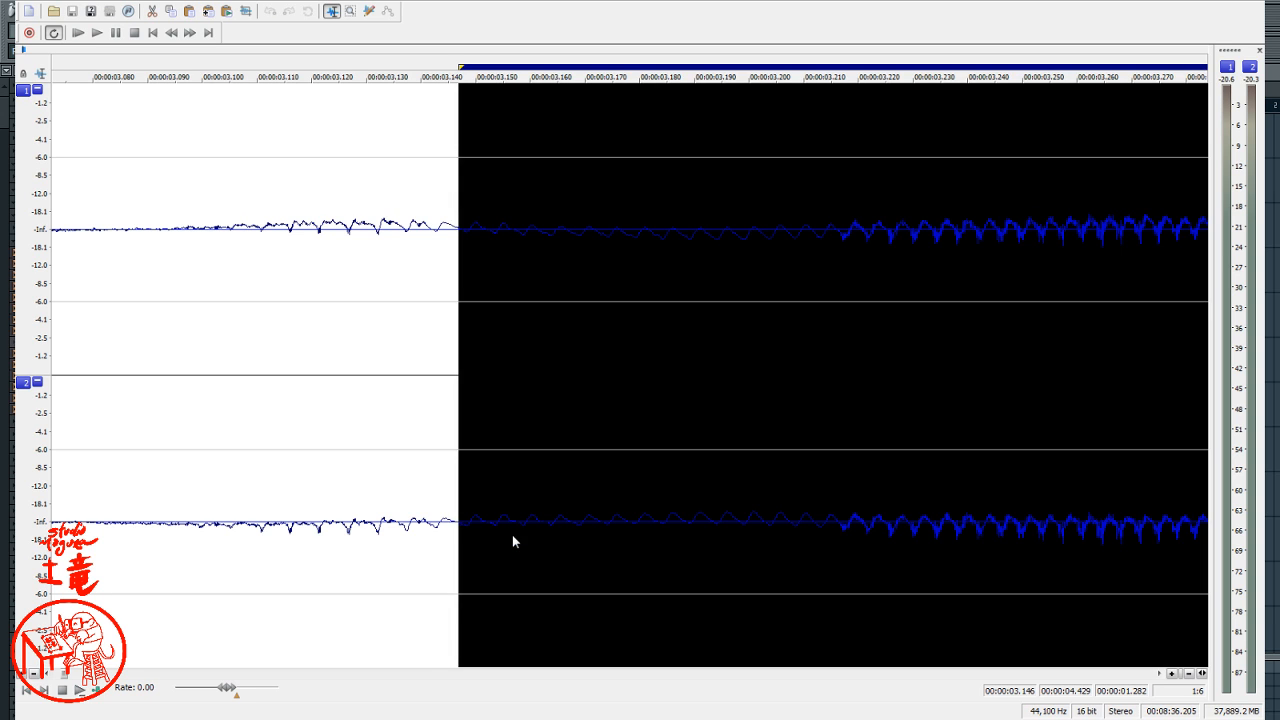
key("space")
key("space")
key("space")
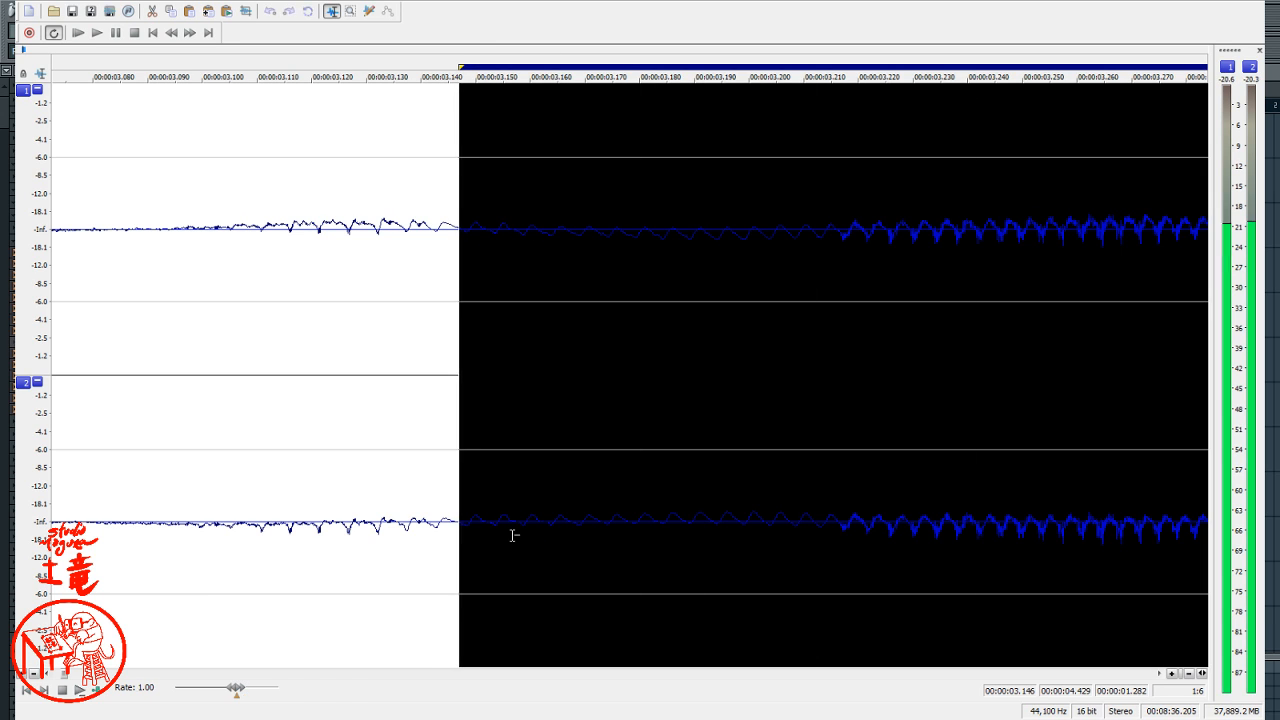
key("space")
key("space")
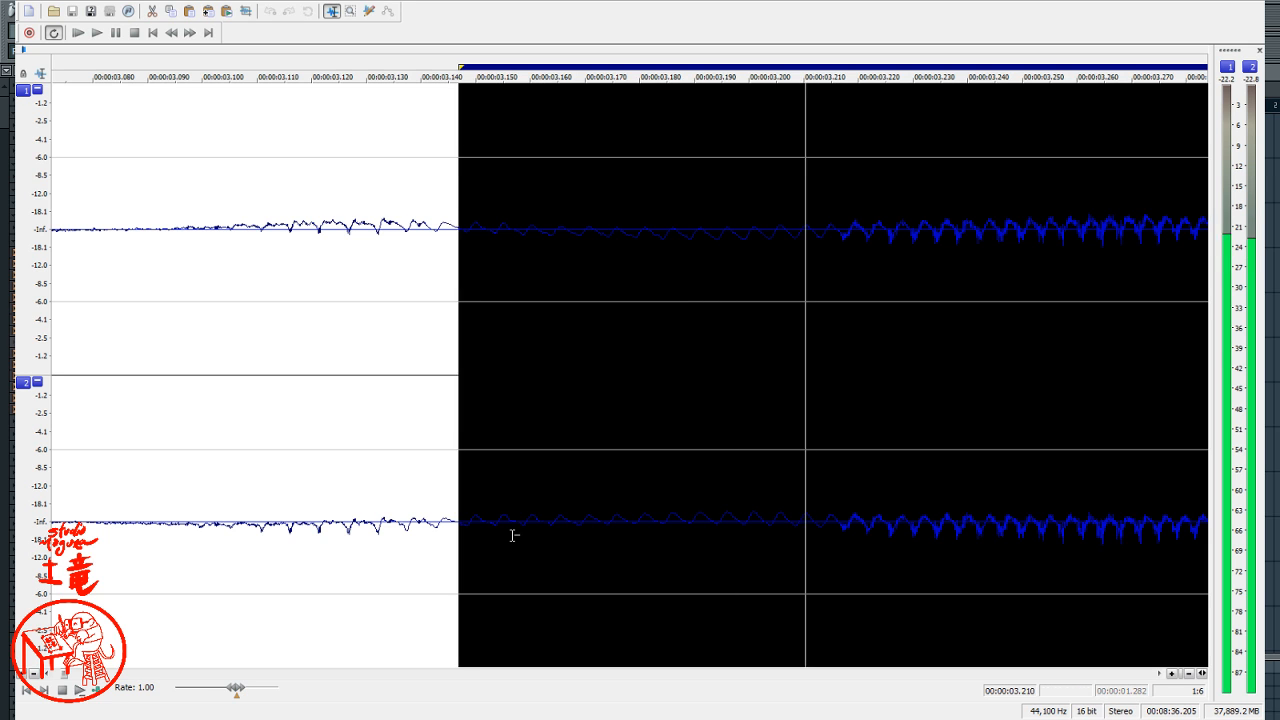
key("space")
key("space")
key("space")
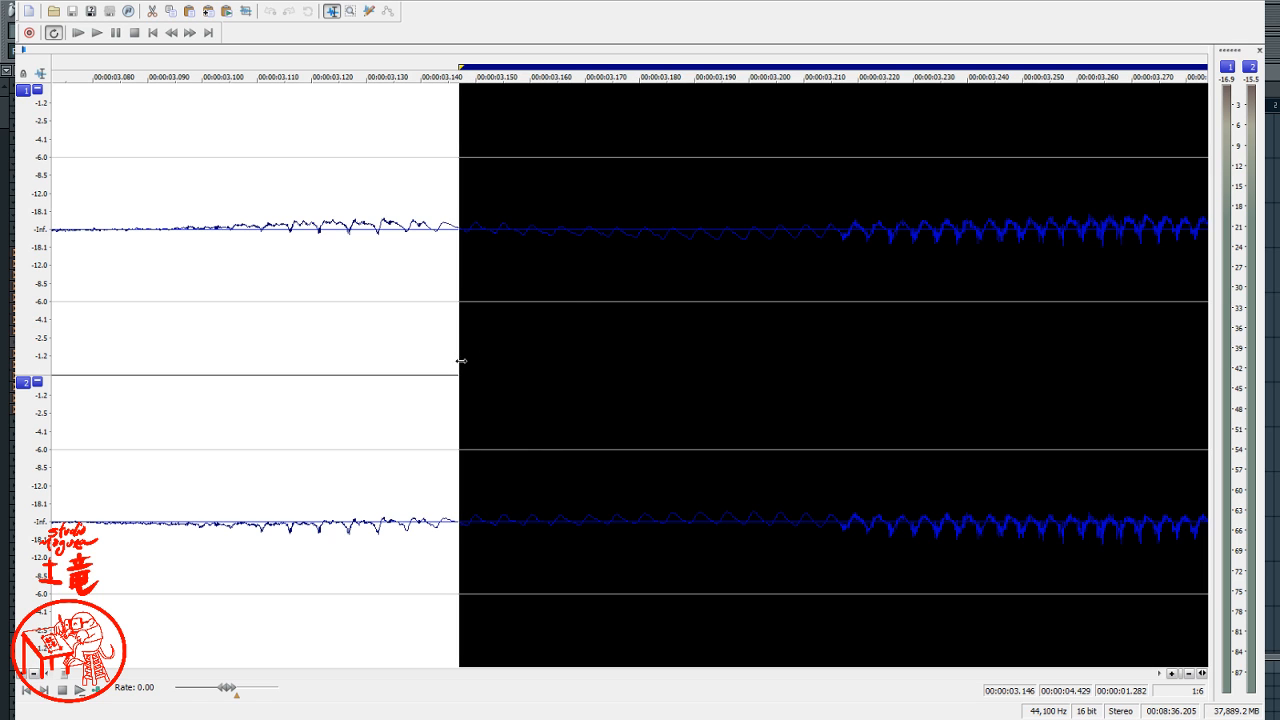
- Trim the selection's start to about 3.216 s and play the shortened selection in a loop
left_click_drag(461, 361, 840, 640)
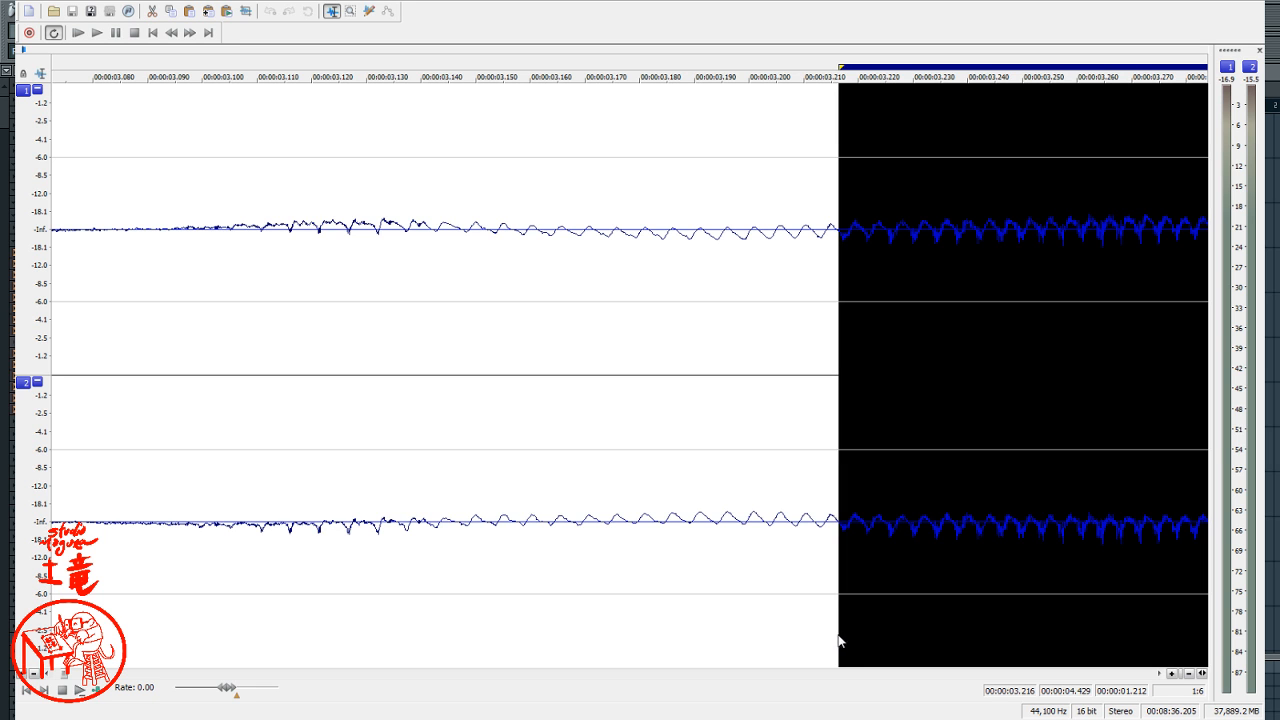
scroll(722, 369, "down", 4)
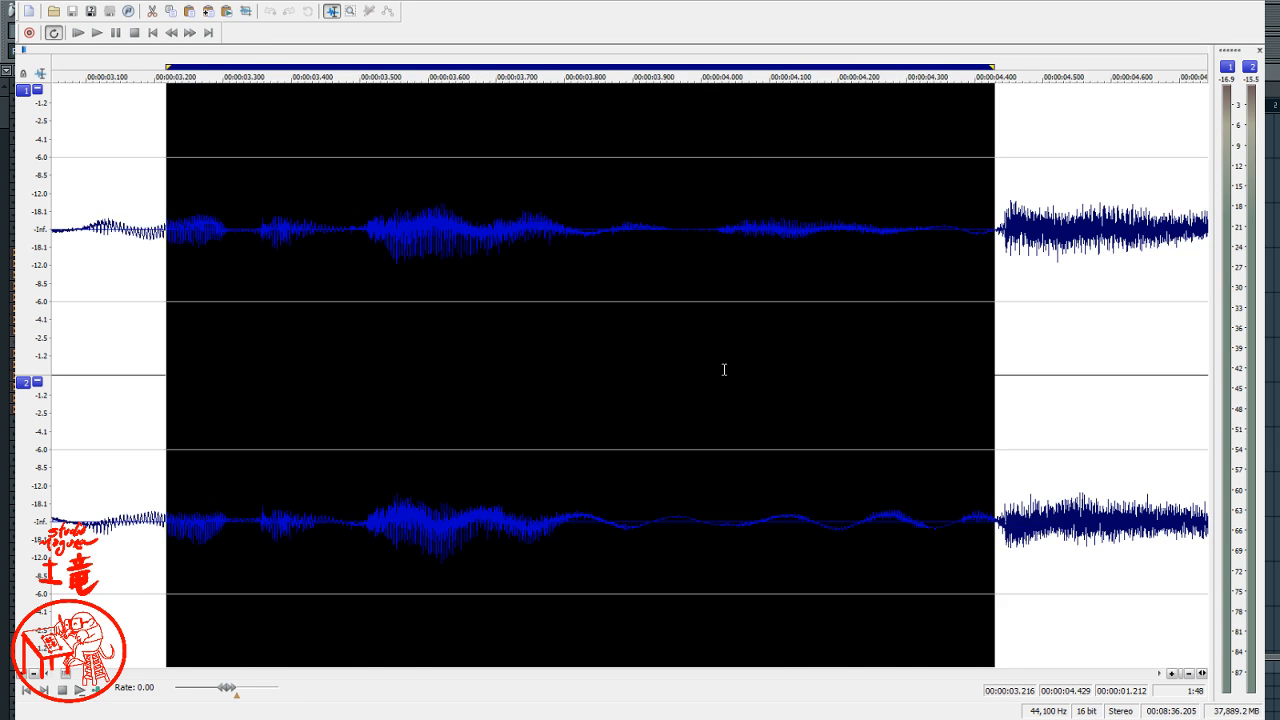
key("space")
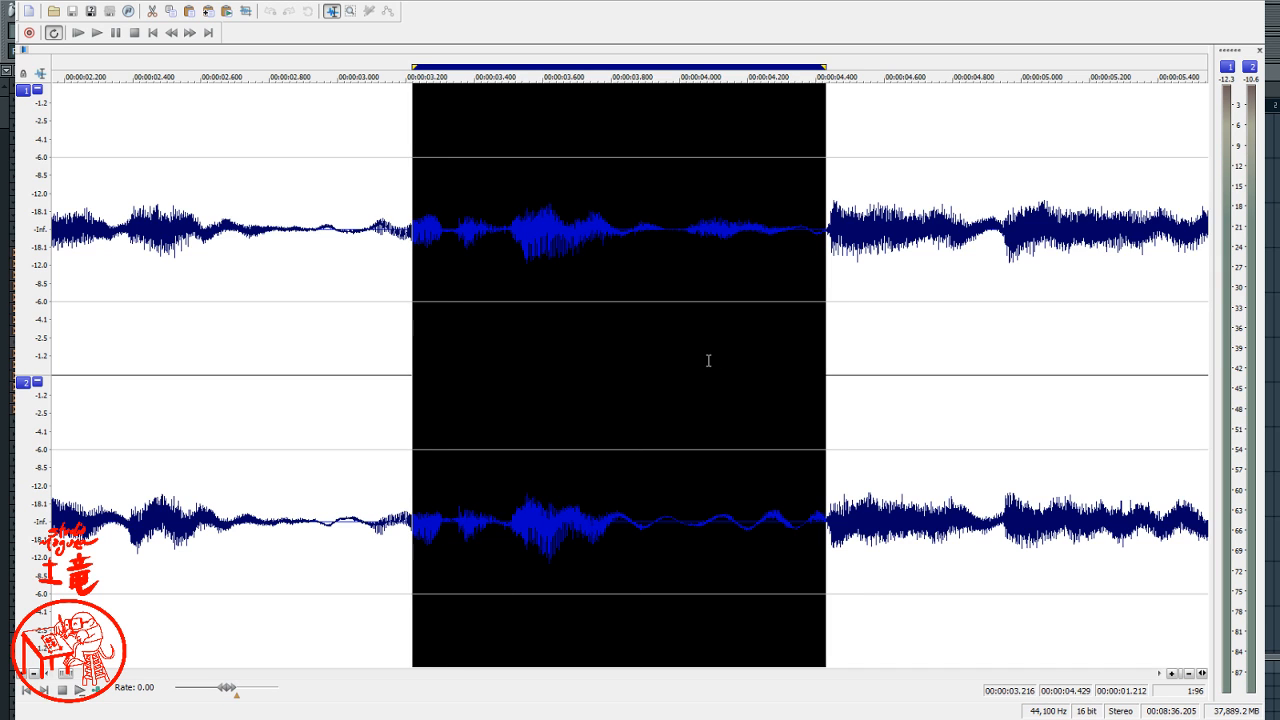
key("space")
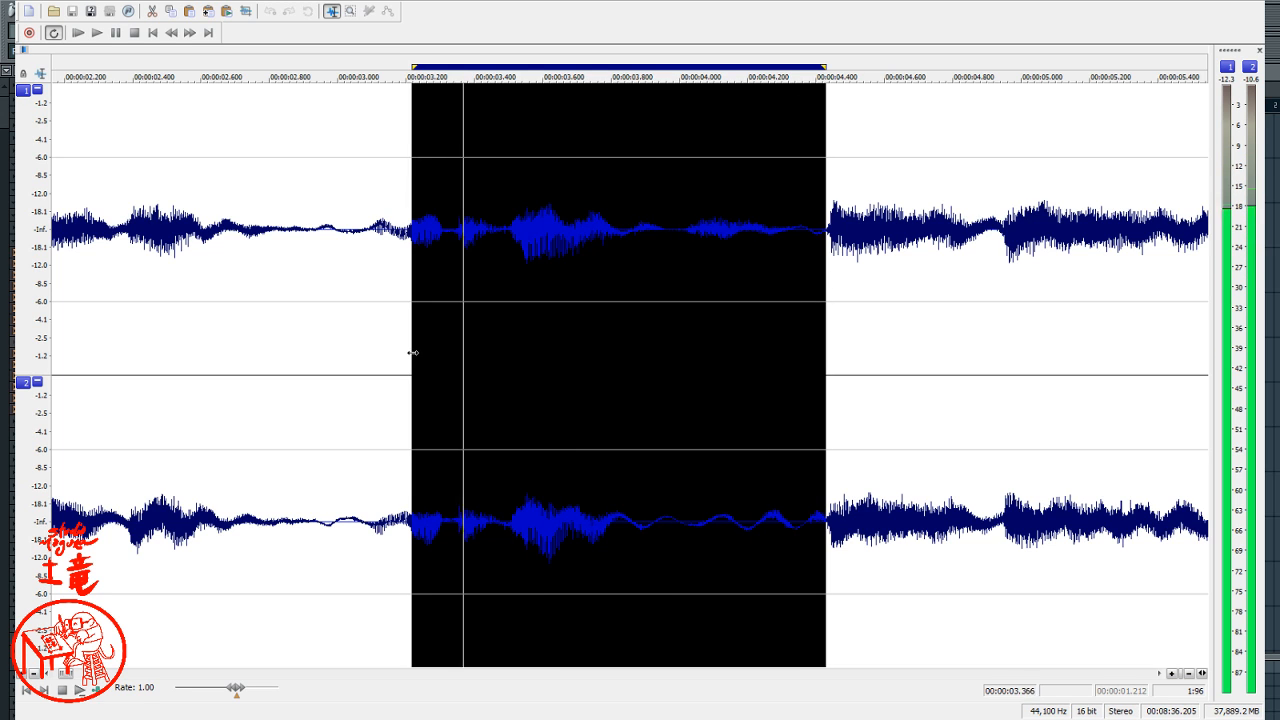
- Extend the looping selection's start back to about 3.086 s, before the sound begins, and stop playback
left_click_drag(412, 353, 366, 372)
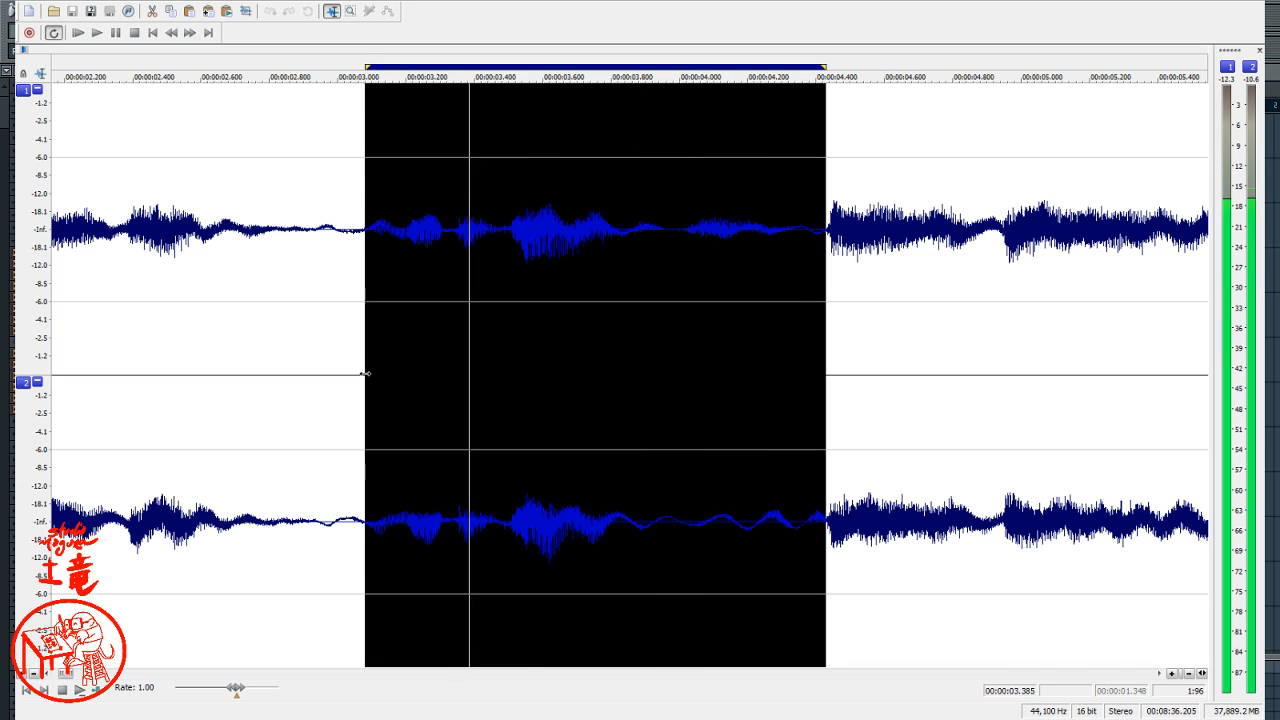
mouse_move(366, 374)
left_mouse_down()
mouse_move(397, 383)
mouse_move(367, 380)
left_mouse_up()
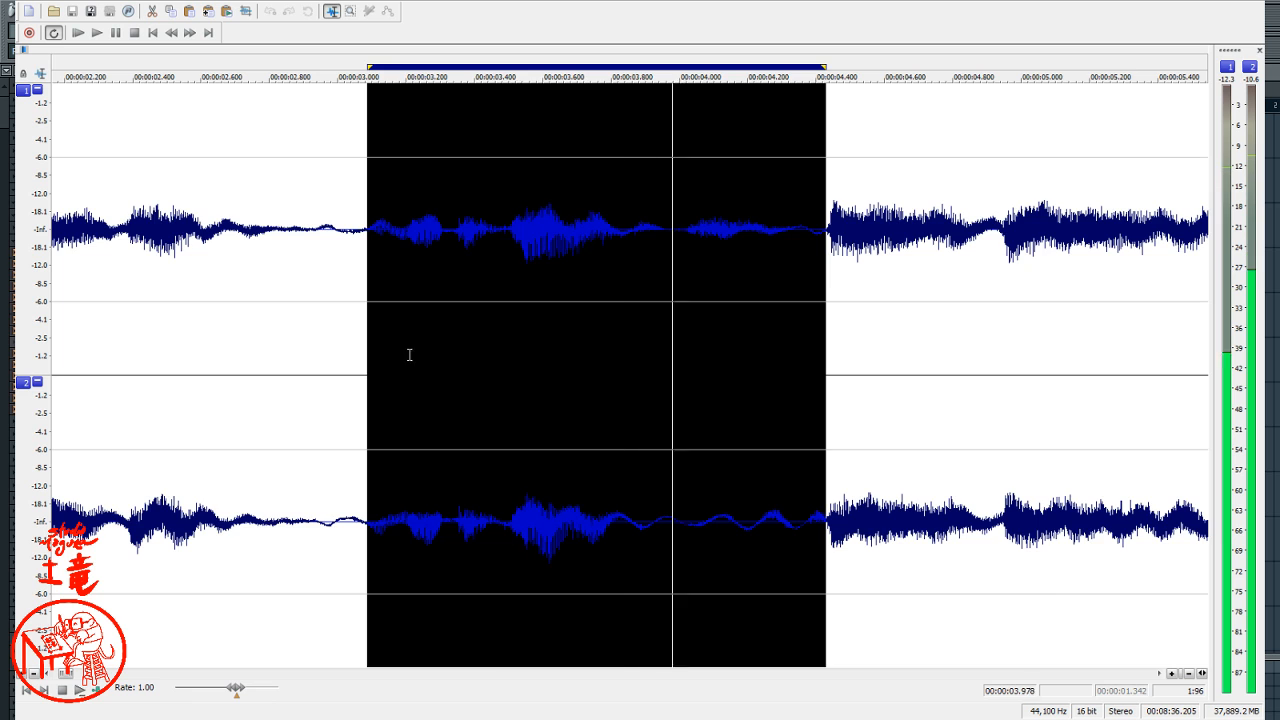
scroll(383, 338, "up", 1)
key("space")
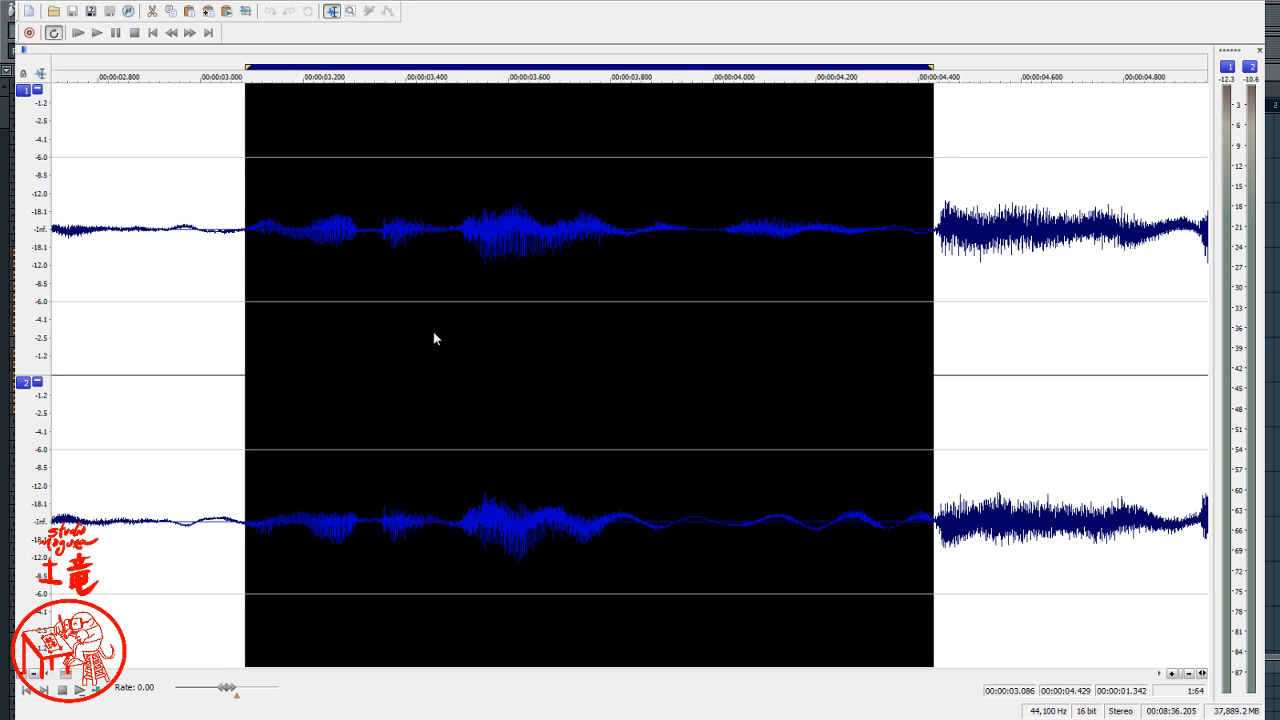
- Put the selected phrase into a new audio file and play it through once
key("ctrl+n")
key("ctrl+v")
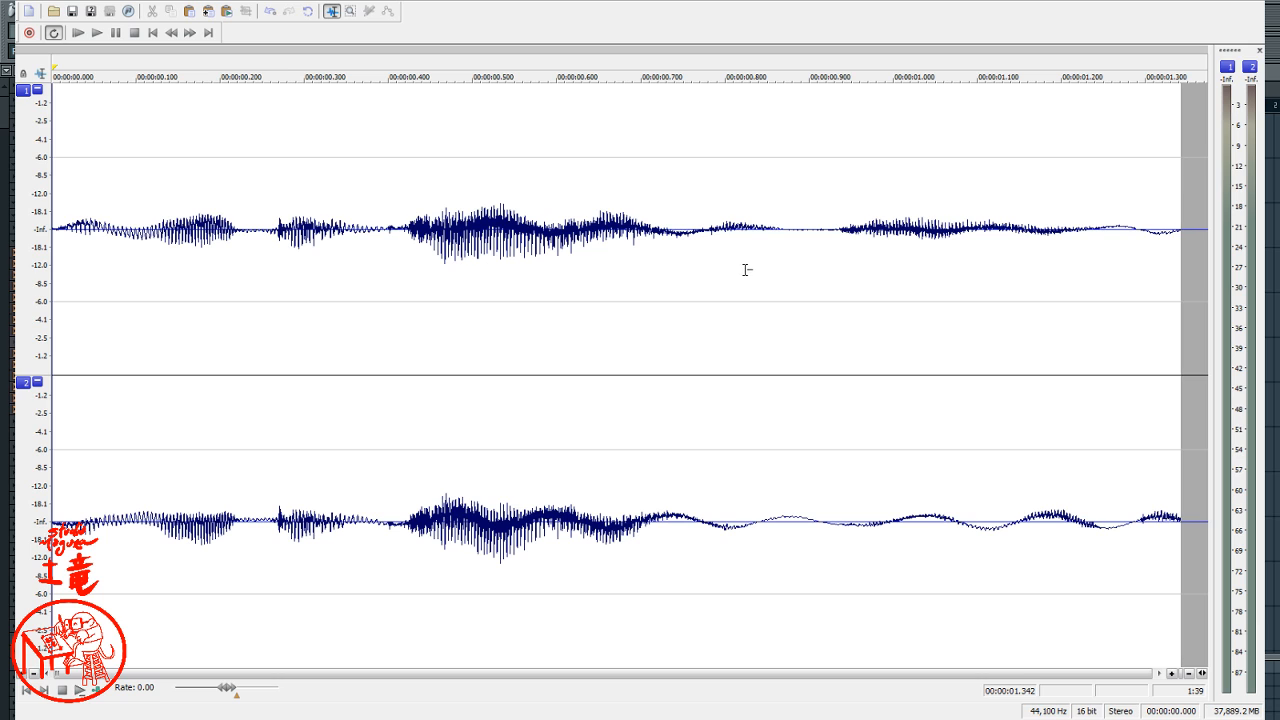
key("space")
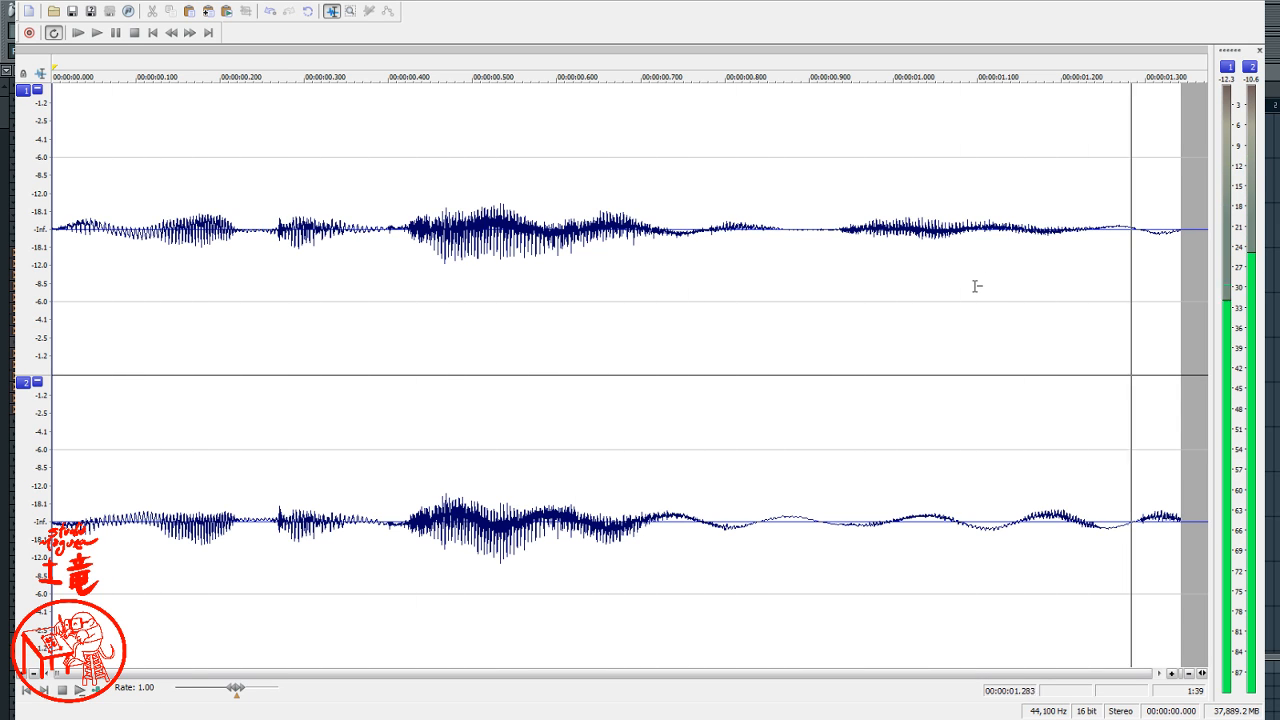
key("space")
- Fade out the last 0.032 s of the new clip and play it back
left_click_drag(1153, 317, 1192, 340)
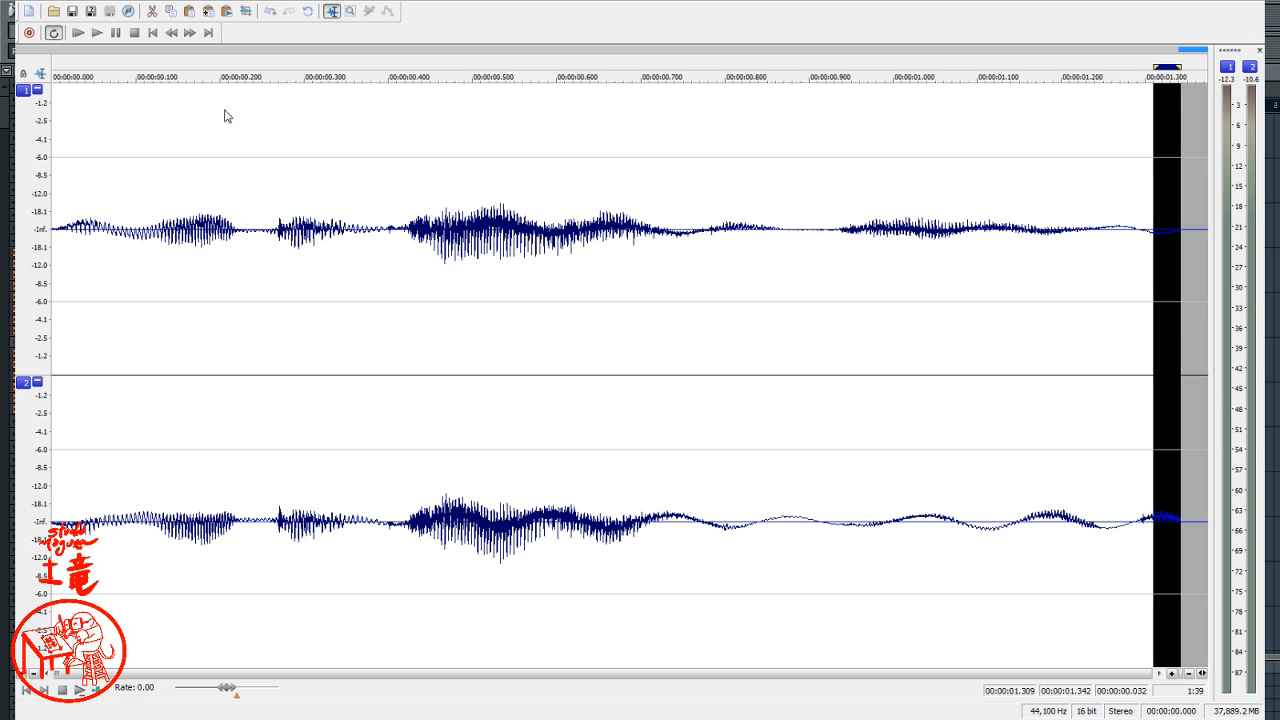
left_click(697, 297)
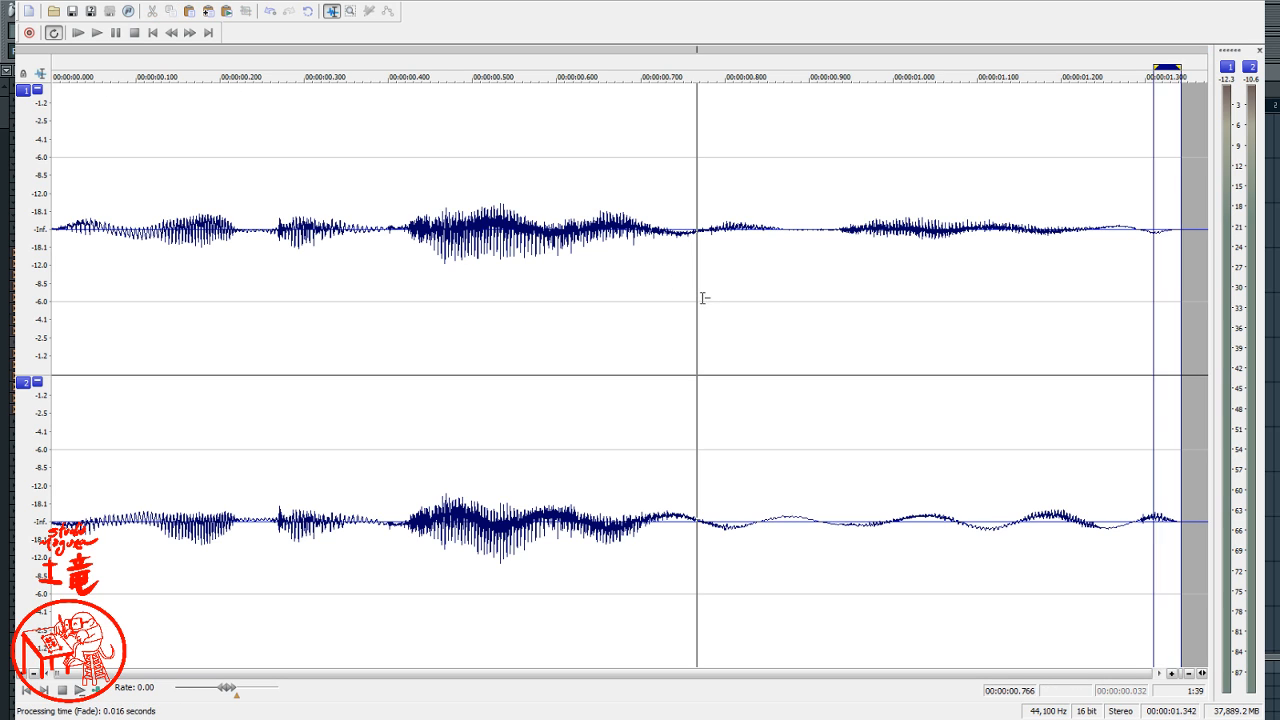
left_click(255, 287)
left_click(112, 252)
key("space")
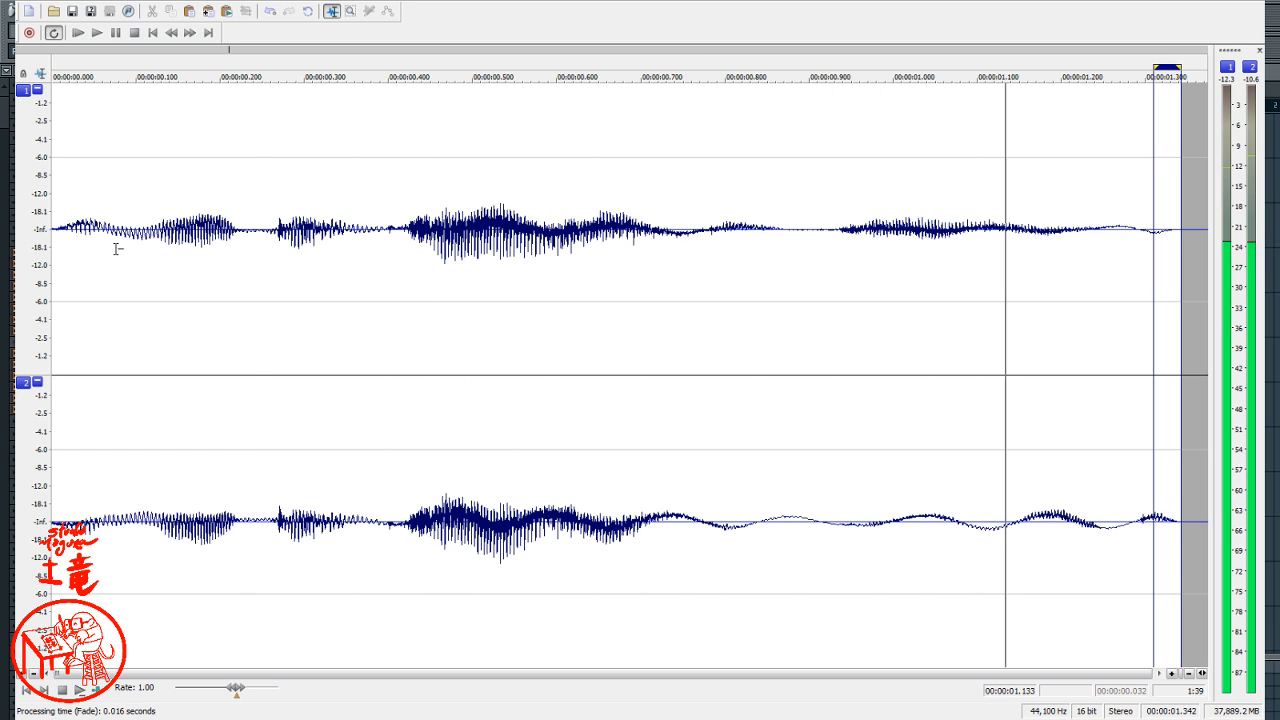
- Set the loop region to the whole clip on both channels, return the cursor to the start and save the file
double_click(122, 247)
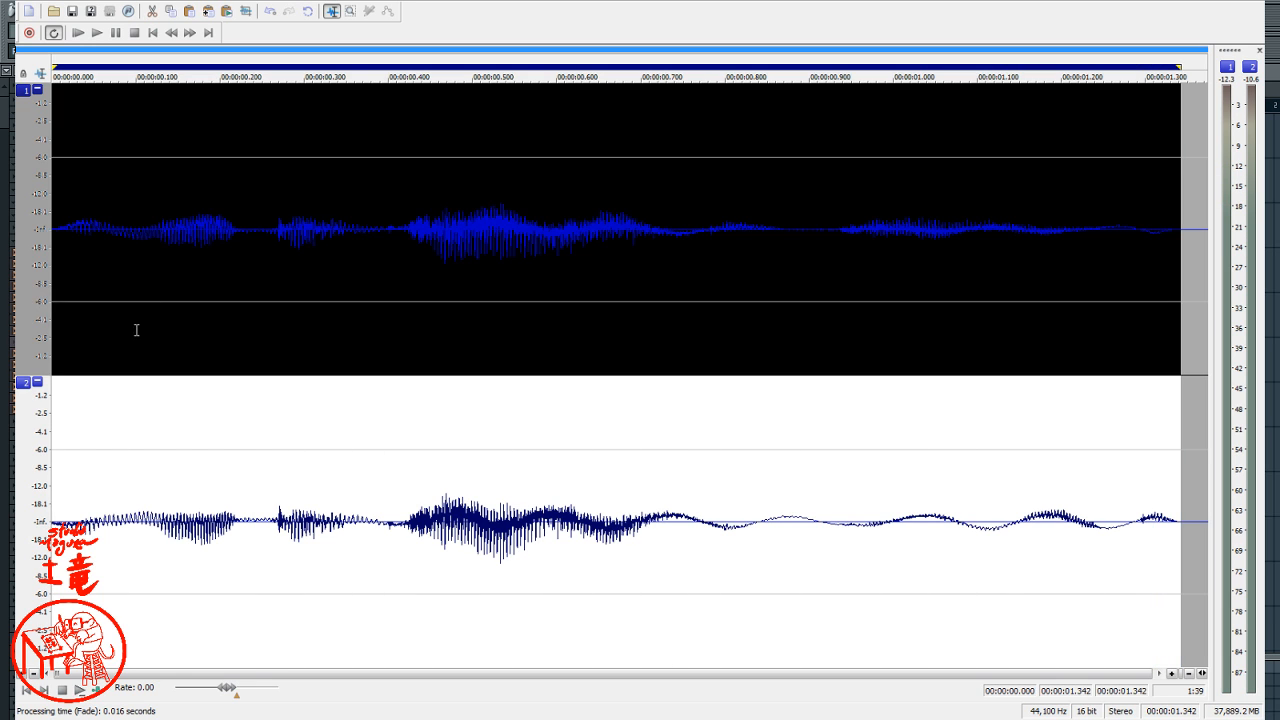
double_click(139, 381)
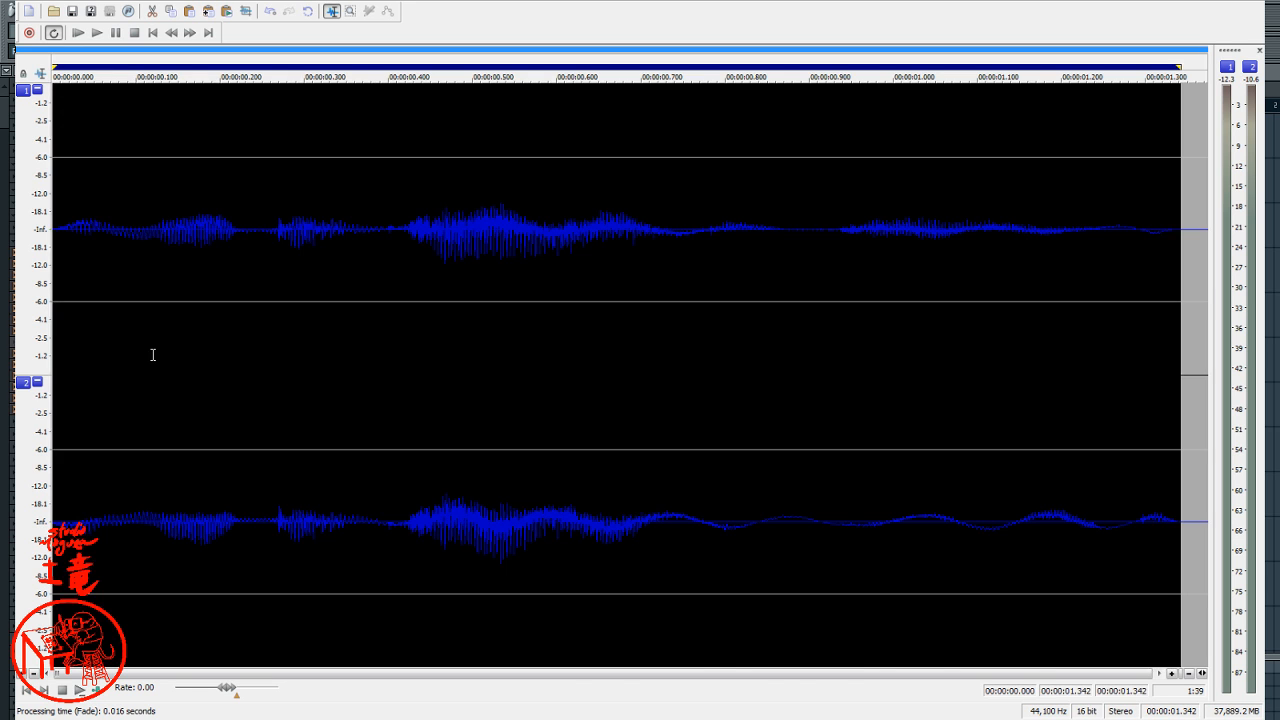
left_click(368, 293)
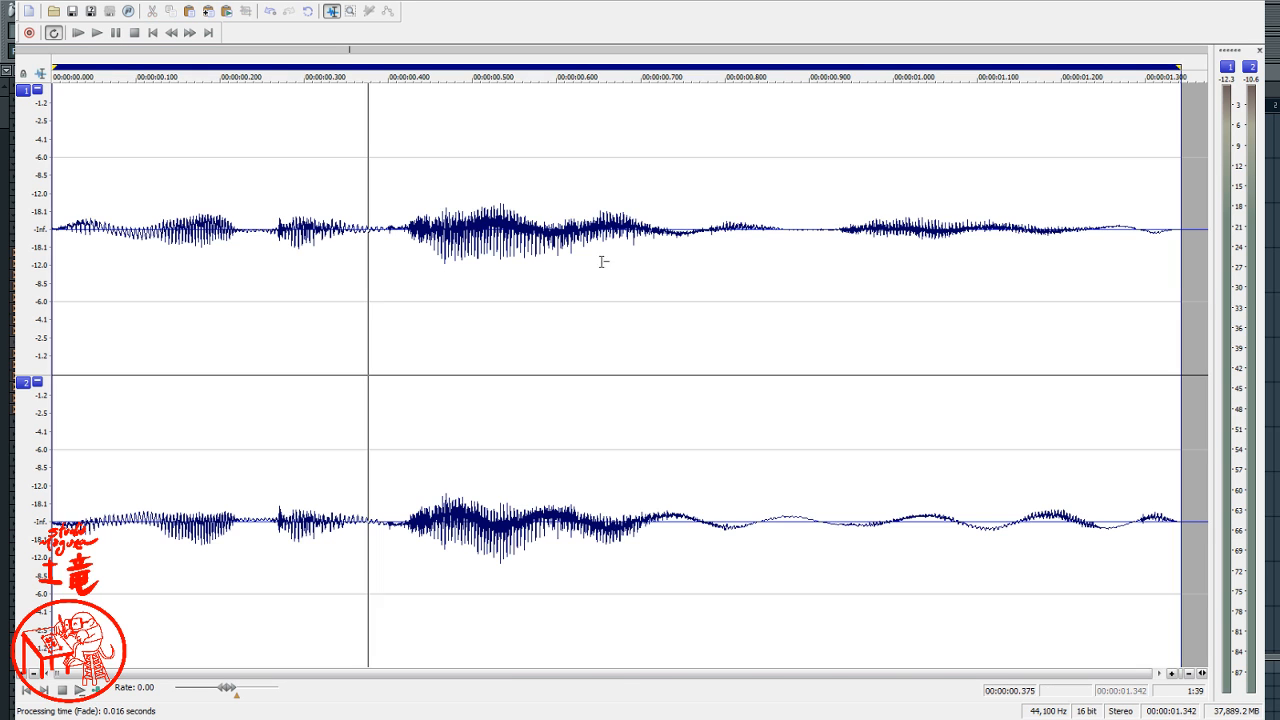
left_click(153, 34)
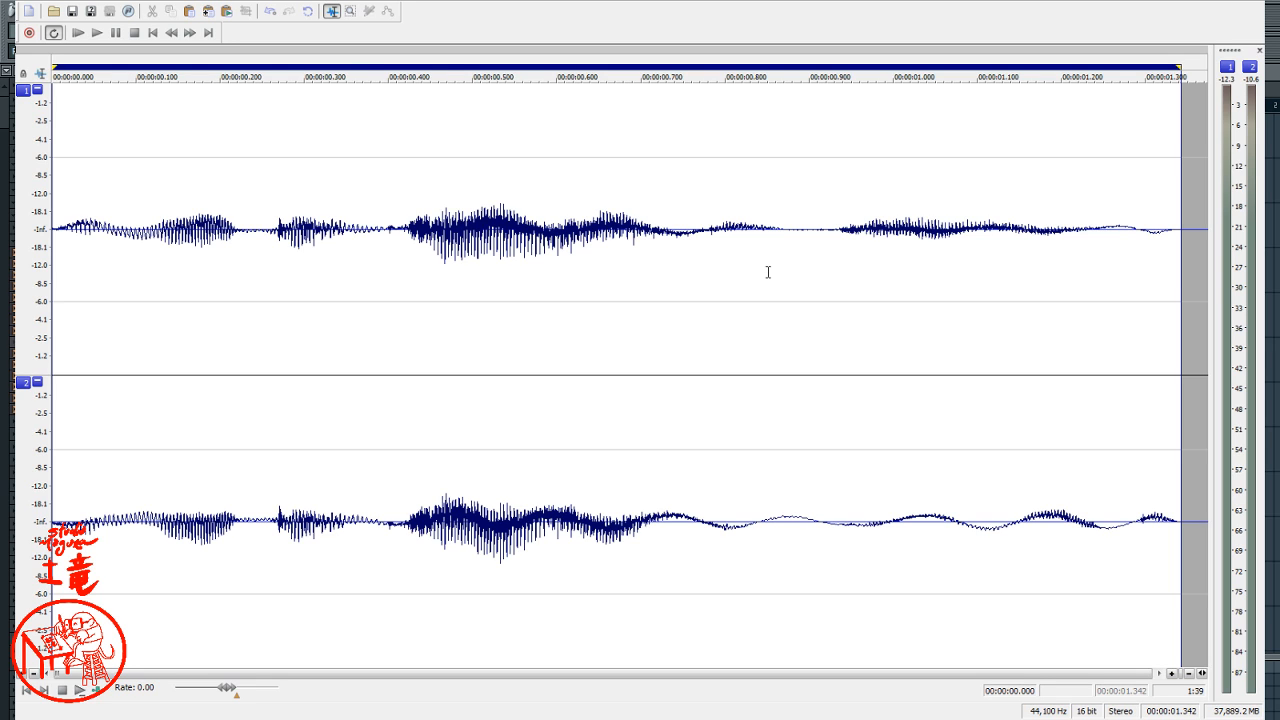
key("ctrl+s")
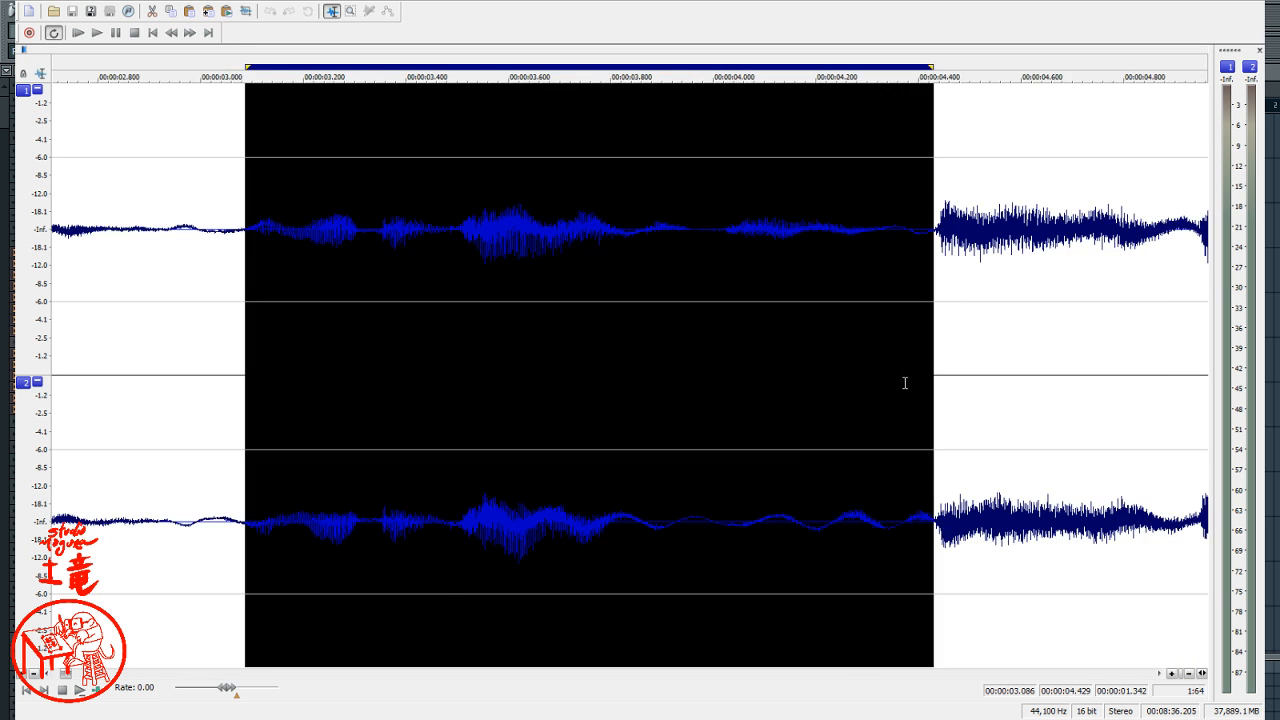
- Play the source track from about 4.609 s and select the quieter phrase from about 6.780 s to 8.568 s
scroll(906, 380, "down", 3)
left_click(347, 335)
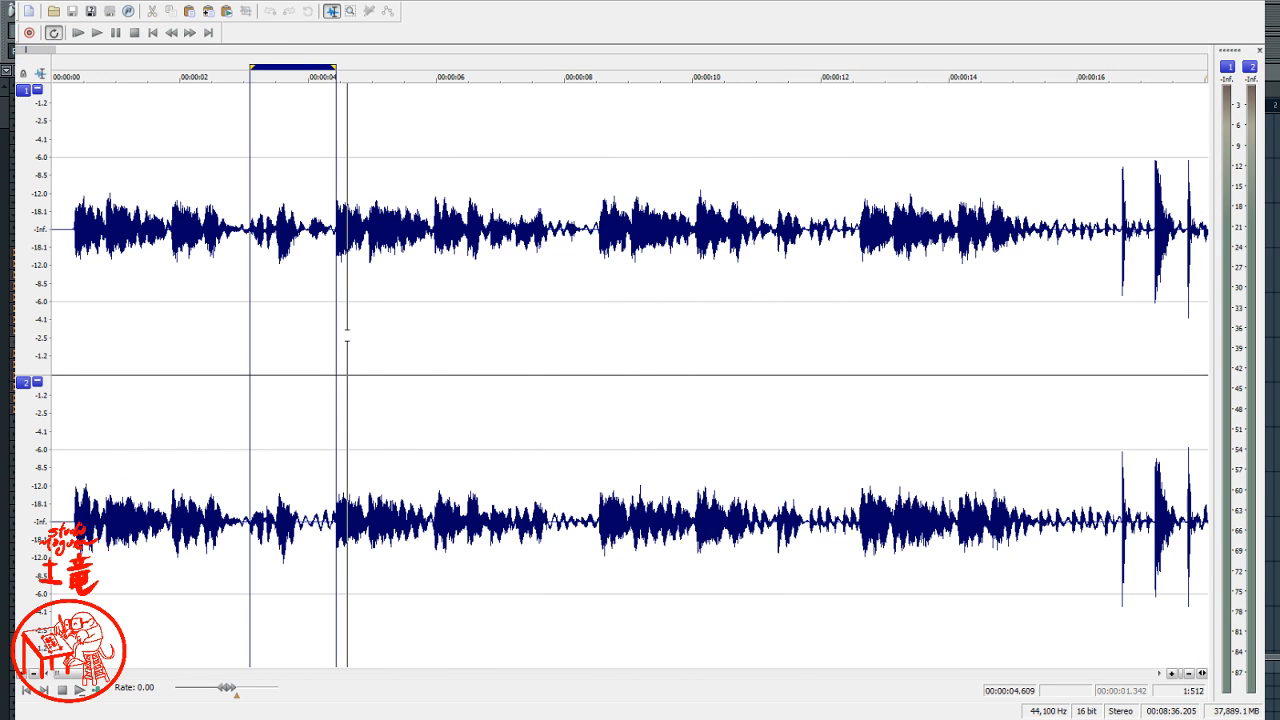
key("space")
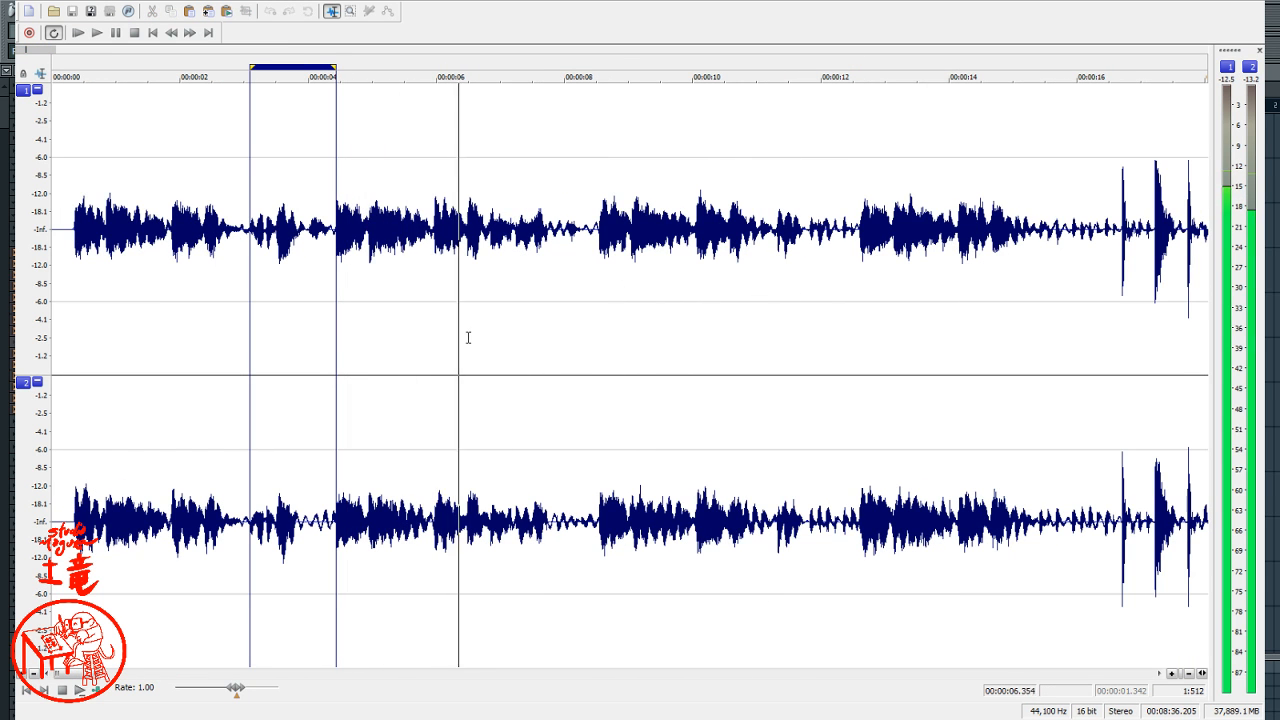
left_click_drag(490, 325, 600, 374)
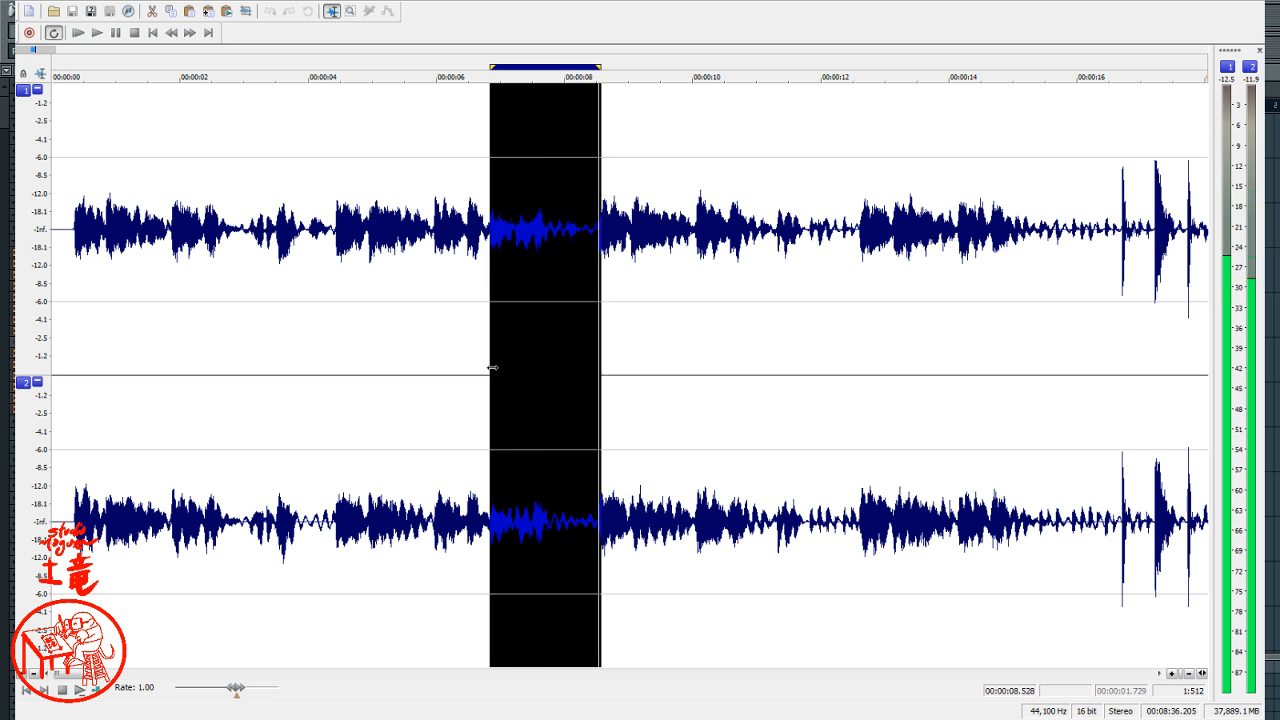
left_click_drag(487, 368, 485, 369)
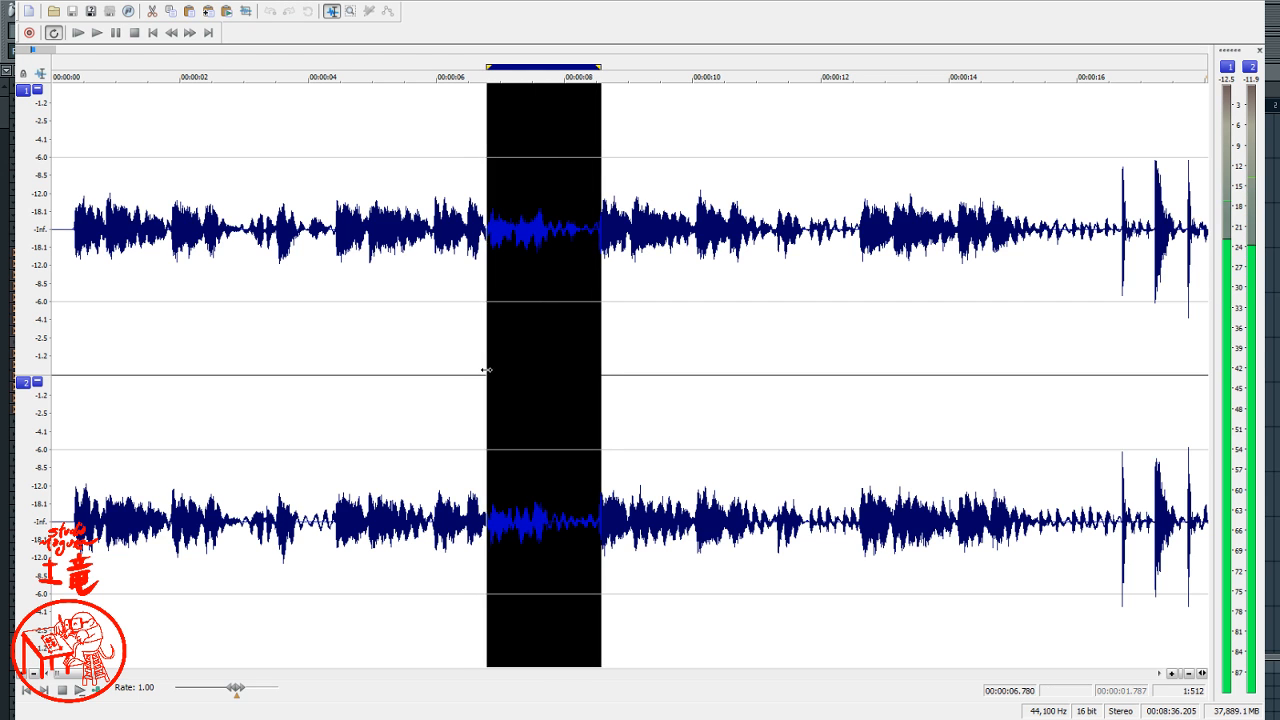
- Trim the selection's start to about 6.856 s, where the denser waveform begins, with playback stopped
scroll(523, 257, "up", 3)
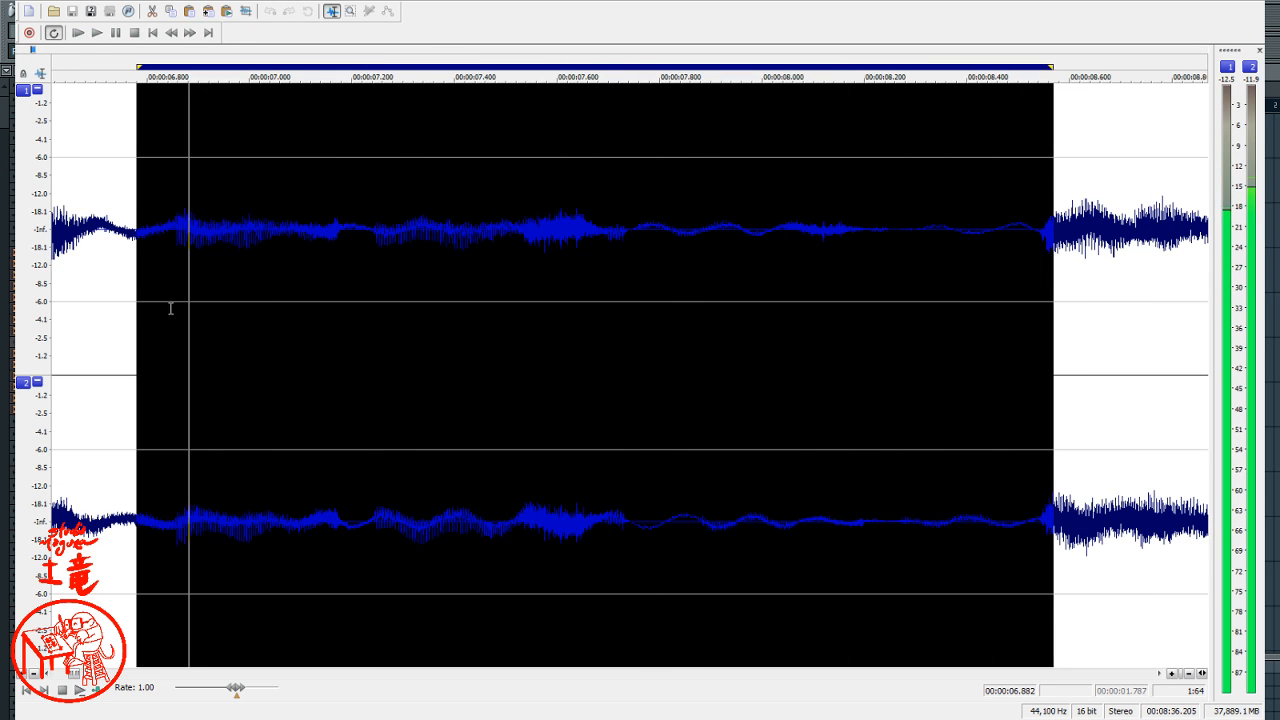
left_click_drag(137, 309, 172, 347)
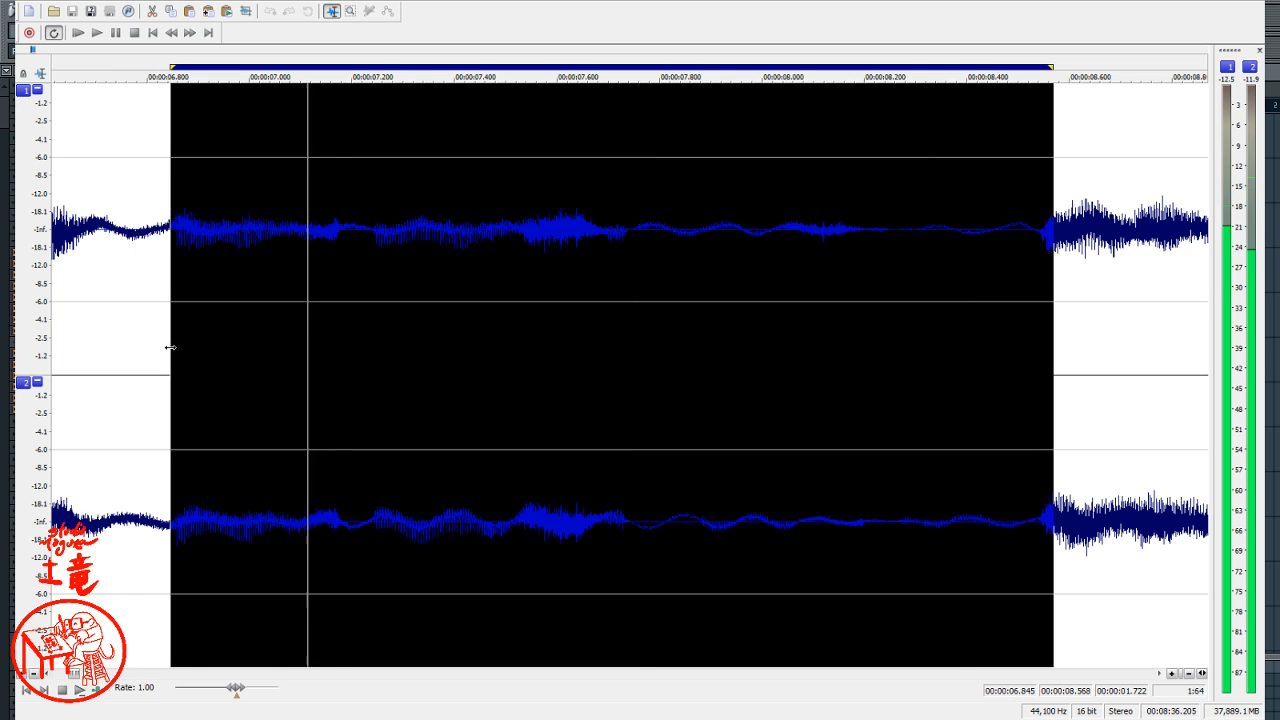
scroll(226, 320, "up", 2)
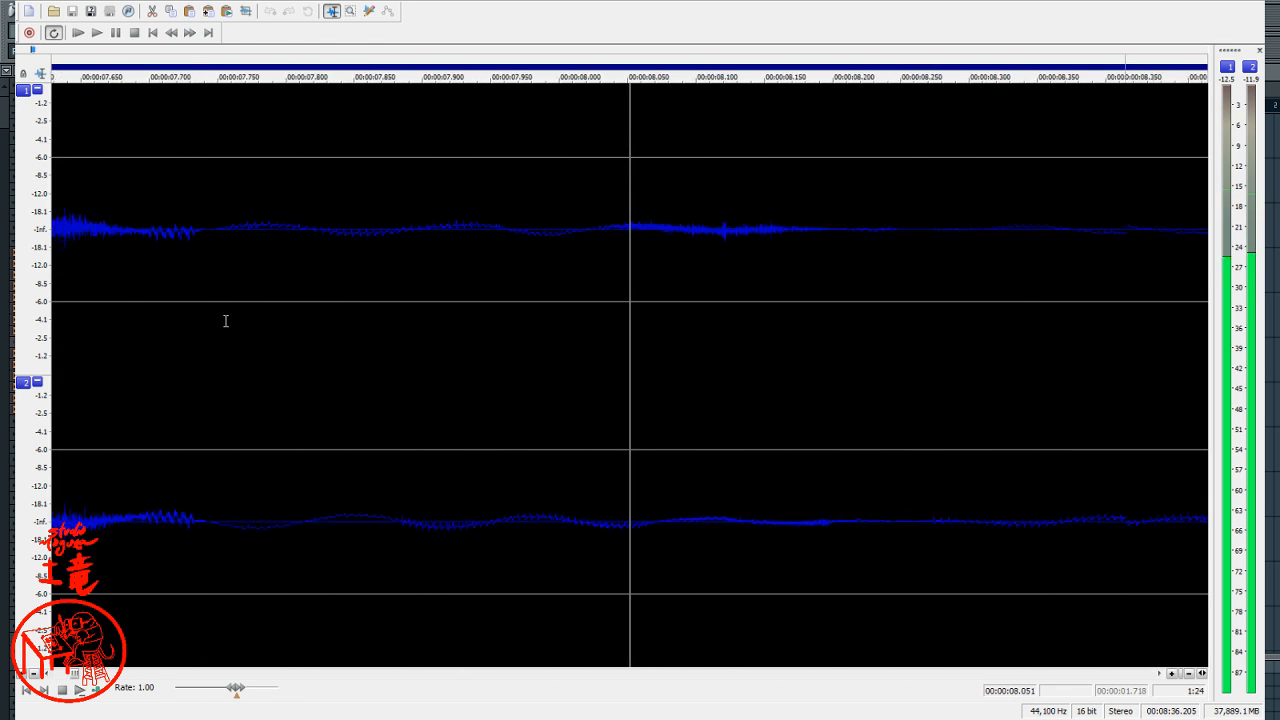
key("space")
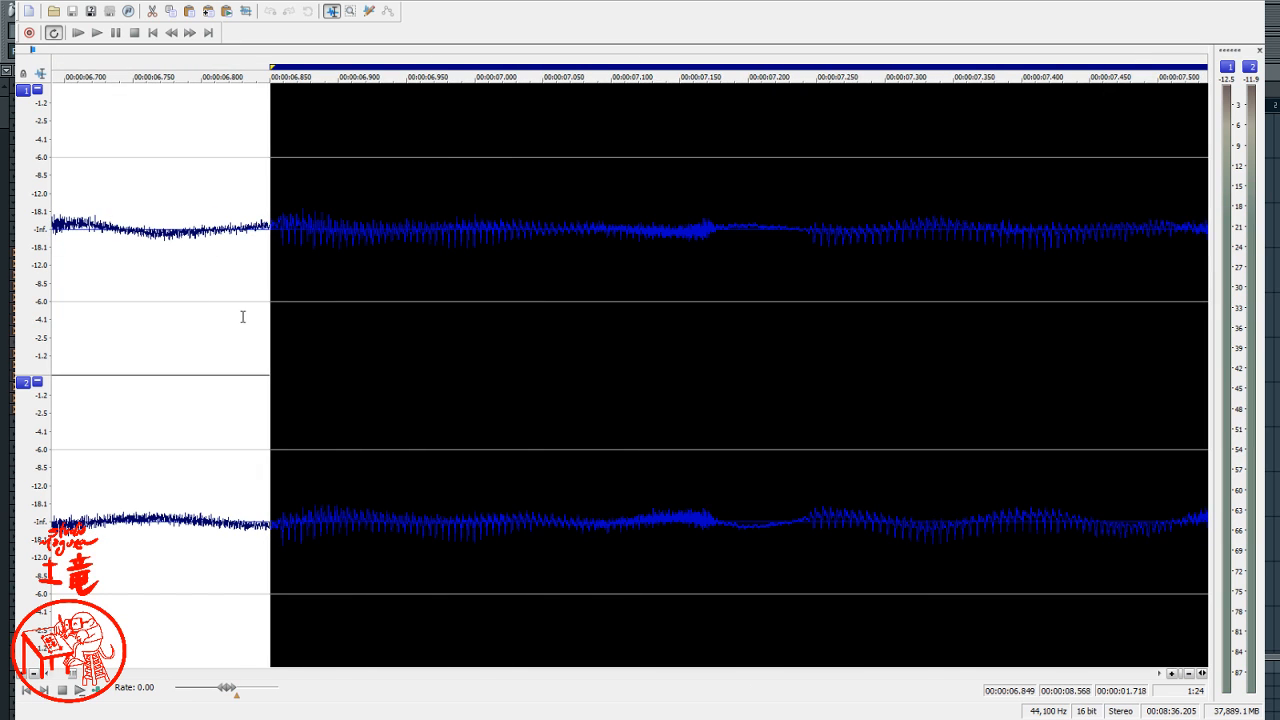
left_click_drag(271, 343, 279, 423)
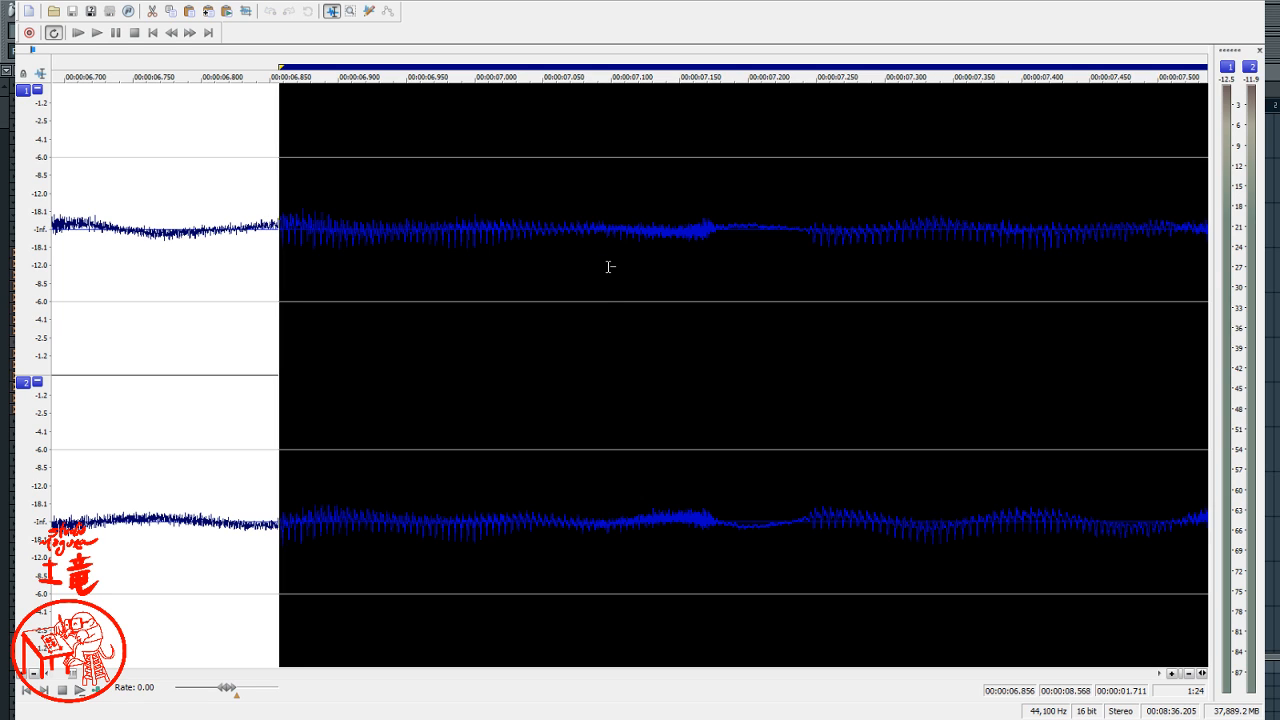
- Audition the beginning of the selection repeatedly from about 6.856 s to check where the phrase starts
key("space")
key("space")
key("space")
key("space")
key("space")
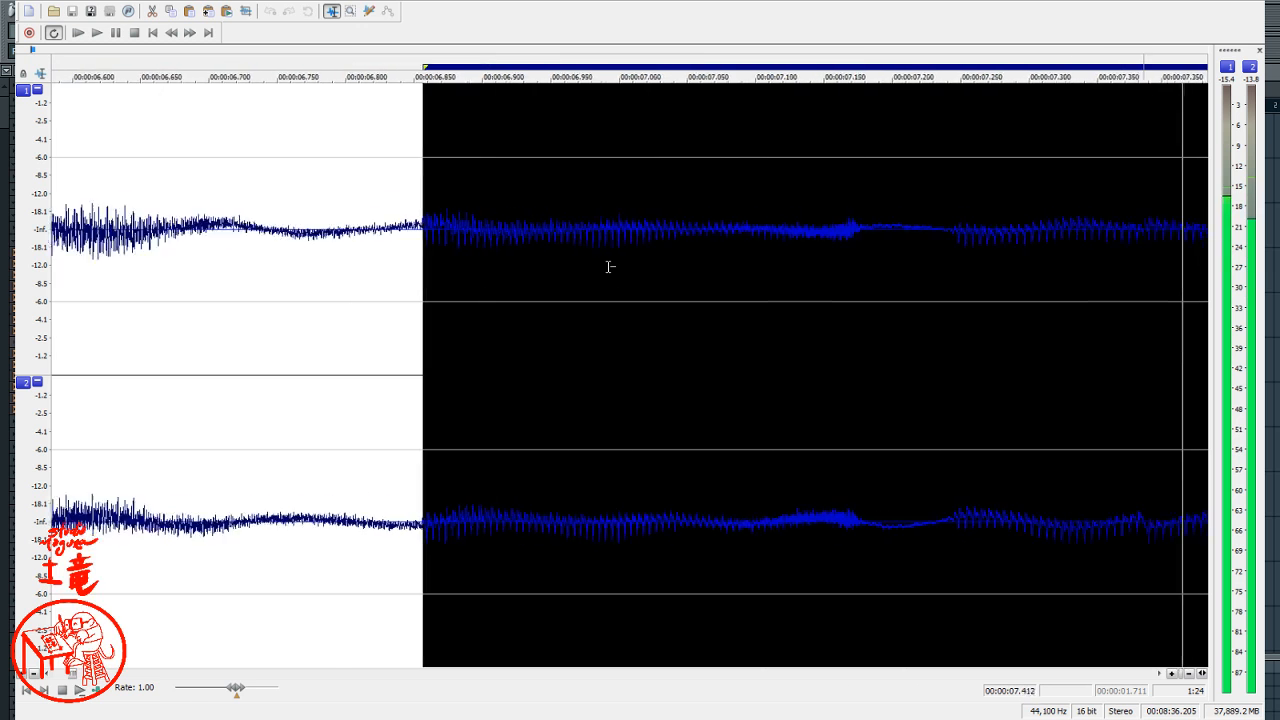
key("space")
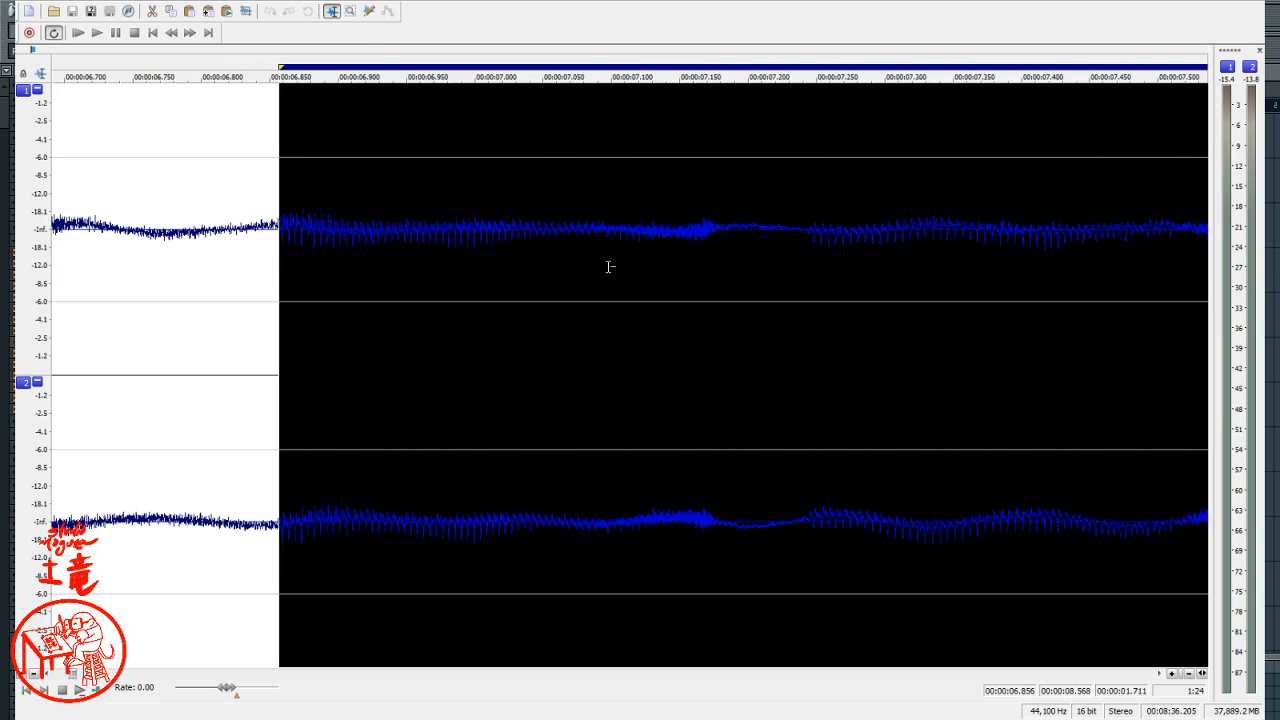
- Pull the selection's end back to about 8.542 s, just before the next loud part
left_click_drag(277, 369, 280, 498)
left_click(1158, 673)
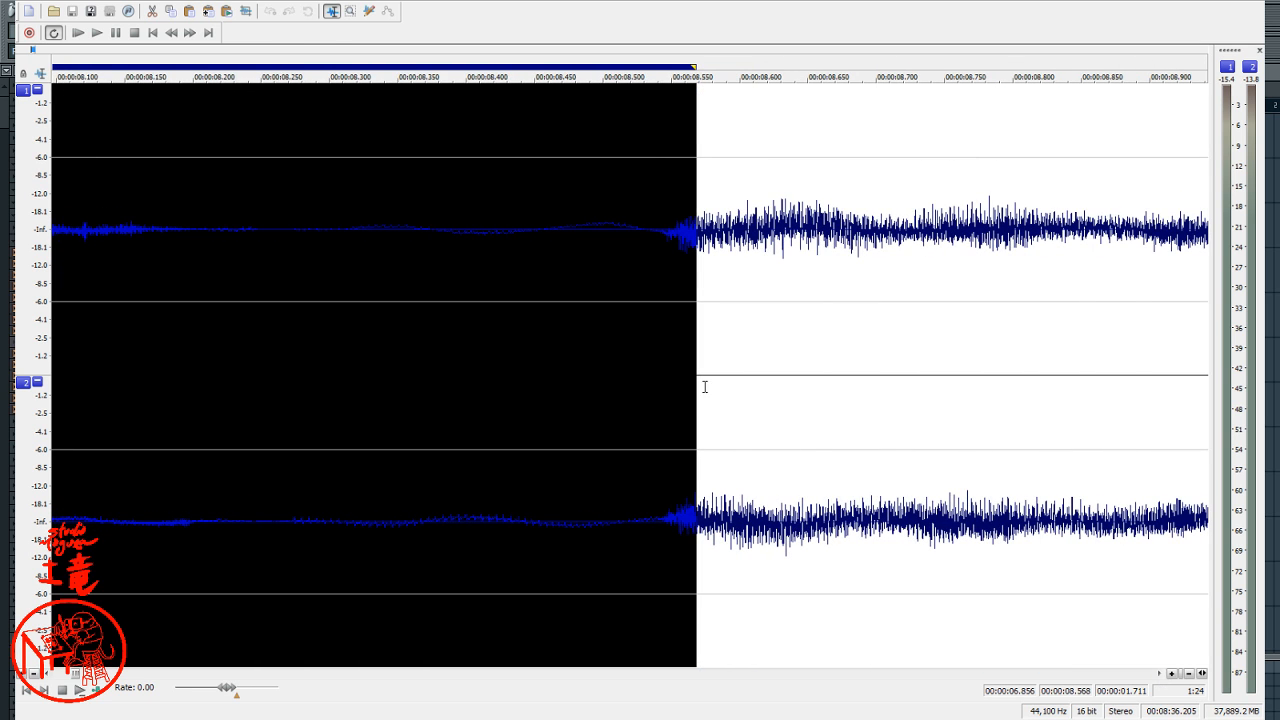
left_click_drag(697, 374, 660, 393)
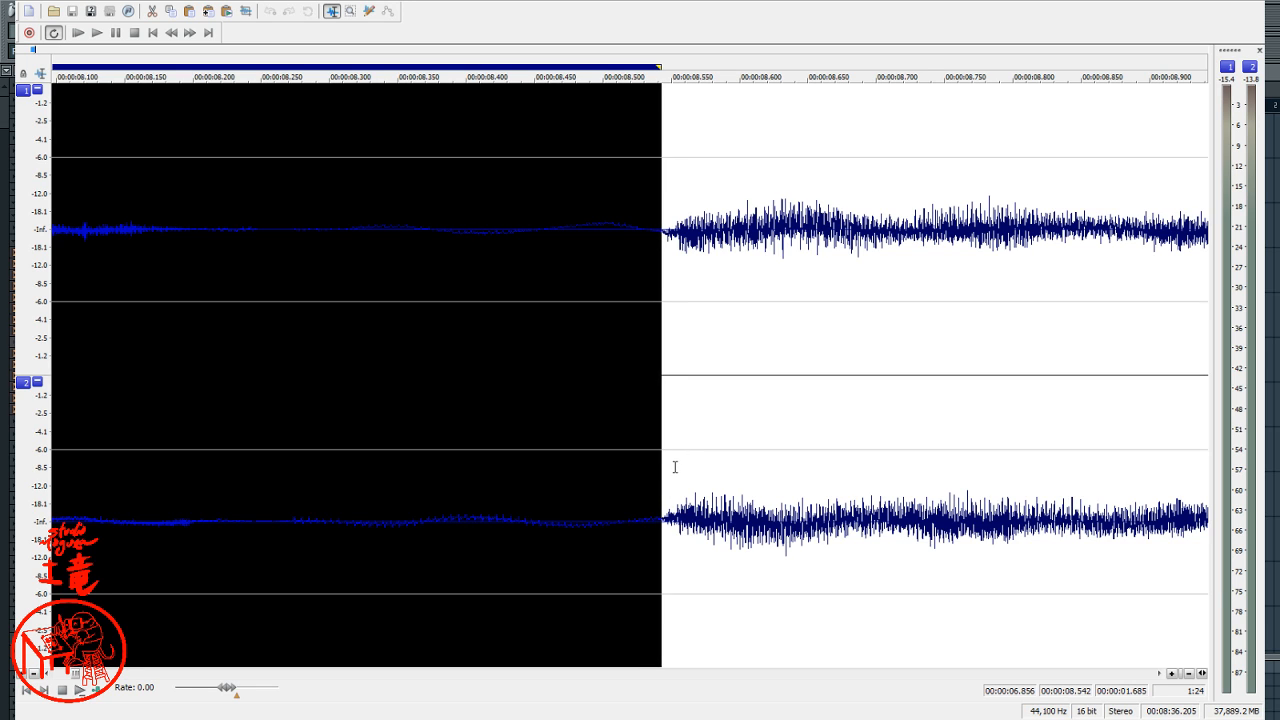
- Create a new audio file from the 1.685 s selection and play the beginning of the clip
key("ctrl+t")
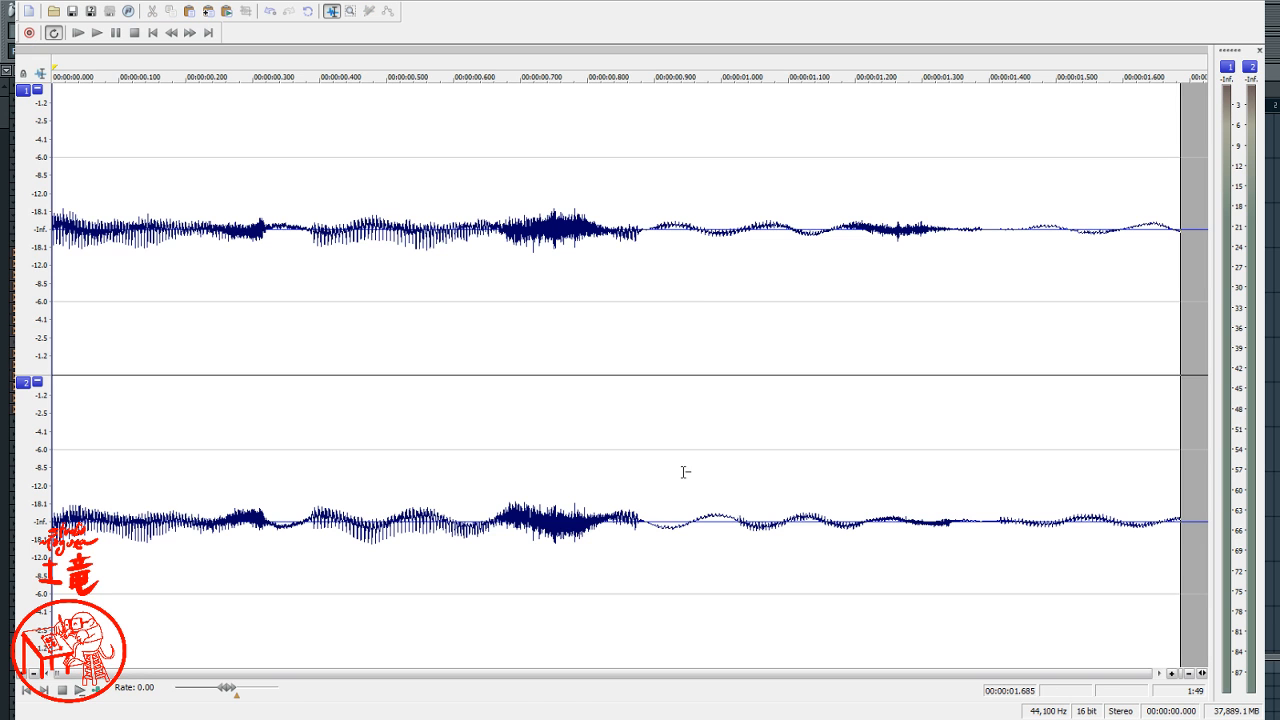
key("space")
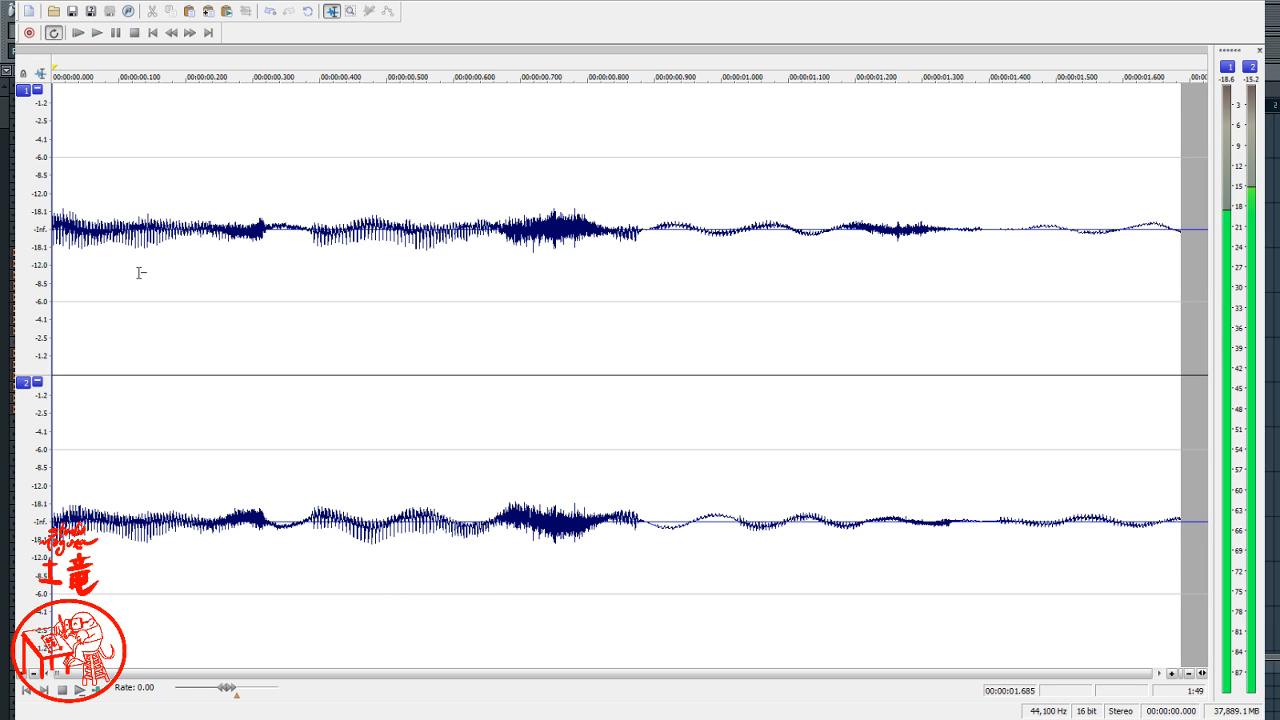
key("space")
- Select the clip's opening from 0 to about 0.340 s and play it in a loop
left_click_drag(78, 276, 48, 277)
left_click(114, 333)
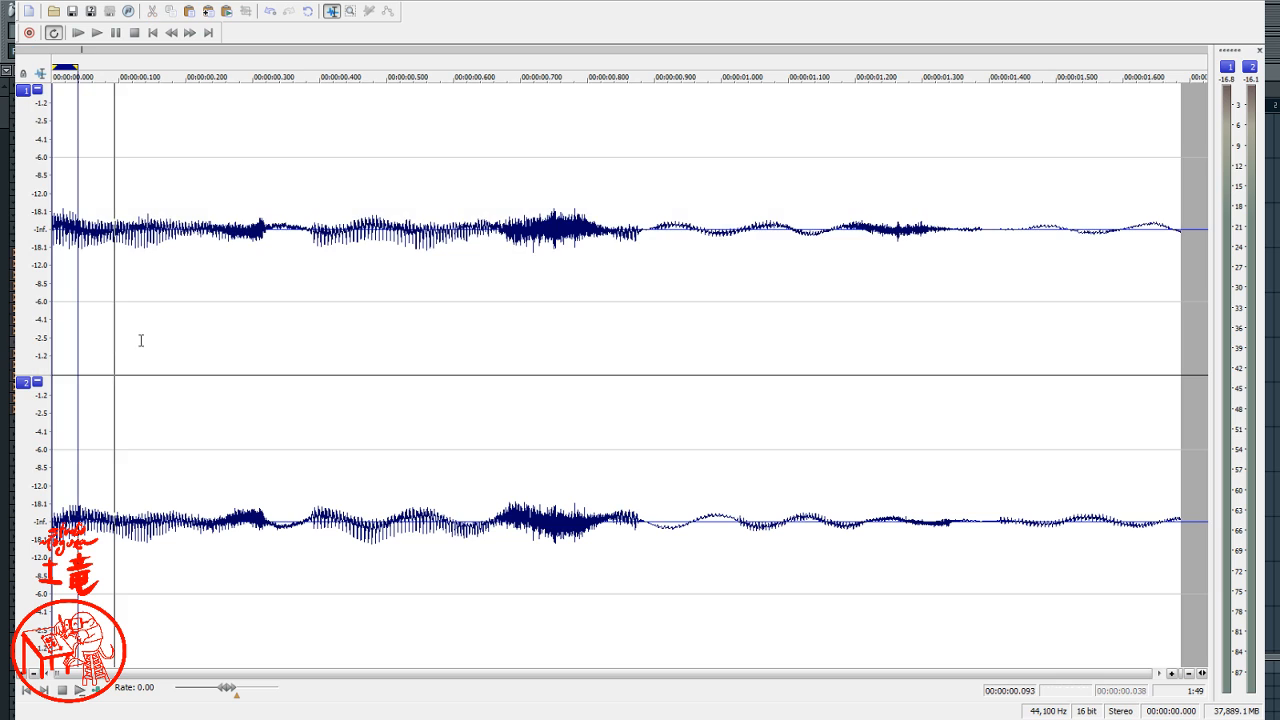
left_click_drag(280, 361, 48, 362)
key("space")
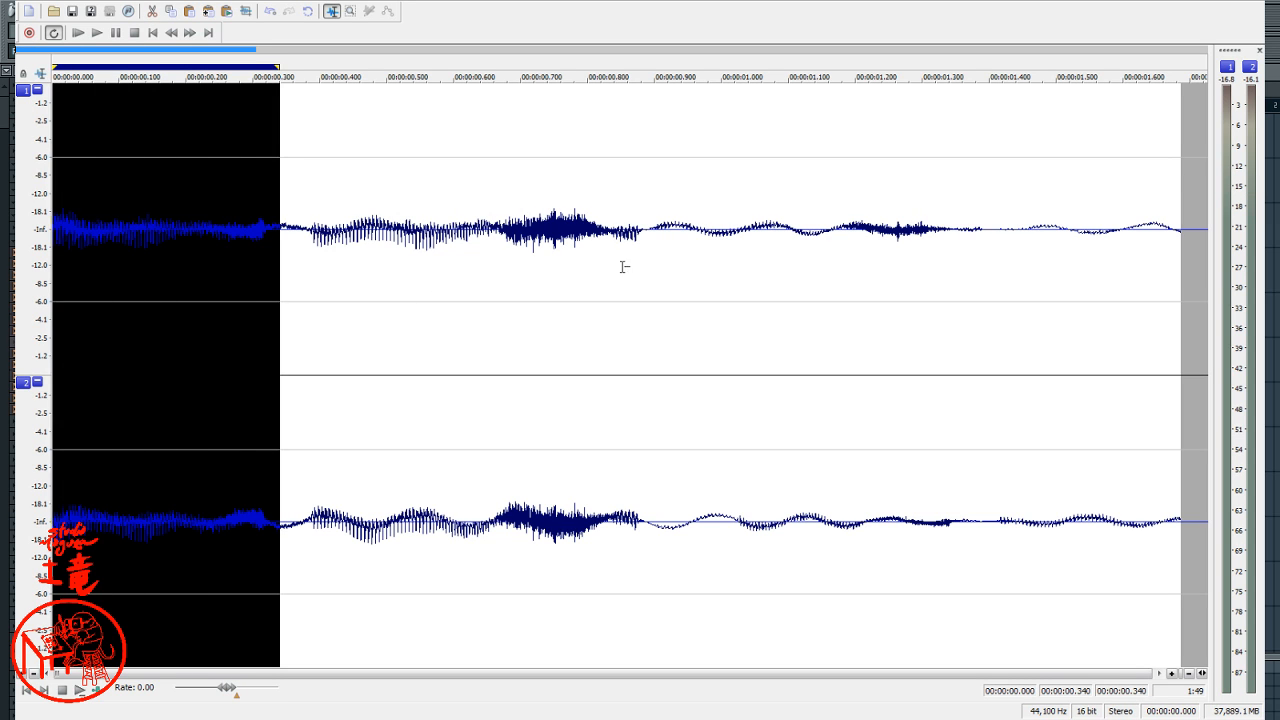
key("space")
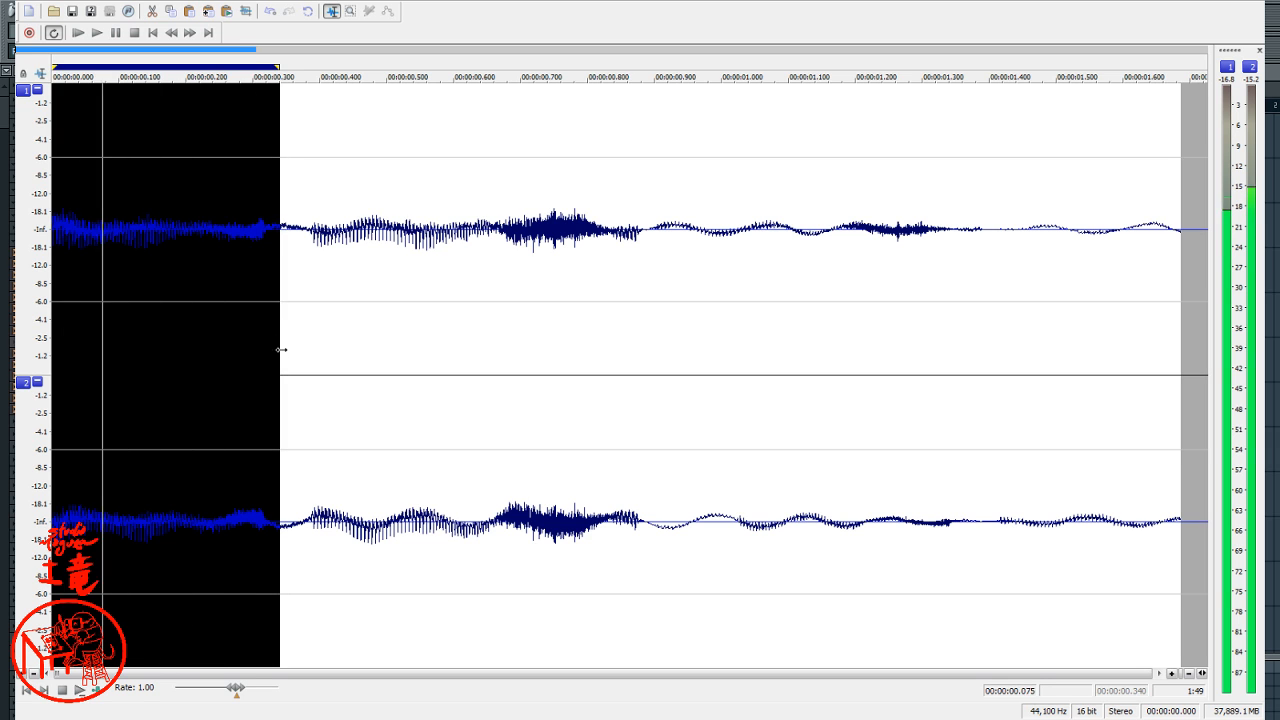
- Narrow the selection to the clip's first 0.022 s and fade it in
left_click_drag(281, 350, 97, 462)
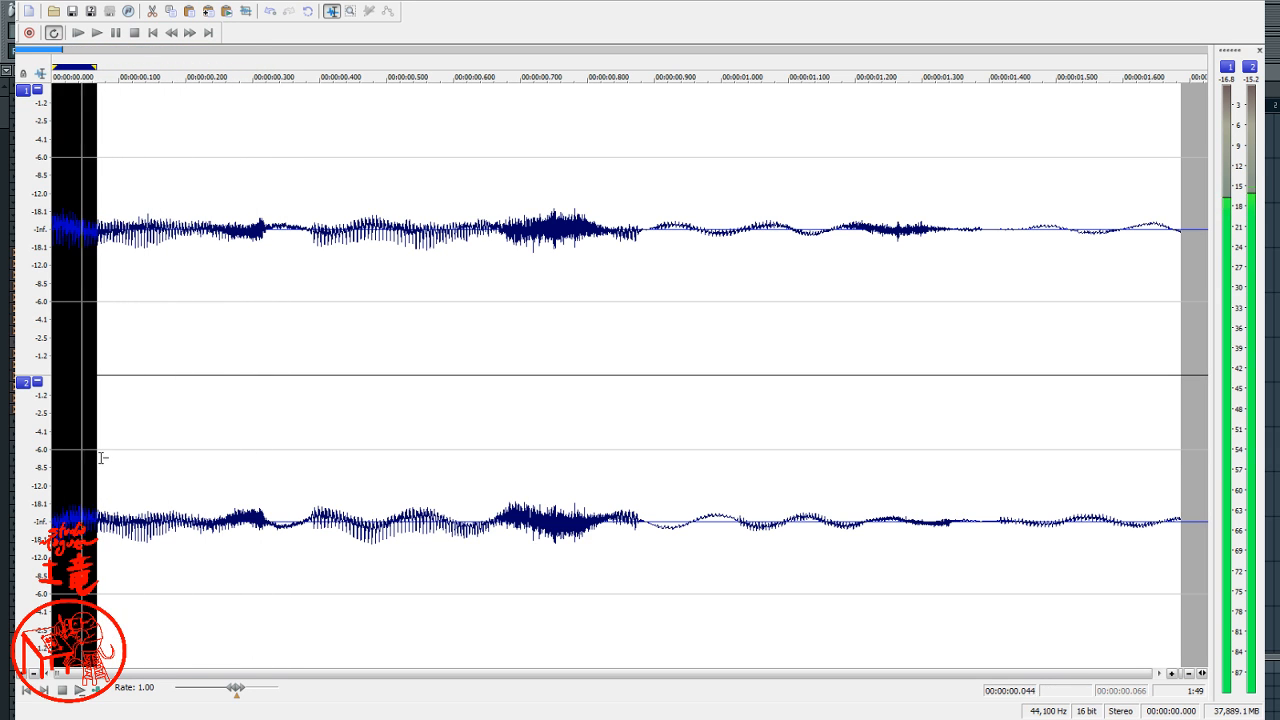
left_click_drag(100, 377, 66, 401)
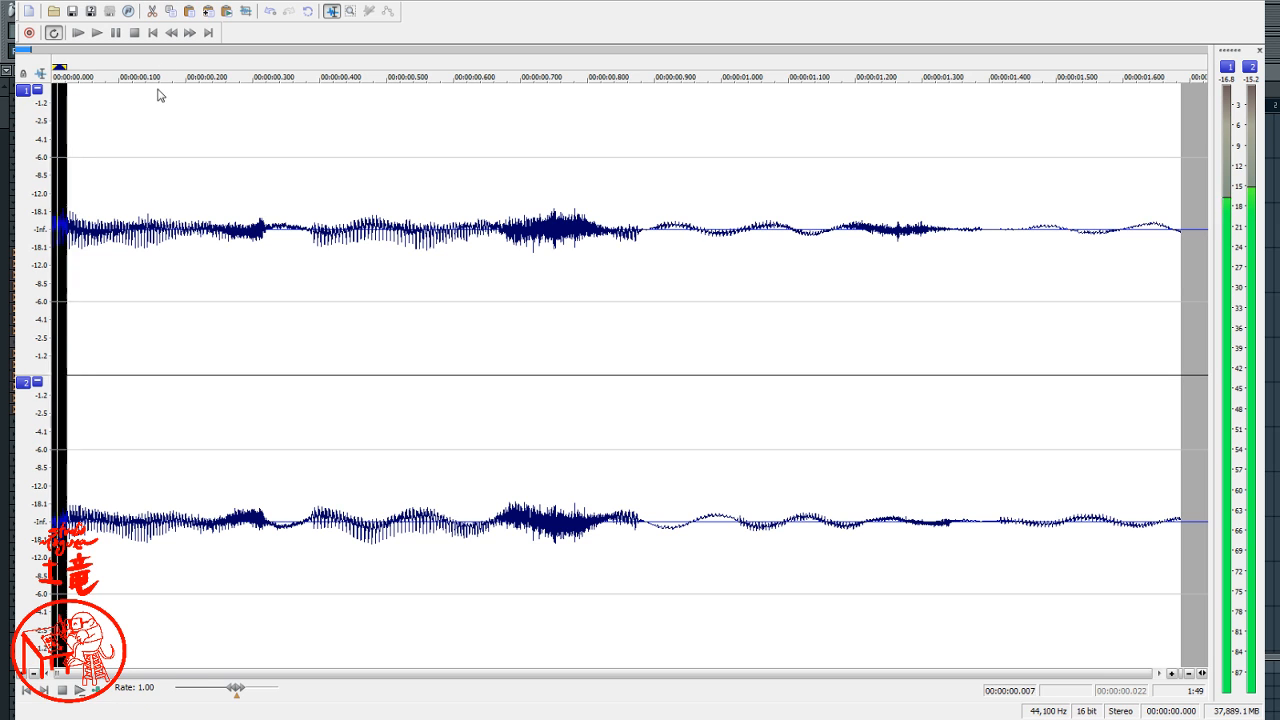
left_click(215, 95)
left_click(243, 221)
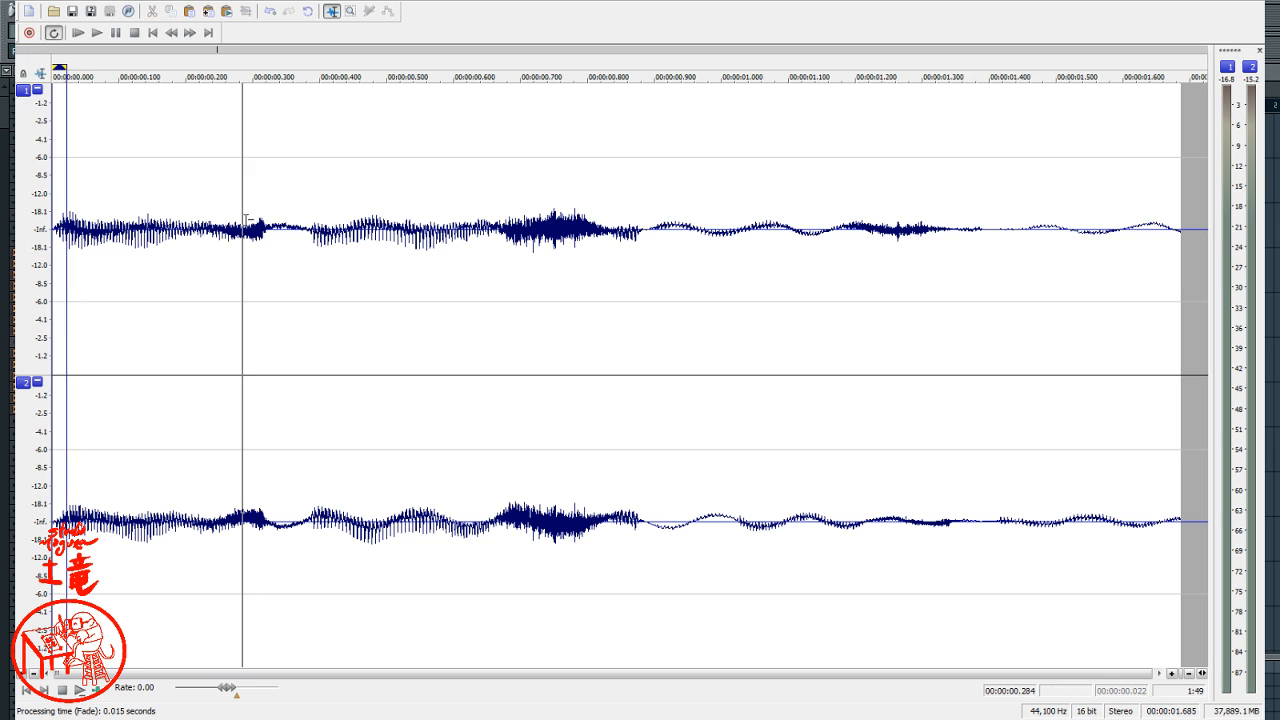
- Set the loop region to the whole 1.685 s clip and return the cursor to the start
double_click(249, 309)
left_click(245, 309)
left_click(153, 34)
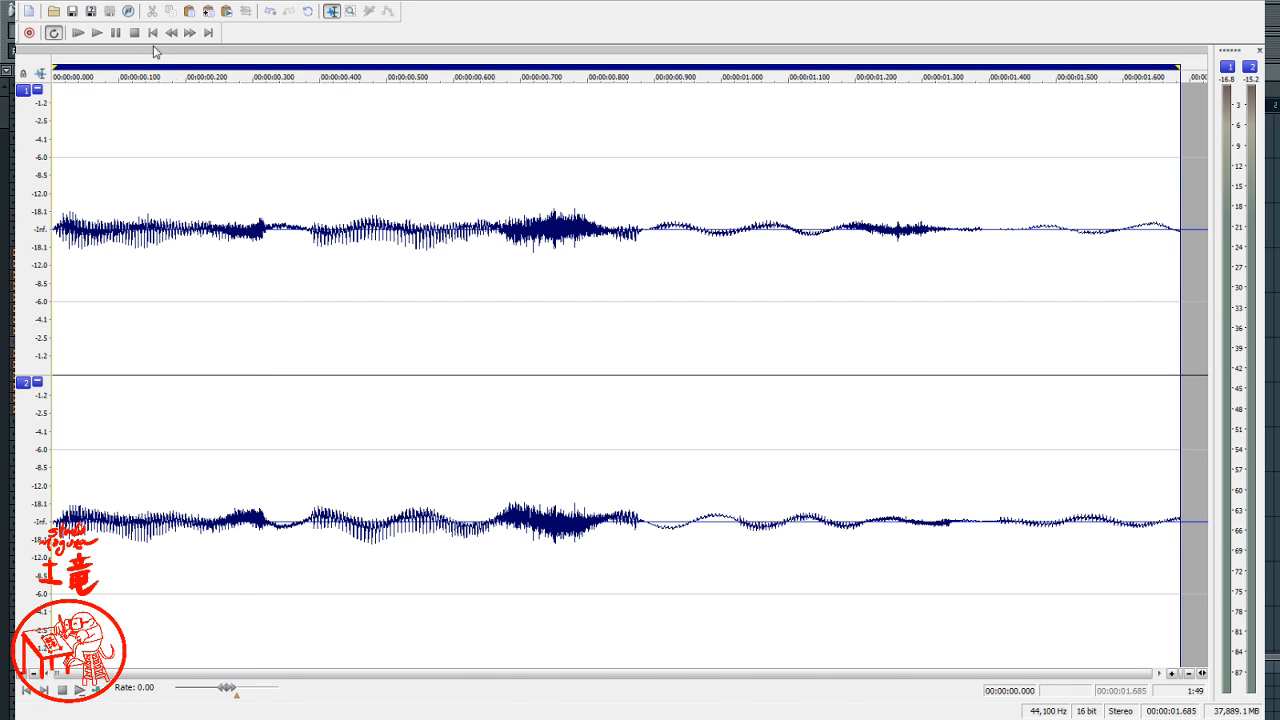
- Play the faded 1.685 s clip from its start to check it and save it as a file
key("space")
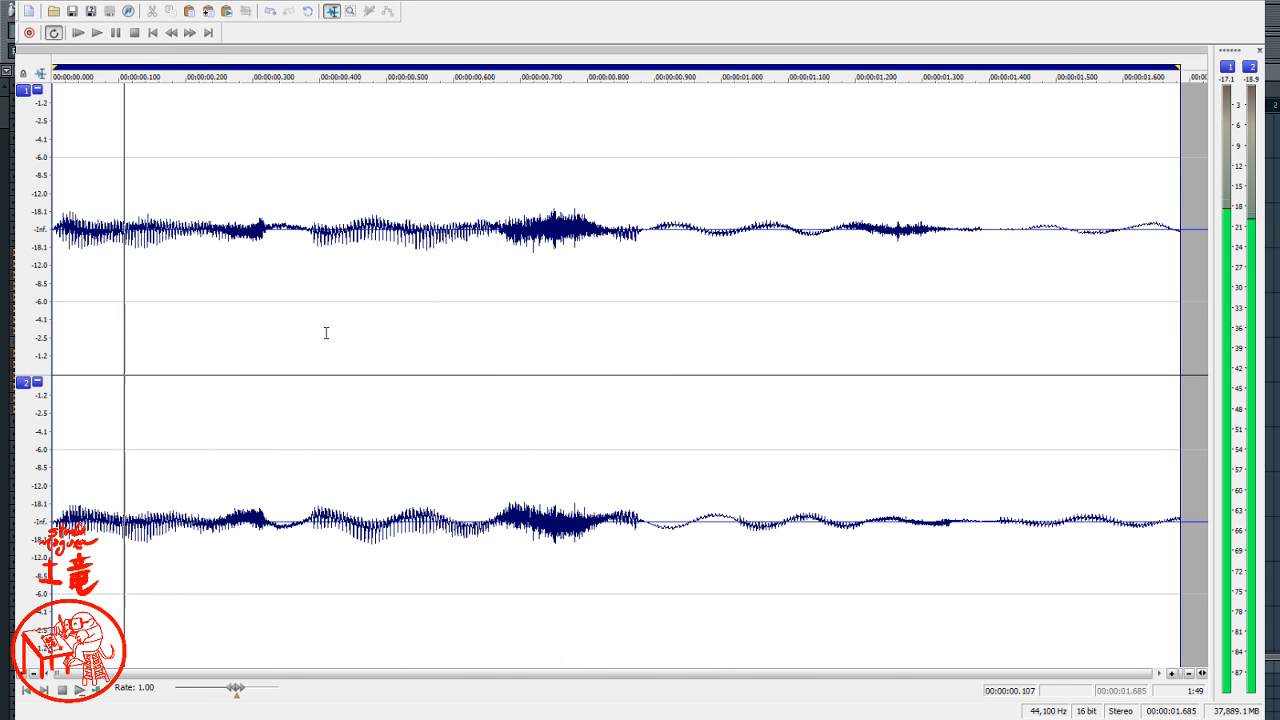
key("space")
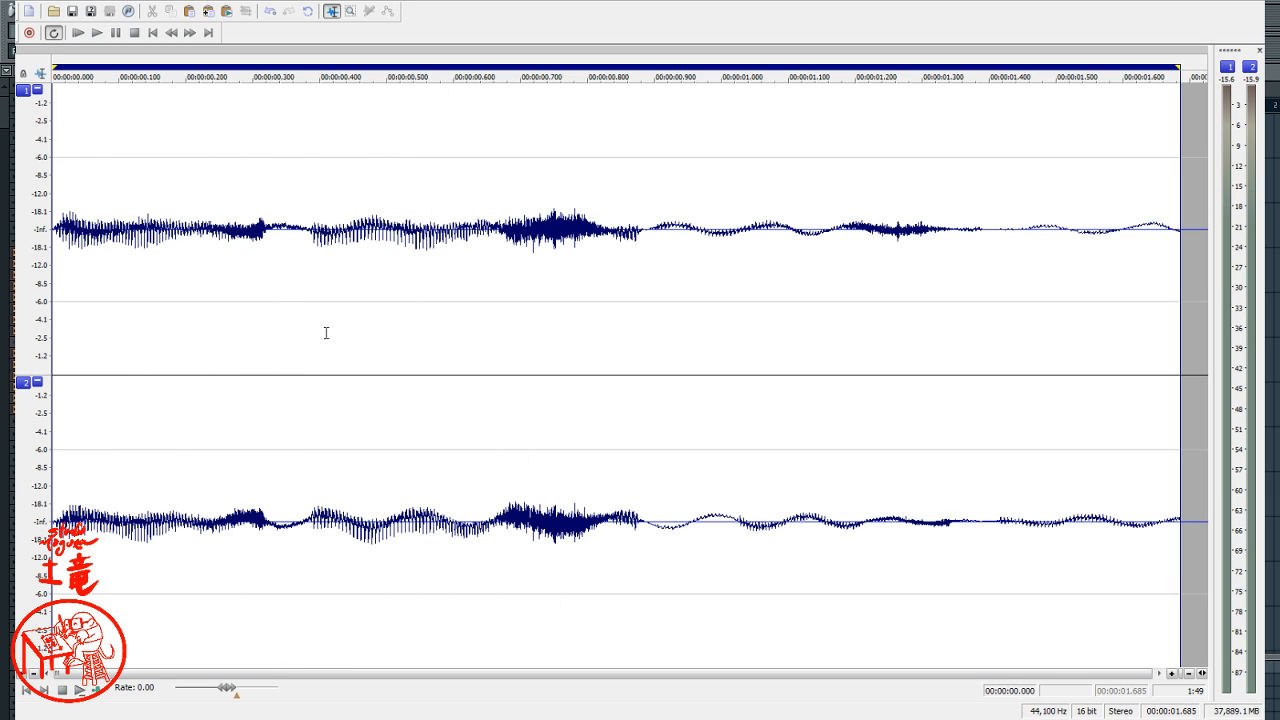
key("space")
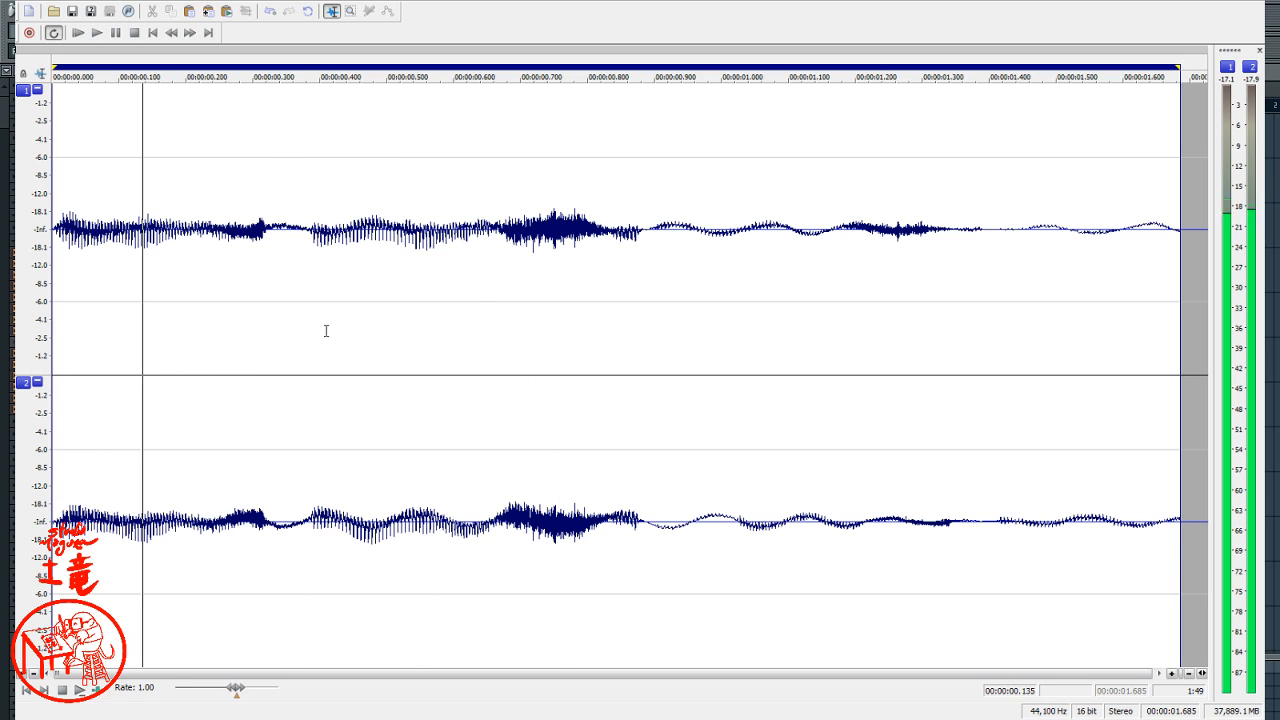
key("space")
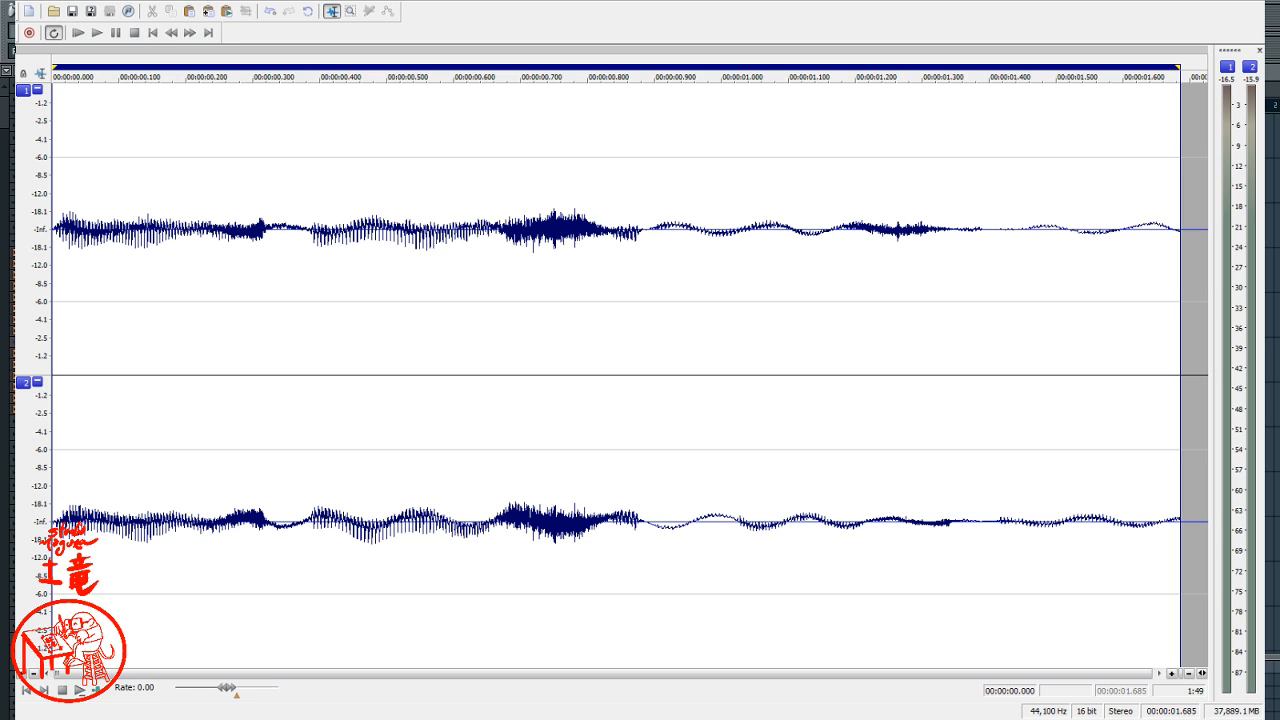
key("ctrl+s")
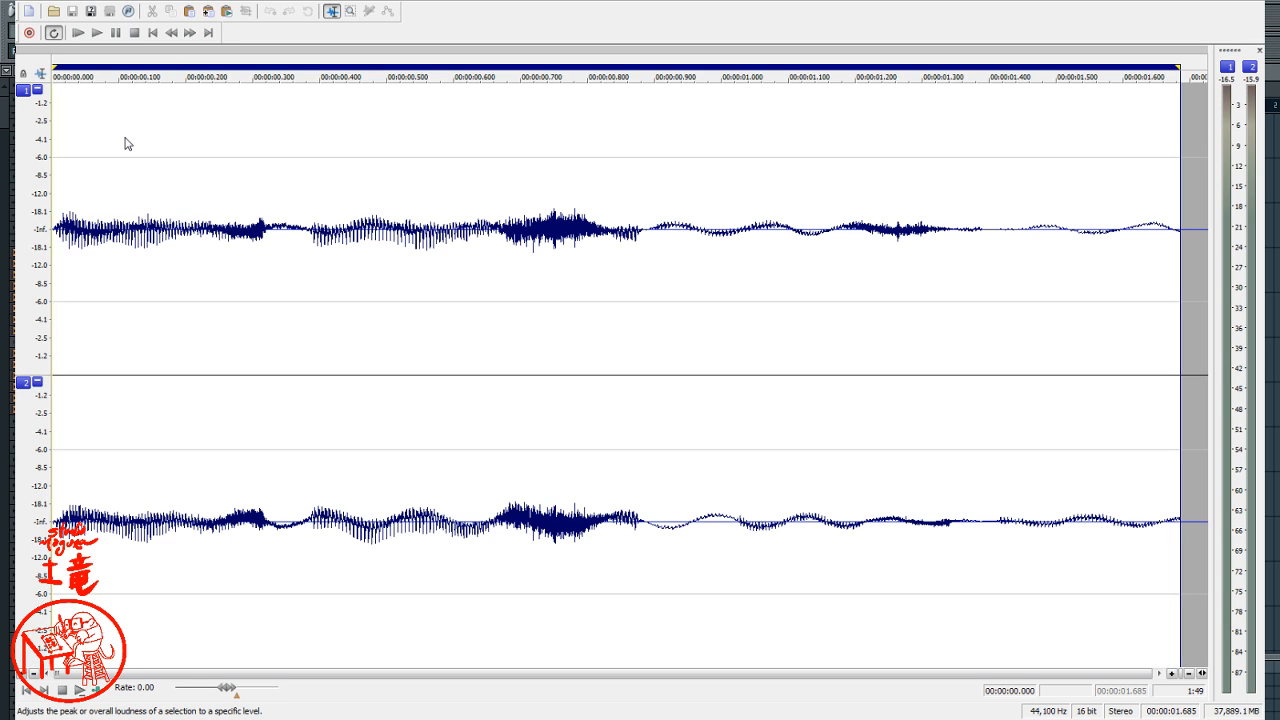
- Normalize the whole 1.685 s clip, save the change and close the file
key("ctrl+a")
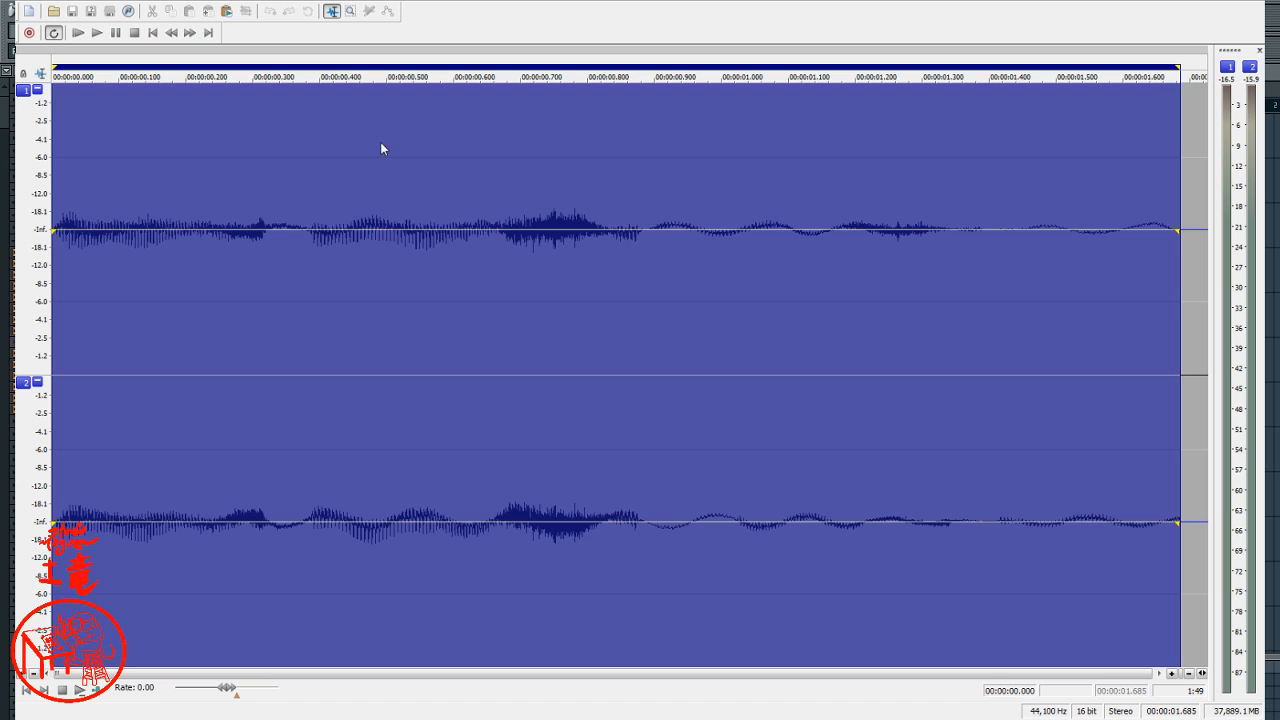
left_click(763, 221)
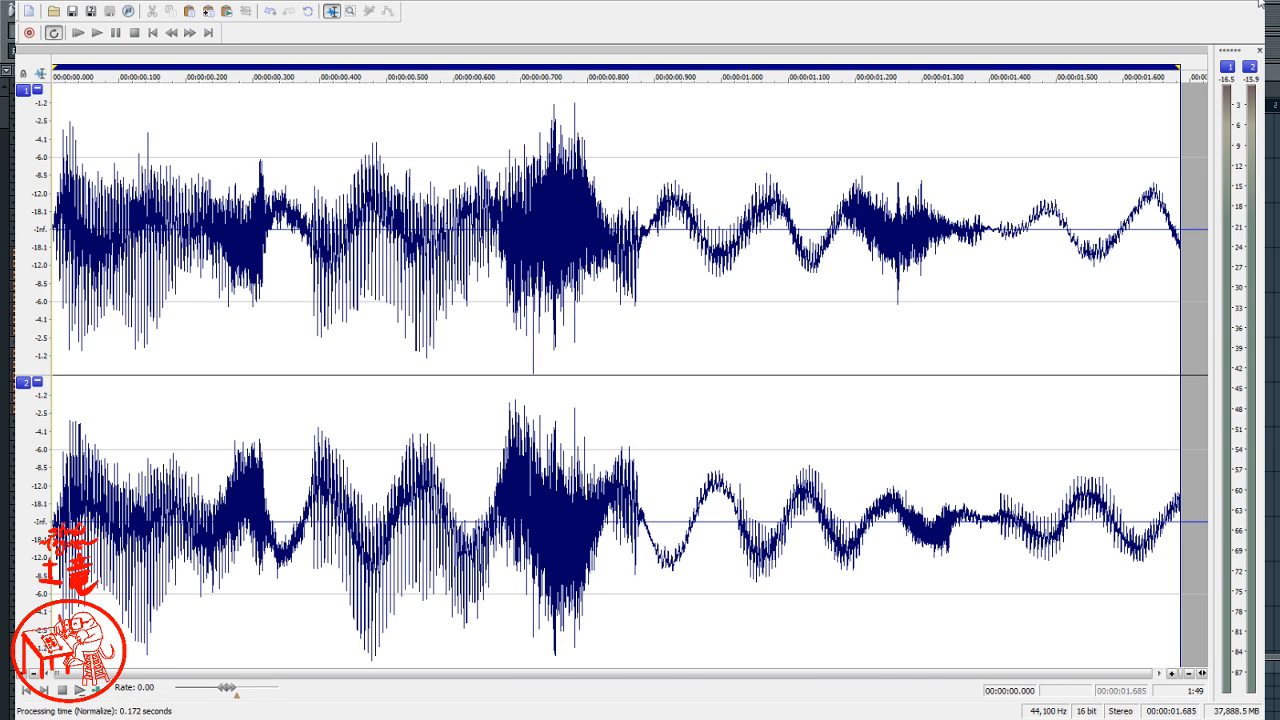
key("ctrl+s")
left_click(1258, 2)
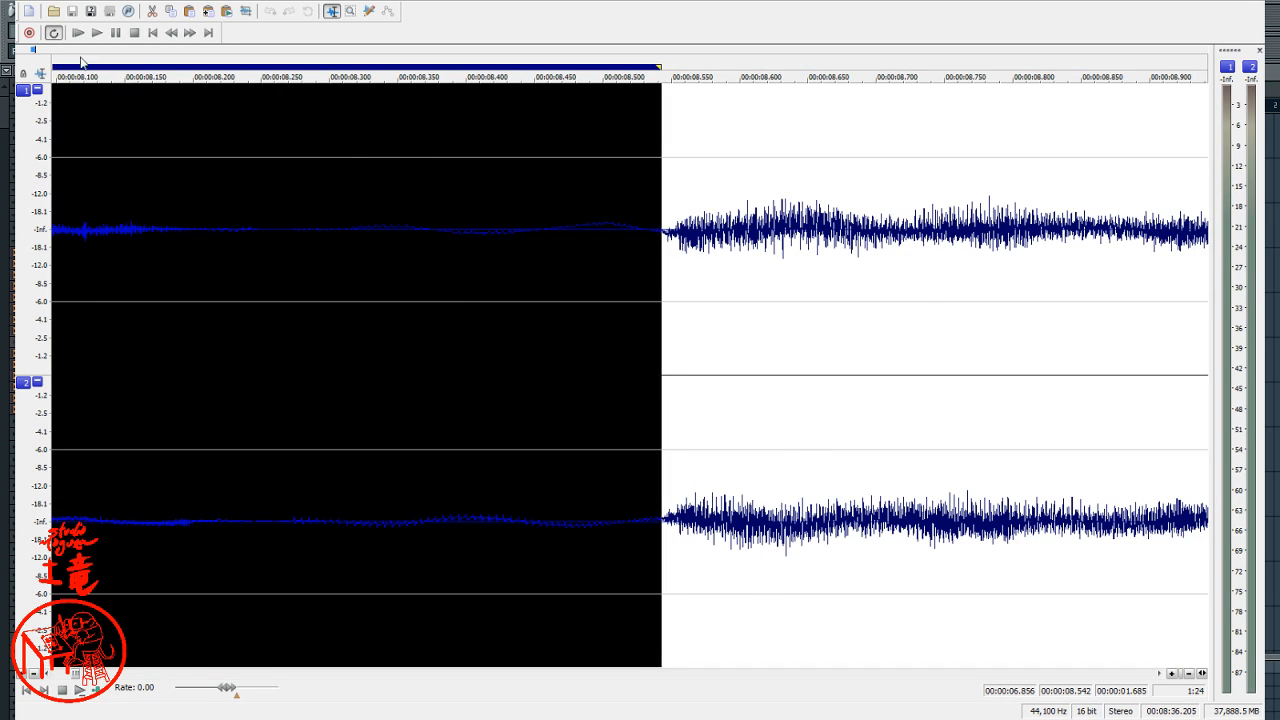
- Switch to the 1.342 s clip, normalize all of it and save the file
left_click(320, 307)
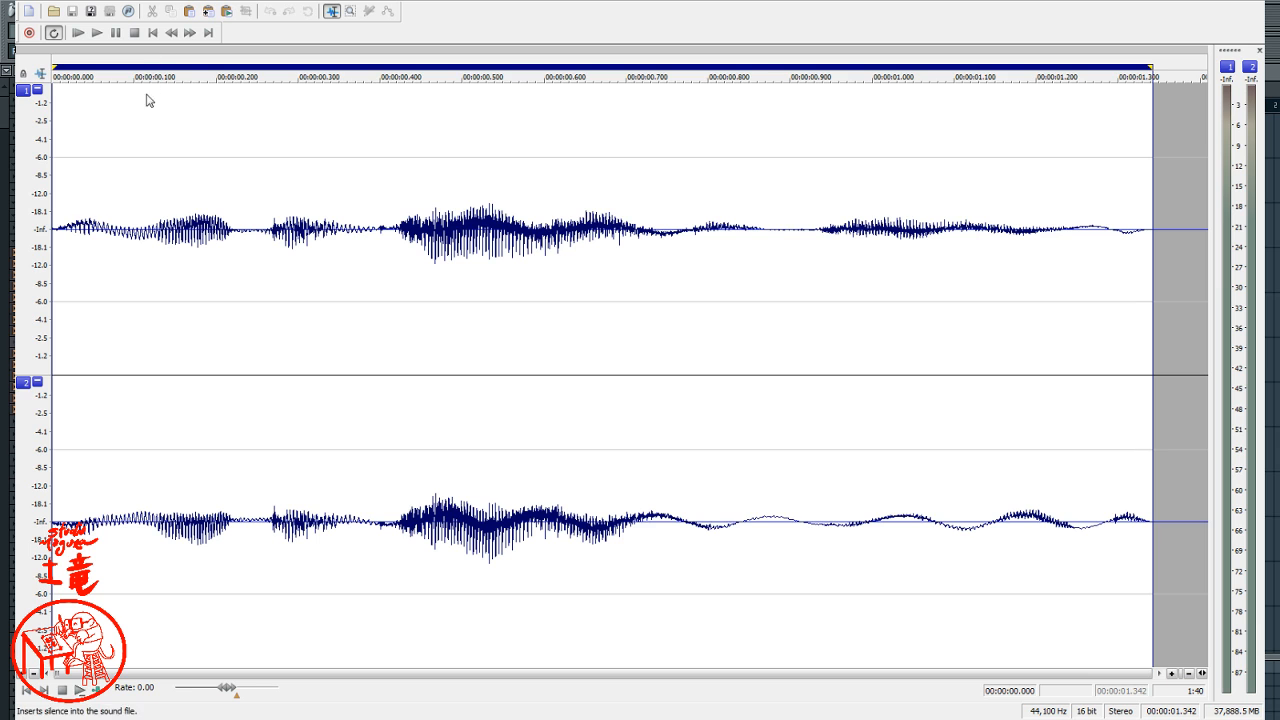
double_click(963, 232)
left_click(707, 210)
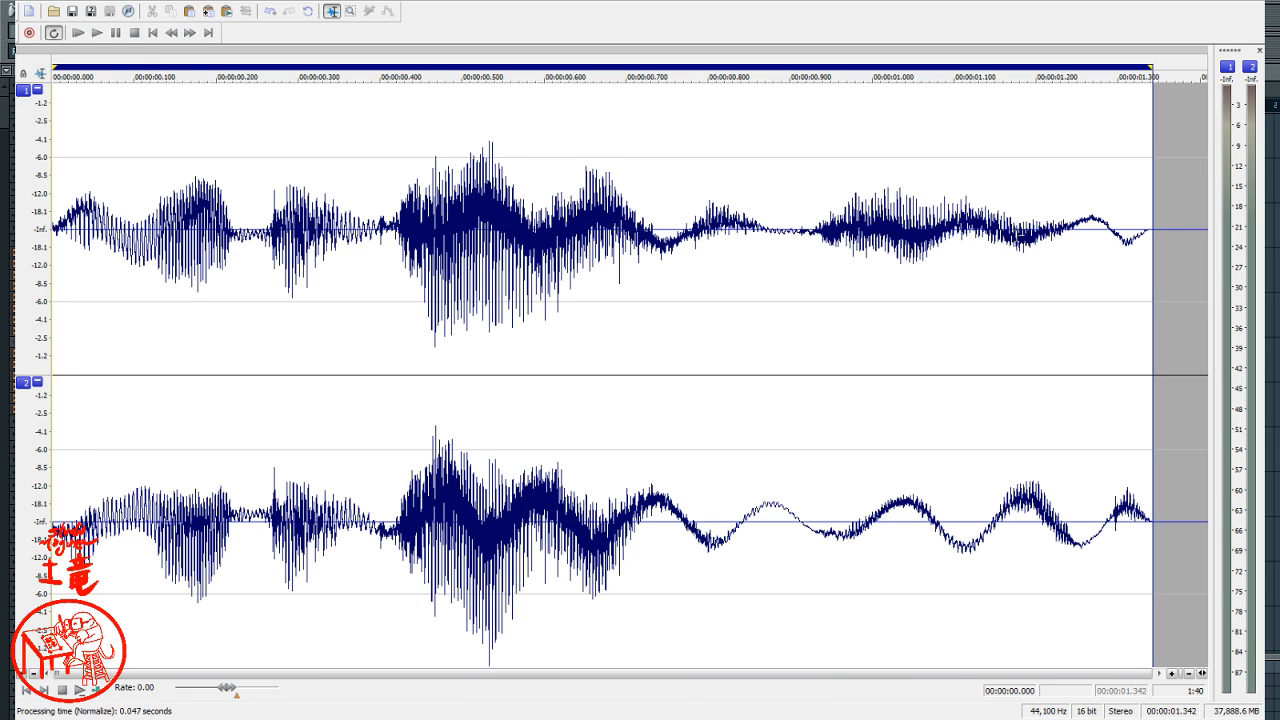
key("ctrl+s")
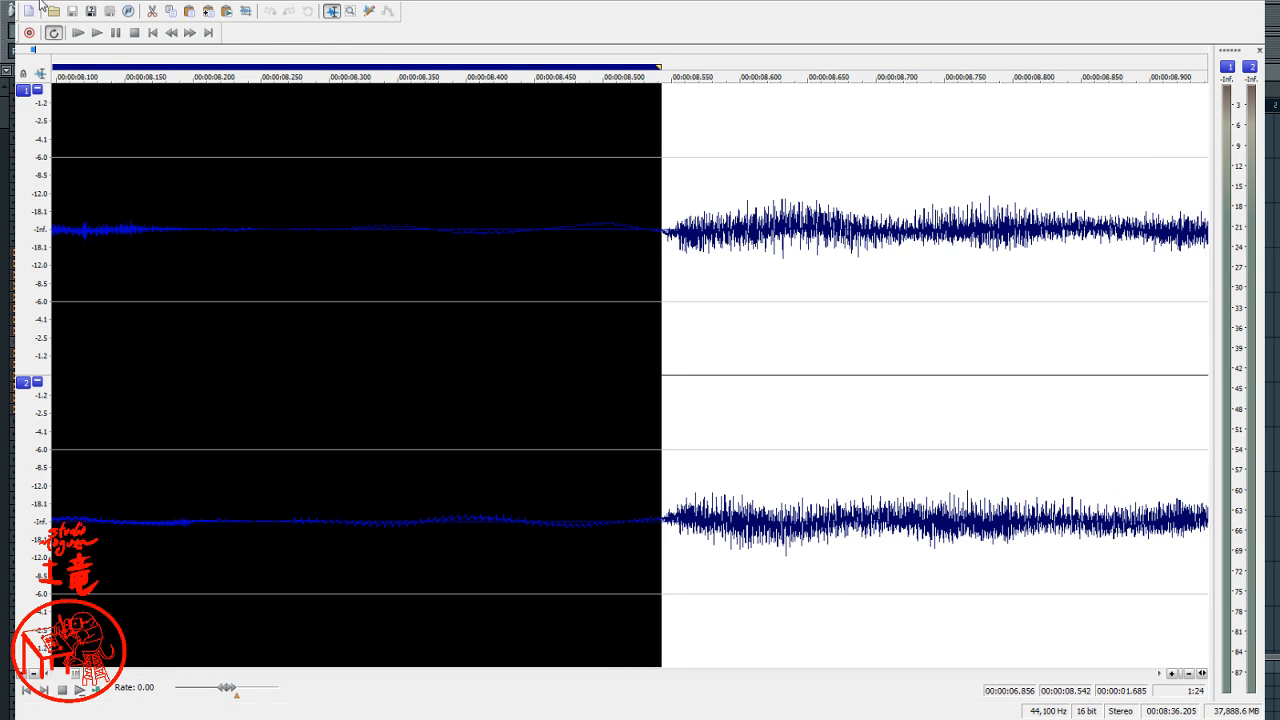
- Switch to the 2.577 s clip and normalize its entire length
left_click(252, 361)
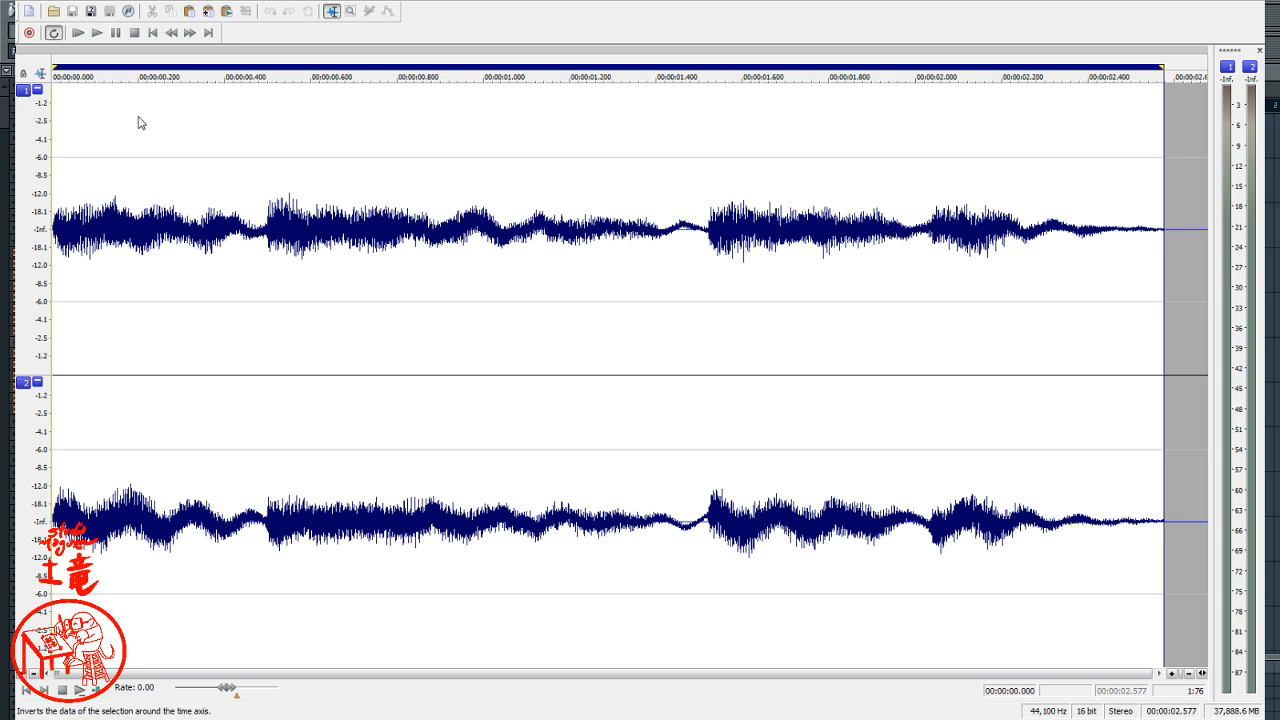
key("ctrl+a")
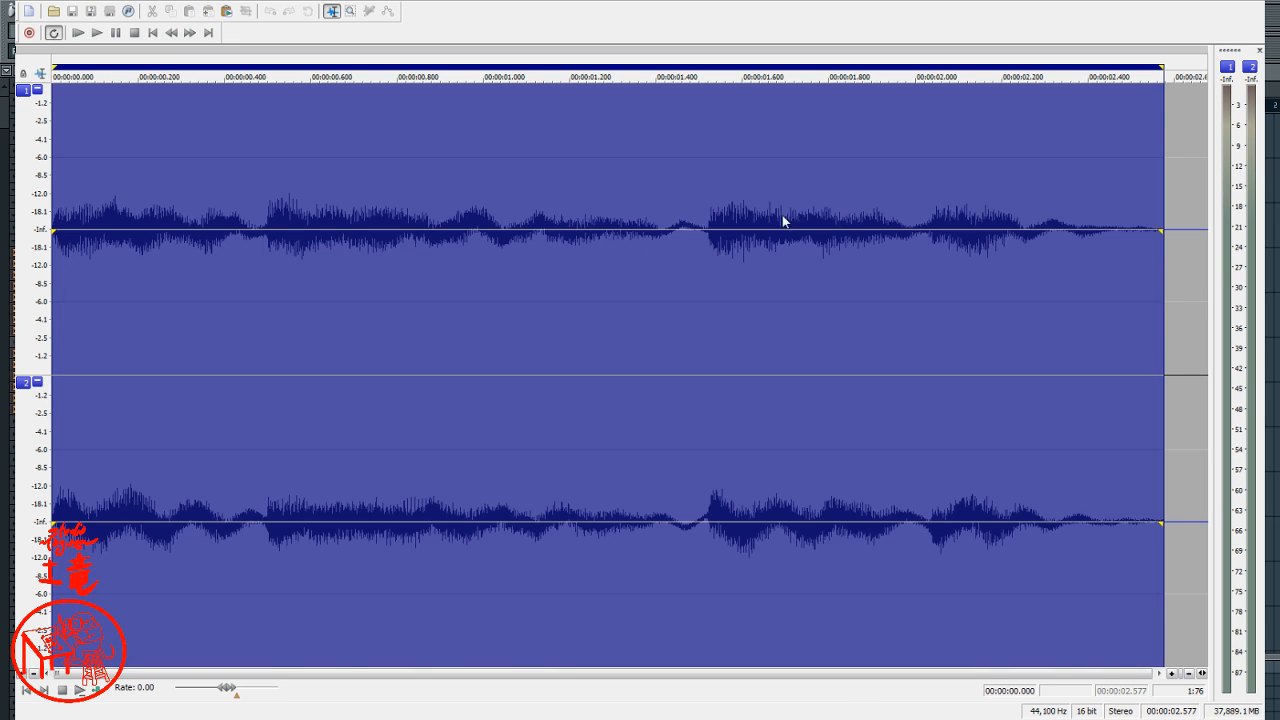
left_click(781, 216)
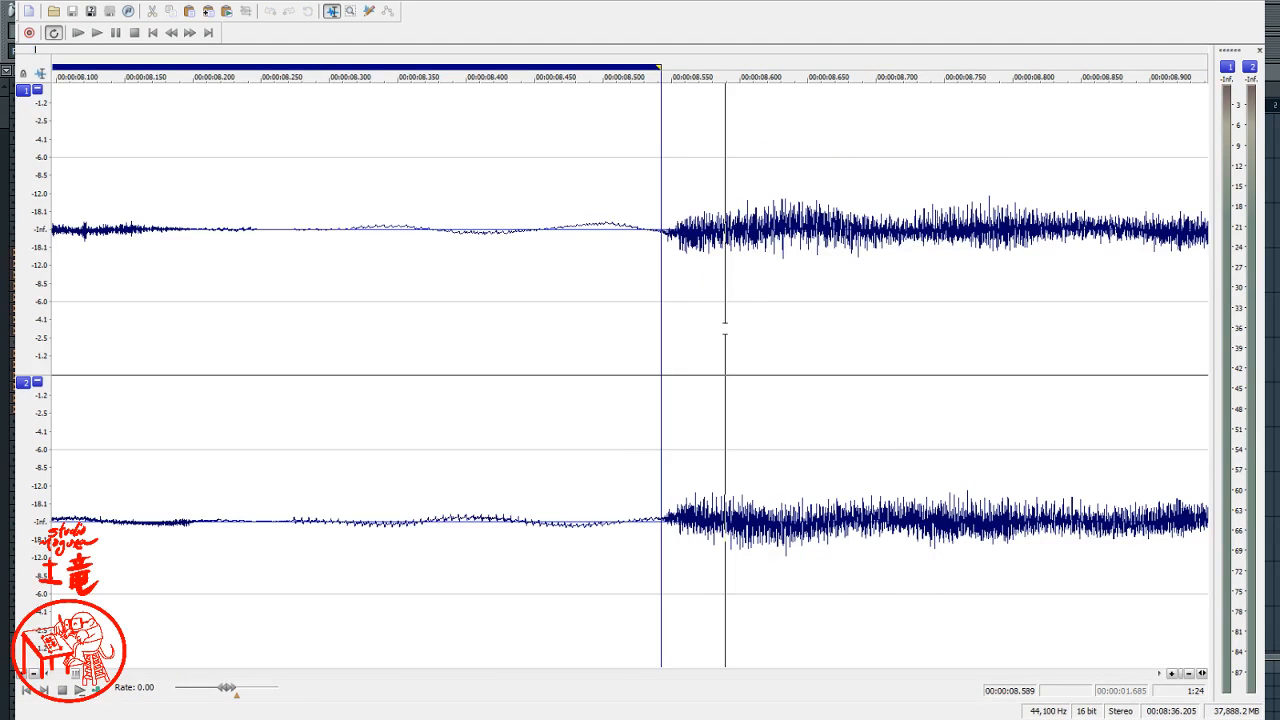
- Audition the remaining intro phrases of the Extended Remix, playing from about 8.6 s and from about 12.4 s
scroll(726, 328, "down", 3)
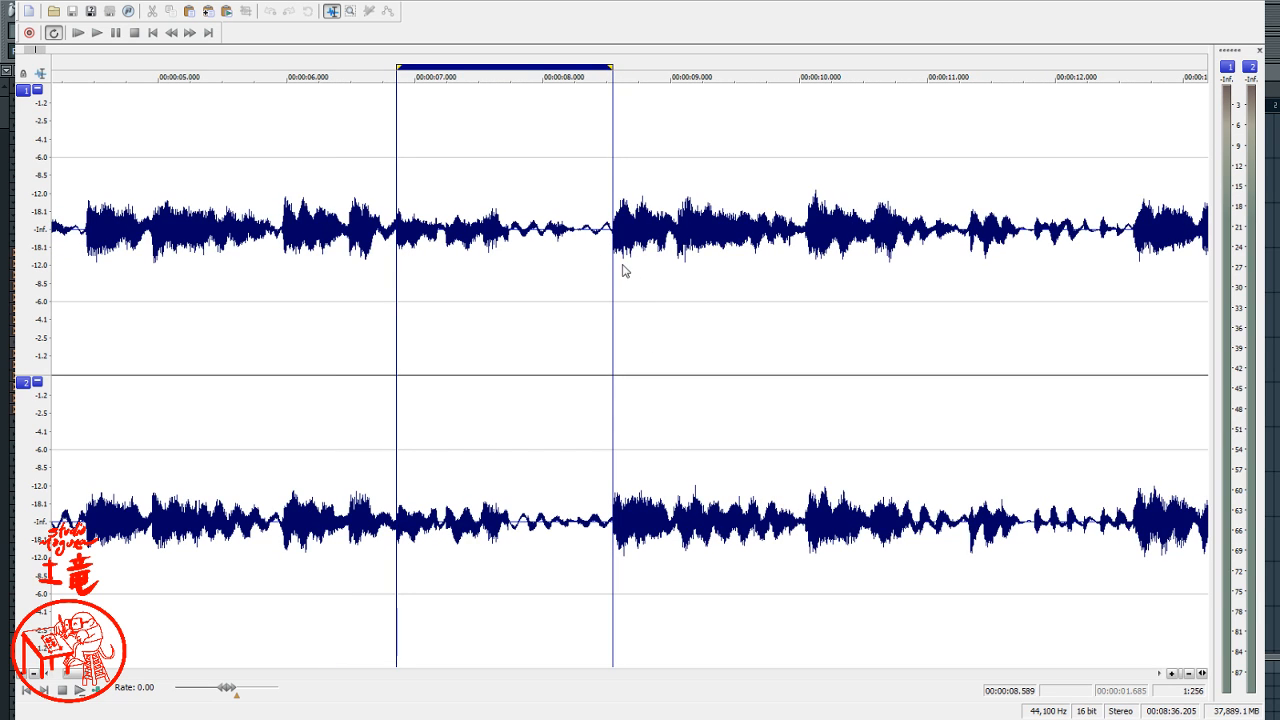
key("space")
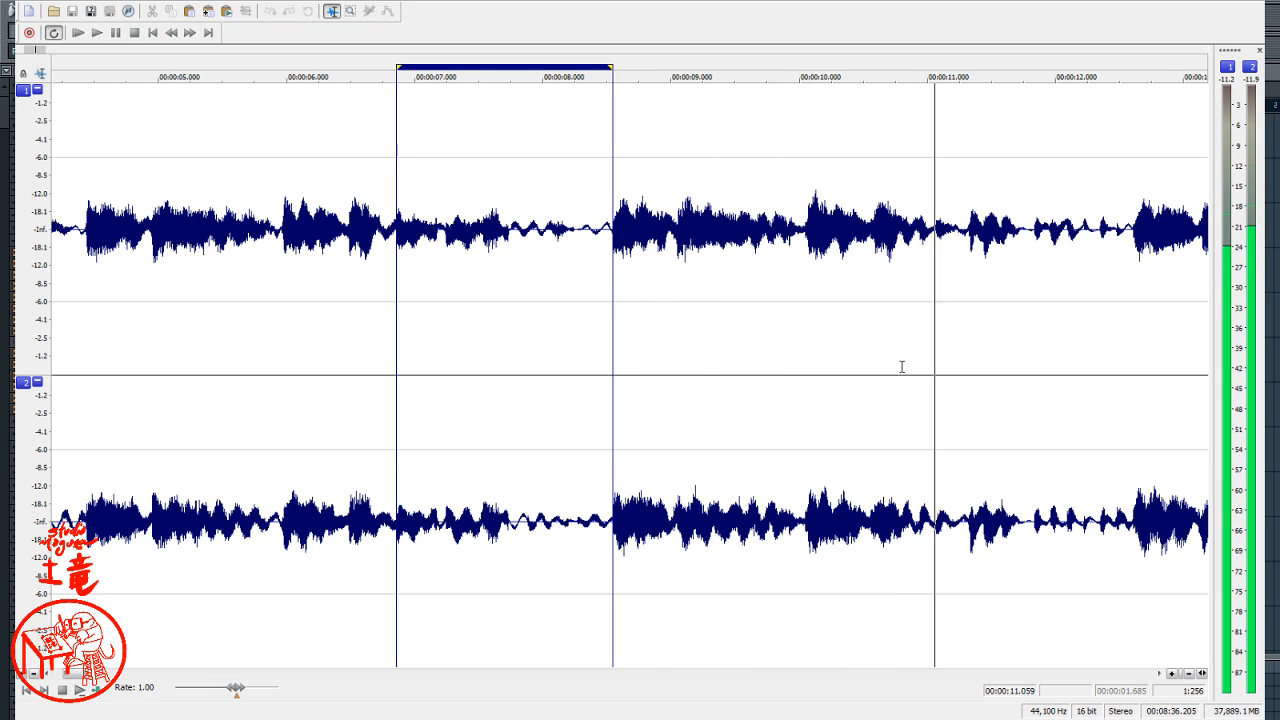
key("space")
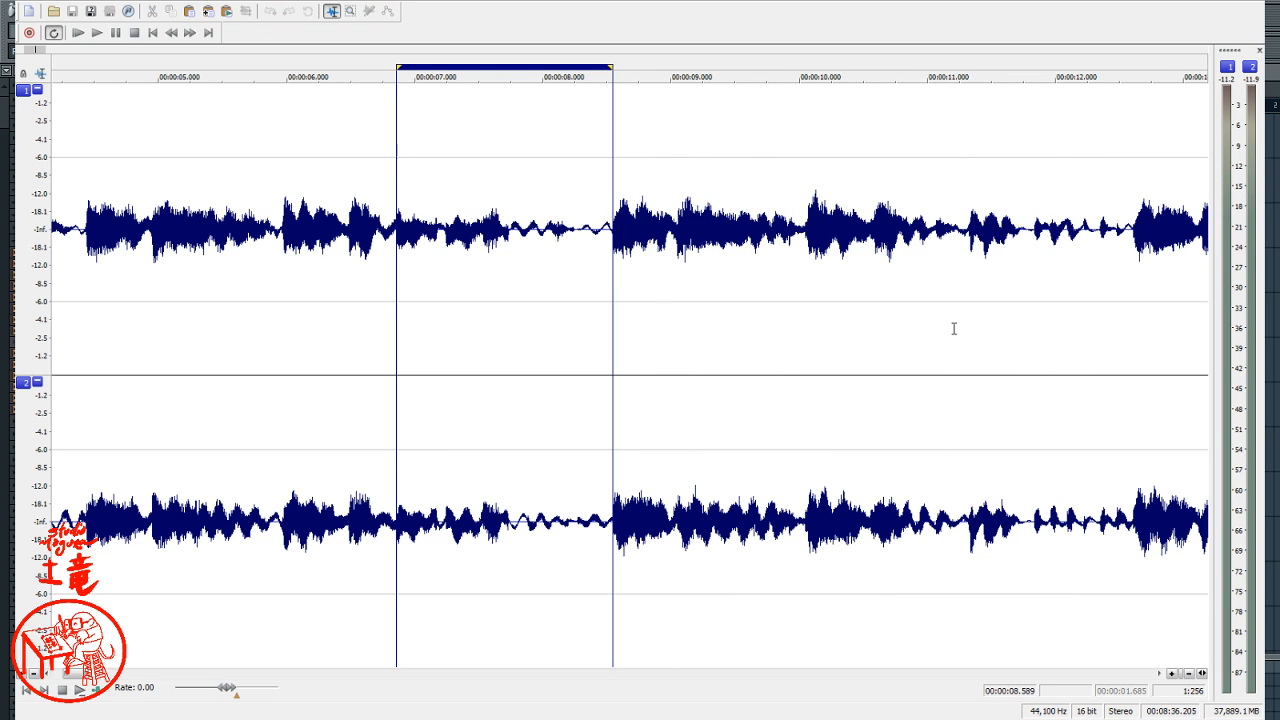
left_click(967, 331)
scroll(715, 312, "down", 2)
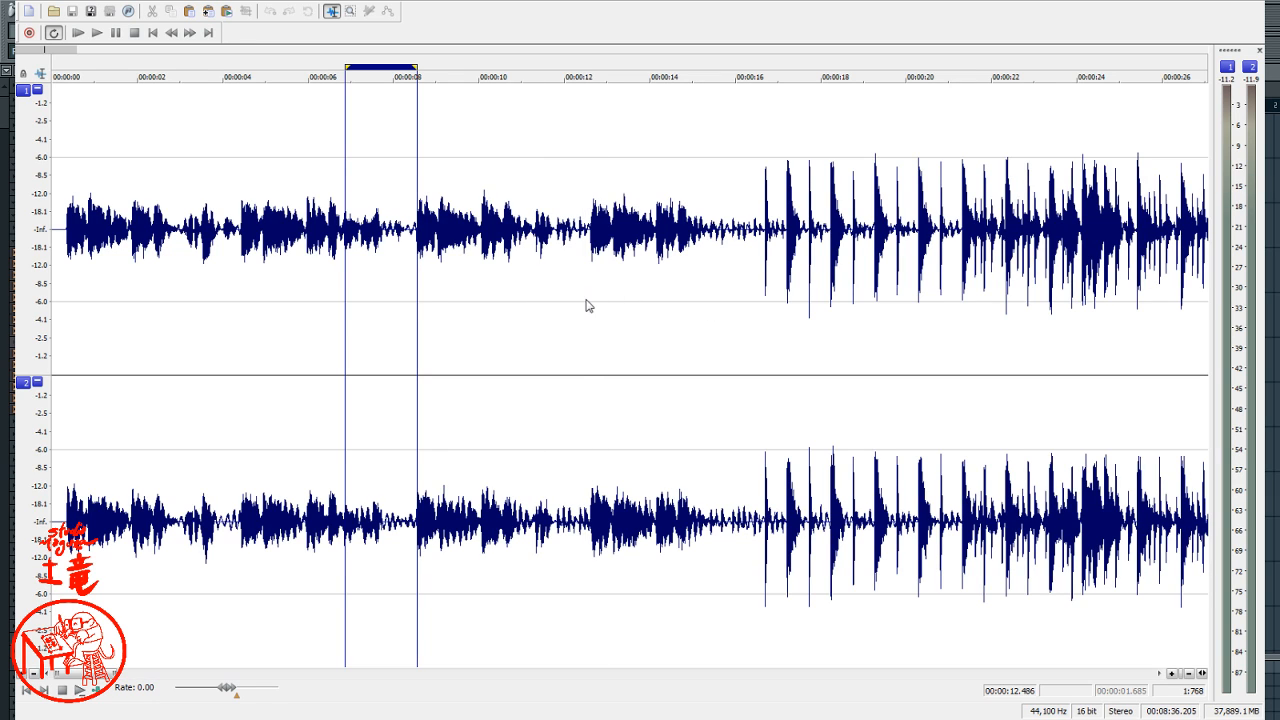
key("space")
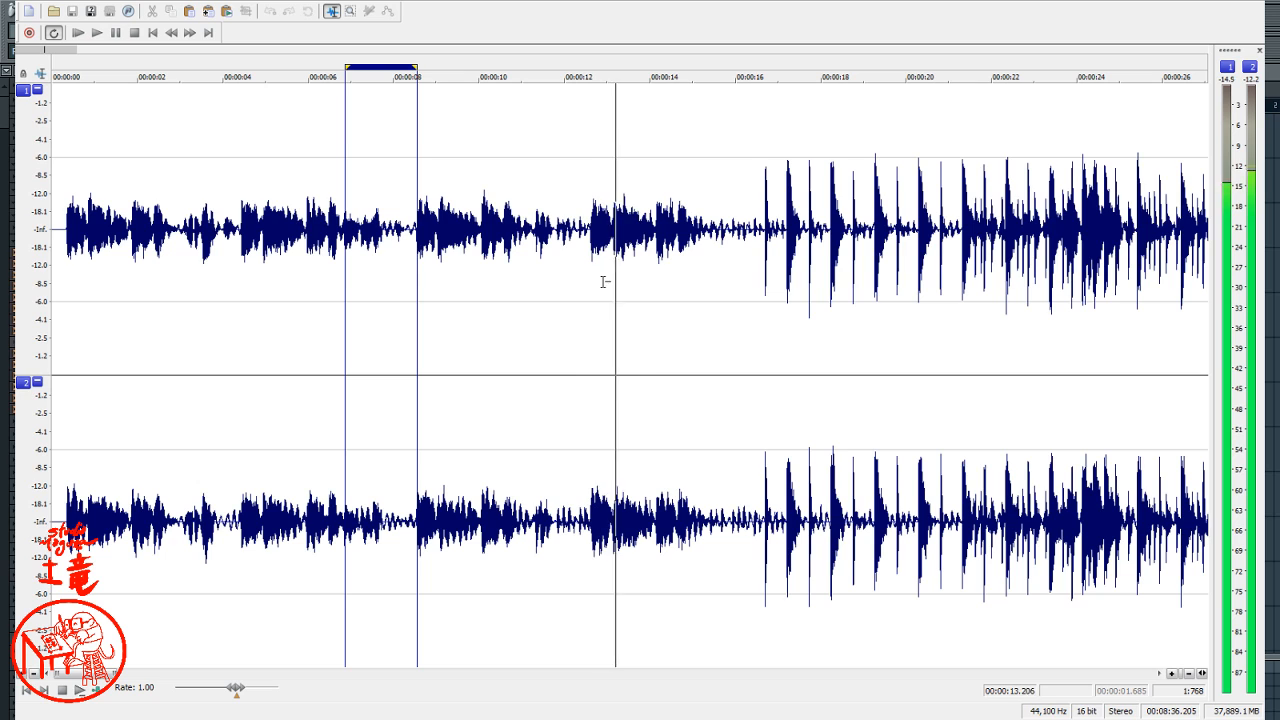
left_click(475, 335)
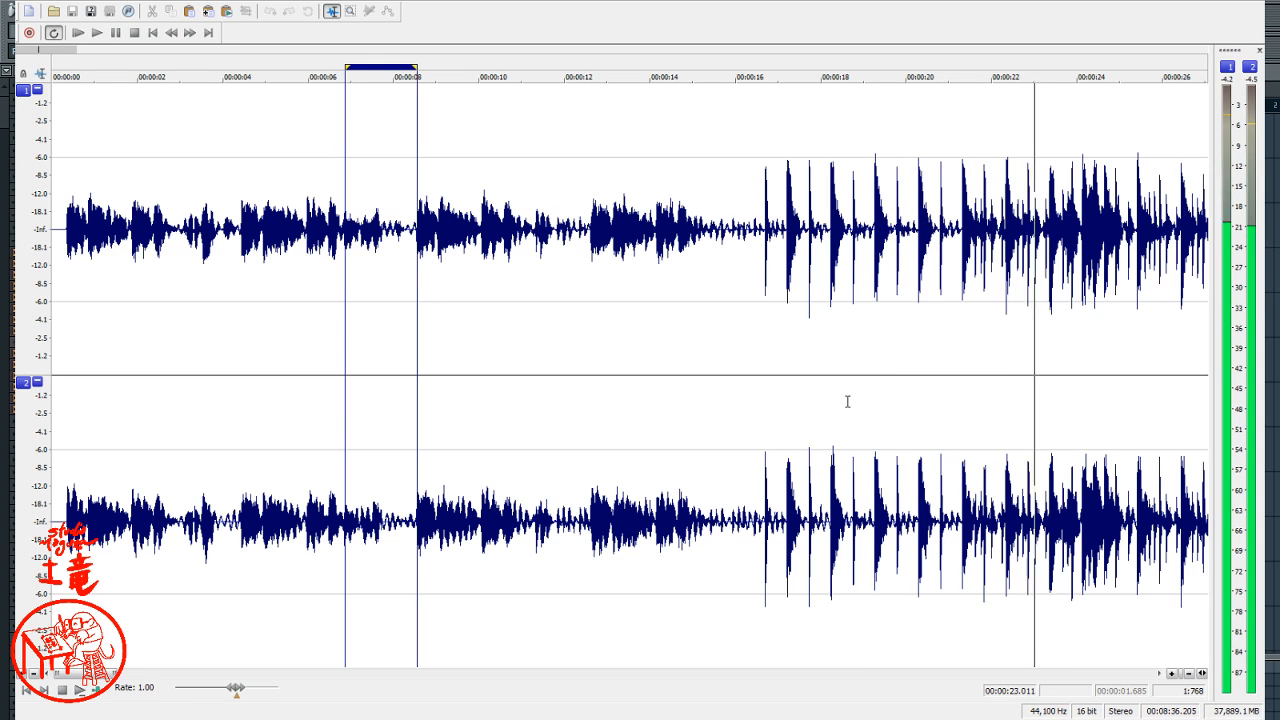
key("space")
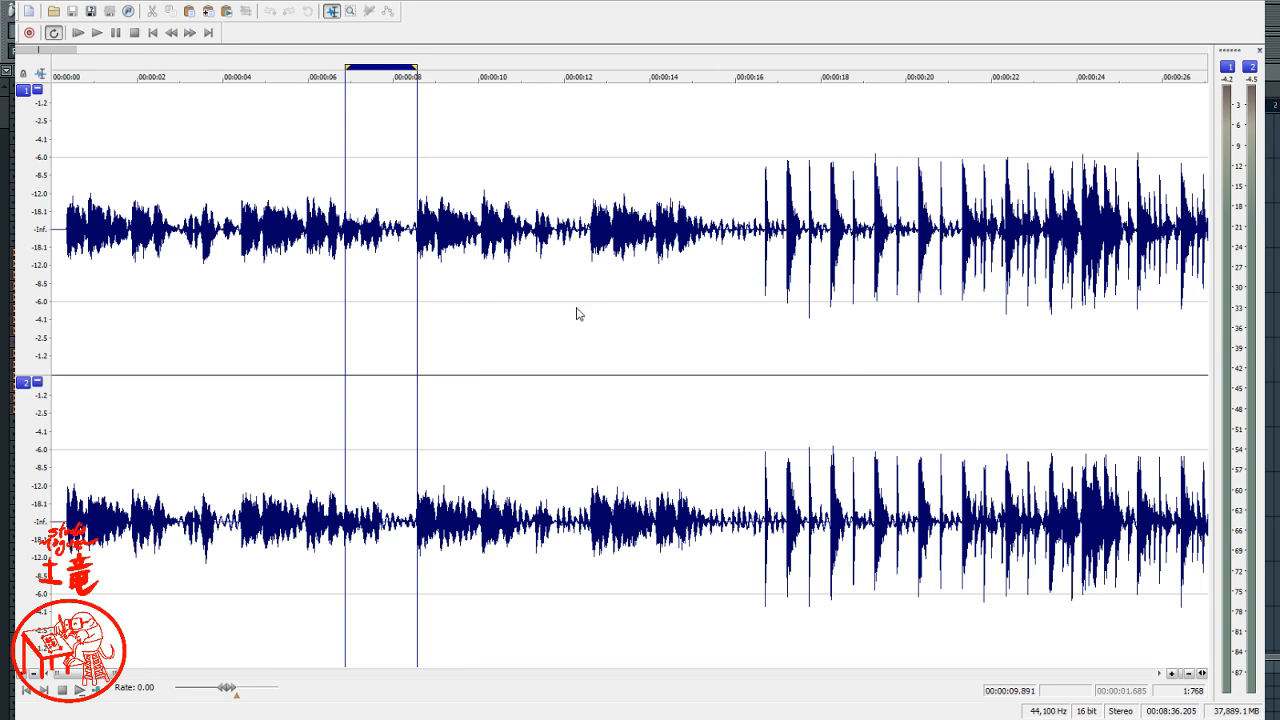
left_click(582, 277)
key("space")
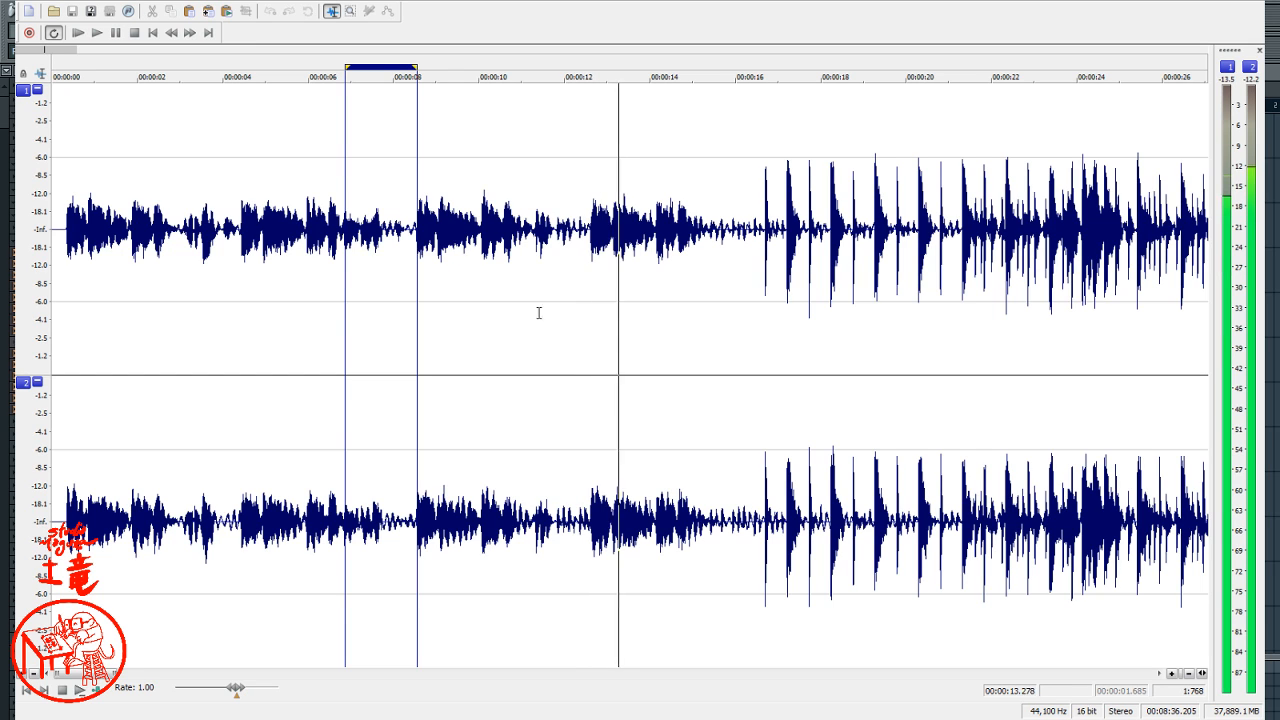
key("space")
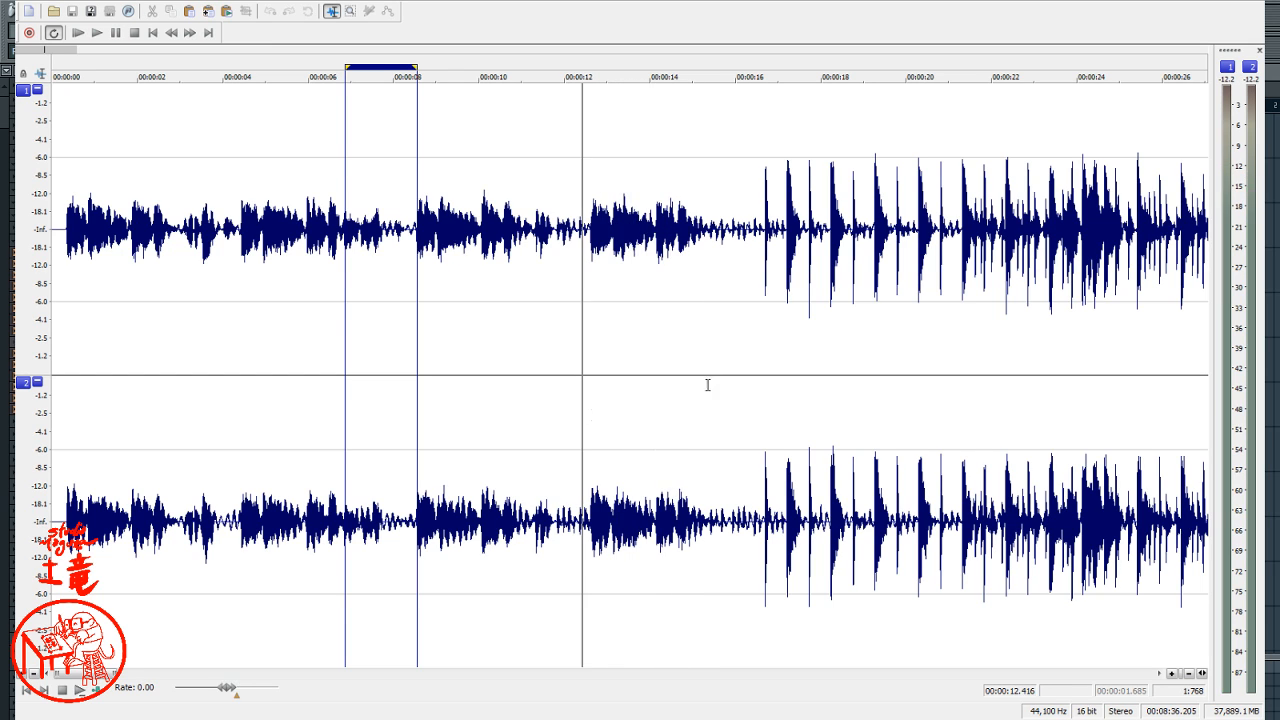
- Leave the Extended Remix and maximize the Into The Groove (Acapella) file
left_click(1228, 1)
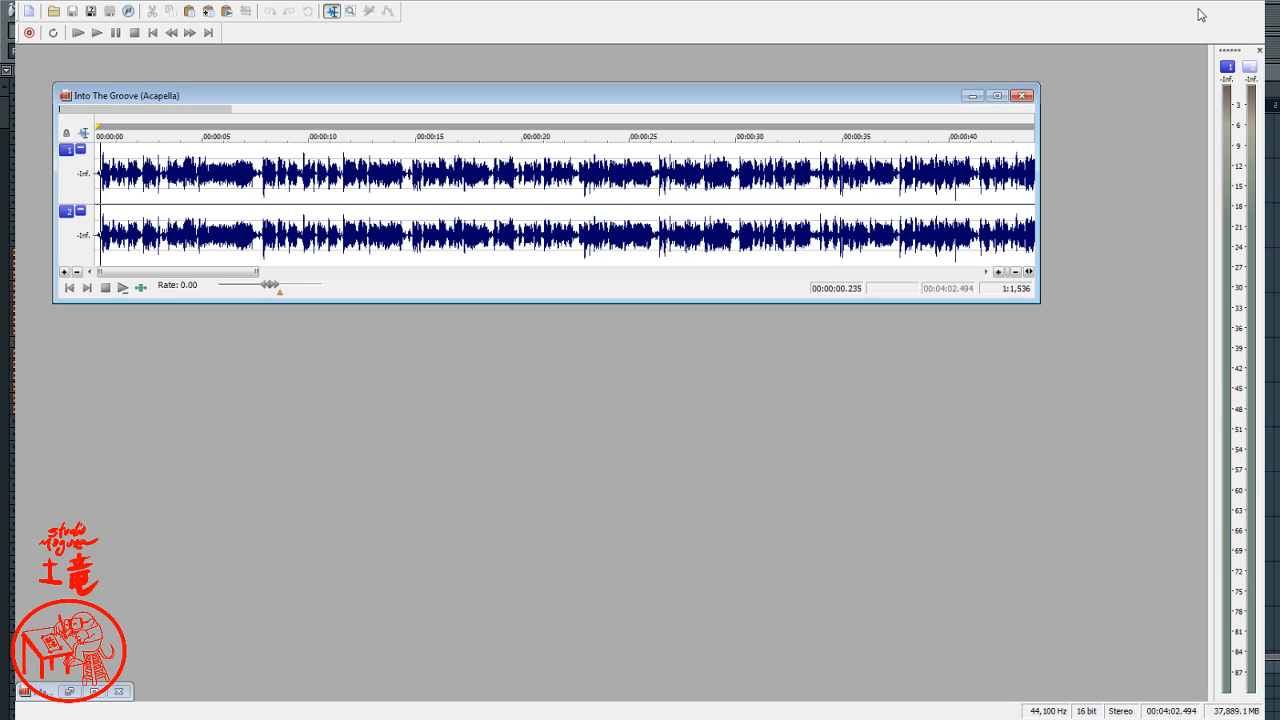
key("ctrl+o")
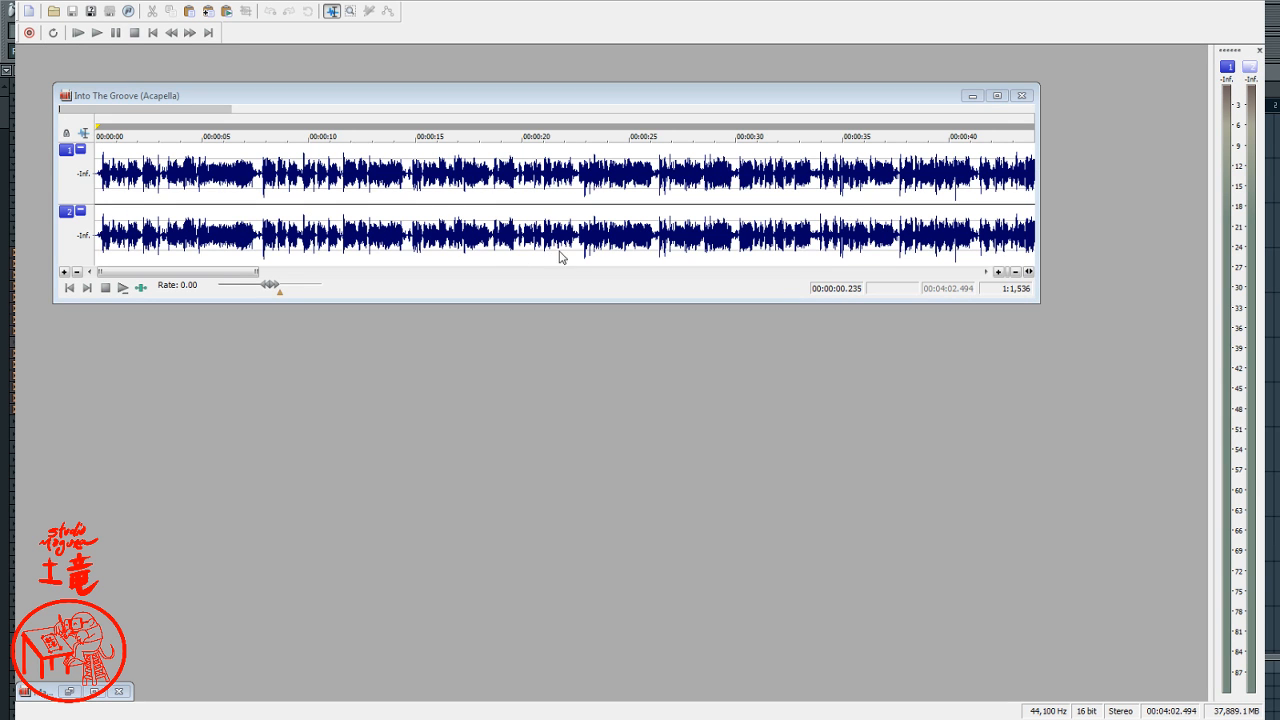
left_click(1000, 96)
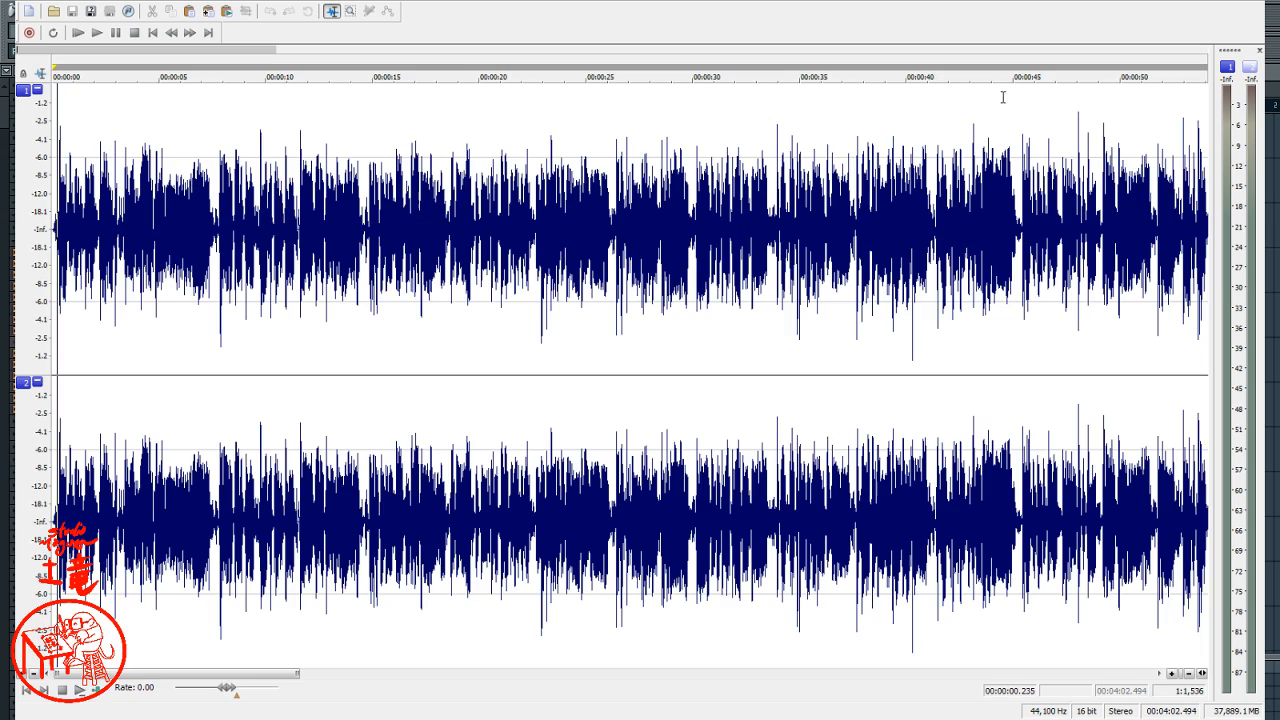
- Audition the Acapella from about 0:21 onward, sampling spots through the middle up to about 3:55 near its end
left_click(506, 268)
key("space")
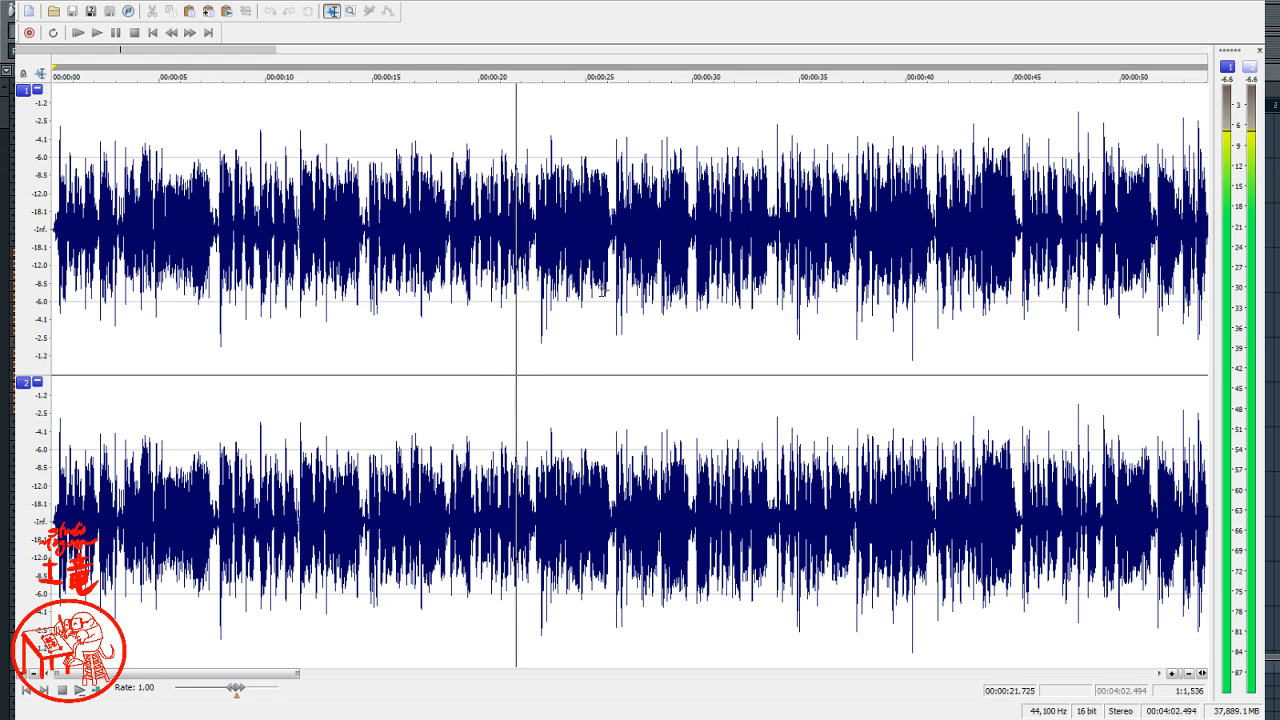
scroll(900, 337, "down", 3)
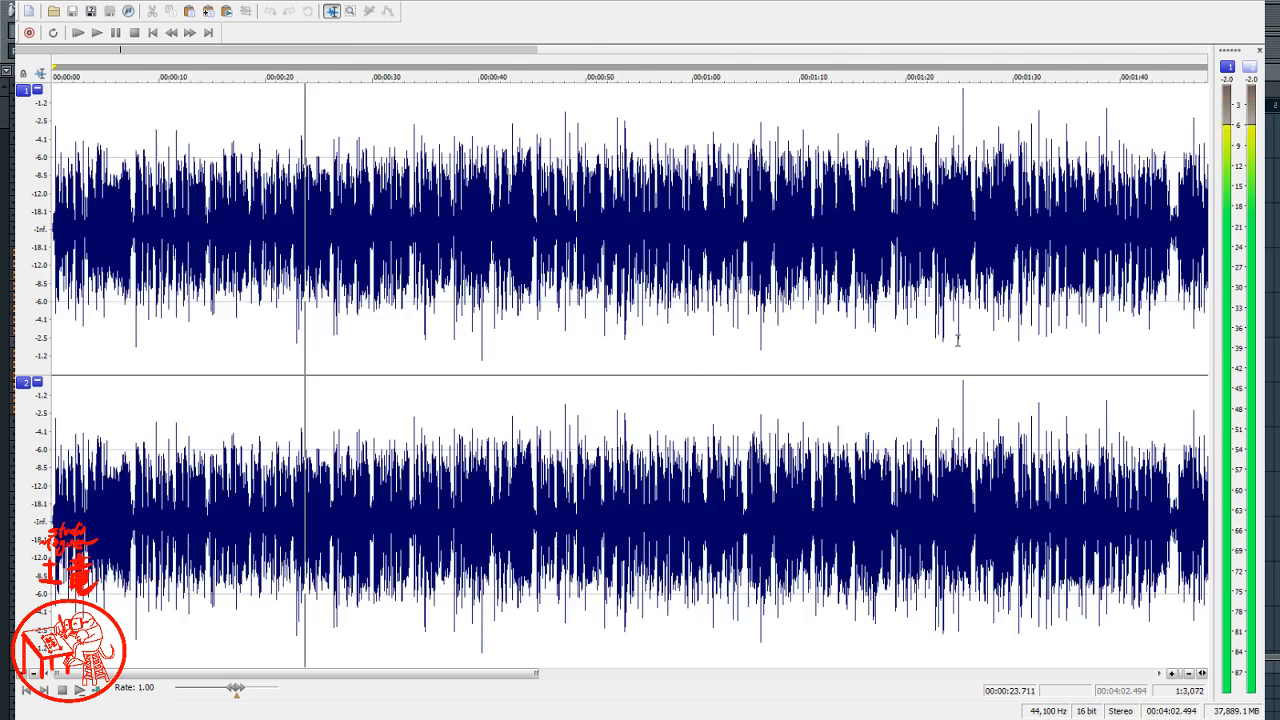
left_click(638, 312)
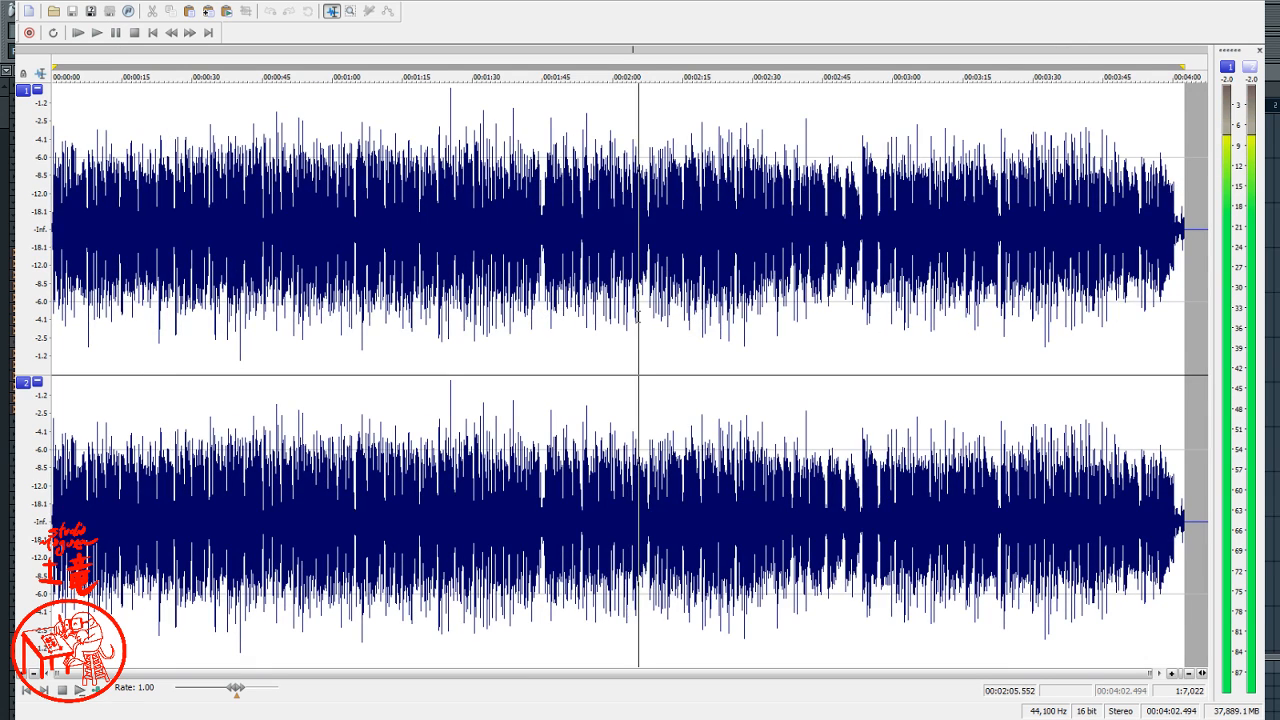
left_click(699, 312)
left_click(818, 312)
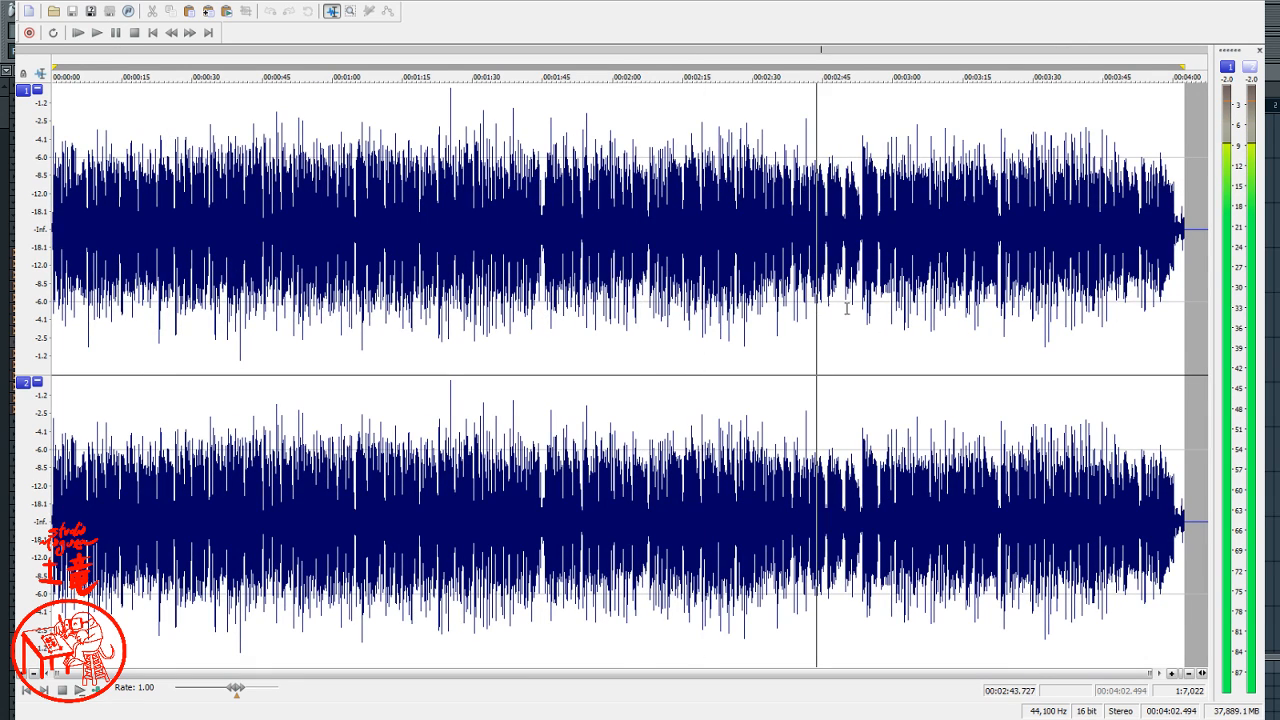
left_click(892, 310)
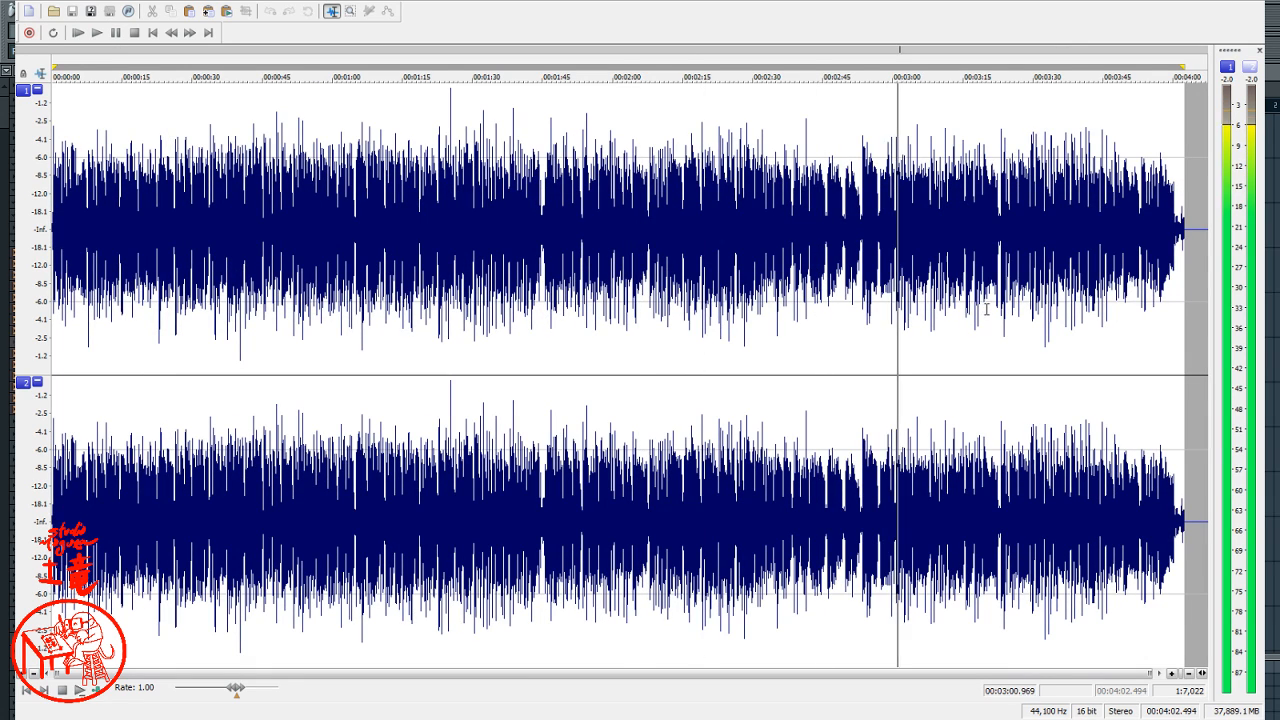
left_click(972, 308)
left_click(1007, 306)
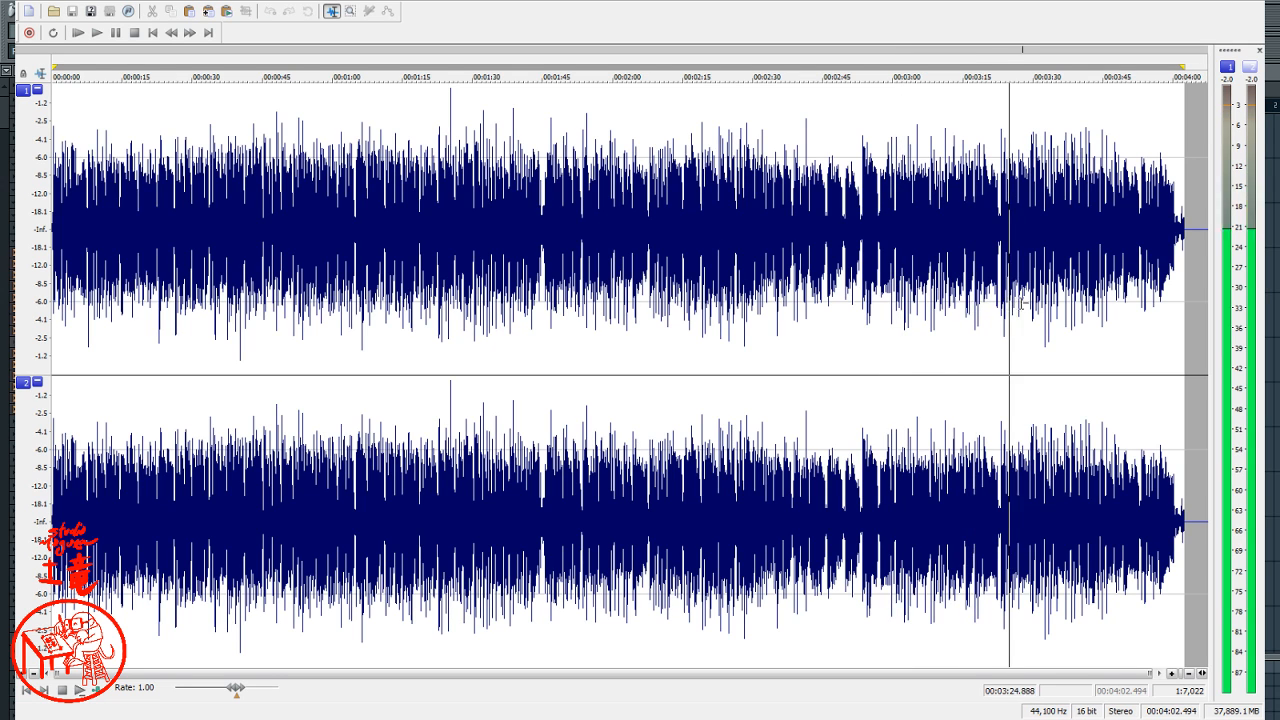
left_click(1065, 300)
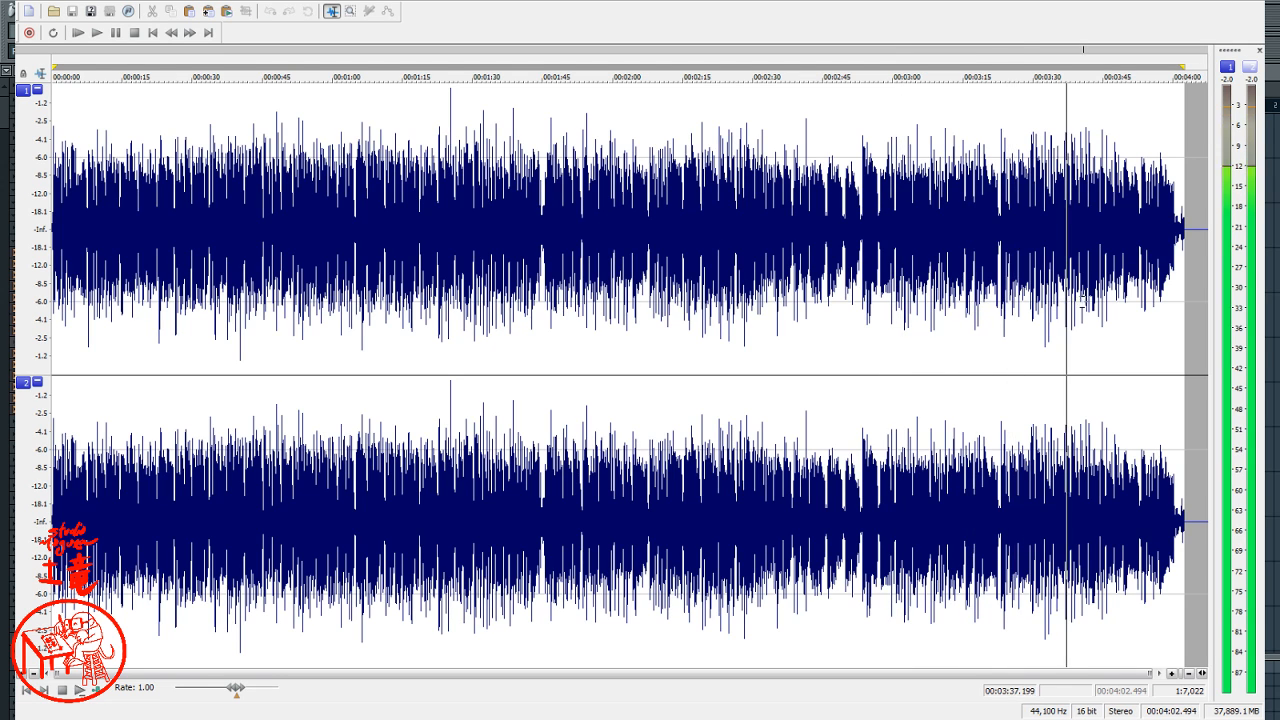
left_click(1126, 300)
left_click(1150, 298)
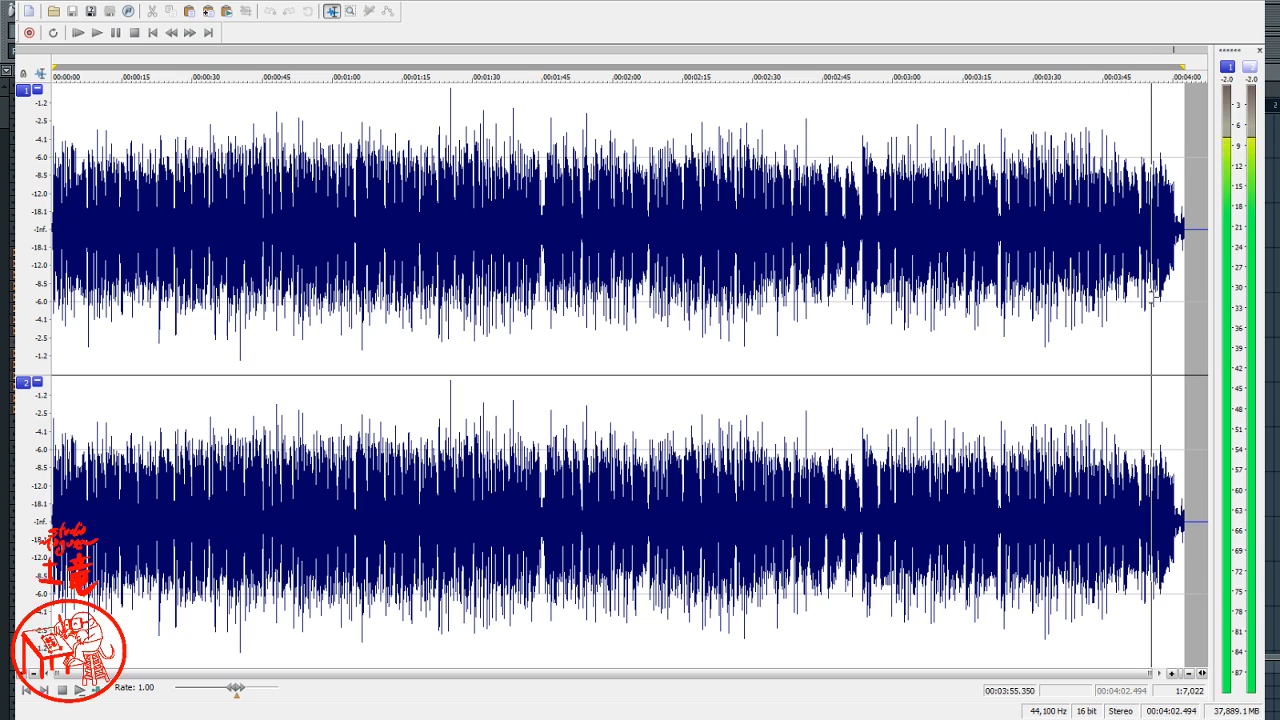
- Audition the Acapella in backward jumps from about 3:15 to about 0:18, listening for usable isolated phrases
left_click(969, 318)
left_click(933, 318)
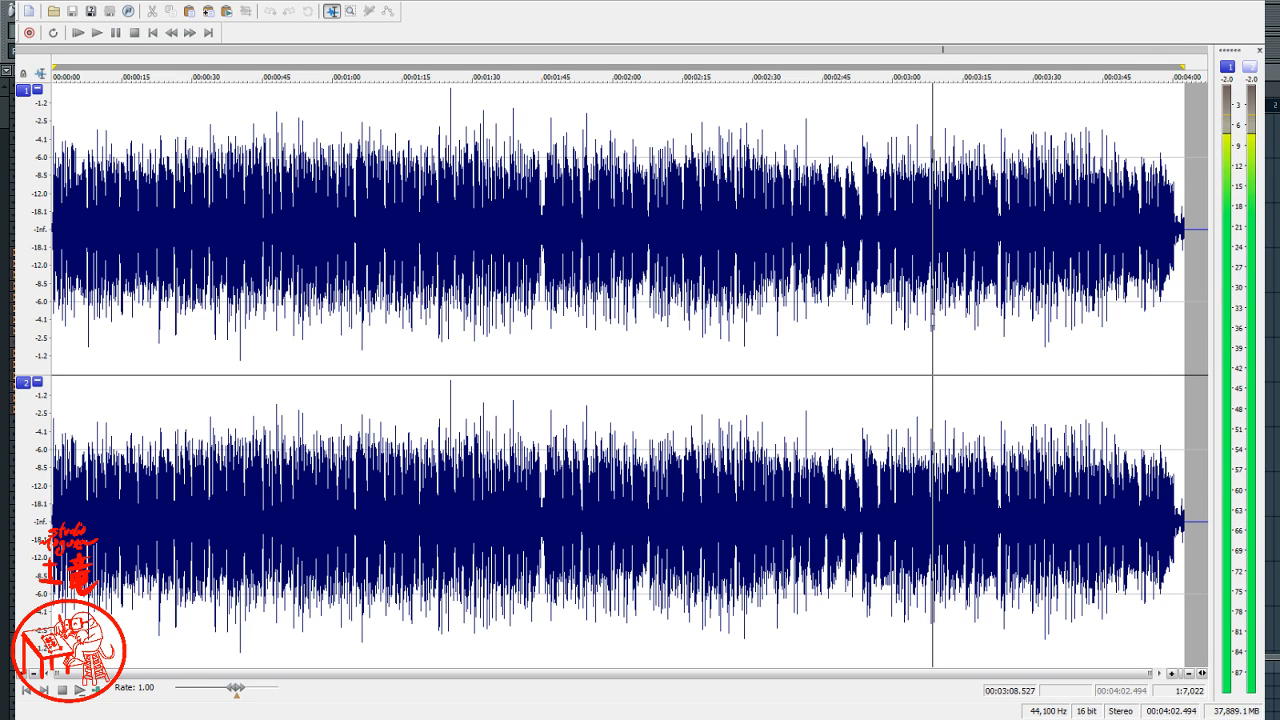
left_click(897, 318)
left_click(834, 318)
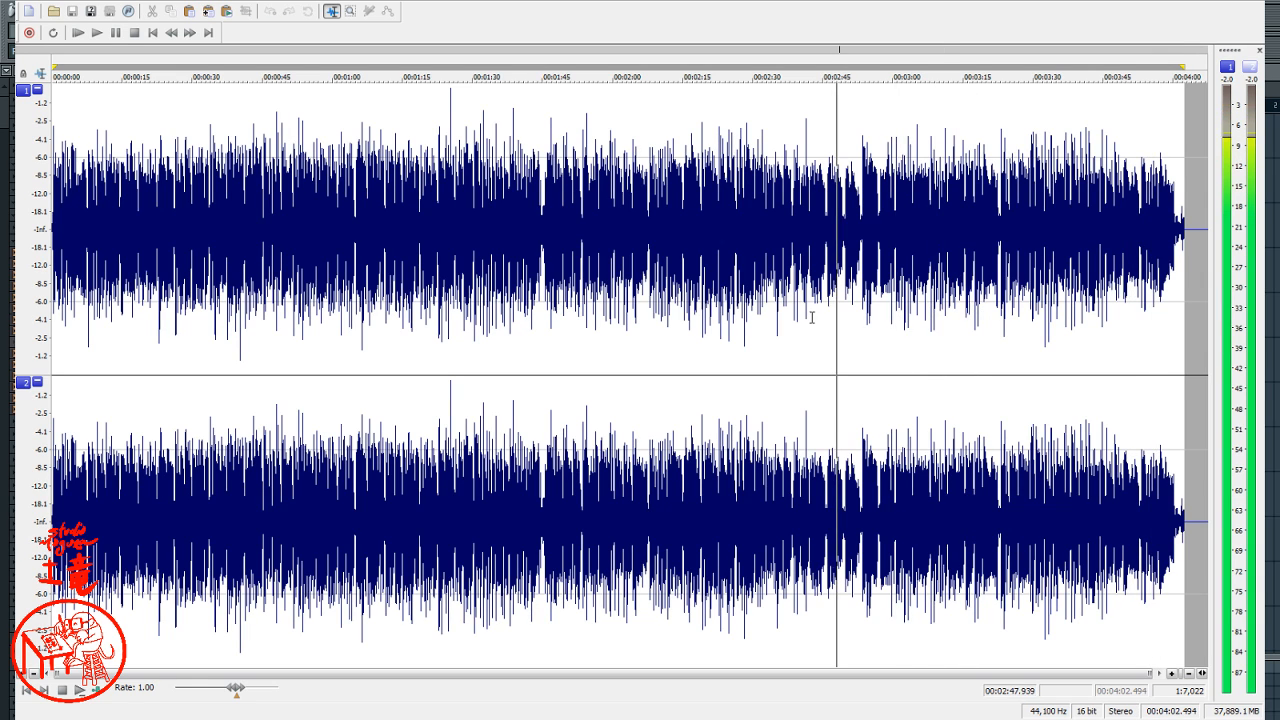
left_click(757, 333)
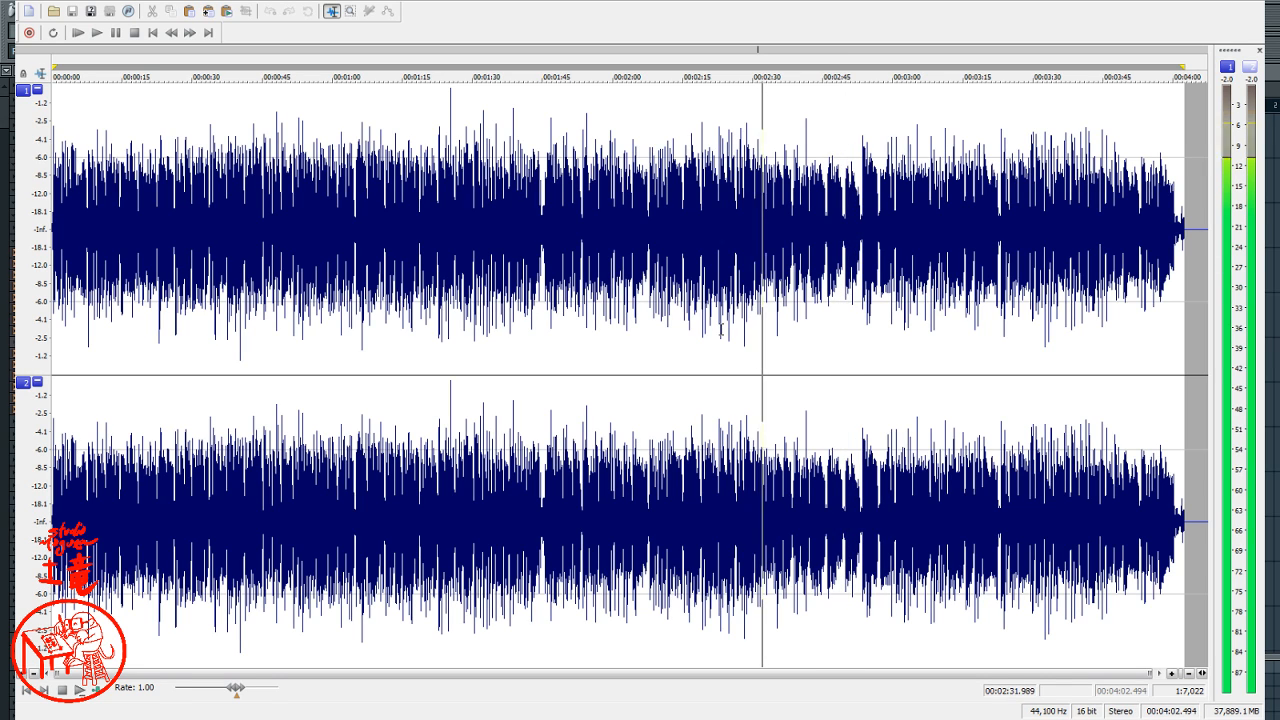
left_click(679, 317)
left_click(606, 314)
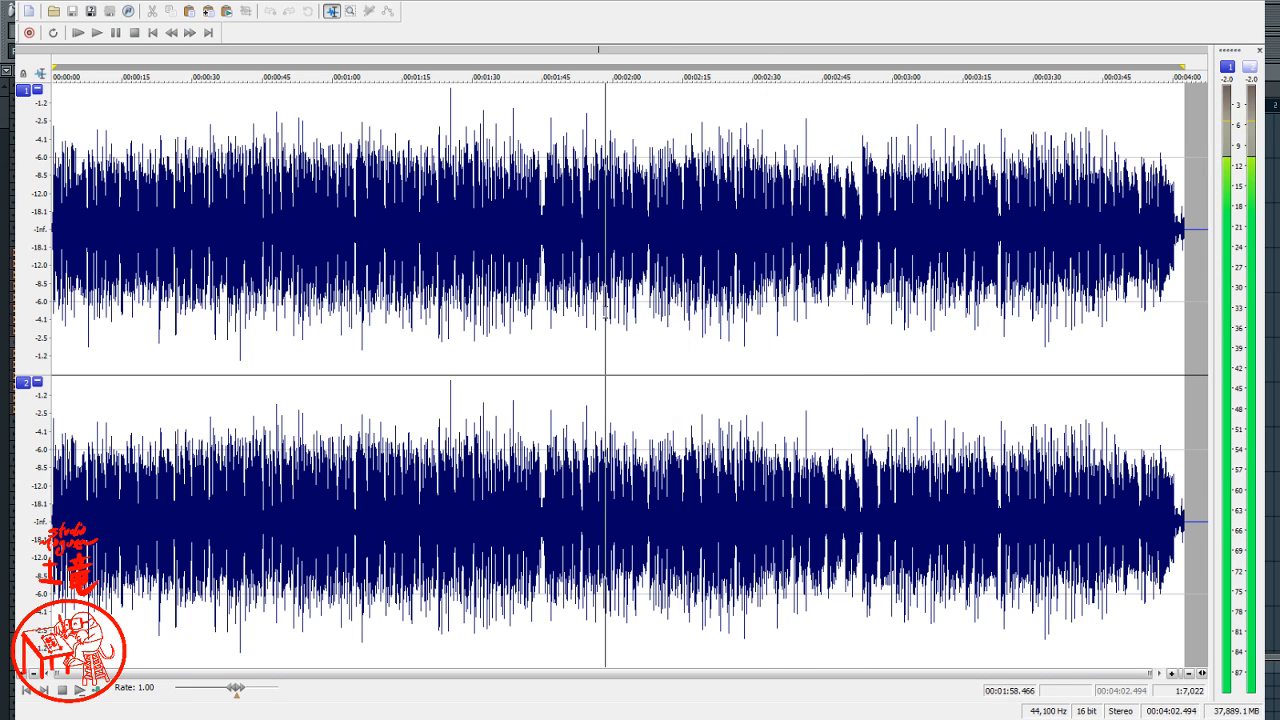
left_click(552, 319)
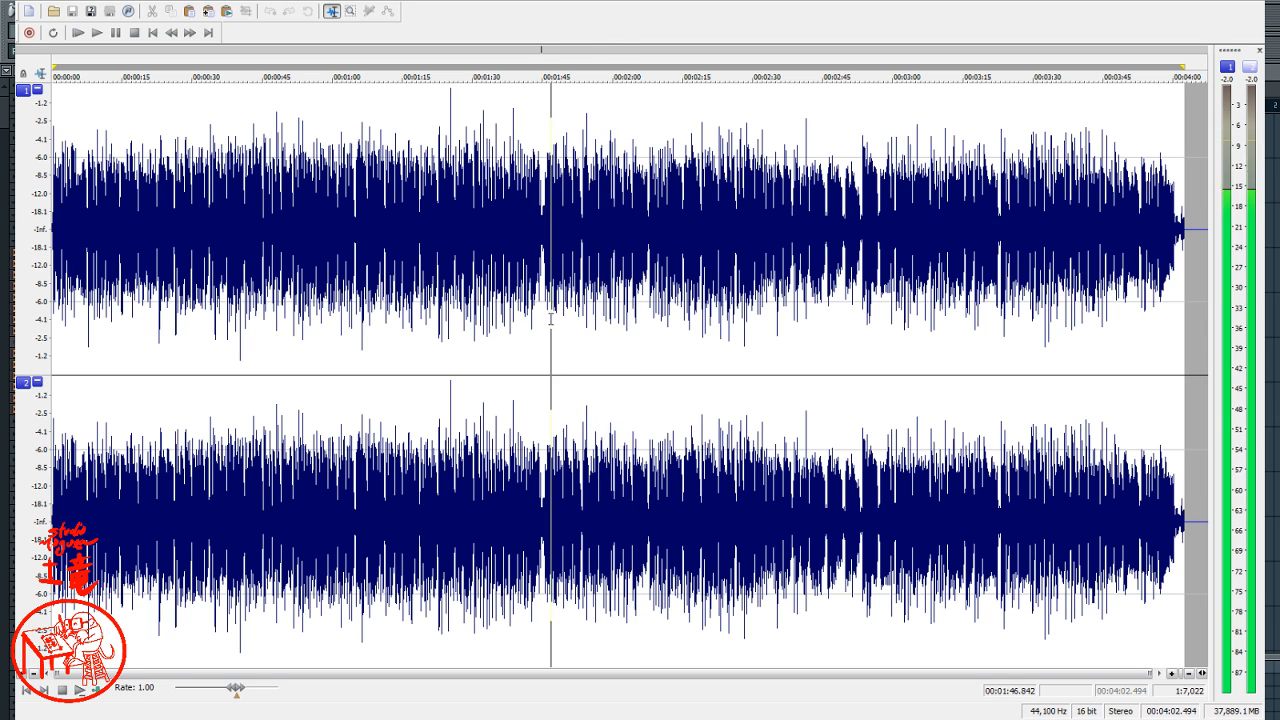
left_click(515, 322)
left_click(466, 322)
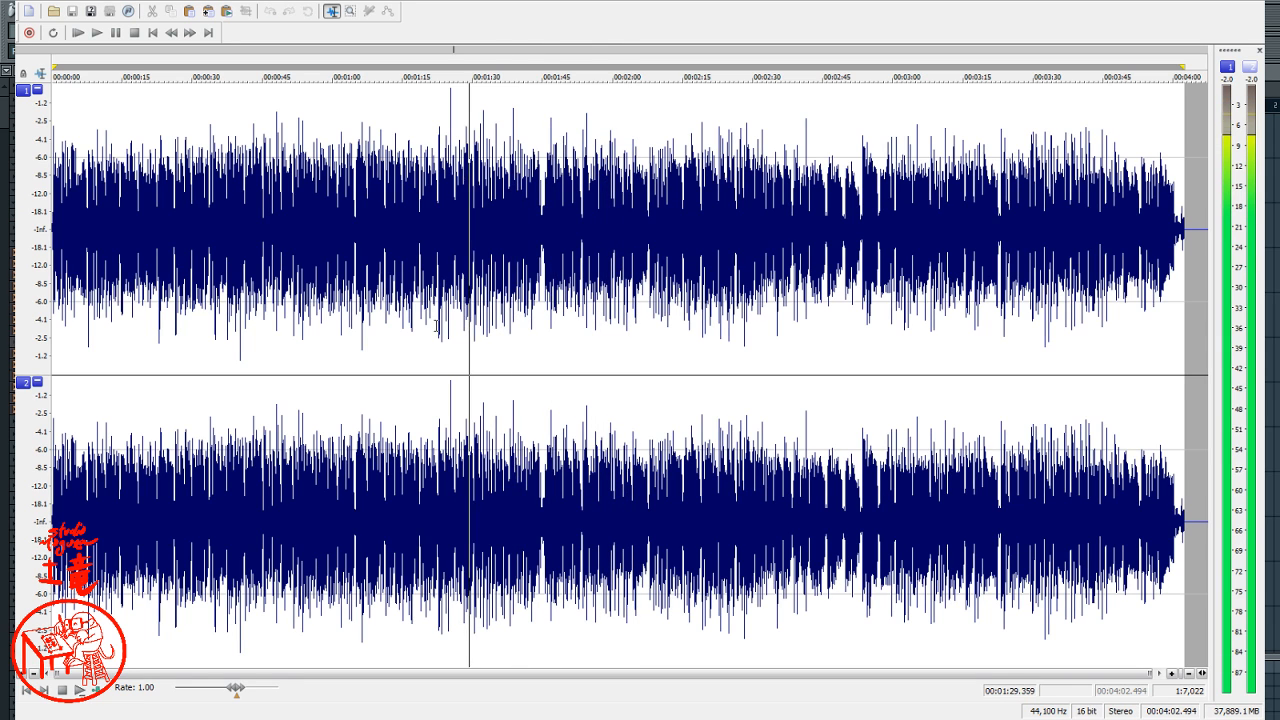
left_click(437, 330)
left_click(394, 326)
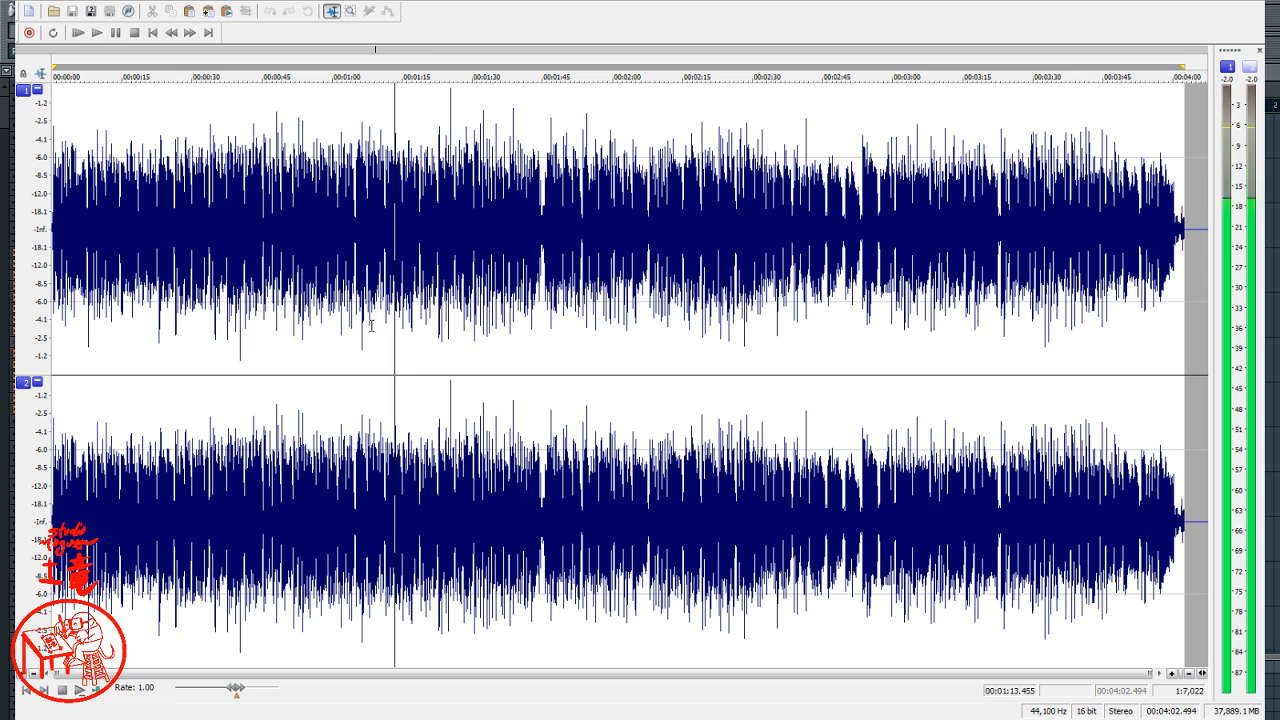
left_click(365, 325)
left_click(326, 327)
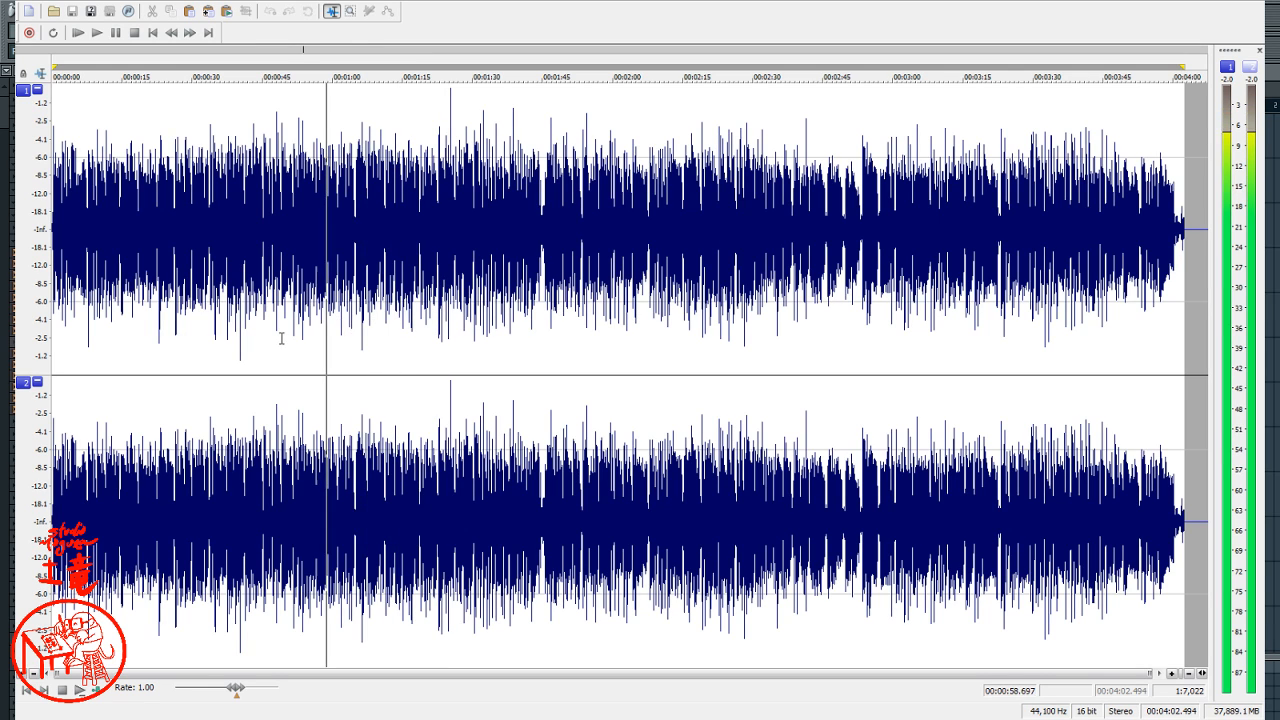
left_click(282, 339)
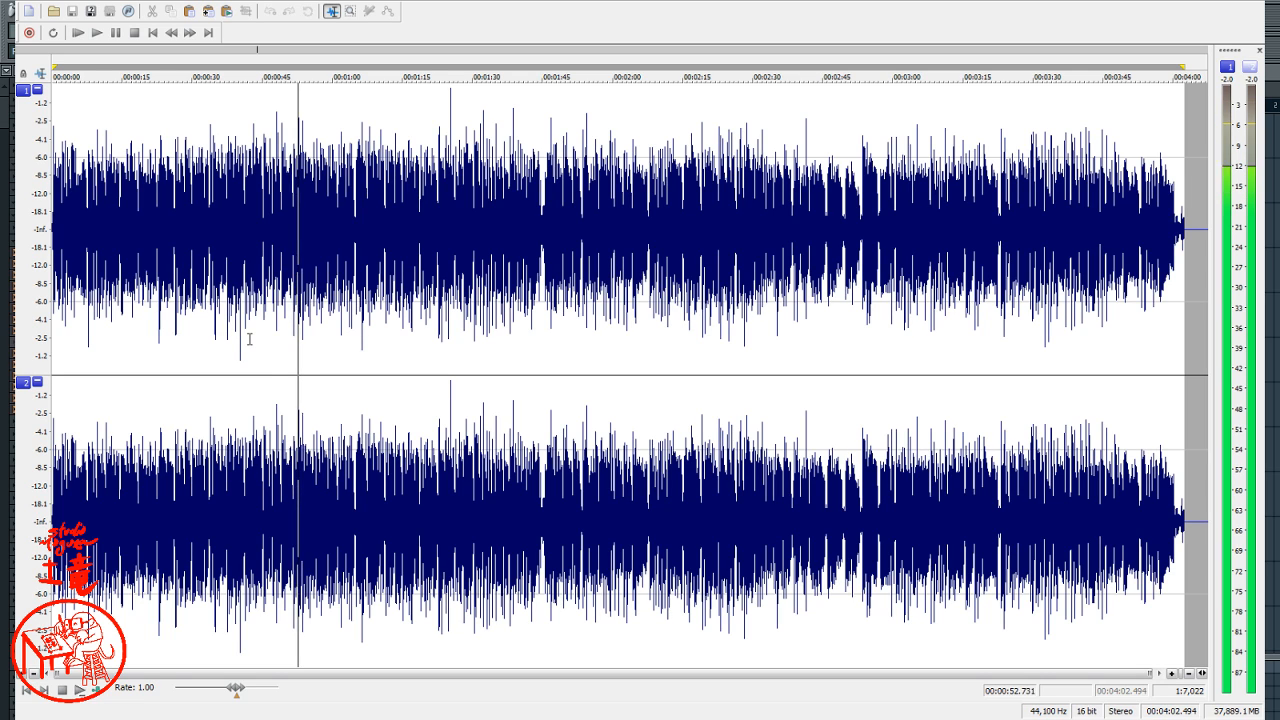
left_click(226, 336)
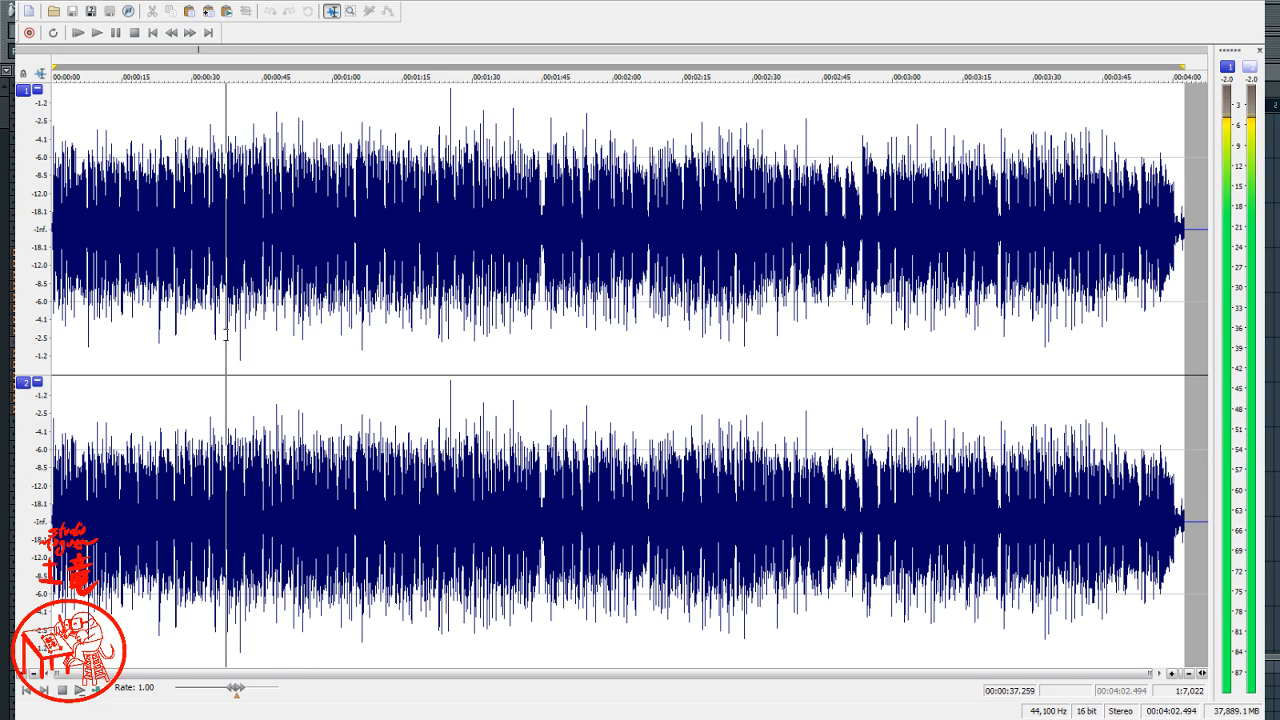
left_click(177, 333)
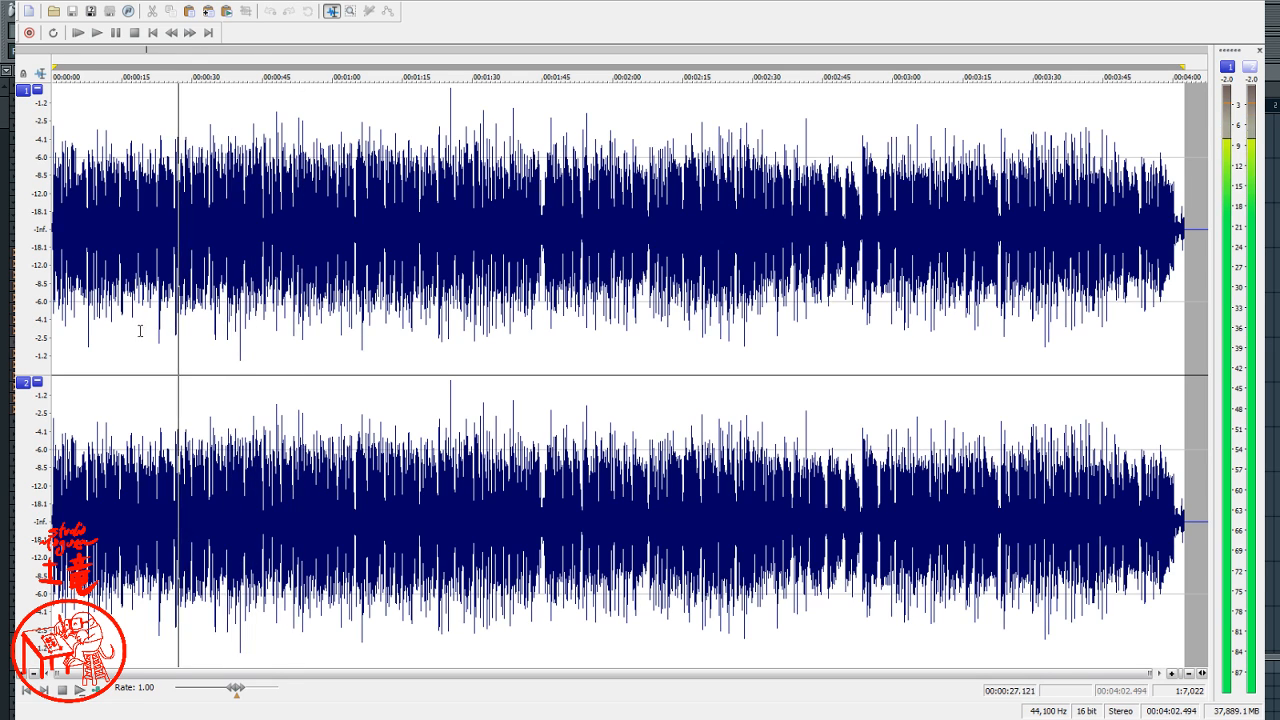
left_click(137, 331)
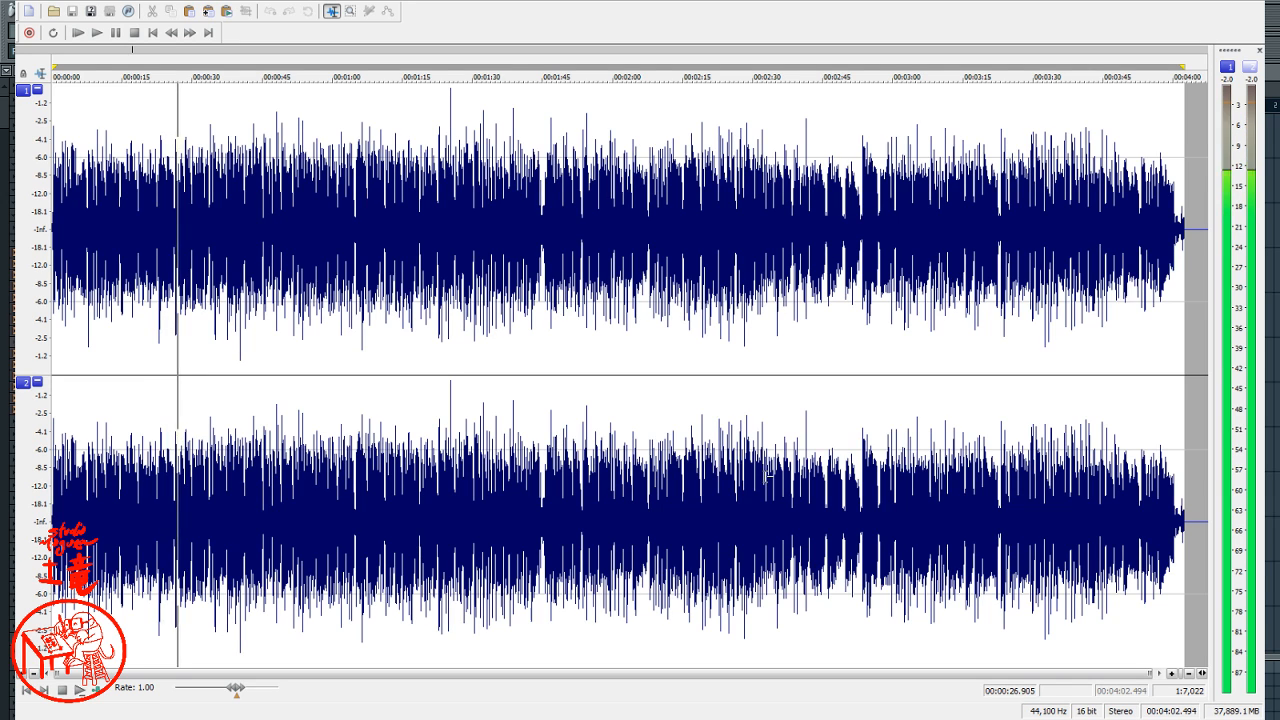
- Spot-check the Acapella around 2:20, 2:56 and 2:13, and stop playback
left_click(712, 498)
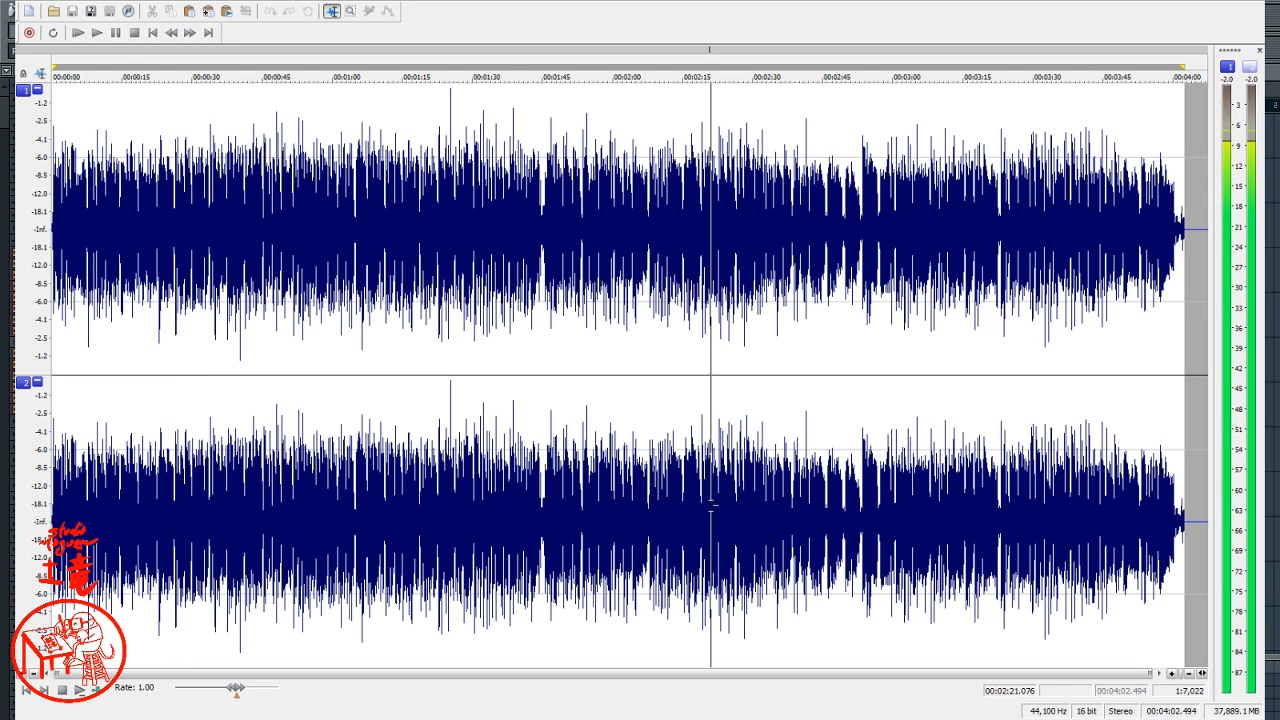
left_click(872, 322)
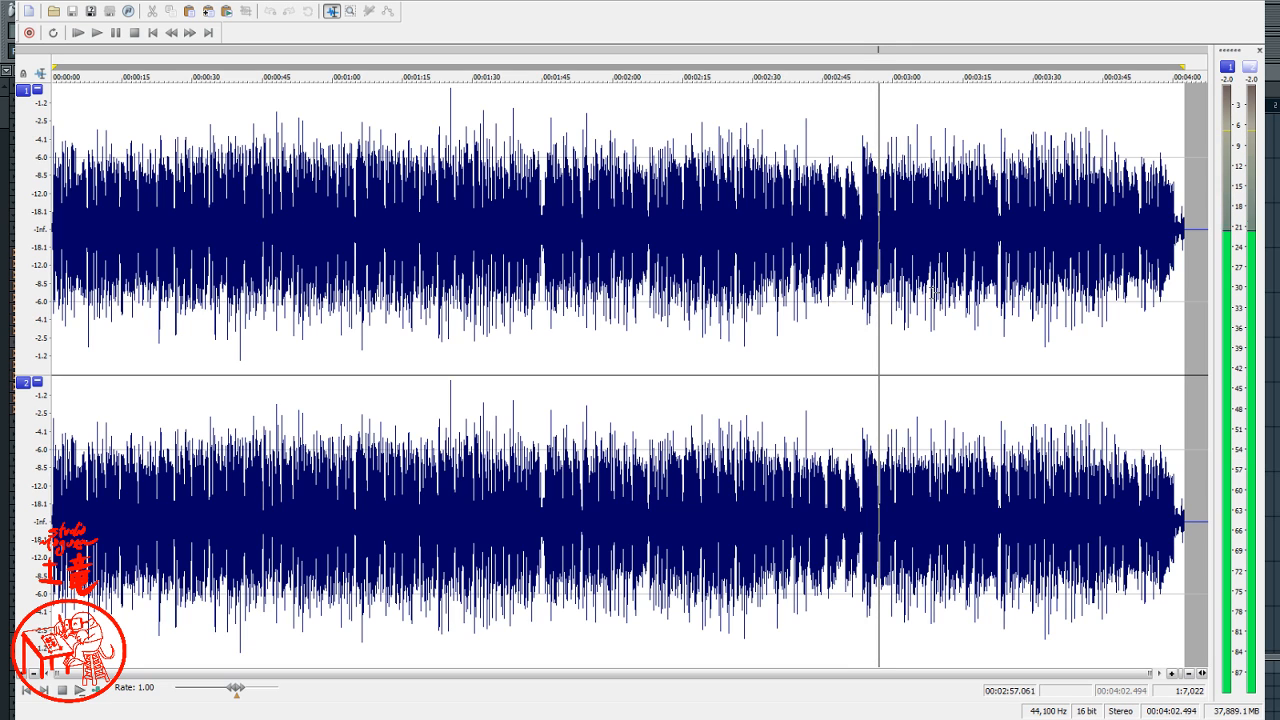
left_click(678, 288)
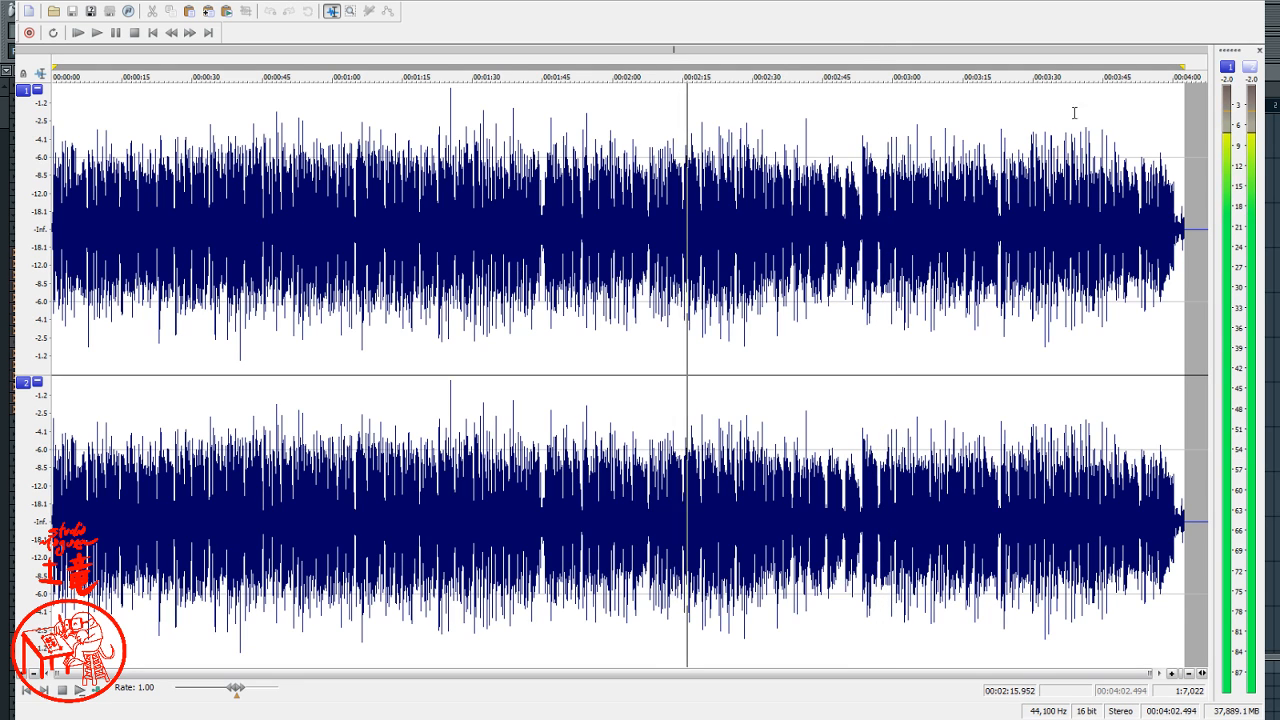
key("space")
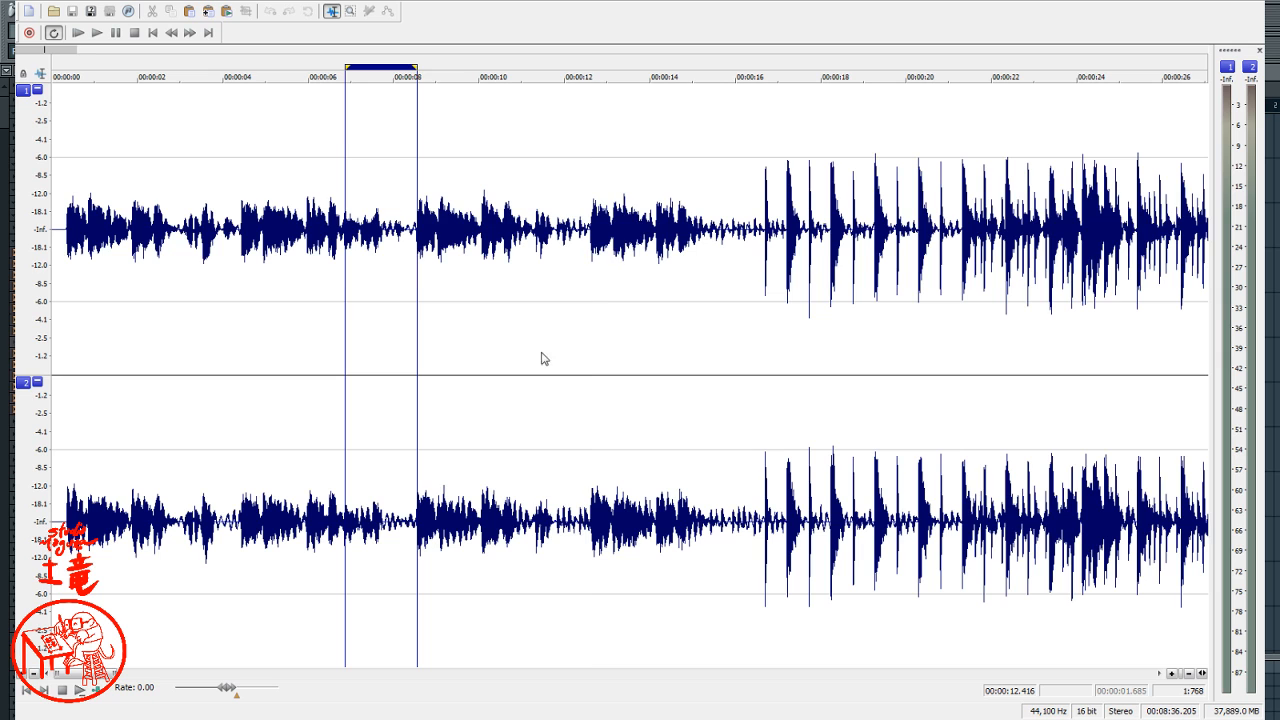
- Play the Extended Remix intro and select the short phrase from about 11.28 s to 12.61 s, stopping playback
key("ctrl+a")
left_click(328, 352)
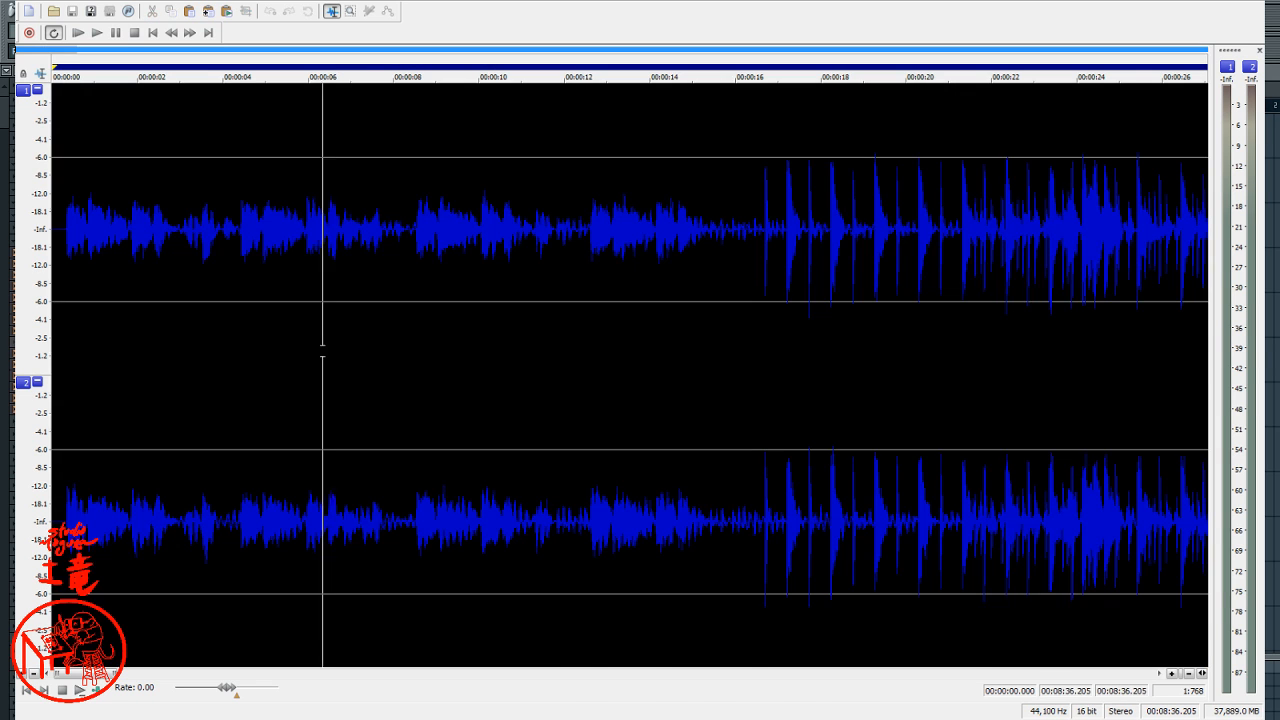
key("space")
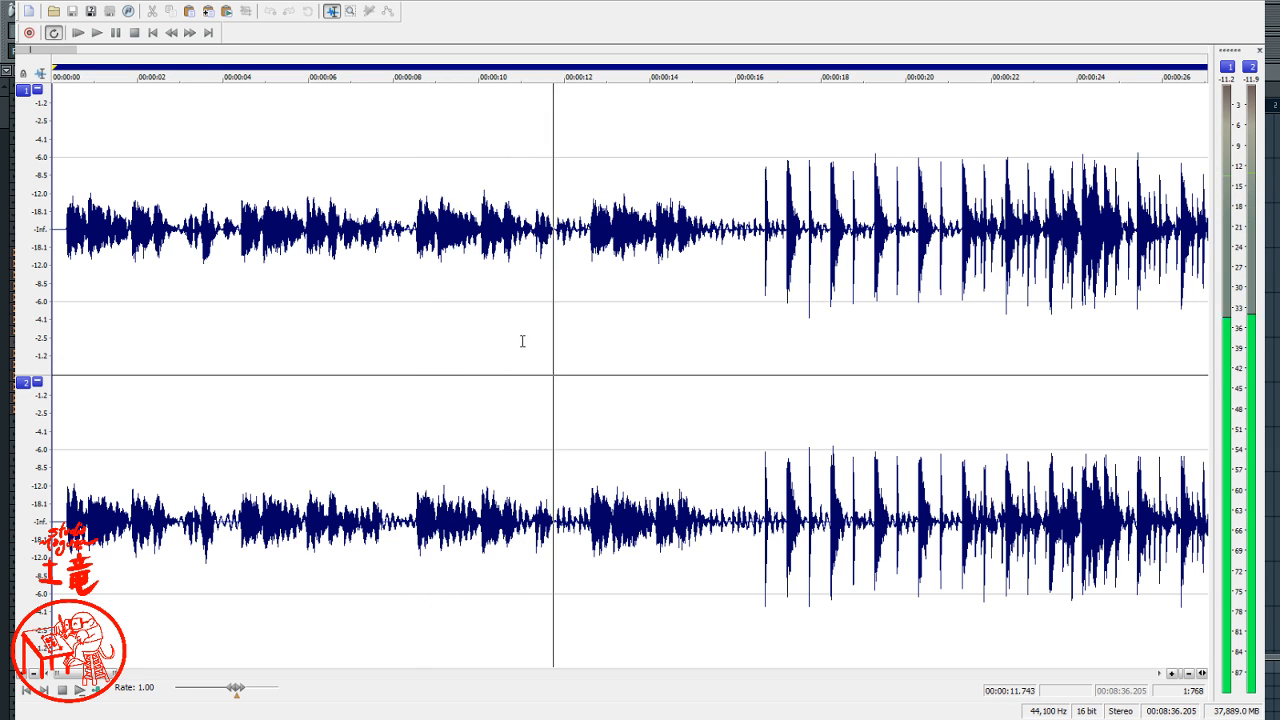
left_click_drag(534, 262, 591, 478)
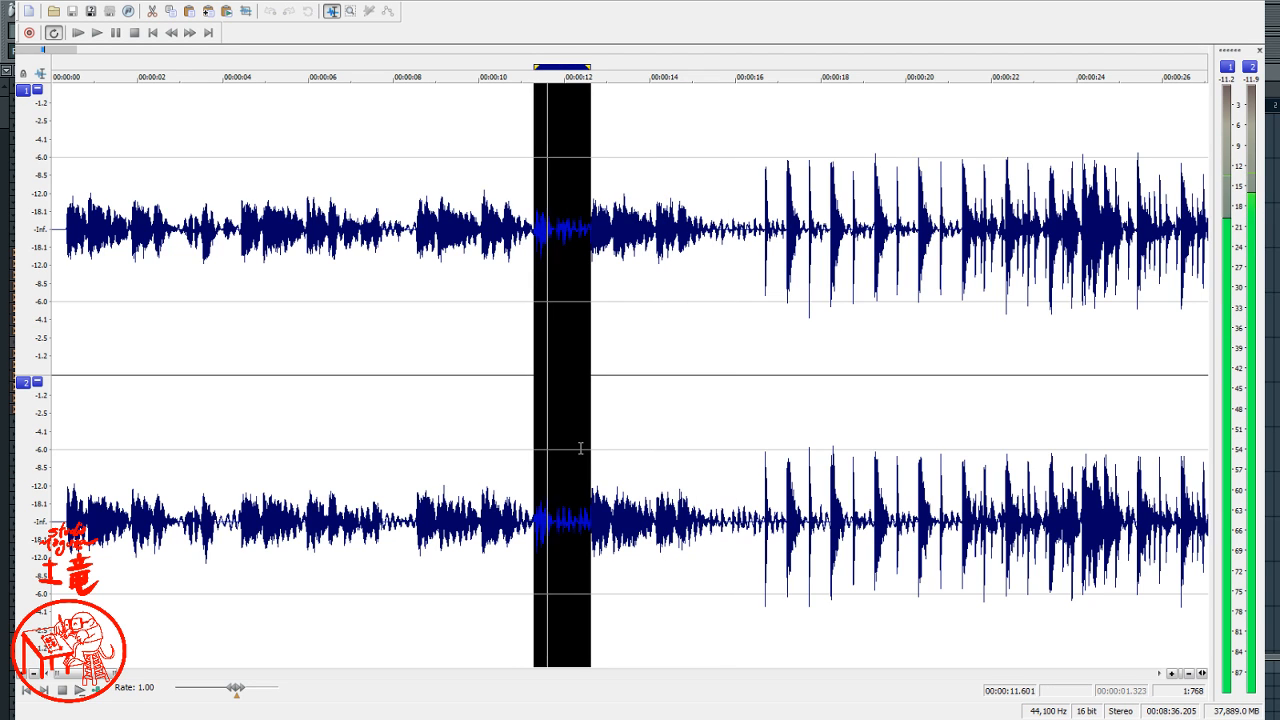
key("space")
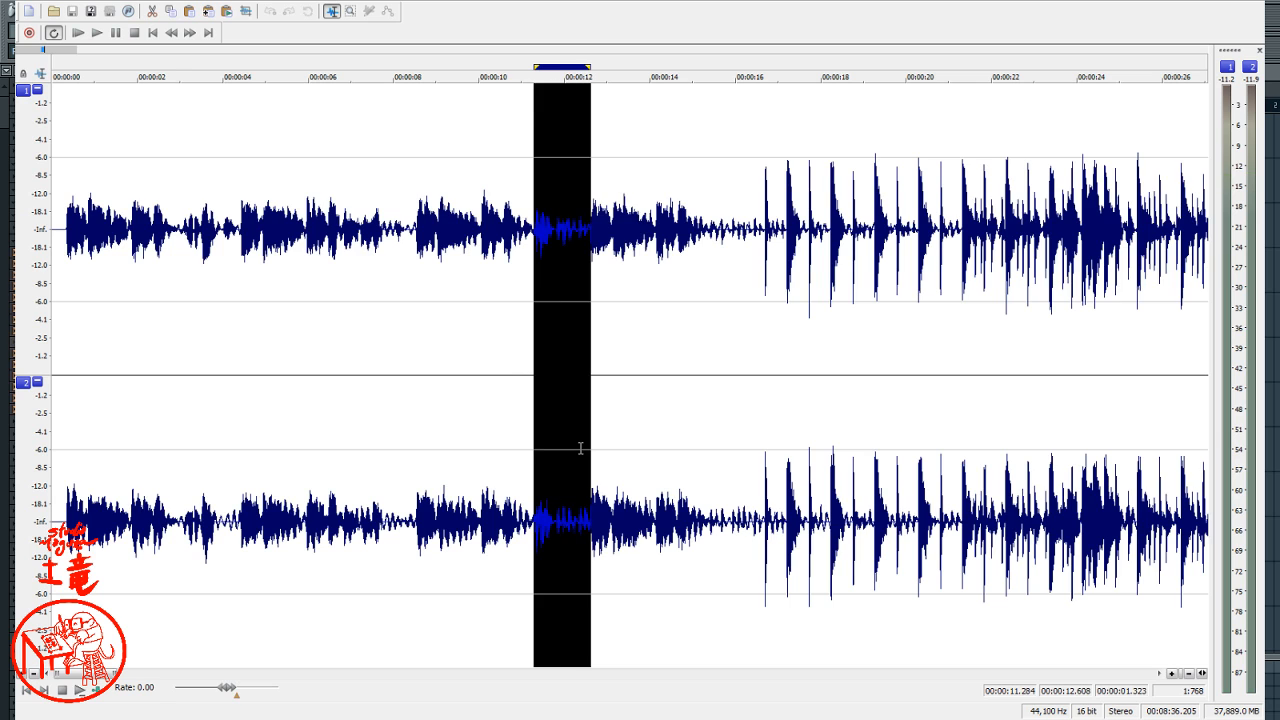
- Loop the selected phrase and fine-tune its start to about 11.29 s, making the selection 1.313 s long
scroll(550, 369, "up", 5)
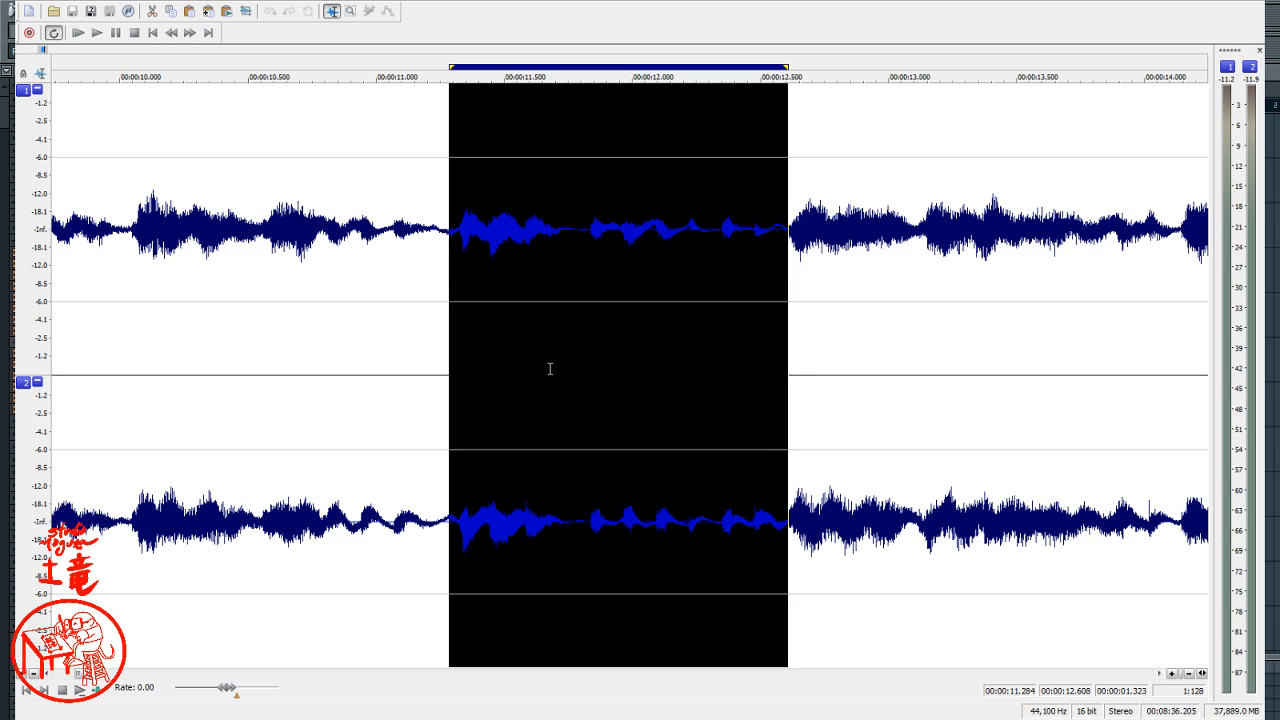
scroll(434, 318, "up", 1)
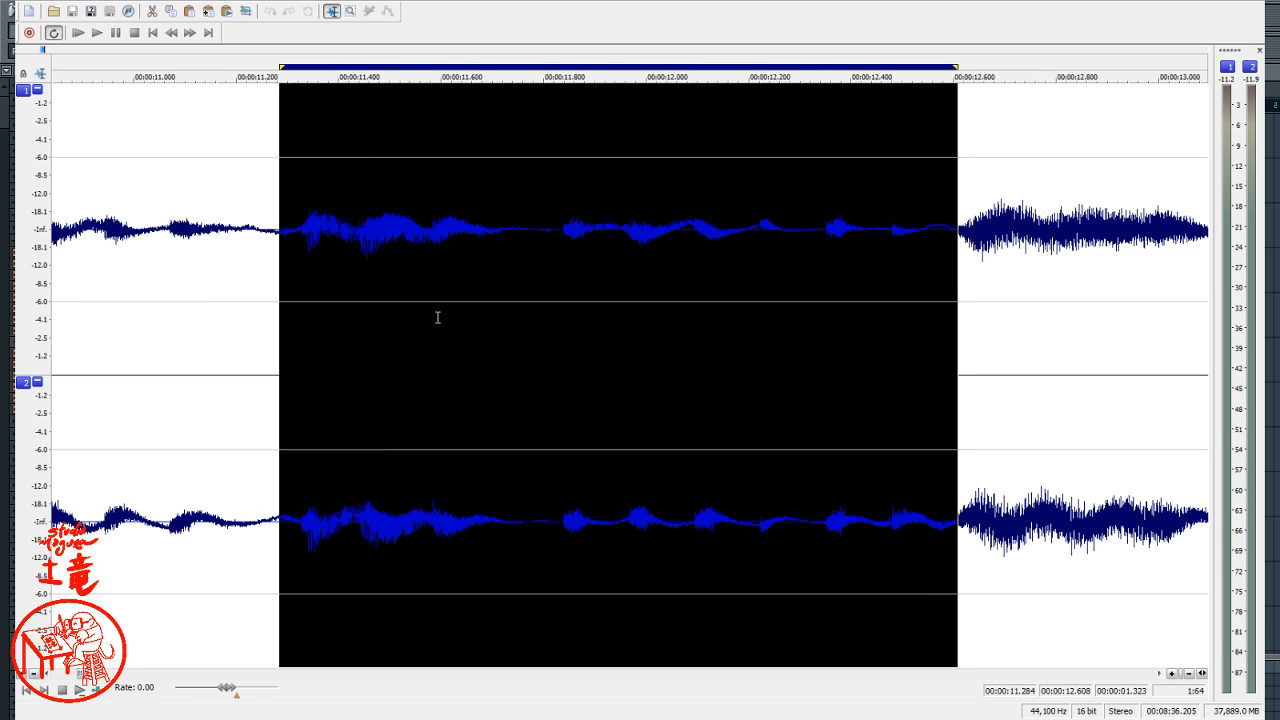
left_click_drag(282, 377, 296, 402)
key("space")
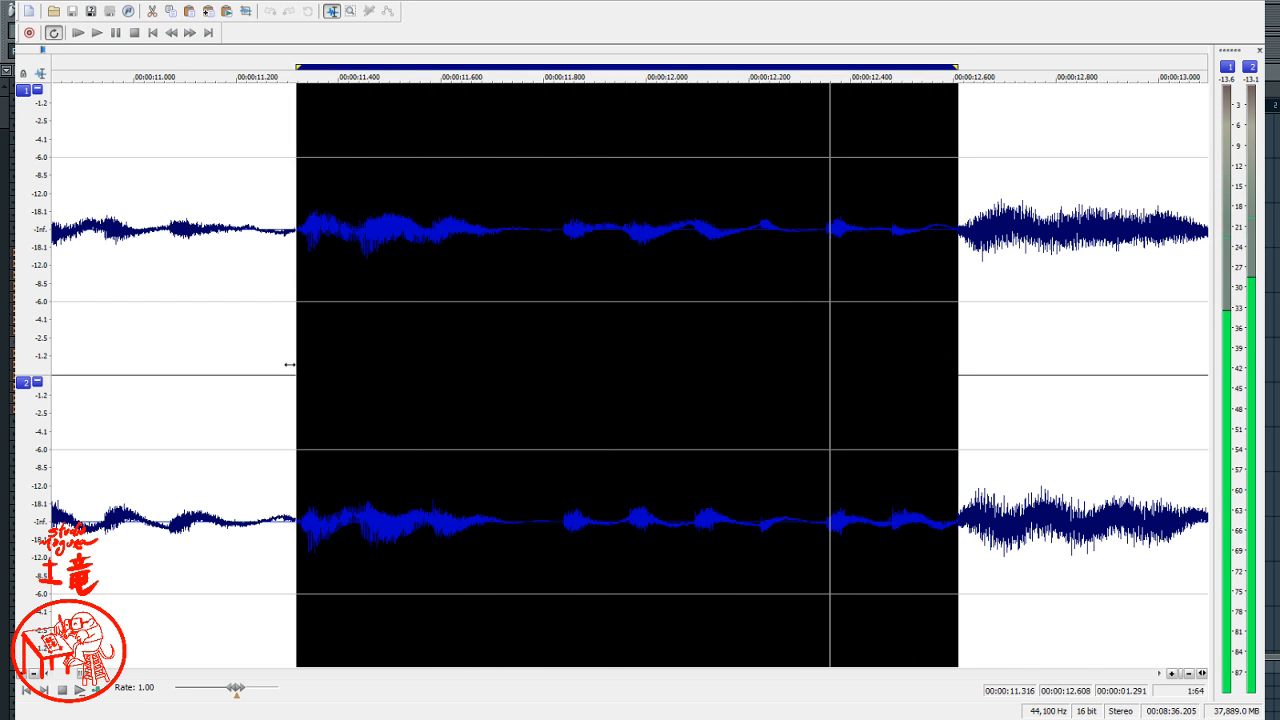
left_click_drag(295, 367, 284, 428)
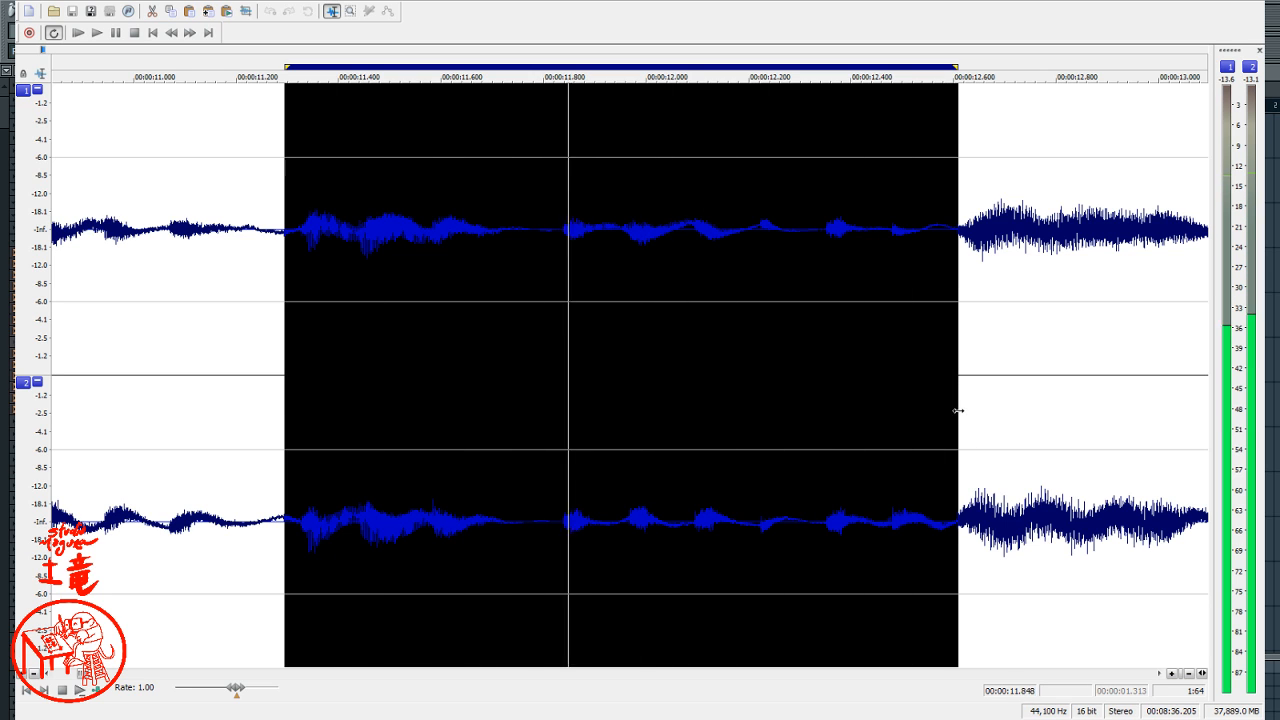
- Try end points giving 0.544 s and 1.664 s, and set the looped selection's end to about 12.60 s, just before the next phrase
left_click_drag(957, 410, 563, 468)
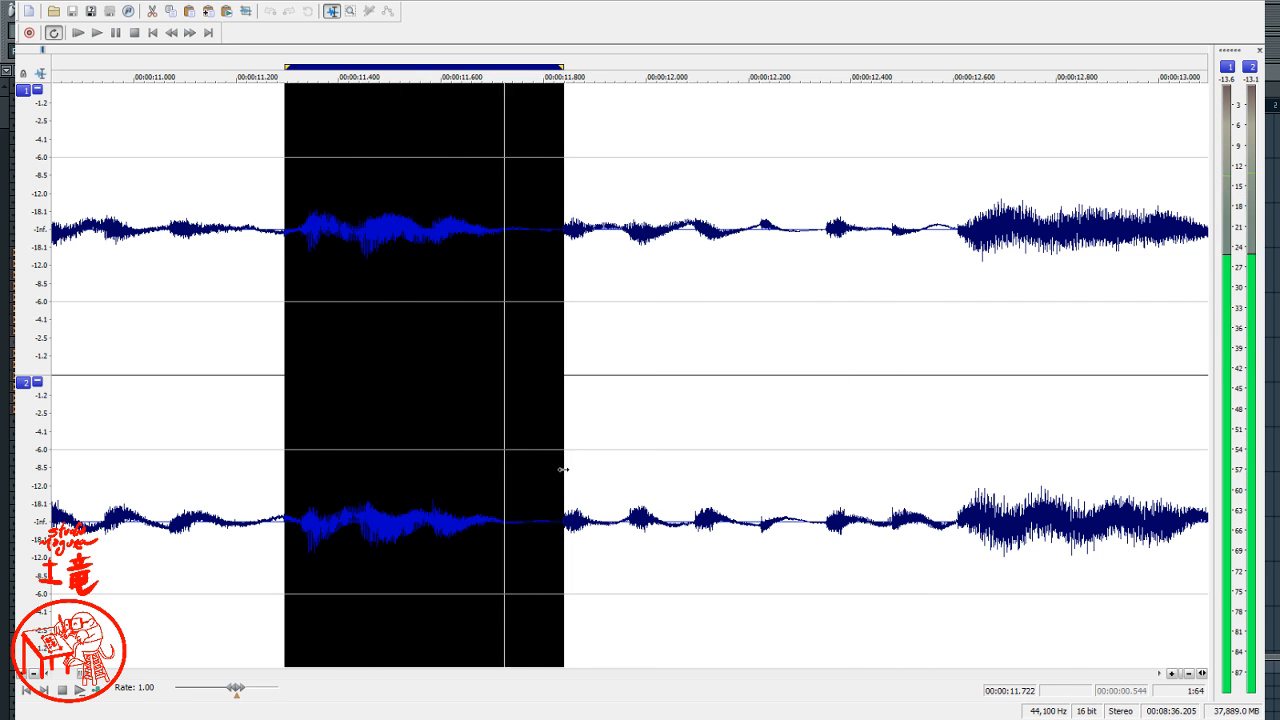
left_click_drag(560, 466, 1024, 363)
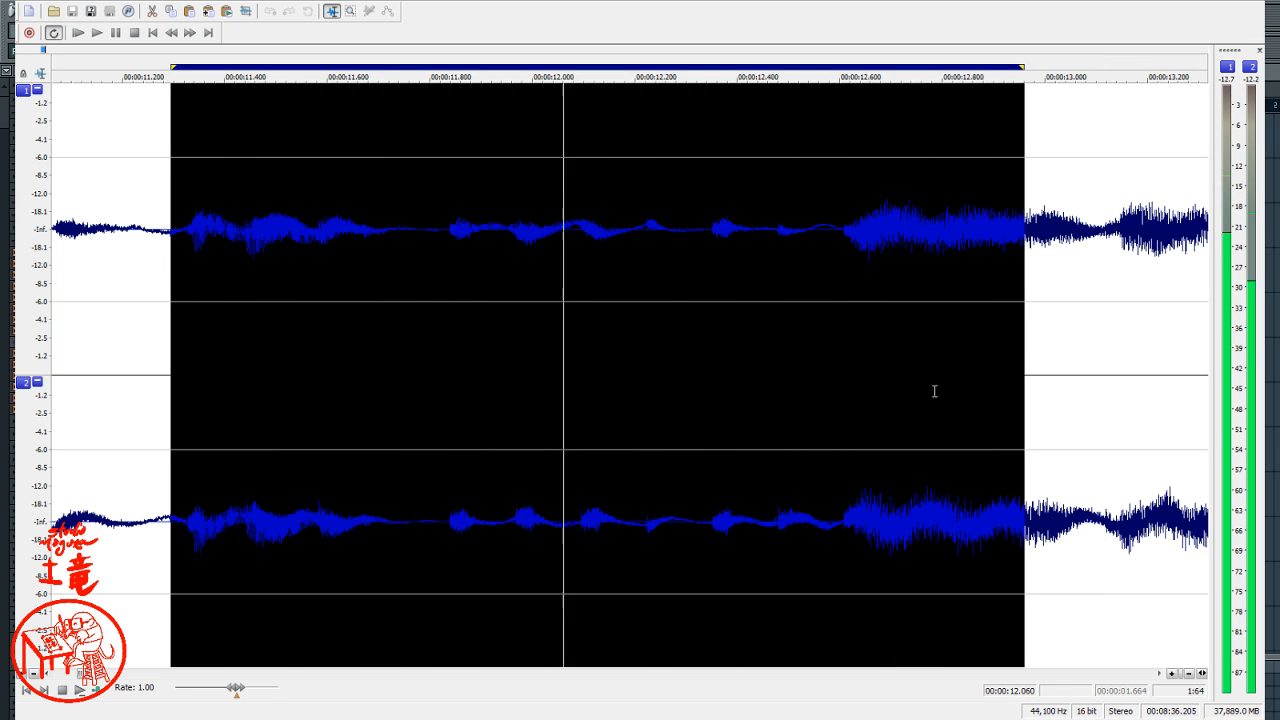
left_click_drag(1024, 375, 843, 403)
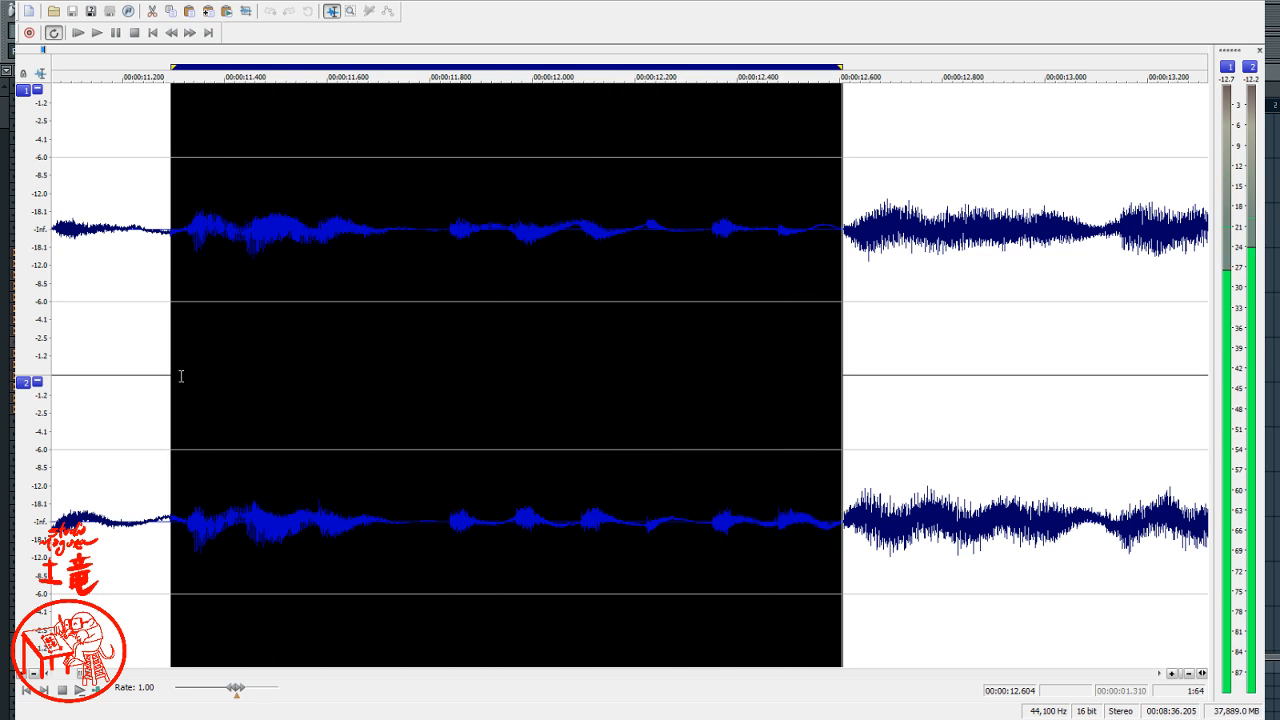
- Set the looped selection to about 11.31 s to 12.61 s, 1.297 s long, after trying slightly earlier and later starts
left_click_drag(174, 375, 846, 410)
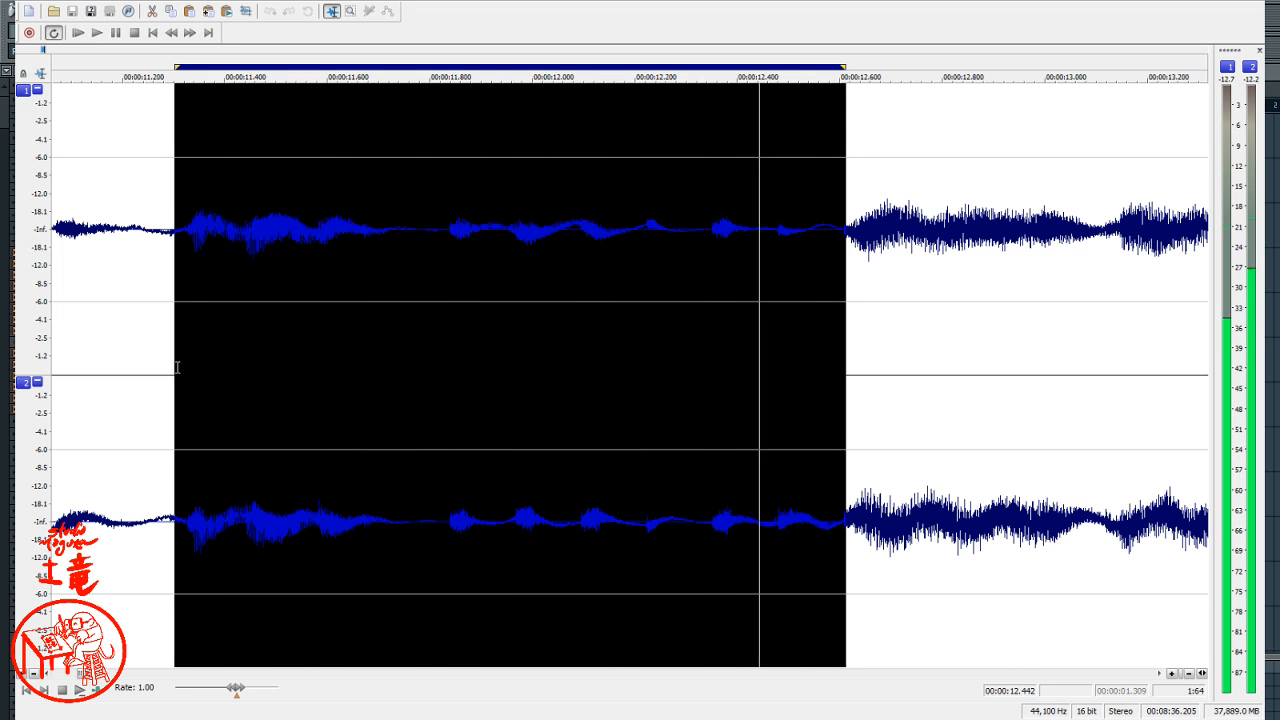
left_click_drag(176, 367, 181, 367)
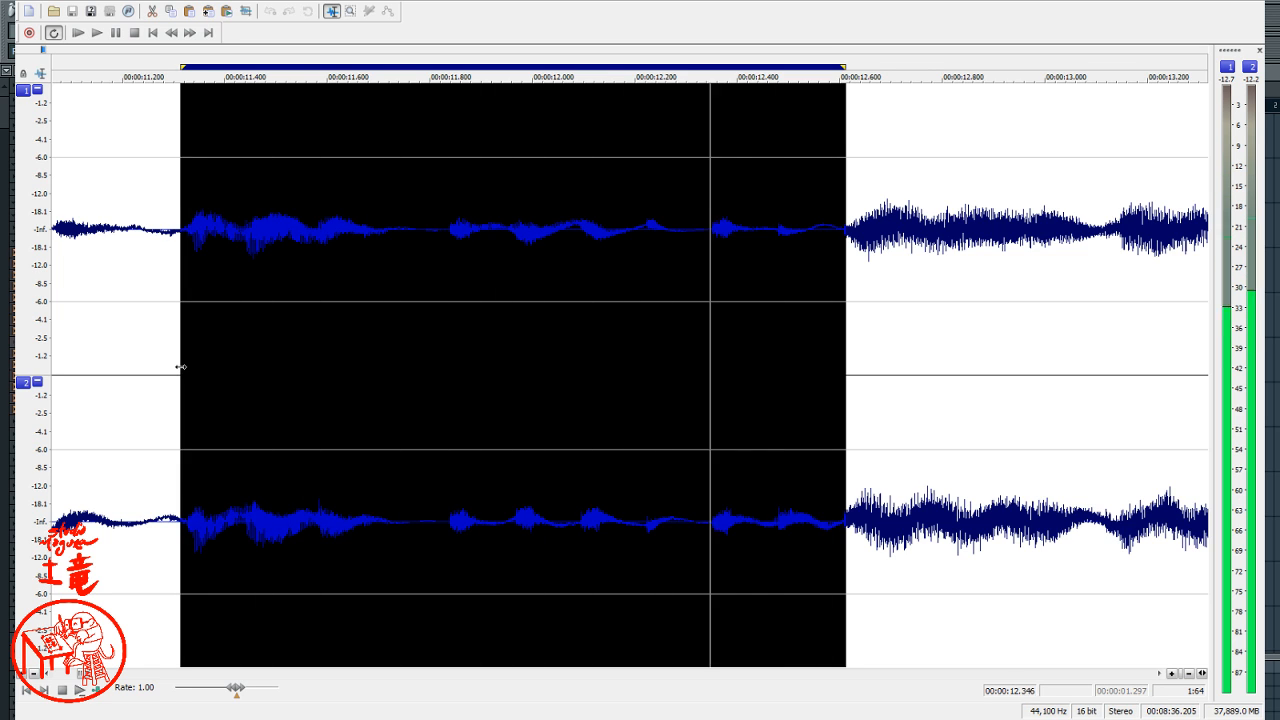
left_click_drag(181, 367, 190, 380)
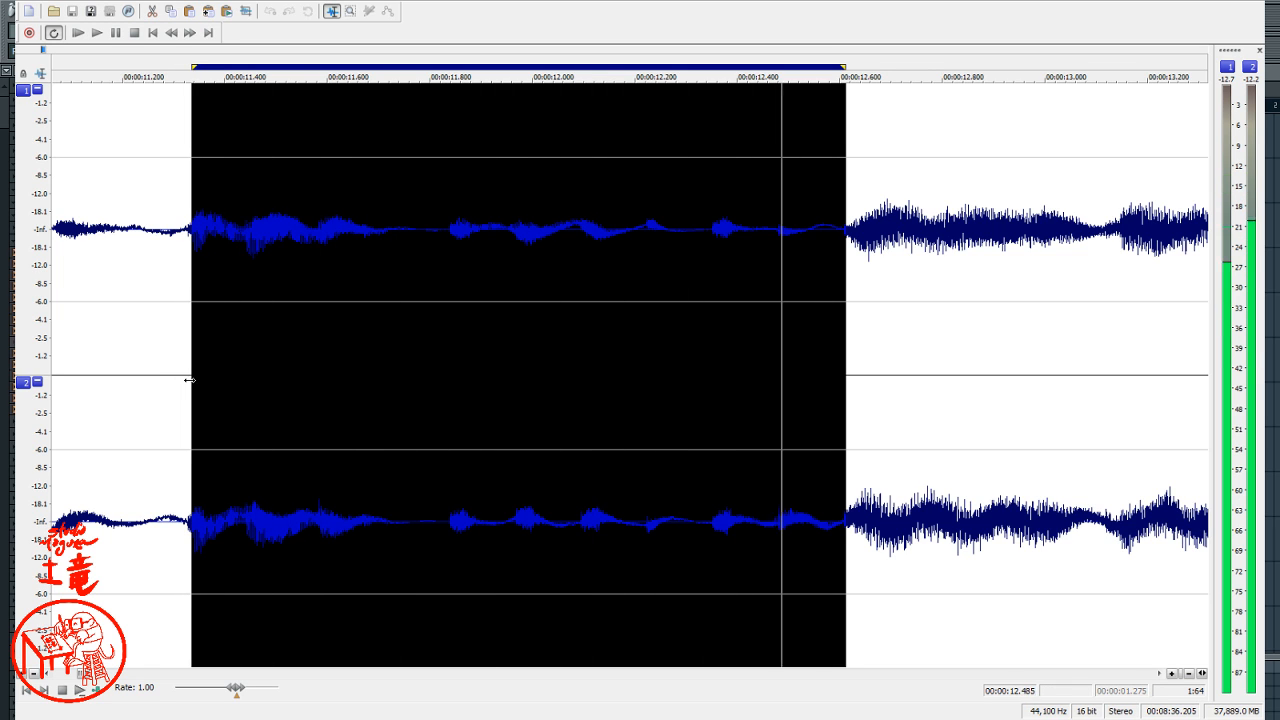
left_click_drag(189, 380, 180, 381)
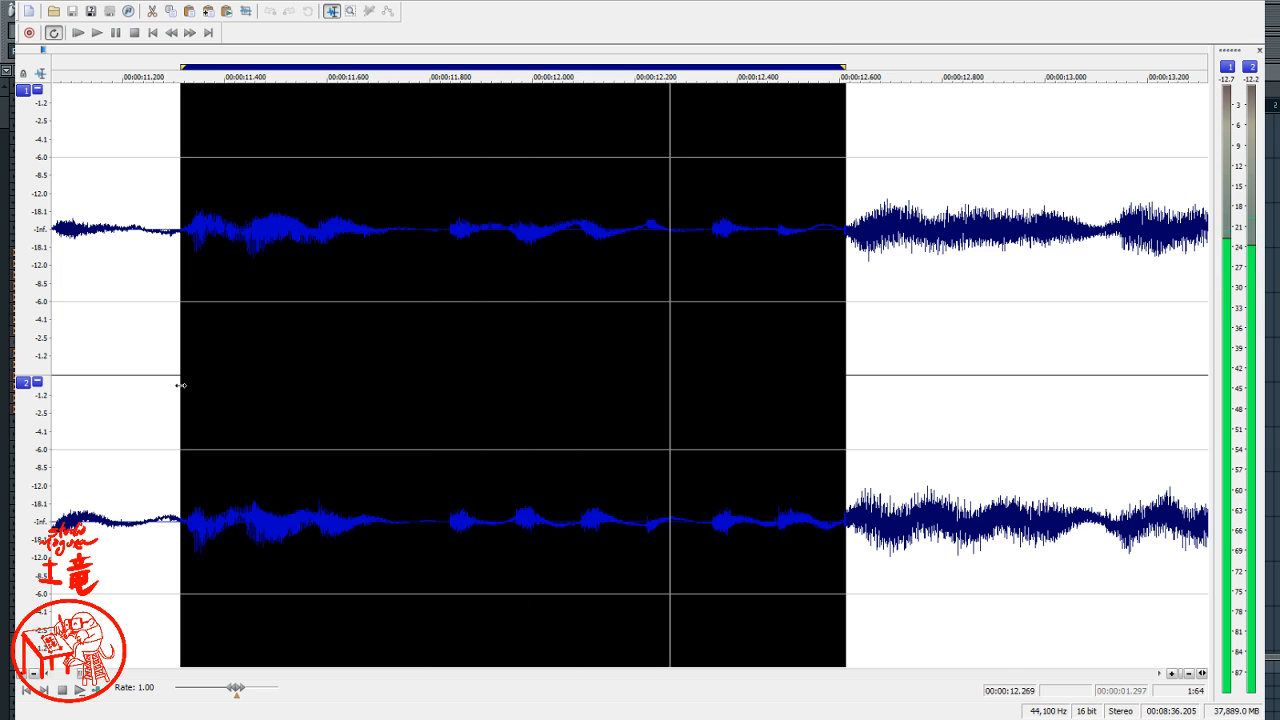
- Extend the looped selection's start back in stages to 8.579 s, making the selection 4.031 s long
left_click_drag(181, 385, 86, 435)
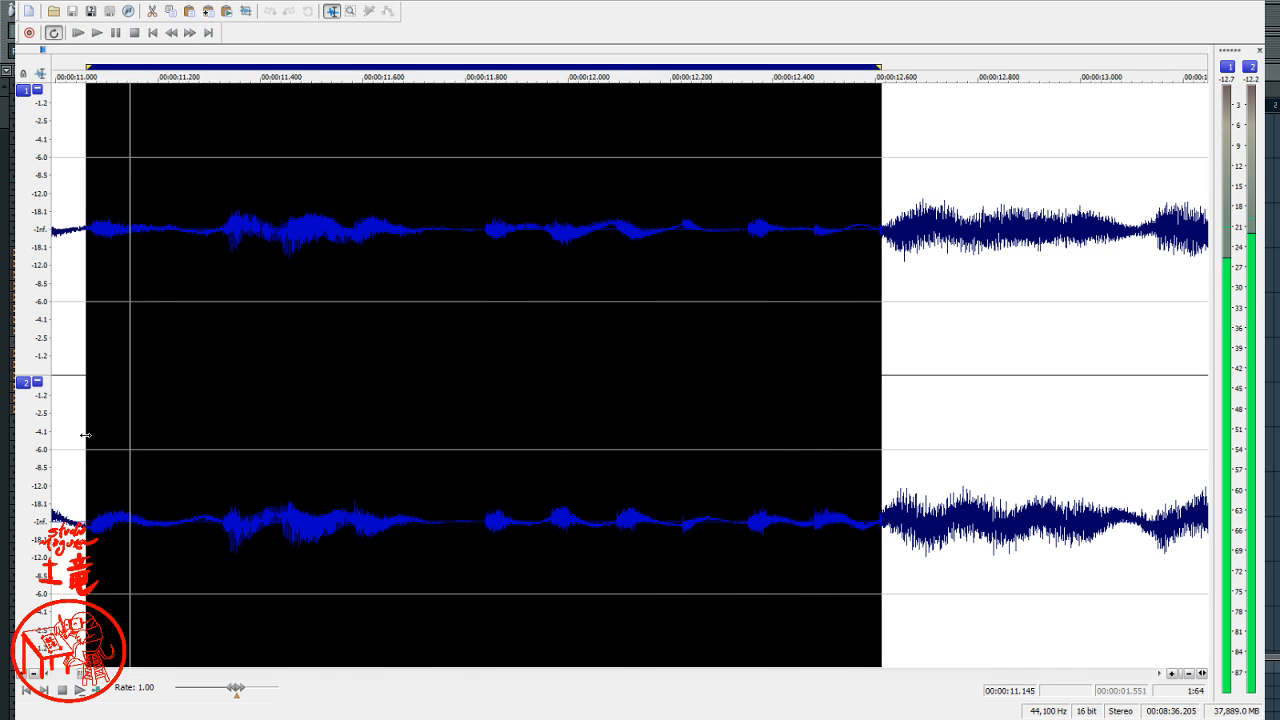
left_click_drag(86, 435, 641, 463)
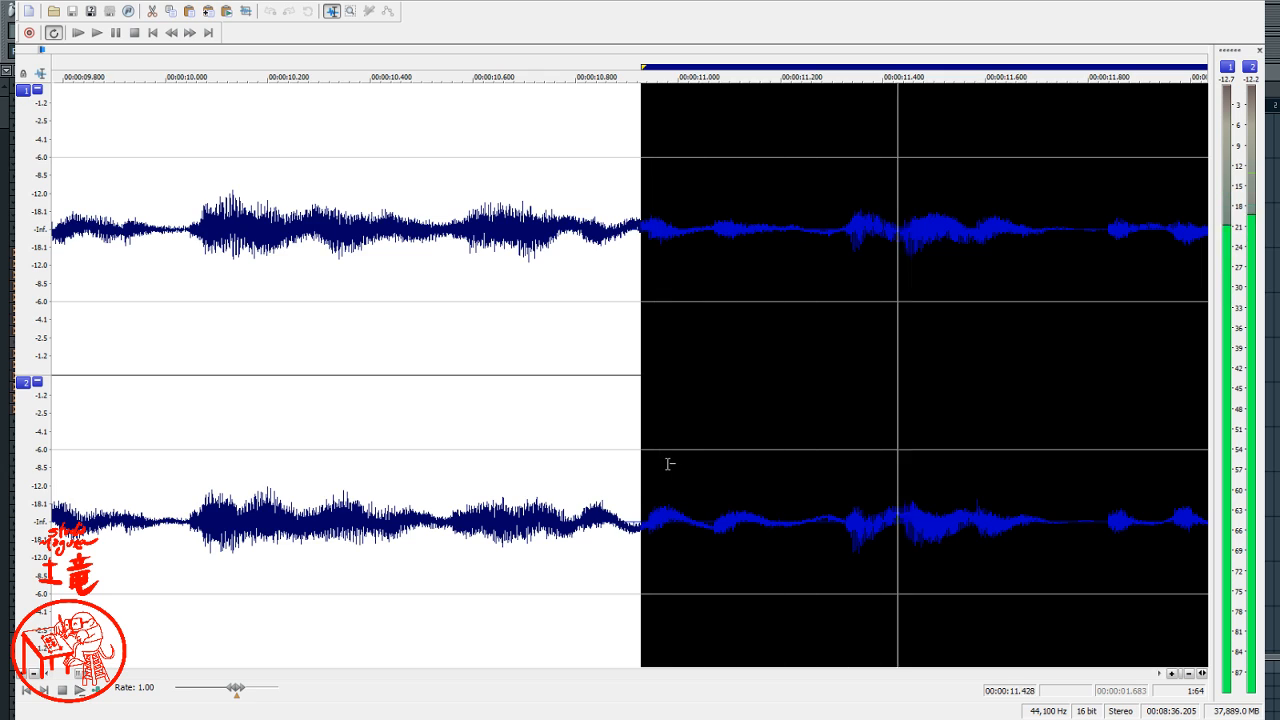
scroll(663, 463, "left", 3)
scroll(490, 438, "down", 3)
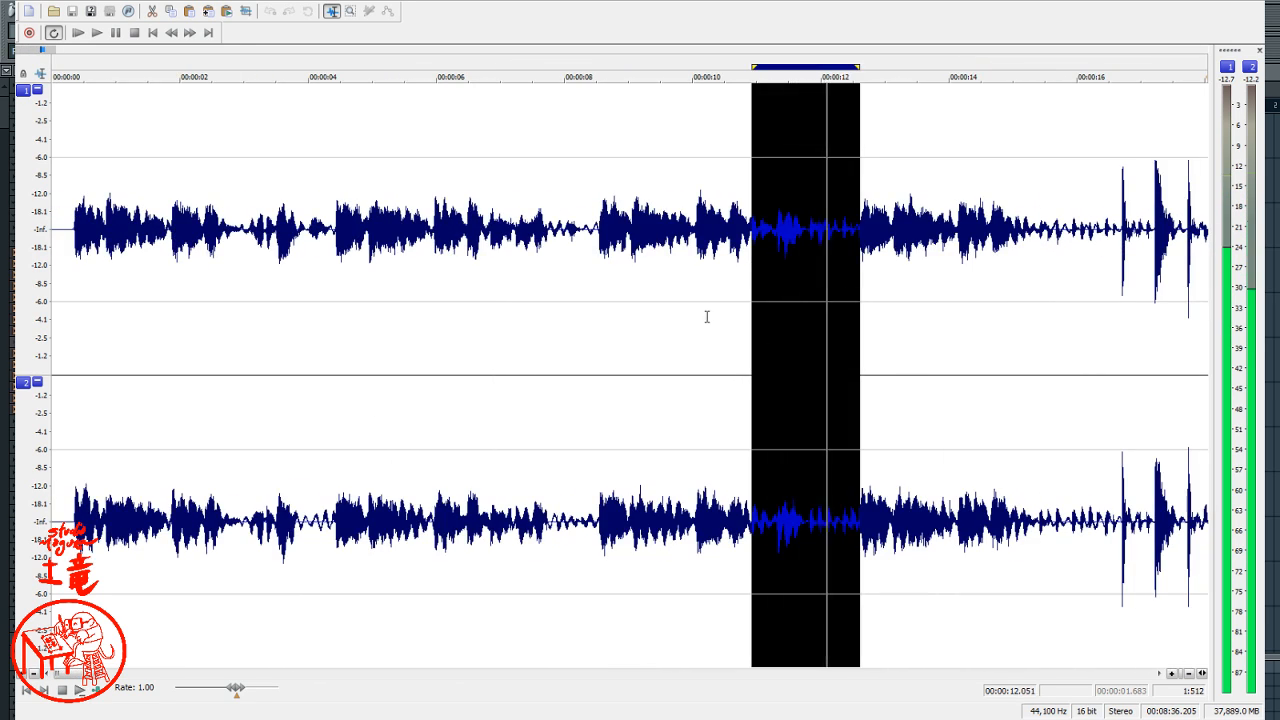
left_click_drag(753, 330, 601, 336)
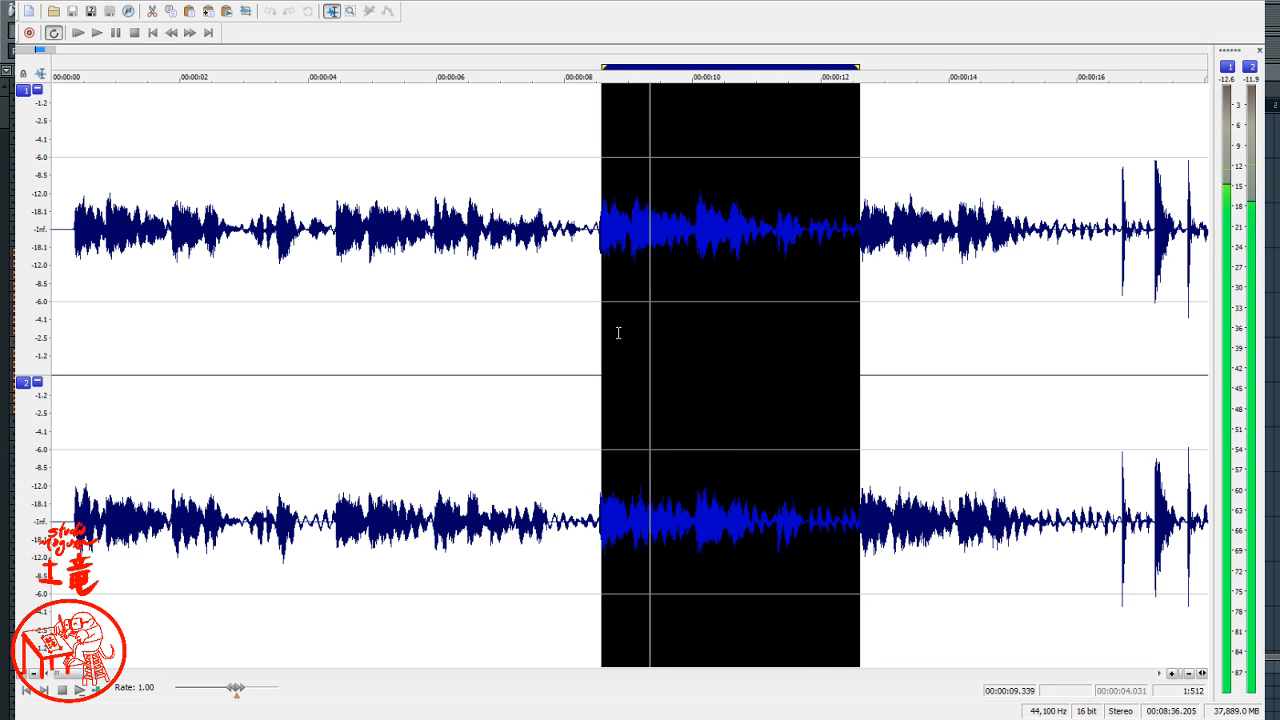
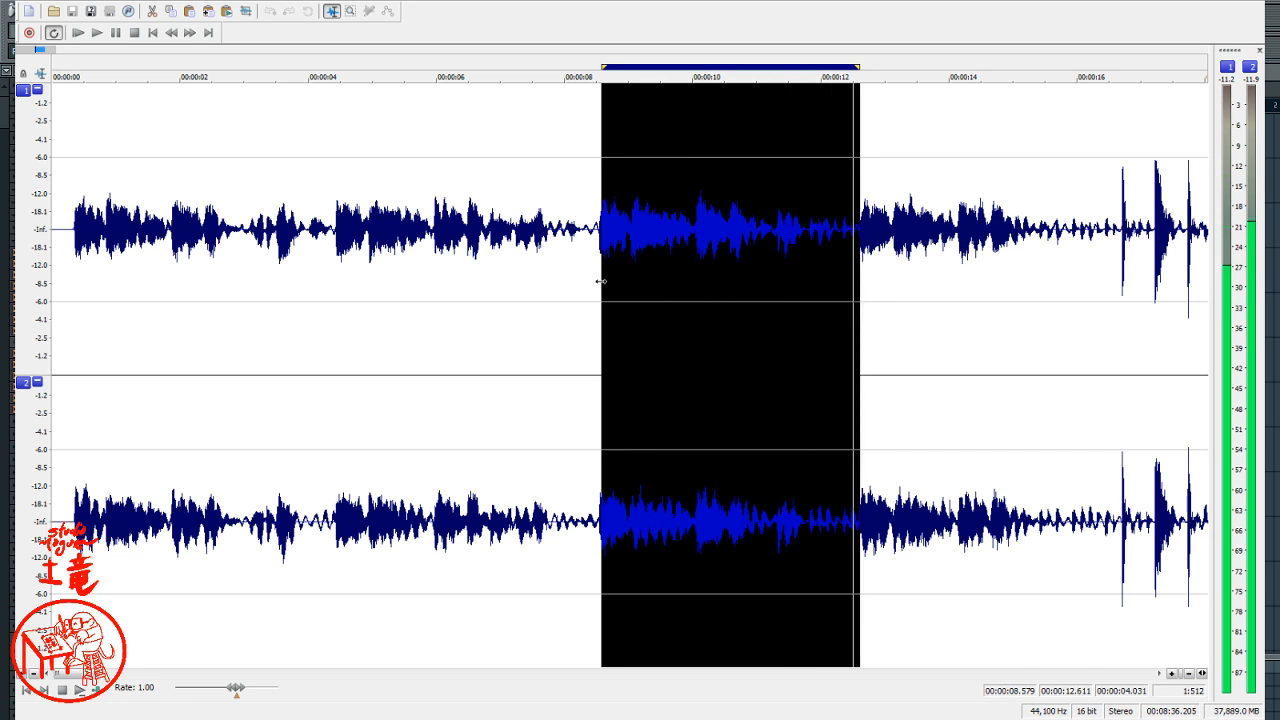
- Set the looped selection's start to about 10.565 s, making the selection 2.046 s long
left_click_drag(600, 279, 731, 459)
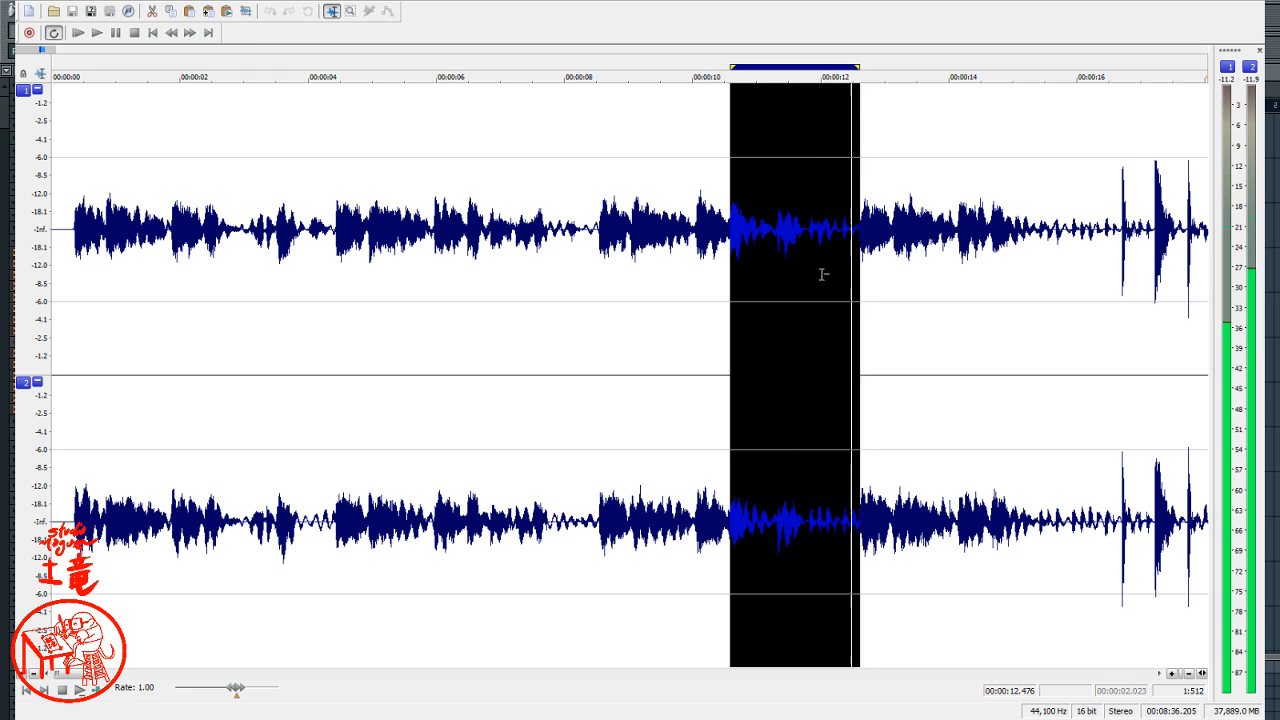
scroll(699, 313, "up", 1)
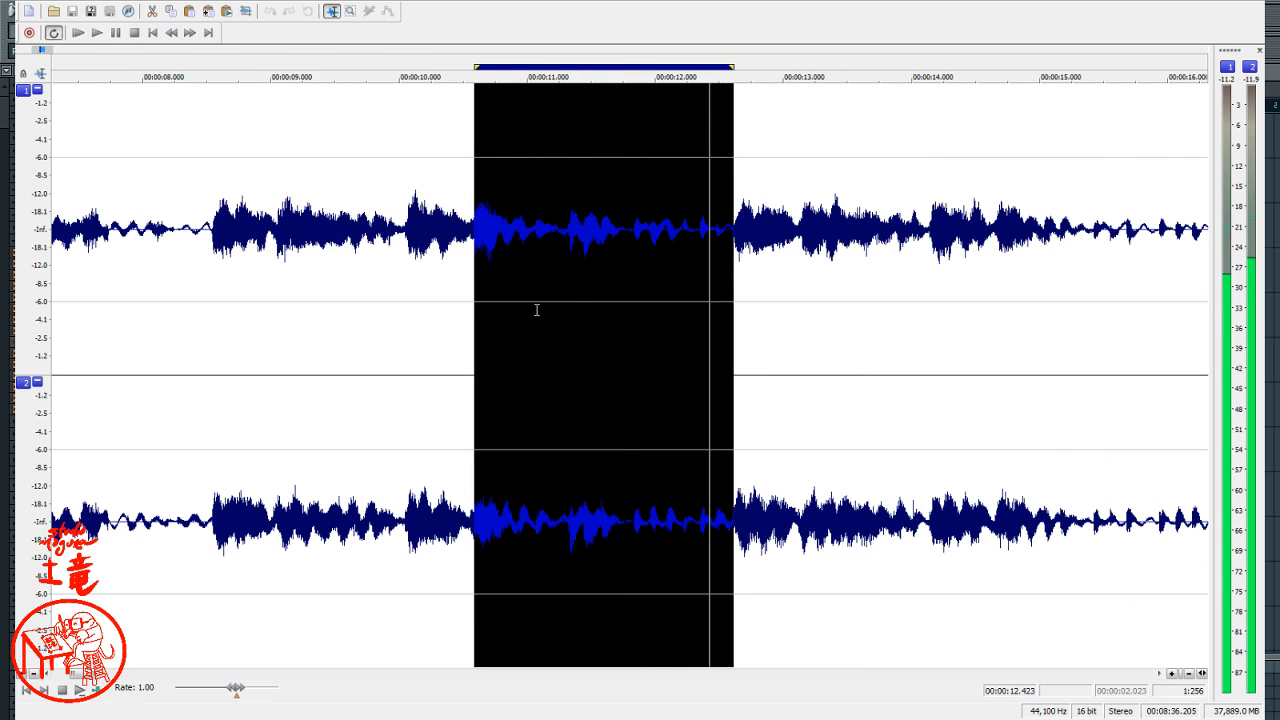
left_click_drag(472, 311, 471, 347)
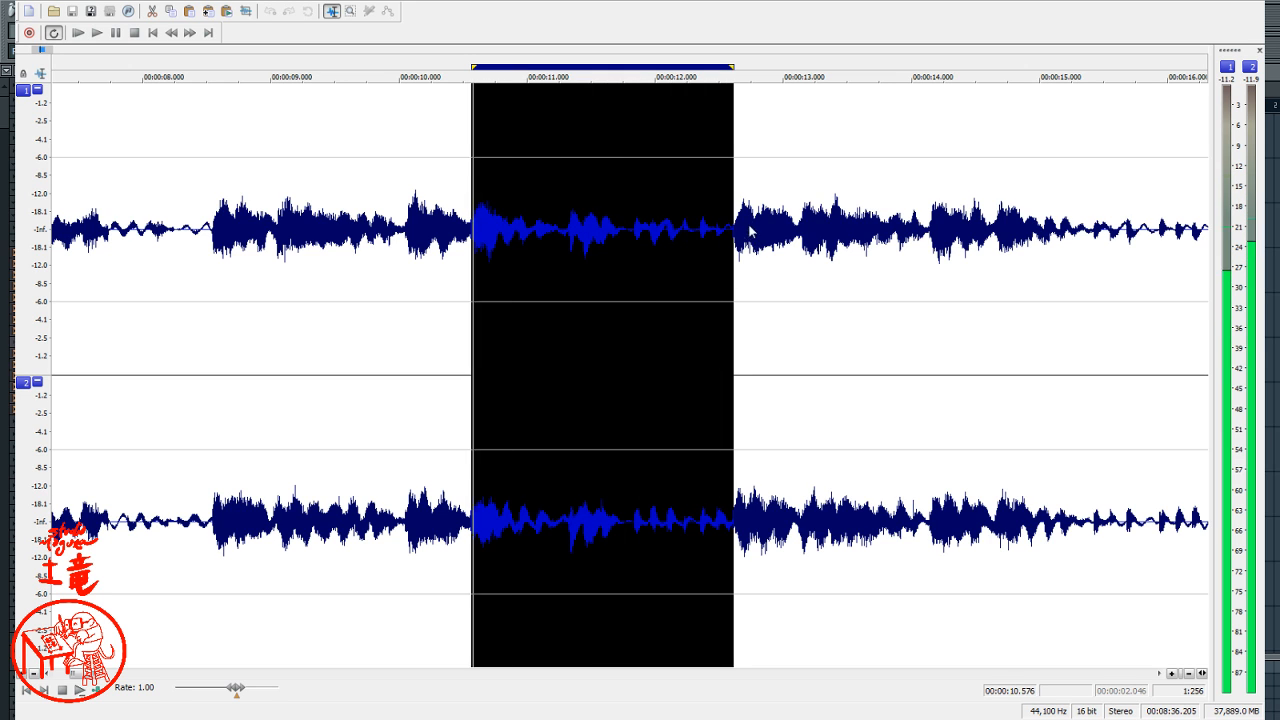
- Copy the selected 2.046 s phrase into a new audio file, play it and stop playback
key("ctrl+n")
key("ctrl+v")
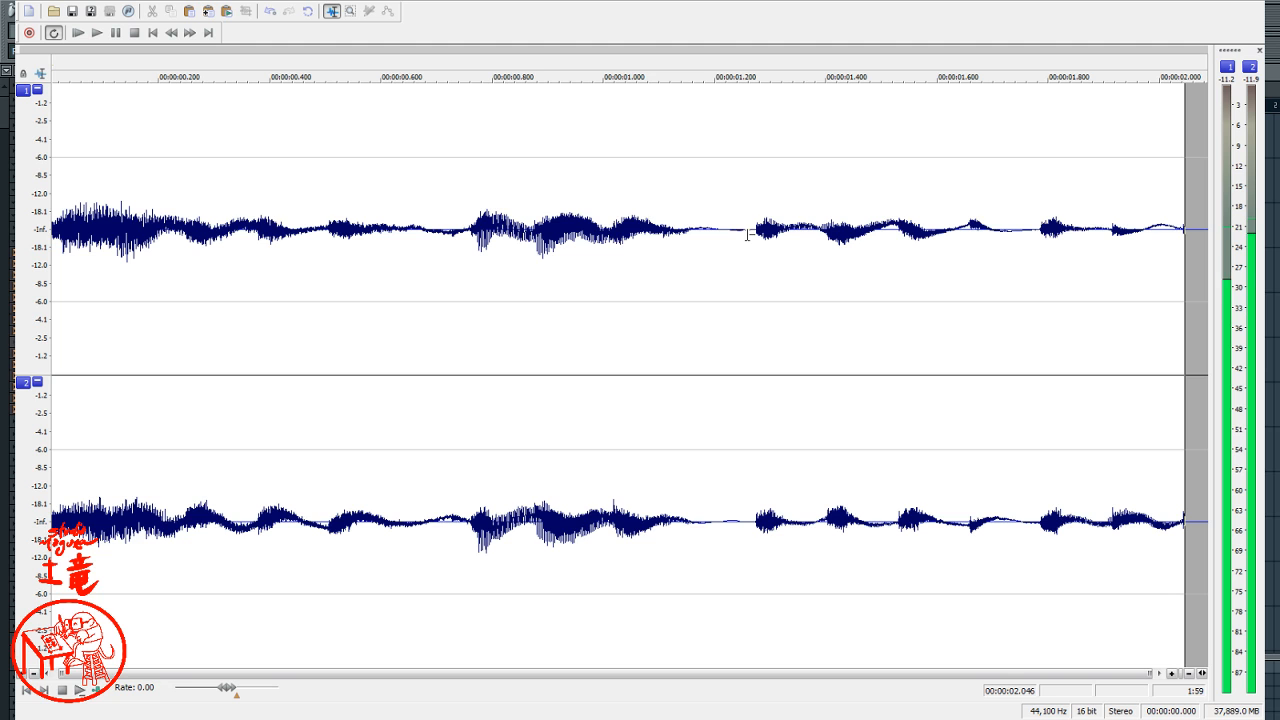
key("space")
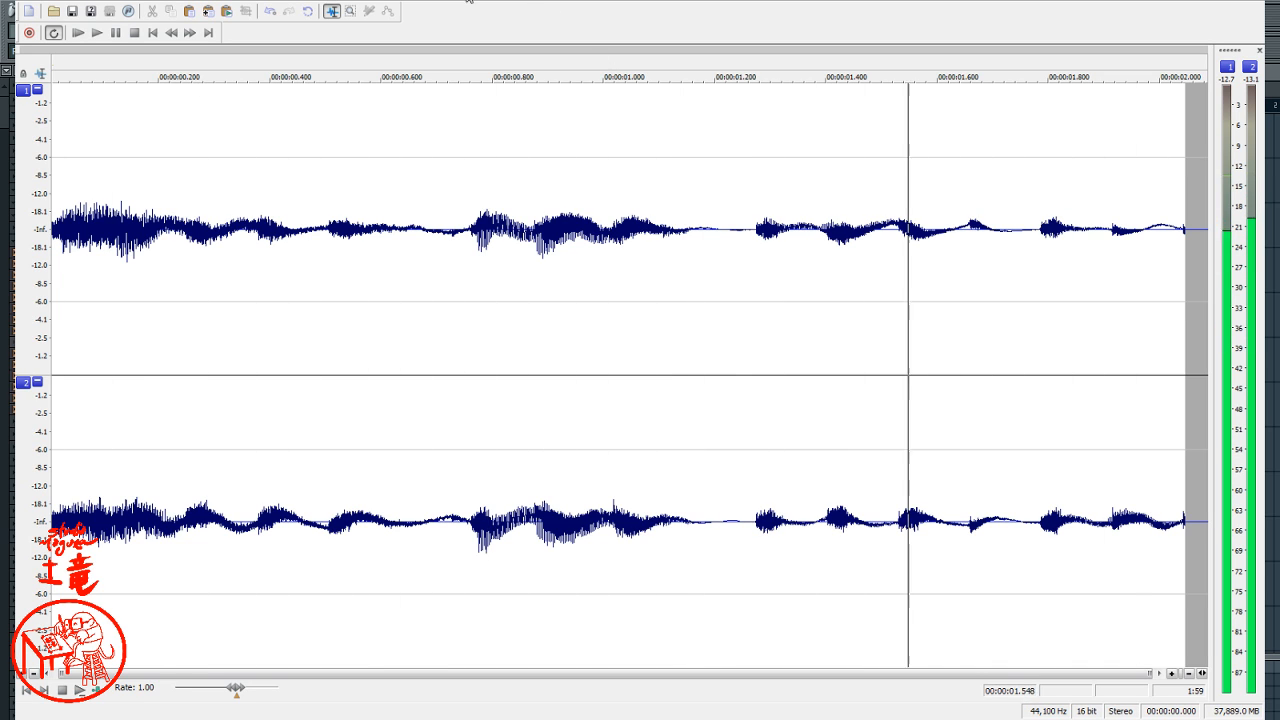
key("space")
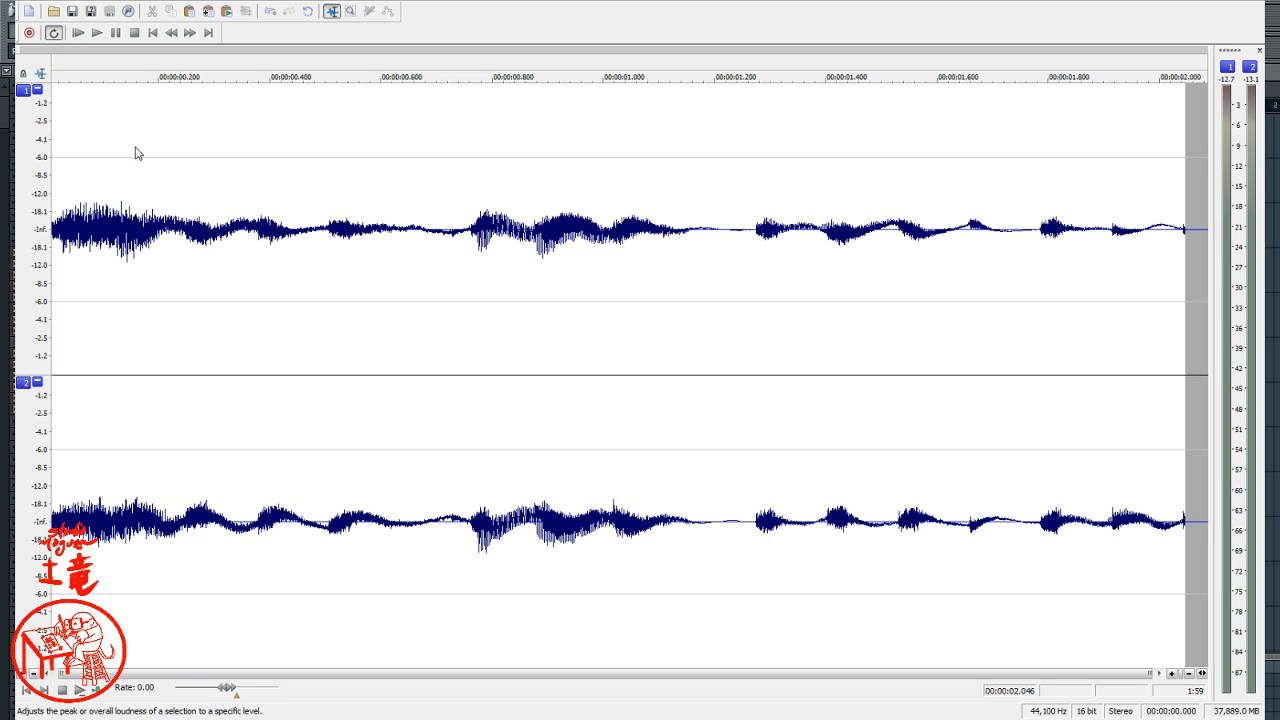
- Normalize the entire new clip and close its window
key("ctrl+a")
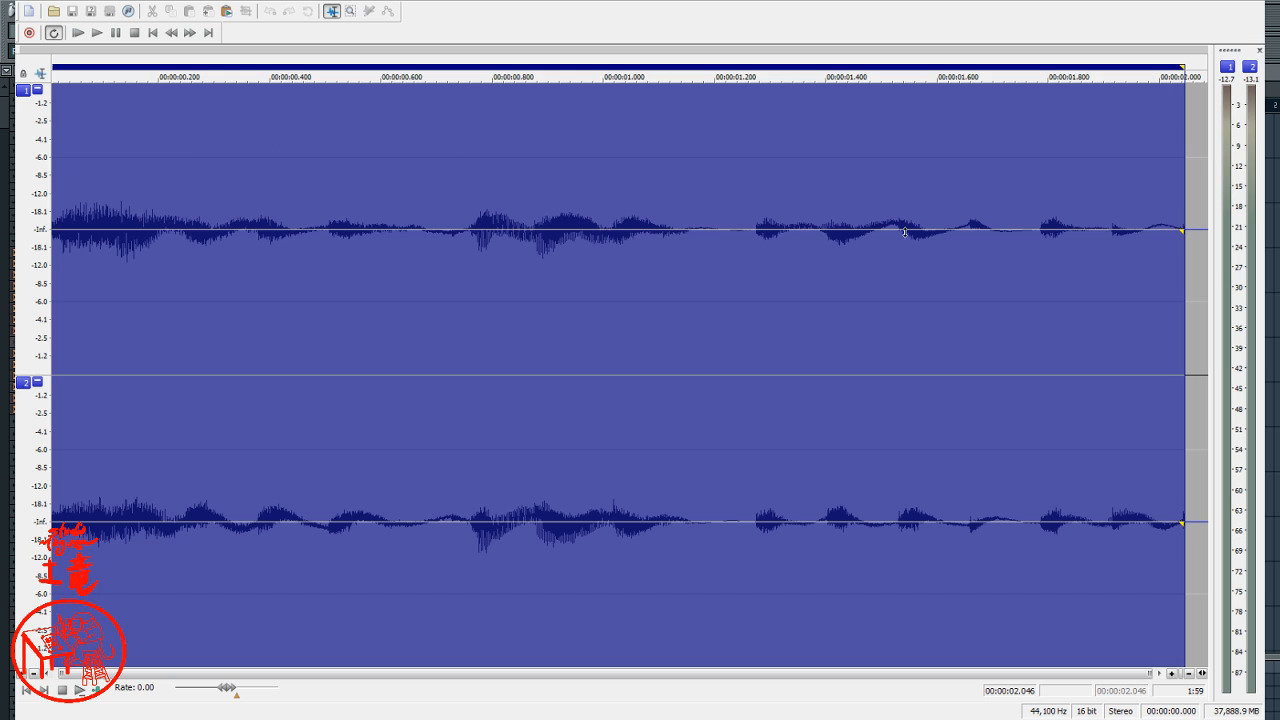
left_click(767, 210)
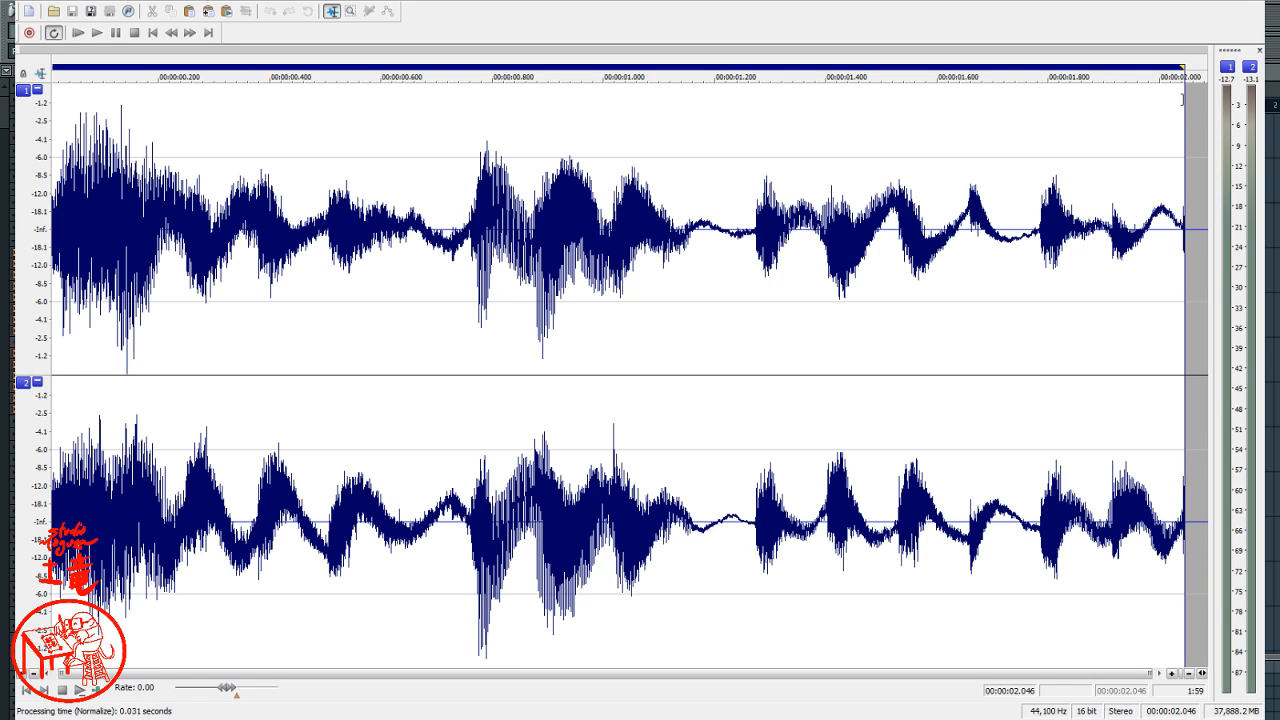
left_click(1261, 1)
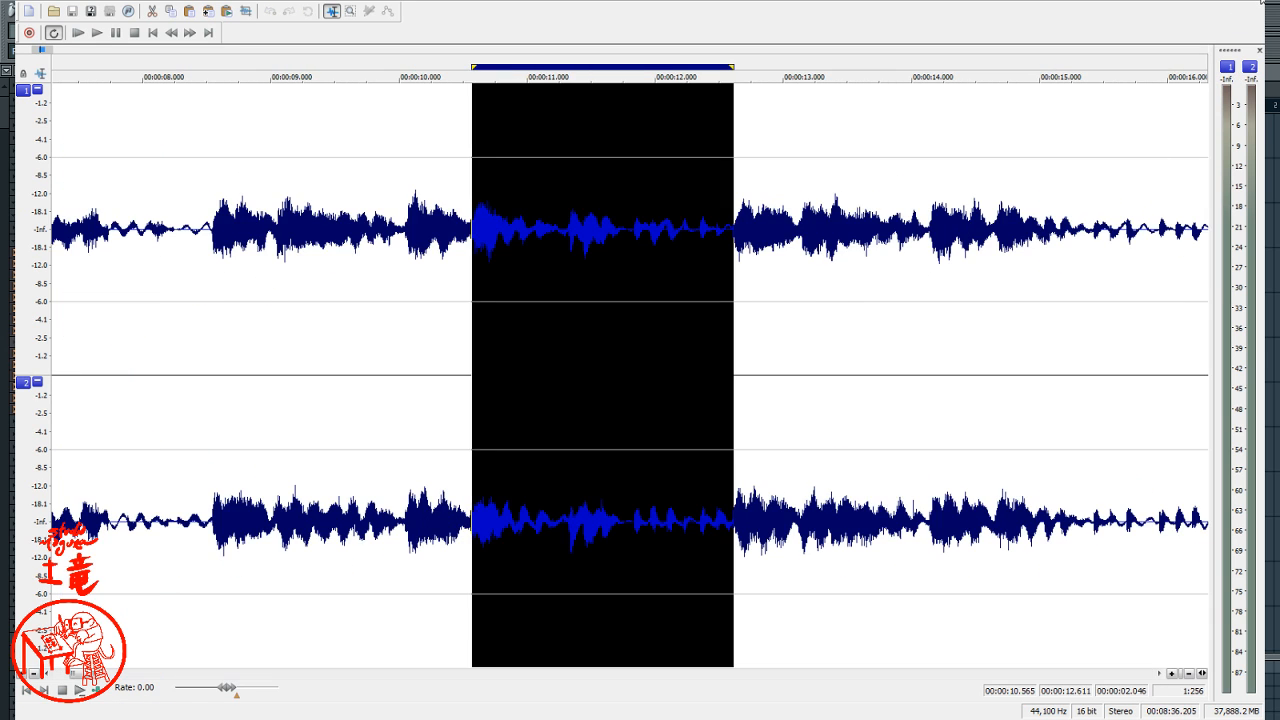
- Close the audio editor, switch to FL Studio and browse to Patches, MADONNA, INTO THE GROOVE
left_click(1261, 2)
left_click(1261, 2)
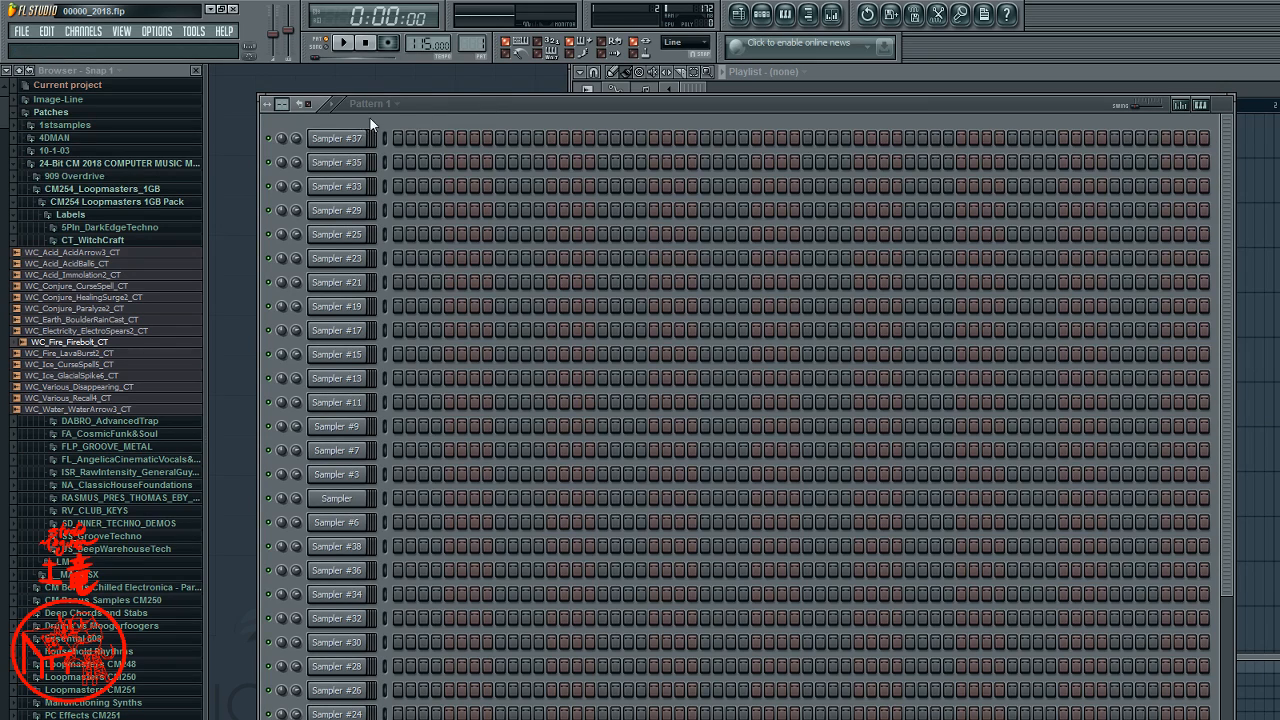
left_click(25, 76)
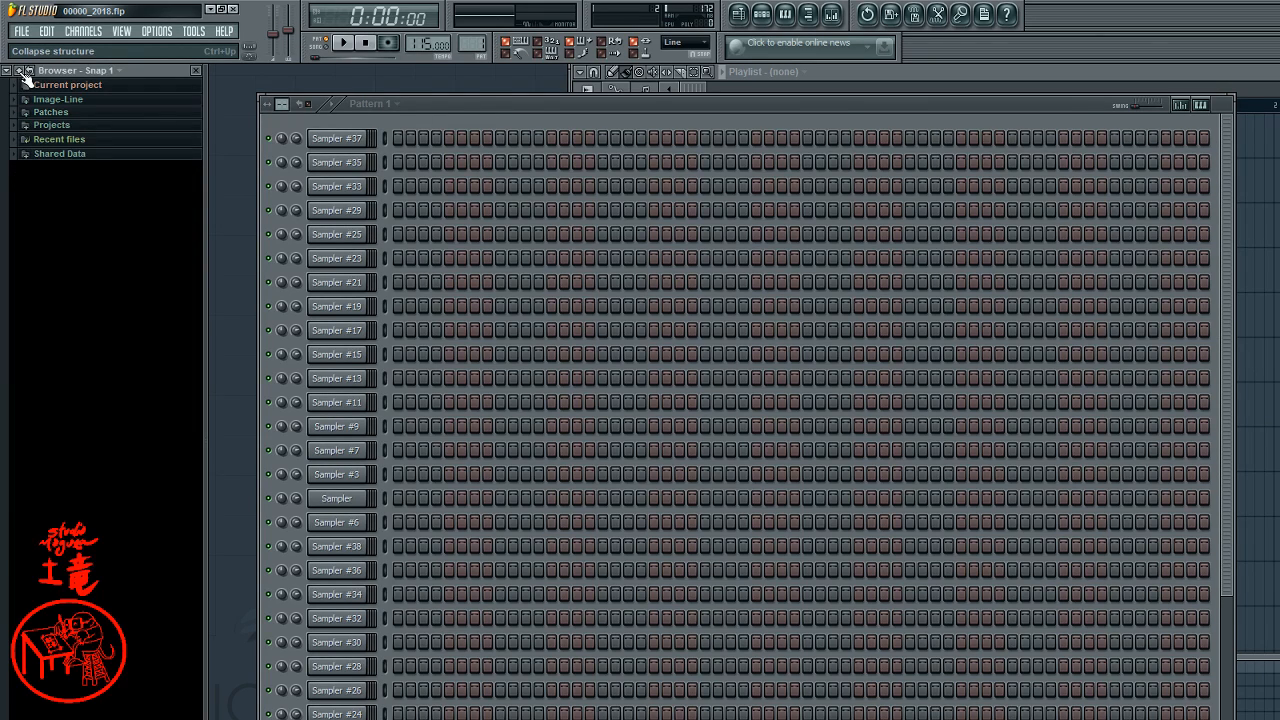
left_click(62, 113)
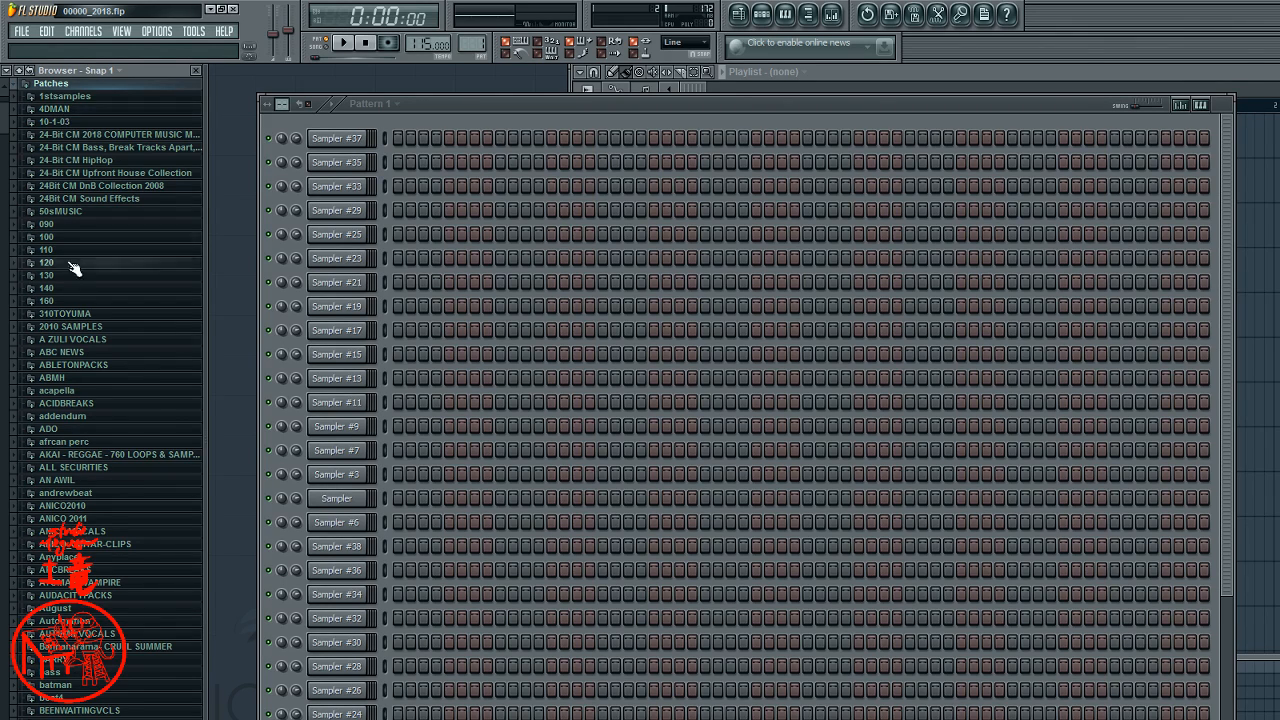
left_click_drag(8, 122, 14, 432)
scroll(16, 482, "down", 3)
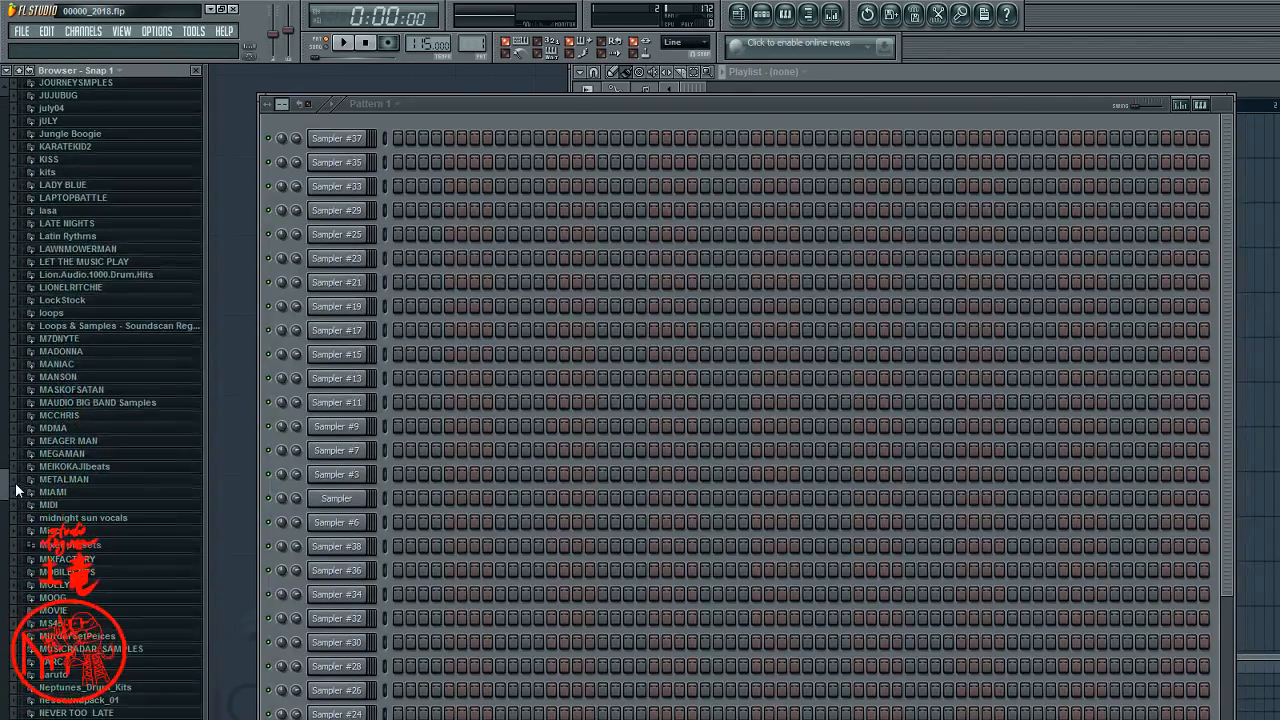
left_click(62, 356)
left_click(100, 368)
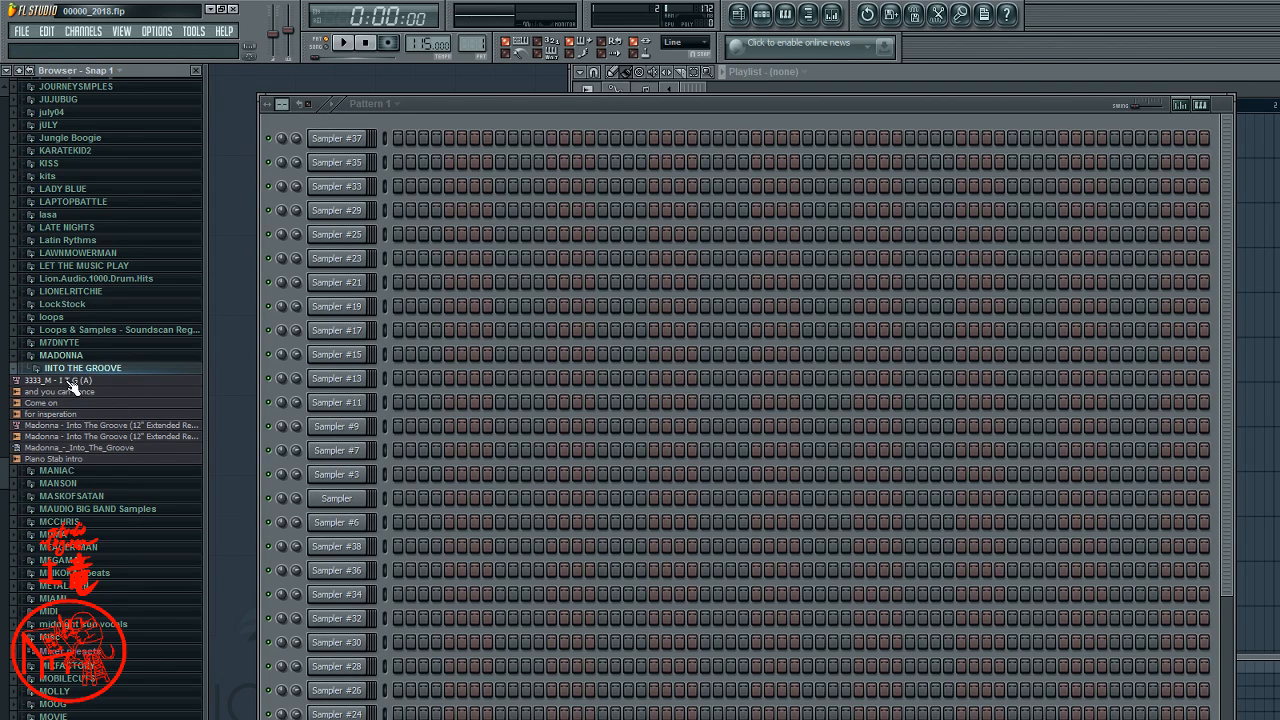
- Try loading the 3333_M - I T G (A) sample into the Sampler #37 channel, and delete that channel
left_click_drag(72, 385, 344, 142)
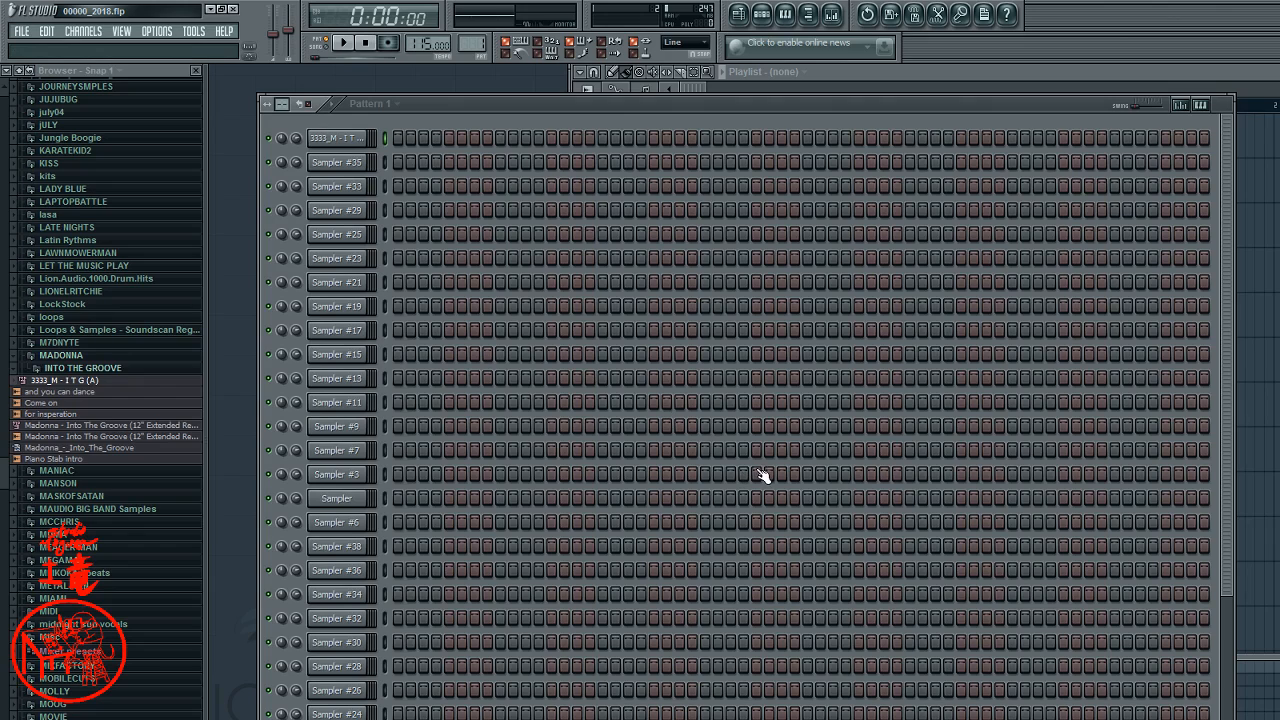
scroll(650, 450, "down", 1)
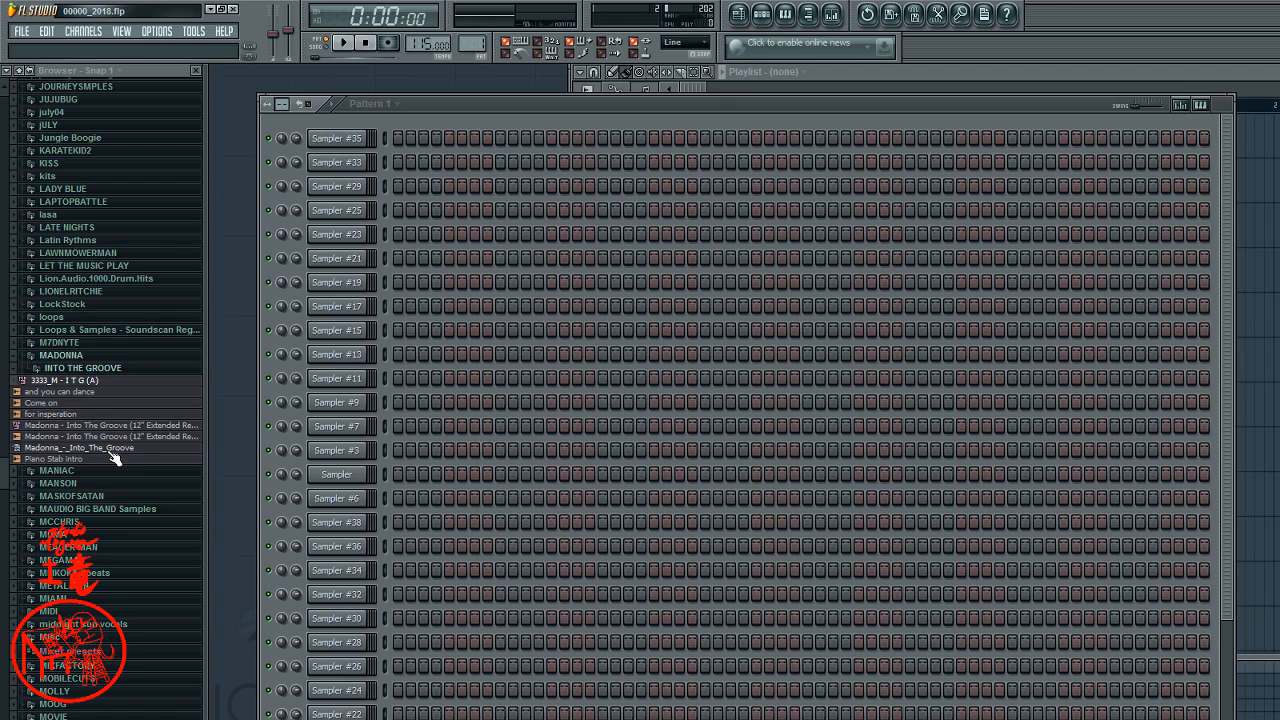
- Load the Madonna_-_Into_The_Groove MIDI file into the Sampler #35 channel and check its notes in the piano roll
left_click_drag(113, 452, 335, 140)
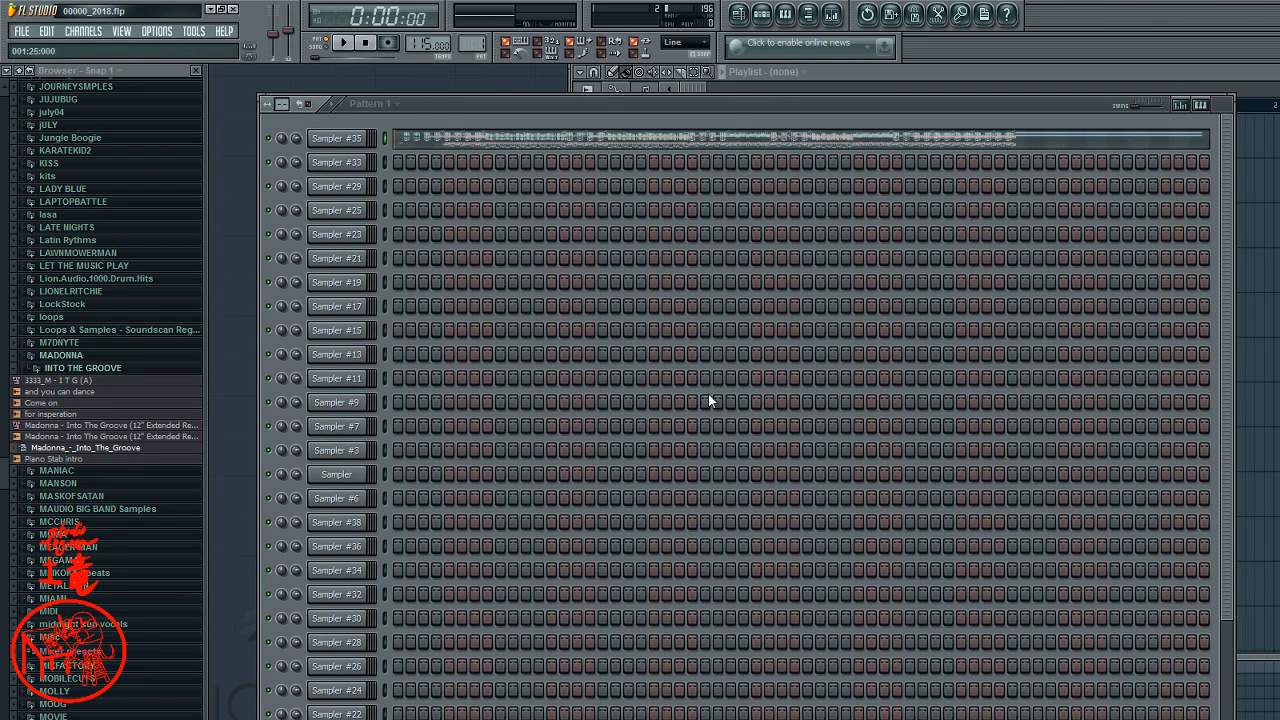
left_click(480, 147)
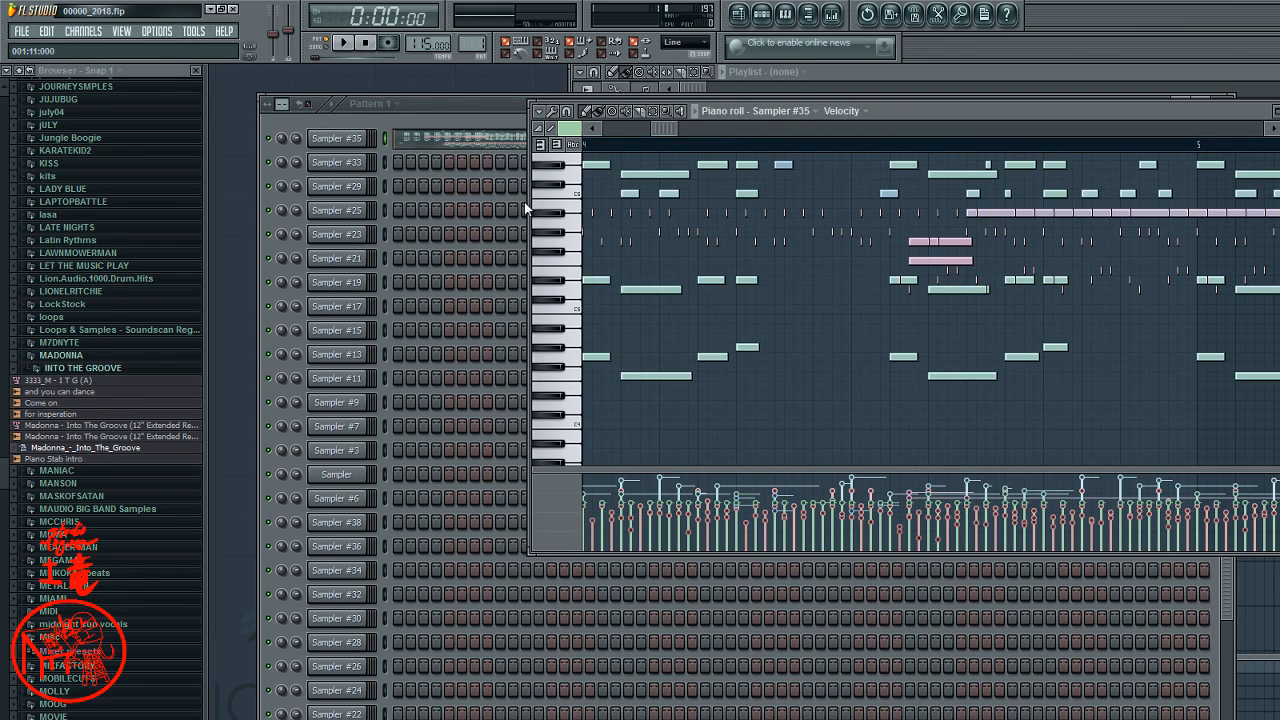
key("space")
key("space")
key("space")
key("space")
left_click(328, 135)
left_click(328, 135)
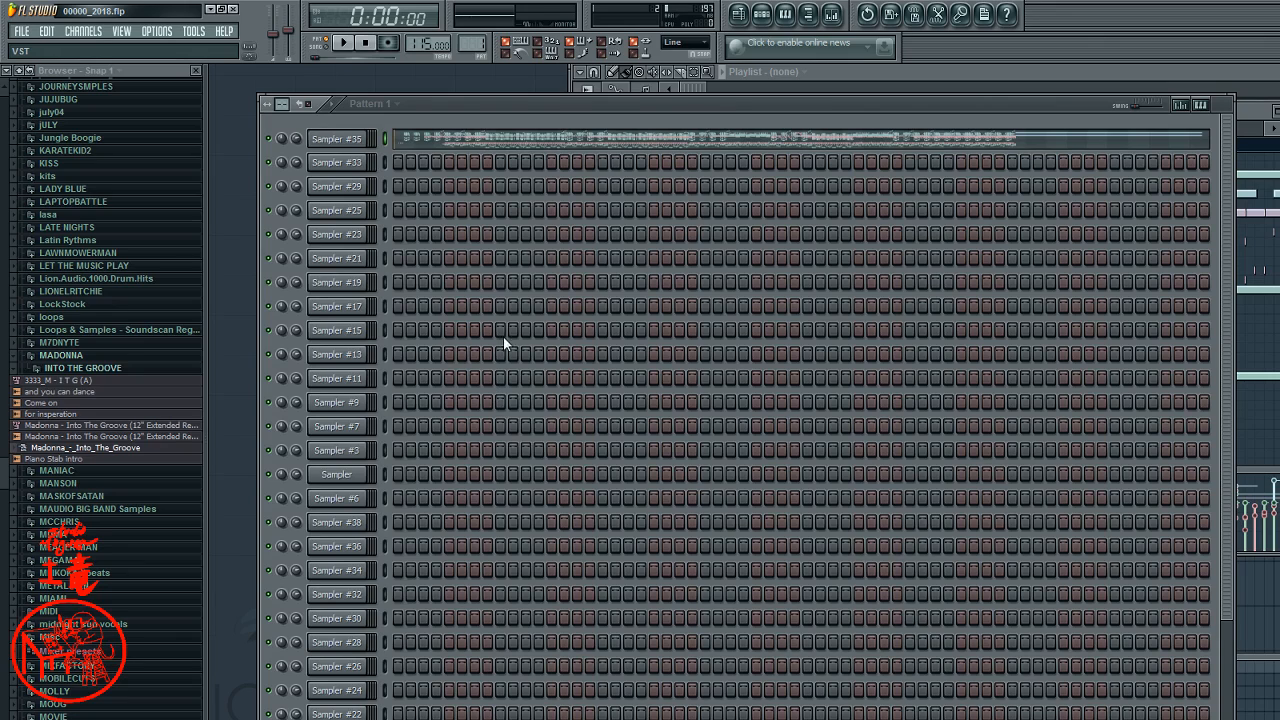
- Insert a 3xOsc channel above Sampler #35, and briefly play the pattern
left_click(515, 151)
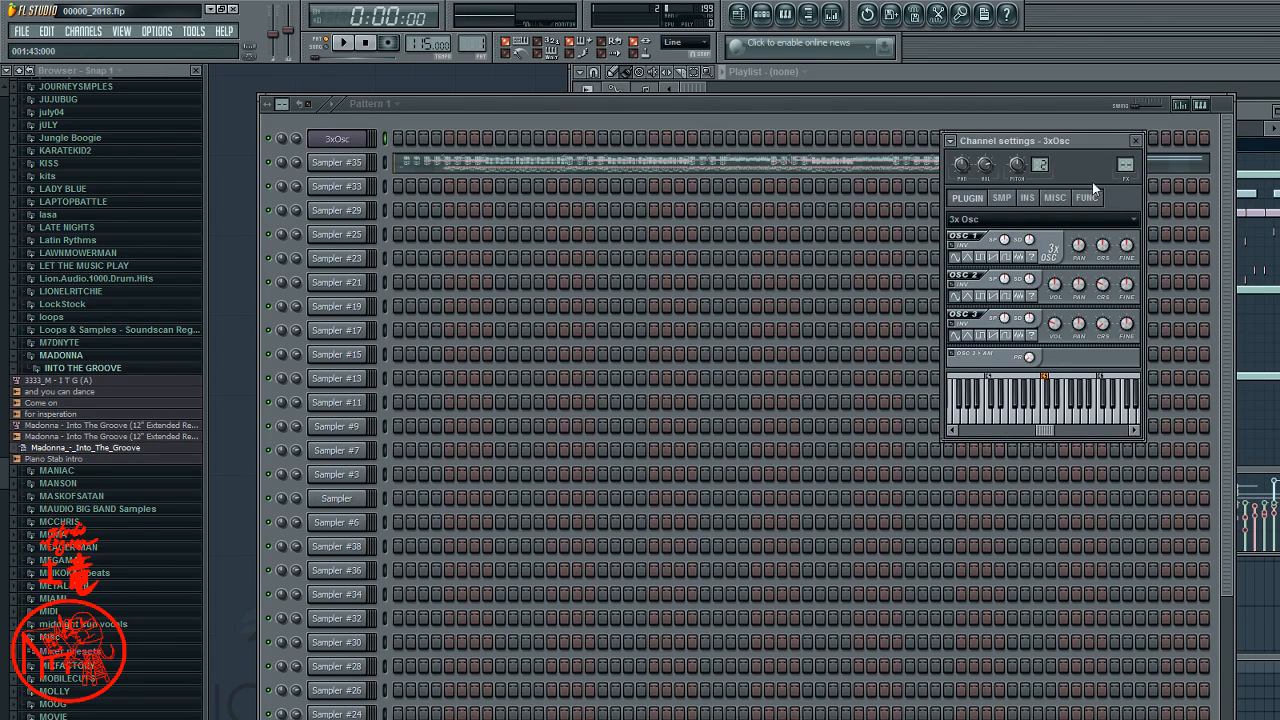
left_click(693, 103)
left_click(342, 43)
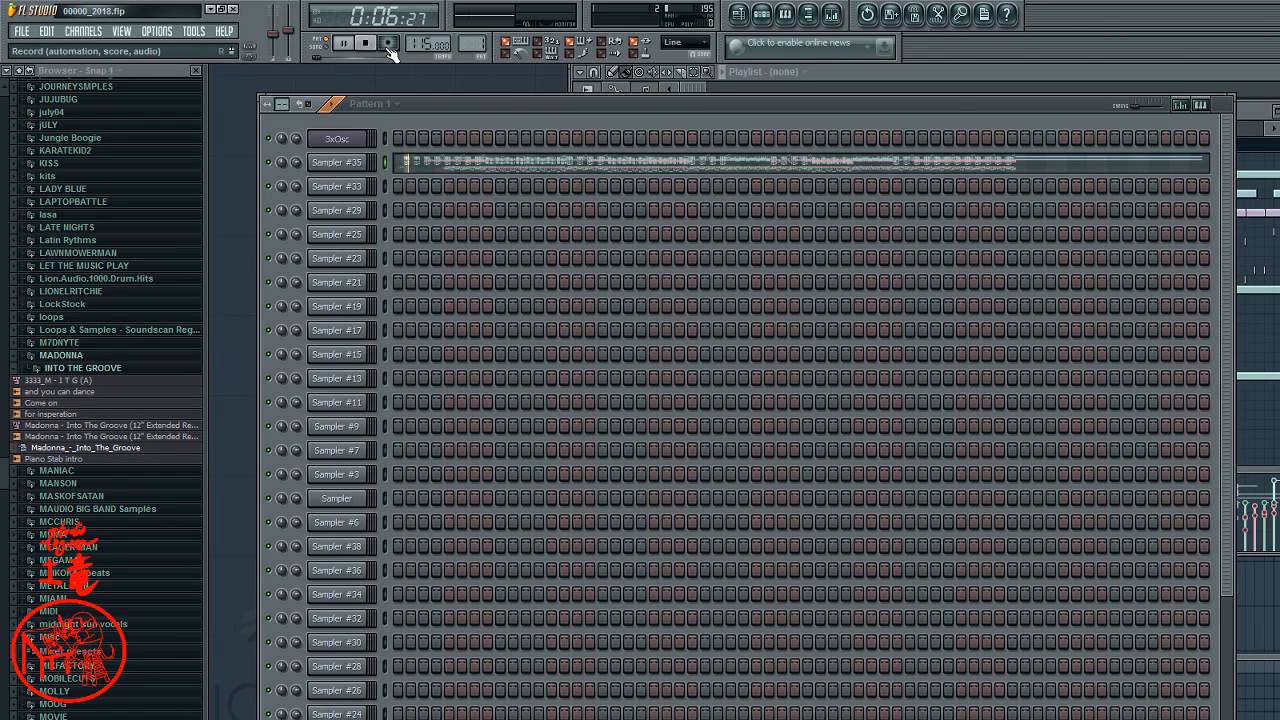
key("space")
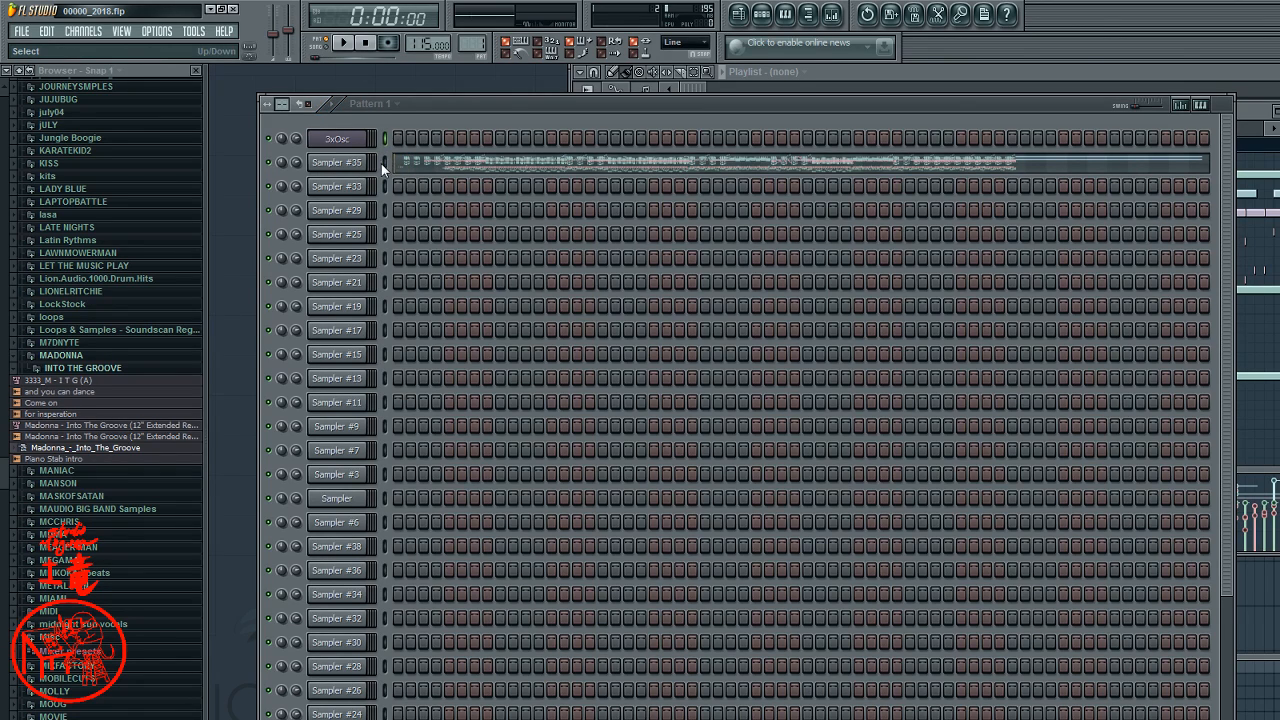
- Copy the Sampler #35 notes into the 3xOsc channel and delete the Sampler #35 channel
key("ctrl+v")
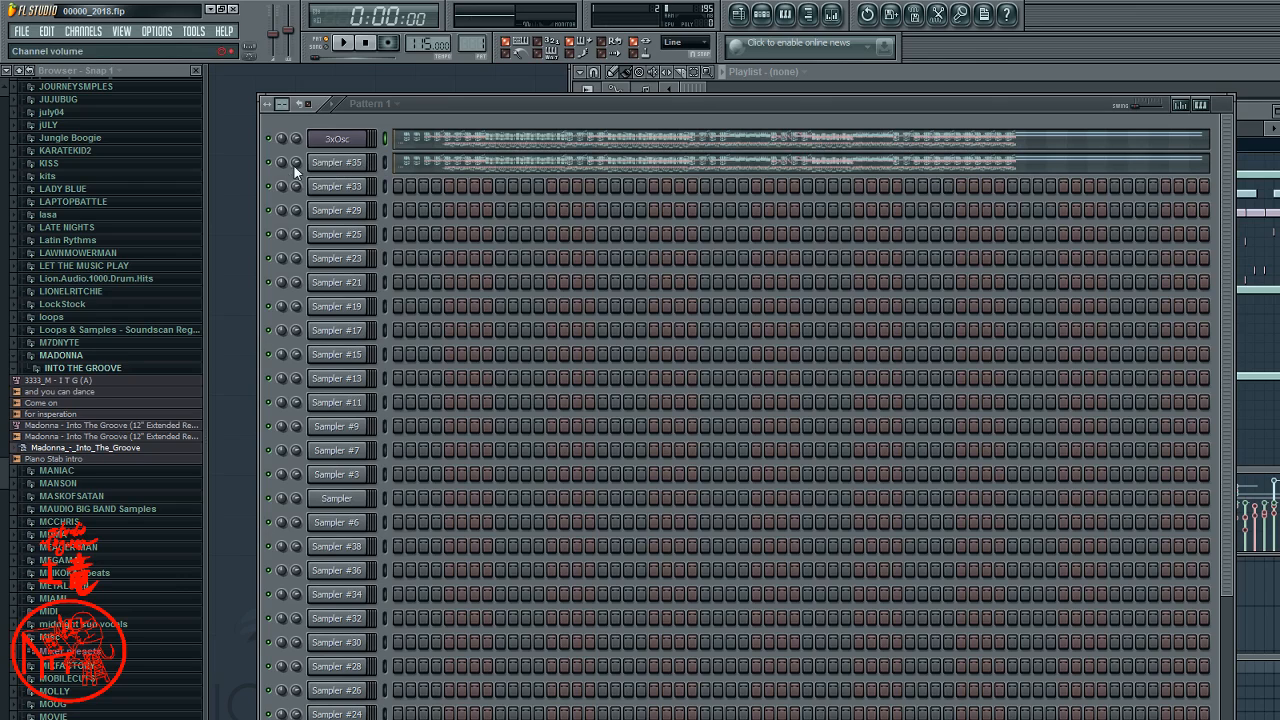
left_click(345, 163)
key("alt+Delete")
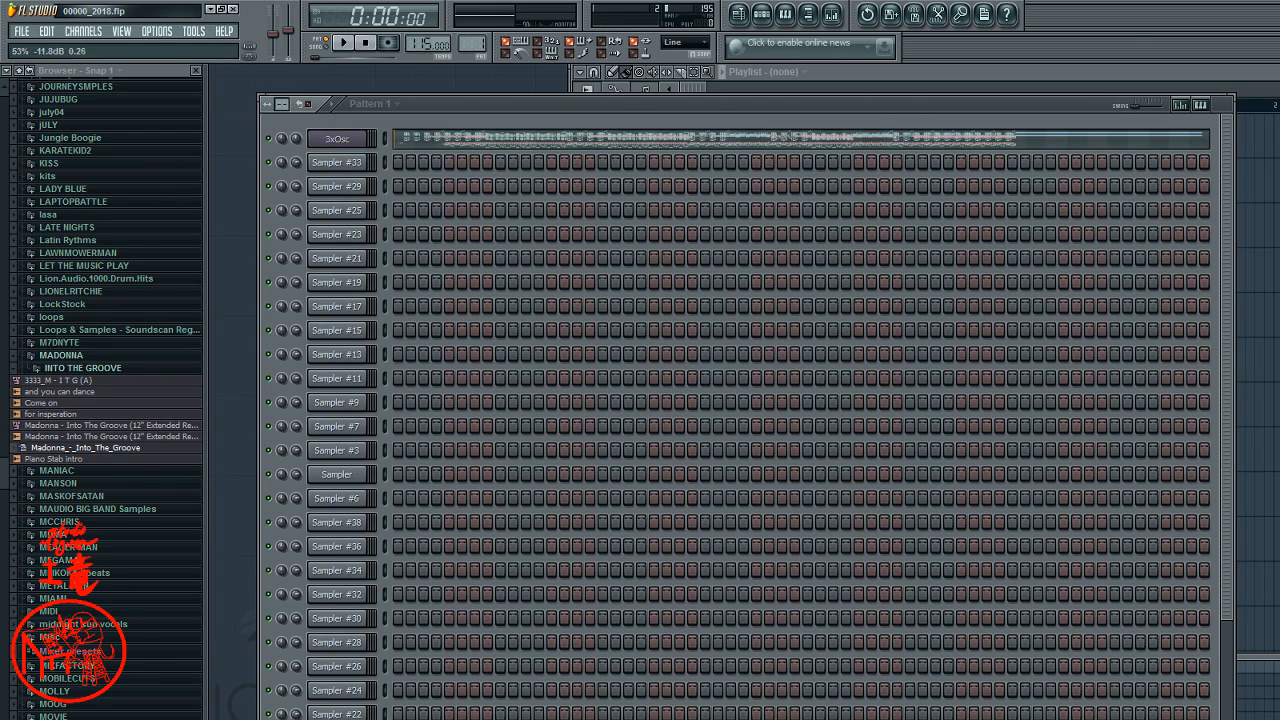
- Play the pattern with the 3xOsc channel and open that channel's piano roll
left_click(366, 141)
key("space")
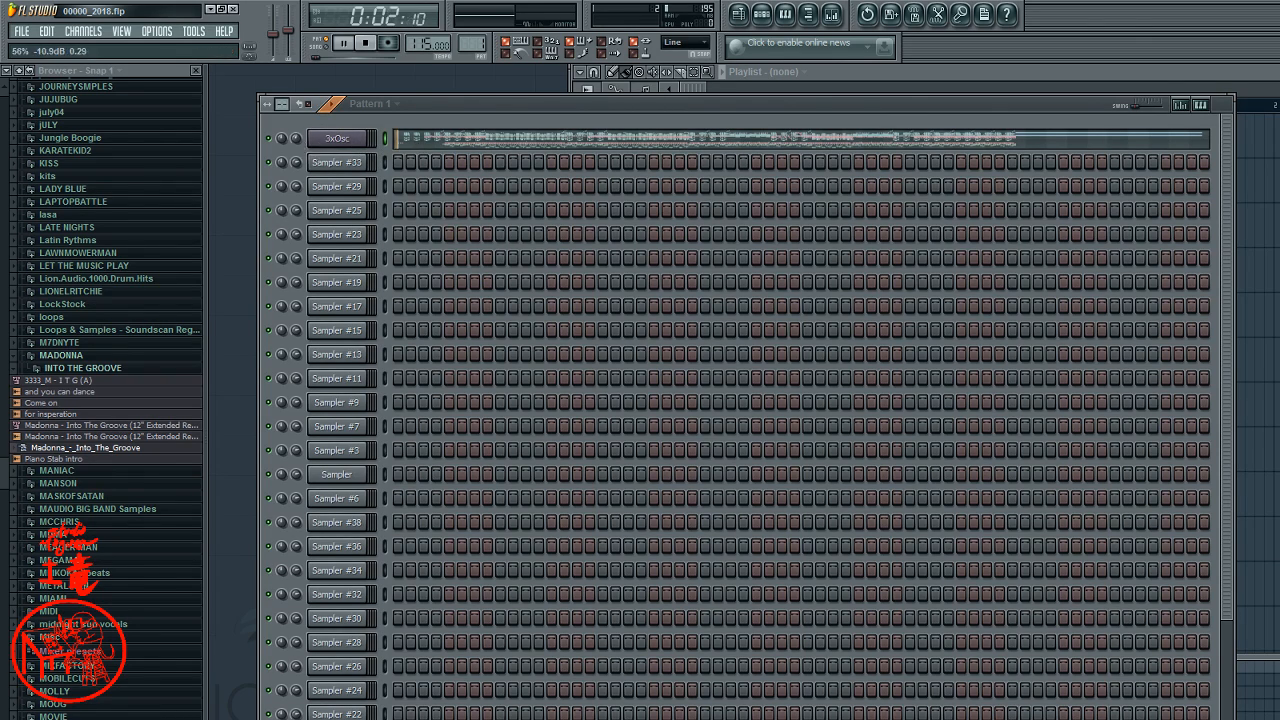
left_click(431, 147)
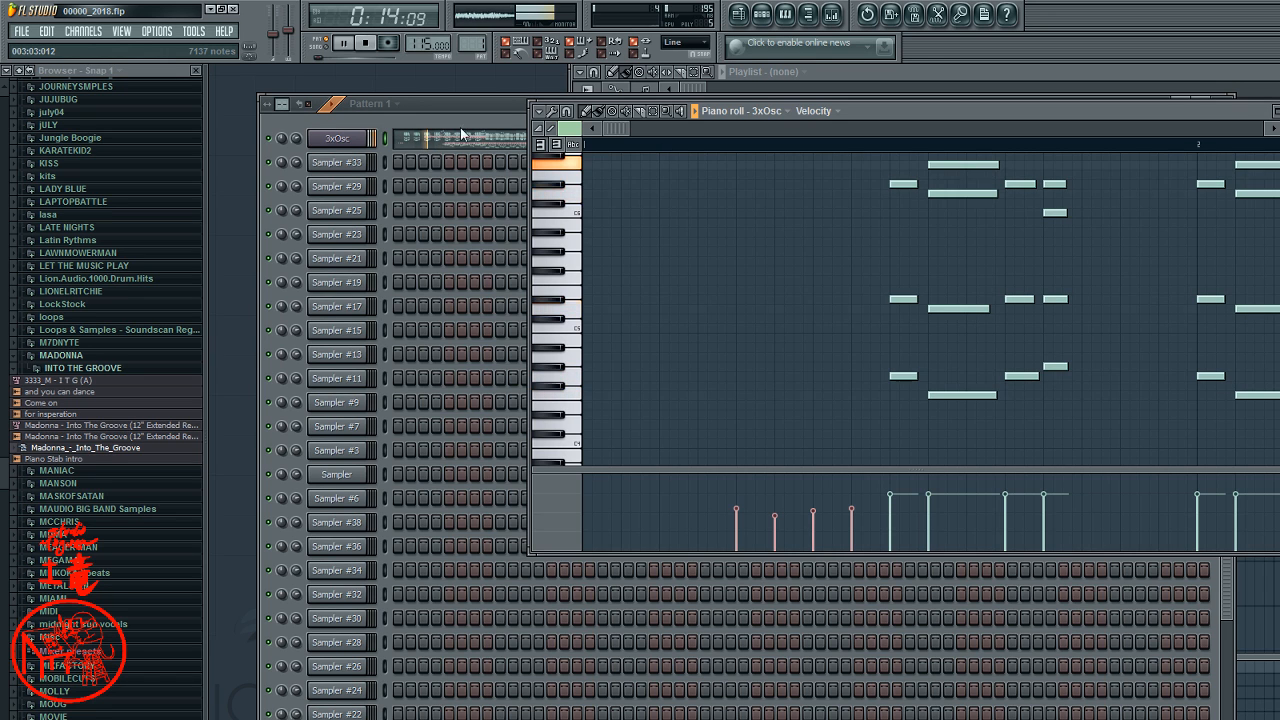
- Examine the 3xOsc notes along the timeline during playback, playing from about bar 10 and again from bar 1, then stop
left_click_drag(610, 127, 665, 125)
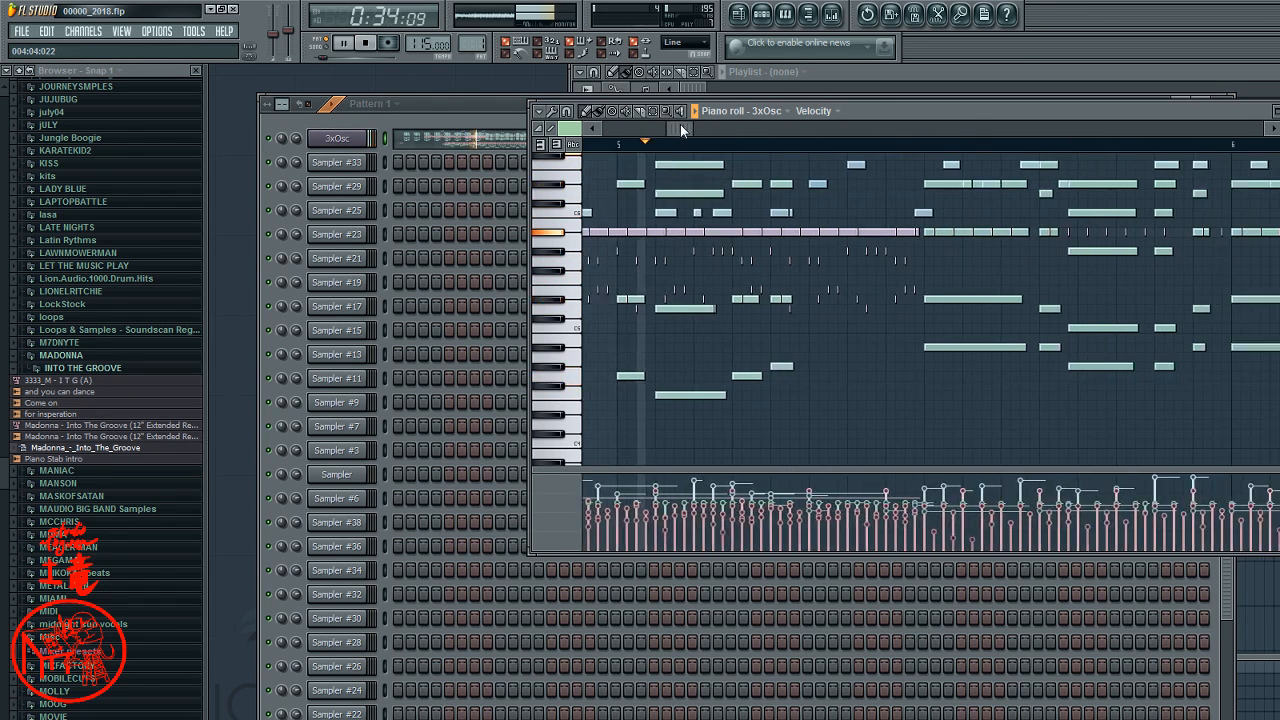
left_click_drag(681, 125, 690, 130)
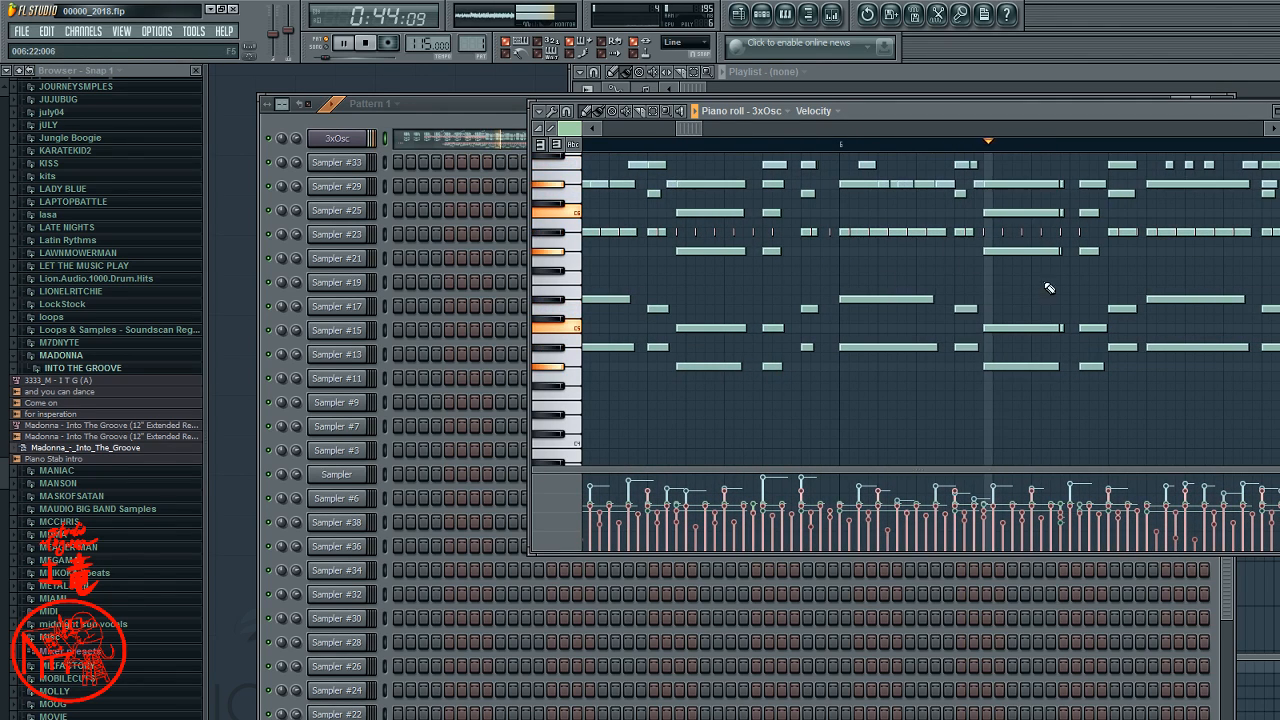
scroll(1049, 288, "up", 5)
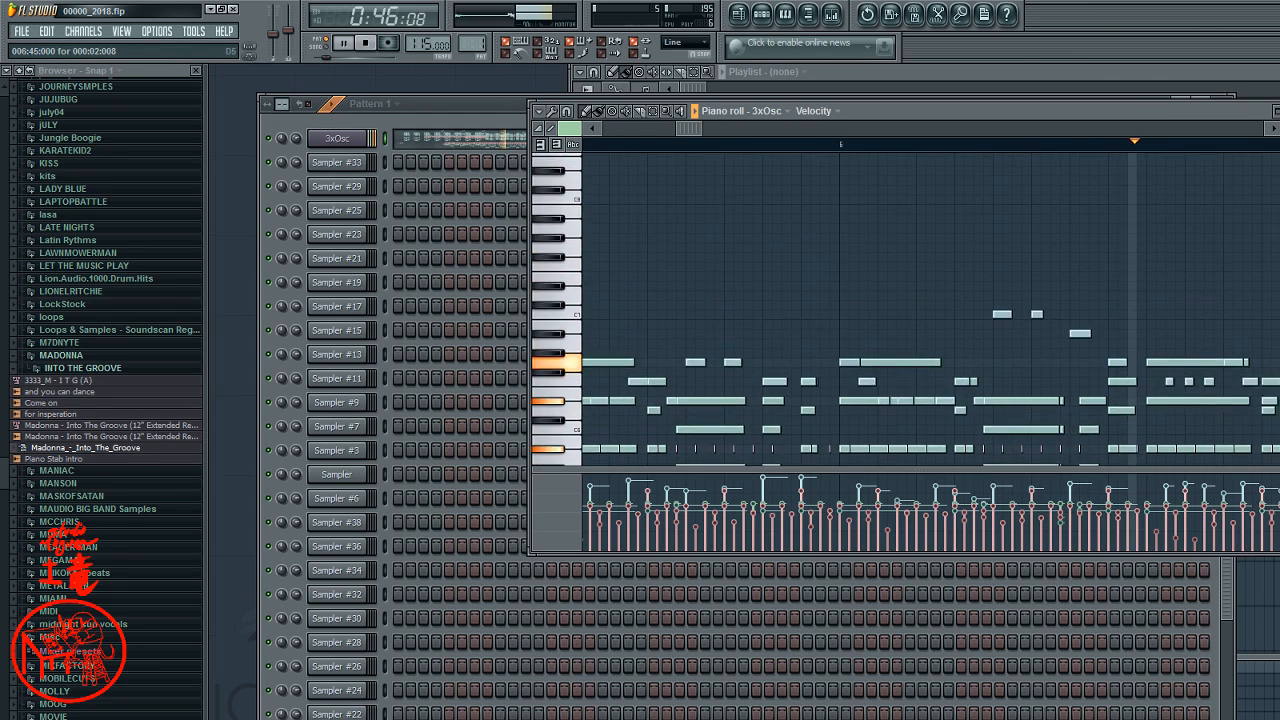
scroll(930, 300, "down", 3)
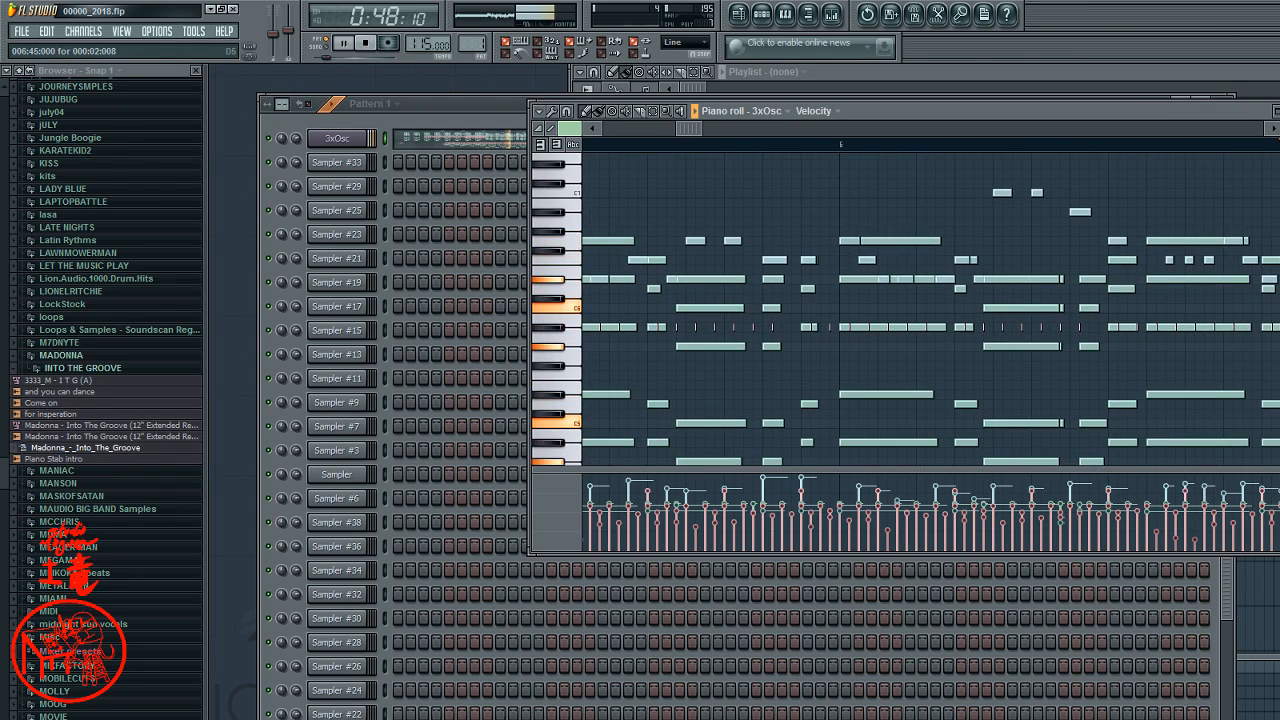
left_click_drag(695, 128, 766, 130)
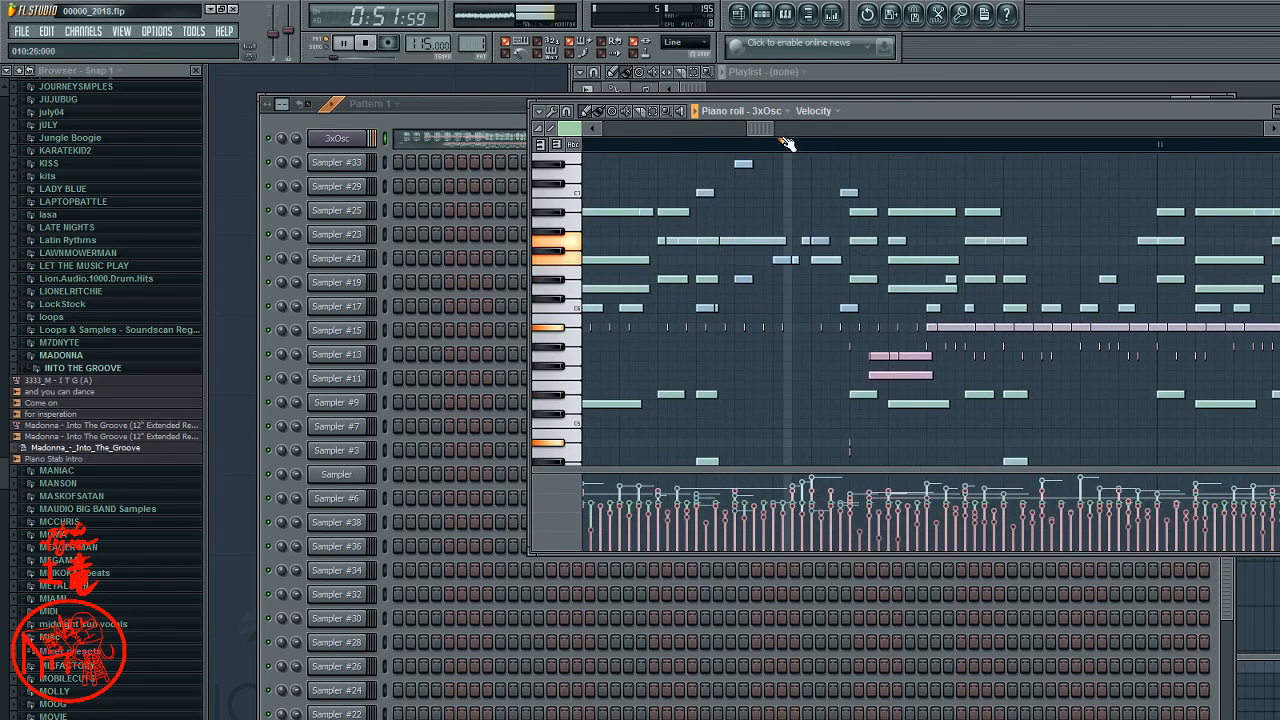
left_click(807, 144)
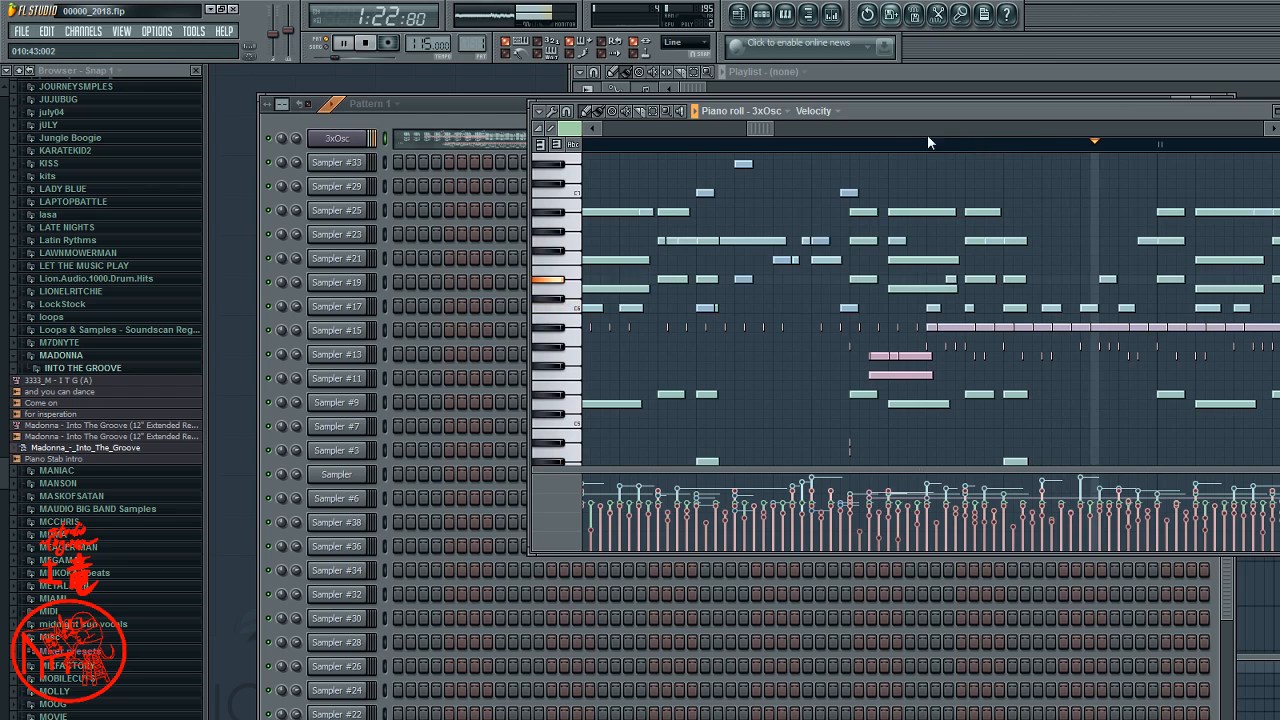
left_click_drag(767, 124, 624, 127)
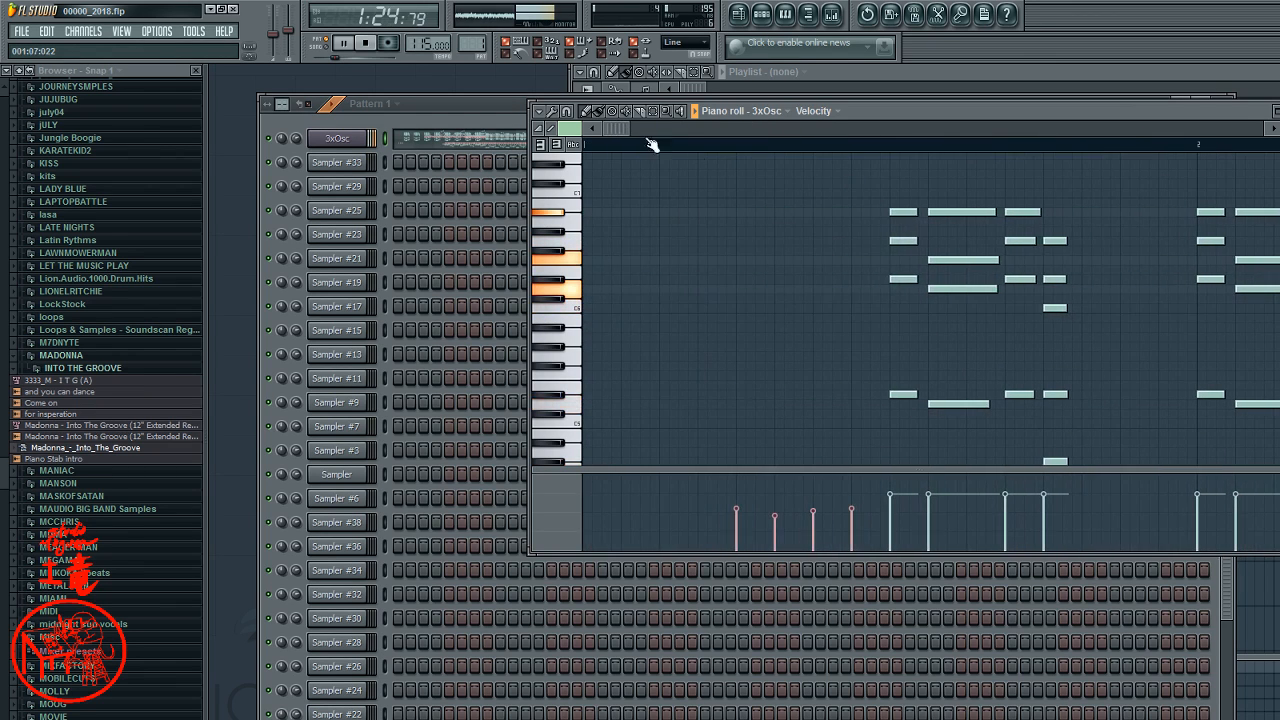
left_click(789, 144)
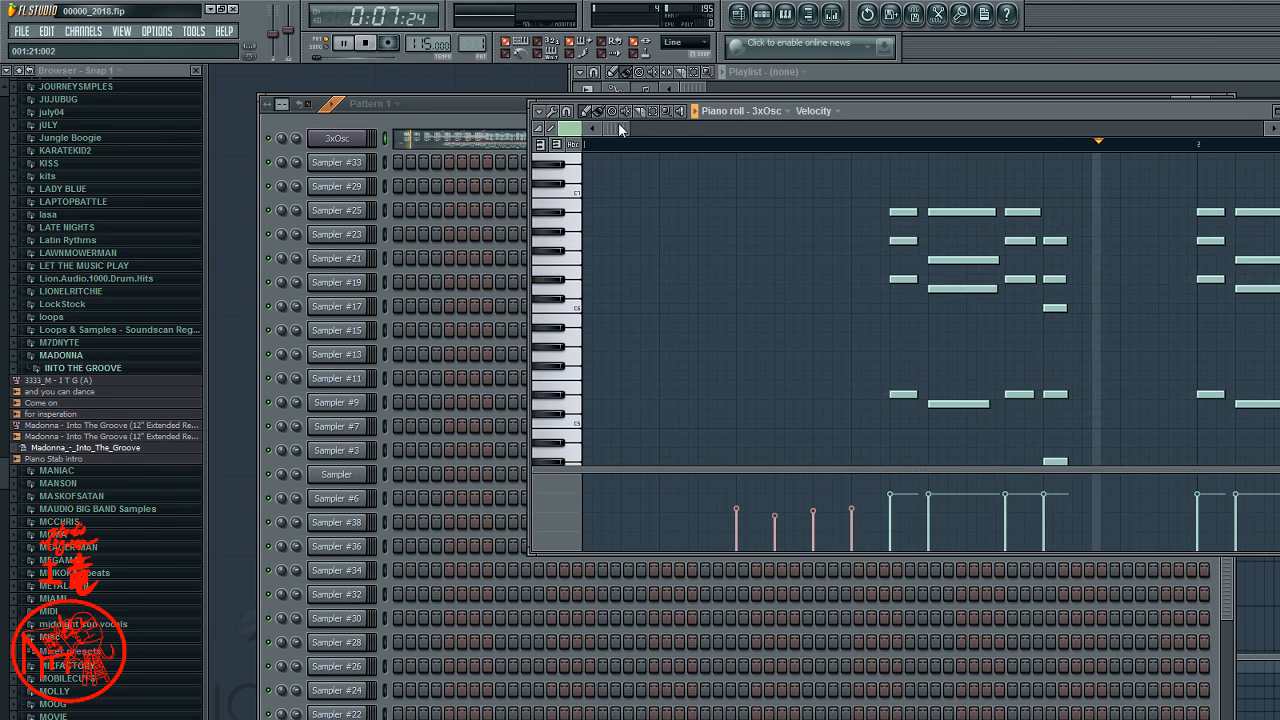
key("space")
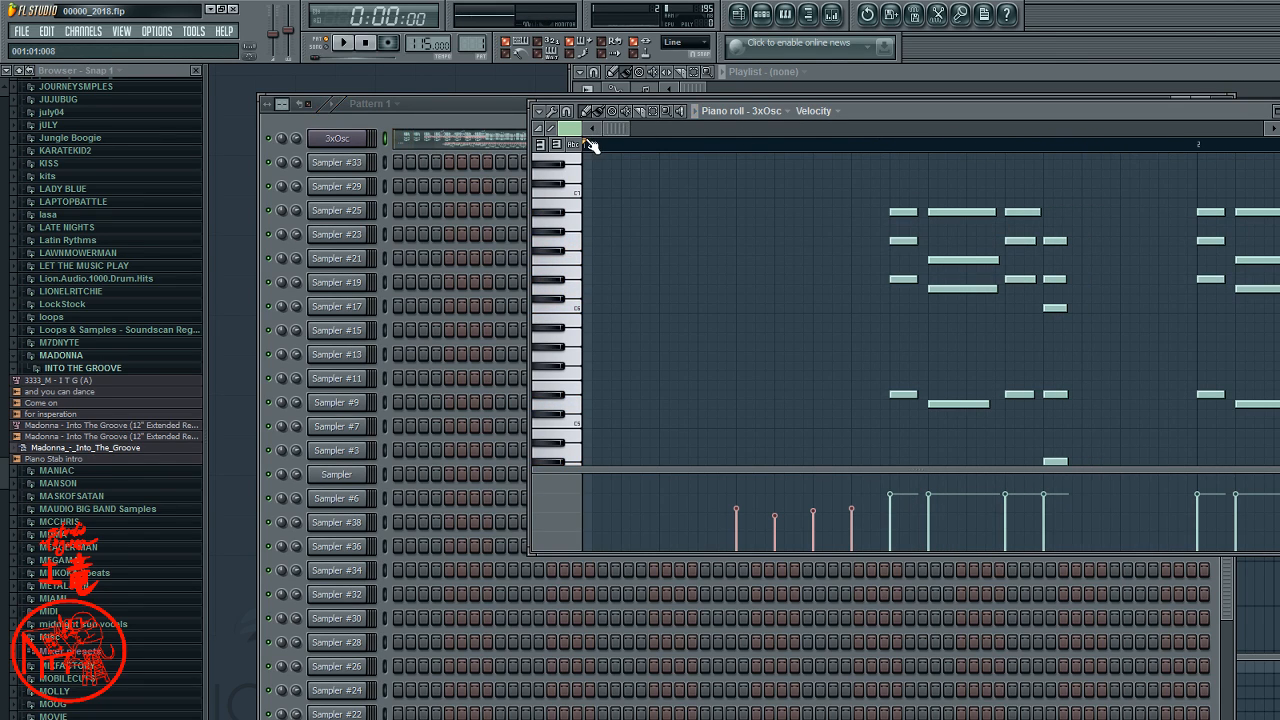
- Copy the first bar of notes from the 3xOsc piano roll and insert a PoiZone 2 channel above Sampler #29
left_click_drag(590, 145, 1203, 177)
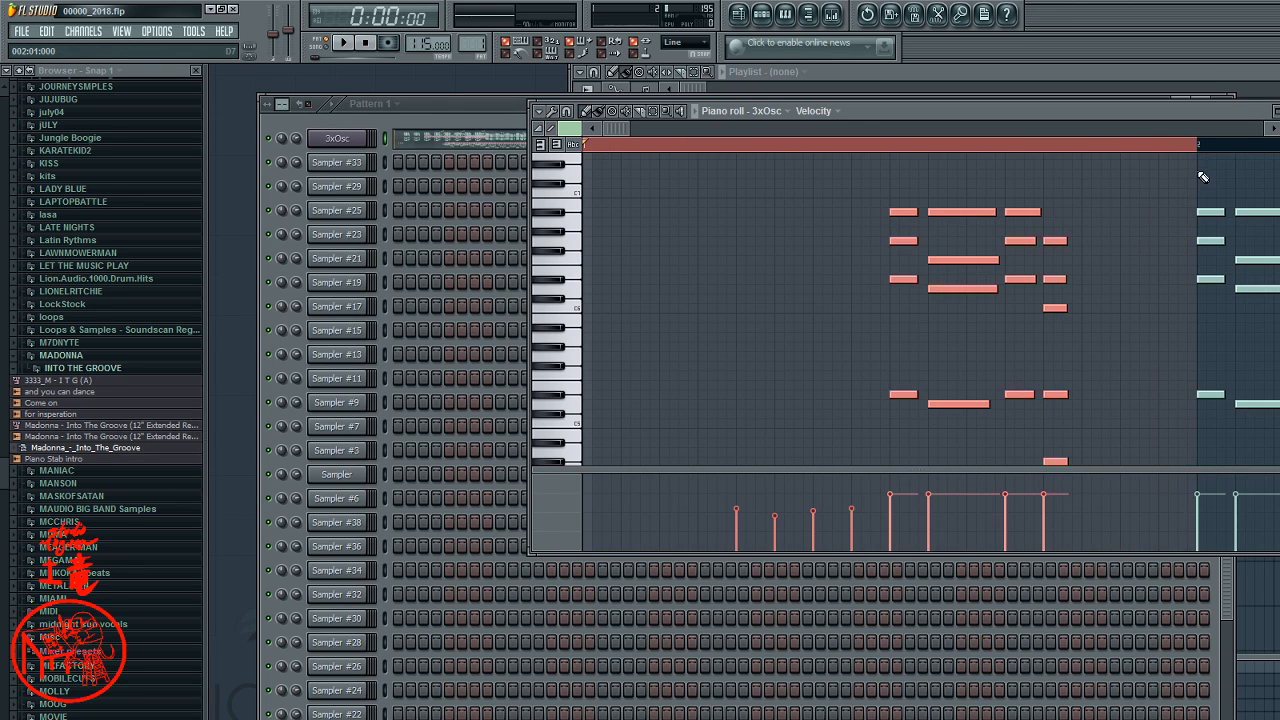
left_click(337, 189)
left_click(326, 191)
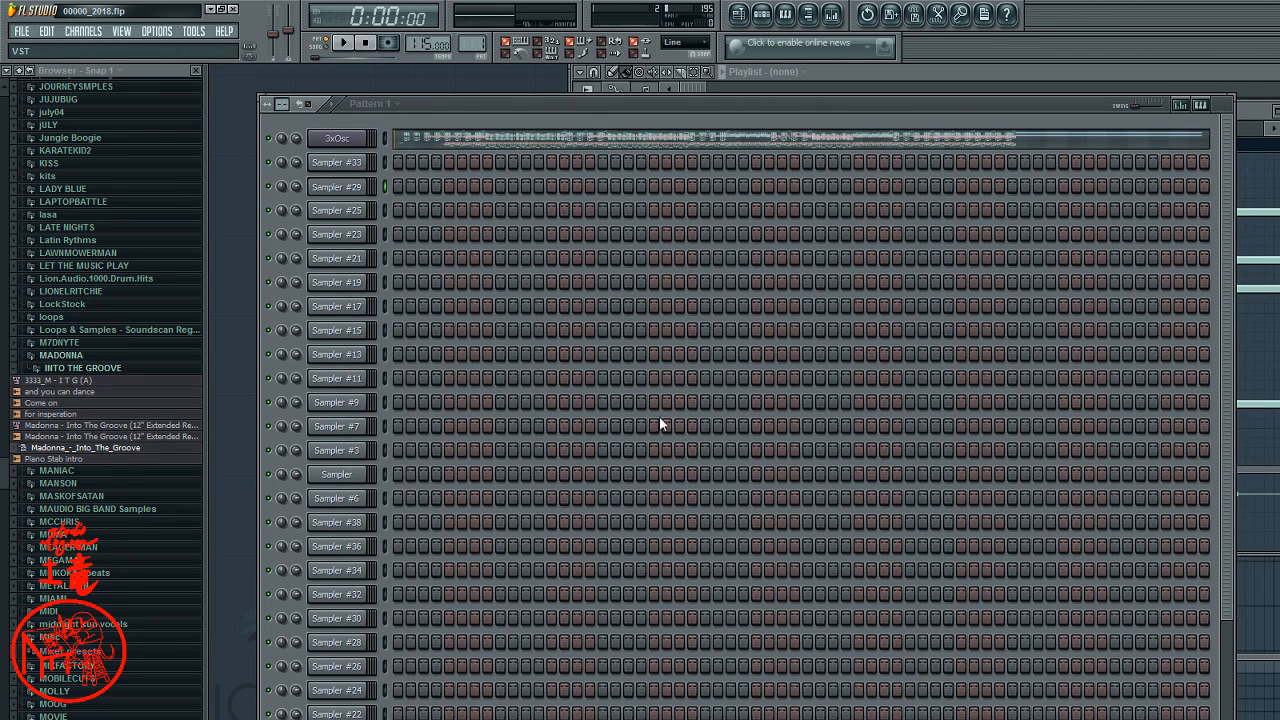
left_click(822, 428)
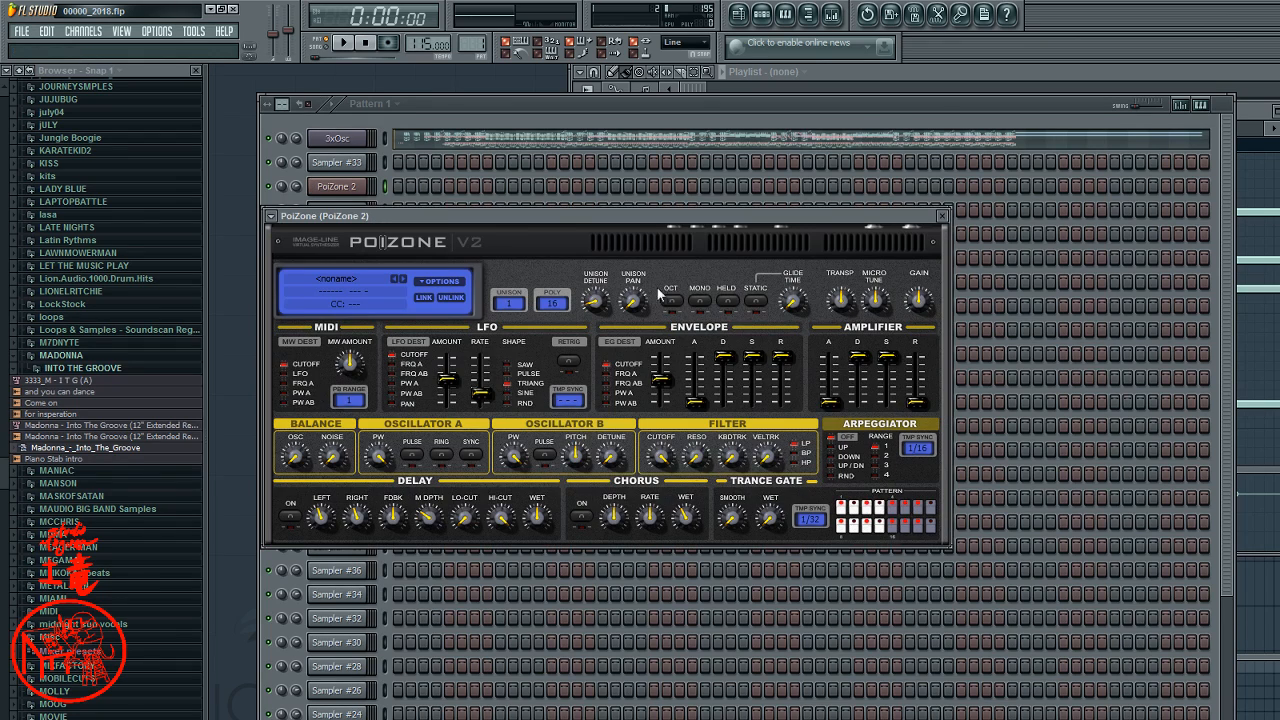
- Paste the copied bar into the PoiZone 2 piano roll, mute the 3xOsc channel and play the pattern
left_click(373, 189)
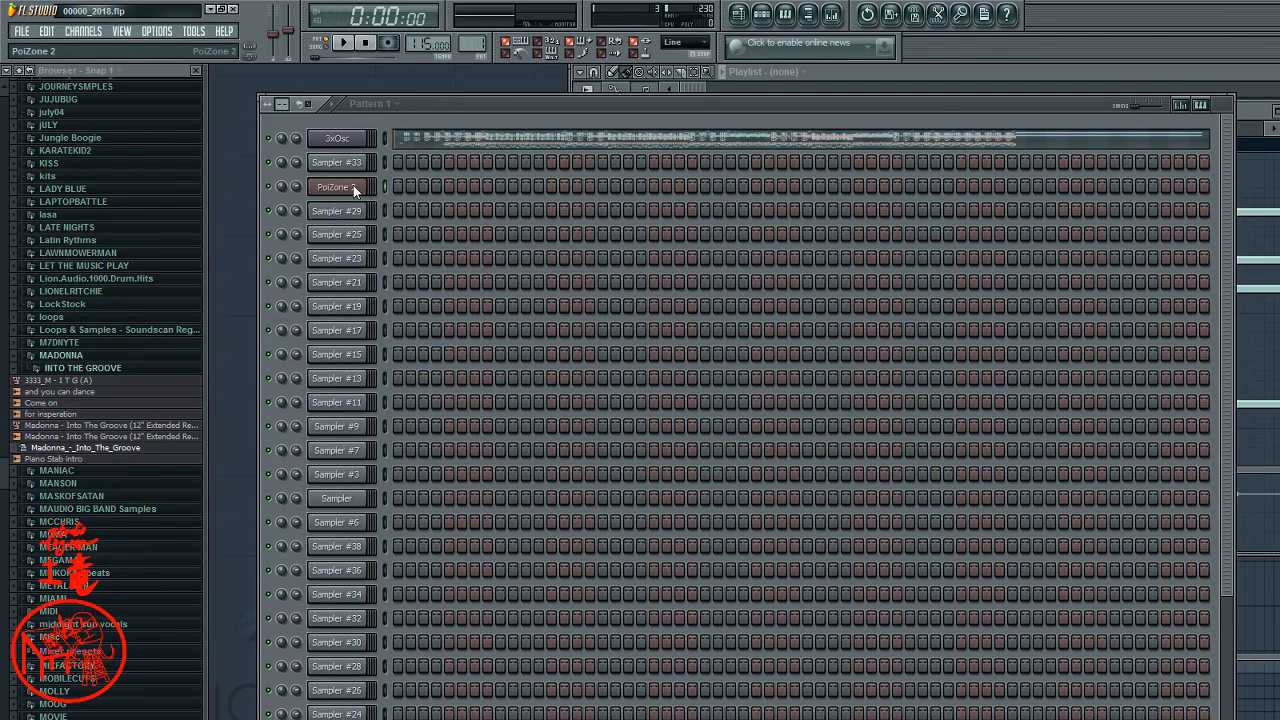
key("F7")
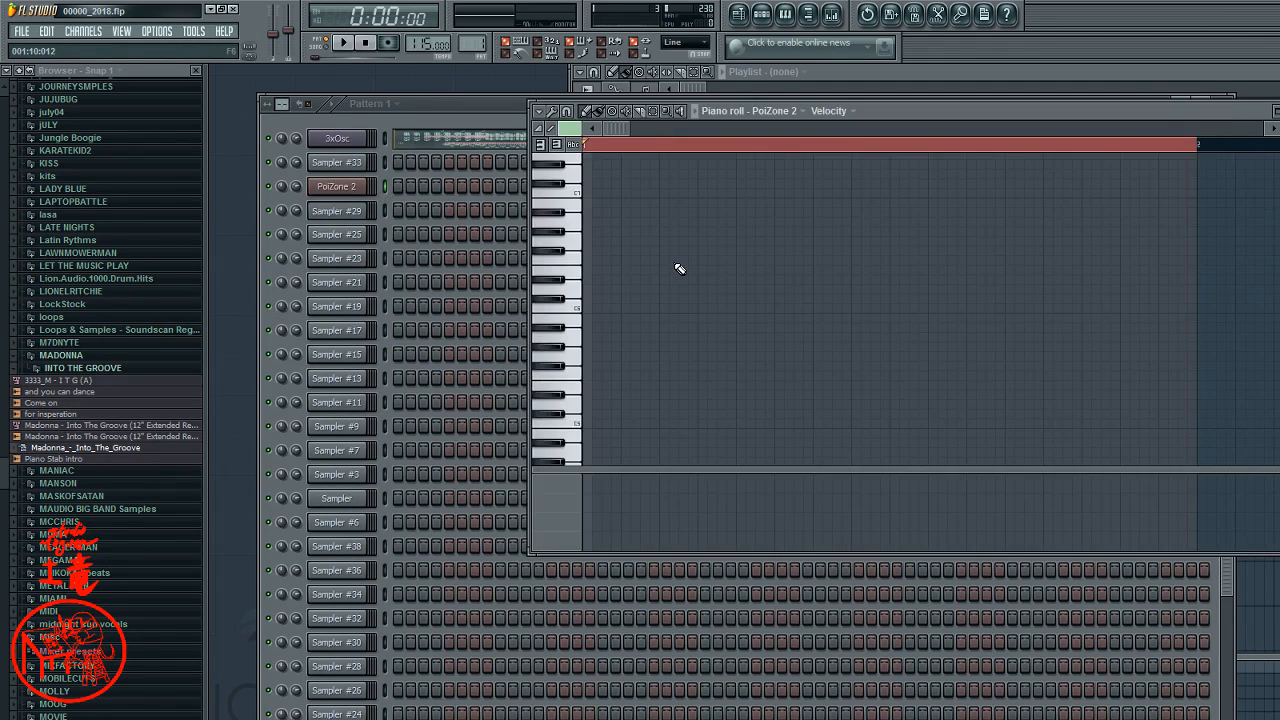
key("ctrl+v")
key("space")
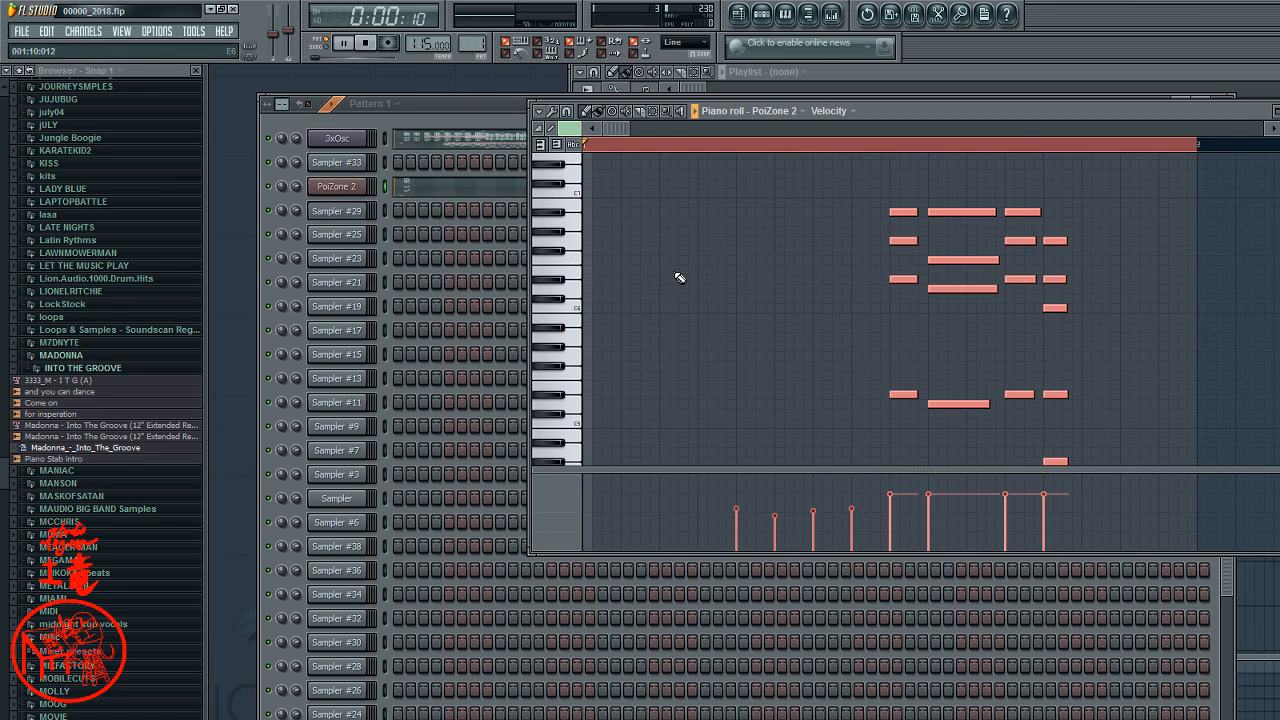
left_click(275, 141)
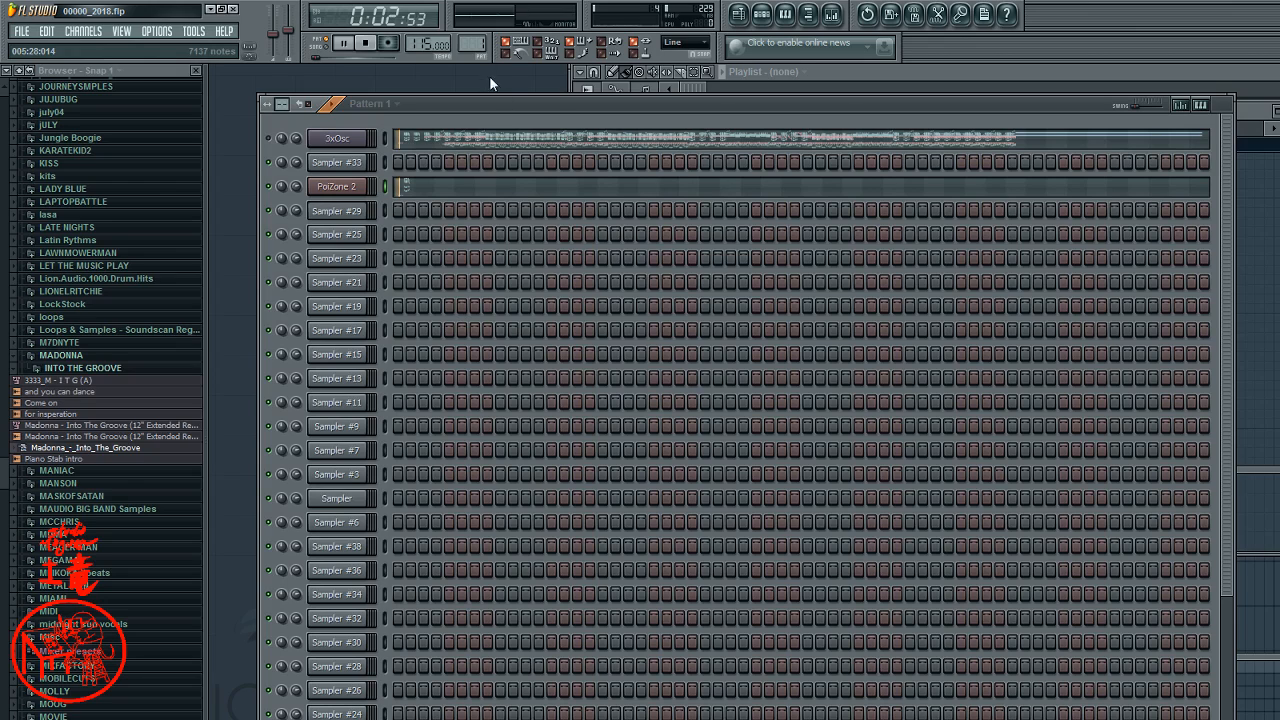
key("space")
key("space")
key("space")
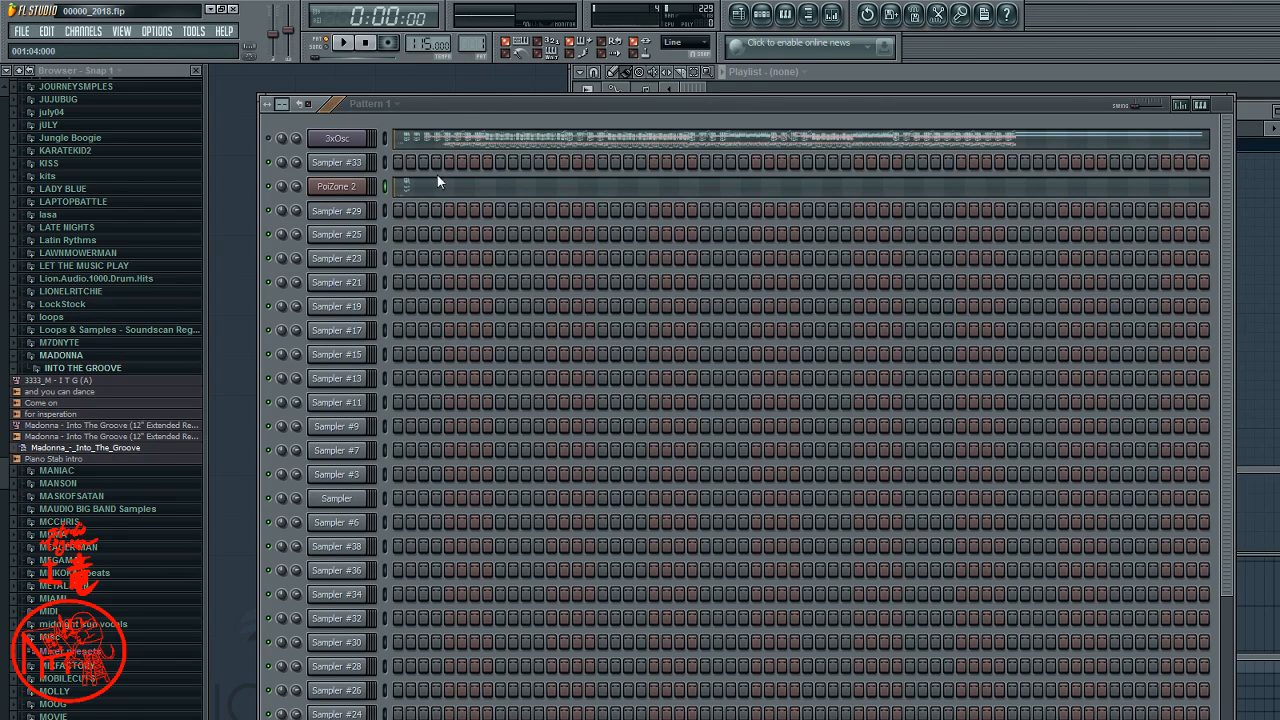
- Delete the four short low notes before the chords in Pattern 1's PoiZone 2 piano roll and check for other stray notes
left_click(434, 190)
left_click(434, 192)
scroll(914, 400, "down", 2)
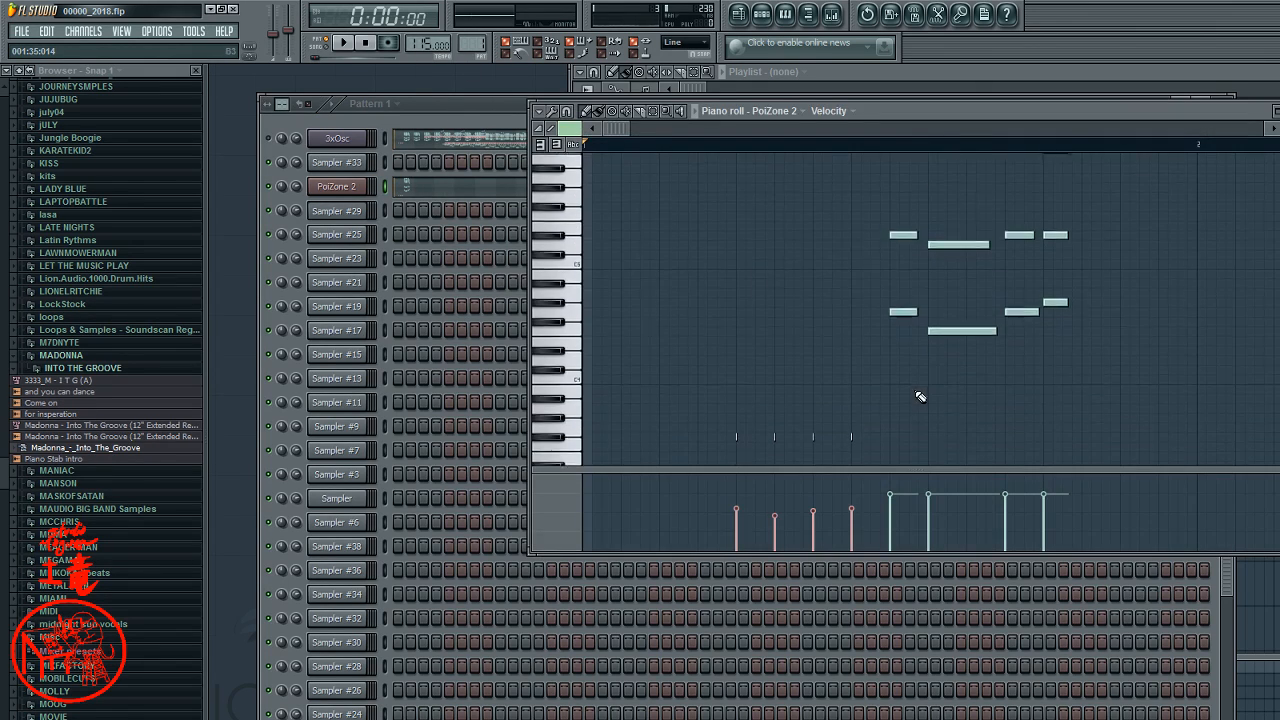
right_click(851, 366)
right_click(813, 366)
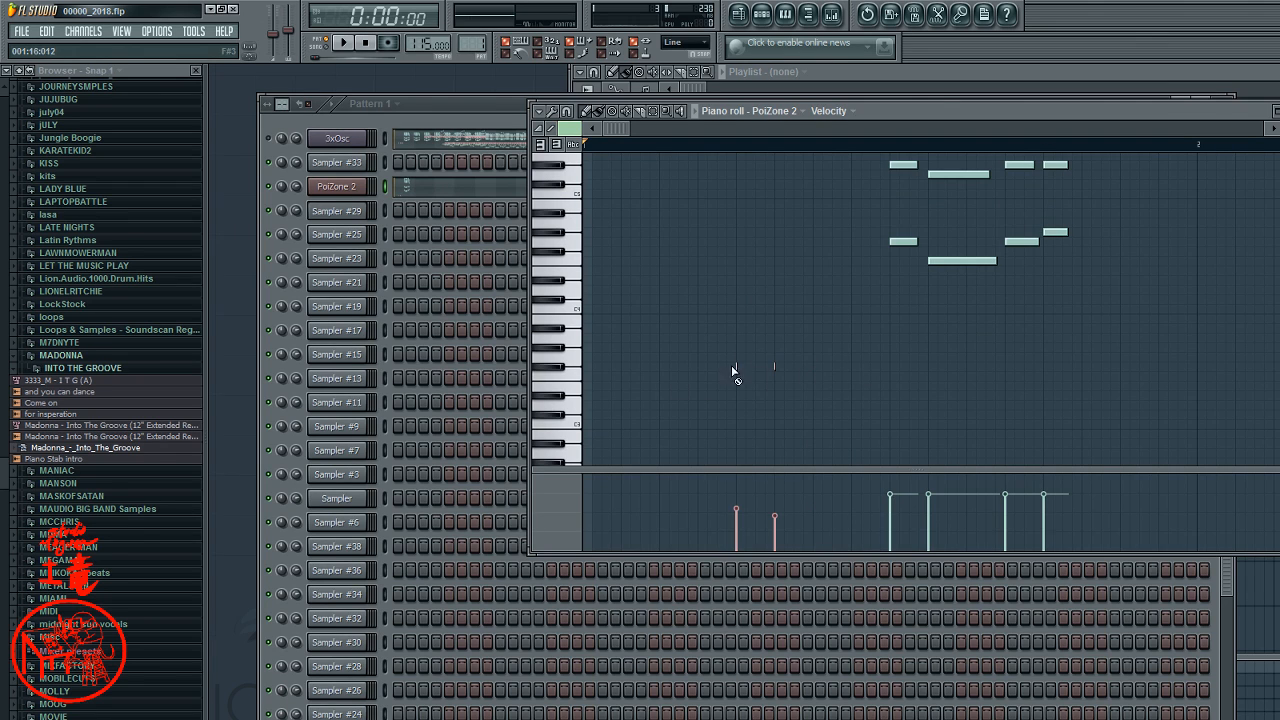
right_click(735, 370)
right_click(774, 366)
scroll(820, 366, "down", 5)
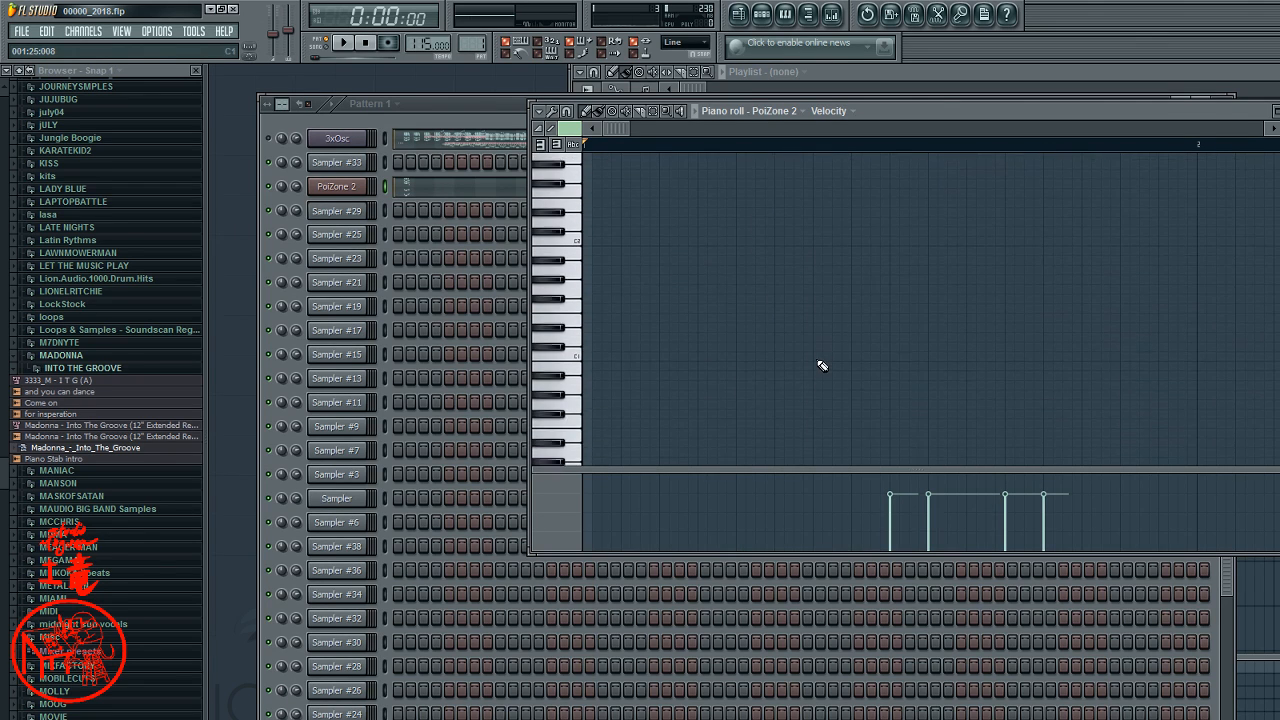
scroll(821, 365, "down", 1)
scroll(821, 365, "up", 10)
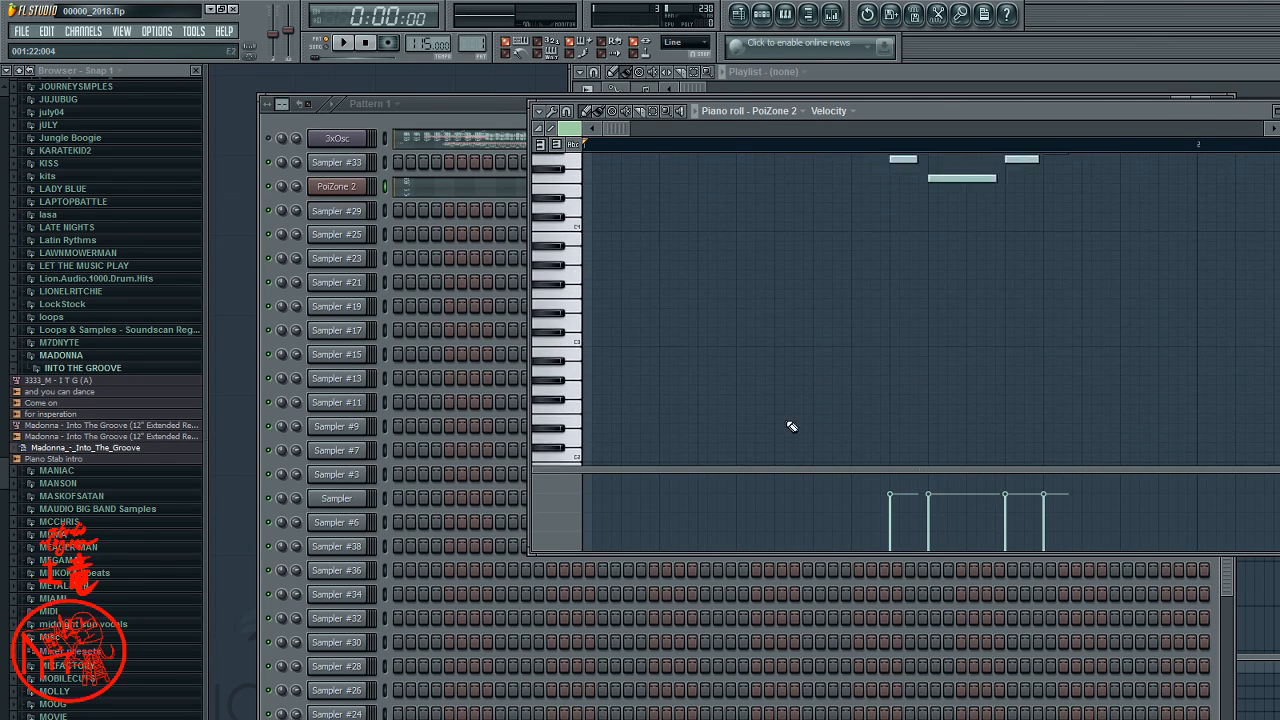
scroll(778, 450, "up", 4)
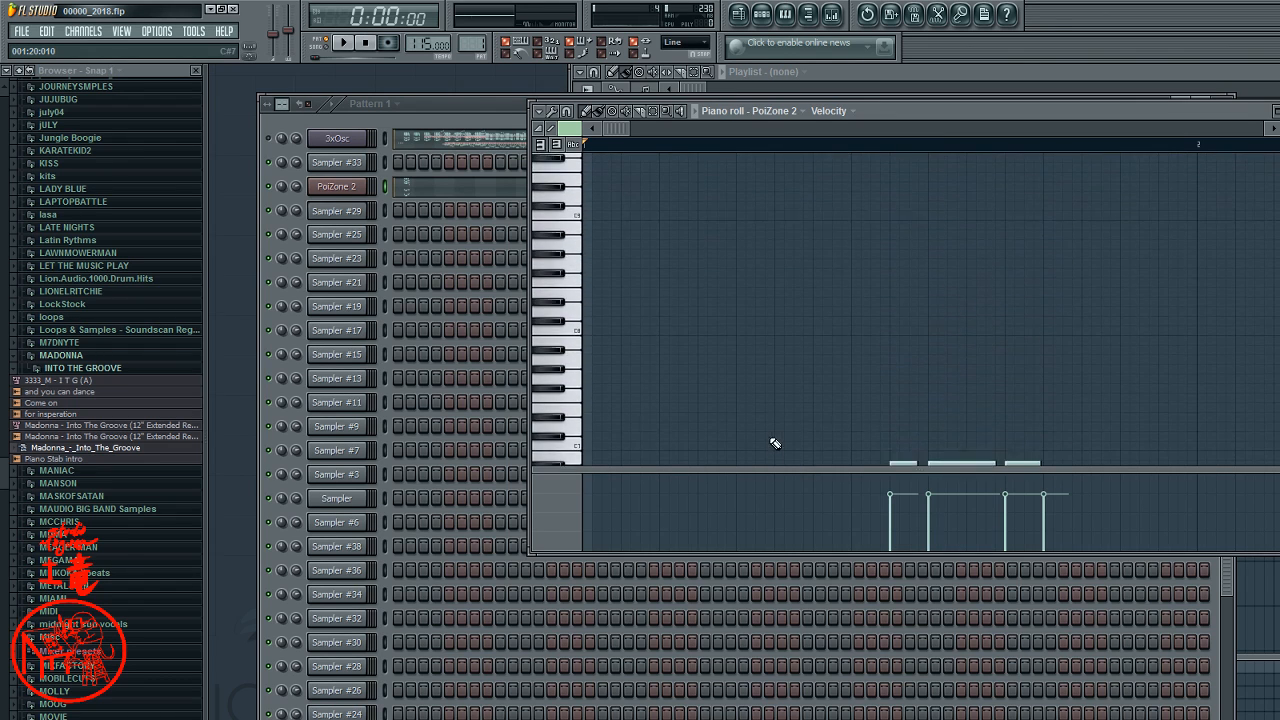
scroll(778, 437, "down", 4)
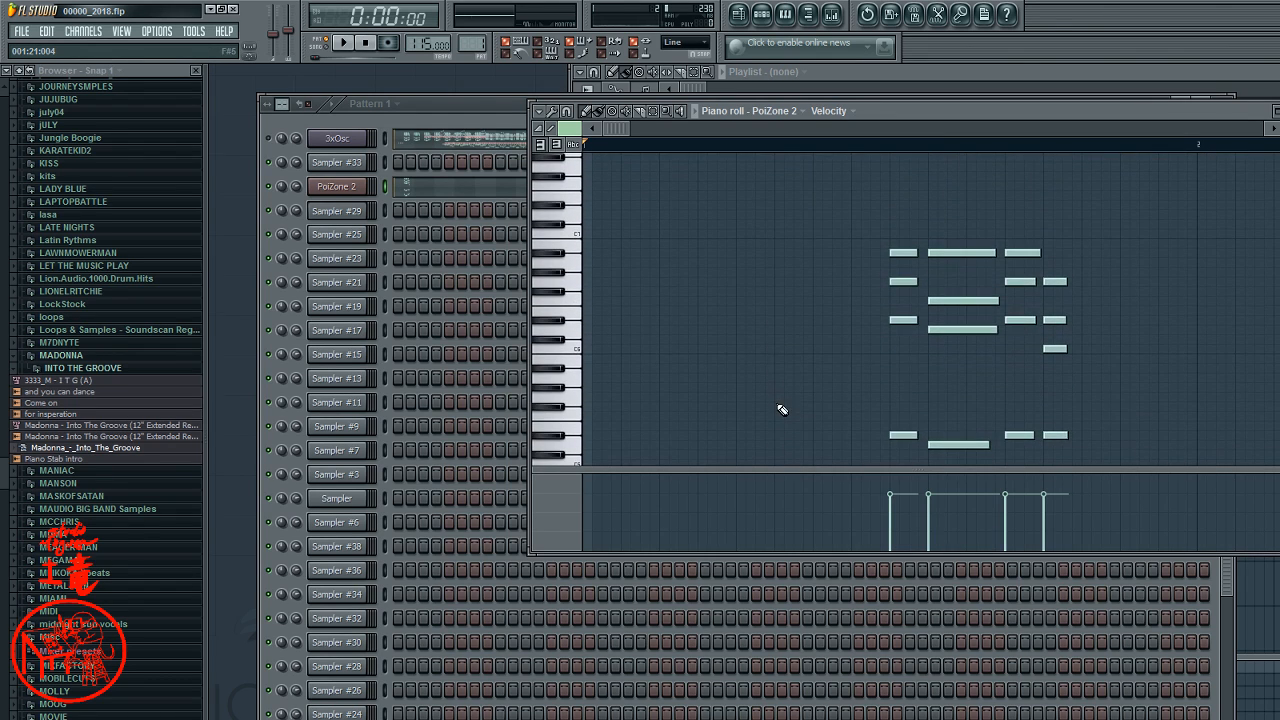
- Switch to Pattern 2 and paste the copied first bar of notes into its PoiZone 2 piano roll
left_click(449, 142)
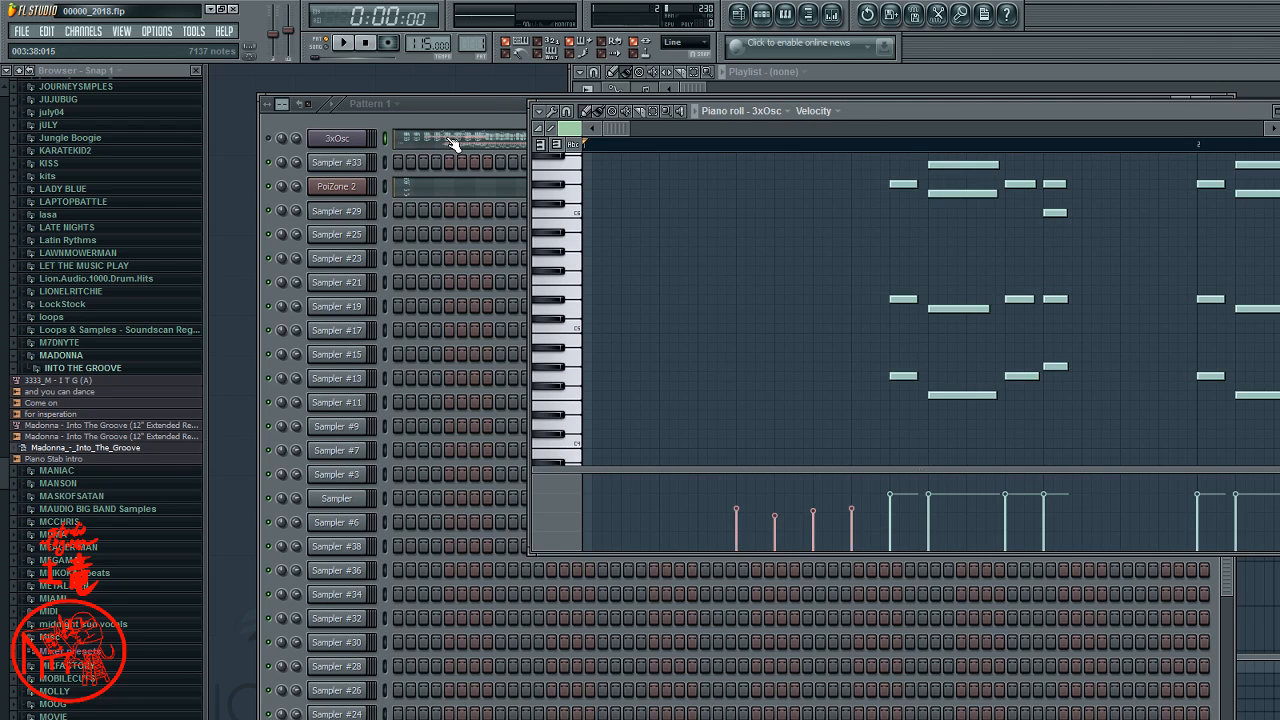
left_click(425, 191)
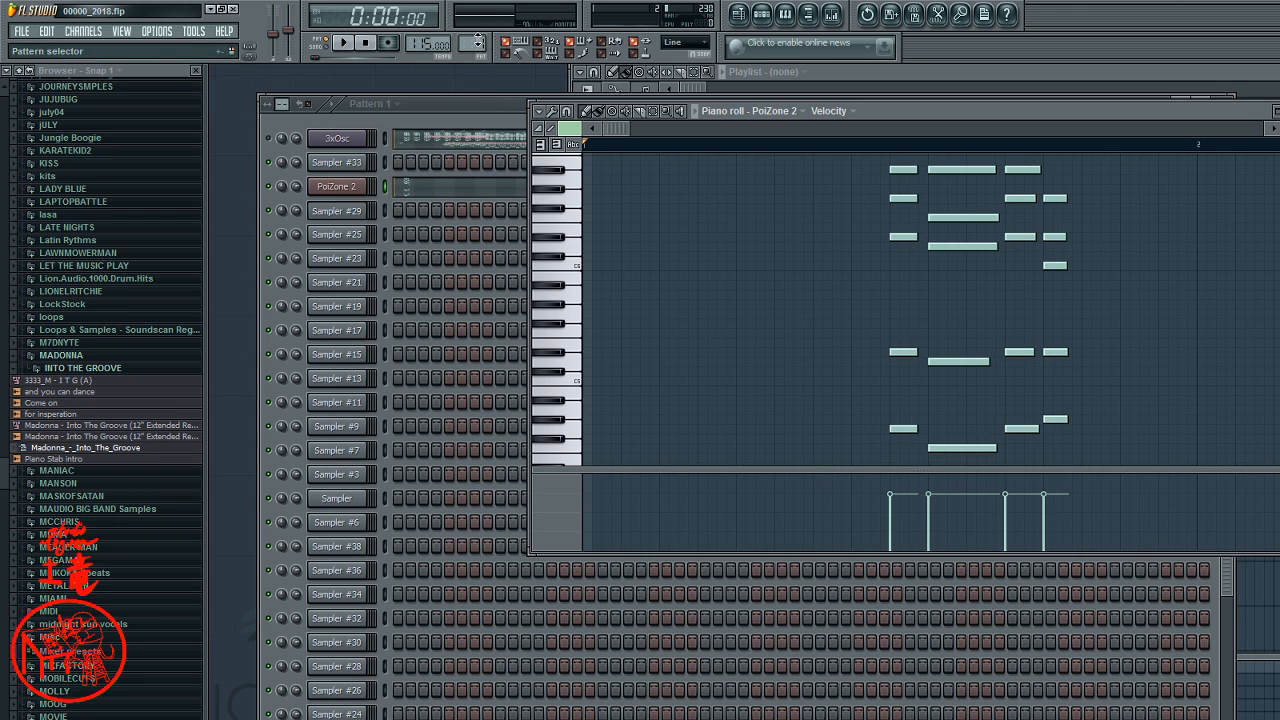
scroll(476, 46, "up", 1)
key("ctrl+v")
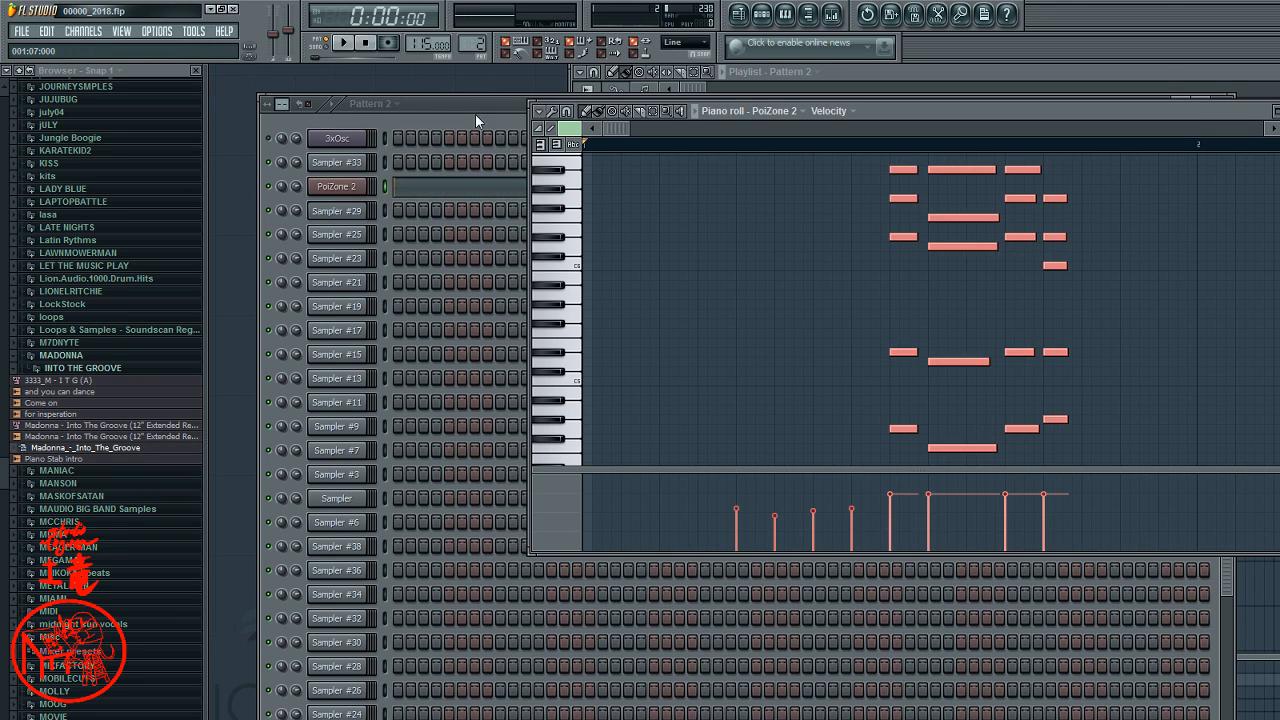
left_click(478, 112)
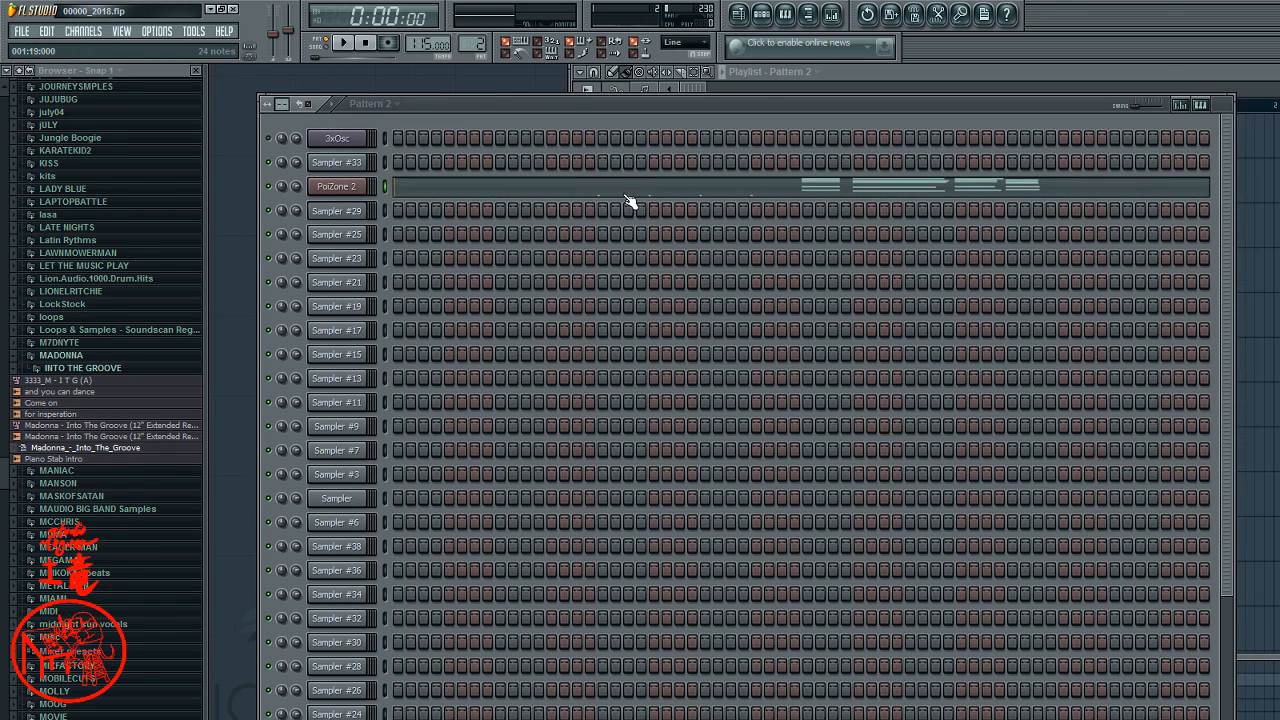
- Delete the four short low notes before the chords from PoiZone 2 in Pattern 2
left_click(628, 194)
scroll(768, 337, "down", 4)
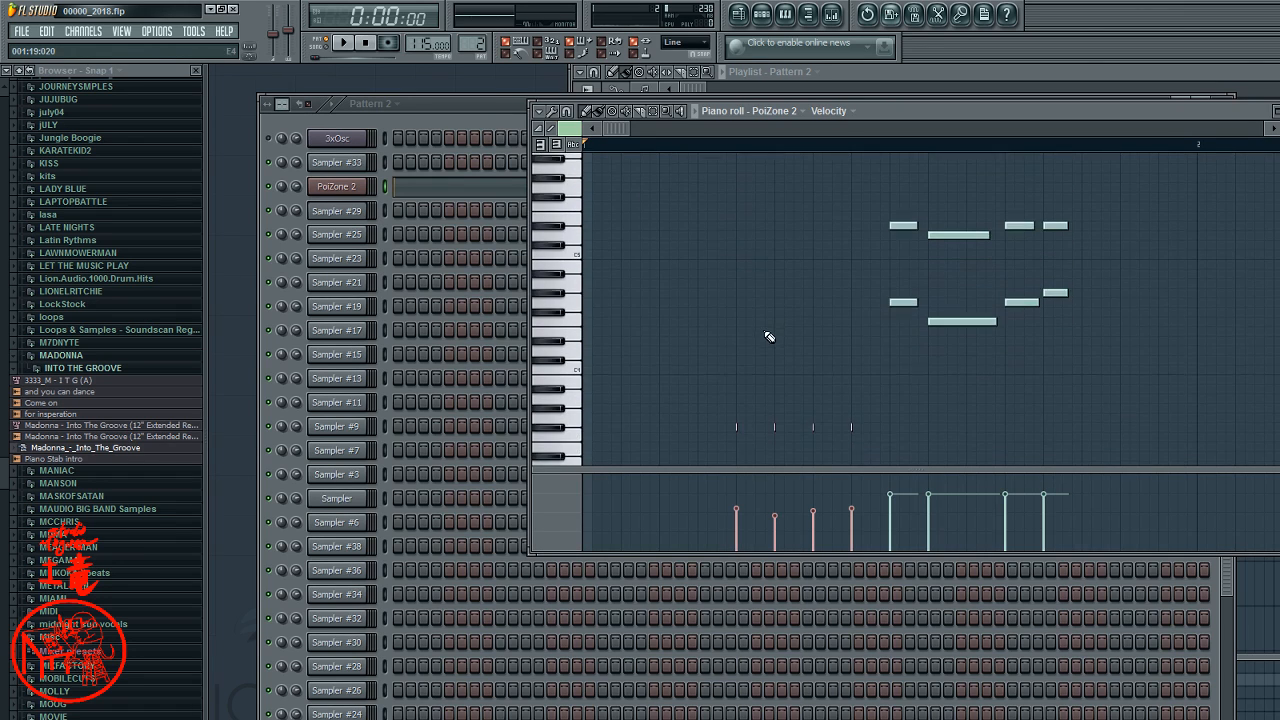
right_click(813, 377)
right_click(774, 377)
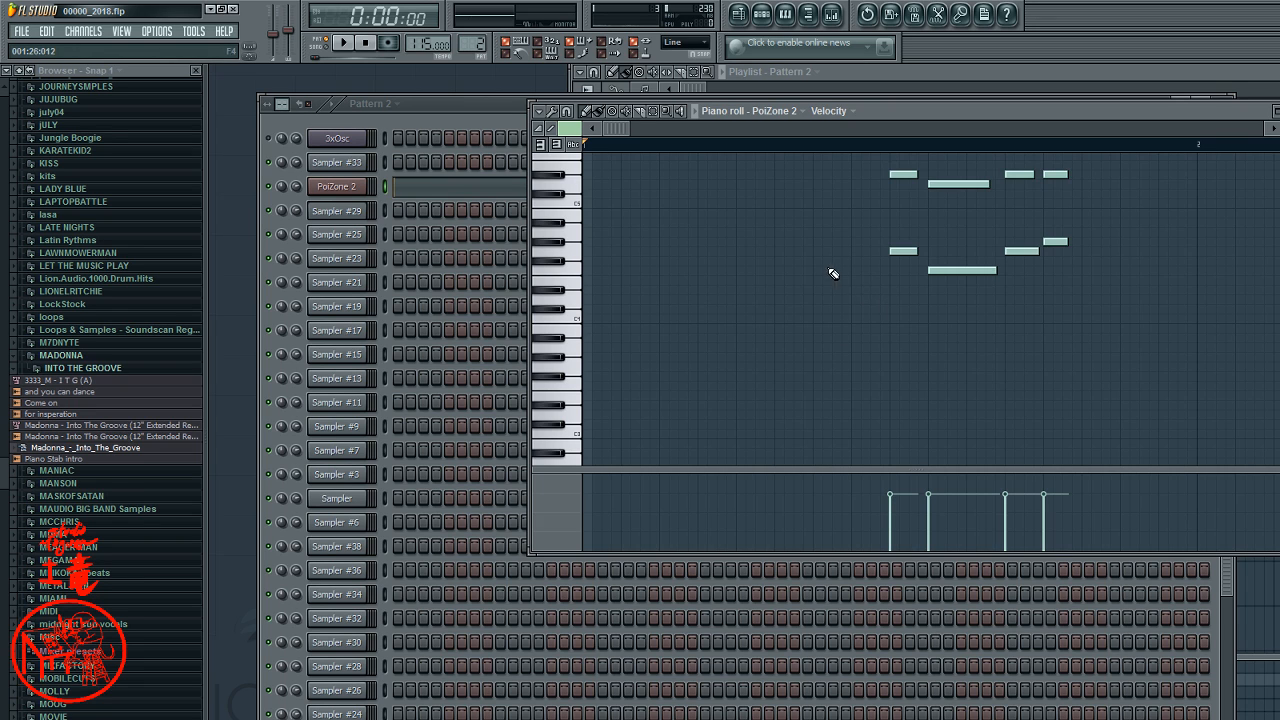
scroll(834, 264, "up", 4)
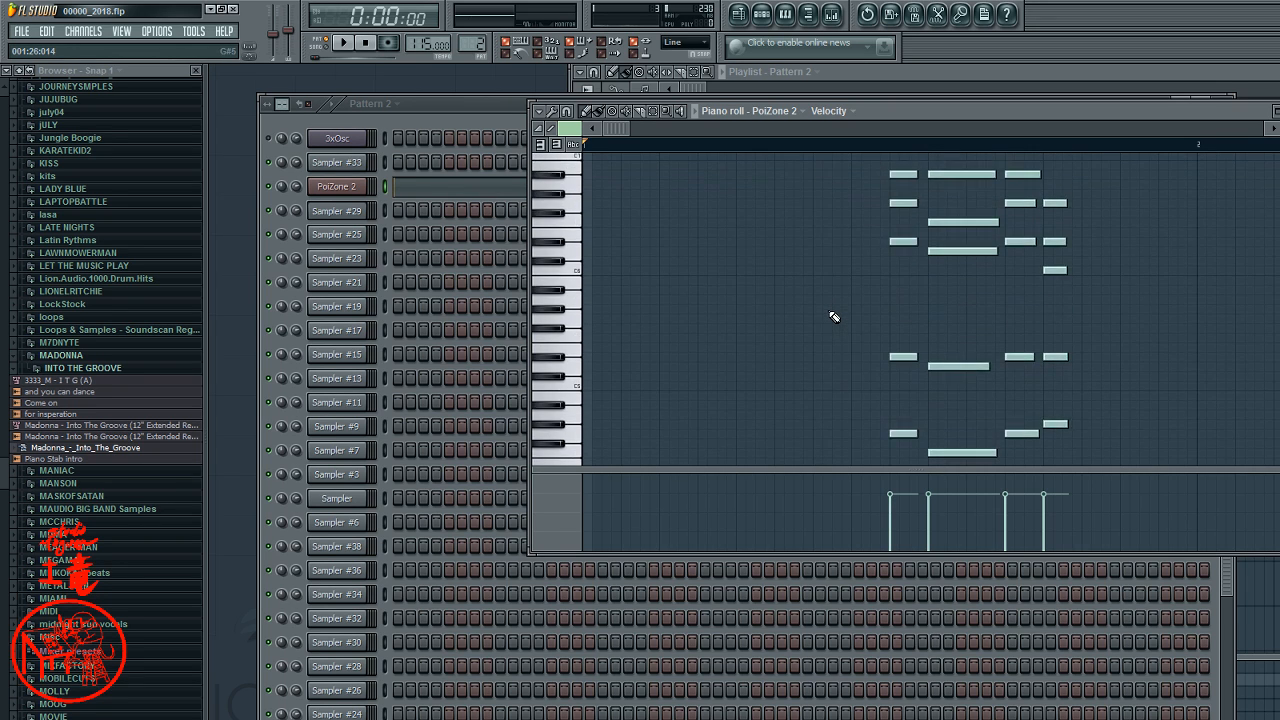
scroll(834, 317, "down", 1)
- Audition the PoiZone 2 chords in Pattern 2, and set the project tempo to 145
key("space")
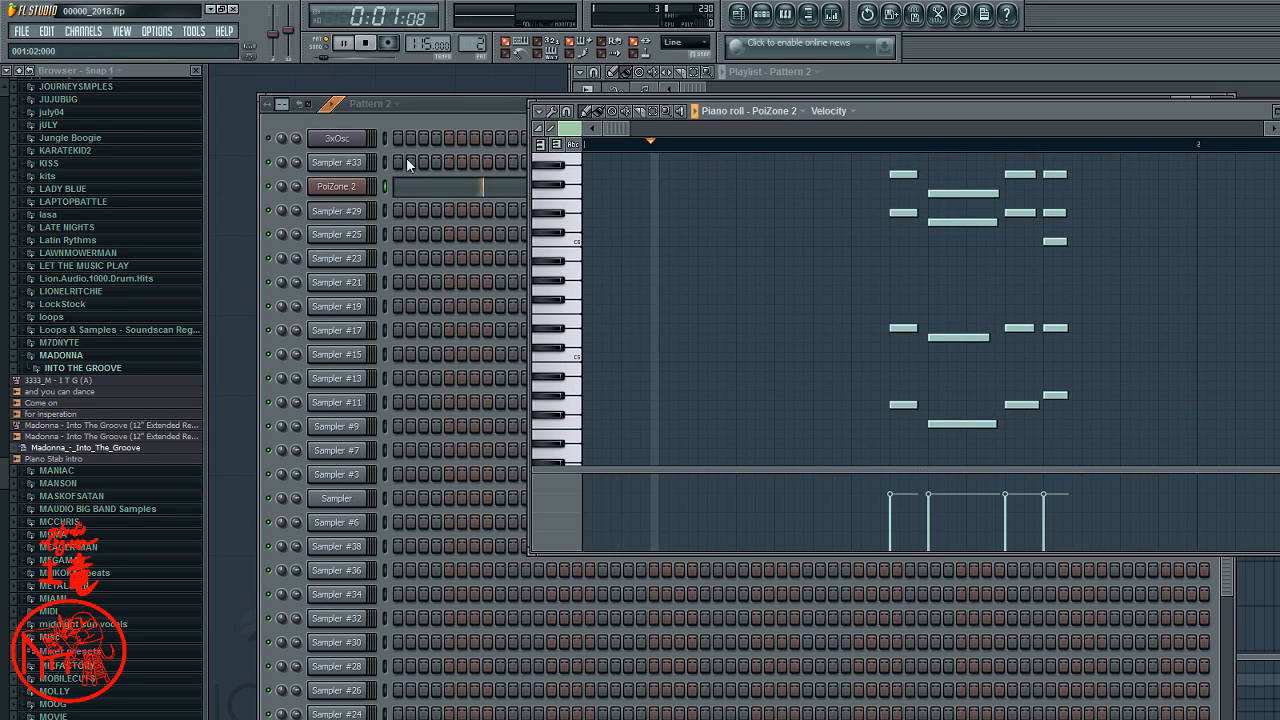
key("F7")
key("space")
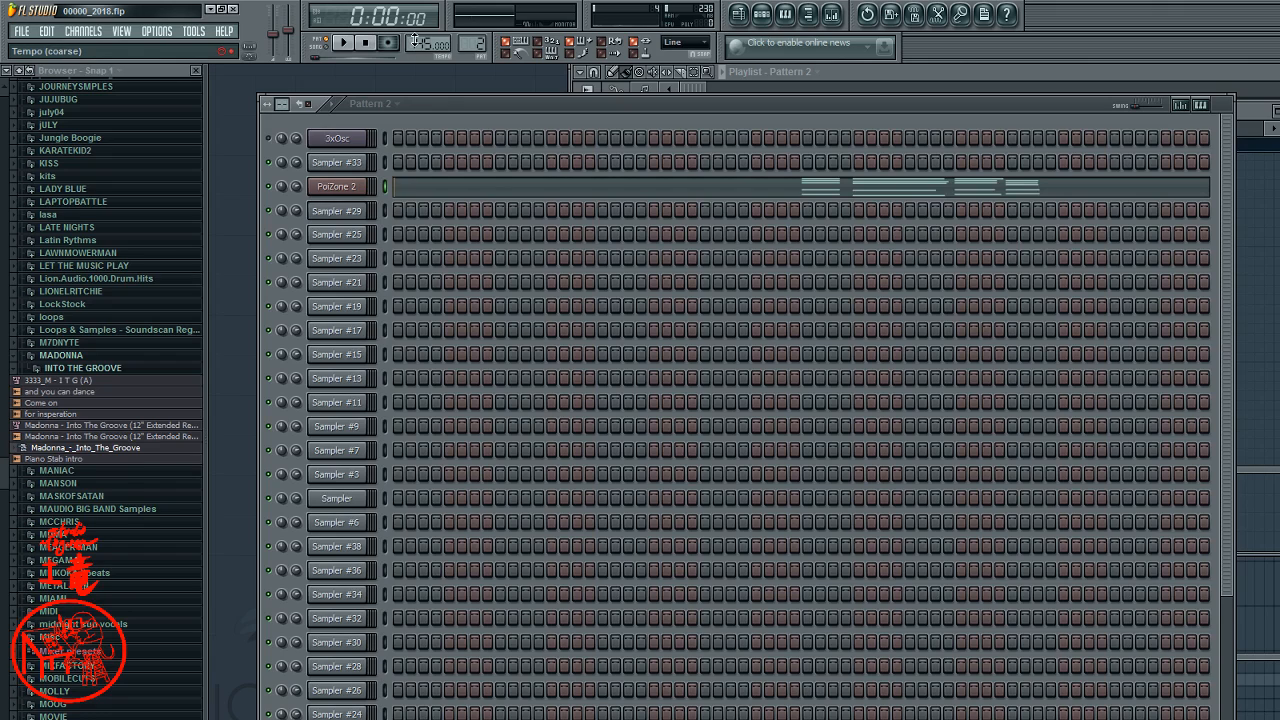
key("space")
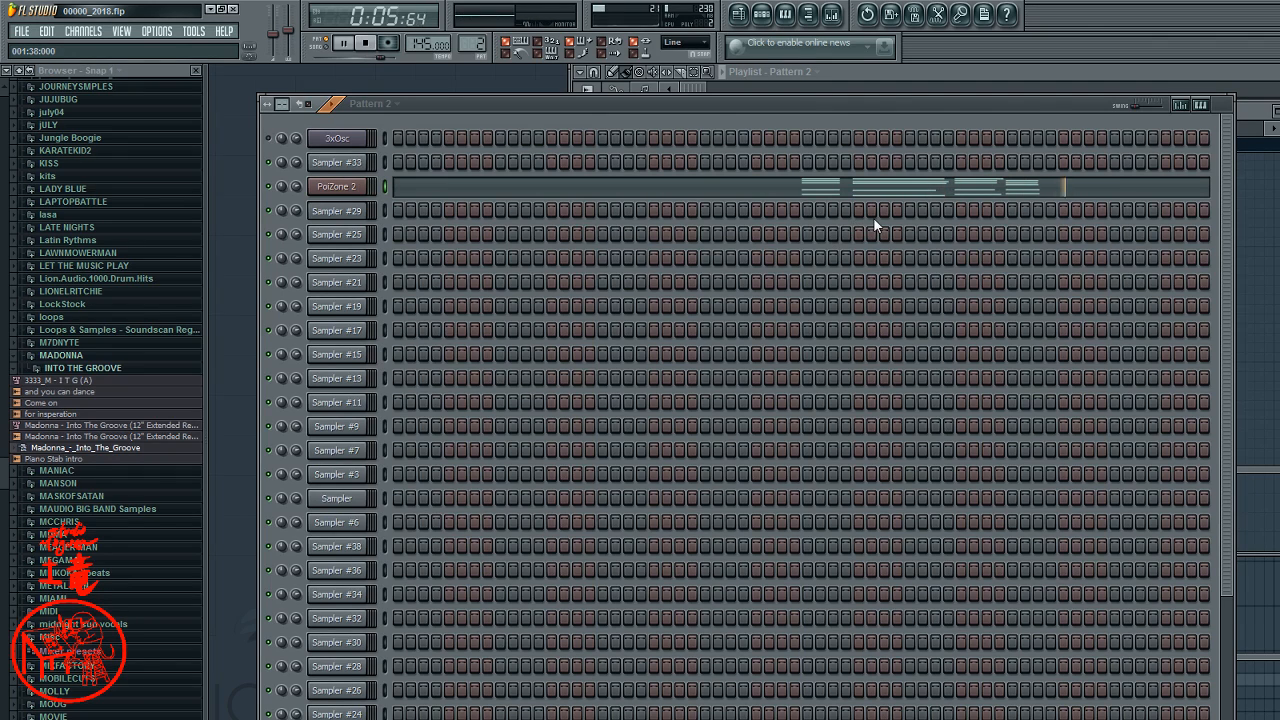
key("space")
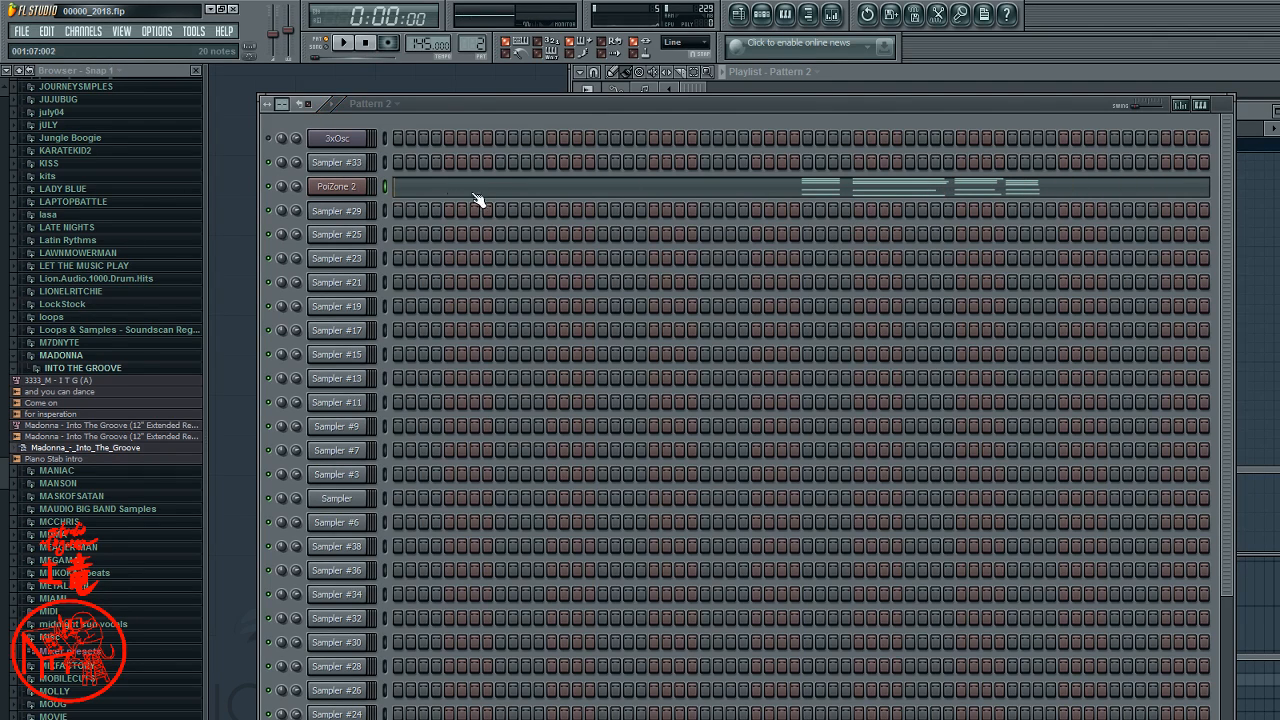
key("space")
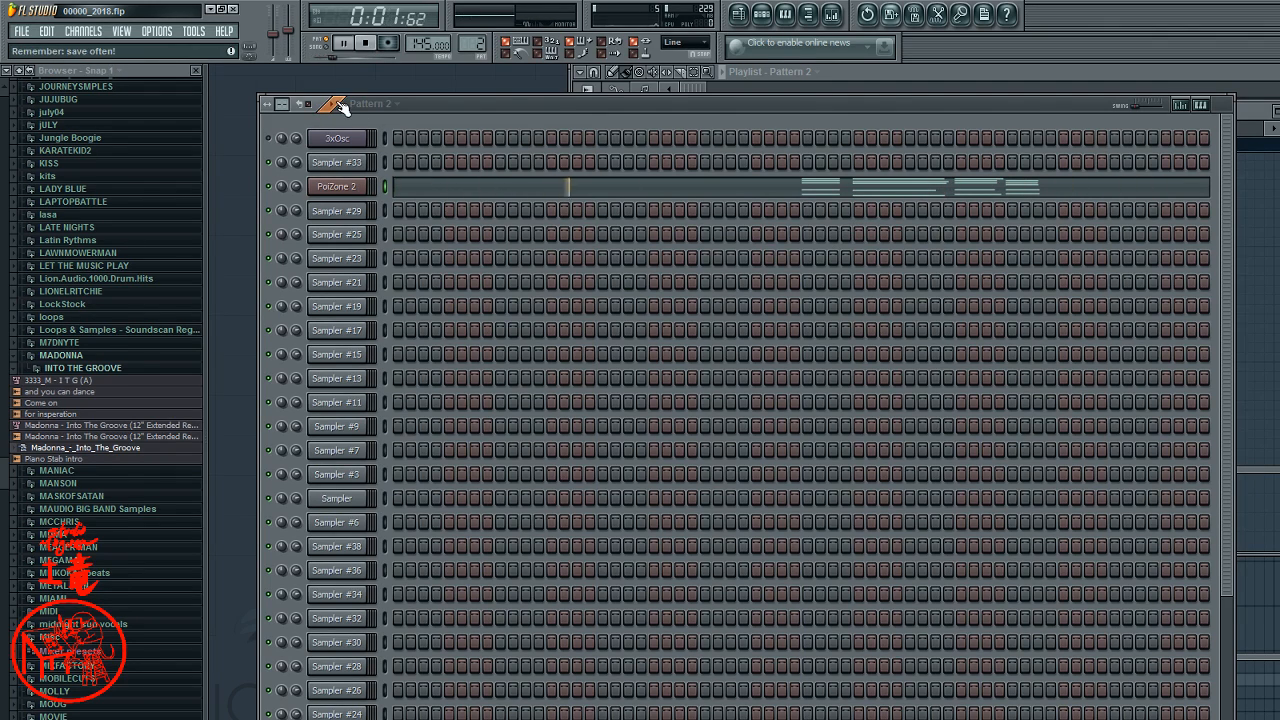
- Play back Pattern 2 several times to check the timing of the PoiZone 2 chords
key("space")
key("space")
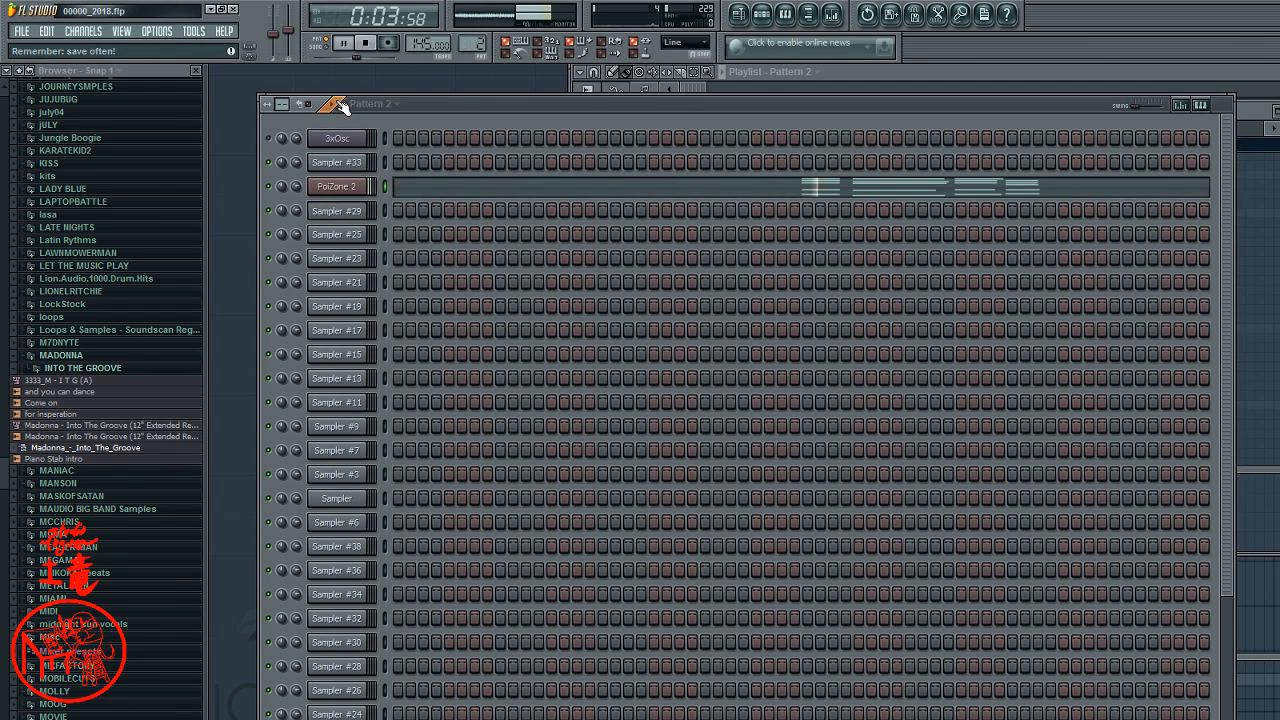
key("space")
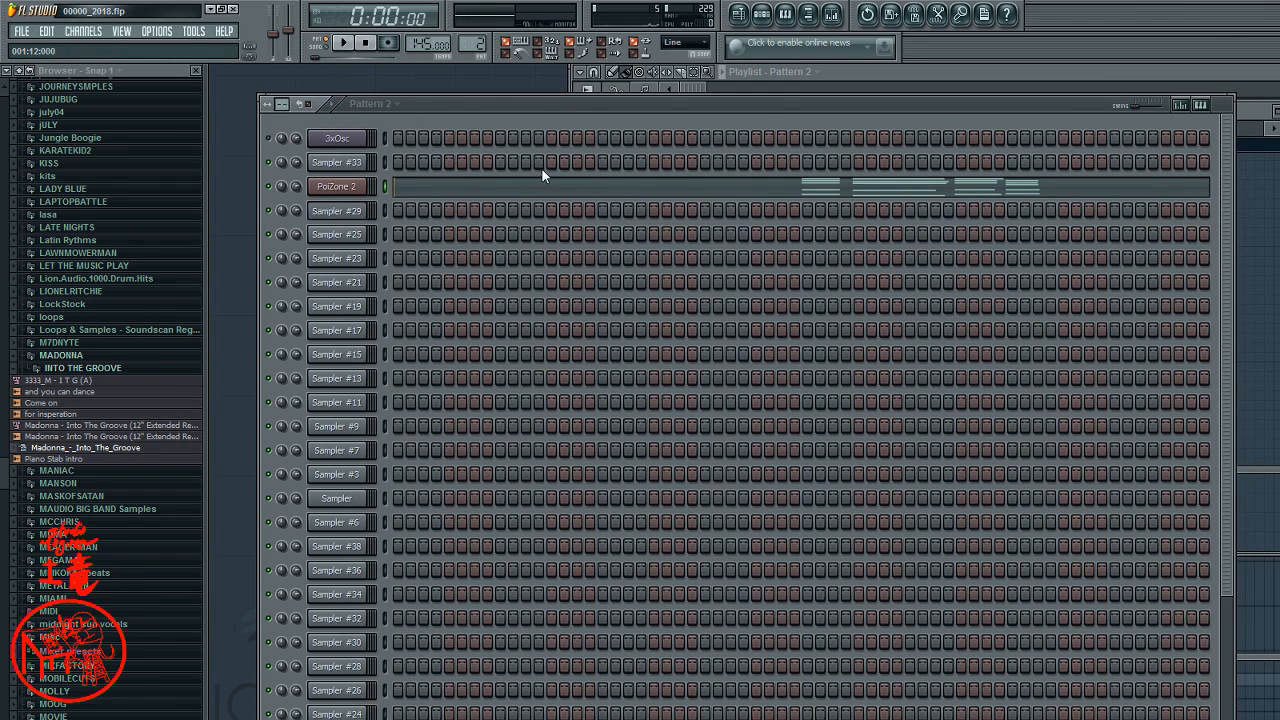
key("space")
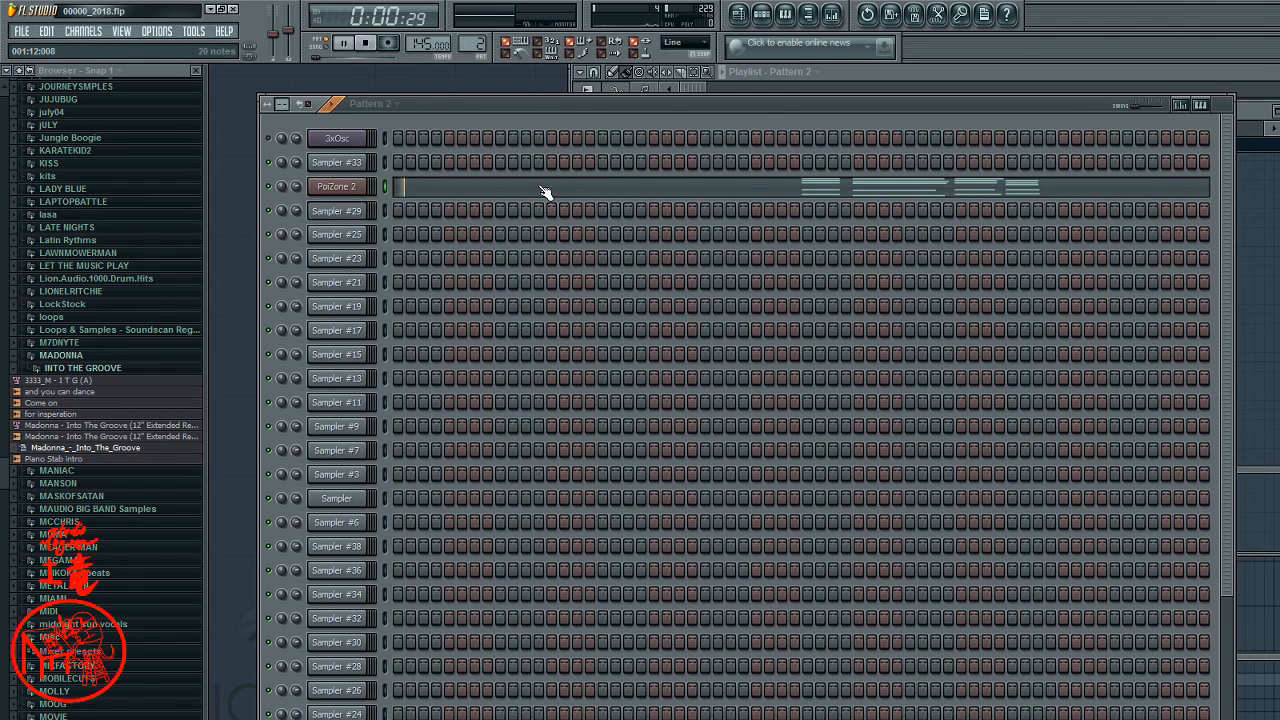
key("space")
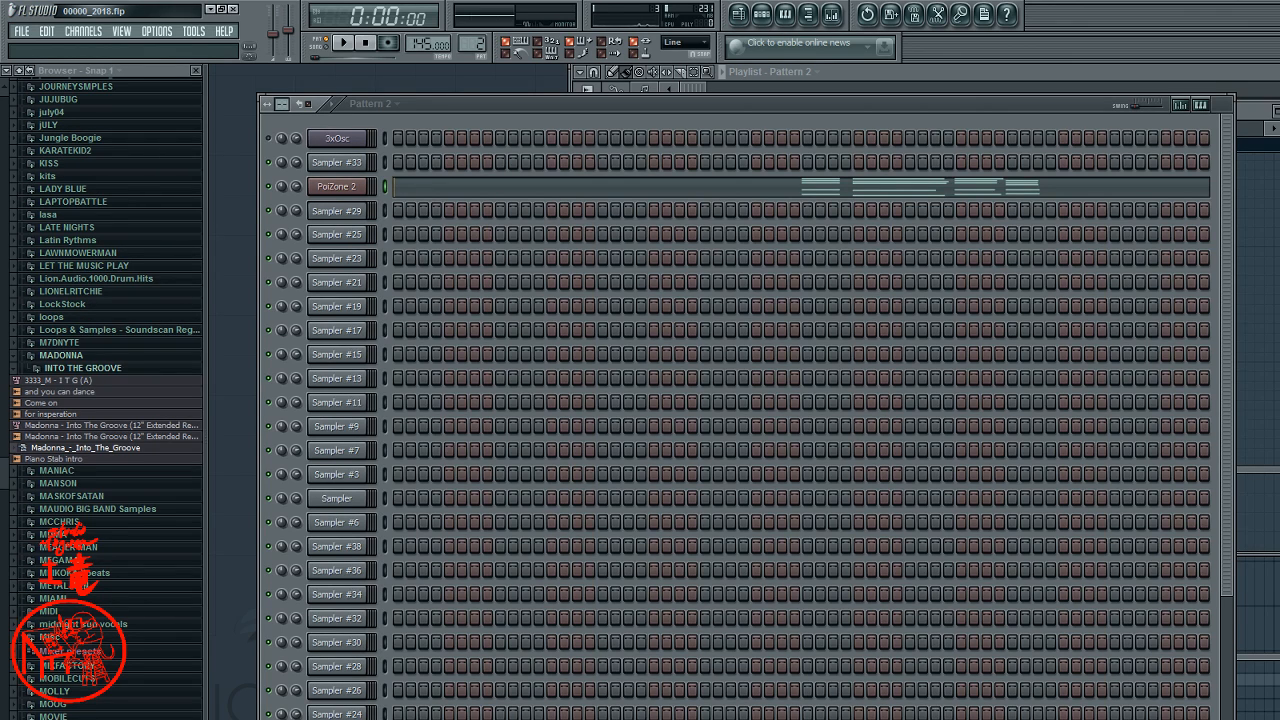
- Browse the sample library to the Drums folder of Warrior One VIP Samples within 24-Bit CM HipHop
scroll(27, 400, "up", 10)
scroll(27, 355, "up", 15)
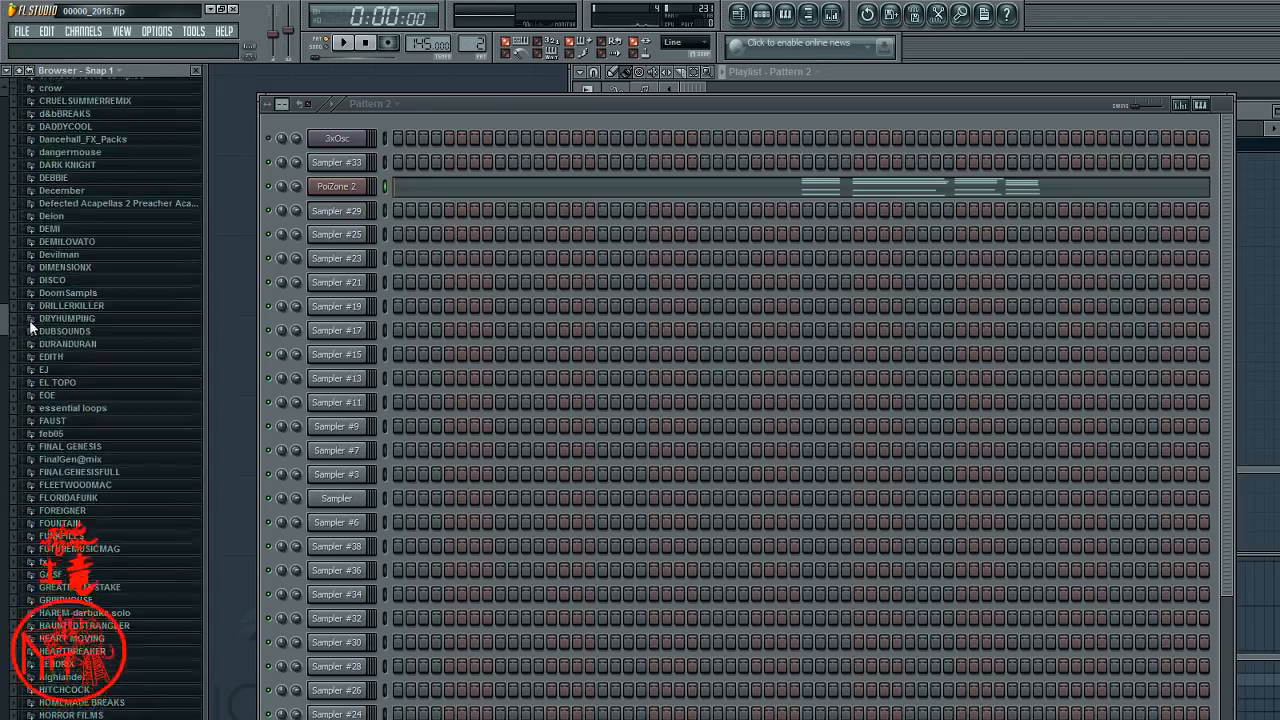
scroll(45, 224, "up", 10)
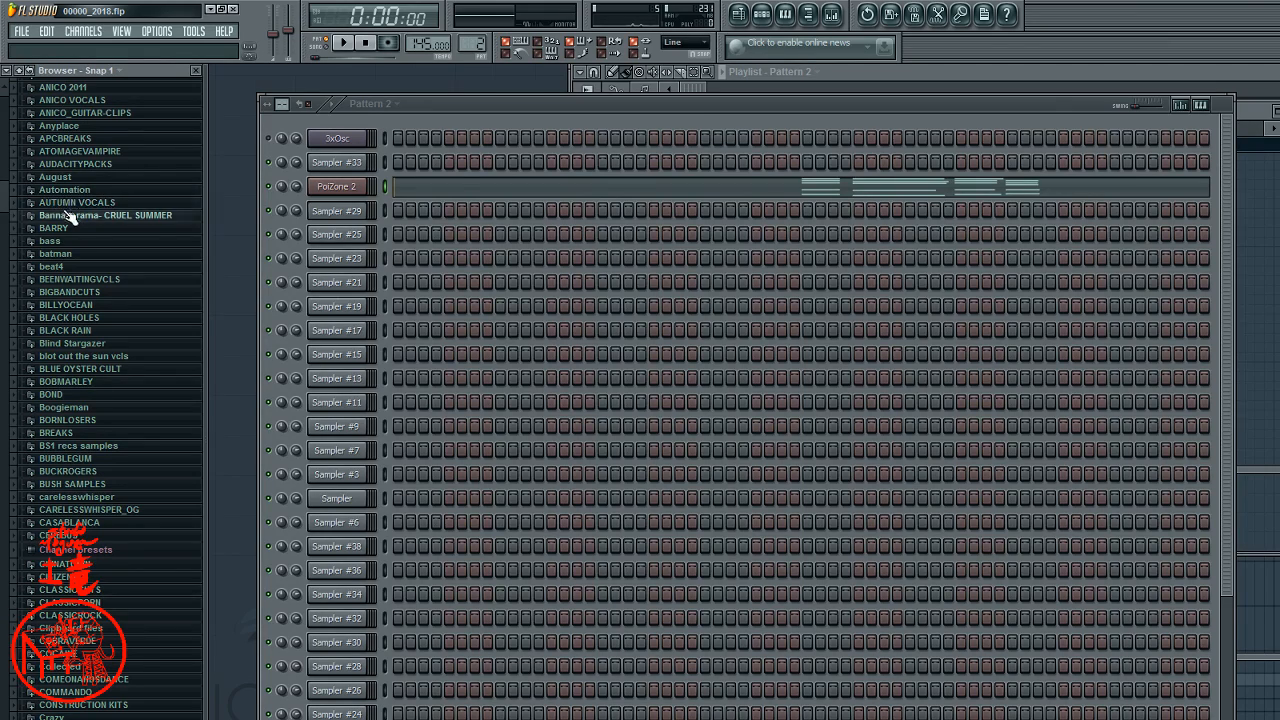
left_click_drag(6, 194, 10, 88)
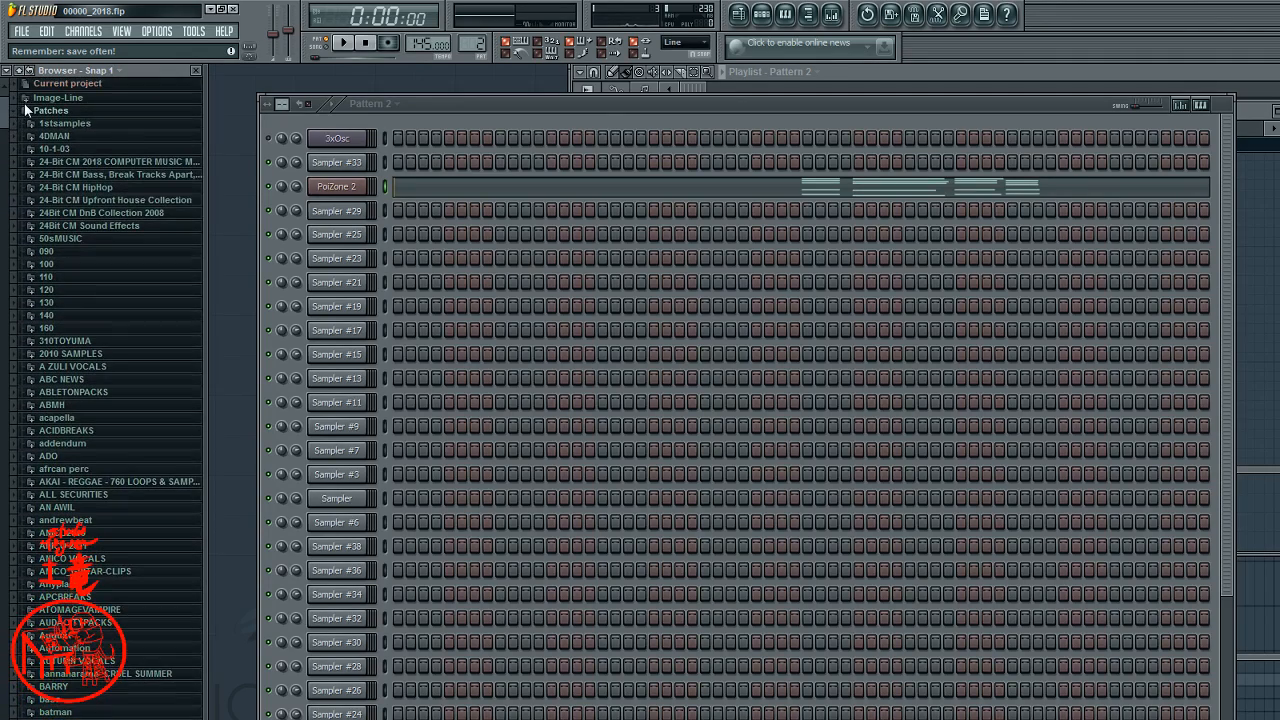
left_click(80, 188)
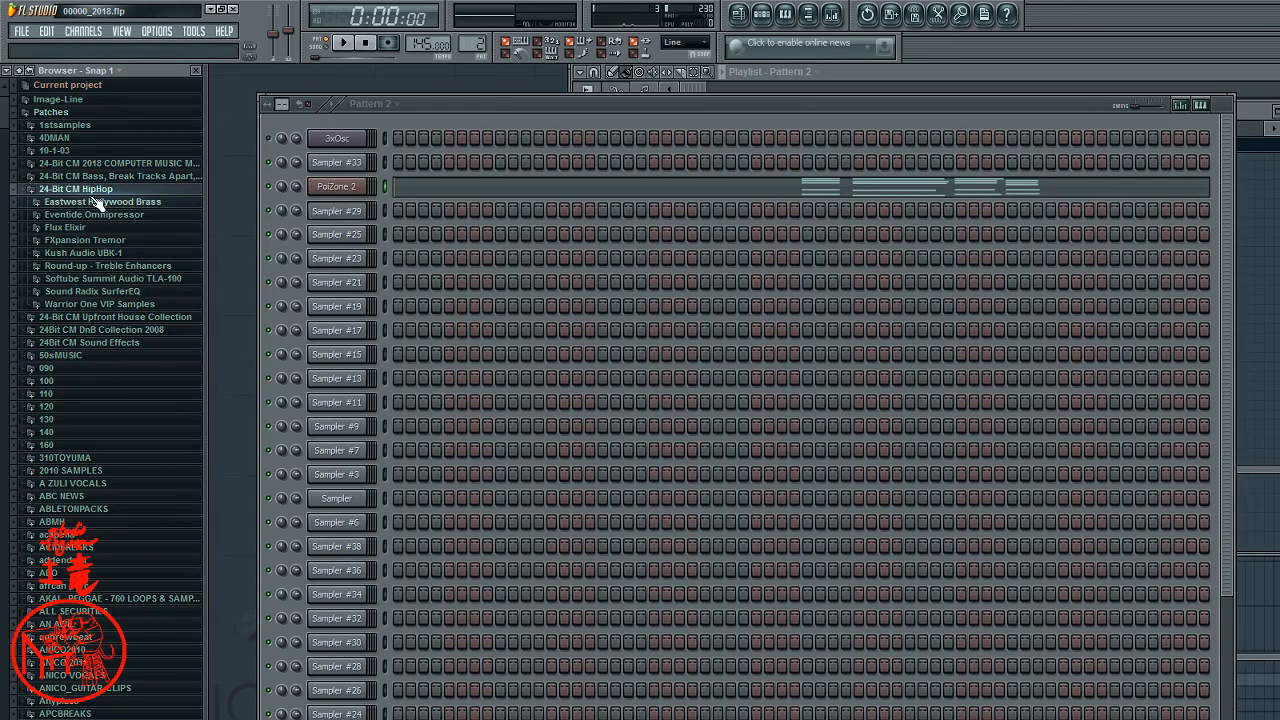
left_click(76, 306)
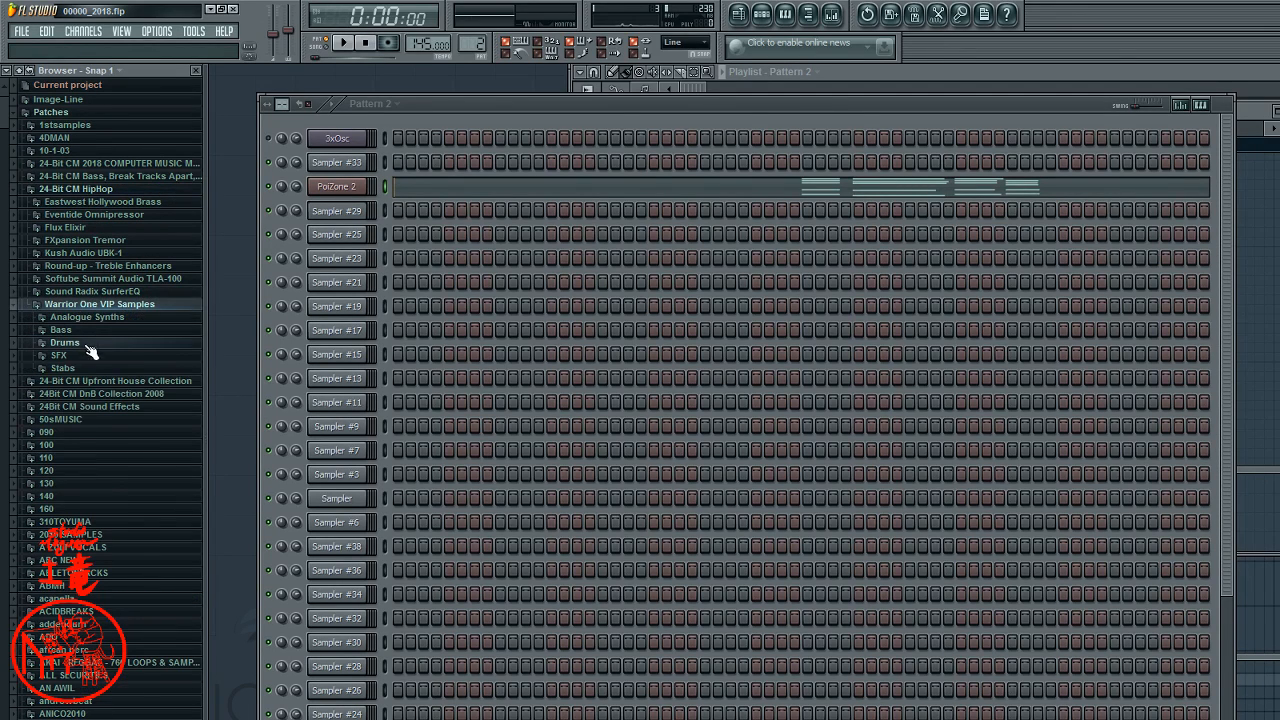
left_click(66, 343)
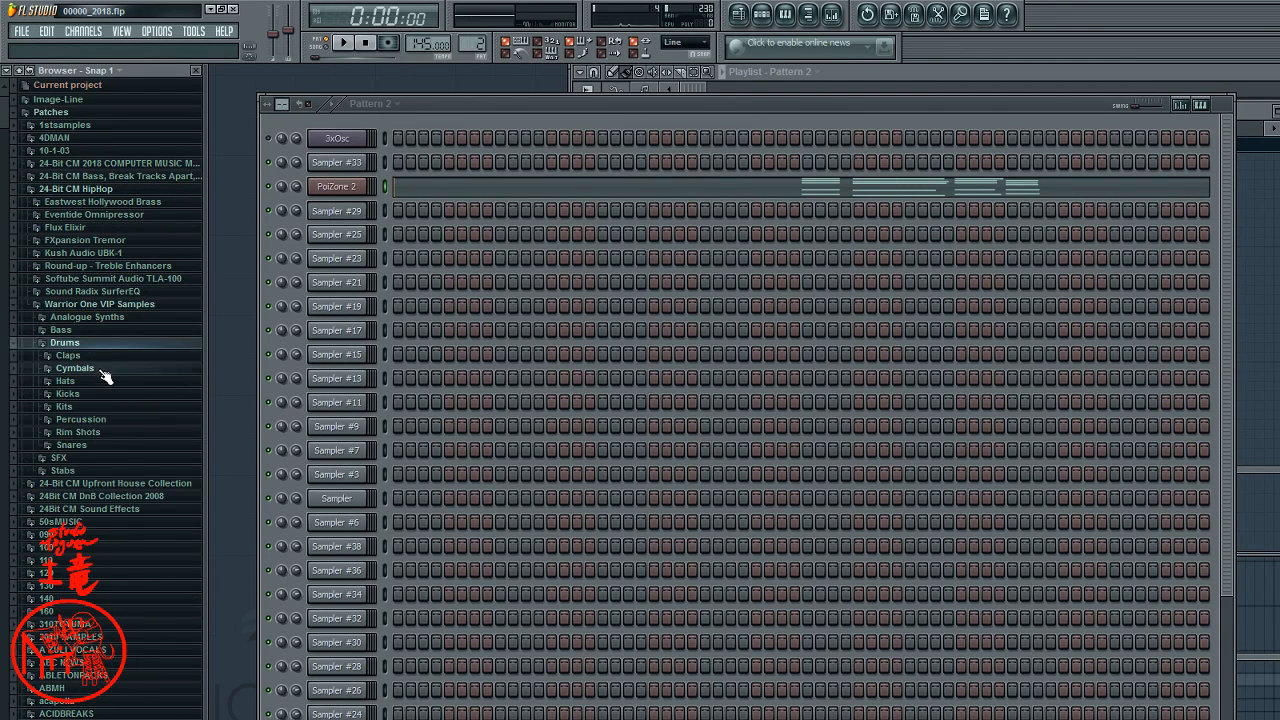
- Audition Machine Hat 18 from the Hats folder, and collapse that folder
left_click(108, 383)
left_click(108, 320)
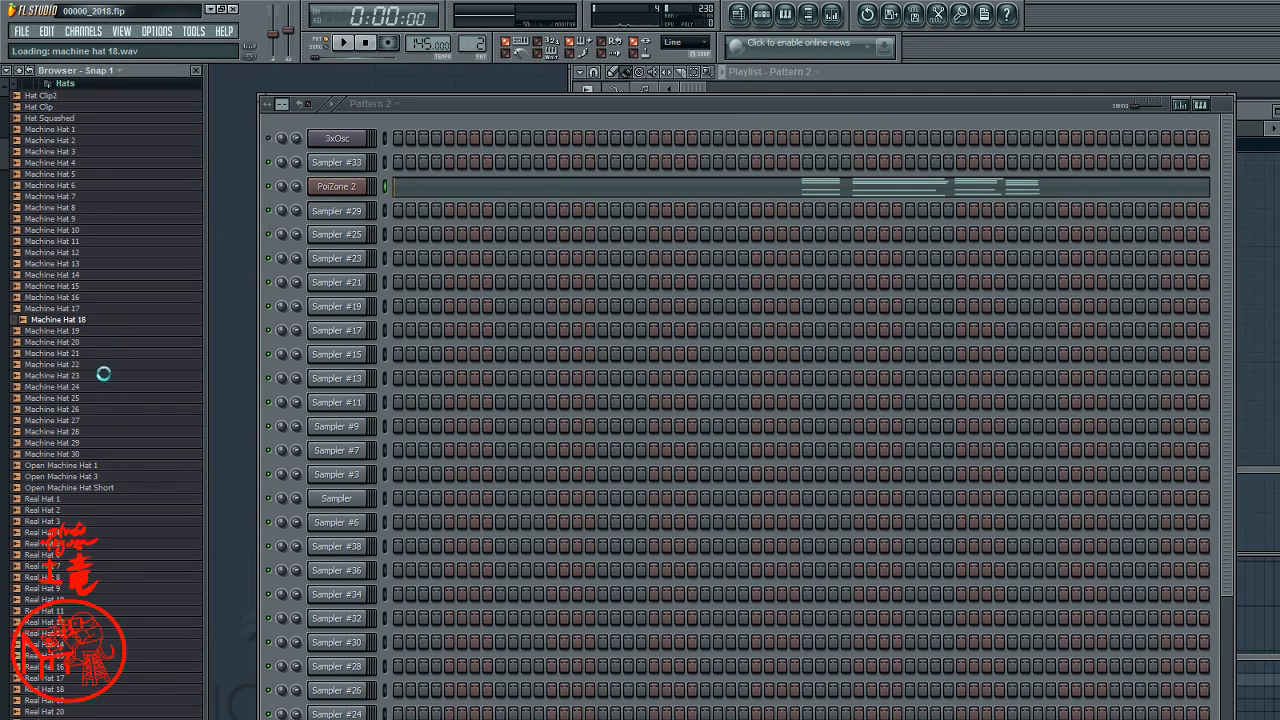
left_click(84, 88)
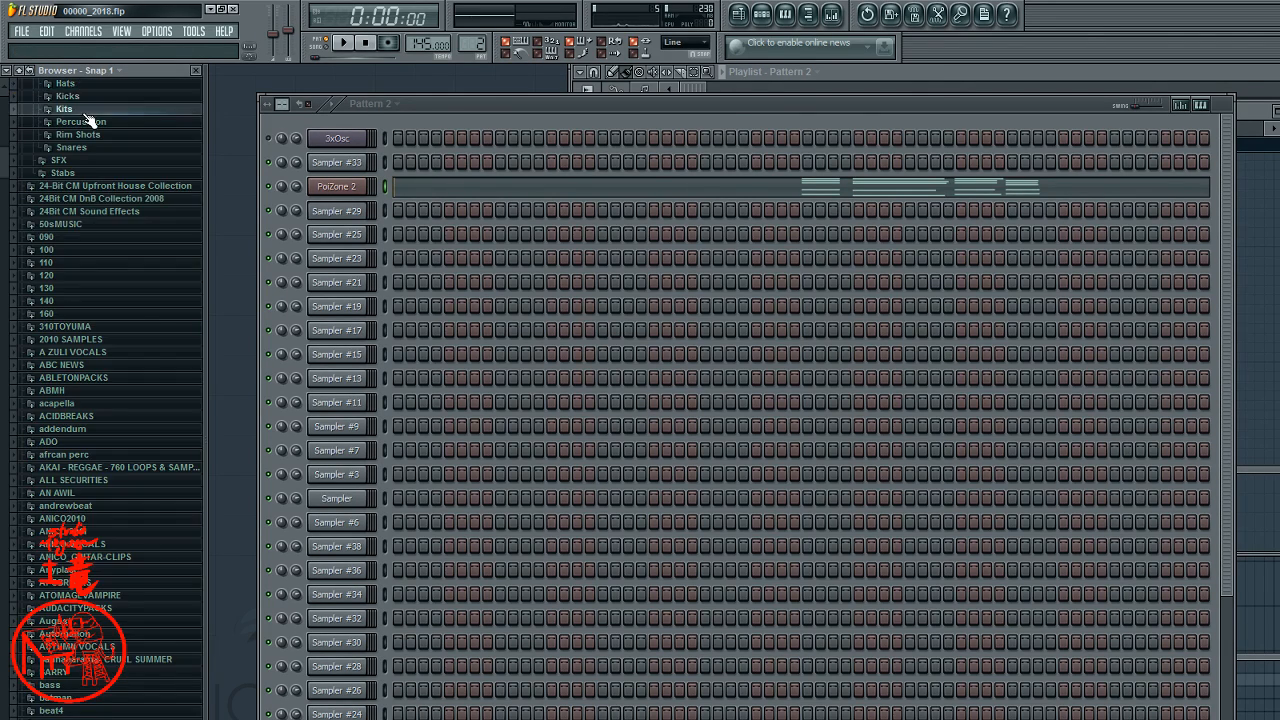
- Audition several samples in the Kicks folder and load Kick 6 into the Sampler #23 channel
left_click(86, 110)
left_click(88, 97)
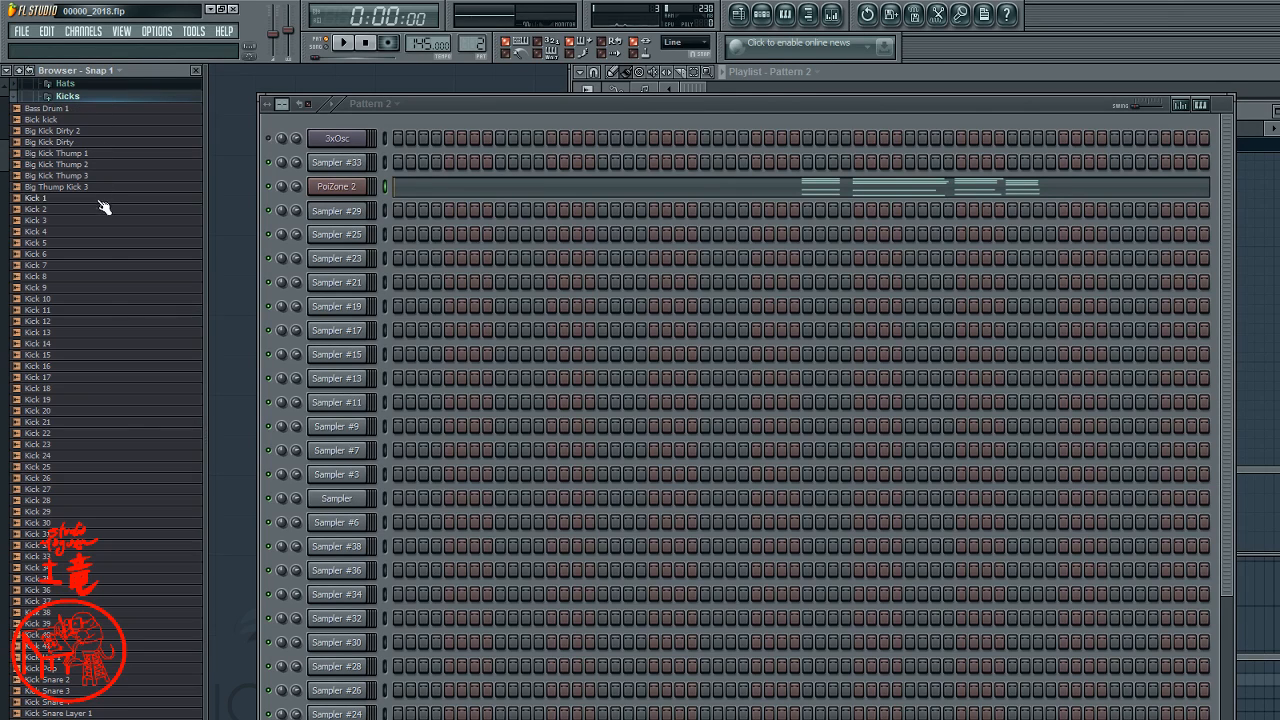
left_click(120, 446)
left_click(110, 421)
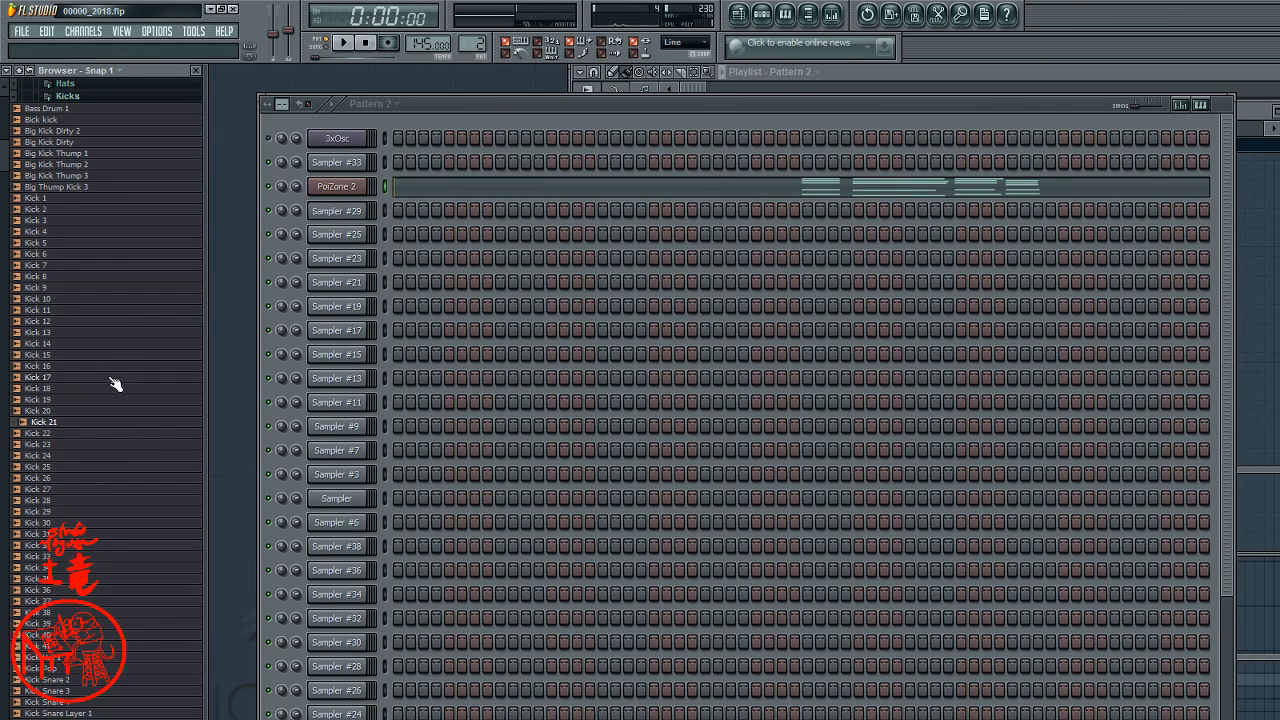
left_click(113, 358)
left_click(104, 300)
left_click(100, 256)
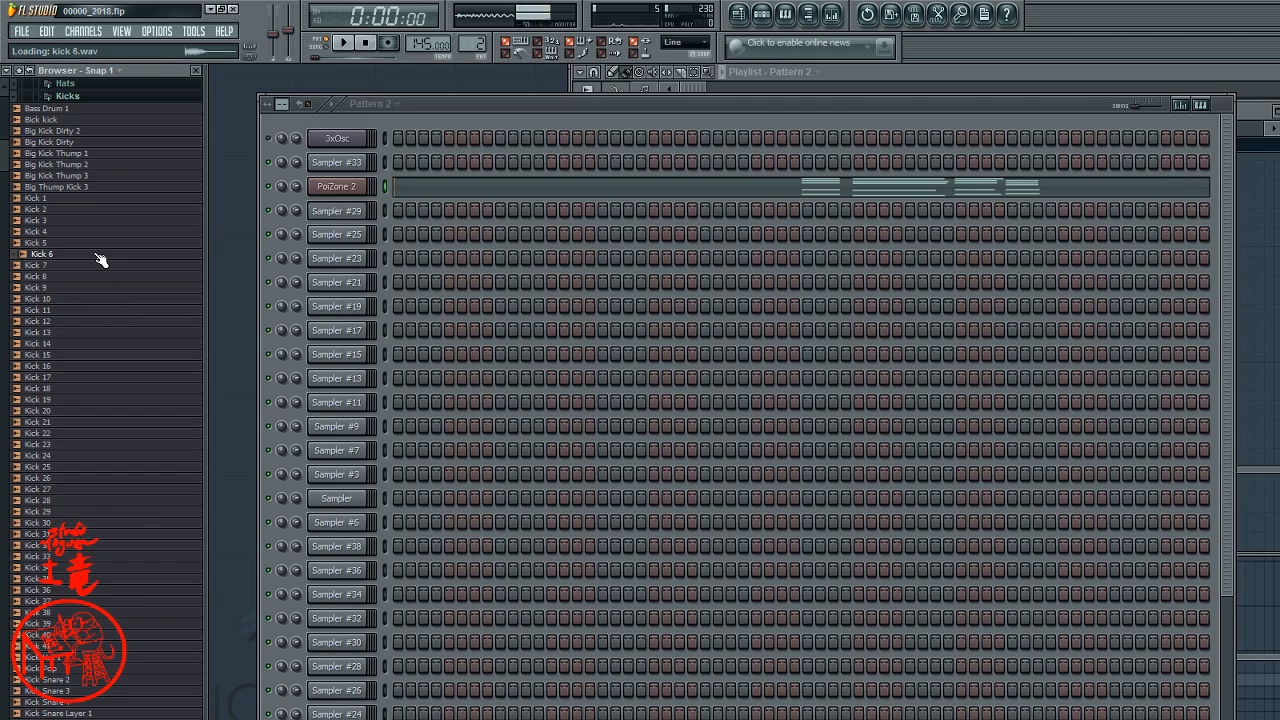
left_click_drag(100, 260, 330, 257)
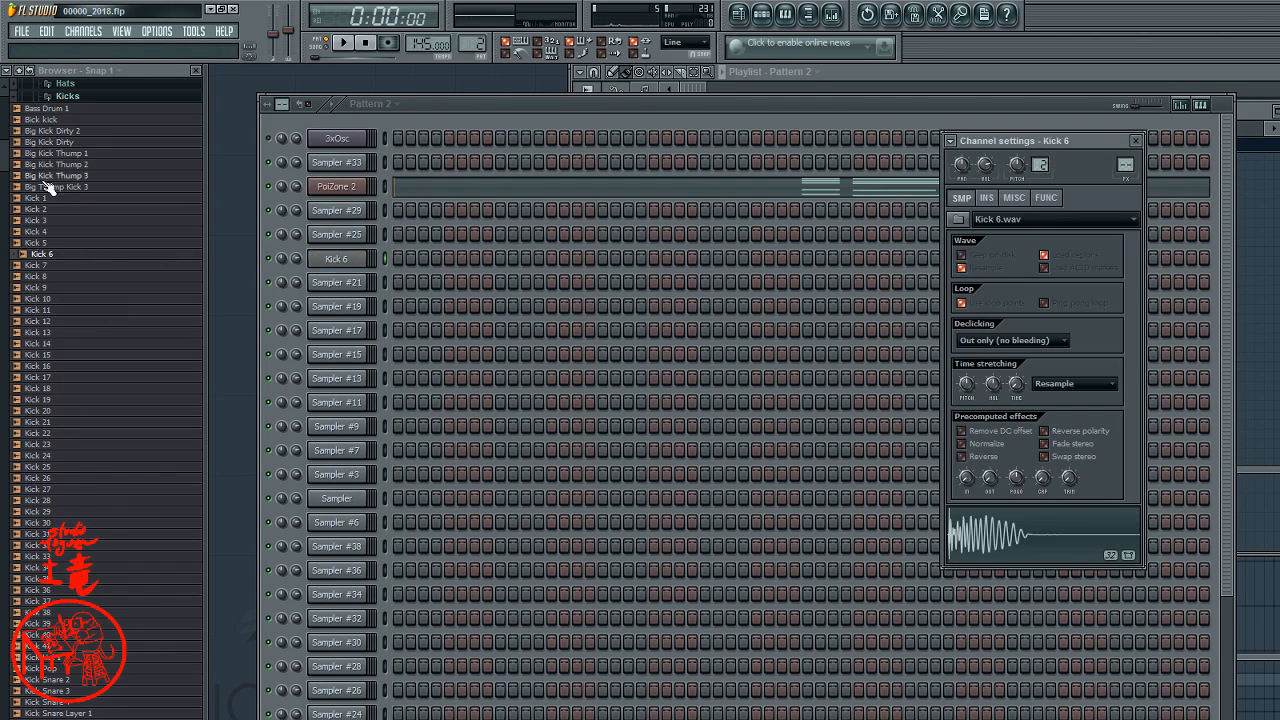
- Audition several samples in the Snares folder and load Snare 39 into the Sampler #21 channel
left_click(86, 100)
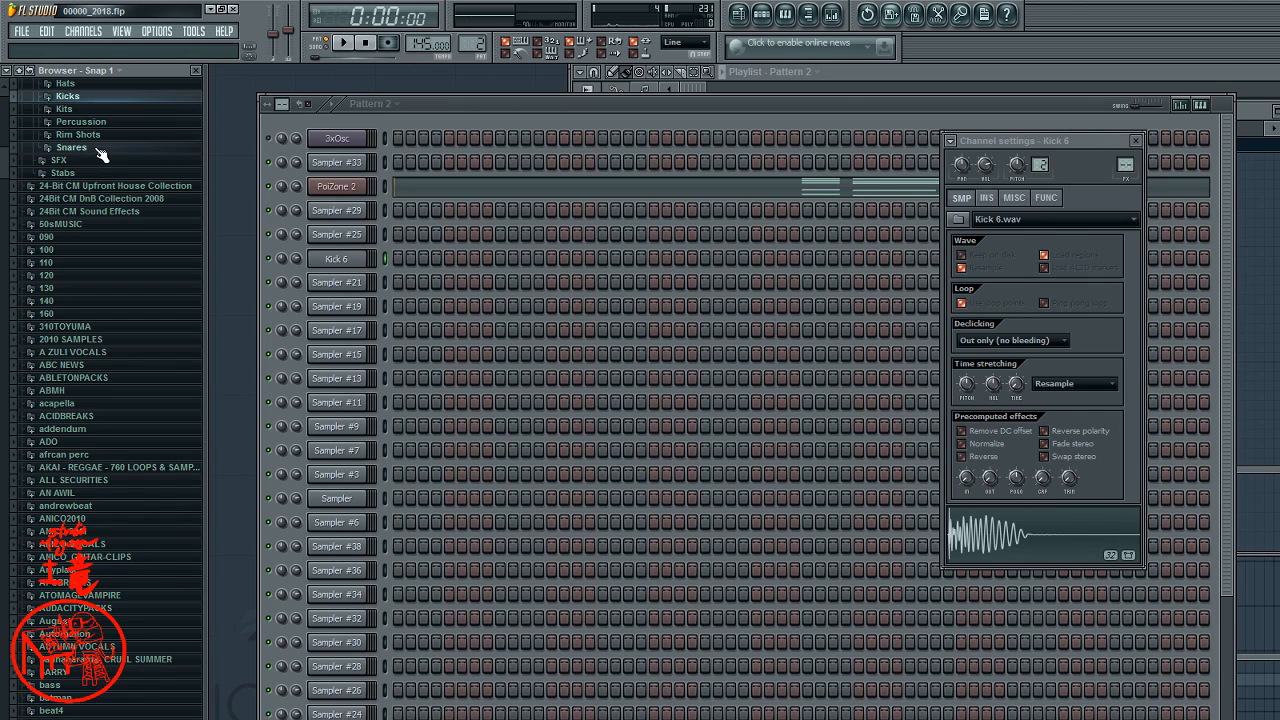
left_click(99, 151)
left_click(94, 346)
left_click(98, 425)
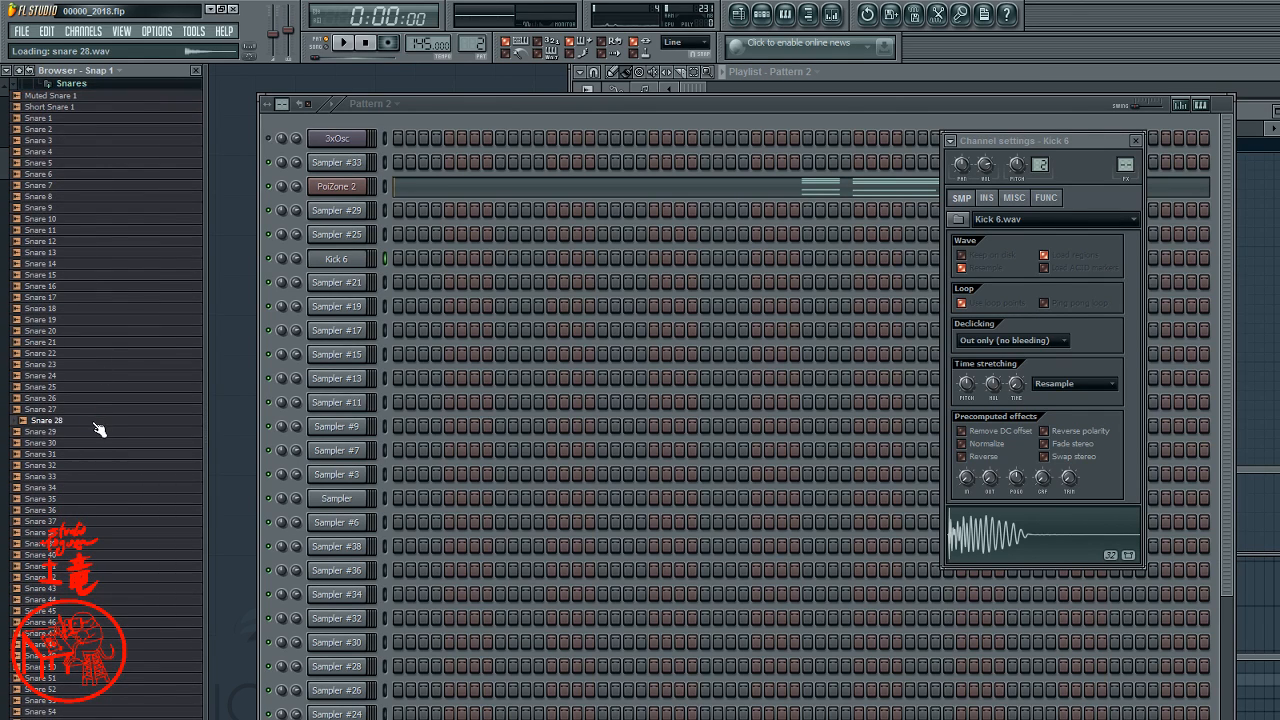
left_click(114, 521)
left_click(110, 543)
left_click_drag(97, 550, 350, 282)
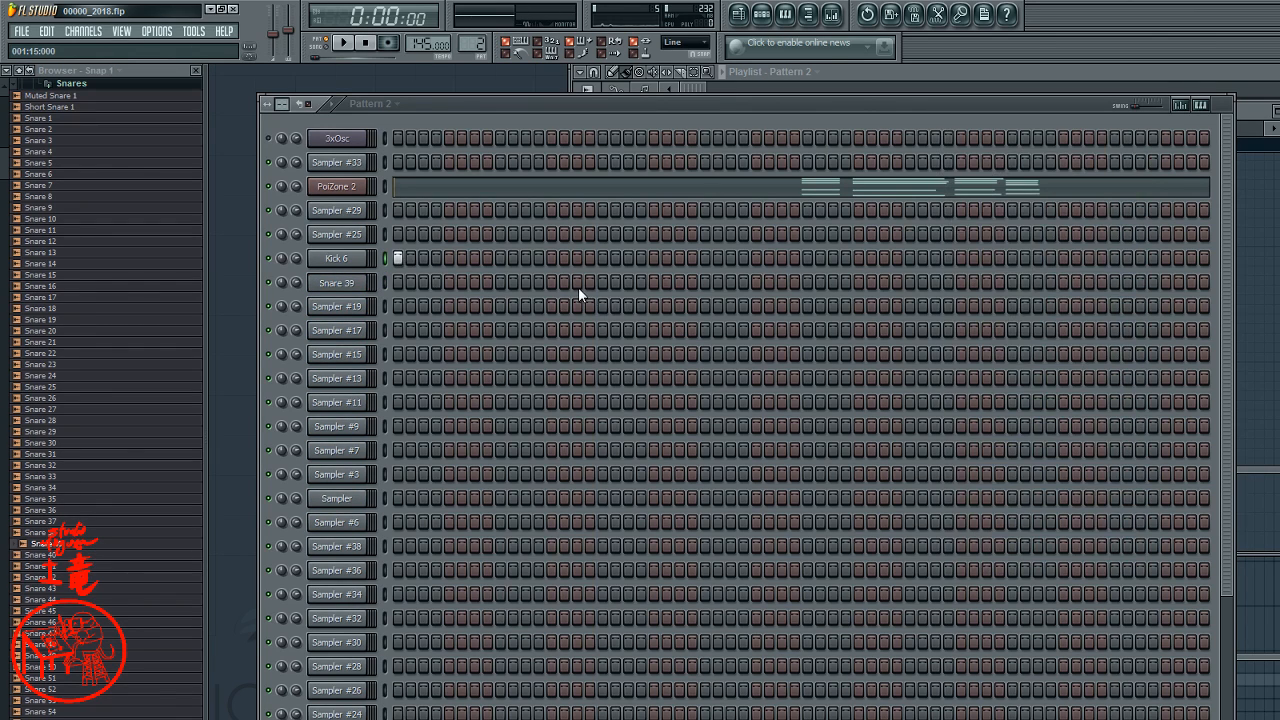
- Place Kick 6 hits on steps 1 and 17 and a Snare 39 hit on step 9, checking the timing by playback
key("space")
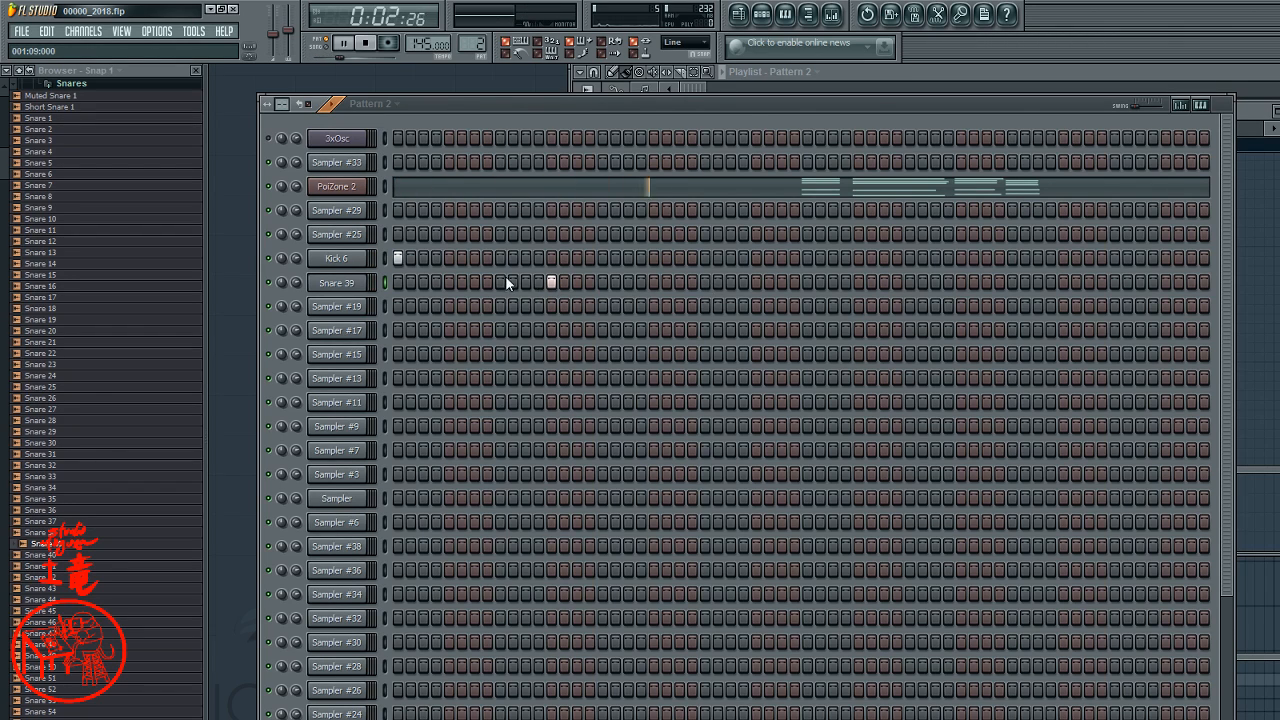
left_click(503, 280)
right_click(550, 285)
key("space")
key("space")
key("space")
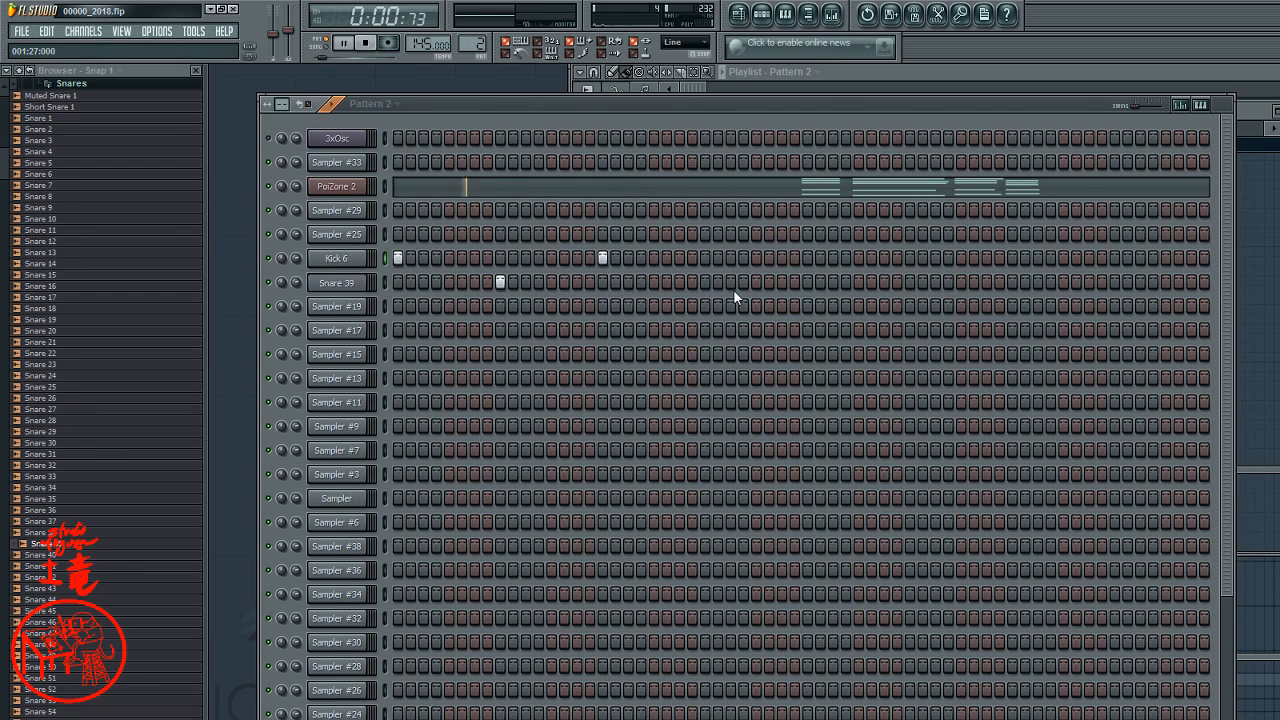
key("space")
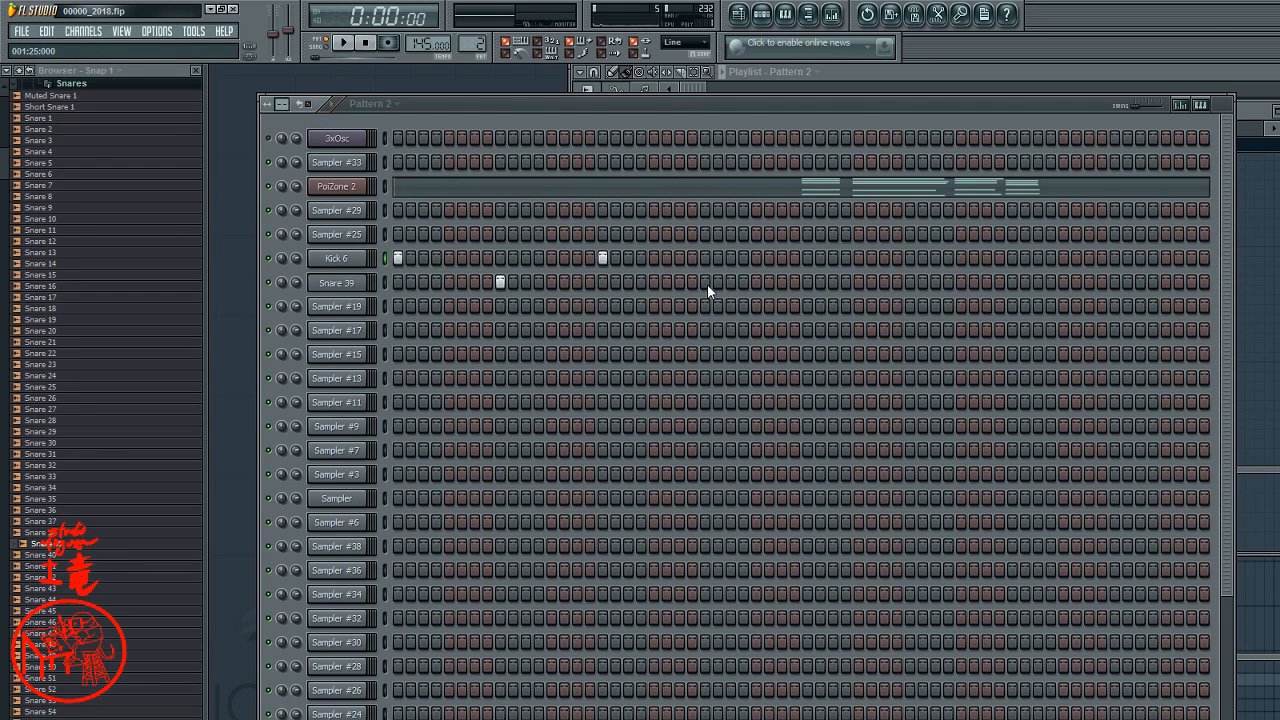
- Extend the beat with Snare 39 hits on steps 25, 41 and 57 and Kick 6 hits on steps 33 and 49, and audition it
left_click(705, 283)
key("space")
left_click(808, 259)
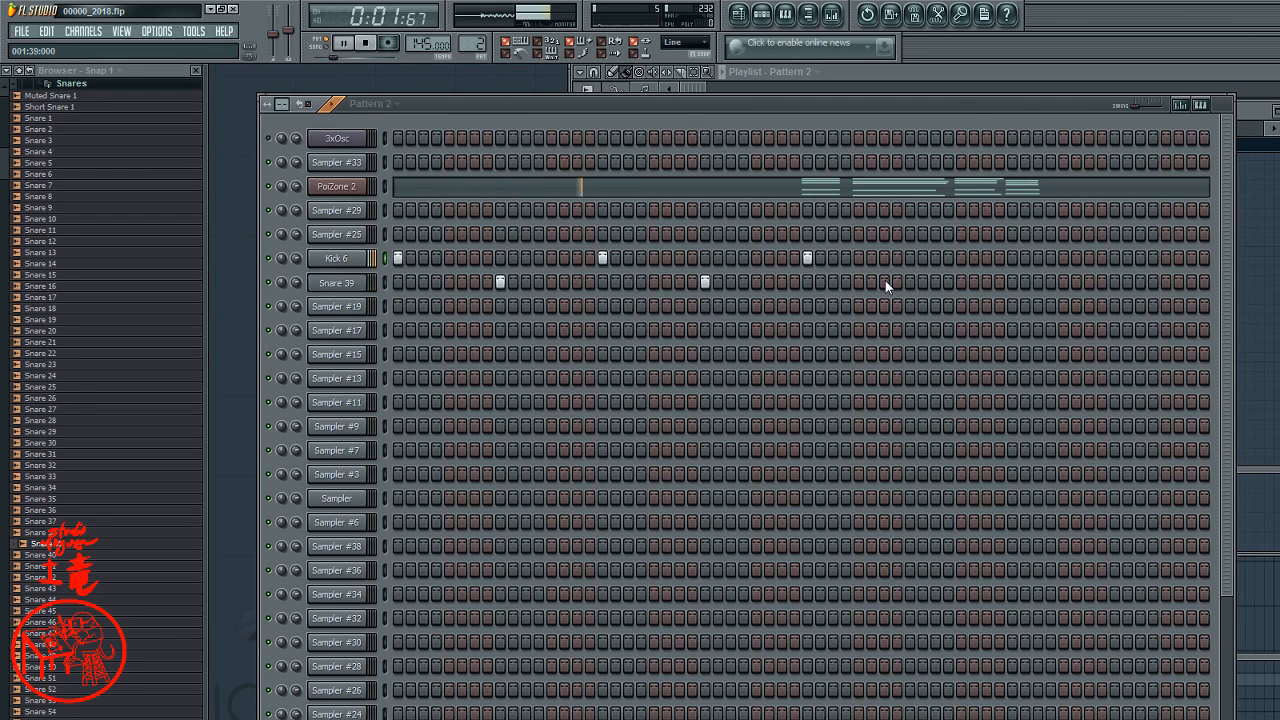
left_click(909, 283)
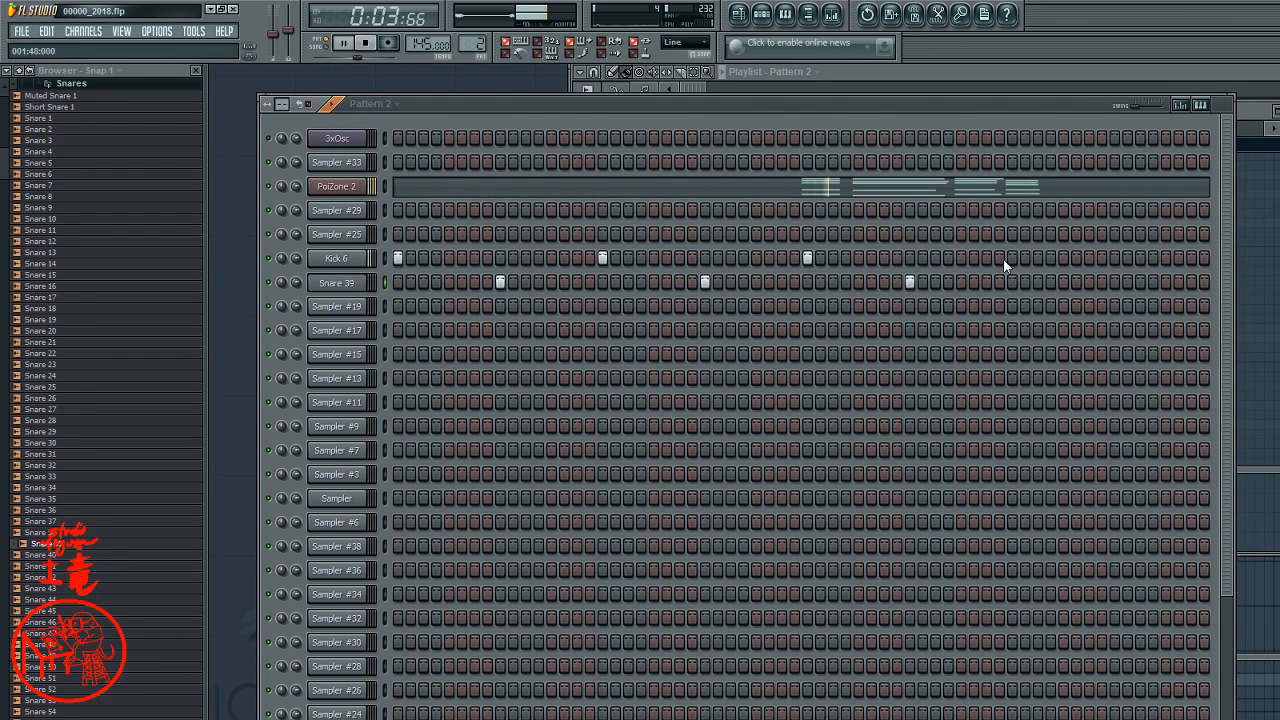
left_click(1012, 258)
left_click(1101, 283)
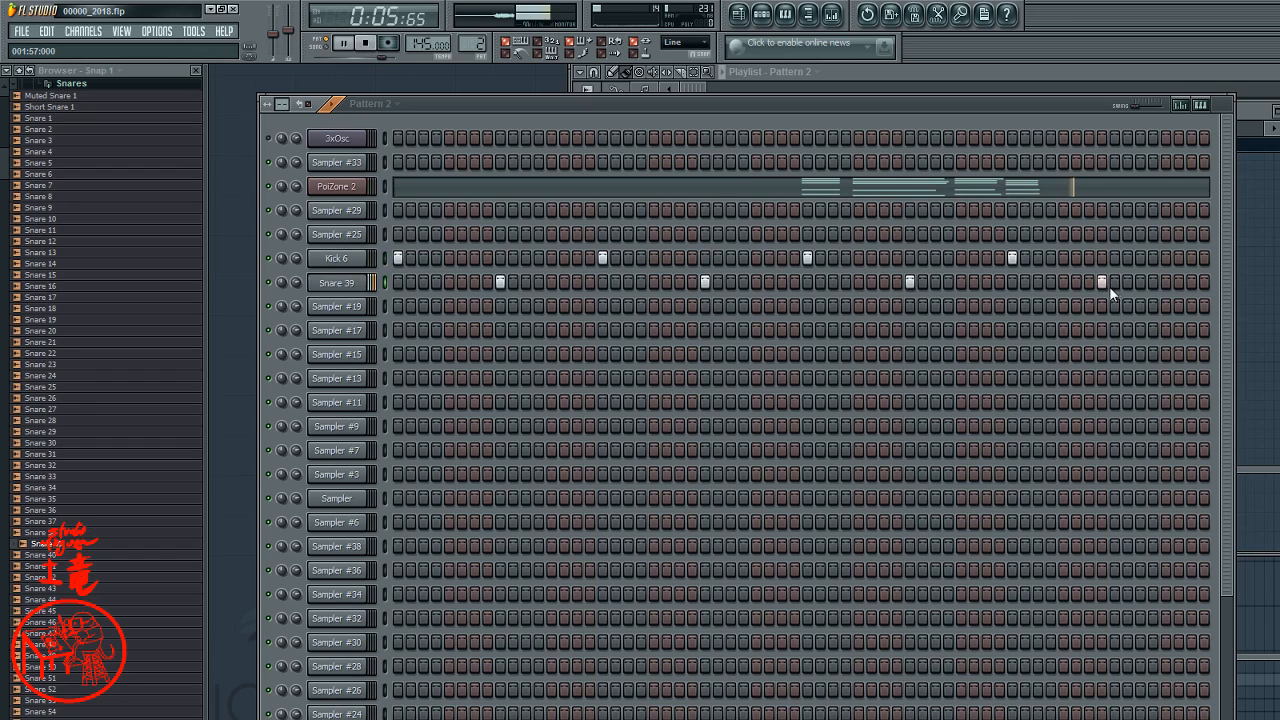
left_click(1113, 283)
left_click(1100, 282)
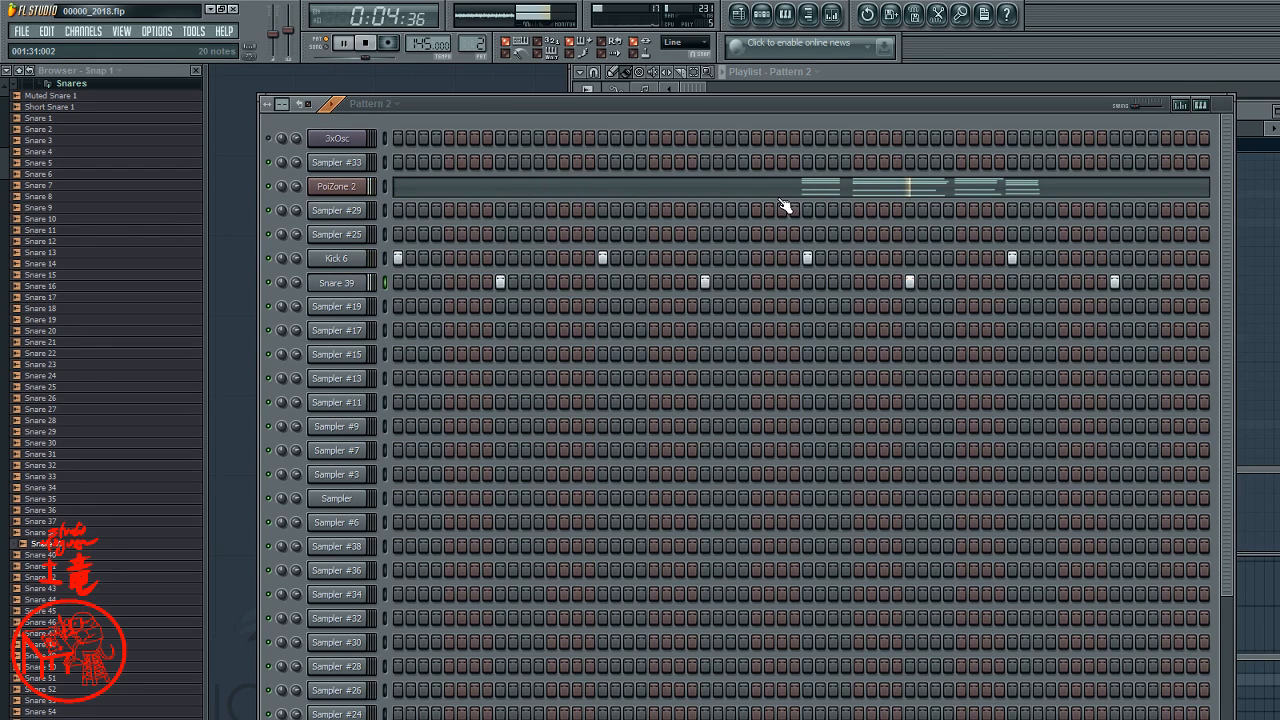
key("space")
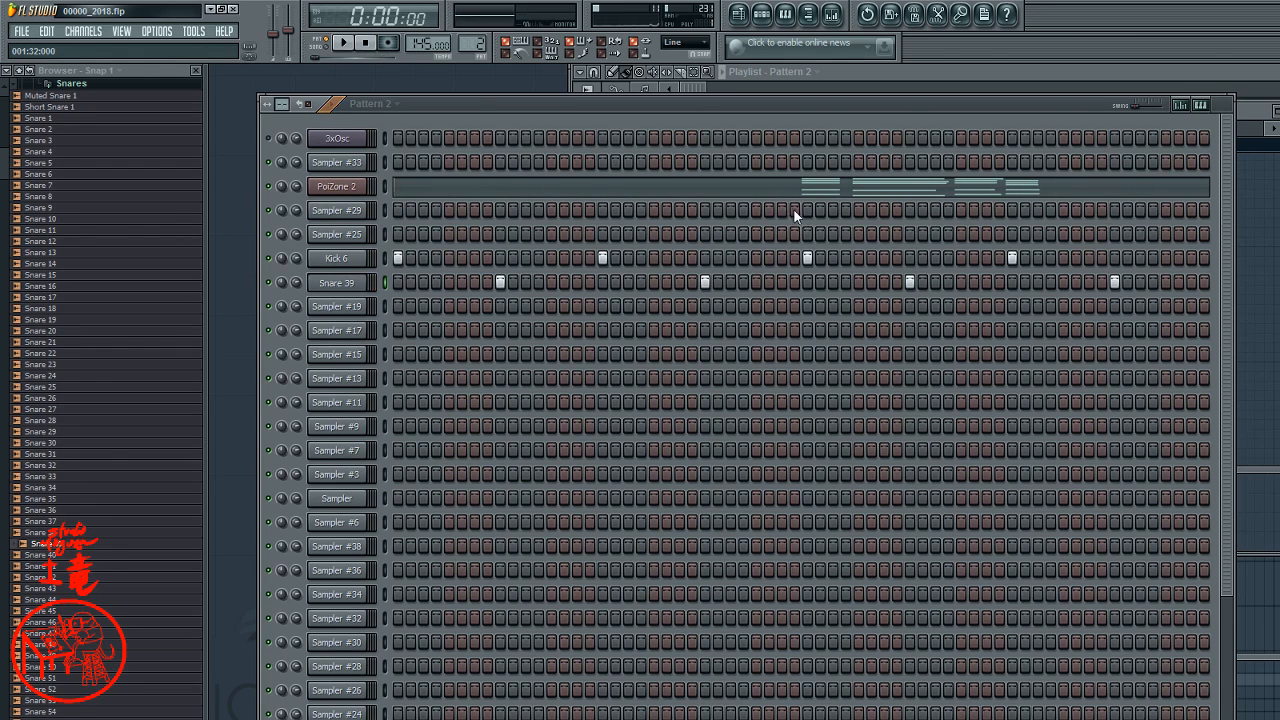
- Move all PoiZone 2 chord notes in Pattern 2 to the start of the pattern in the piano roll
left_click(820, 190)
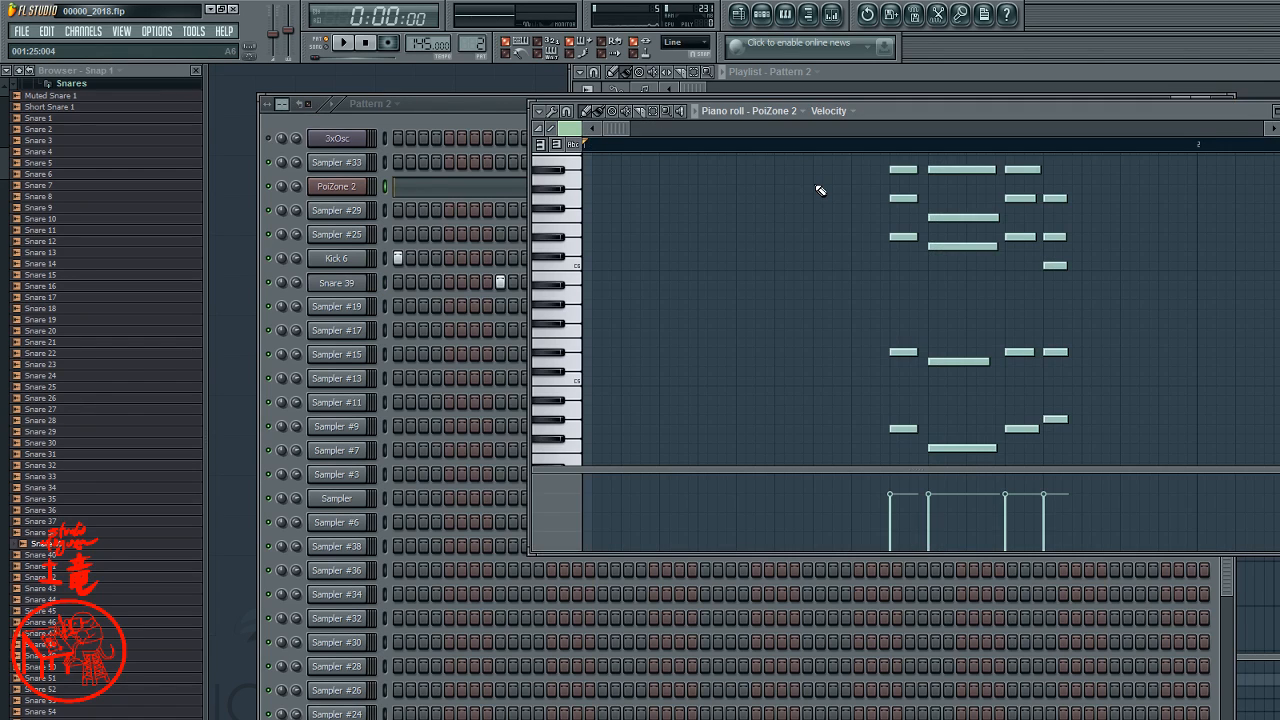
key("ctrl+a")
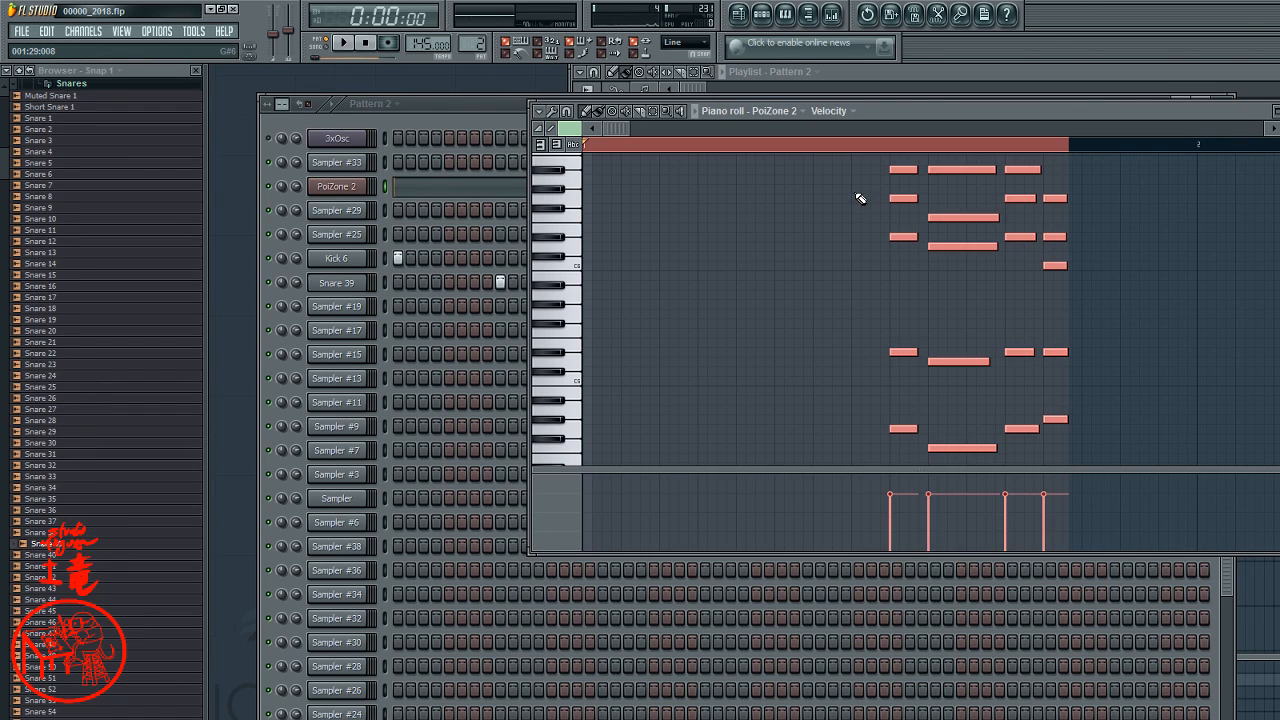
mouse_move(937, 172)
left_mouse_down()
mouse_move(716, 180)
mouse_move(955, 172)
left_mouse_up()
left_click_drag(986, 169, 683, 176)
left_click(487, 103)
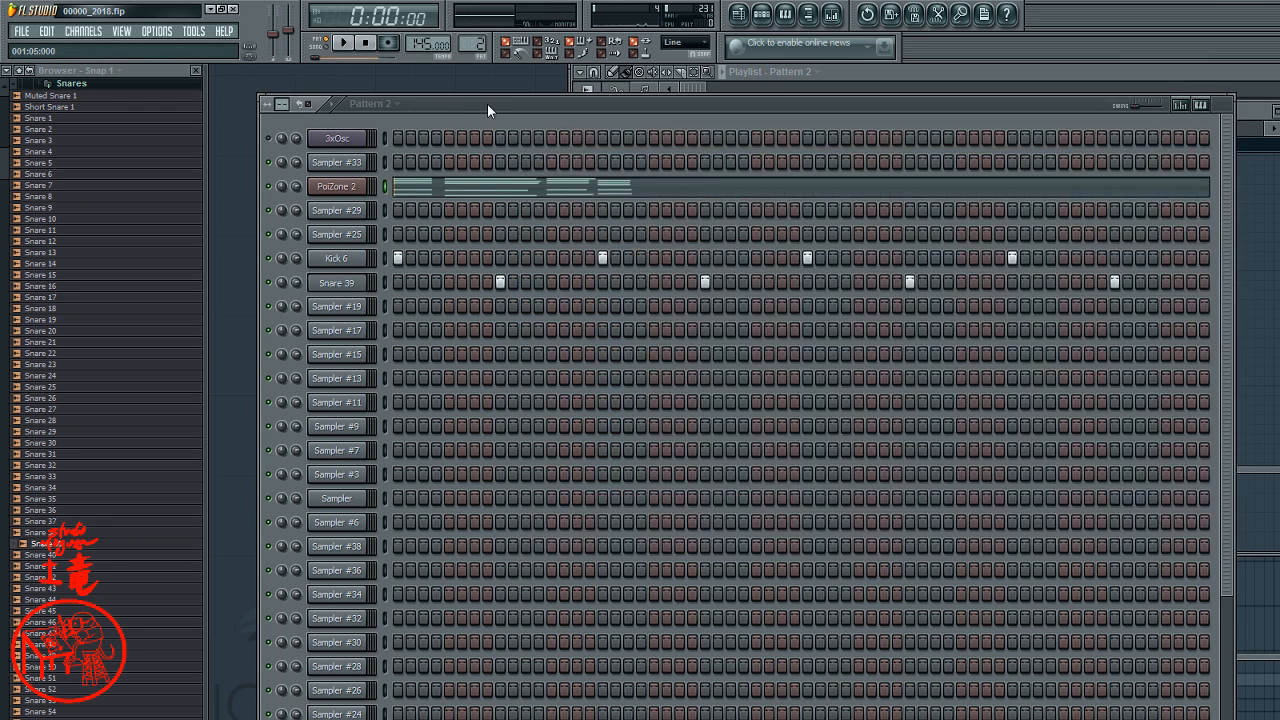
- Play back Pattern 2 to check the moved chords against the kick and snare, viewing the PoiZone 2 notes
key("space")
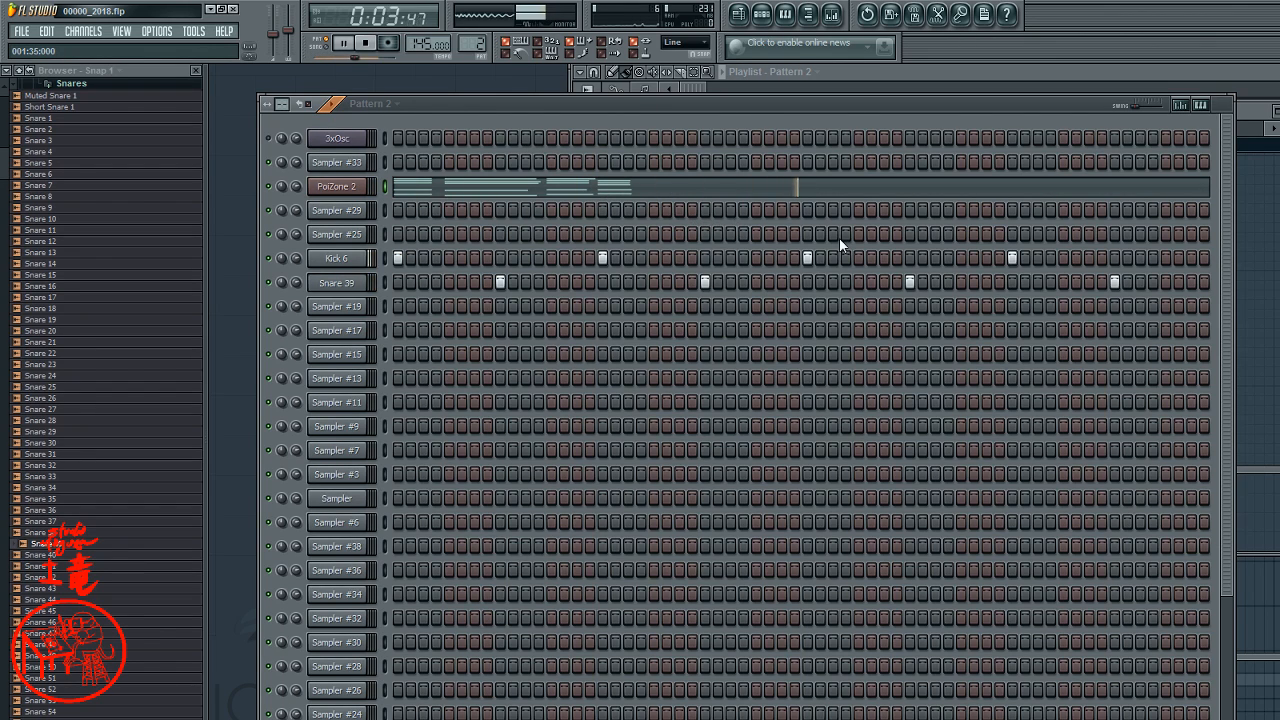
key("space")
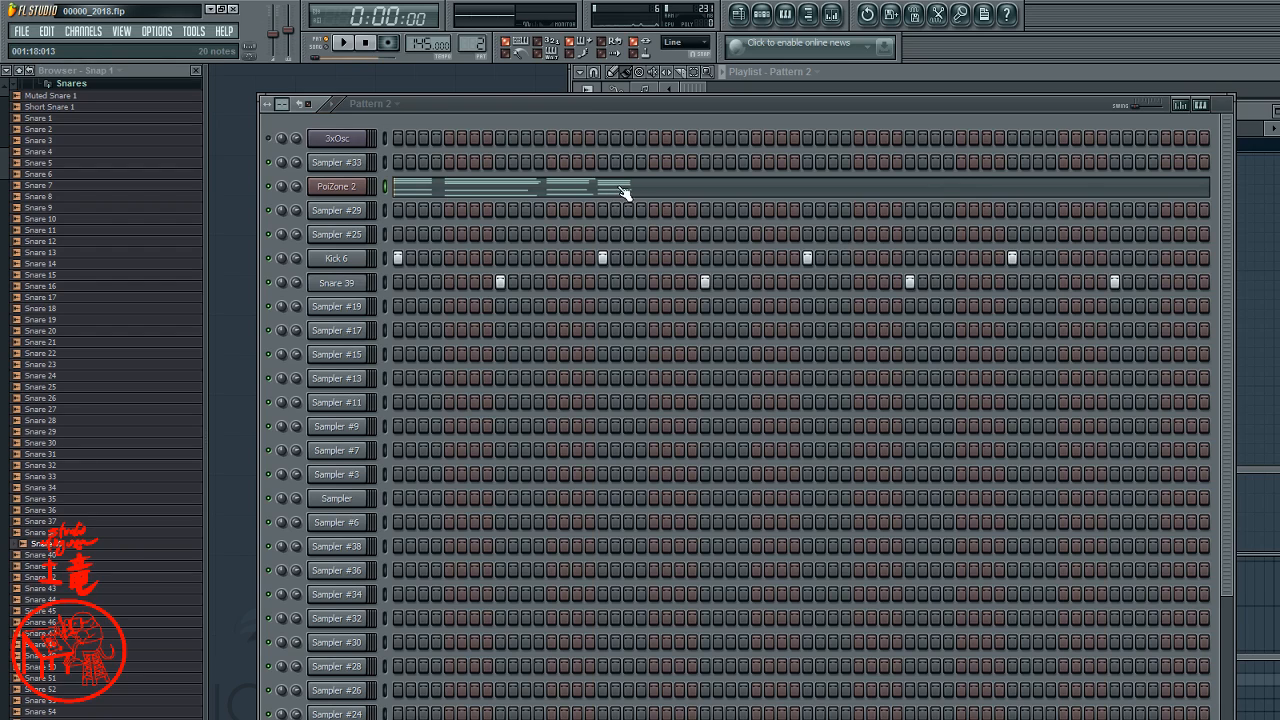
left_click(622, 192)
key("space")
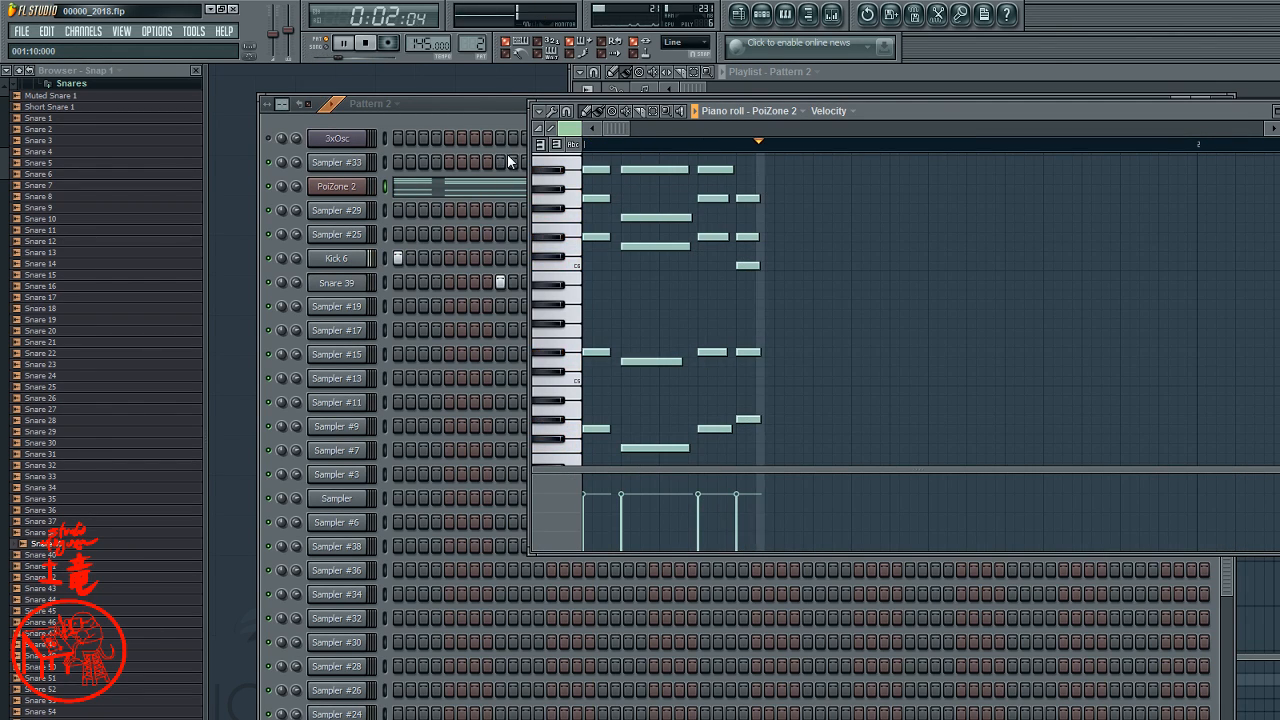
key("space")
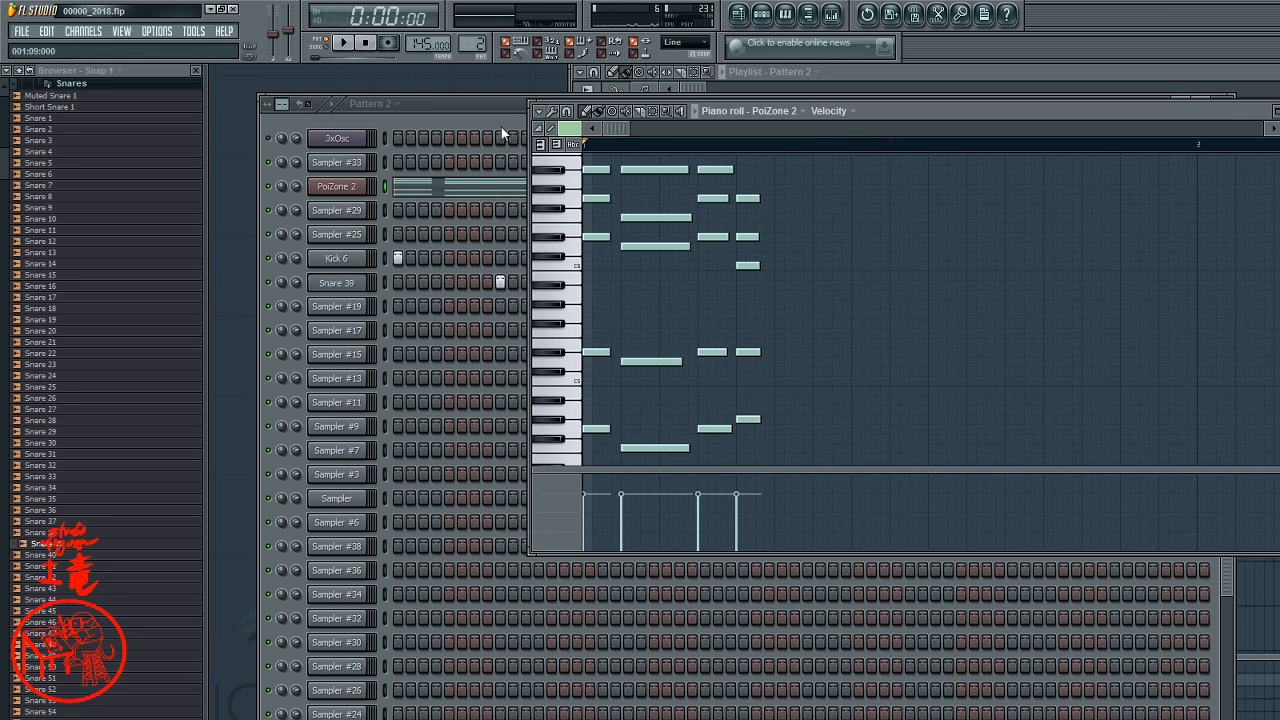
left_click(502, 111)
- Switch to Pattern 1 and play the 3xOsc arrangement, viewing its opening bars in the piano roll
left_click(337, 141)
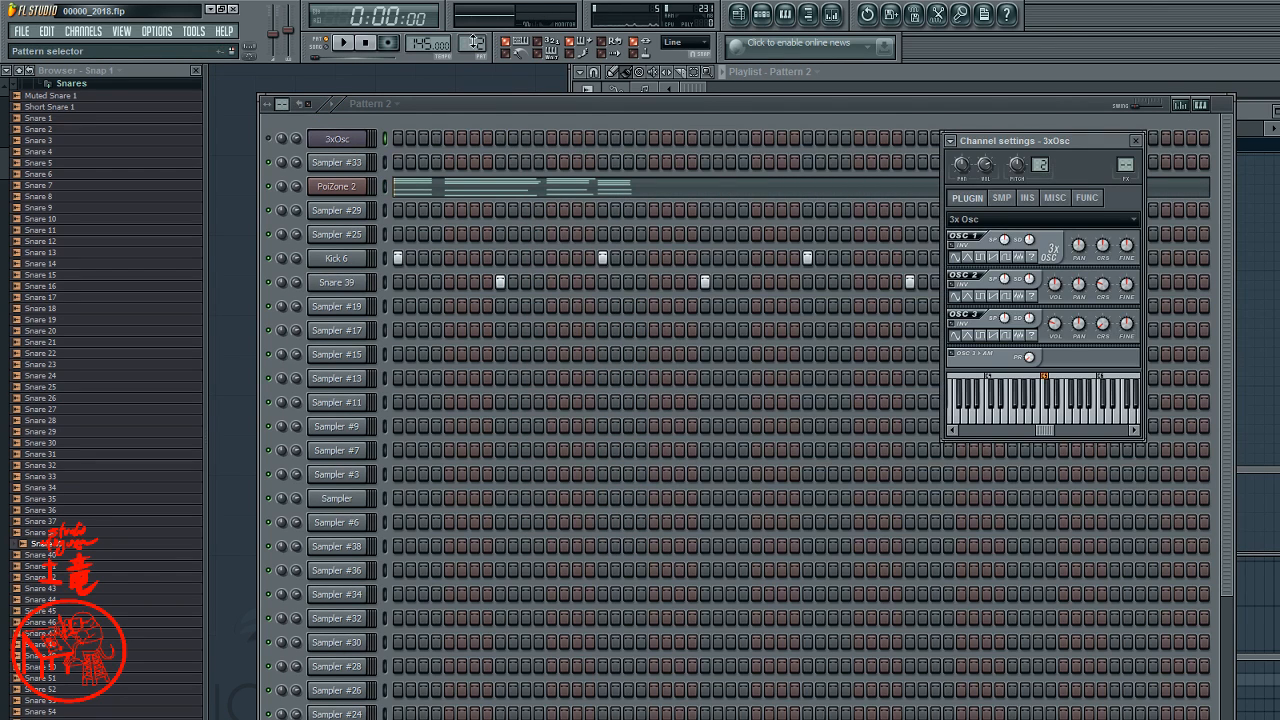
scroll(476, 42, "down", 1)
left_click(474, 134)
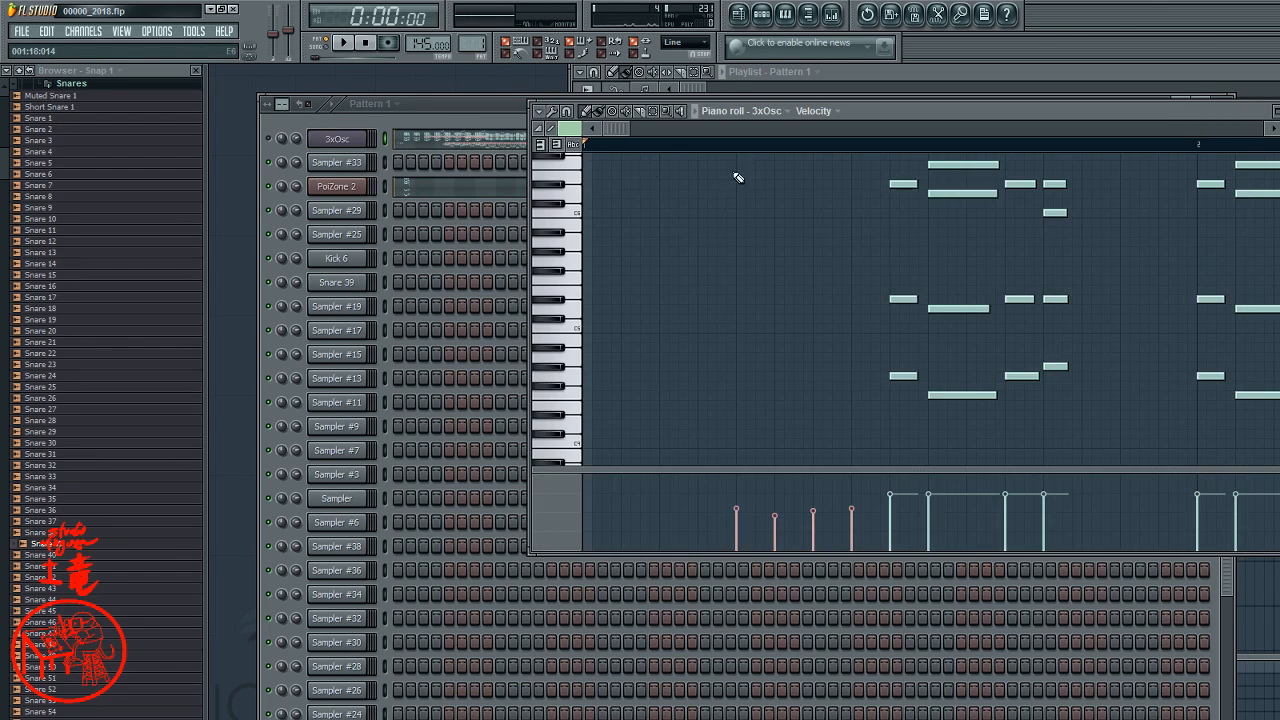
key("space")
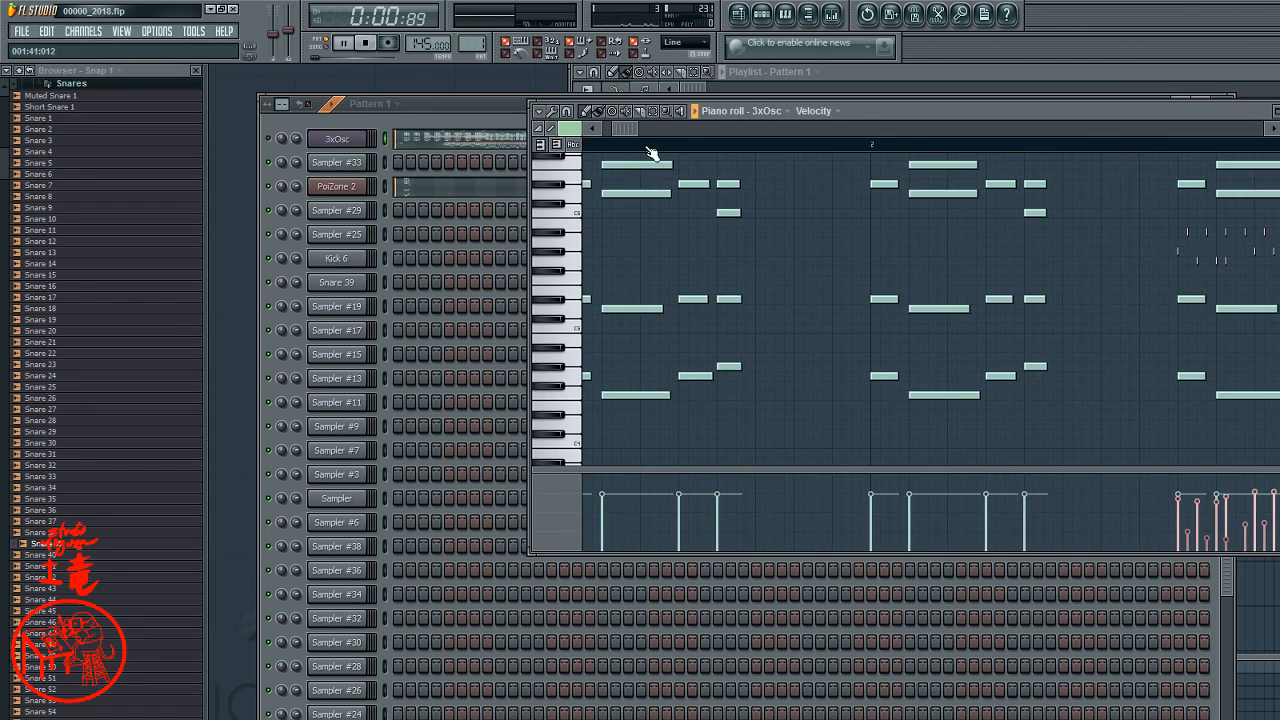
left_click(280, 190)
key("space")
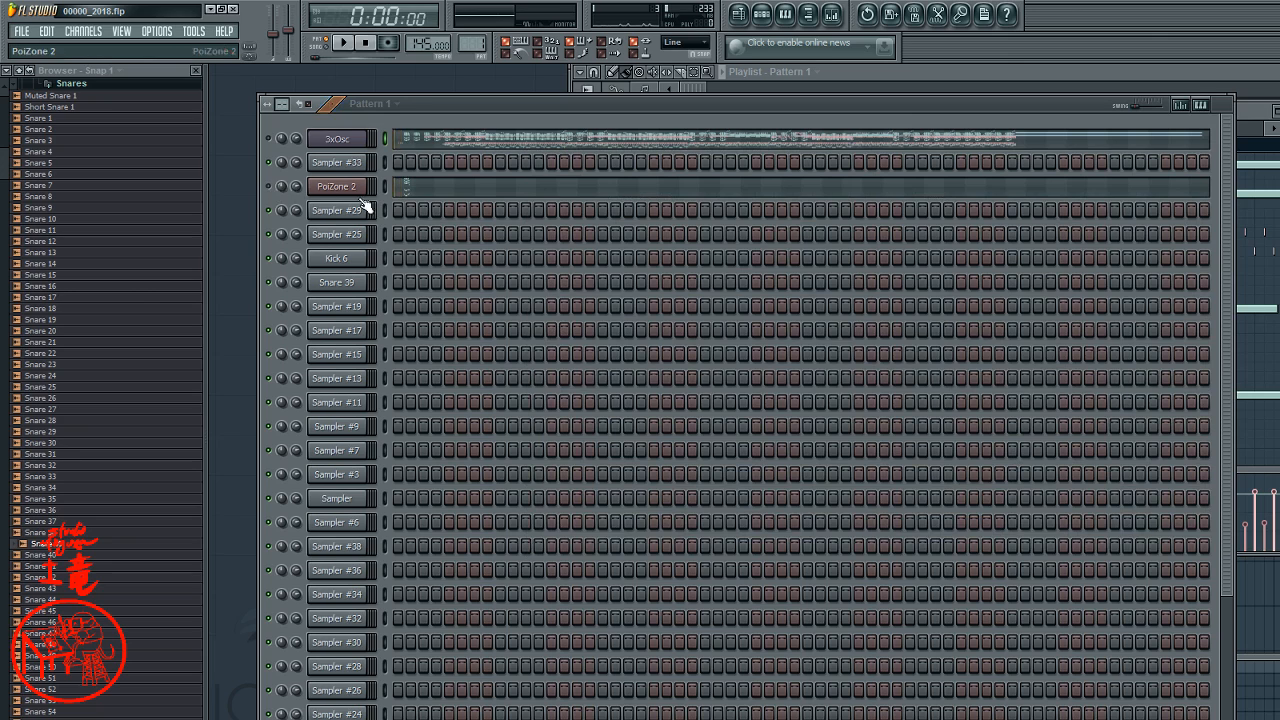
key("space")
left_click(458, 143)
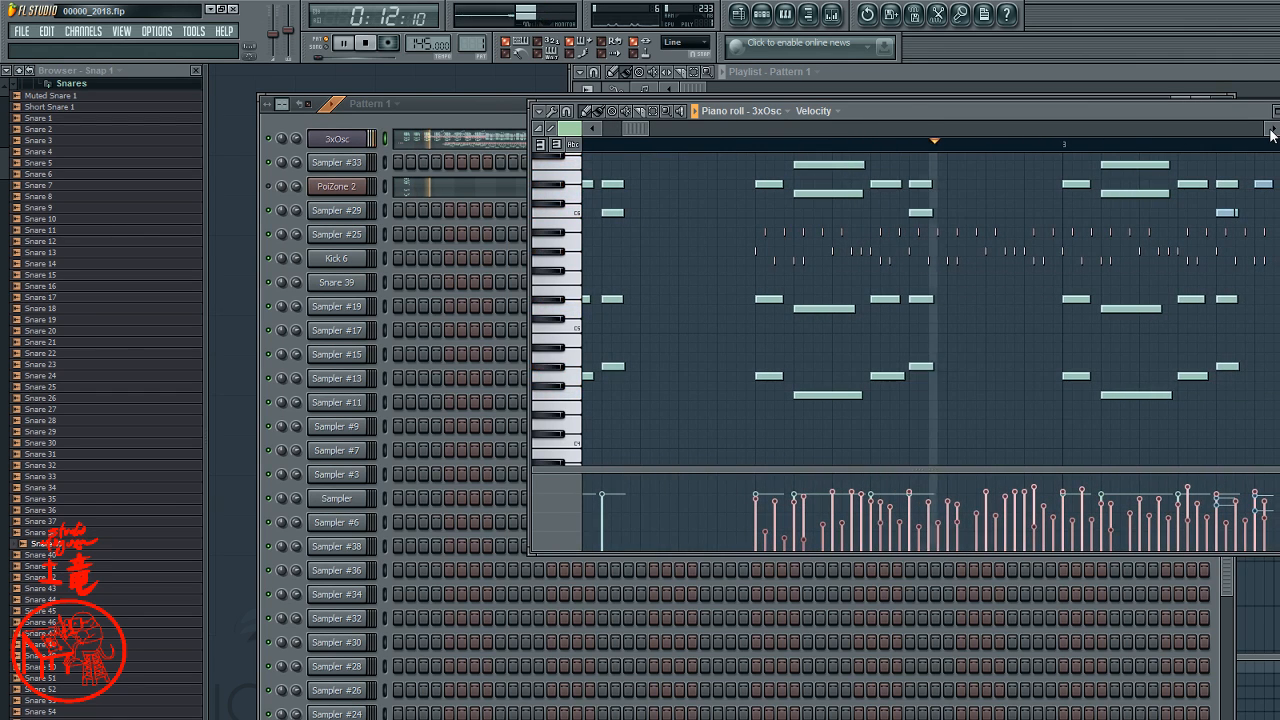
key("space")
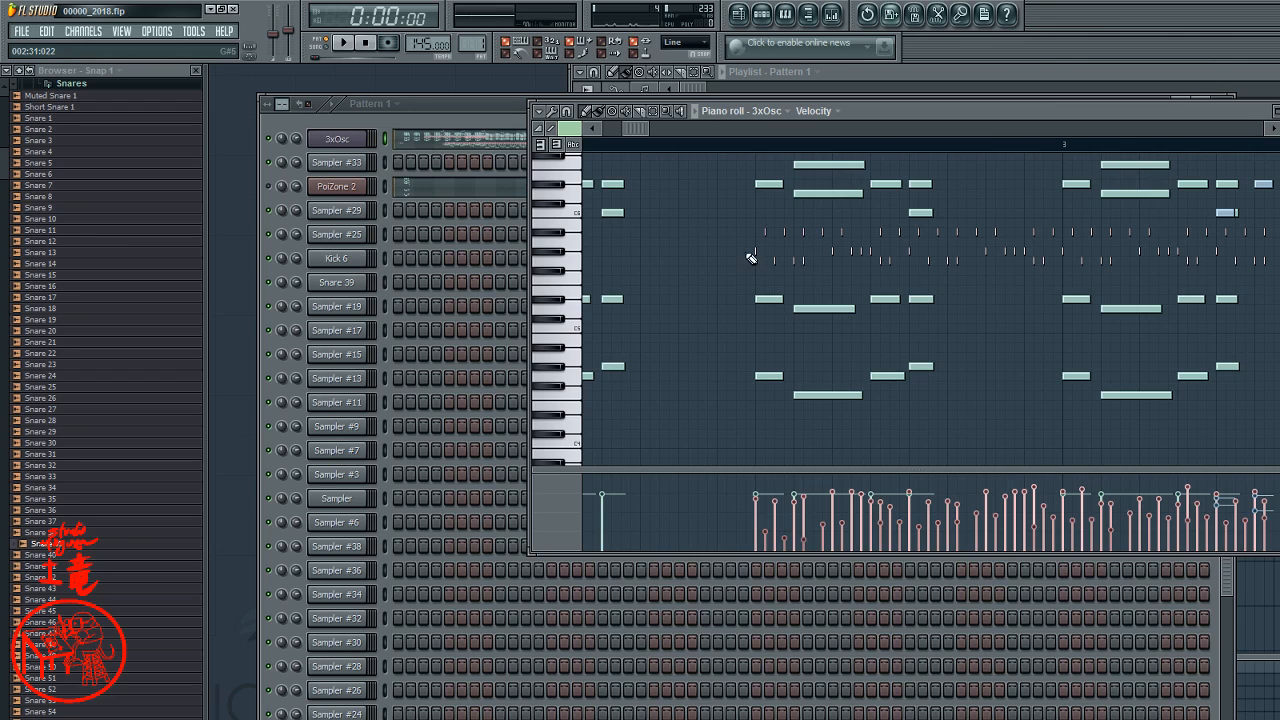
- Audition the pitches of the short percussion notes near bar 2 of the 3xOsc piano roll
left_click(740, 230)
right_click(742, 231)
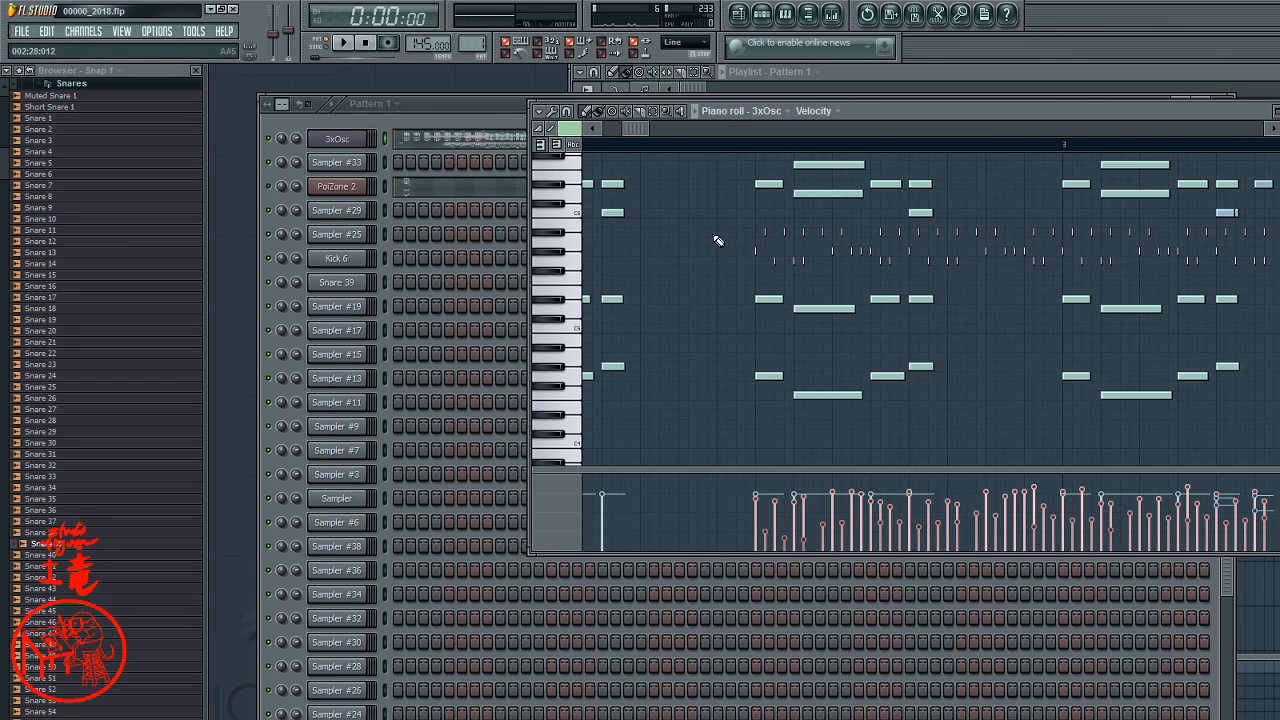
left_click(557, 234)
left_click(557, 254)
left_click(560, 265)
- Examine the notes in the second half of the 3xOsc arrangement, between about bars 18 and 30, for reusable chords
mouse_move(643, 130)
left_mouse_down()
mouse_move(708, 137)
mouse_move(750, 182)
mouse_move(1236, 172)
mouse_move(1073, 175)
mouse_move(1029, 193)
left_mouse_up()
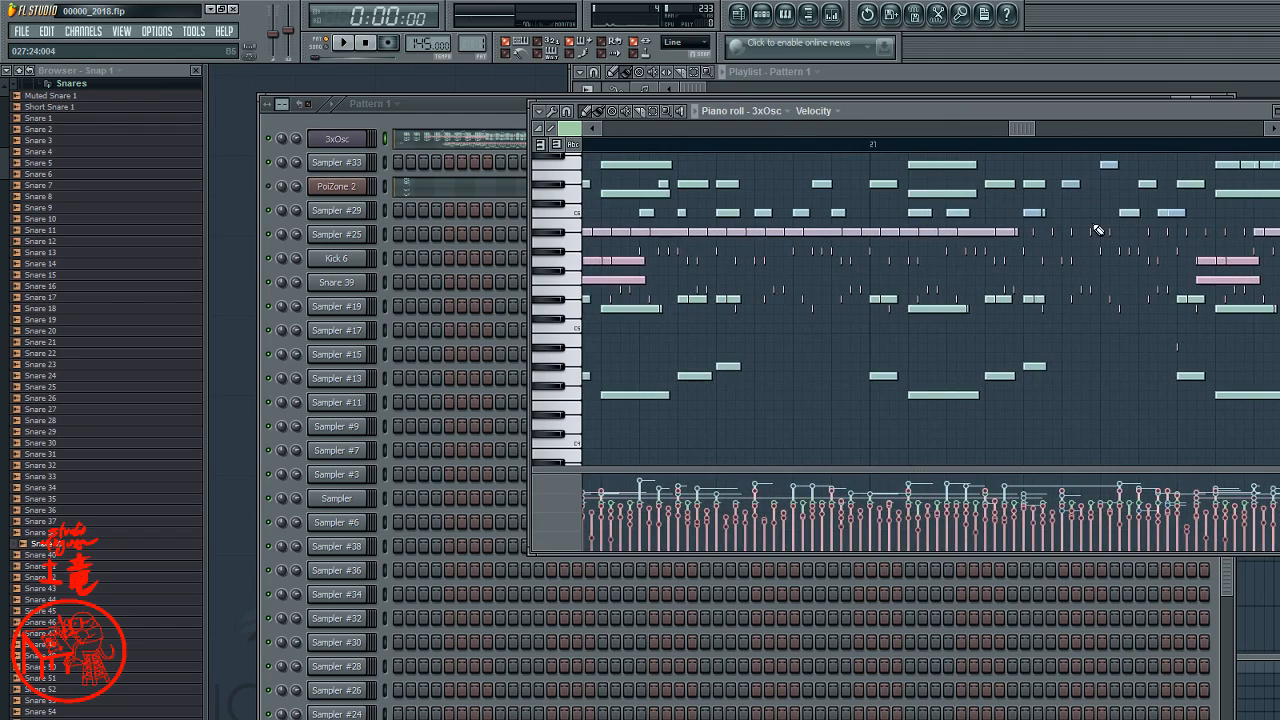
scroll(1100, 230, "down", 5)
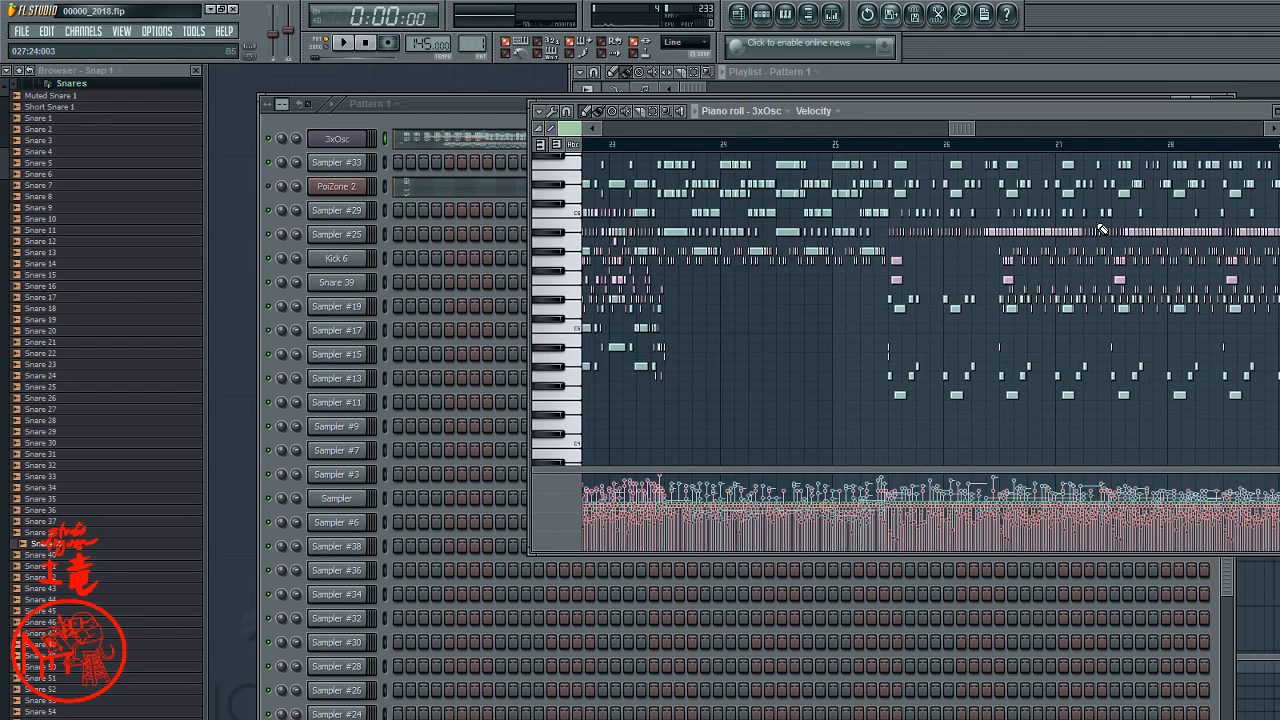
scroll(1100, 228, "down", 2)
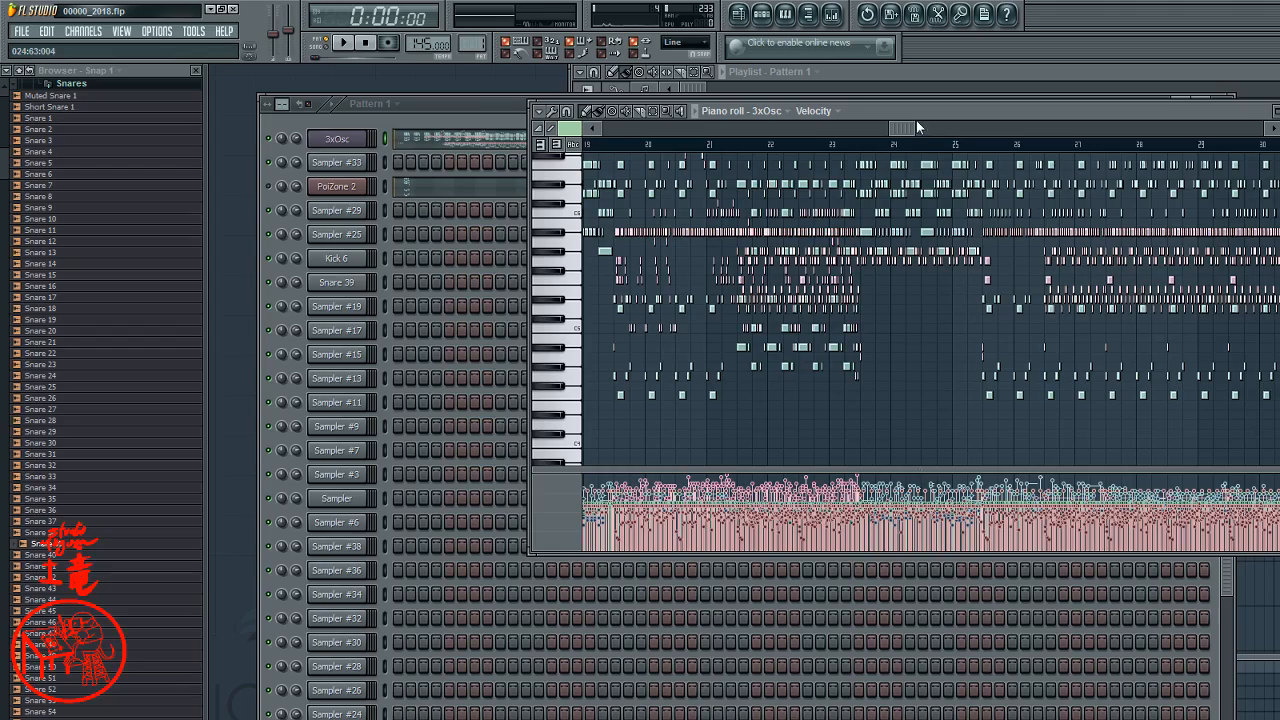
left_click_drag(917, 127, 880, 141)
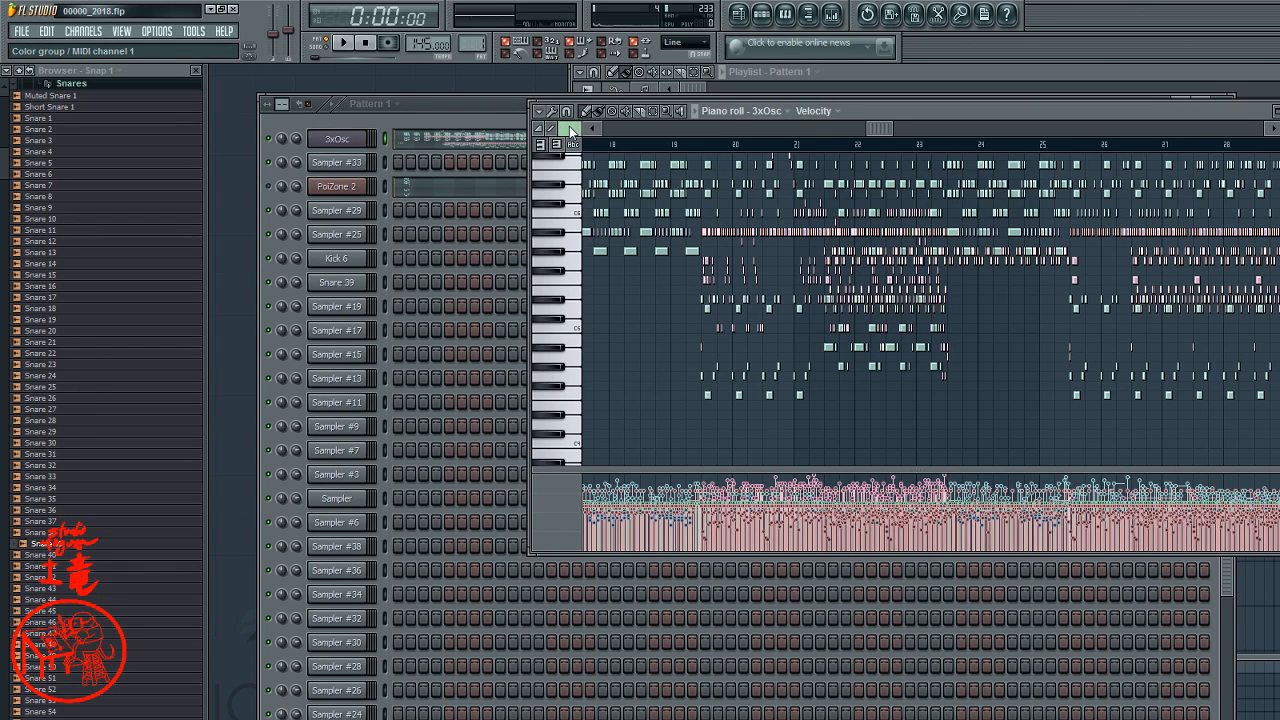
scroll(1100, 243, "up", 5)
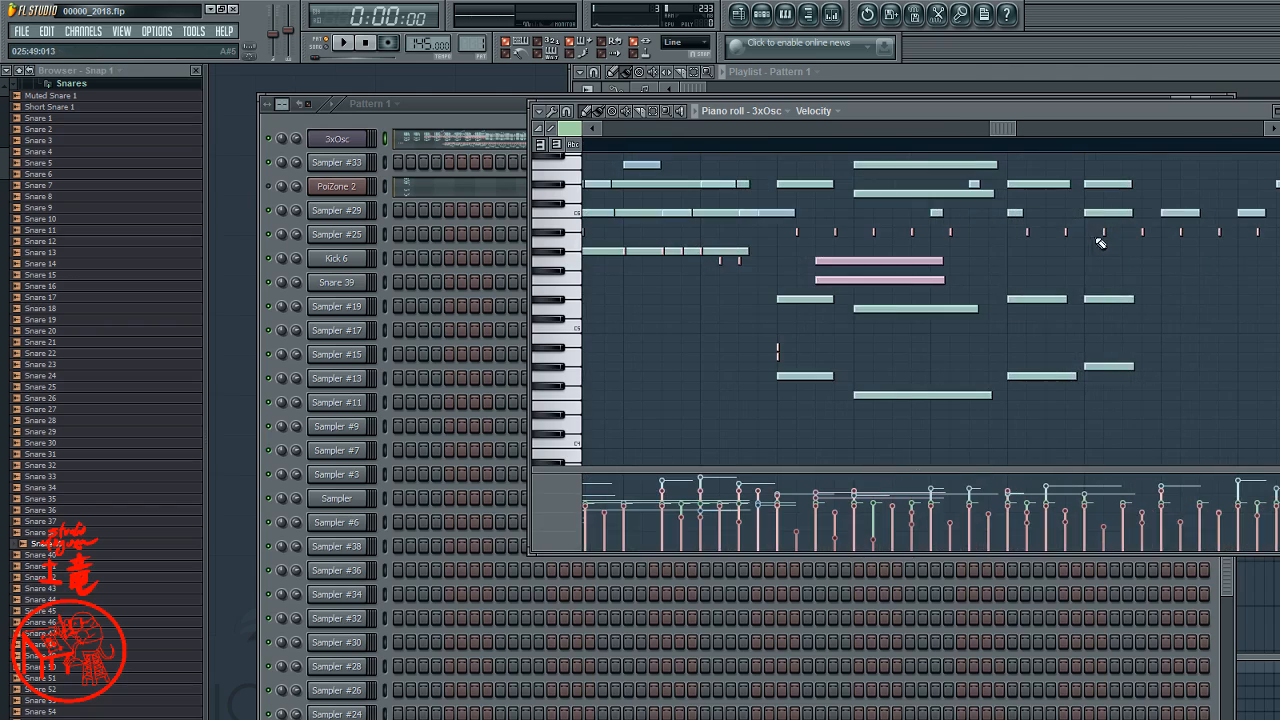
left_click_drag(1001, 128, 952, 132)
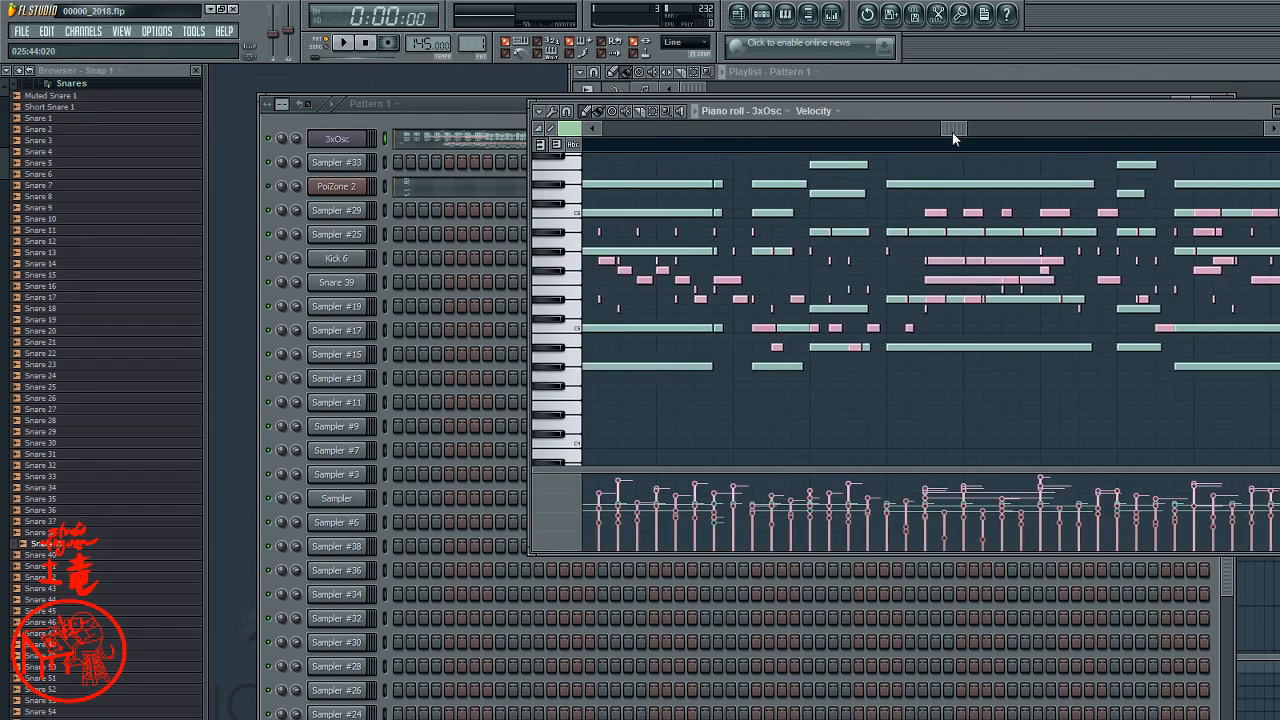
- Play the 3xOsc arrangement from bars 22, 19 and 18 to compare its chord sections
left_click(619, 141)
key("space")
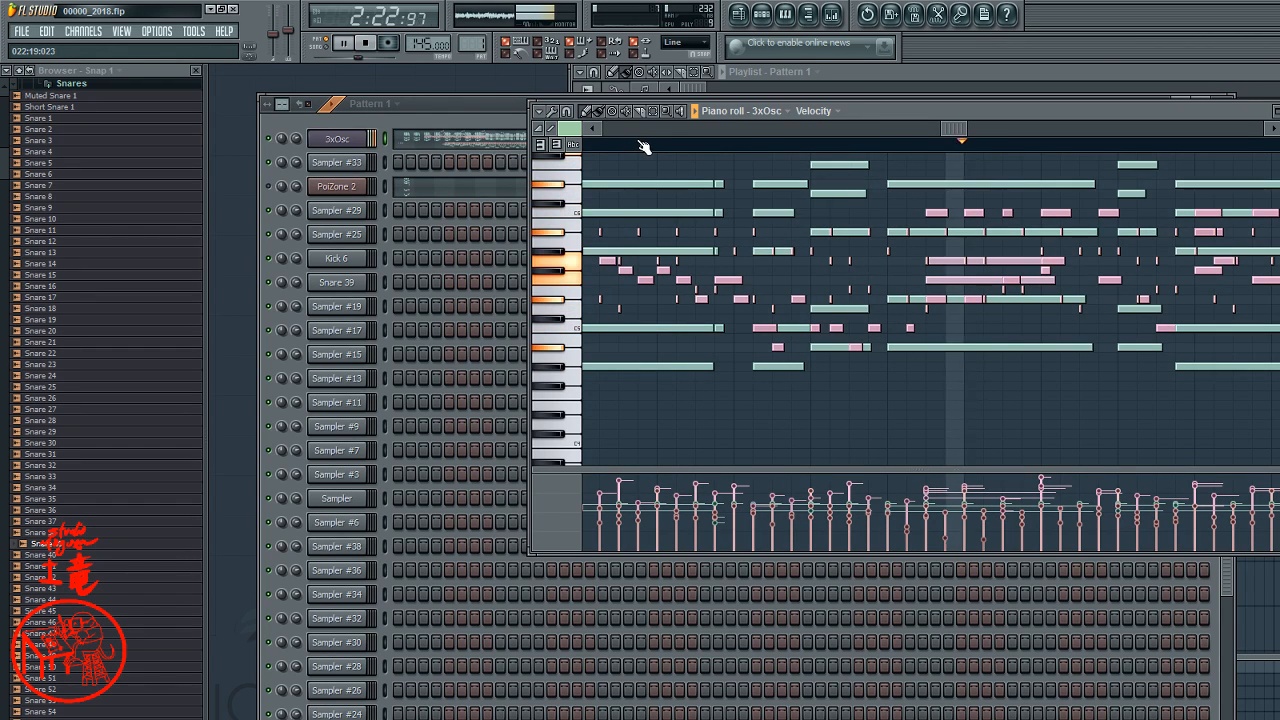
left_click_drag(954, 128, 905, 128)
left_click(921, 145)
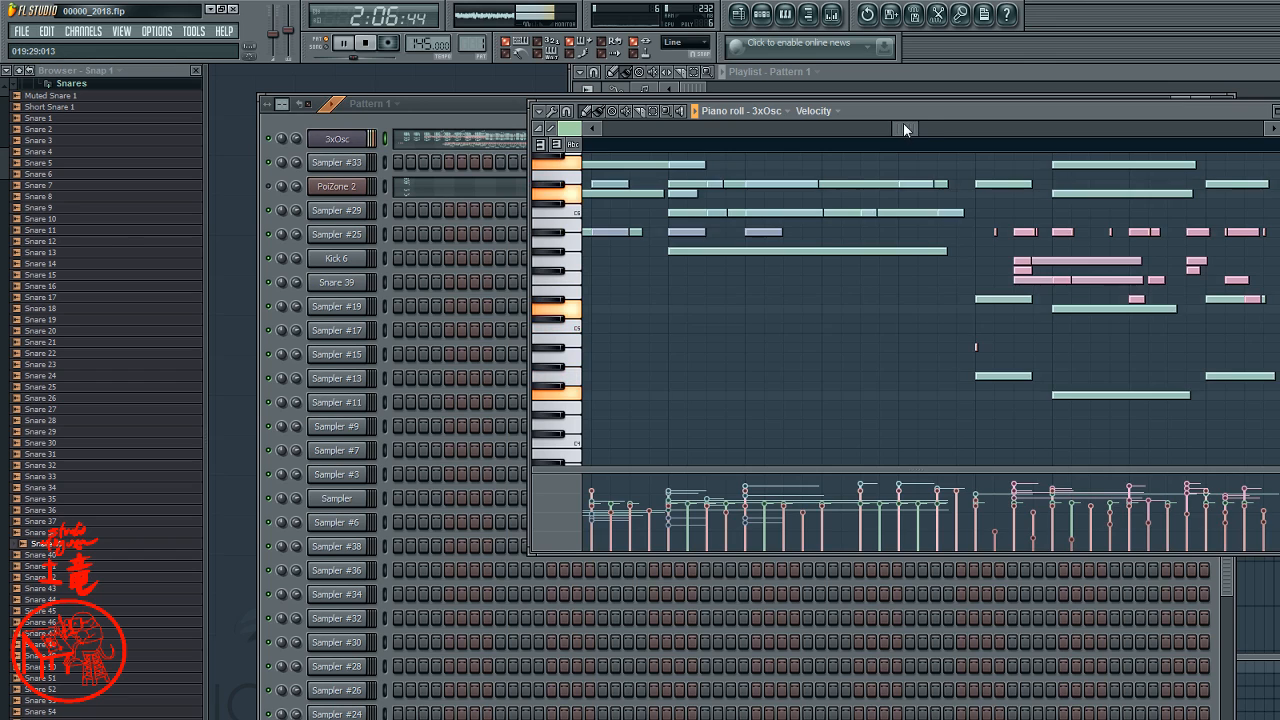
left_click_drag(902, 125, 892, 125)
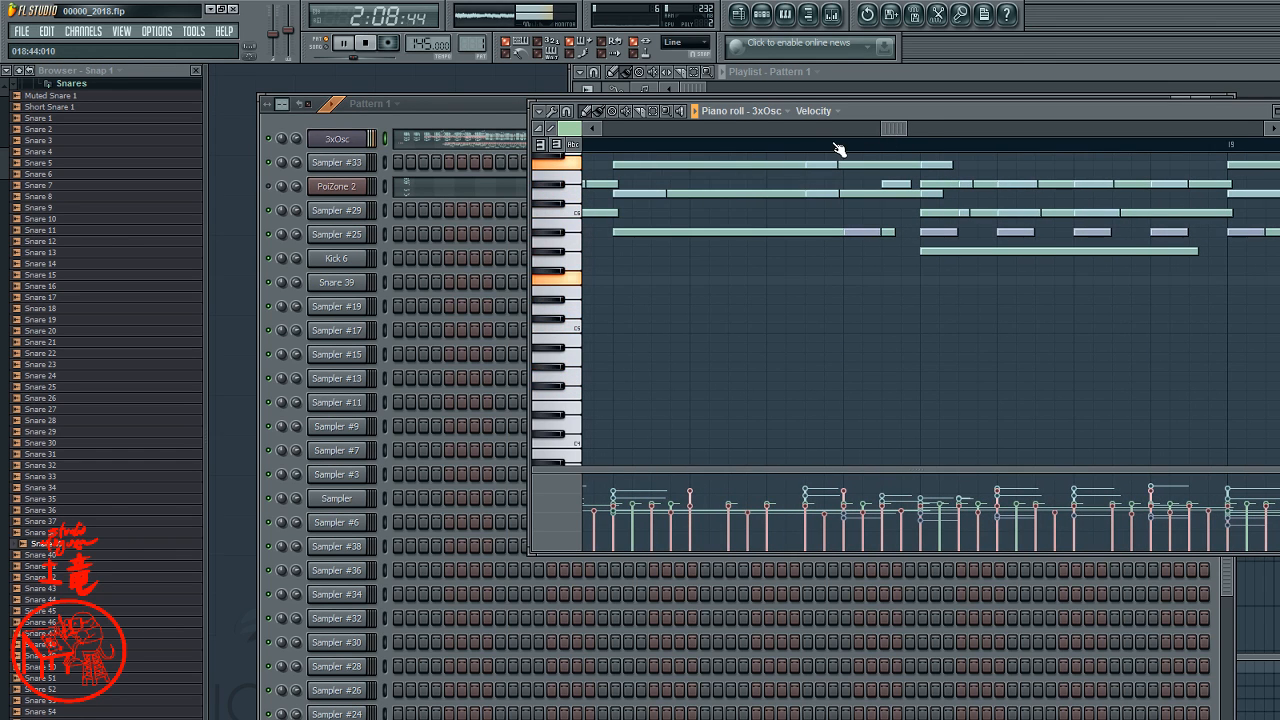
left_click(837, 146)
- Continue auditioning earlier sections of the 3xOsc arrangement from bars 16, 15 and 13
left_click_drag(893, 133, 863, 126)
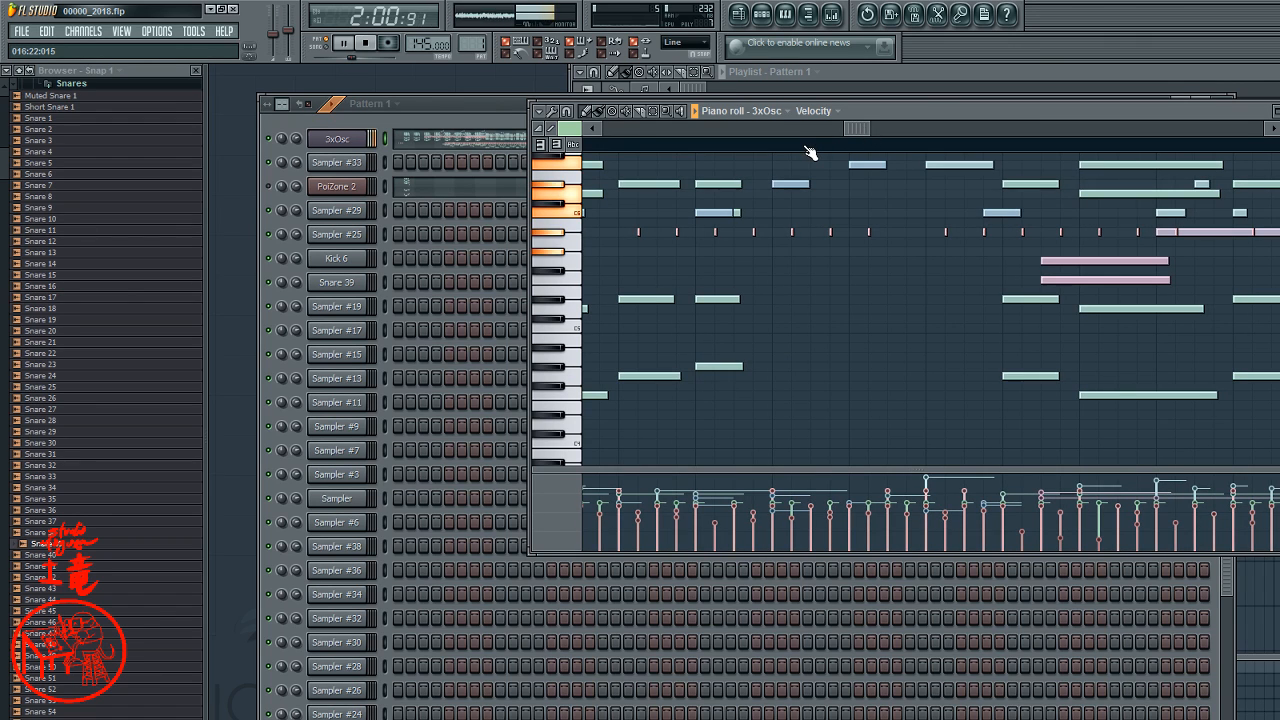
left_click(810, 146)
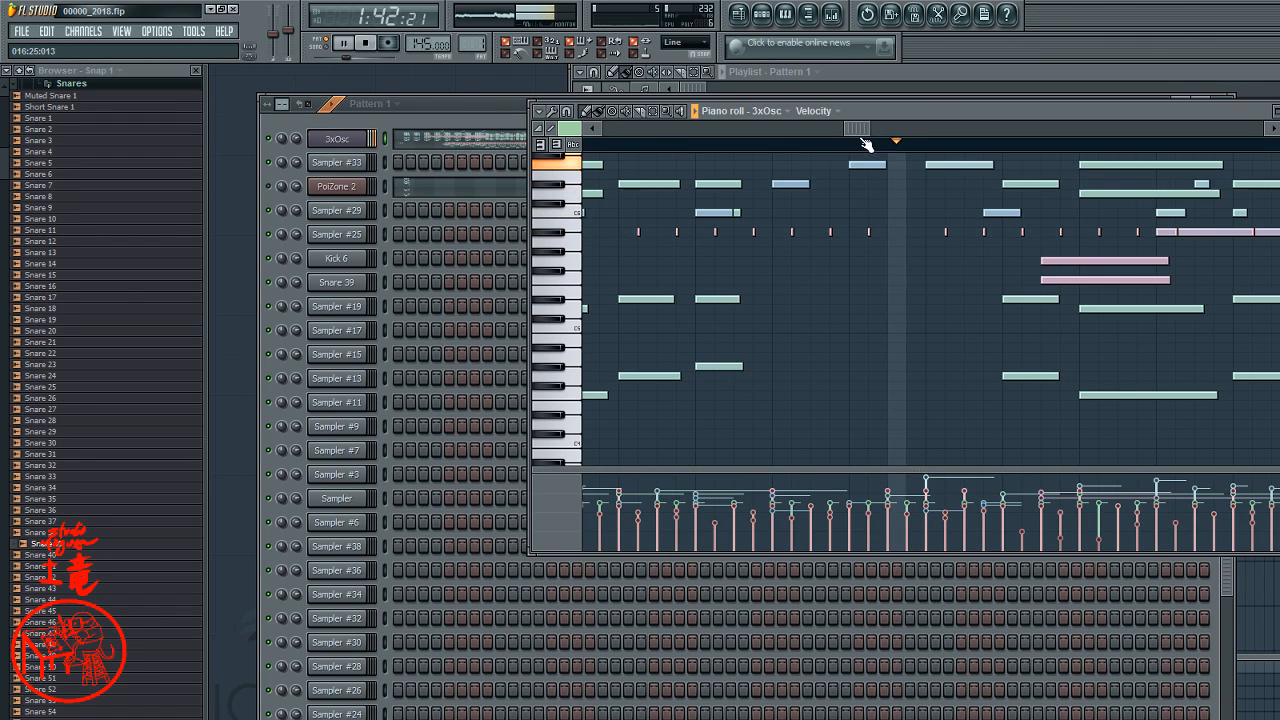
left_click_drag(858, 128, 838, 128)
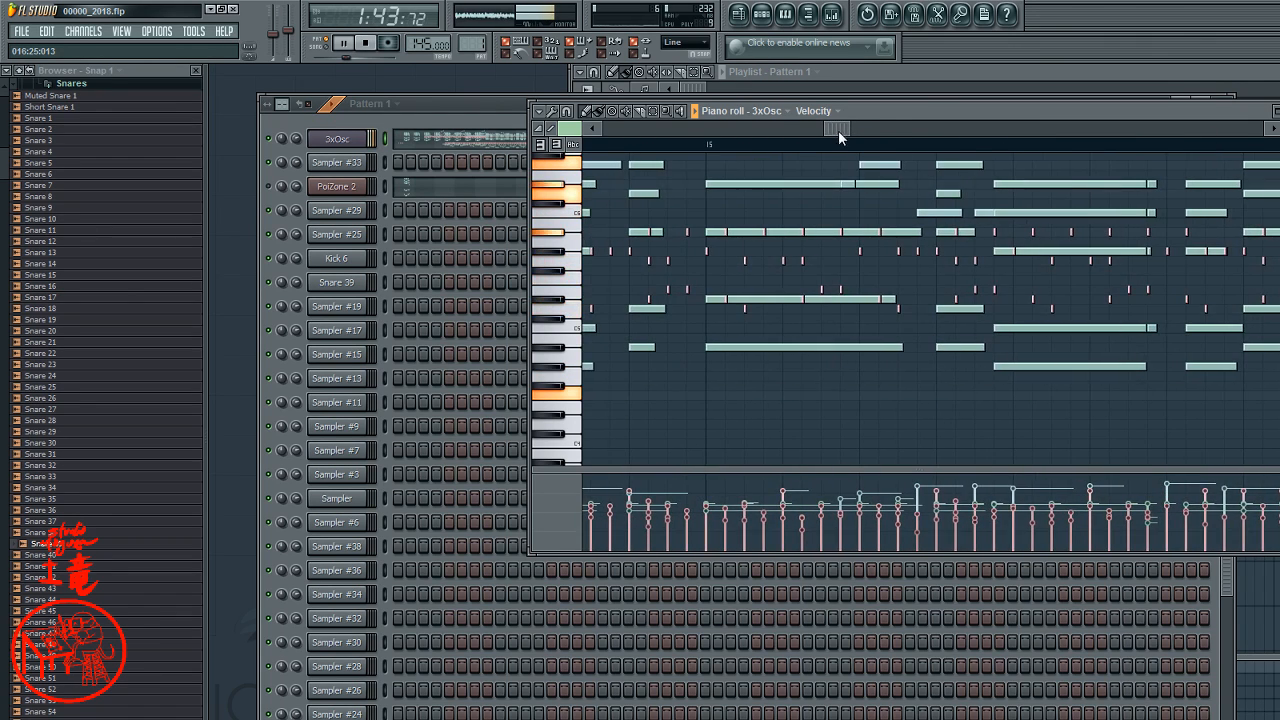
left_click(716, 146)
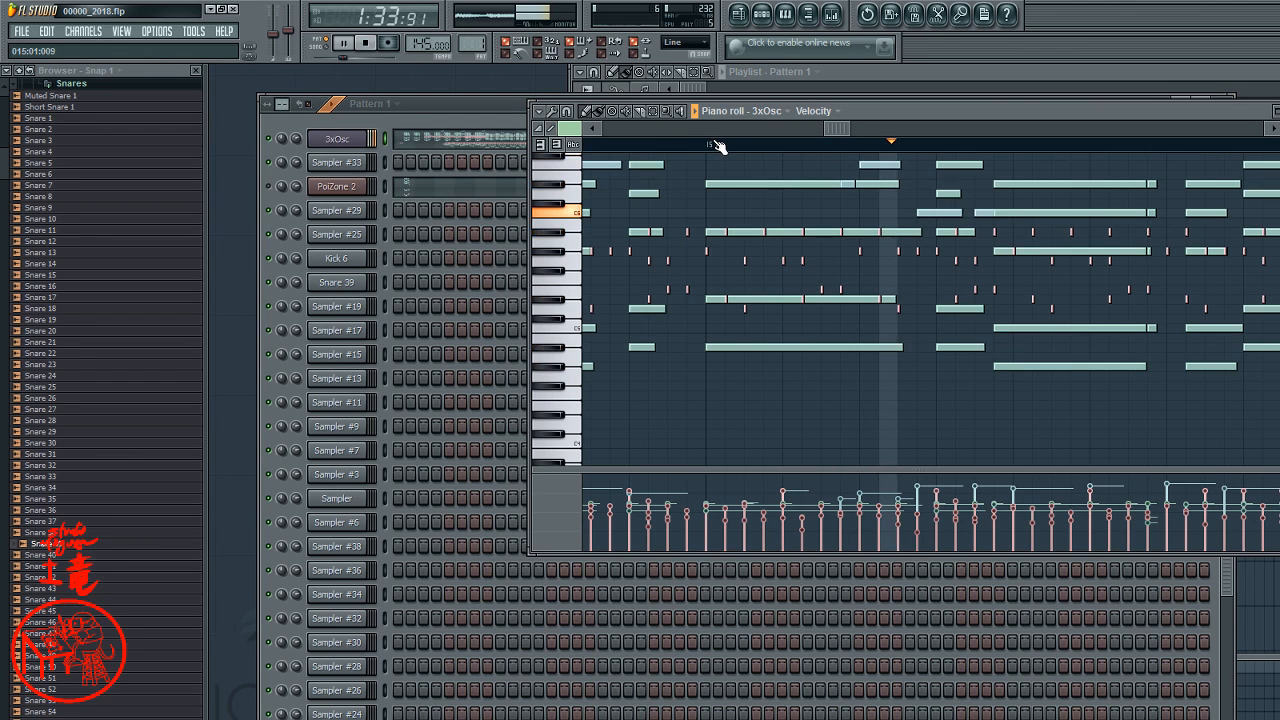
left_click_drag(837, 128, 814, 127)
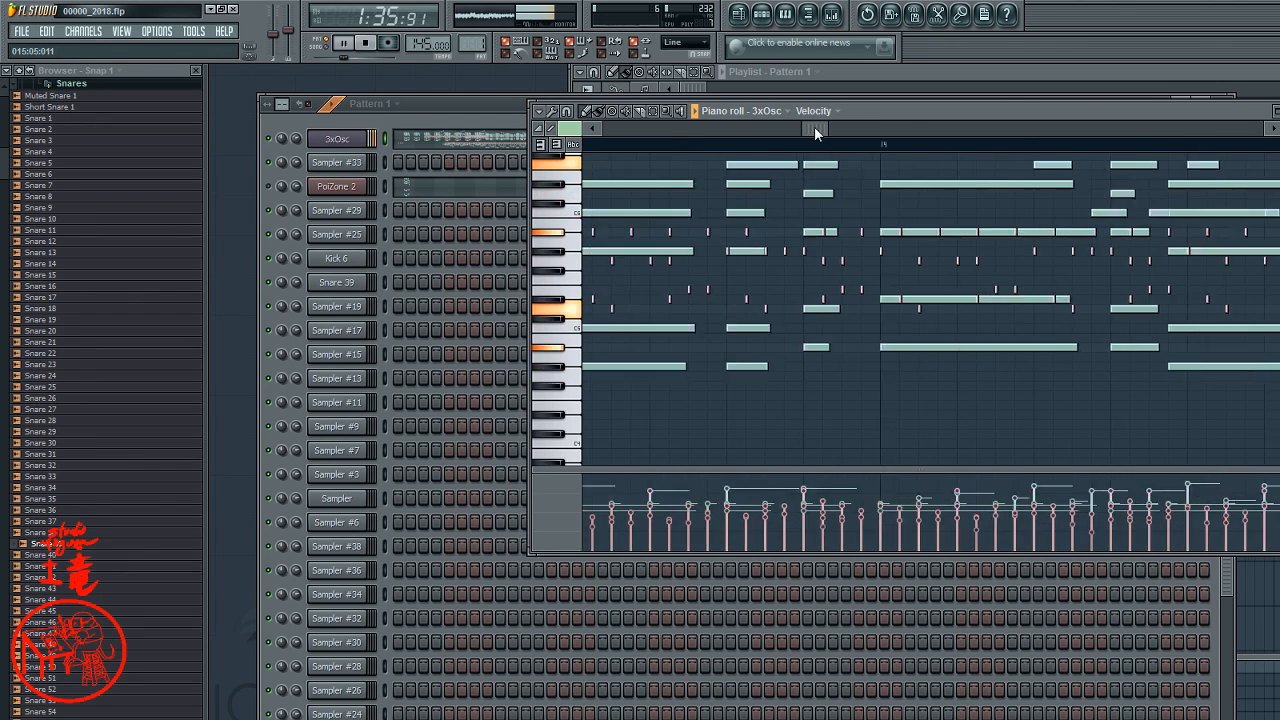
left_click(808, 146)
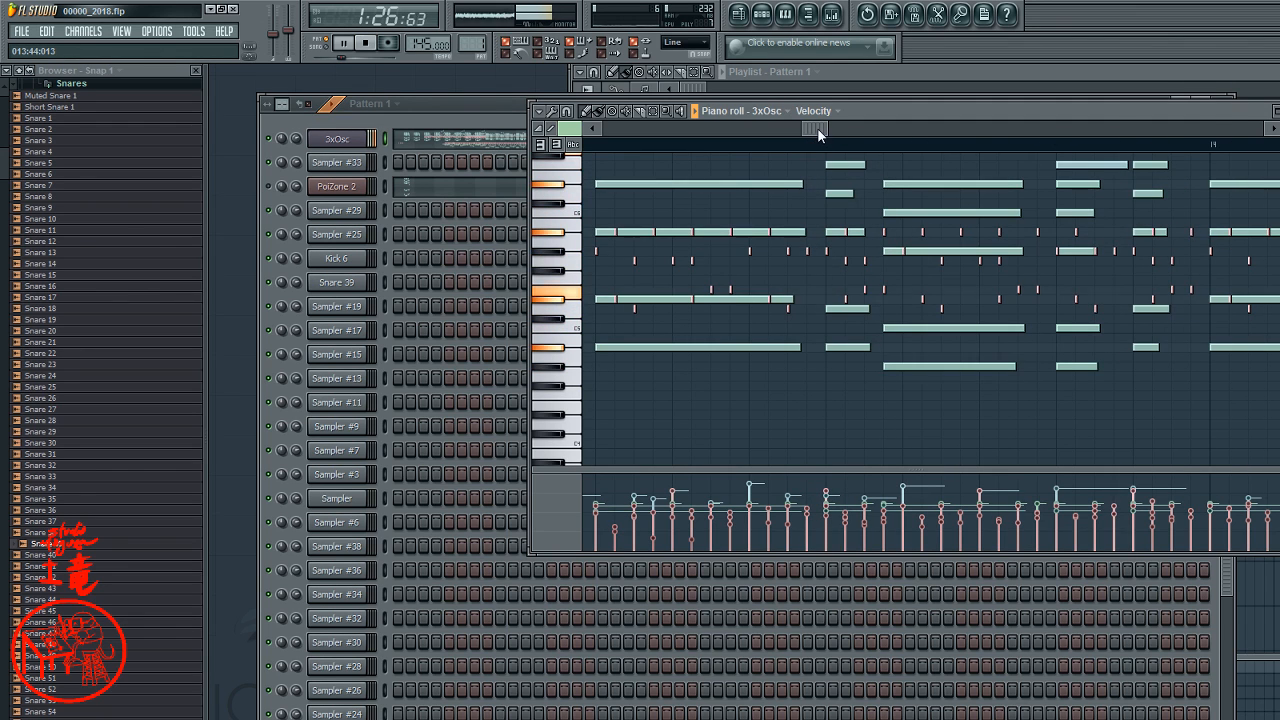
left_click_drag(817, 128, 800, 128)
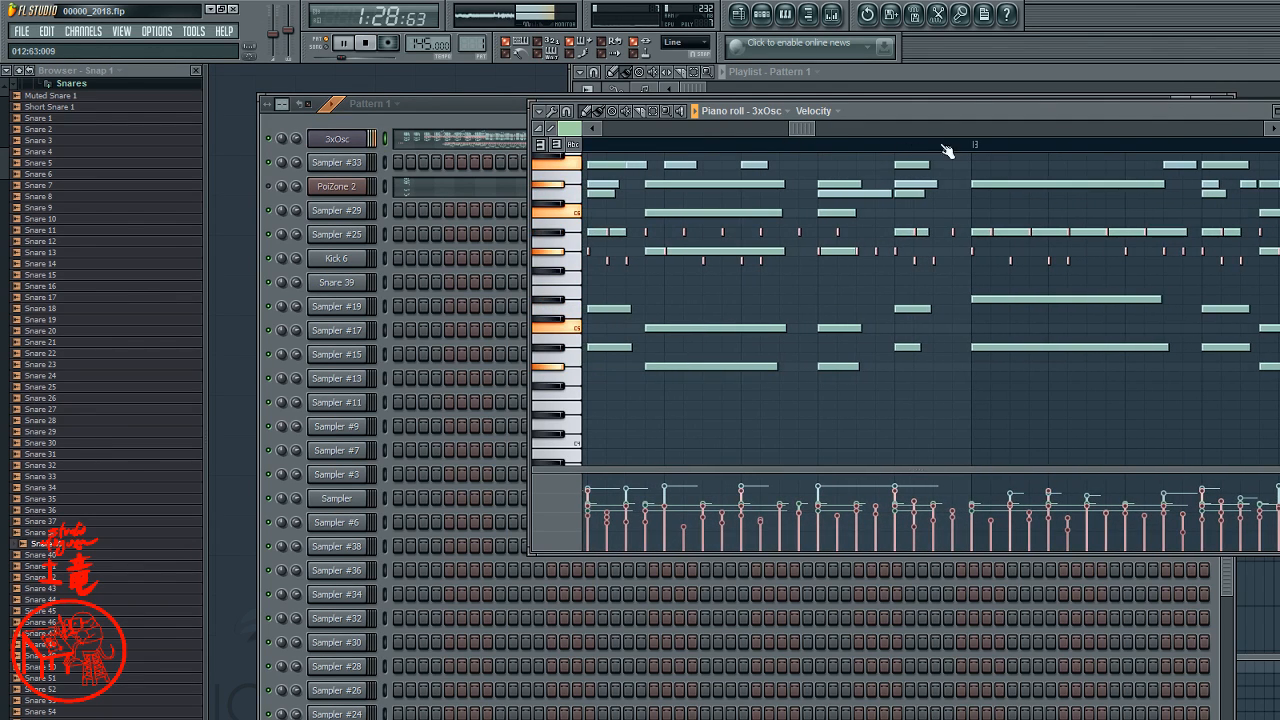
- Listen to the 3xOsc part around bars 9 to 13, replaying it from bar 10, and close its piano roll
left_click(977, 148)
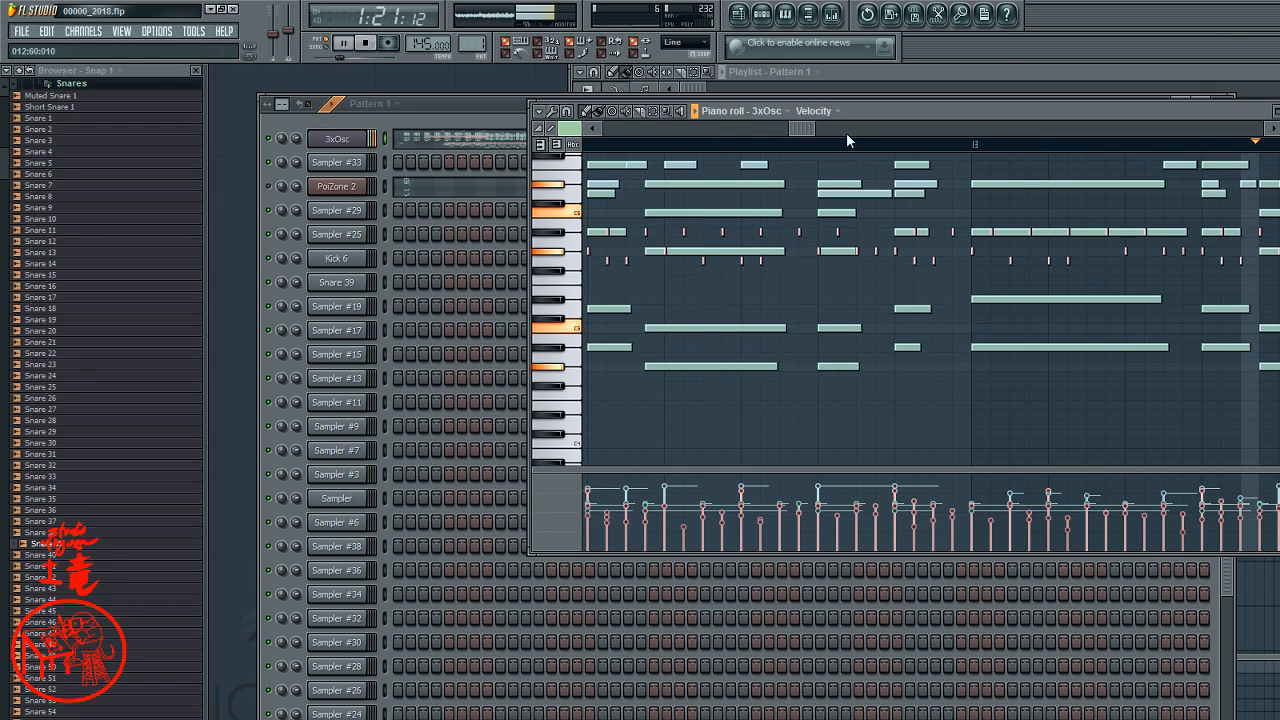
left_click_drag(808, 130, 741, 128)
left_click(666, 146)
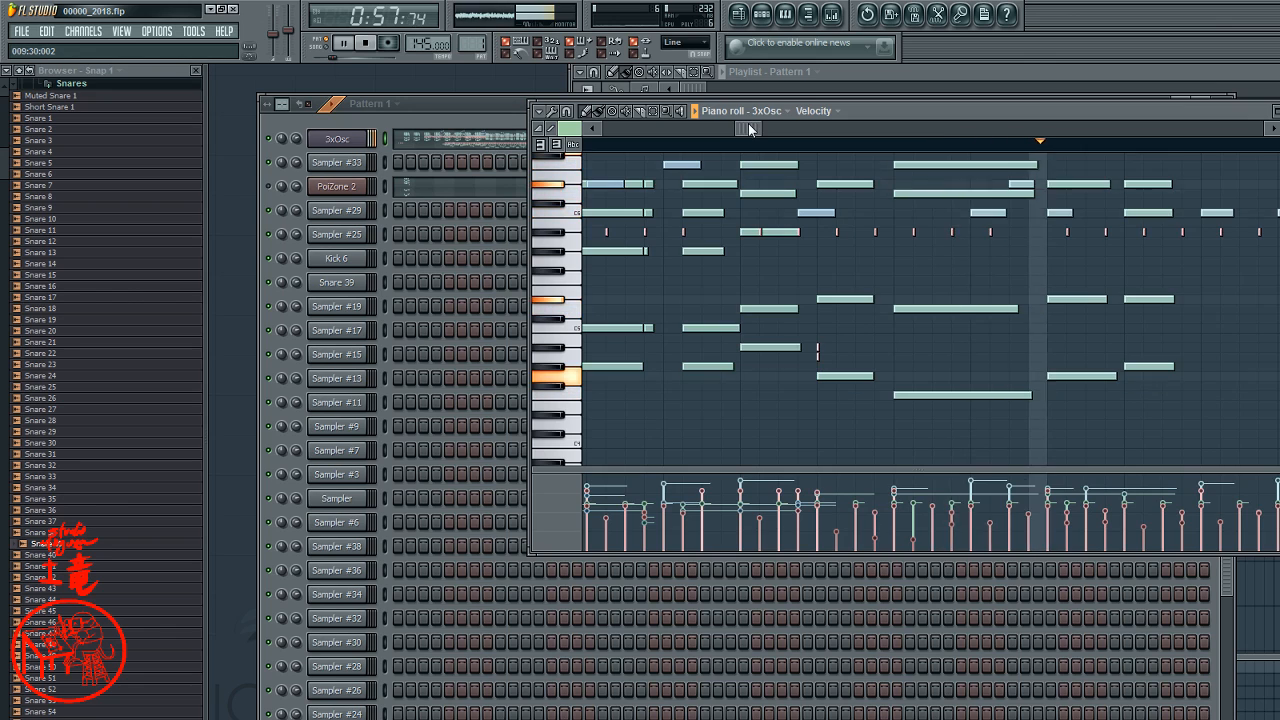
left_click_drag(750, 126, 740, 128)
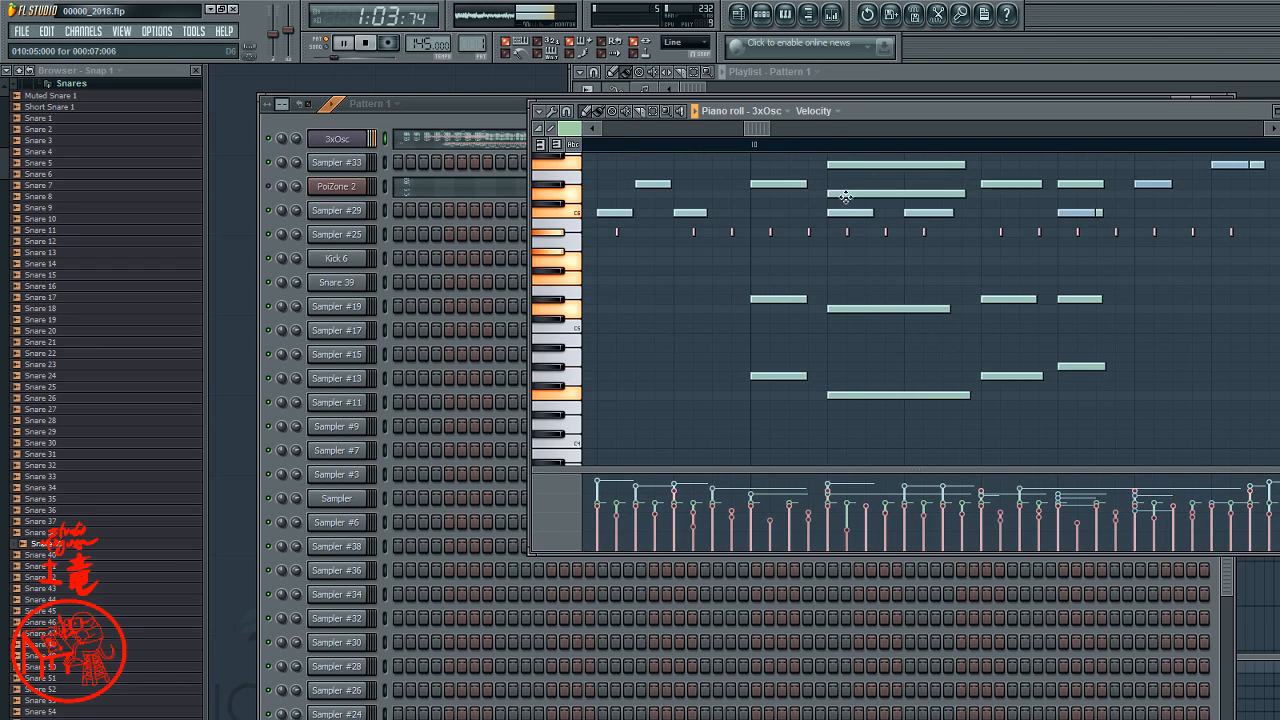
scroll(856, 211, "down", 5)
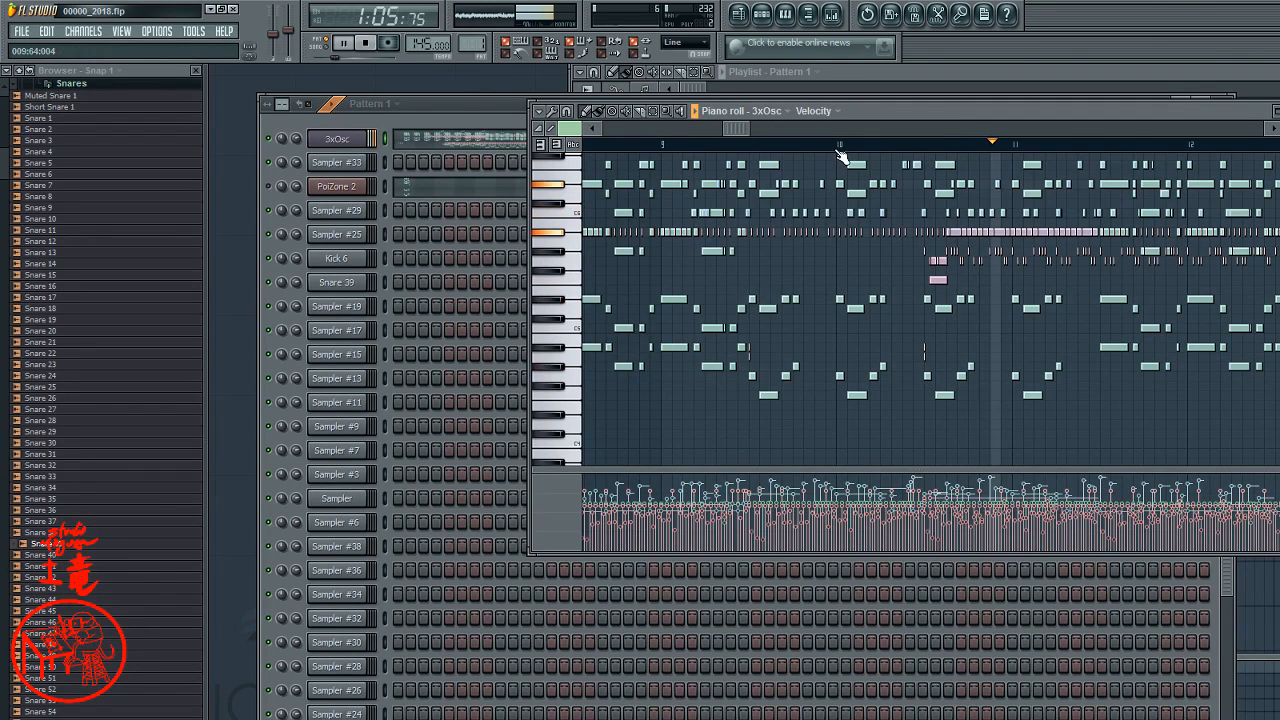
left_click(843, 145)
scroll(865, 160, "up", 3)
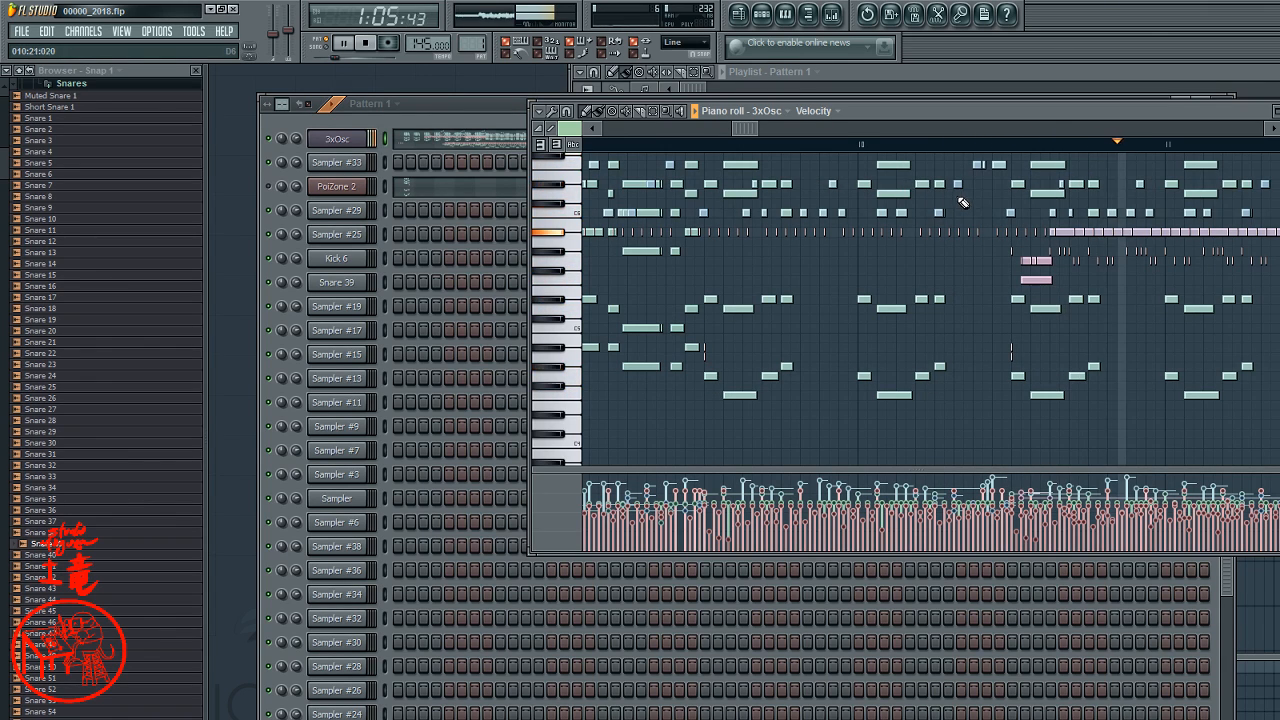
left_click(868, 145)
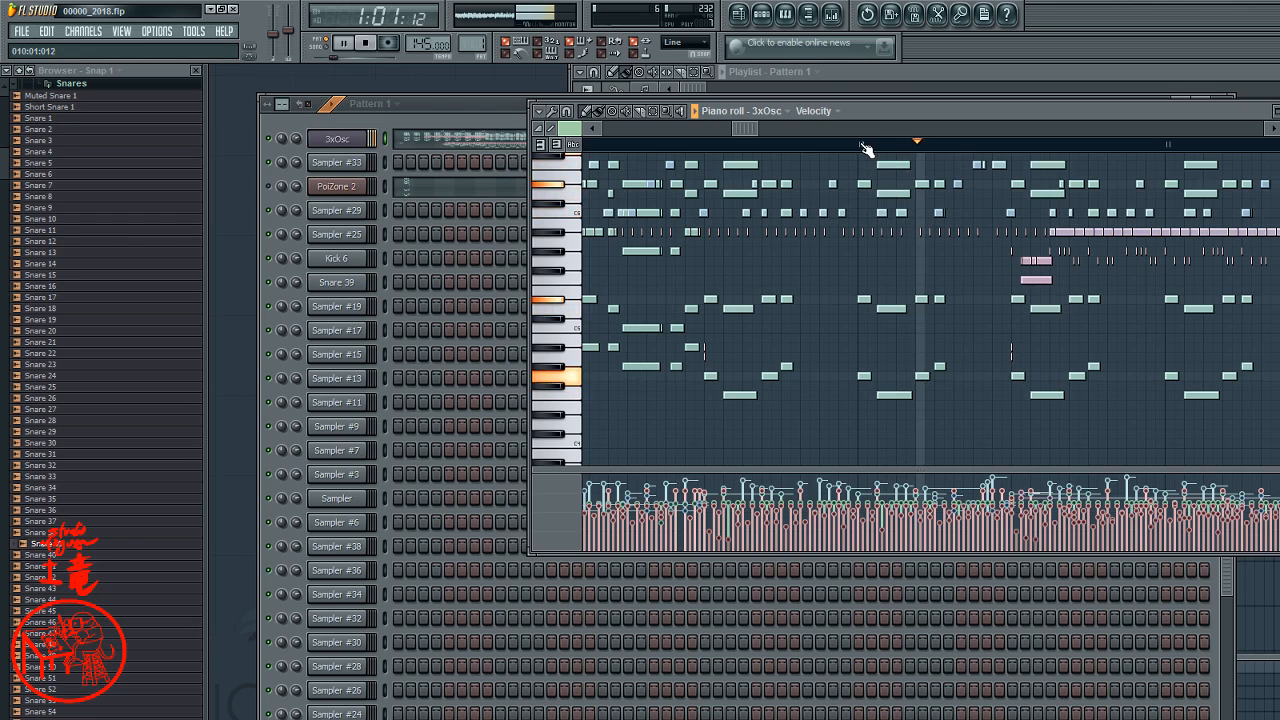
left_click(860, 145)
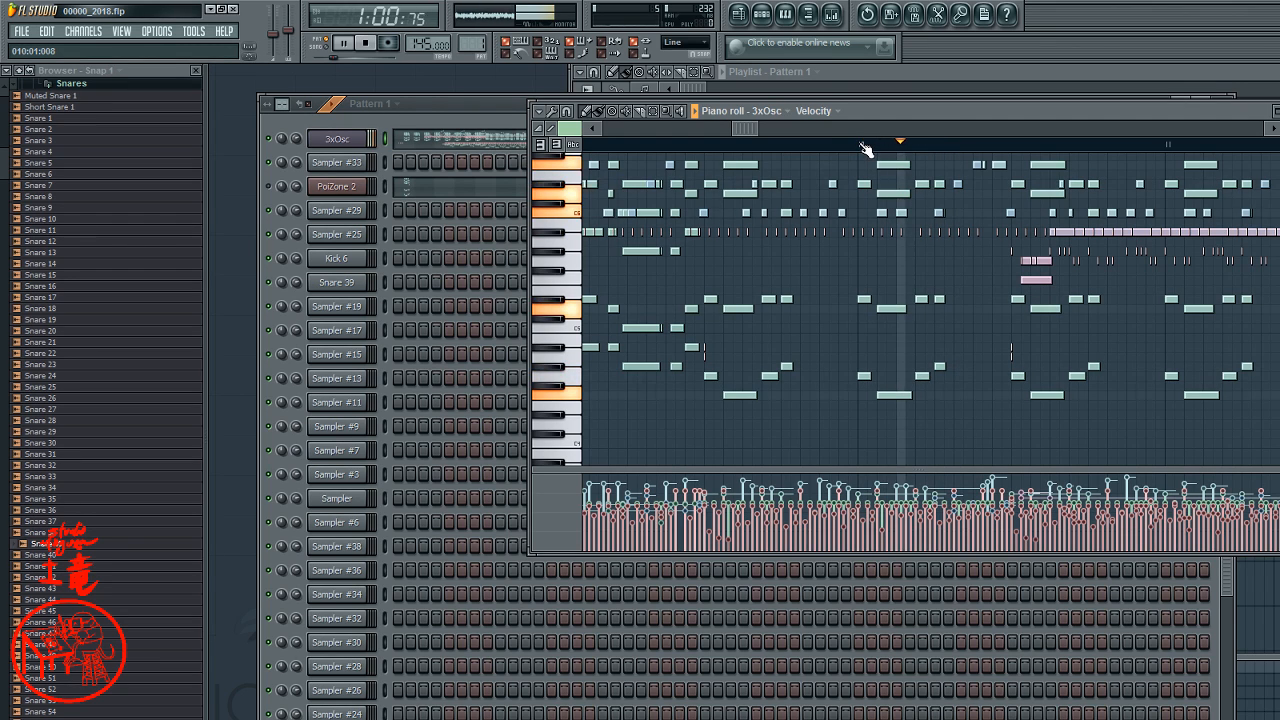
left_click(864, 145)
key("space")
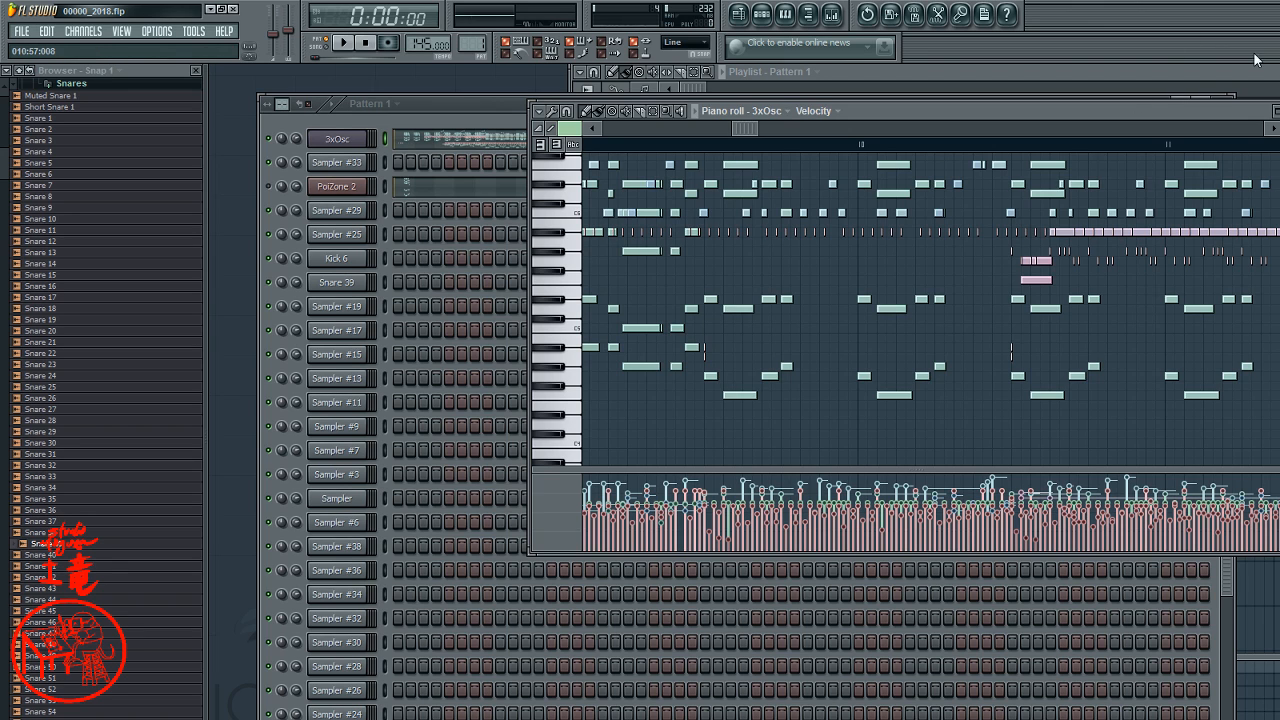
left_click(1279, 111)
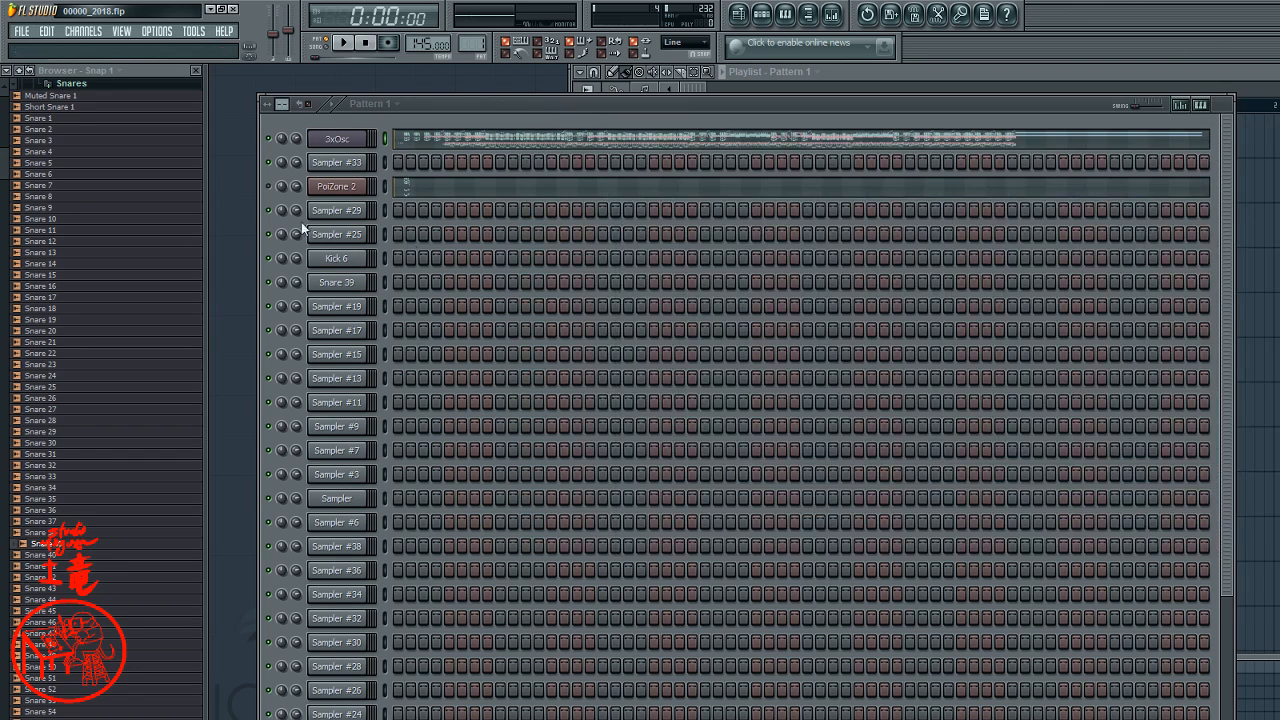
- Load the Into the Groove MIDI file from the Madonna folder of the sample library into Sampler #33
left_click(321, 167)
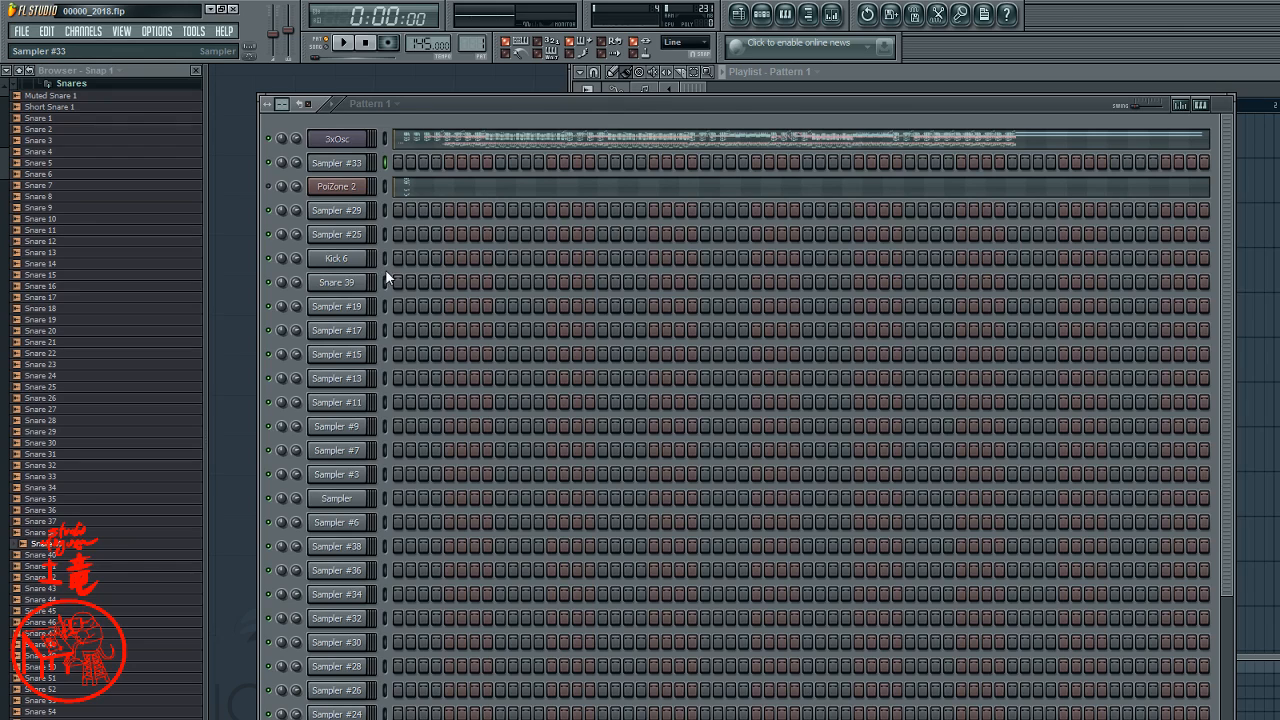
left_click(30, 70)
left_click(36, 83)
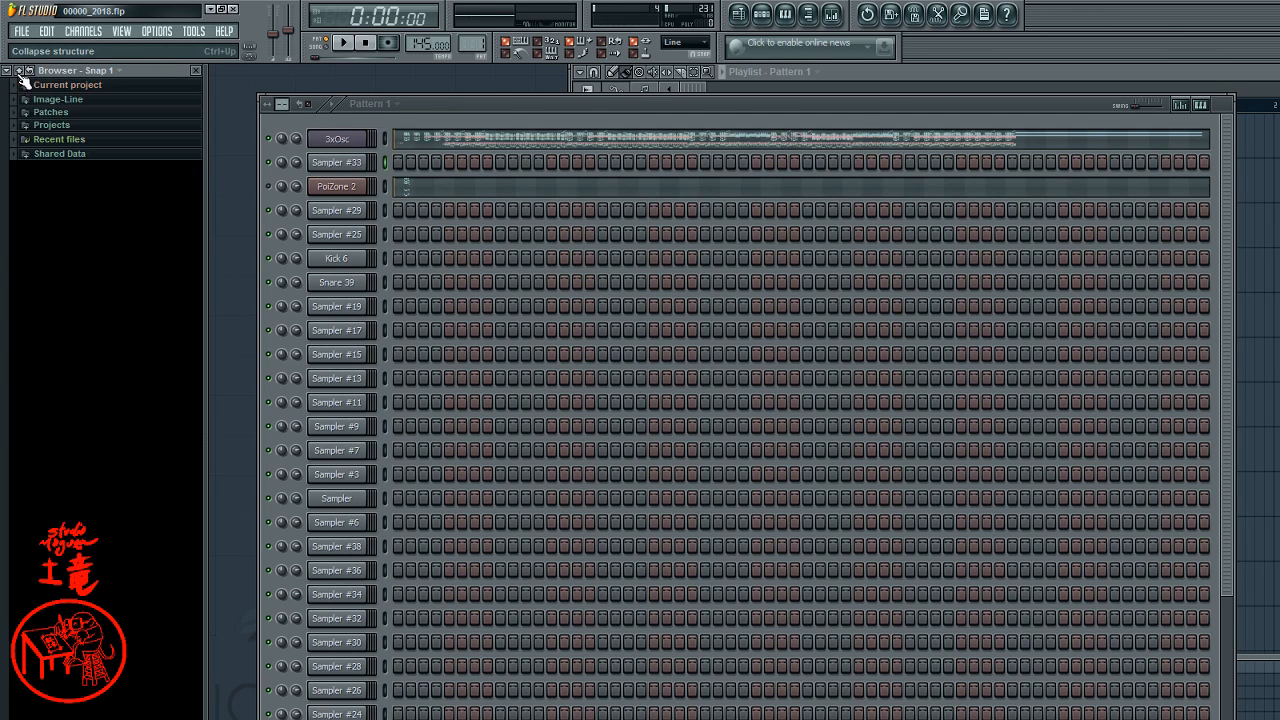
left_click(48, 123)
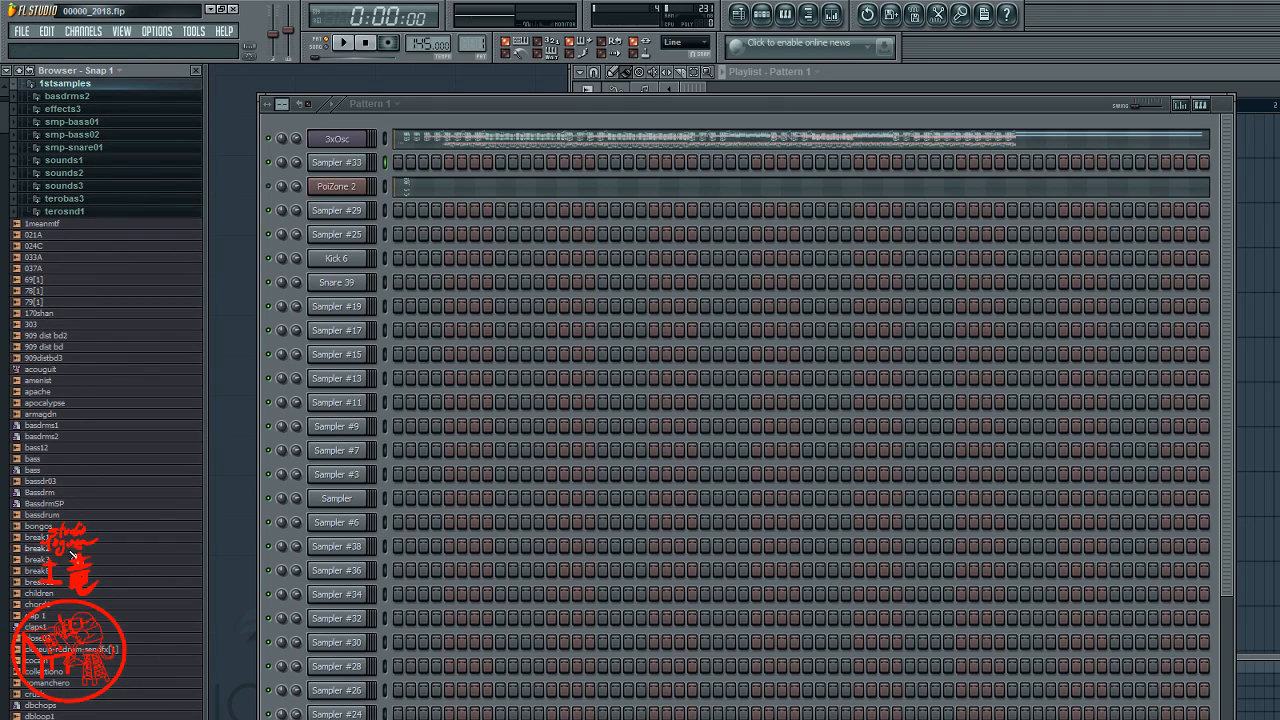
left_click(86, 85)
left_click_drag(11, 116, 24, 418)
scroll(24, 418, "down", 6)
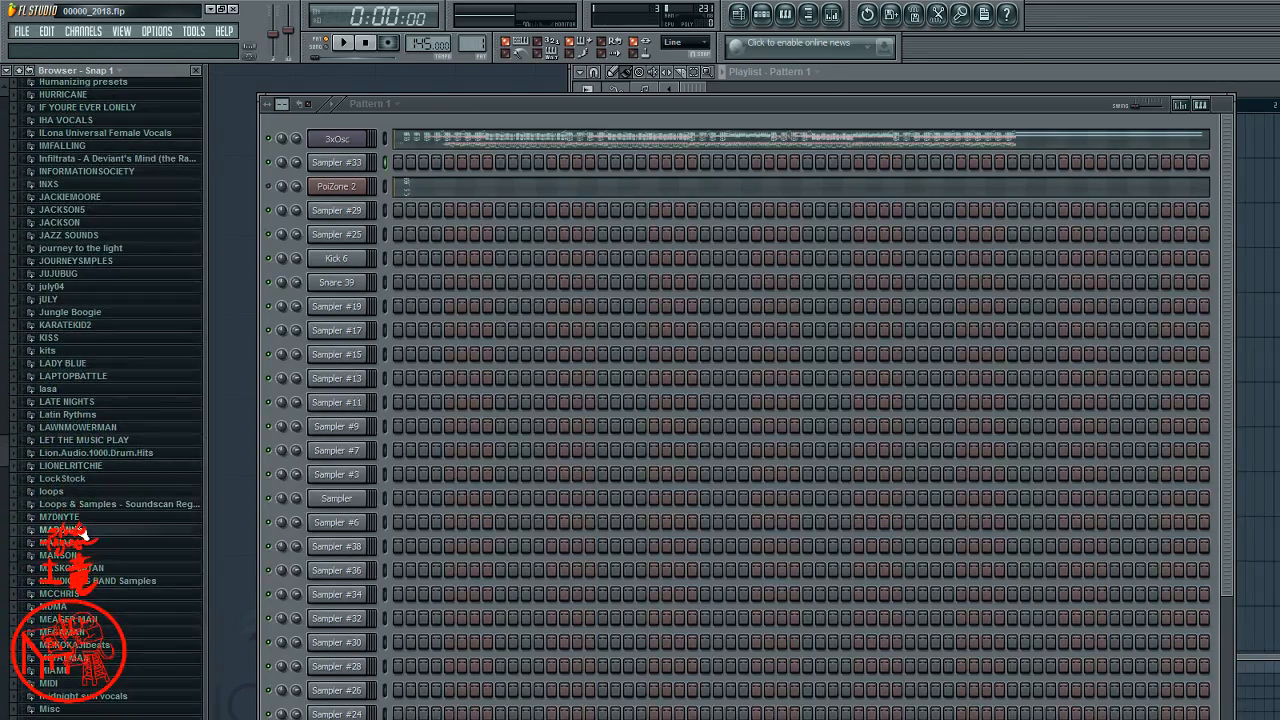
left_click(84, 542)
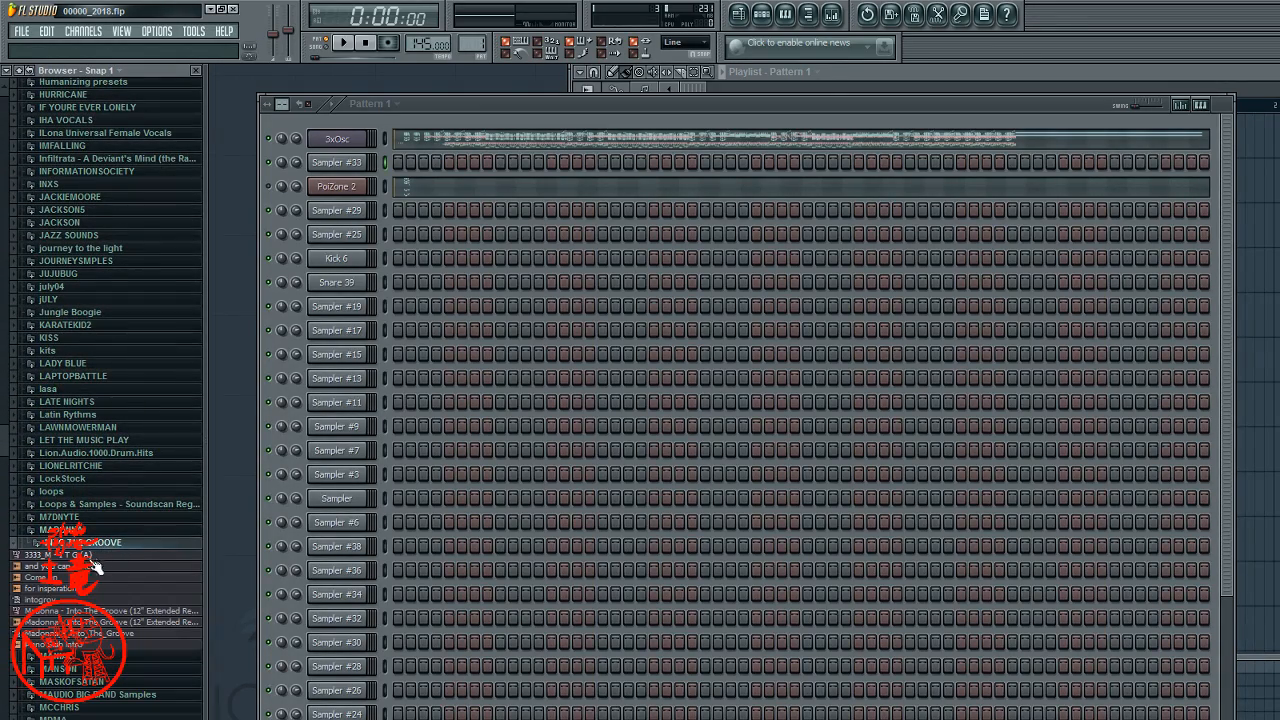
left_click_drag(60, 601, 370, 186)
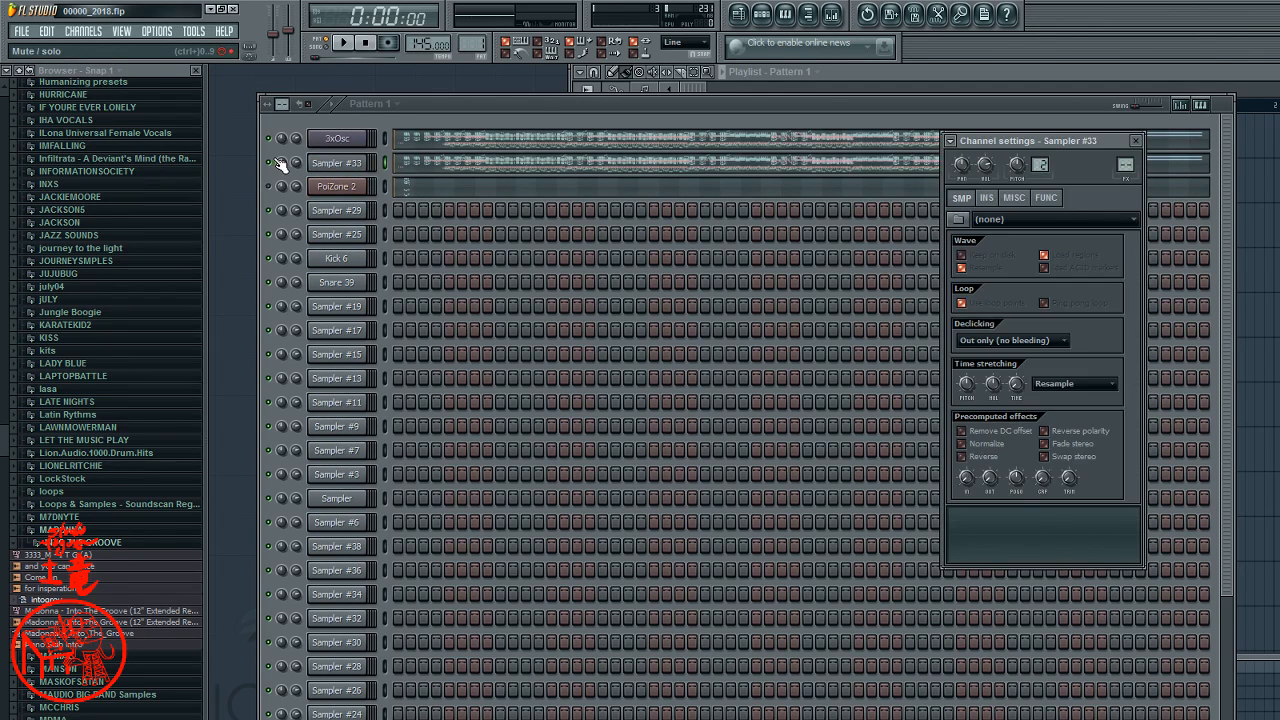
- Compare the notes imported into Sampler #33 with those of the 3xOsc channel in the piano roll
left_click(430, 169)
left_click(430, 169)
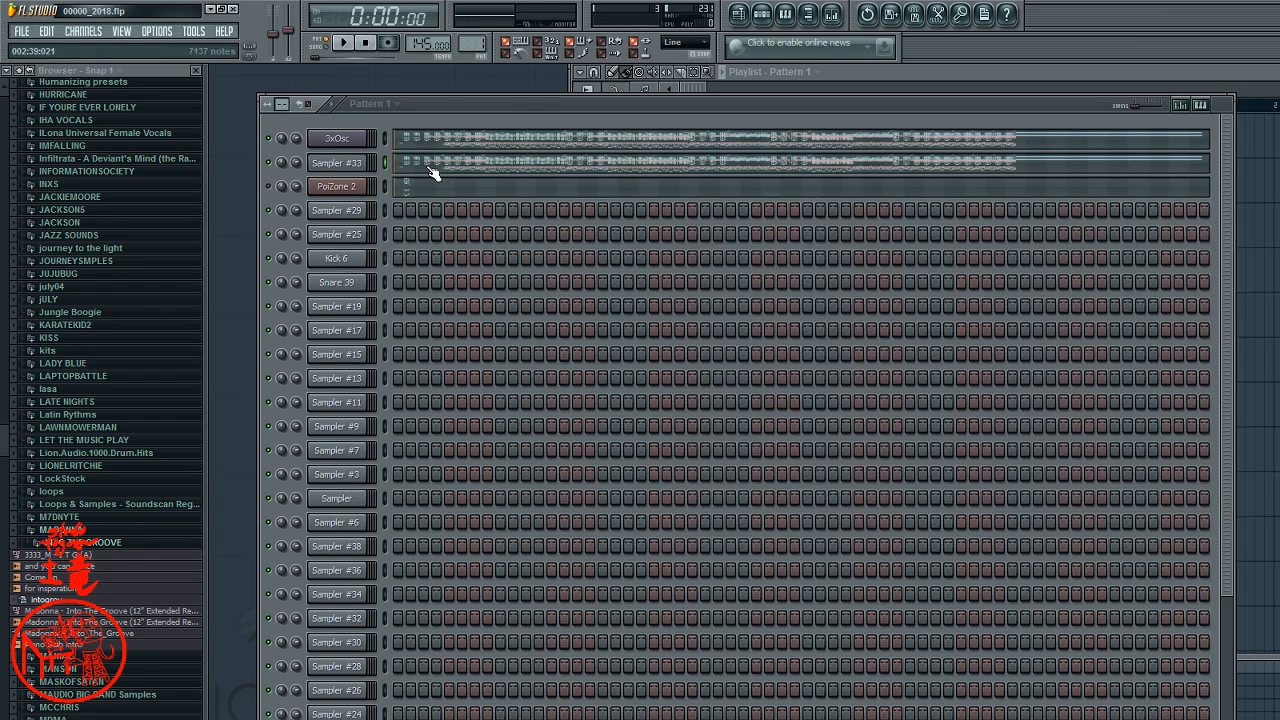
left_click(430, 169)
left_click(454, 138)
left_click(454, 138)
left_click(456, 163)
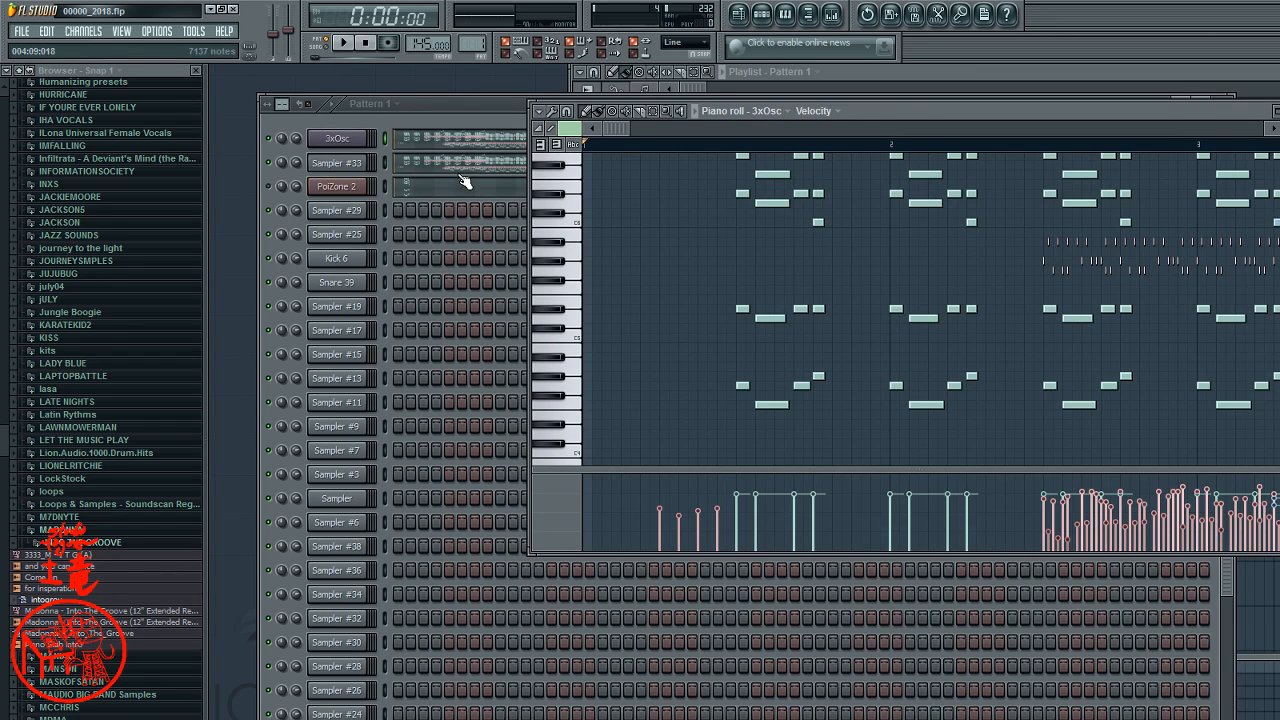
left_click(470, 160)
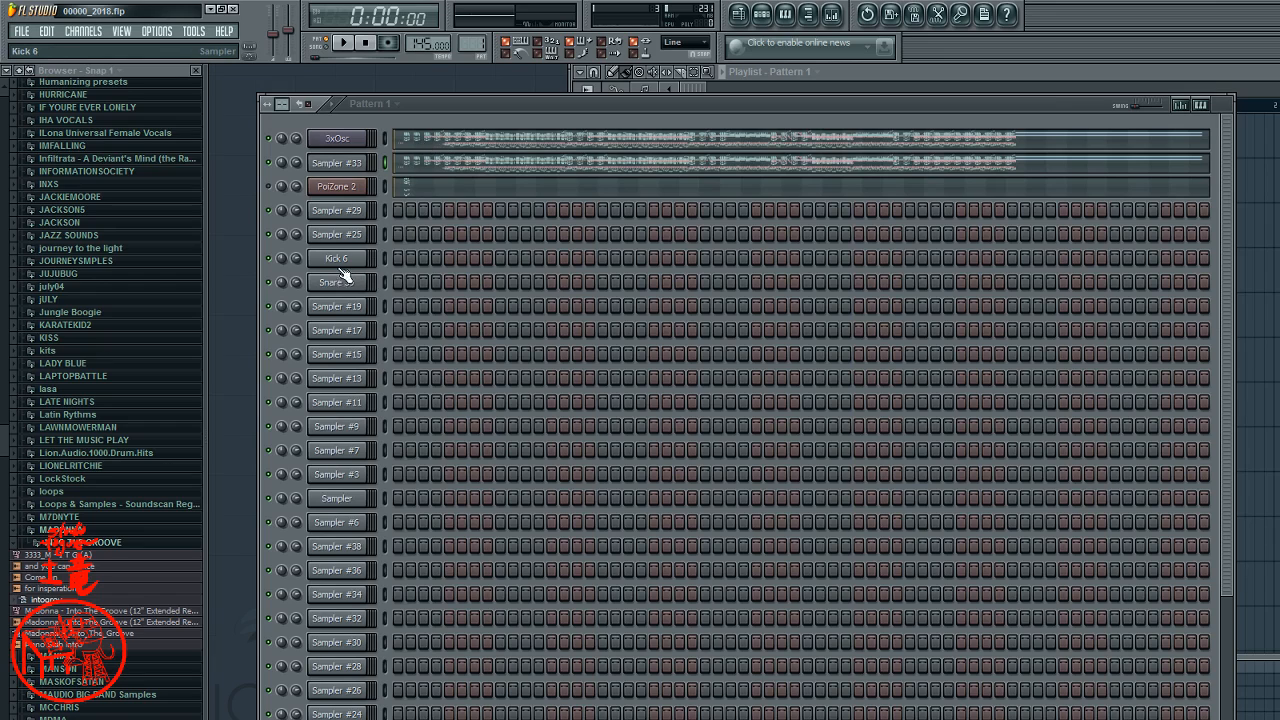
- Add an rgcAudio Pentagon I synth channel above Sampler #25 and choose its Square Line preset
left_click(350, 240)
left_click(643, 377)
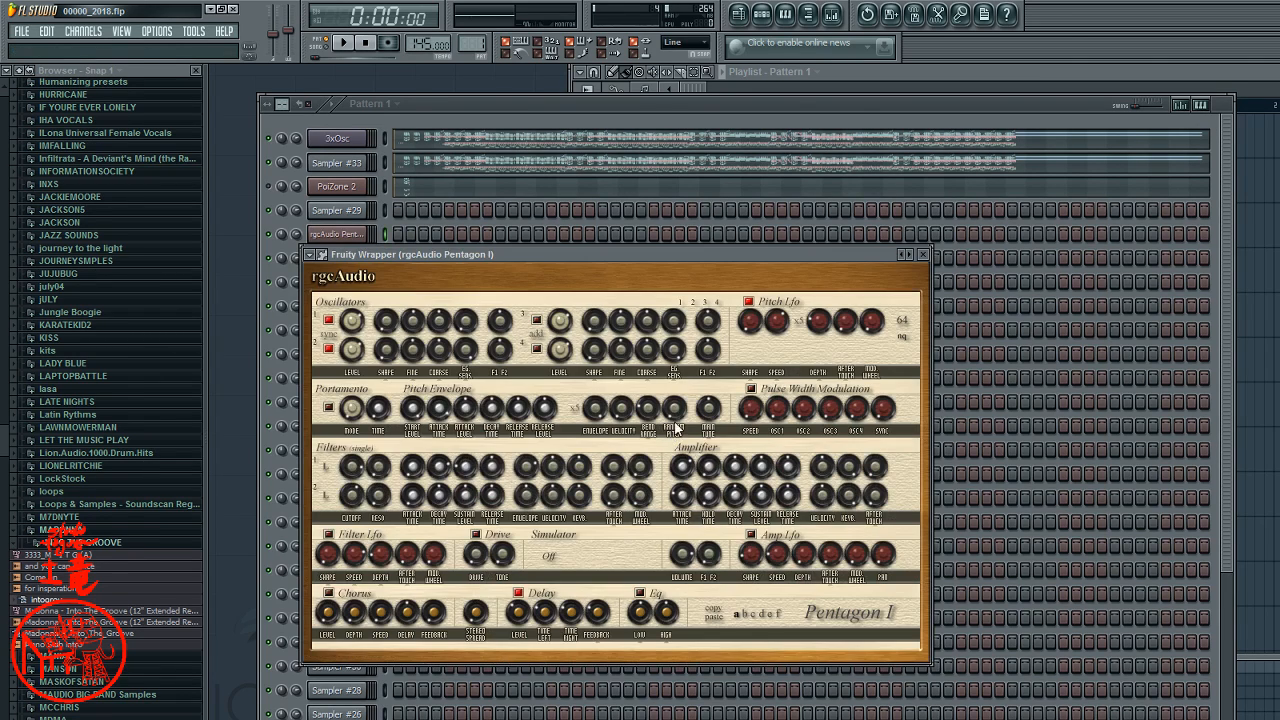
left_click(912, 255)
left_click(912, 255)
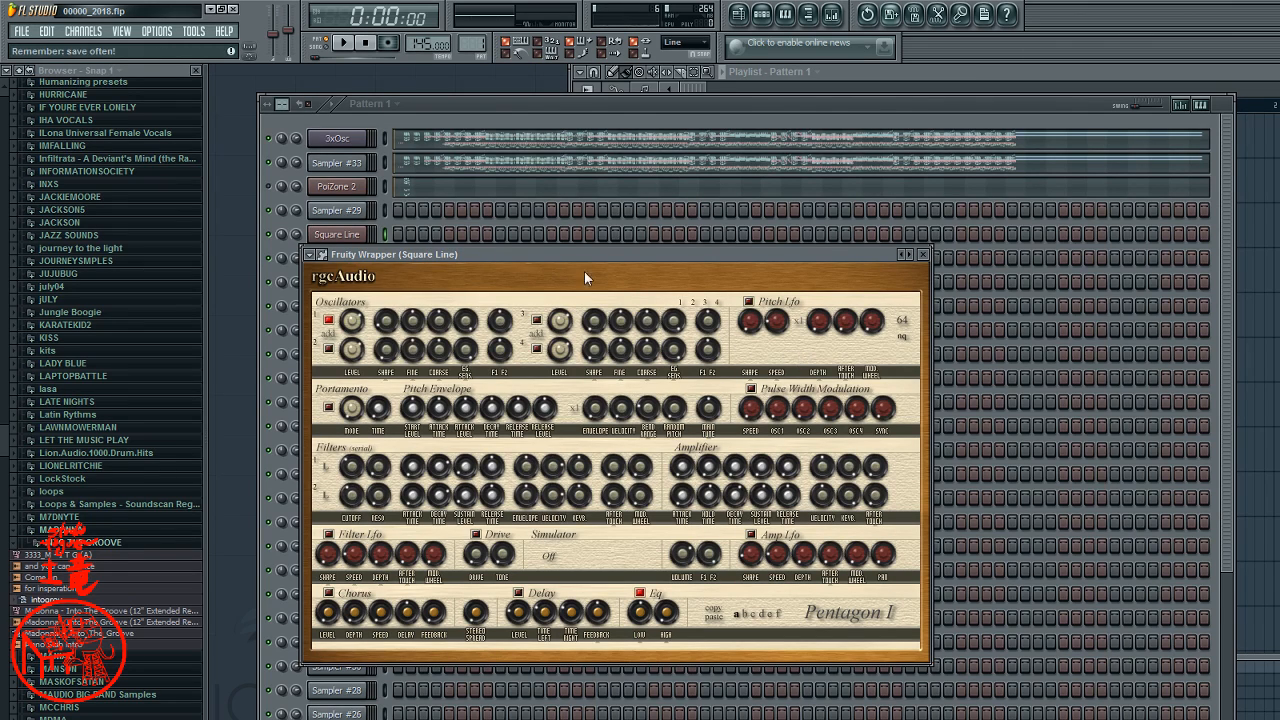
- Test the Square Line sound by playing a single trigger on the first step, and remove that trigger
left_click(398, 234)
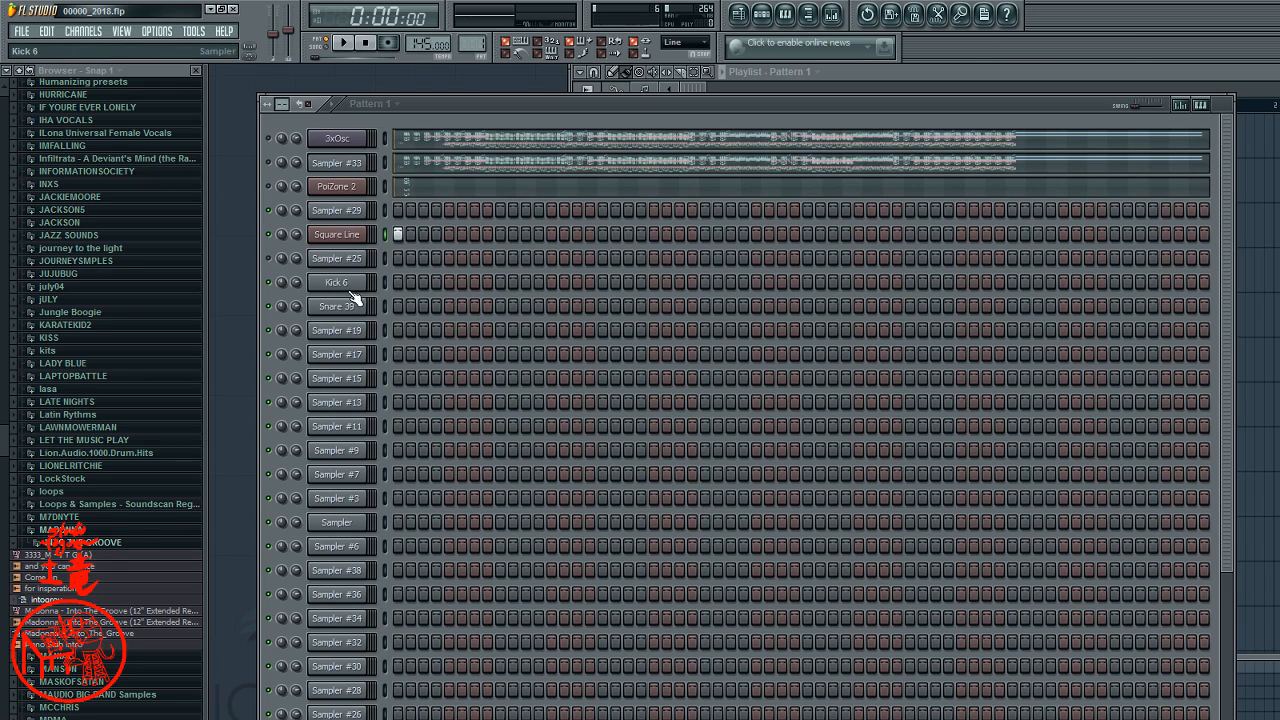
left_click(343, 44)
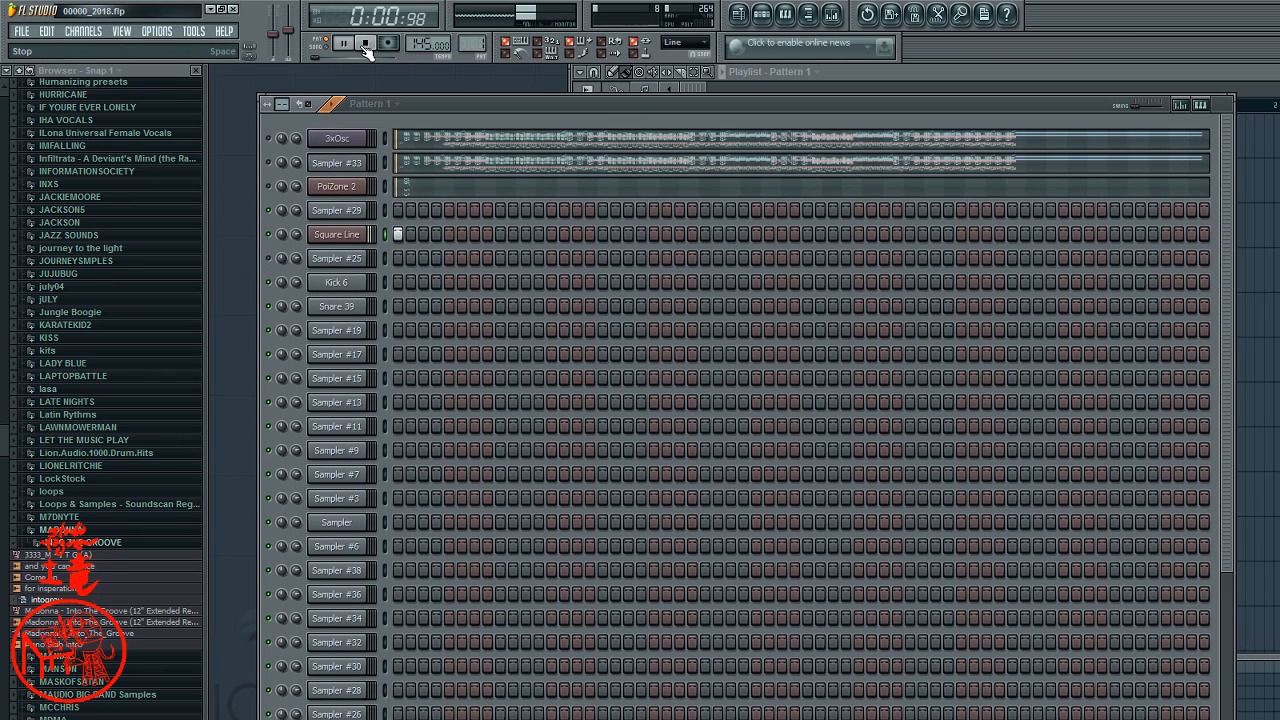
left_click(366, 43)
left_click(398, 234)
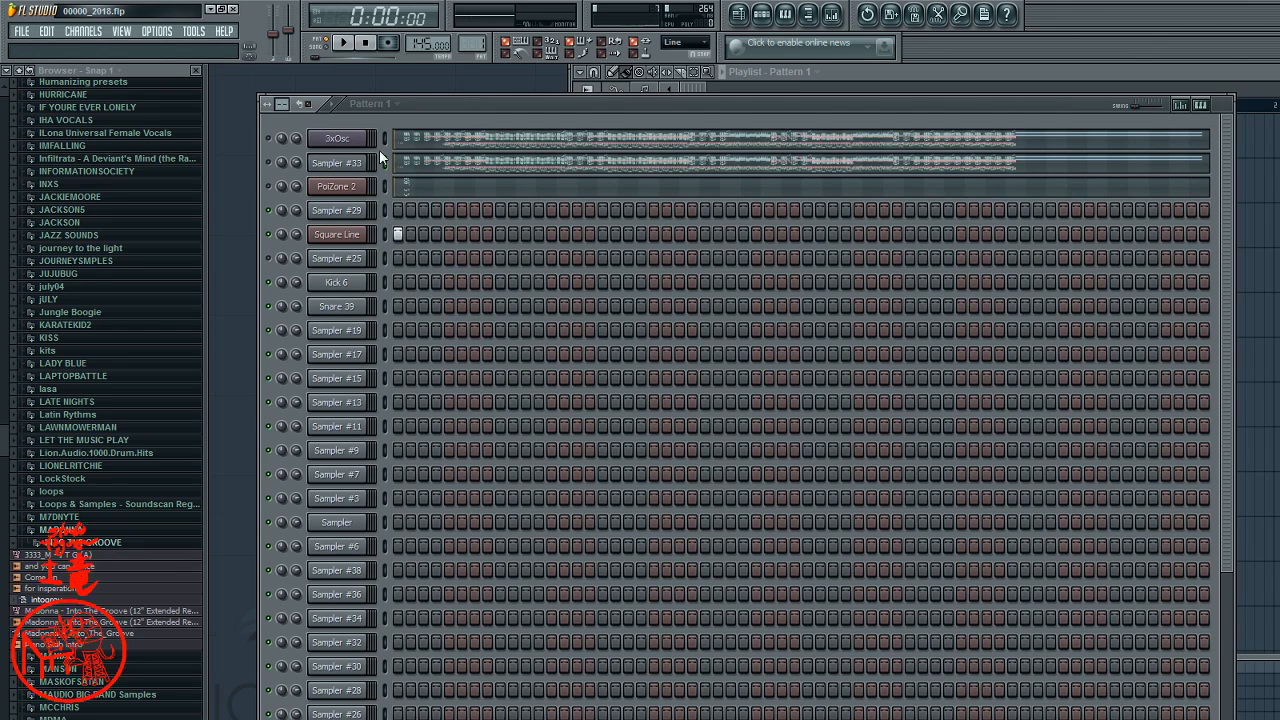
left_click(399, 234)
- Copy all of Sampler #33's notes into the Square Line channel
left_click(384, 162)
left_click(389, 234)
key("ctrl+v")
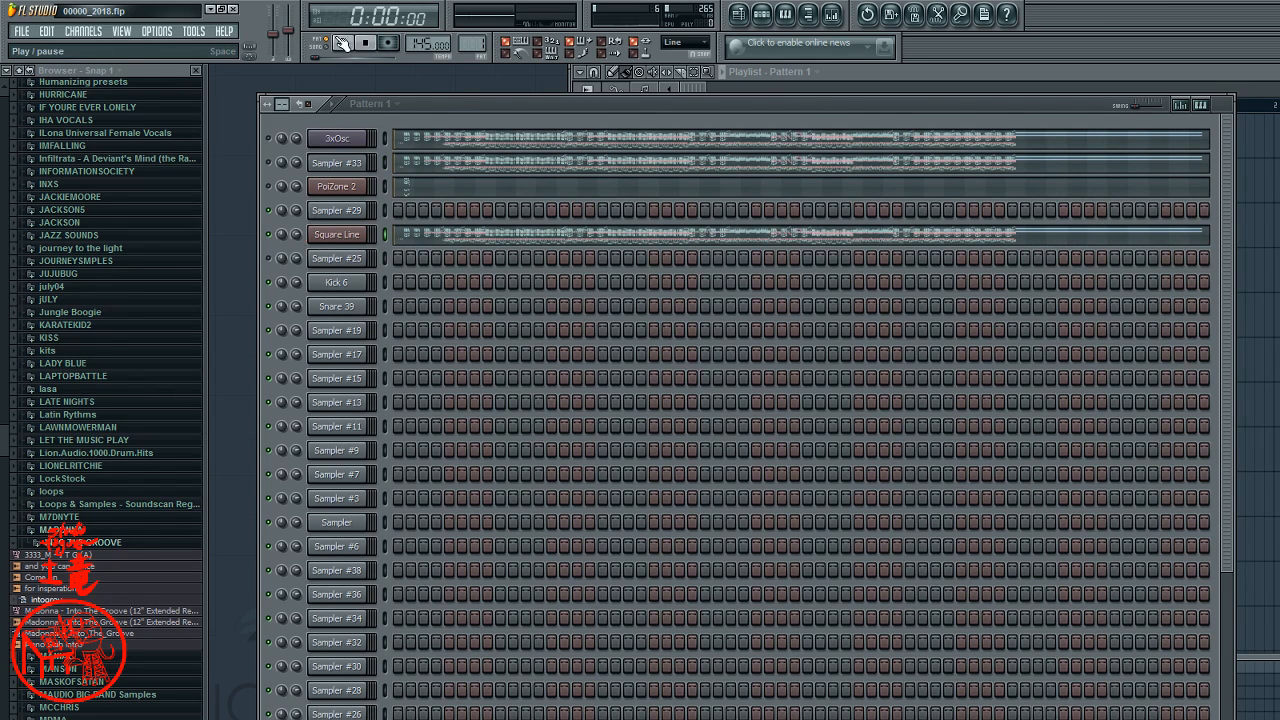
- Play the Square Line notes from the start and examine bars 1 to 4 in the piano roll
left_click(430, 235)
scroll(751, 285, "up", 5)
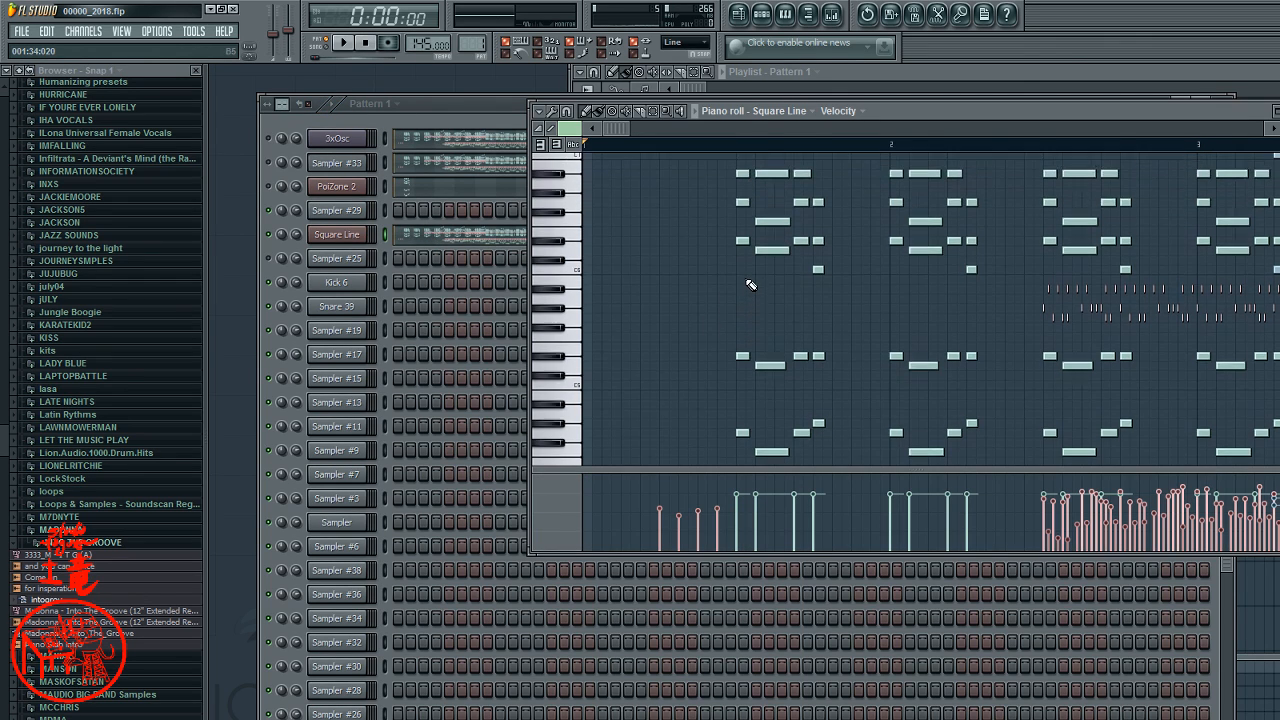
scroll(752, 284, "down", 2)
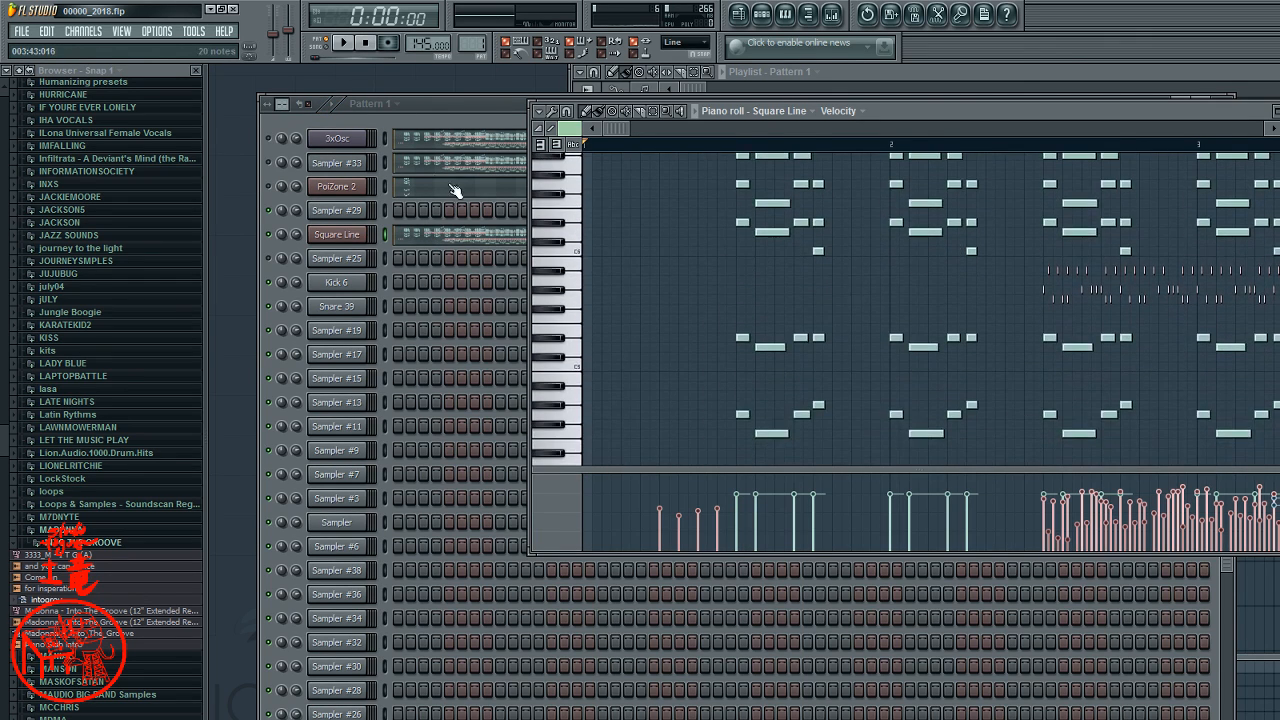
key("space")
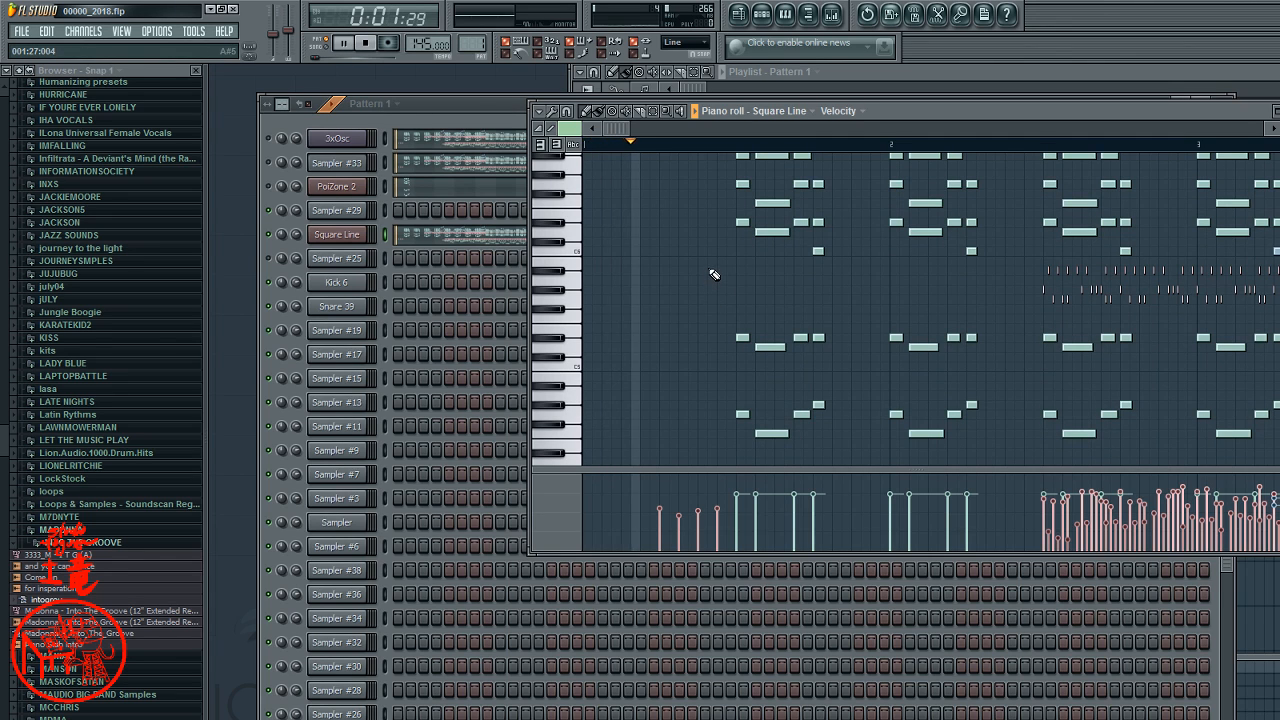
scroll(716, 285, "down", 9)
scroll(725, 276, "up", 9)
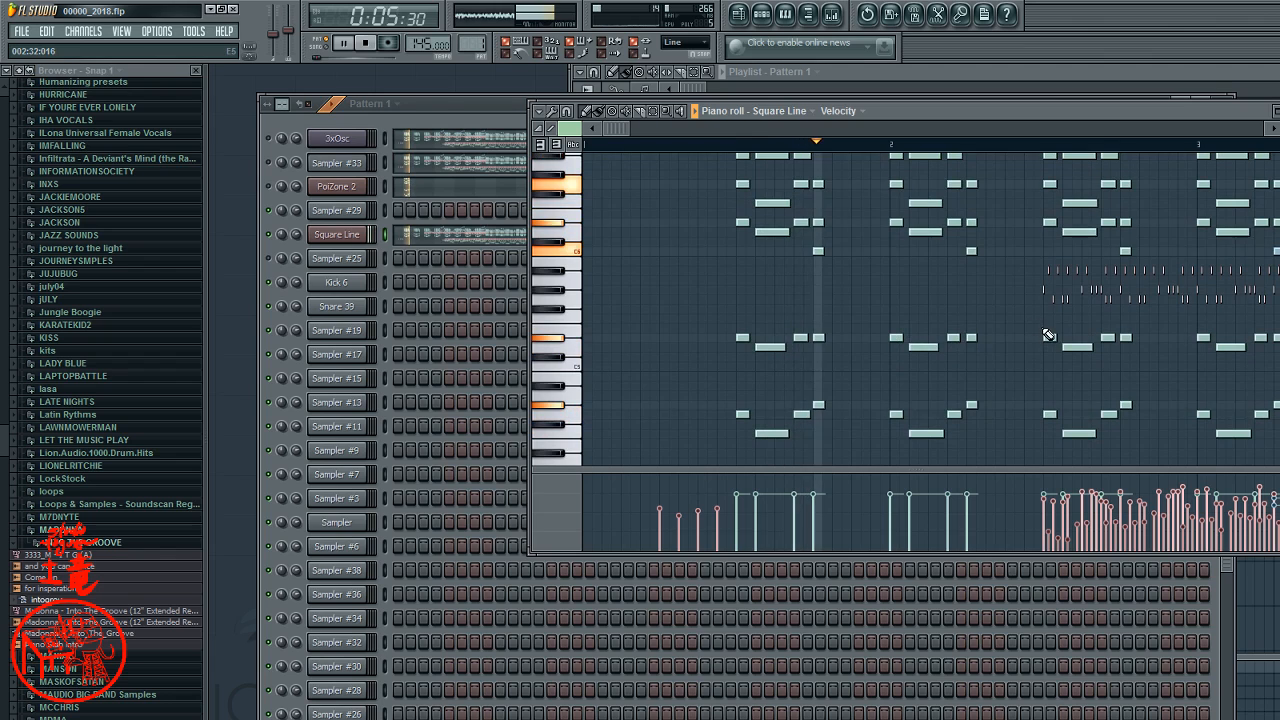
scroll(1155, 361, "up", 1)
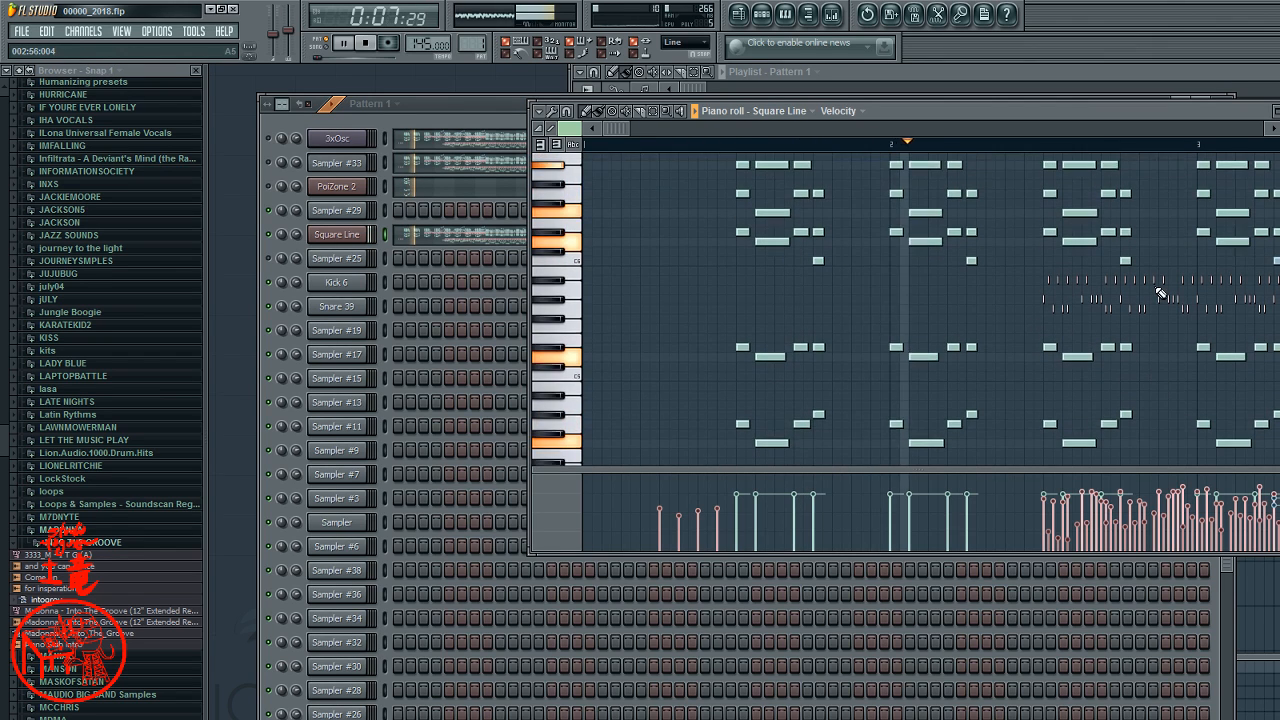
left_click(1275, 128)
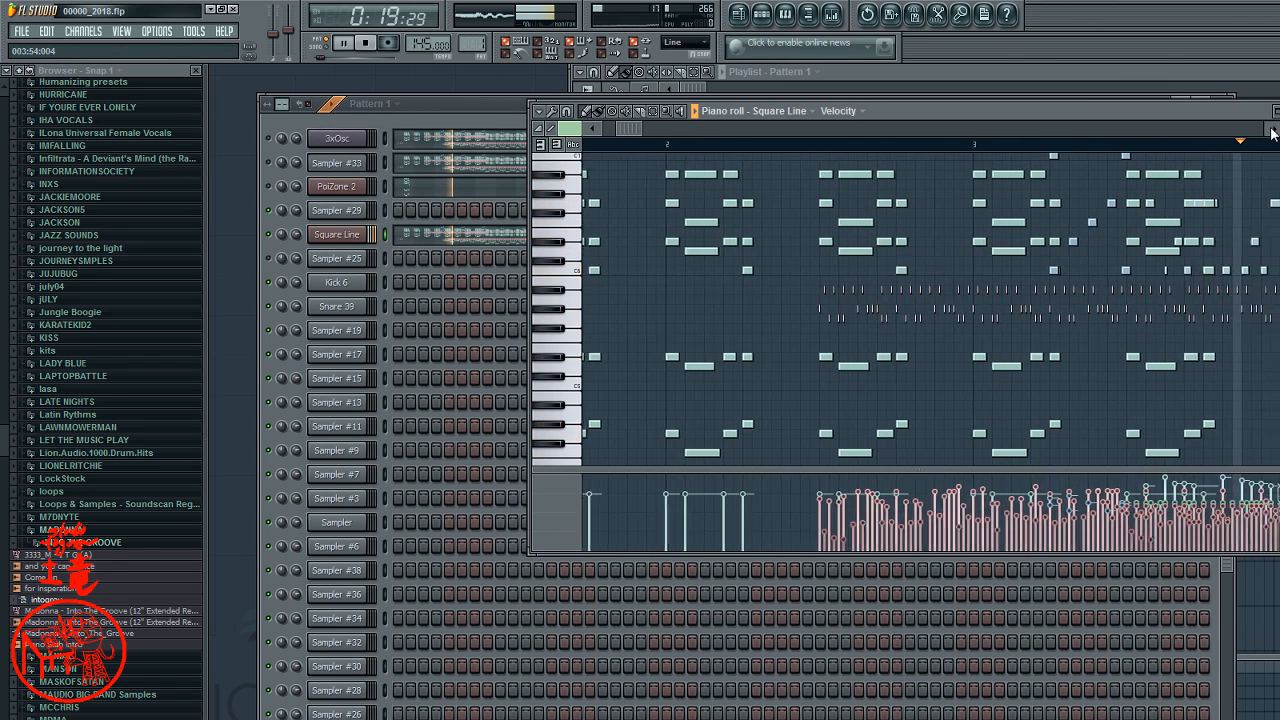
key("space")
left_click(1273, 130)
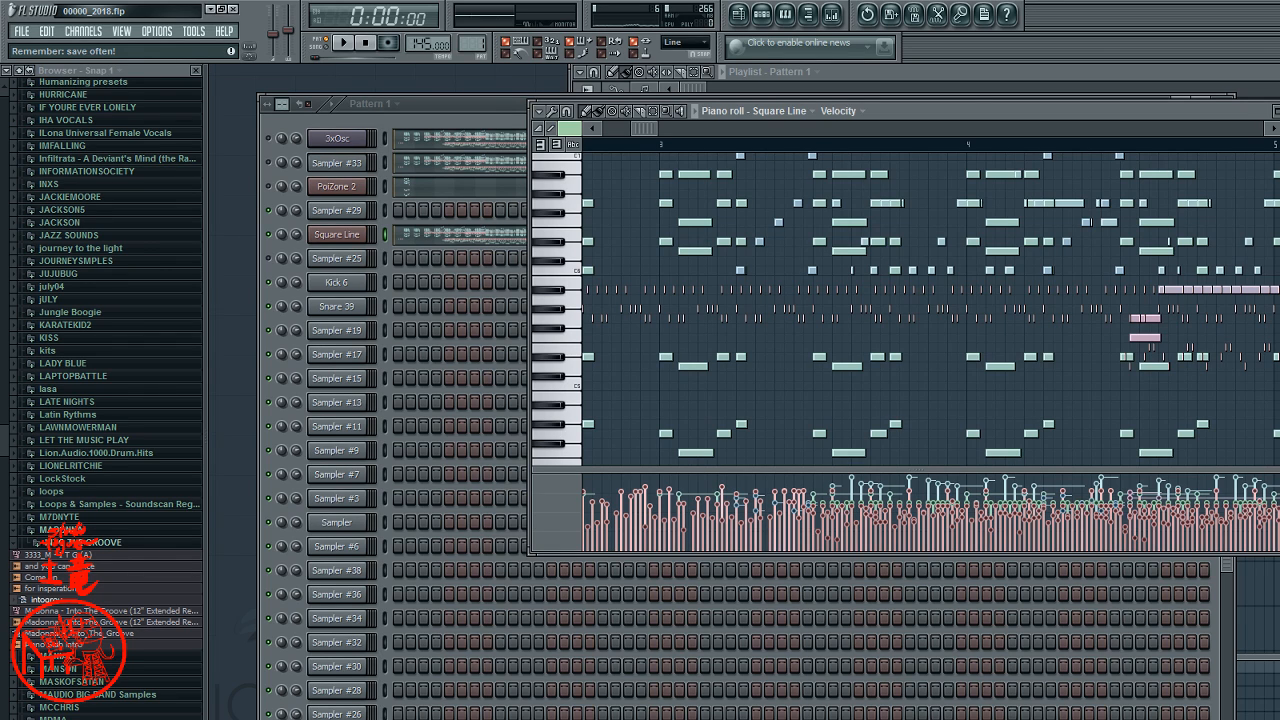
- Reopen the Square Line piano roll and play the part from bar 2
left_click(502, 104)
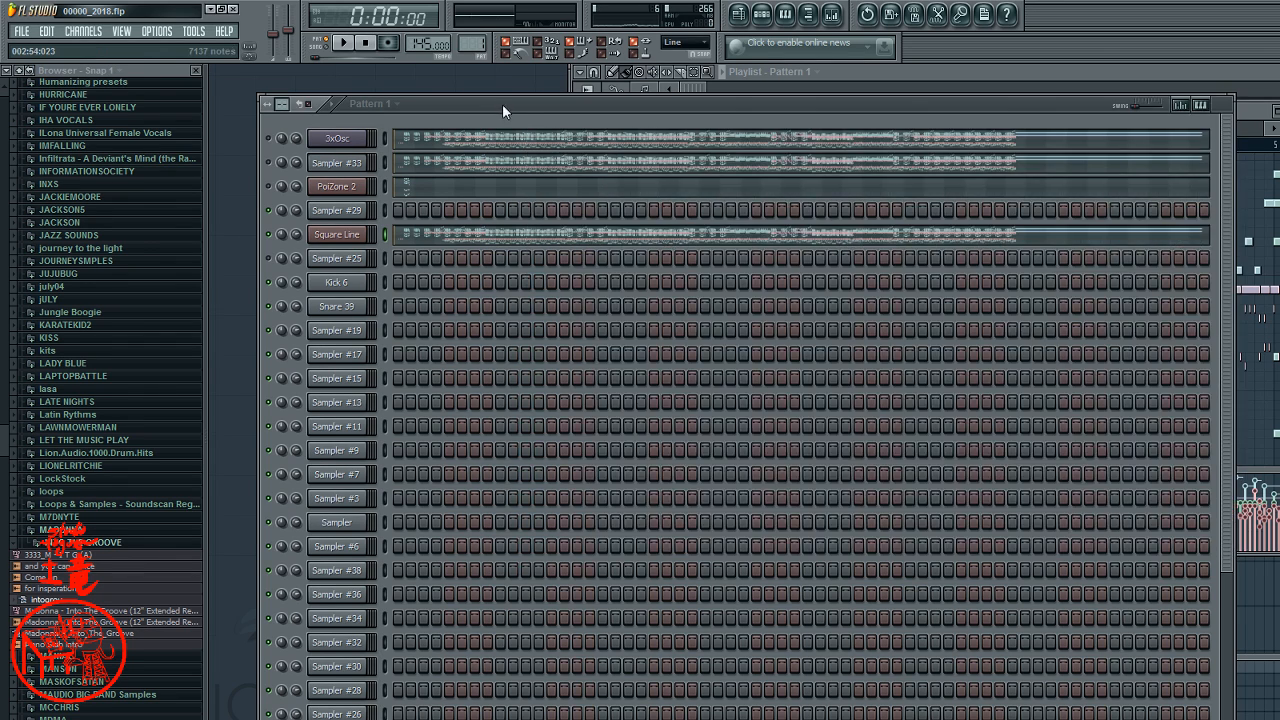
left_click(609, 240)
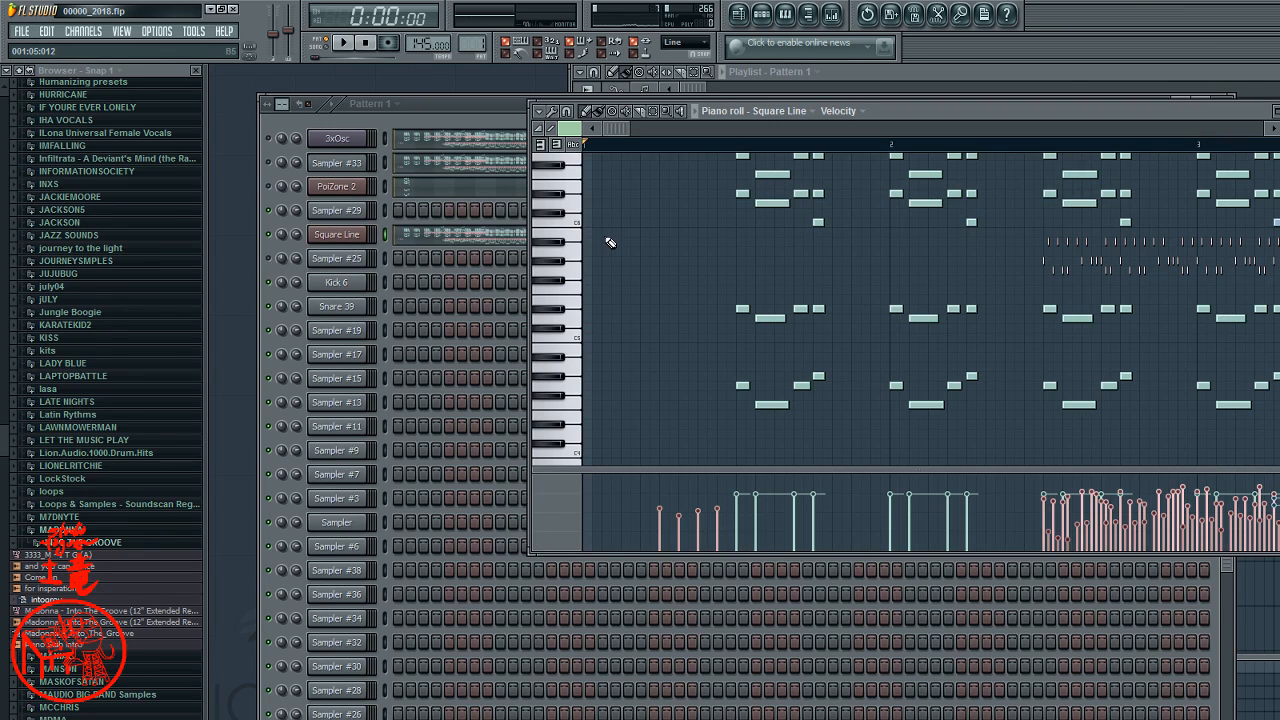
key("space")
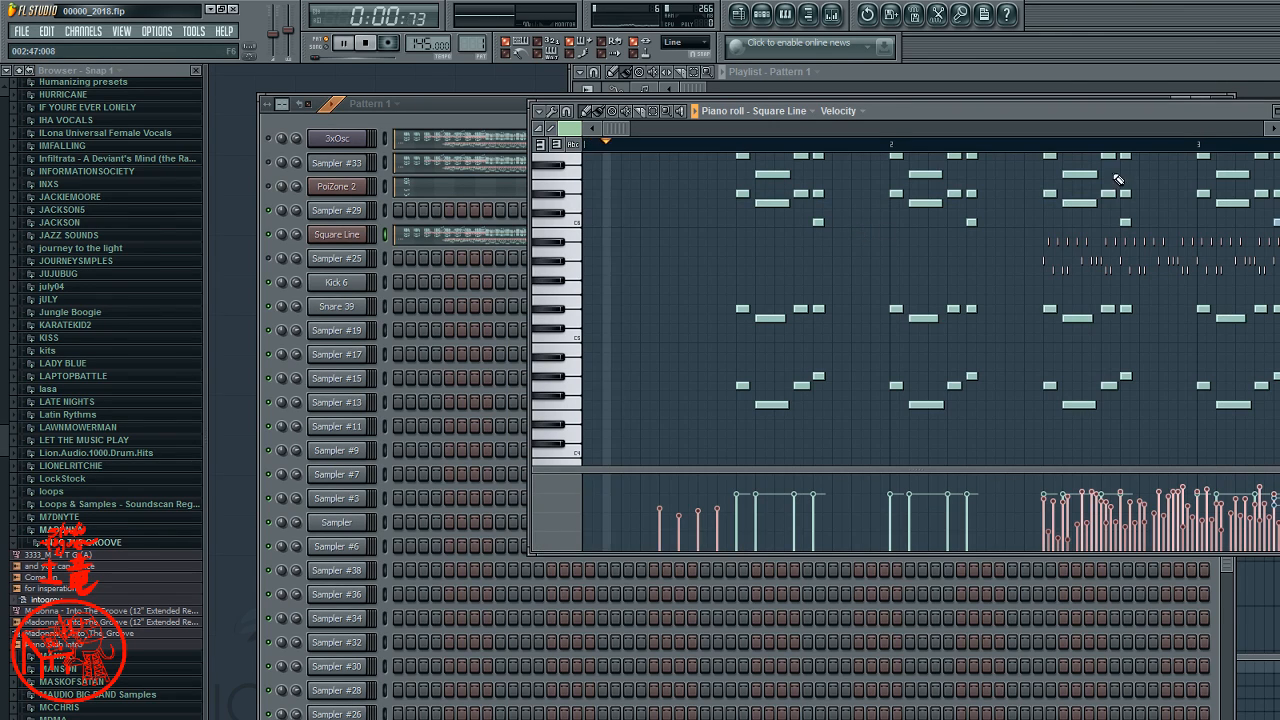
left_click(893, 147)
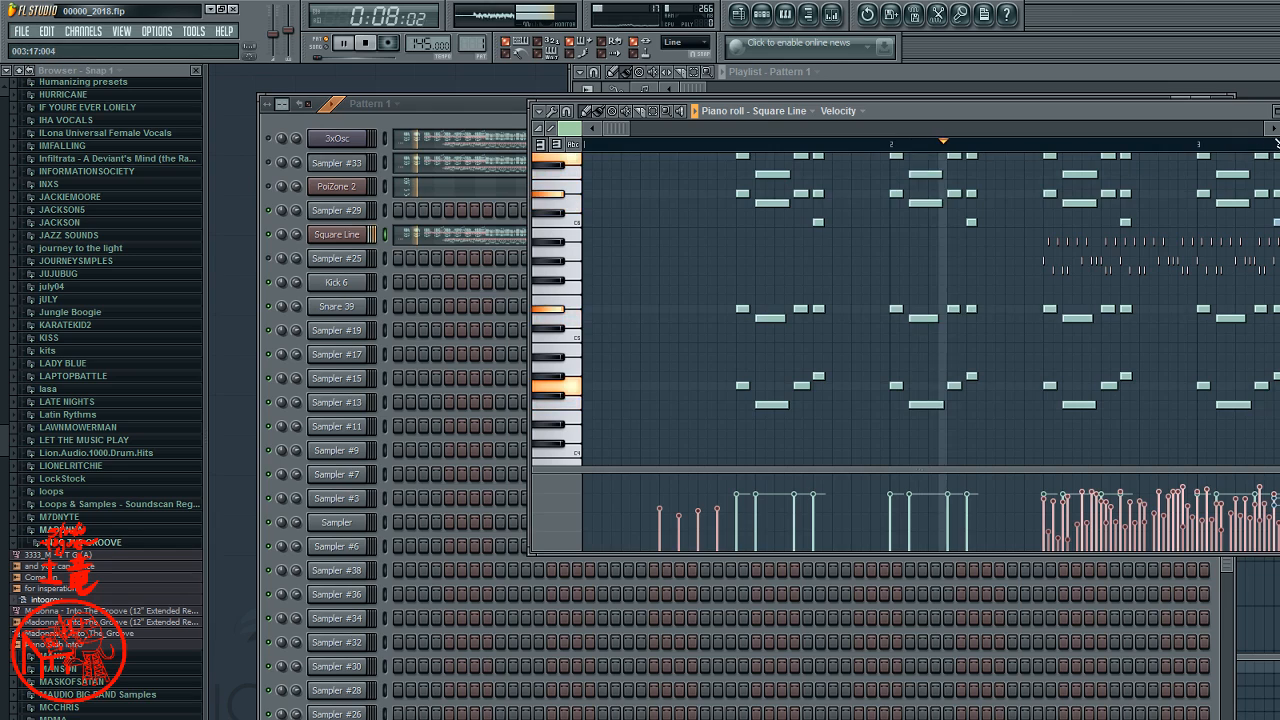
- Play the Square Line part from bar 3 and examine the high notes in bars 3 and 4 of the piano roll
left_click(1275, 130)
left_click(951, 143)
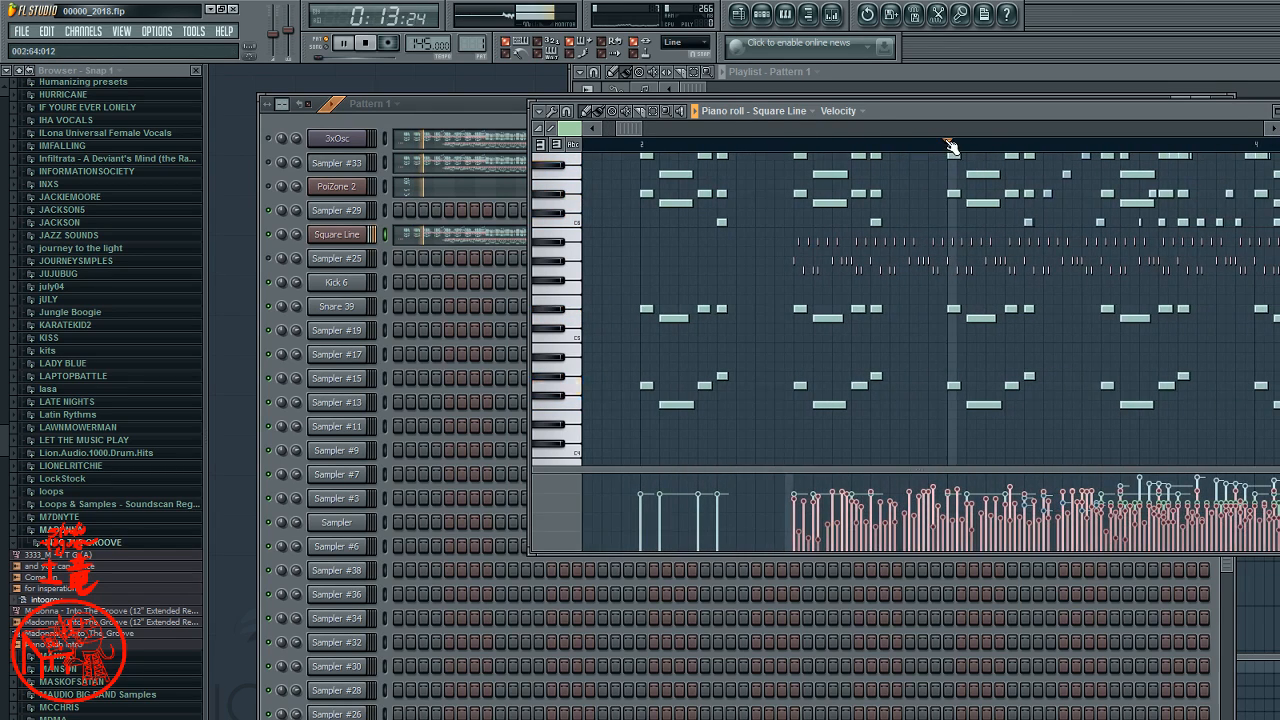
left_click(1273, 130)
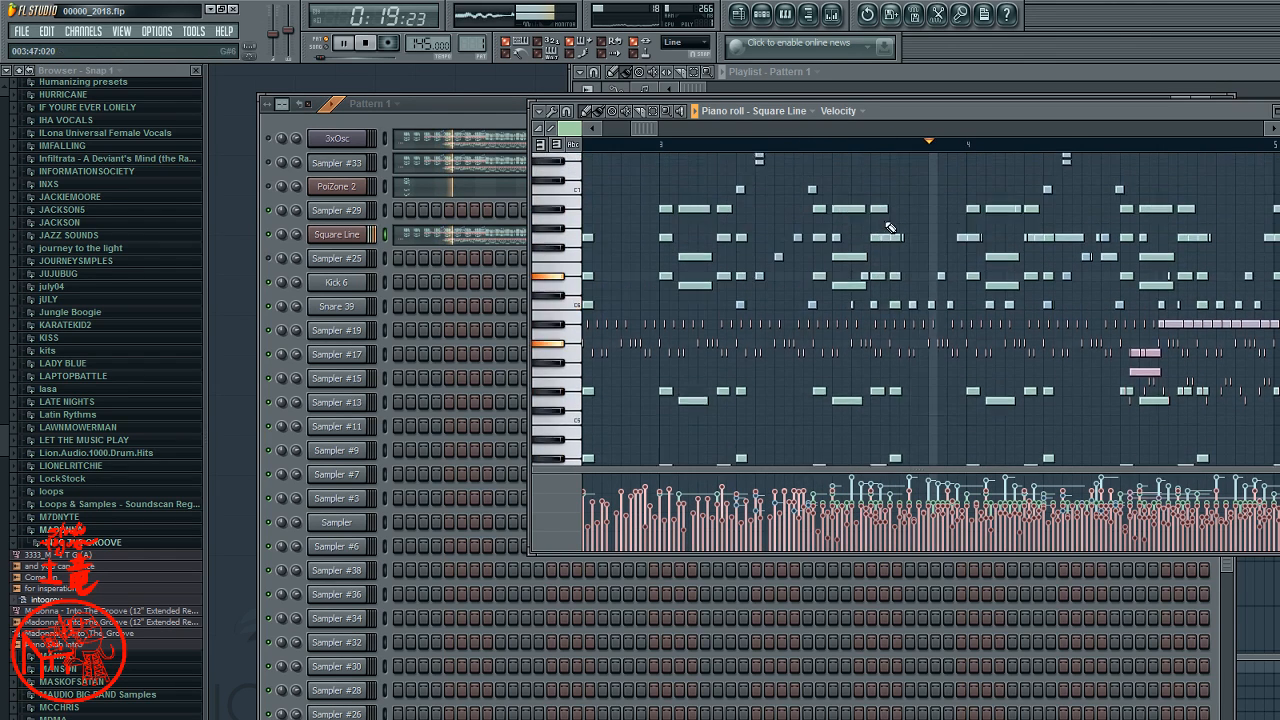
scroll(891, 228, "up", 5)
scroll(704, 168, "down", 2)
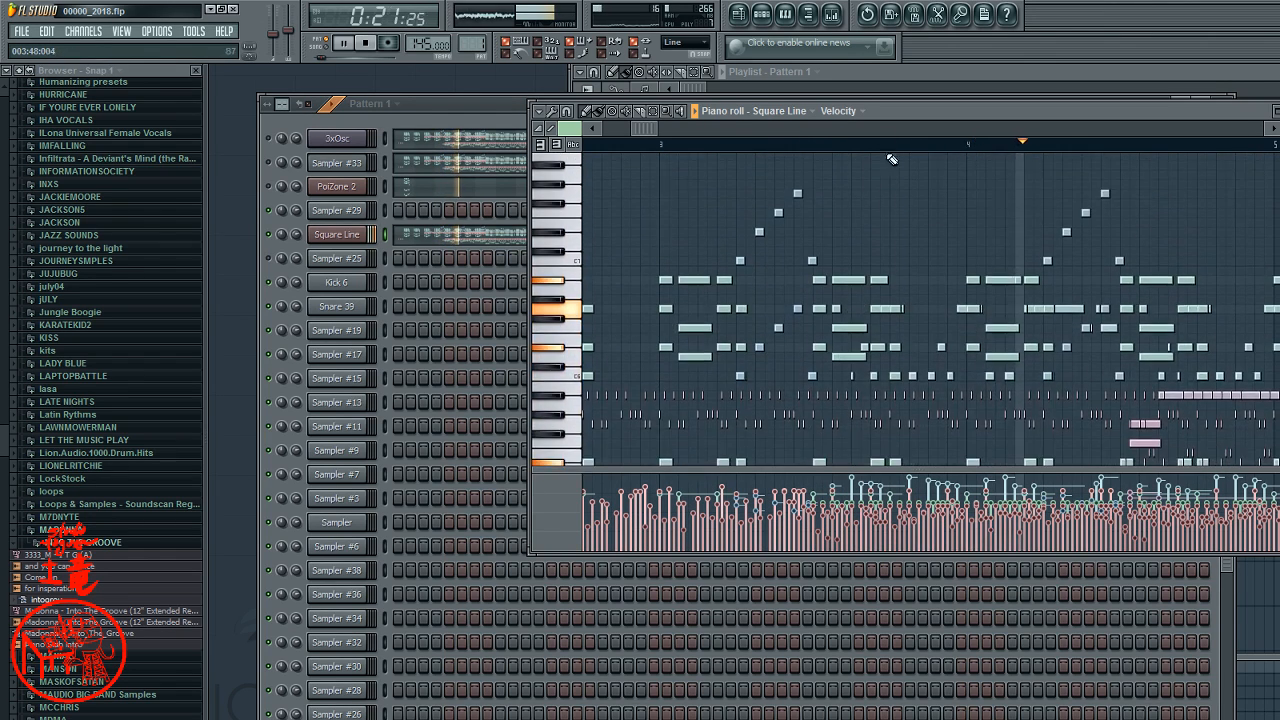
- Replay the Square Line part from the start of bar 3 and from the middle of that bar, and stop playback
left_click(664, 144)
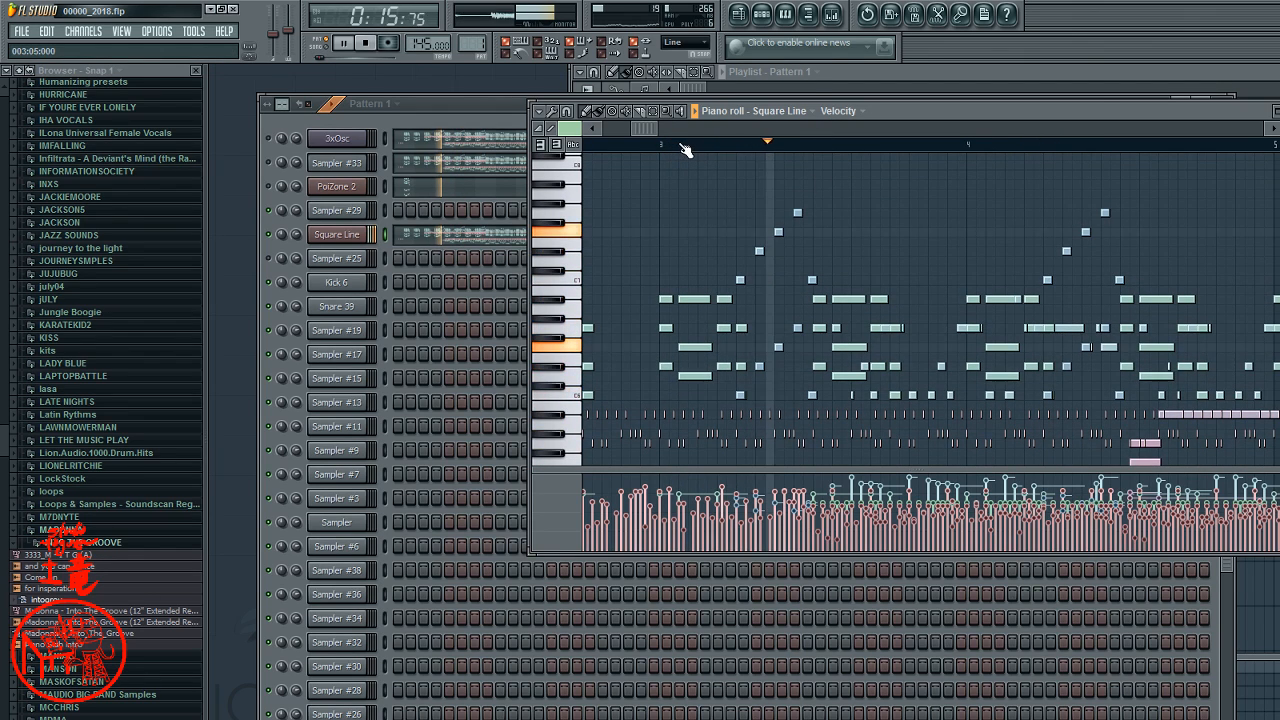
left_click(820, 144)
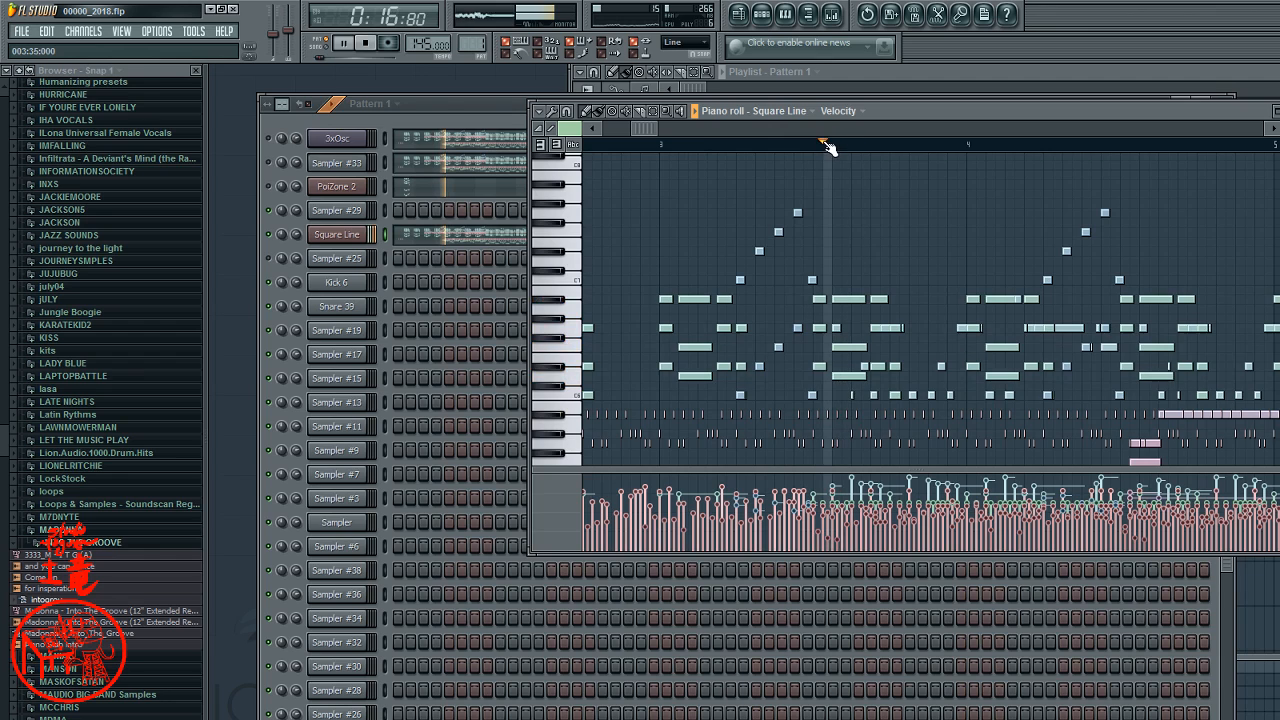
key("space")
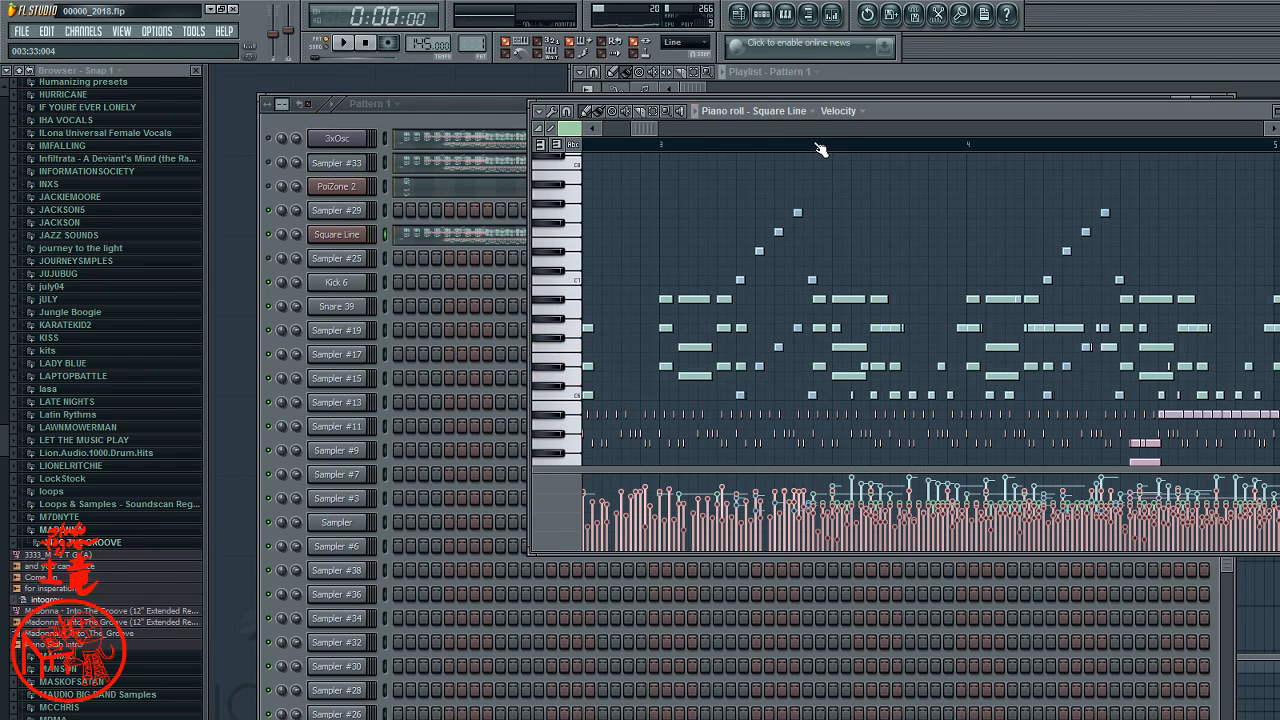
- Examine the Square Line notes across bars 3 to 10 over the full pitch range, from the lowest to the highest octaves
scroll(822, 209, "down", 5)
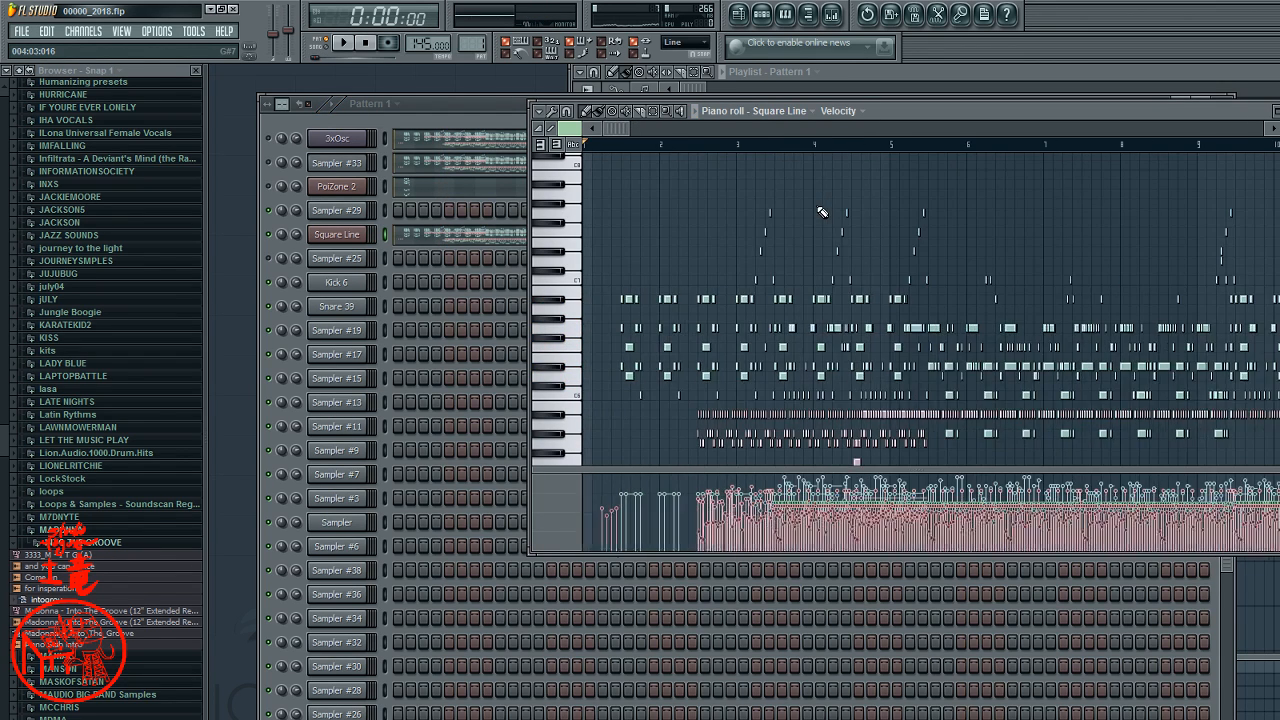
scroll(822, 209, "up", 1)
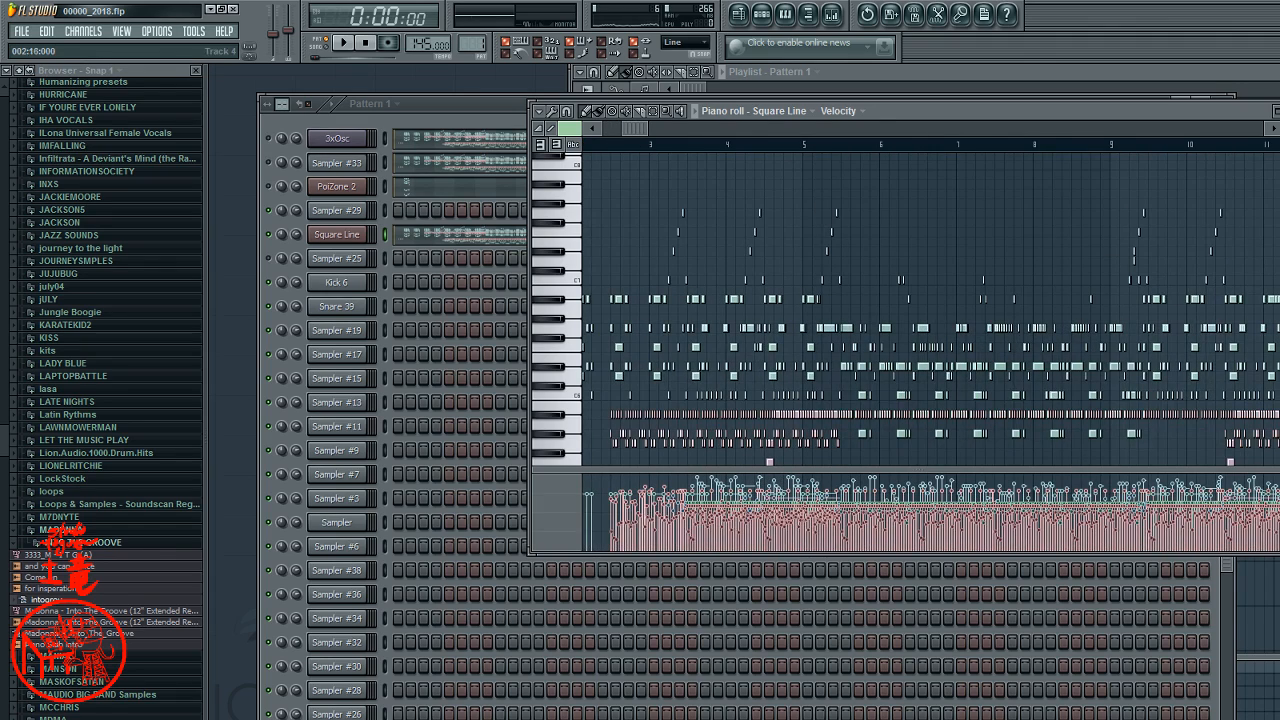
scroll(930, 300, "down", 5)
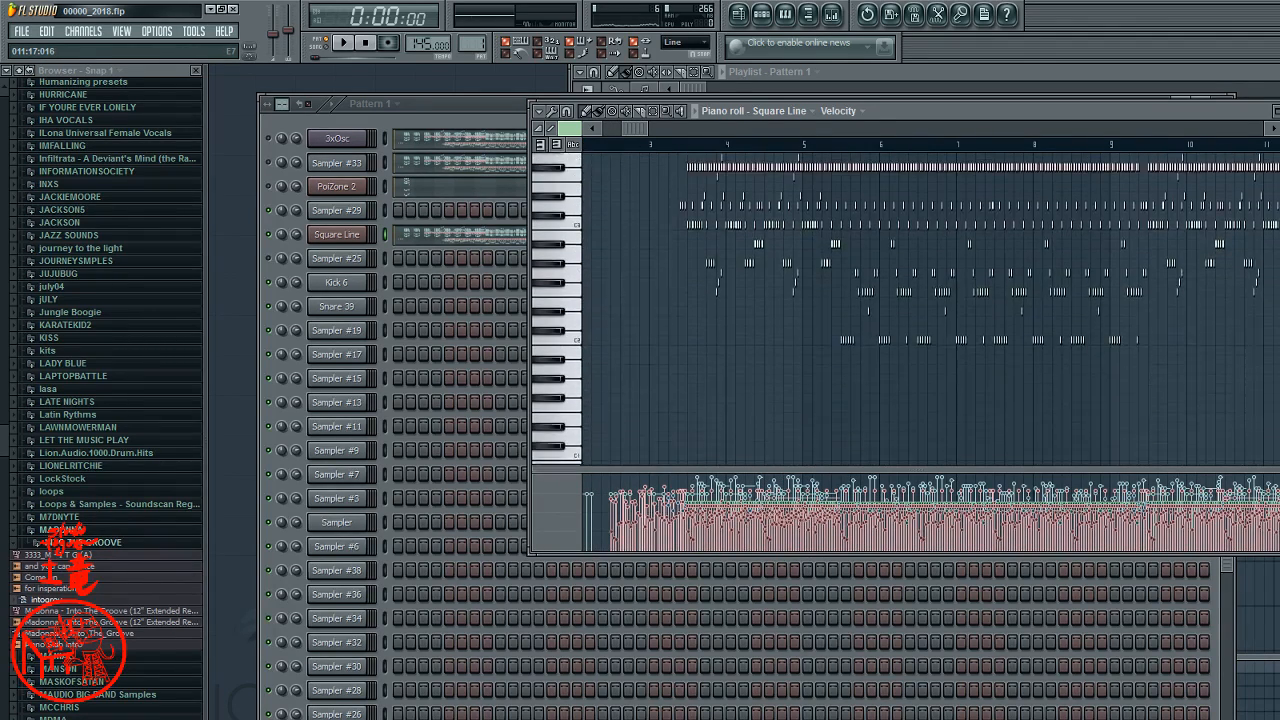
scroll(844, 218, "up", 1)
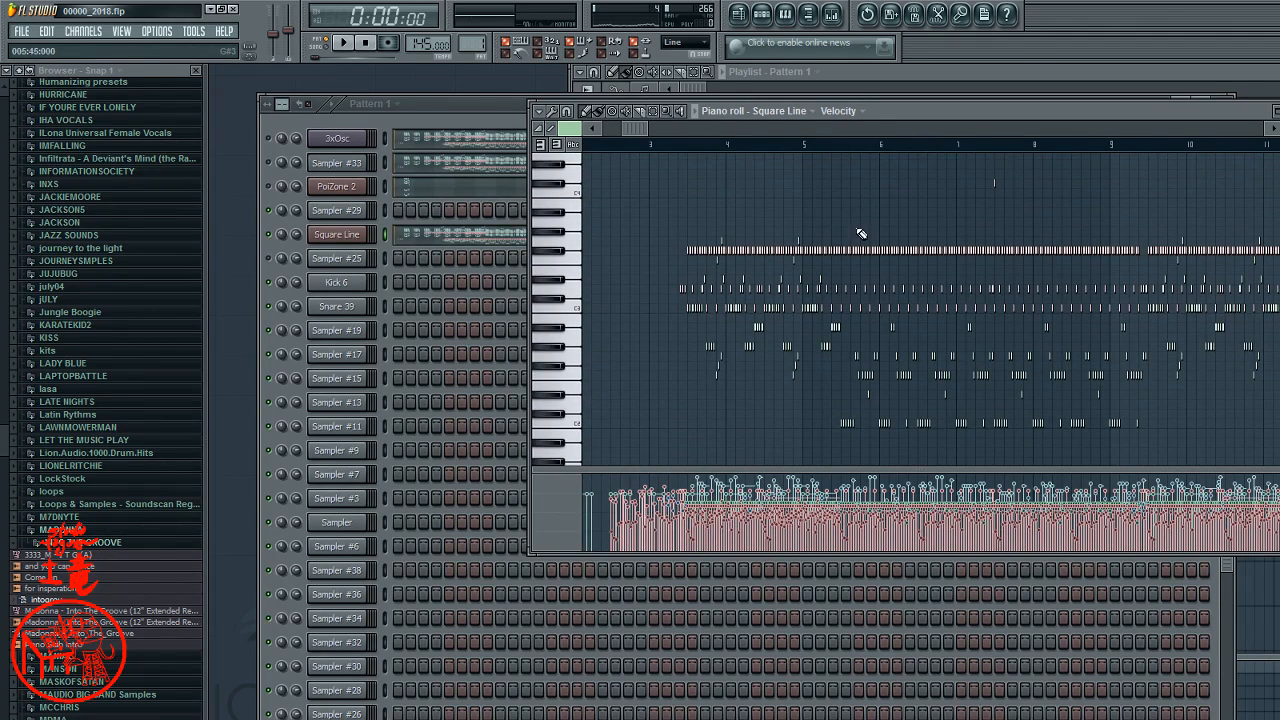
scroll(861, 233, "up", 4)
scroll(866, 232, "down", 2)
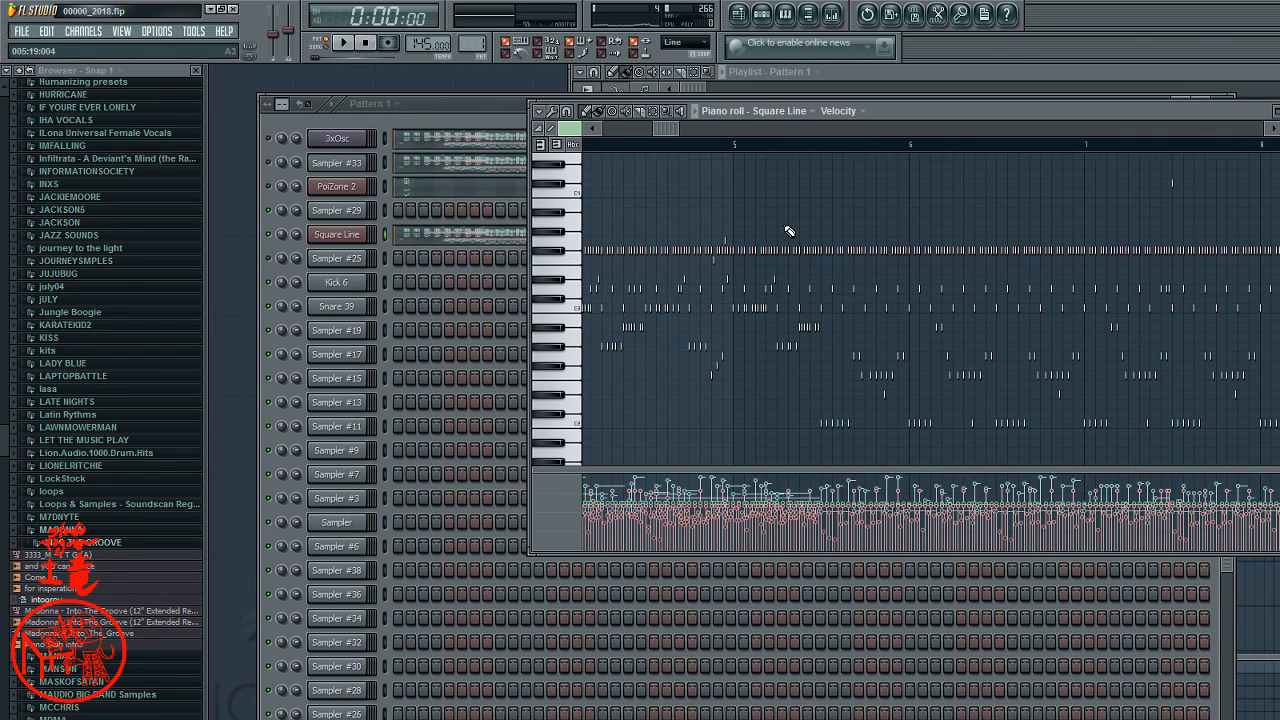
scroll(790, 231, "up", 1)
scroll(790, 231, "down", 2)
scroll(790, 231, "down", 1)
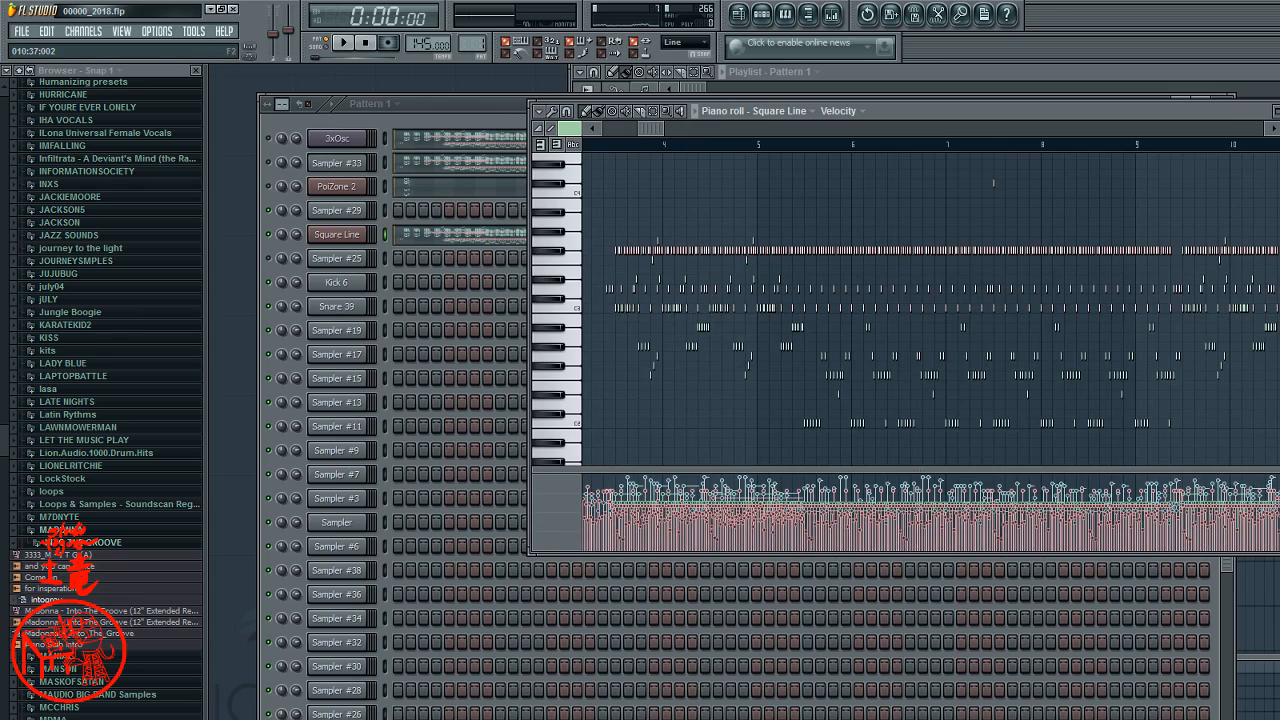
scroll(905, 310, "up", 15)
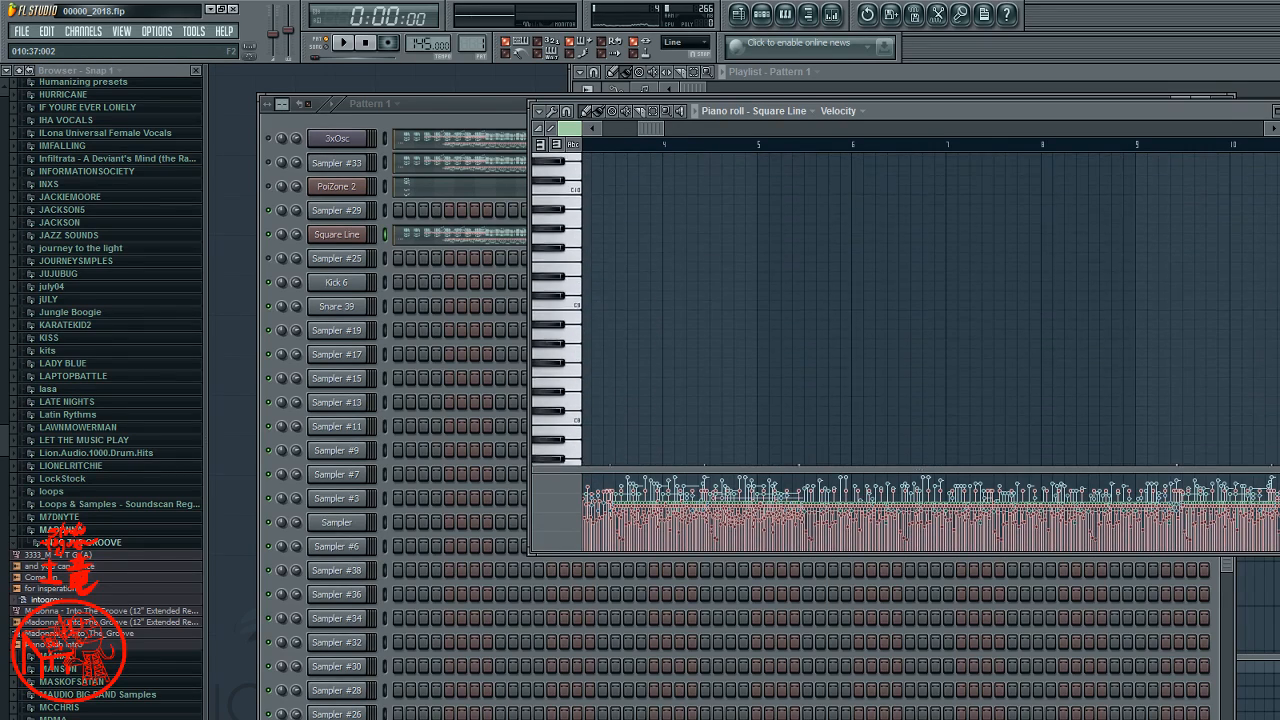
scroll(905, 310, "down", 7)
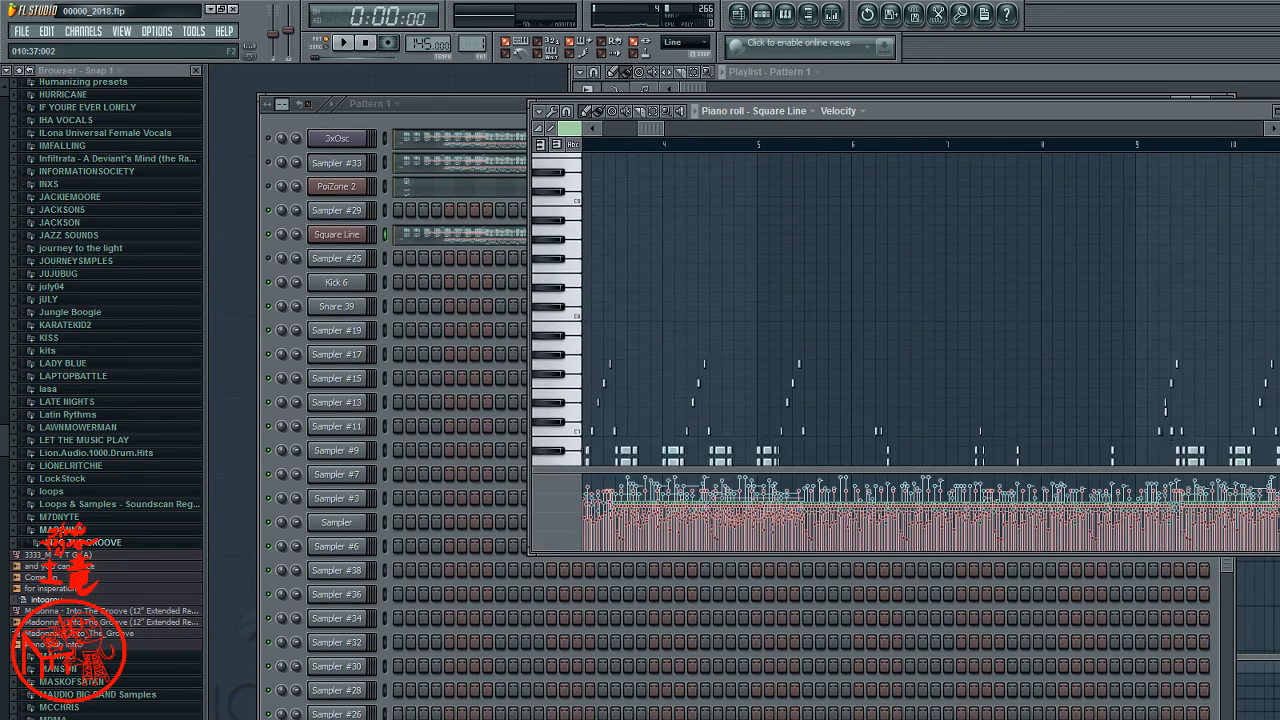
- Play the Square Line part from bar 4, and restart it from bar 3
left_click(664, 143)
key("space")
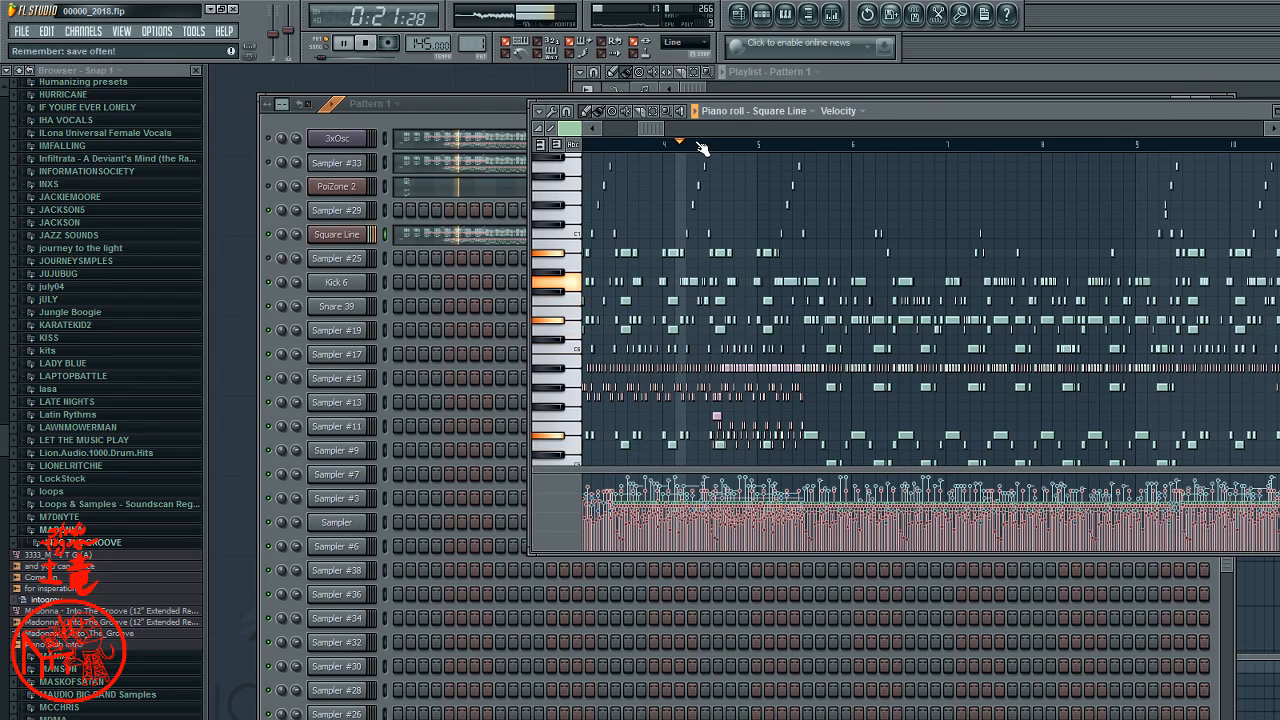
left_click_drag(652, 130, 634, 131)
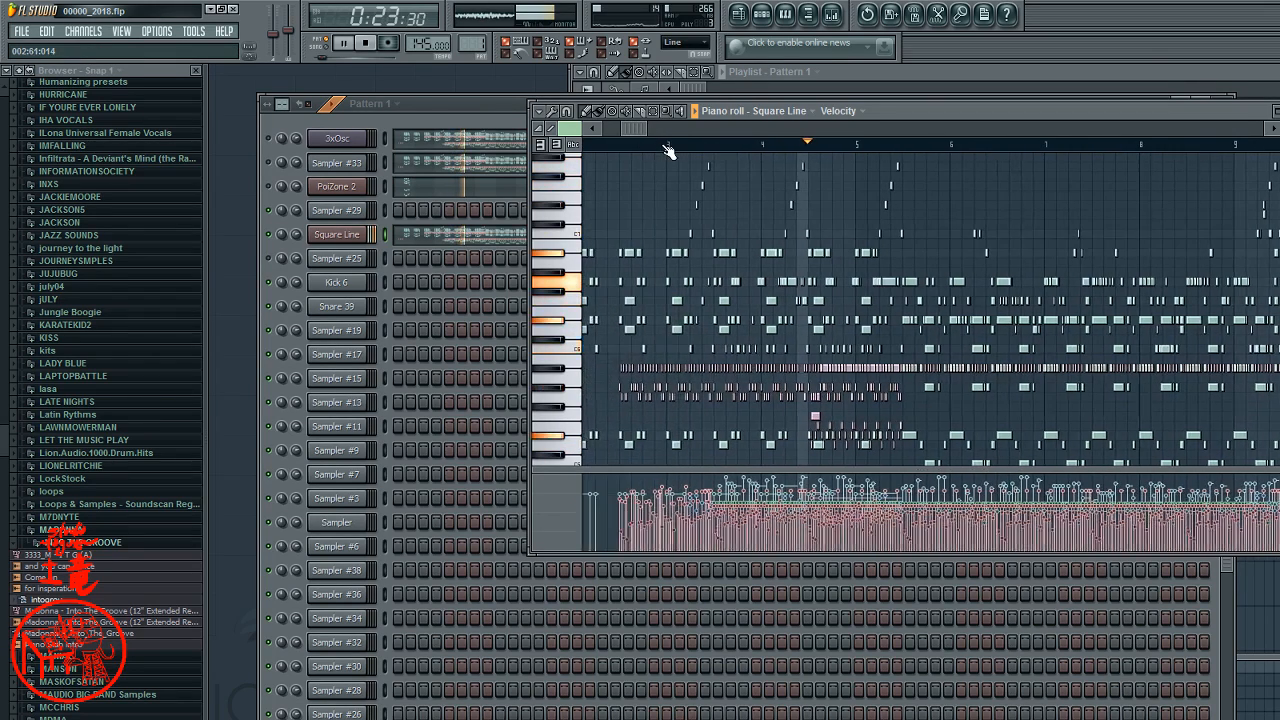
left_click(668, 148)
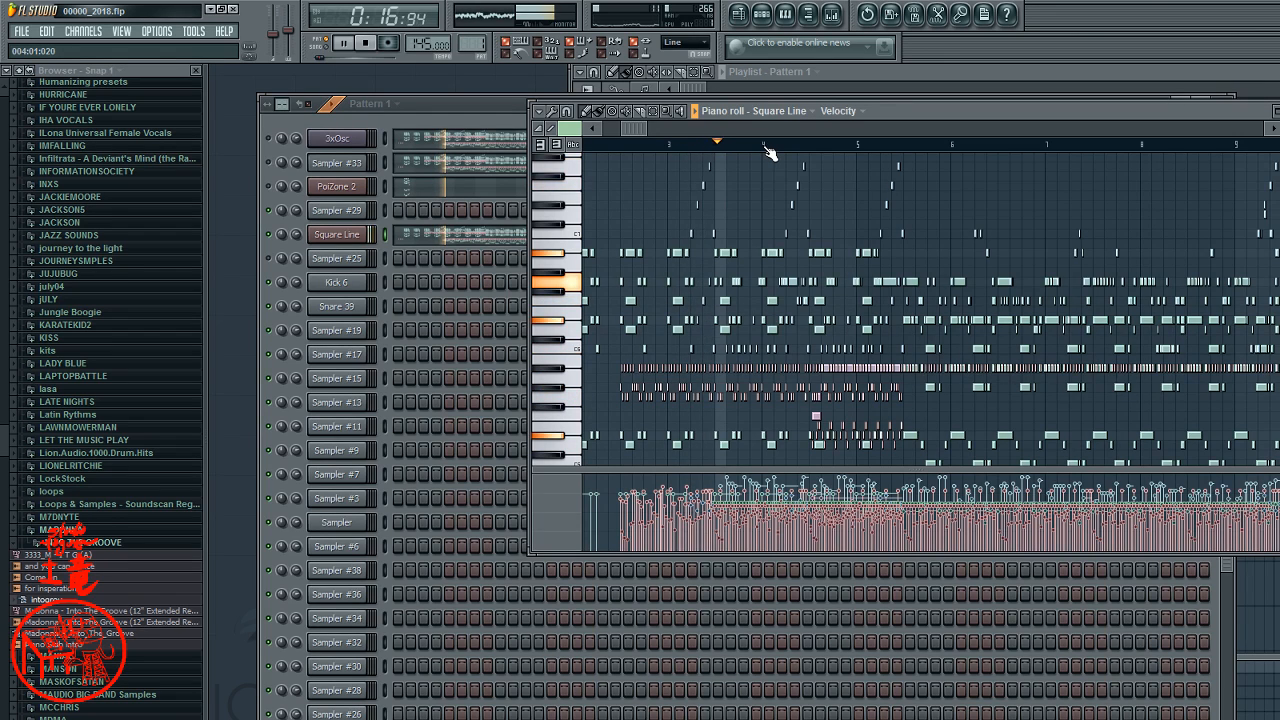
- Loop the one-bar range from mid-bar 3 to mid-bar 4, examine its lower notes during playback, and stop
left_click_drag(717, 143, 810, 155)
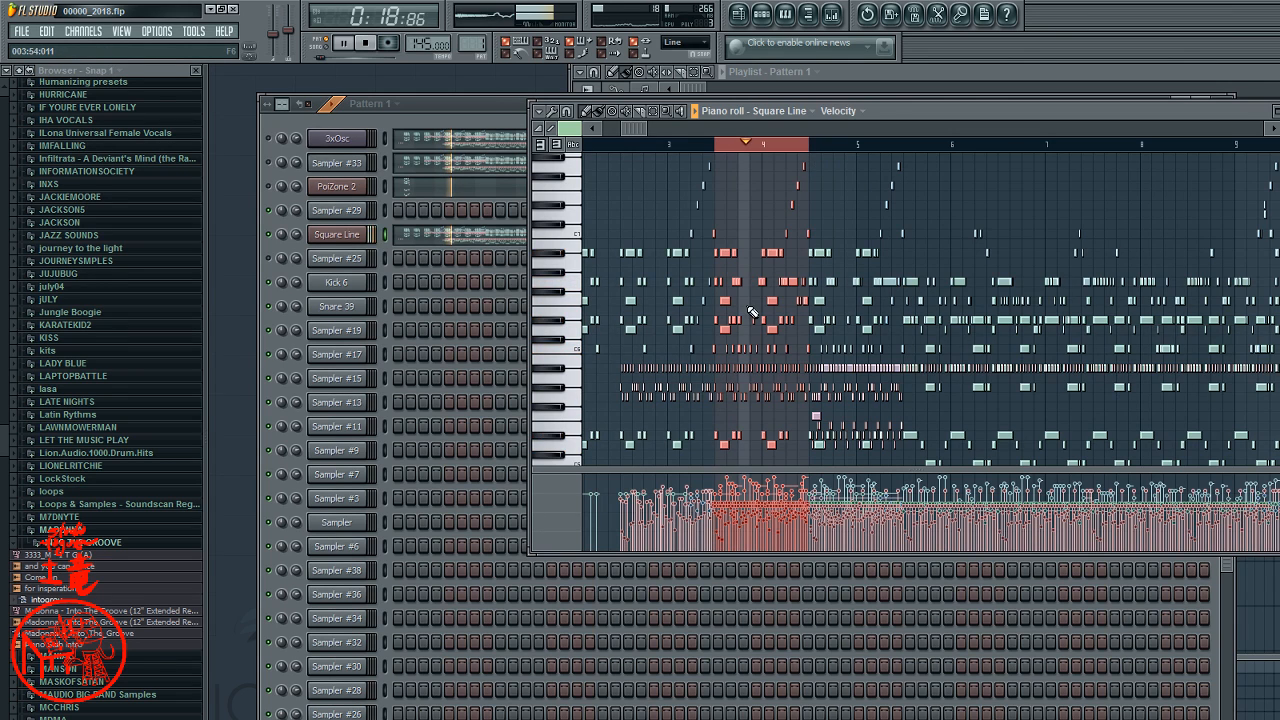
scroll(752, 313, "down", 3)
scroll(753, 290, "down", 5)
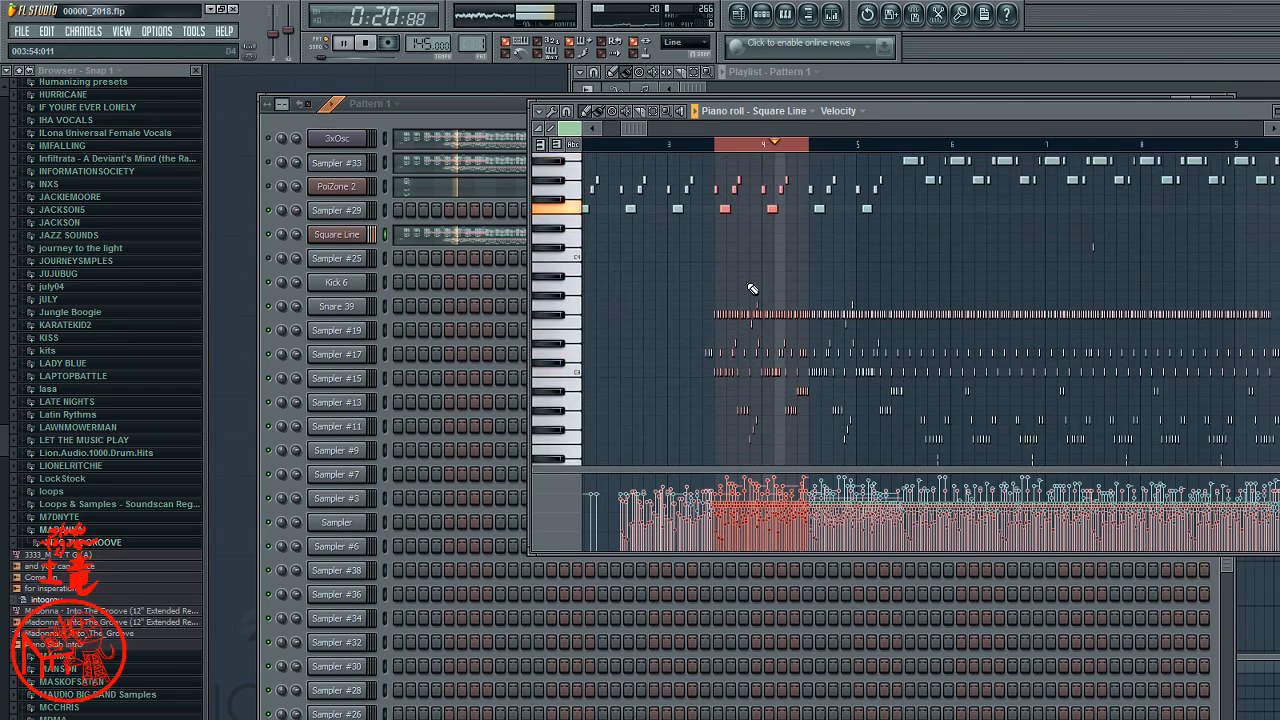
key("space")
key("space")
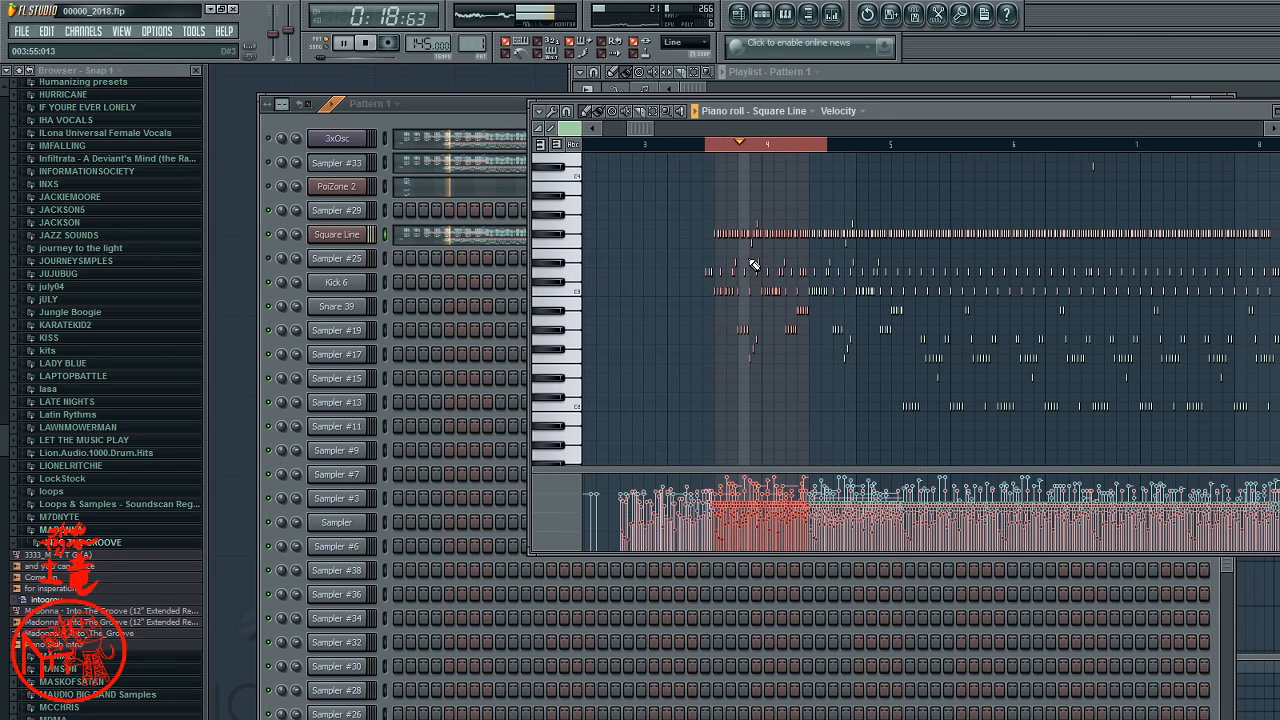
scroll(753, 265, "up", 4, "ctrl")
scroll(753, 265, "down", 2, "ctrl")
scroll(753, 265, "up", 2, "ctrl")
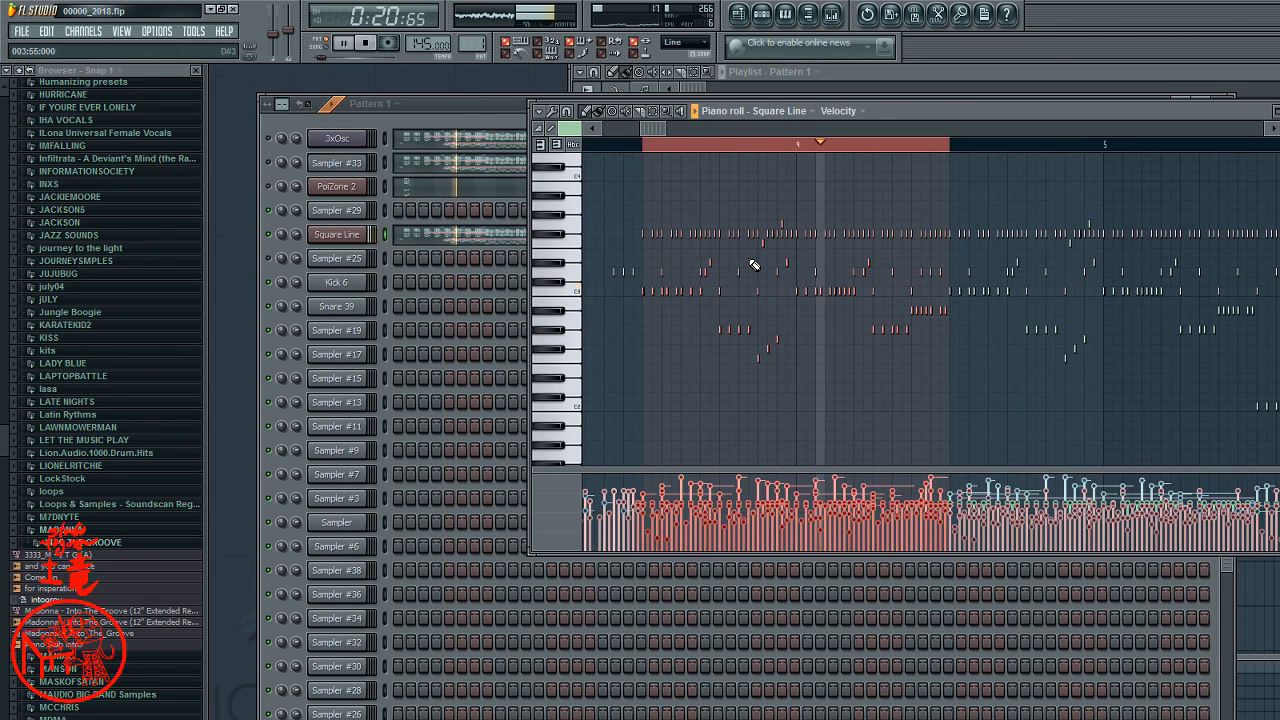
key("space")
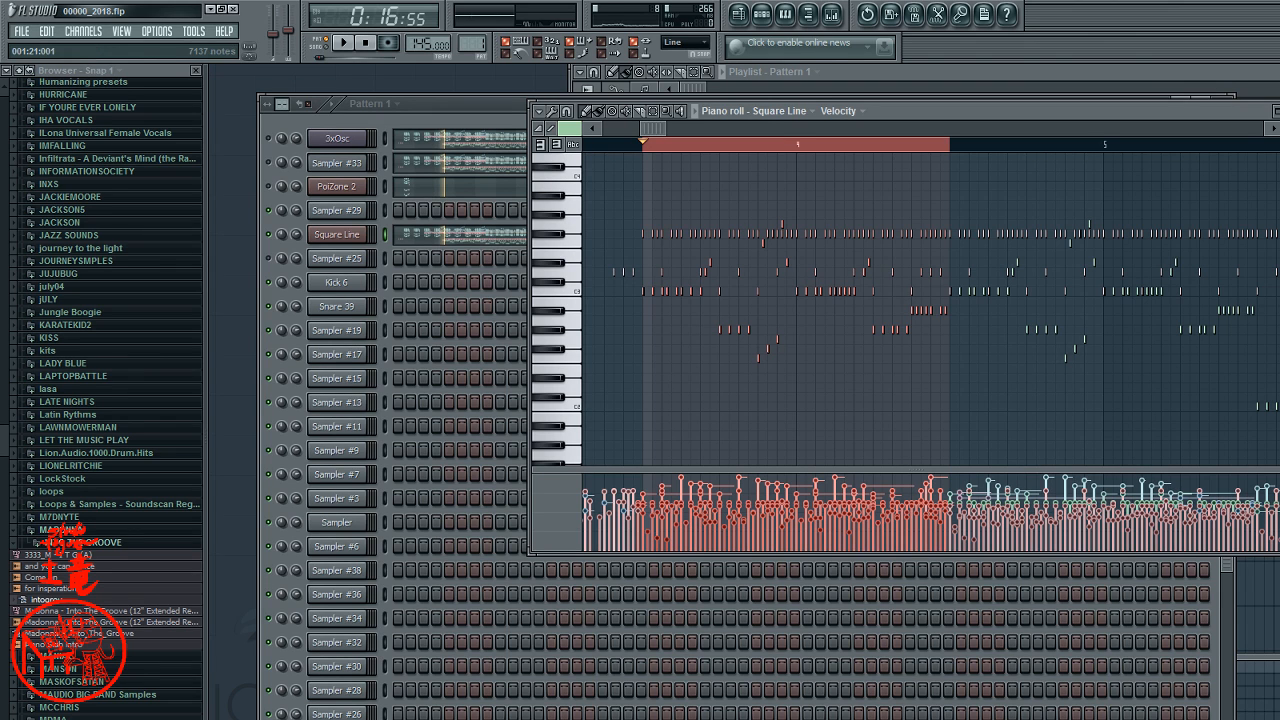
- Reopen the Square Line piano roll from the channel rack and compare the low and middle notes in bars 1 to 3
left_click(493, 100)
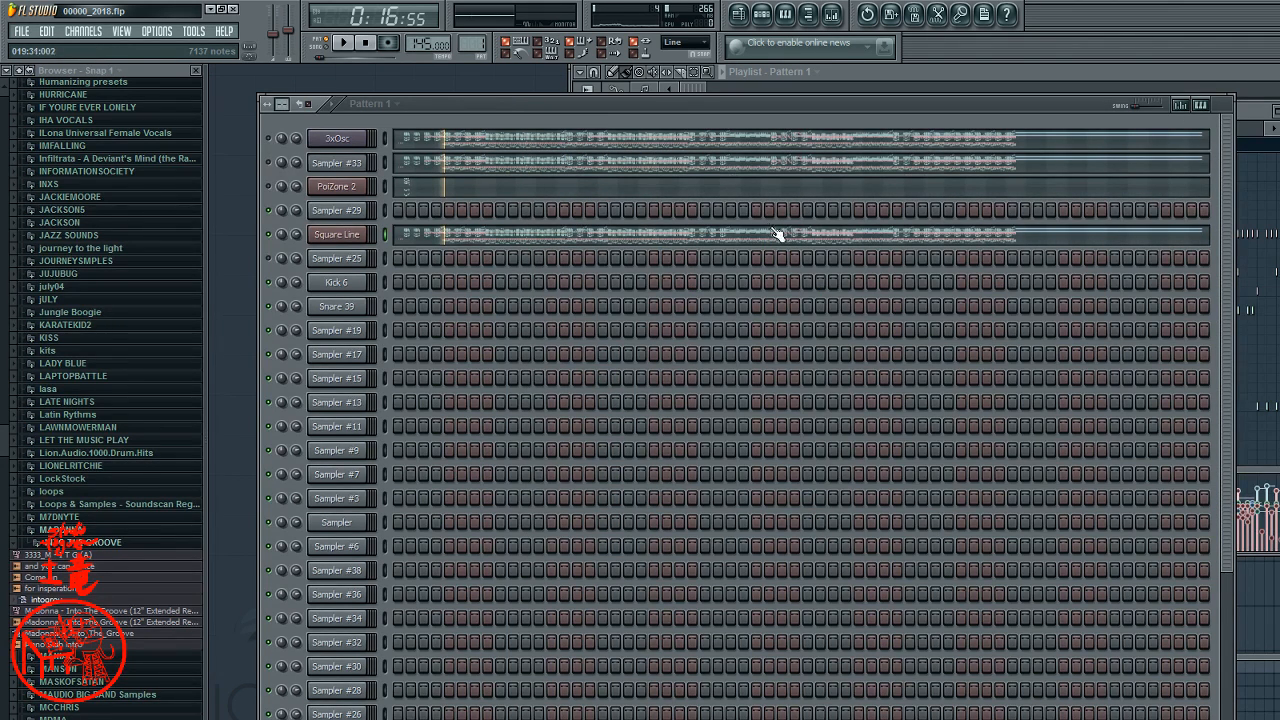
left_click(774, 231)
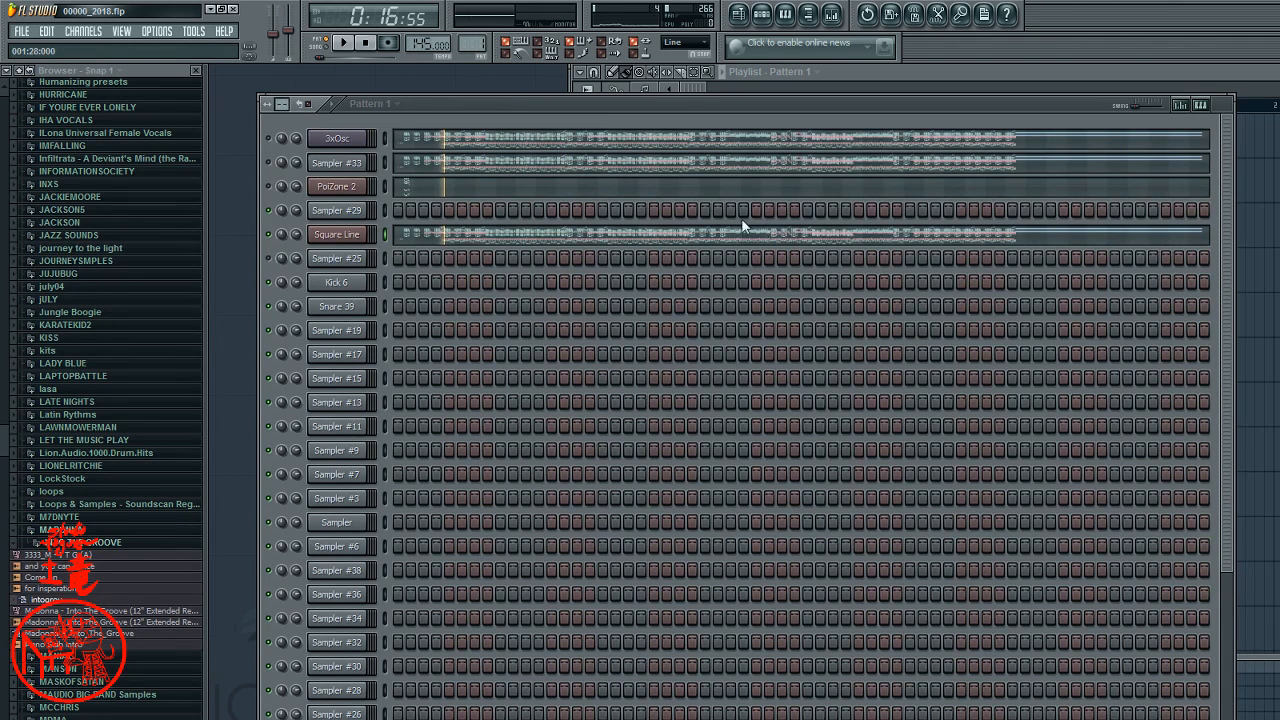
left_click(688, 237)
scroll(1028, 300, "down", 4)
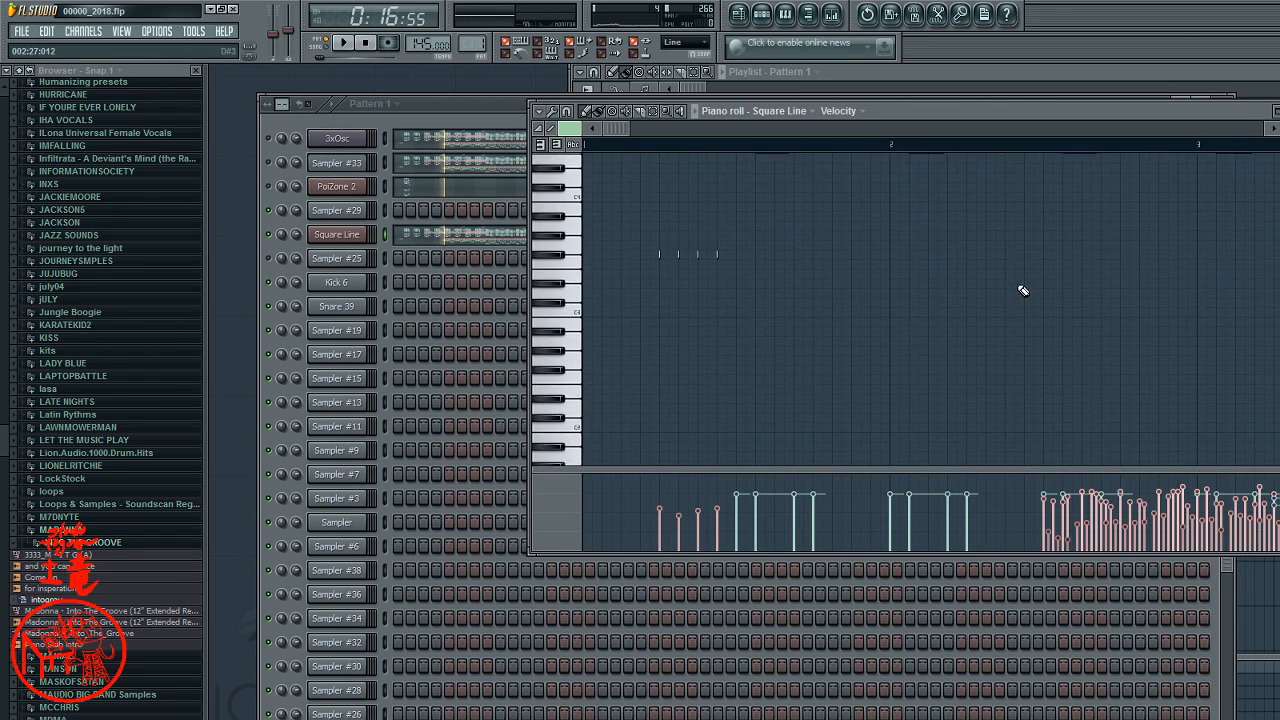
scroll(1022, 281, "up", 4)
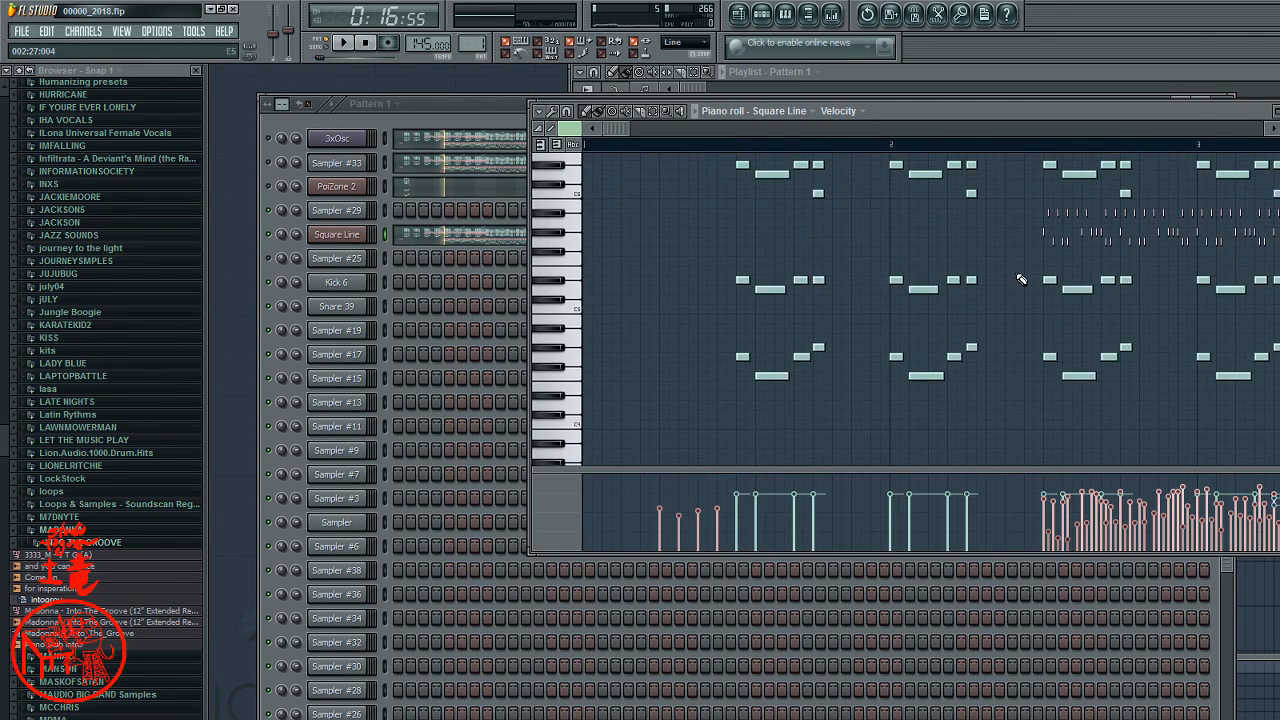
scroll(1021, 275, "down", 3)
scroll(961, 259, "up", 4)
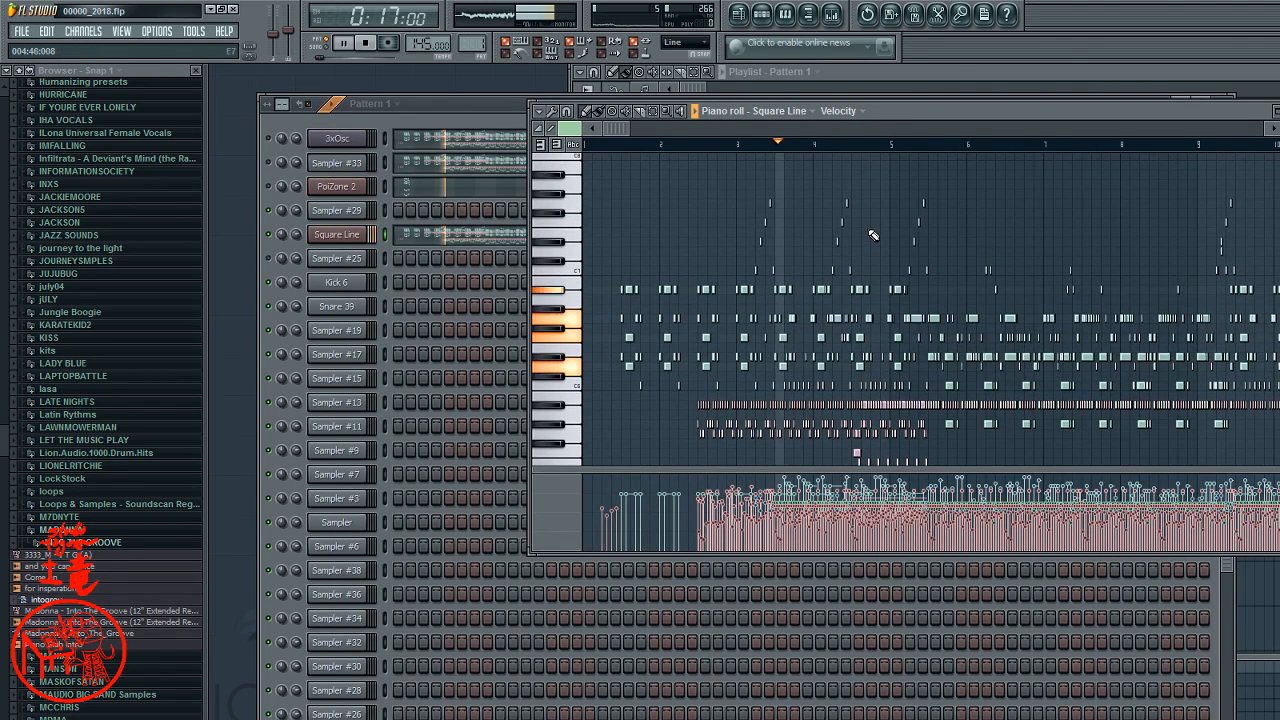
- Examine the bass notes in the lowest octaves across bars 3 to 9 while the part plays, and stop playback
scroll(872, 234, "down", 1)
scroll(872, 234, "down", 4)
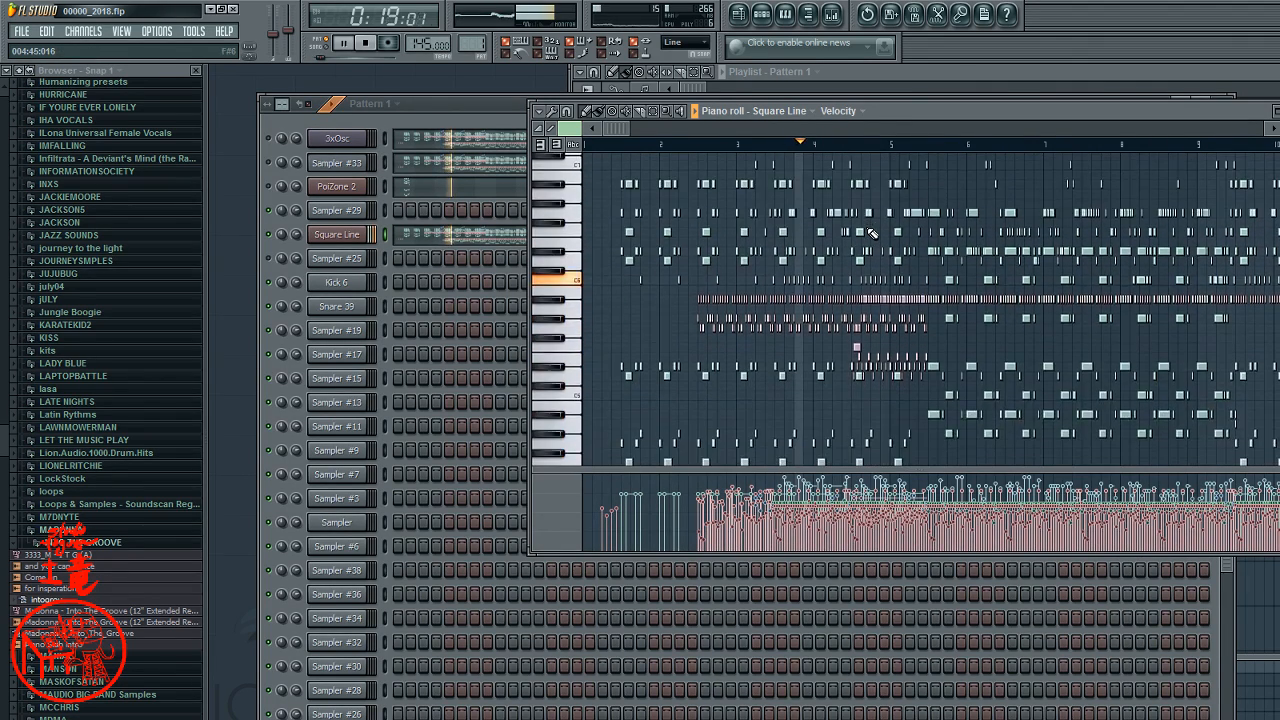
scroll(872, 234, "down", 5)
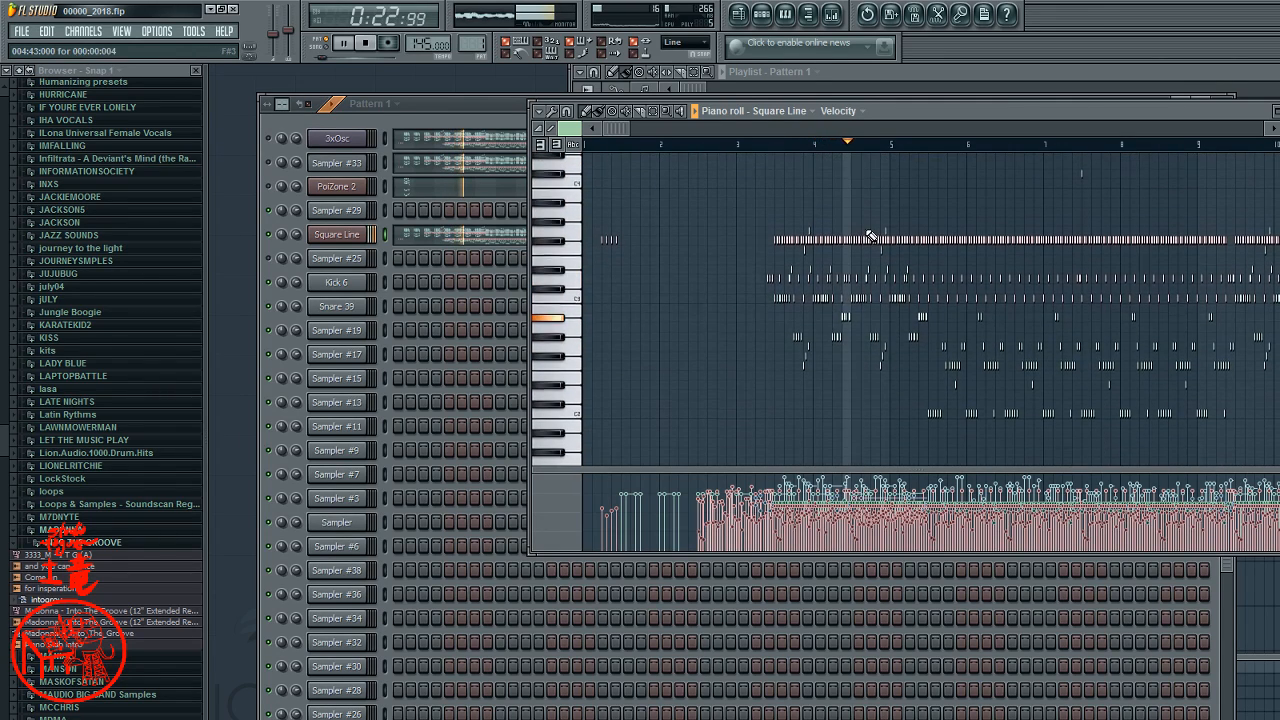
scroll(866, 231, "down", 2)
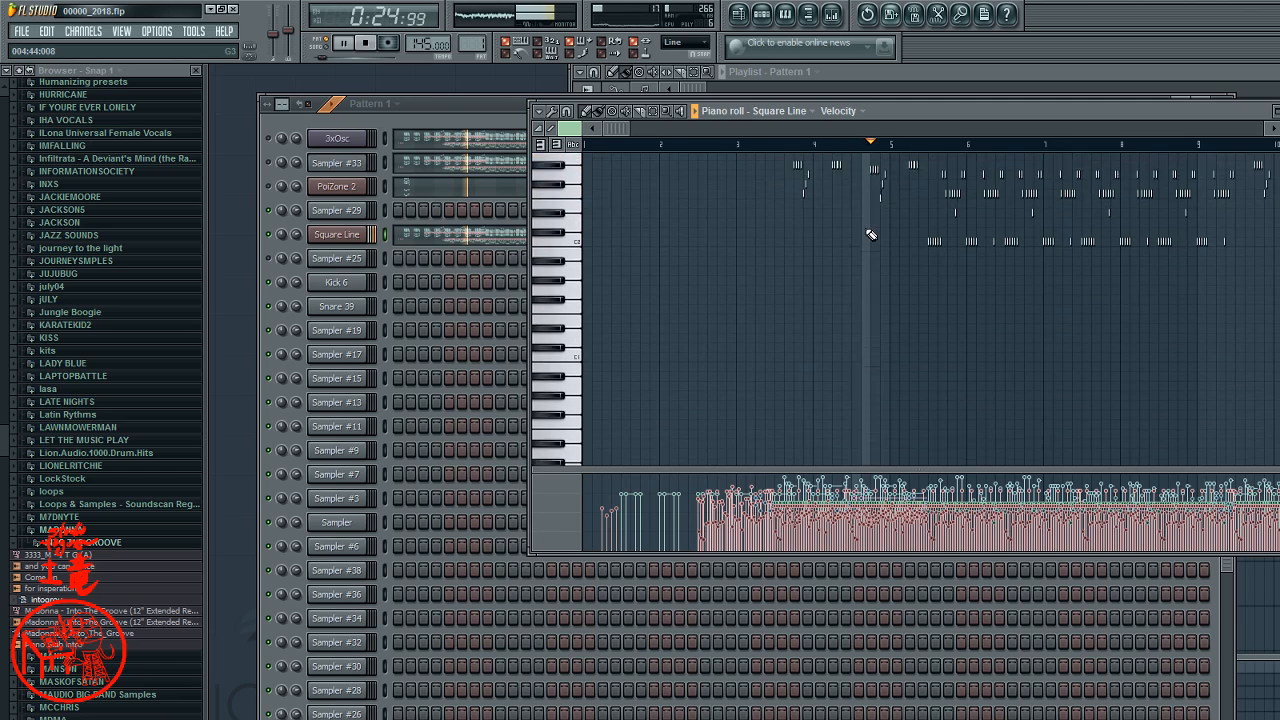
scroll(866, 231, "up", 1)
key("space")
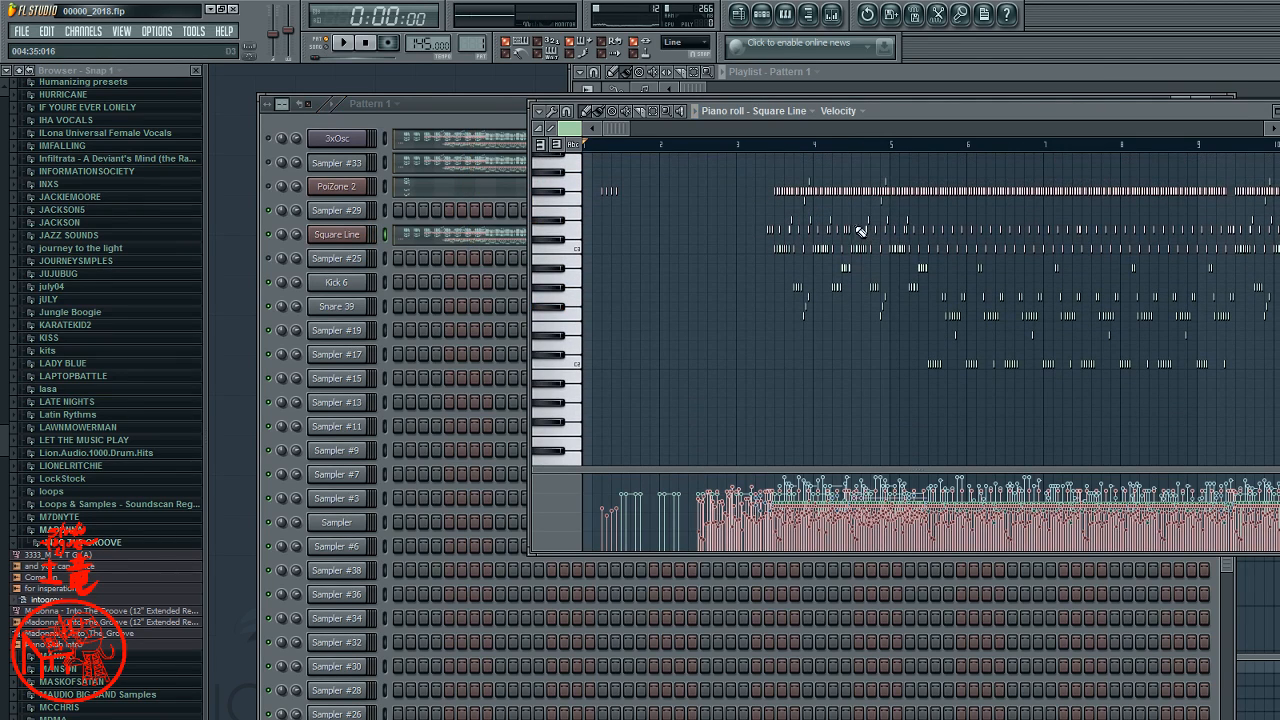
- Play the part from the middle of bar 3 while examining the notes up to the highest octaves, and stop playback
left_click(768, 146)
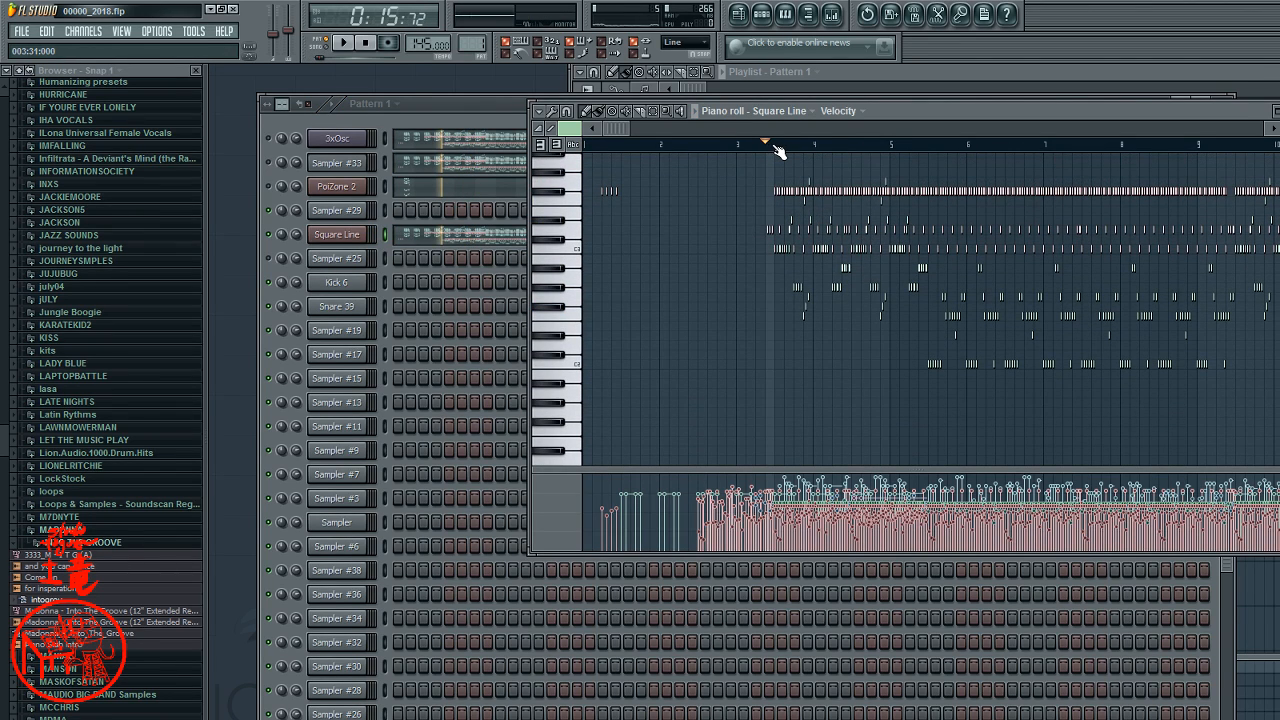
key("space")
scroll(790, 185, "up", 5)
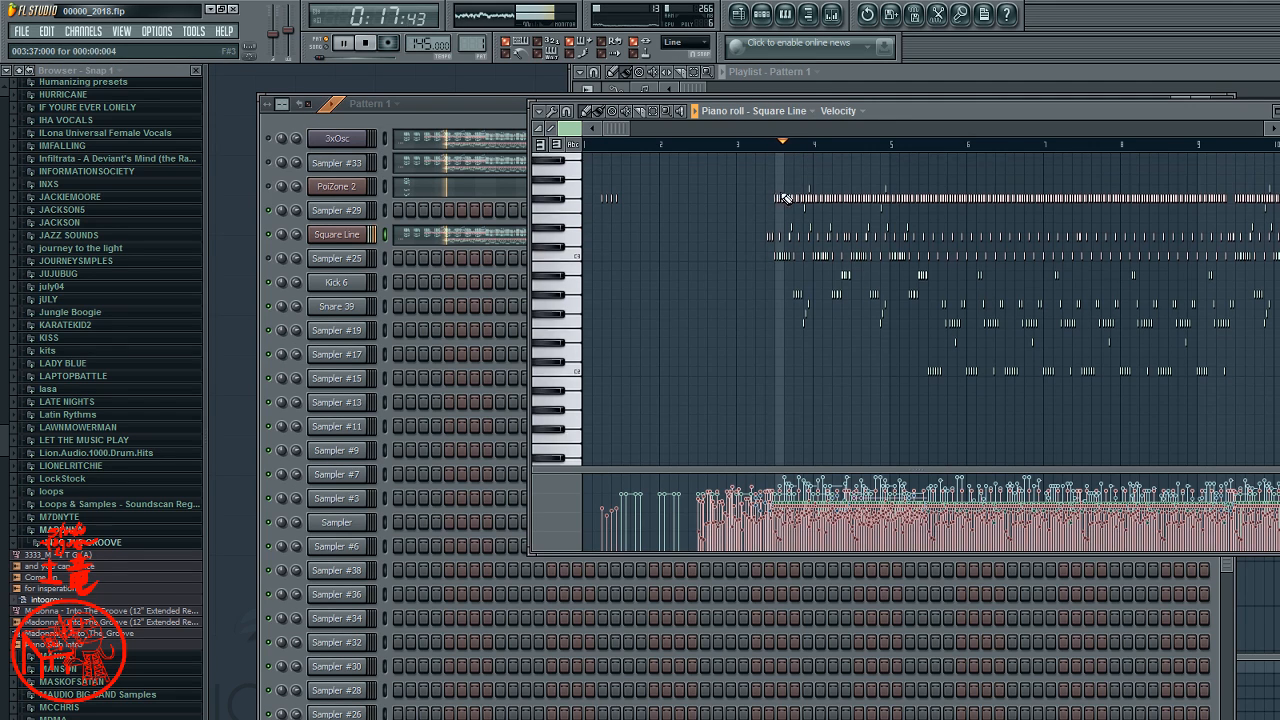
scroll(783, 200, "up", 8)
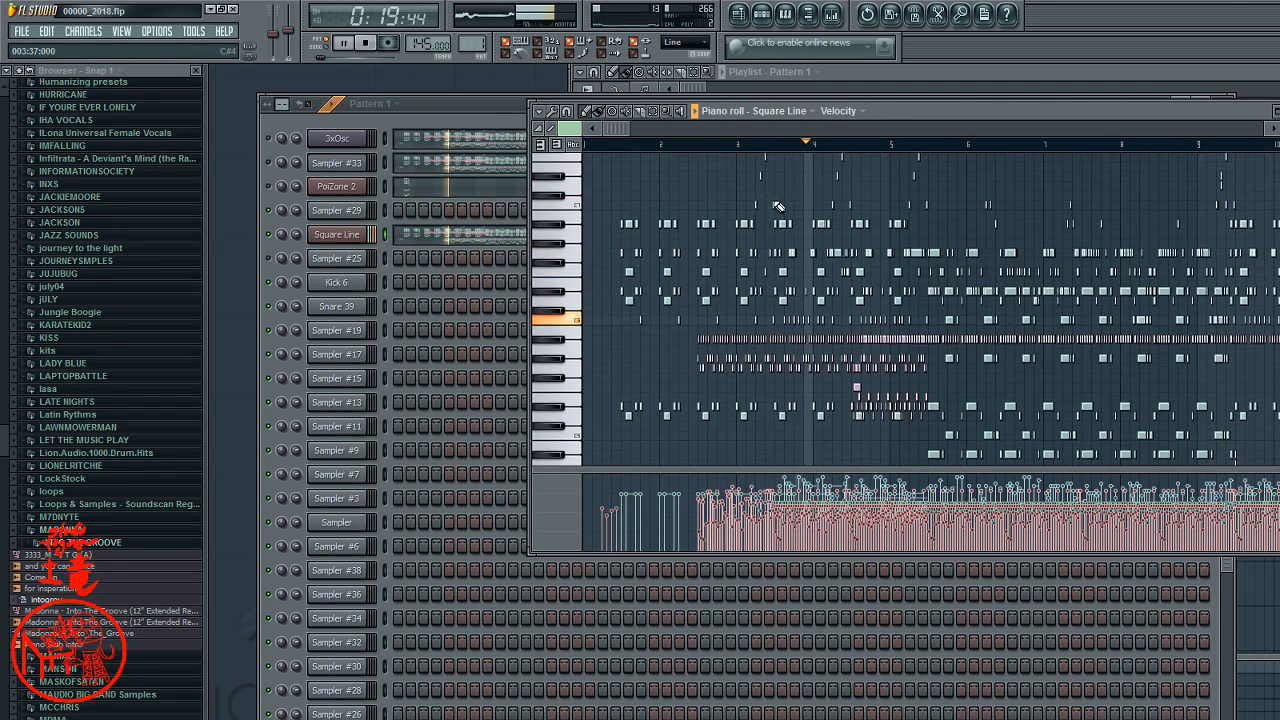
key("space")
scroll(779, 207, "up", 1)
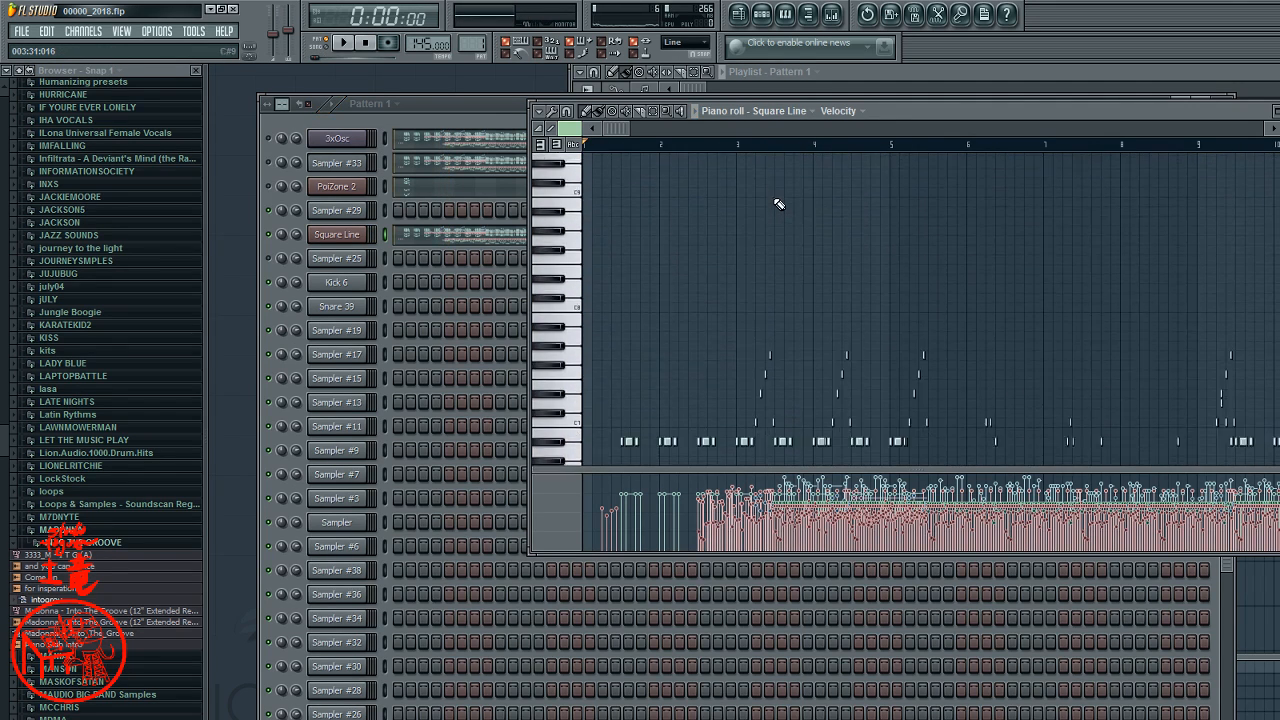
- Play the part from mid-bar 3, select the notes from mid-bar 3 to mid-bar 4, and stop playback
scroll(773, 239, "down", 3)
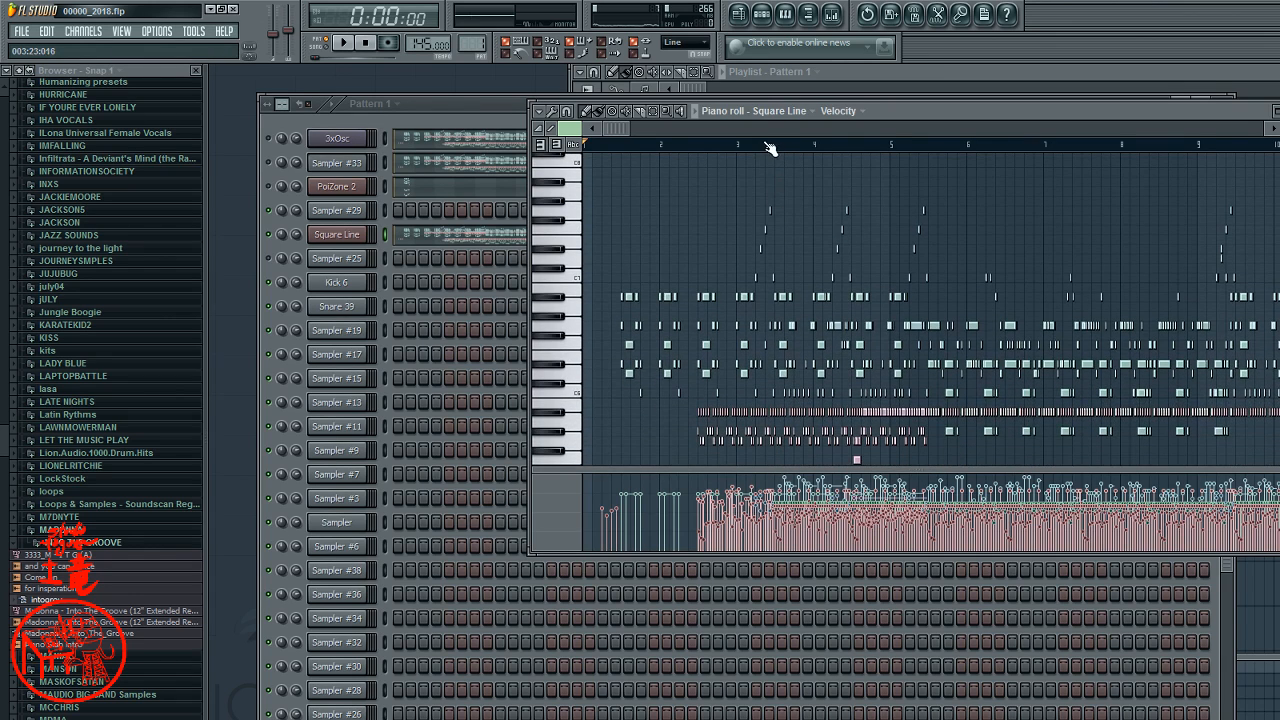
key("space")
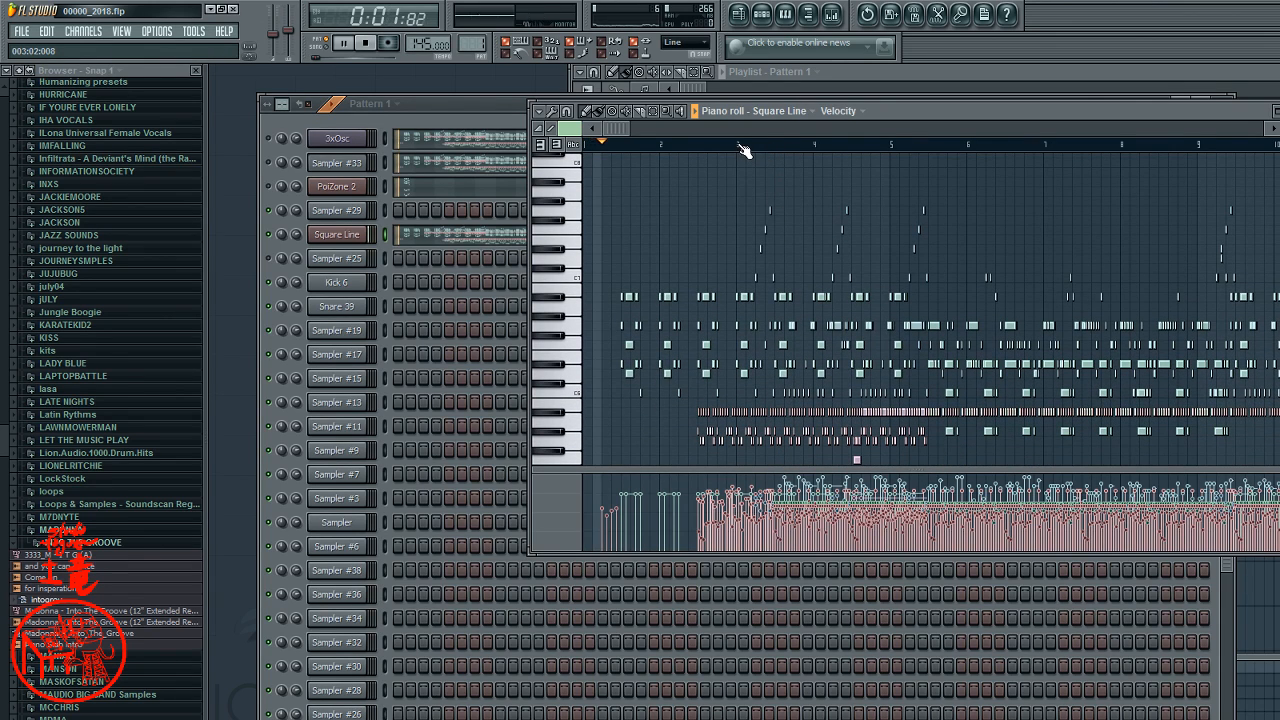
left_click(742, 146)
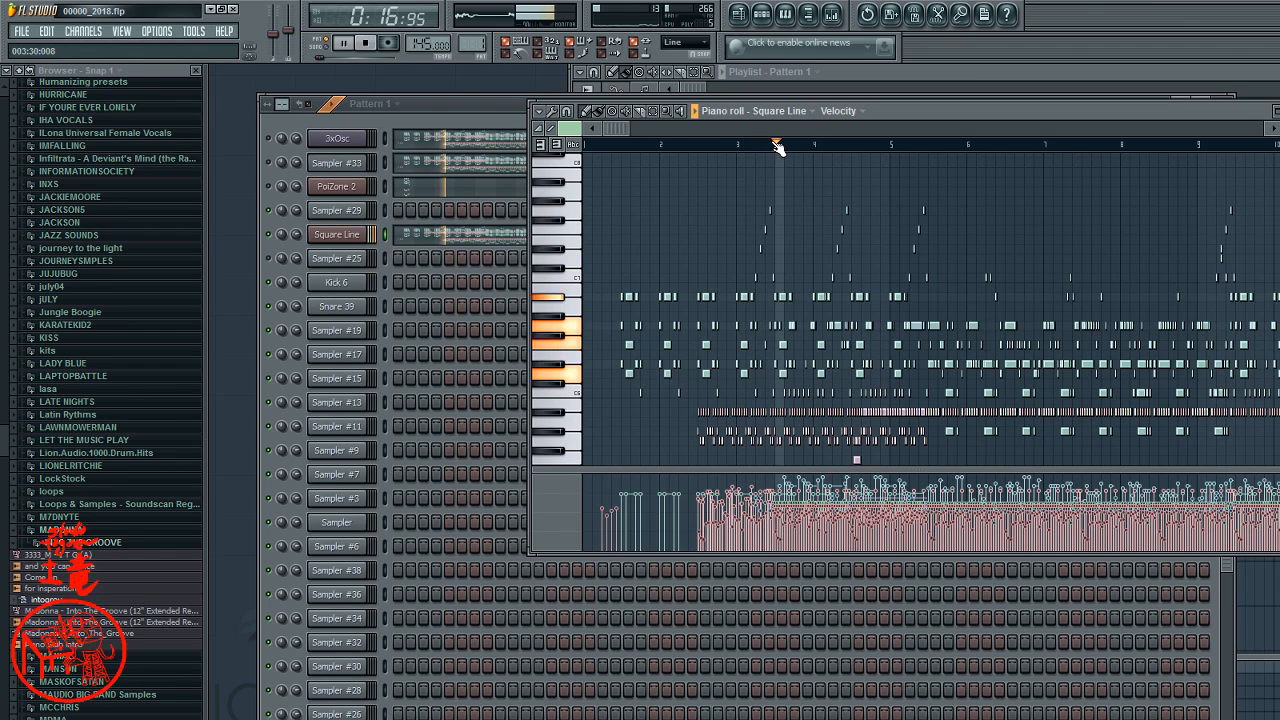
left_click_drag(776, 145, 851, 155)
left_click(779, 148)
key("space")
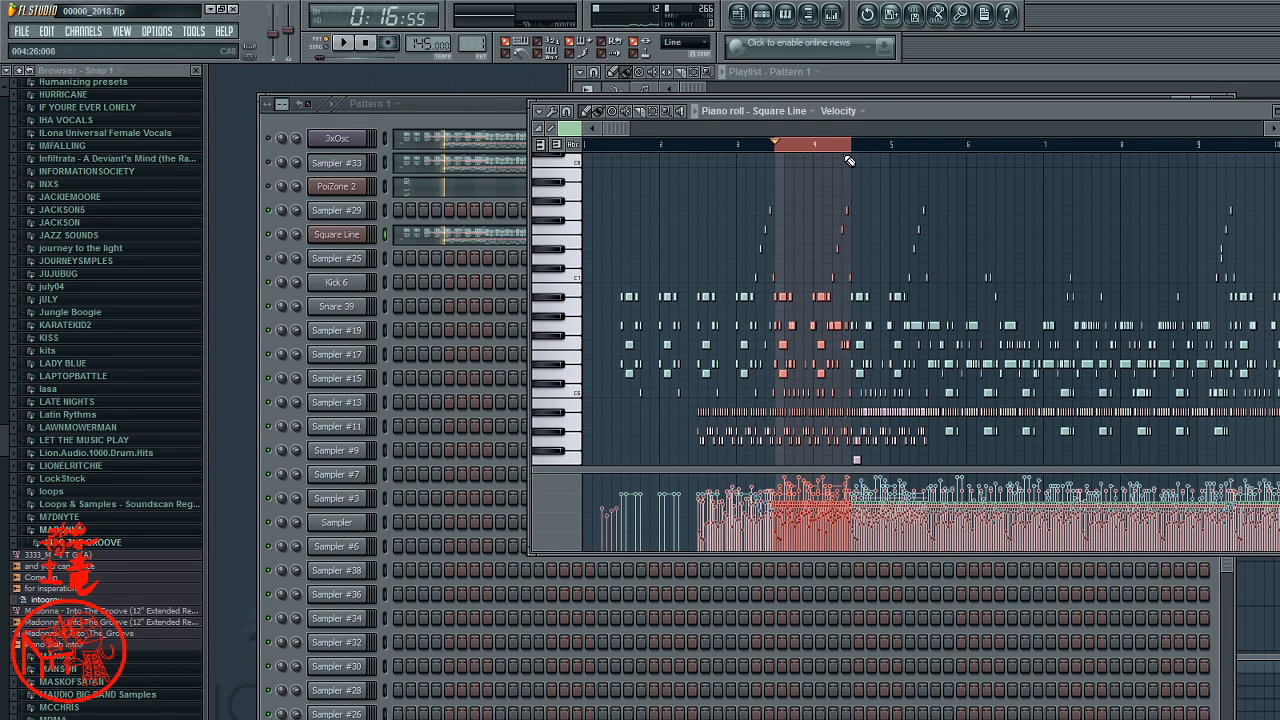
- Copy the selected notes into the Square Line piano roll of pattern 2
left_click(509, 113)
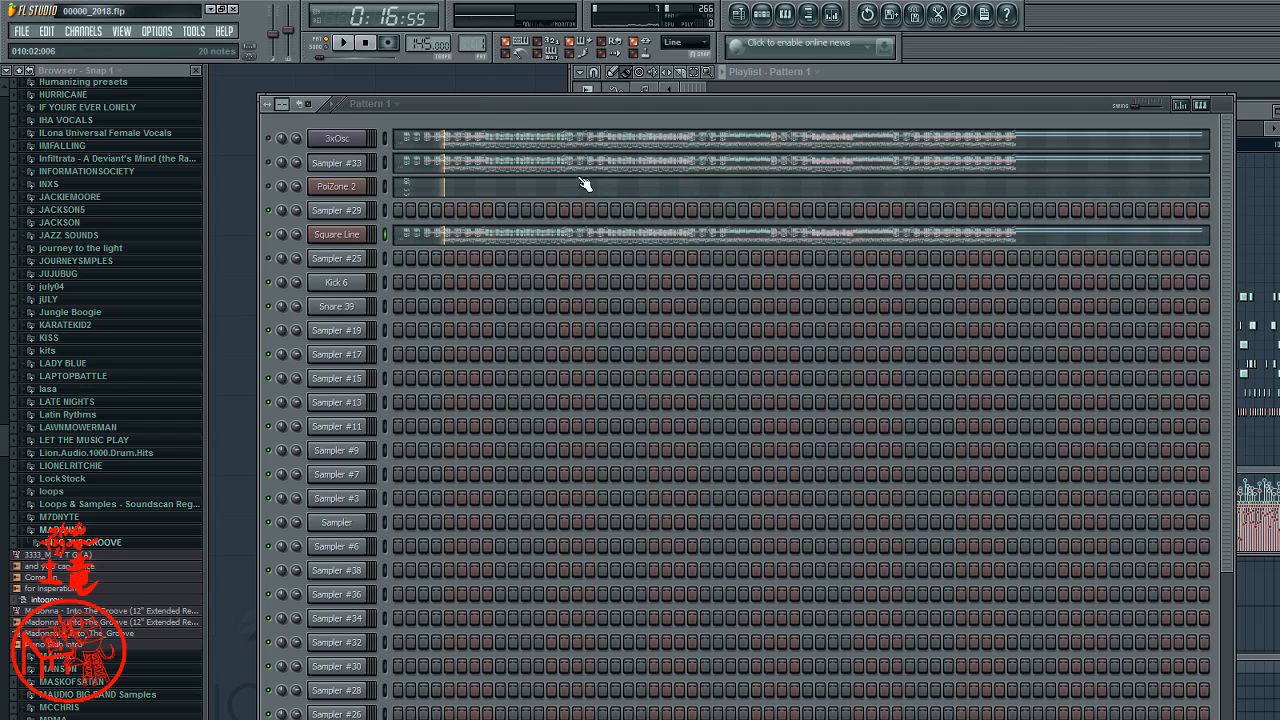
left_click(521, 248)
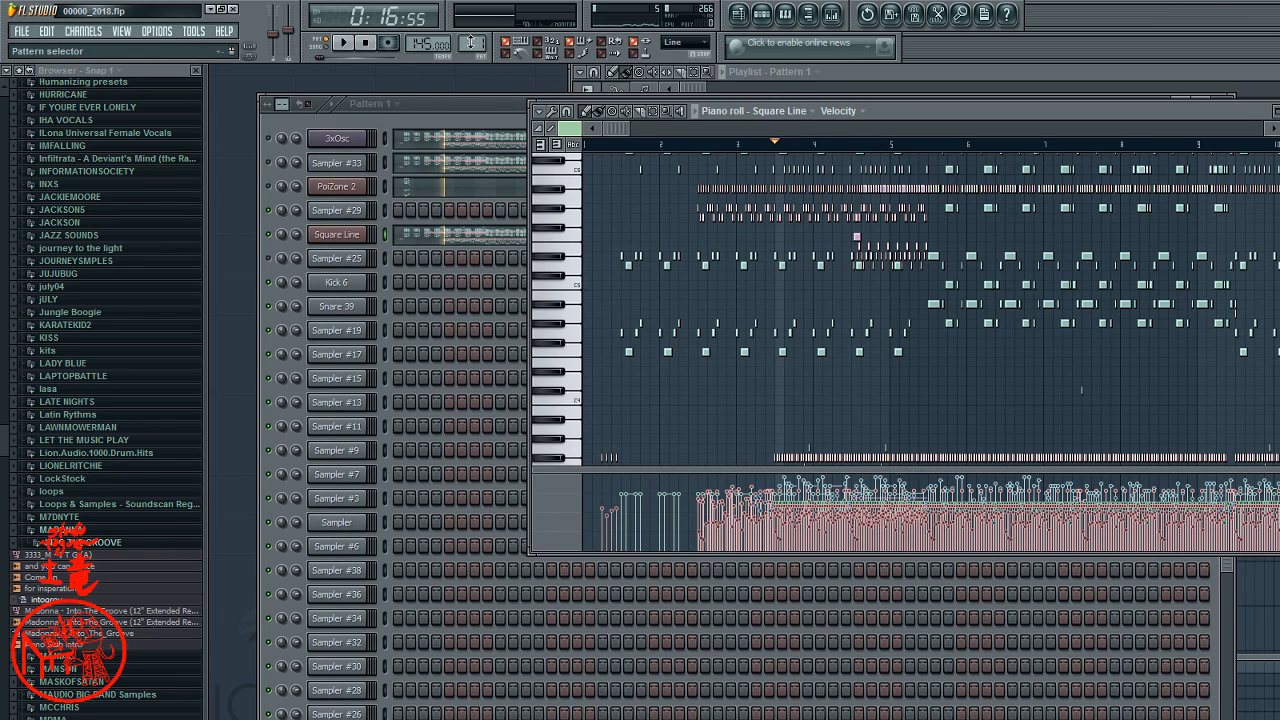
left_click_drag(471, 43, 471, 37)
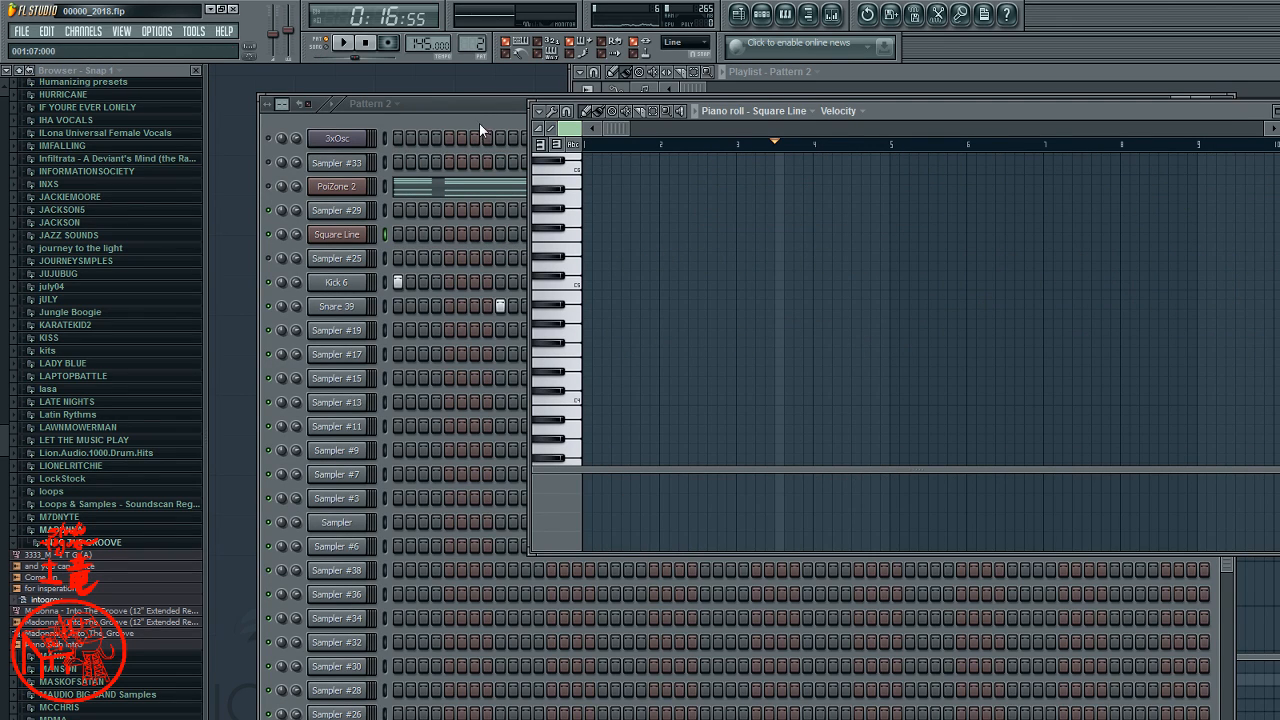
left_click(480, 121)
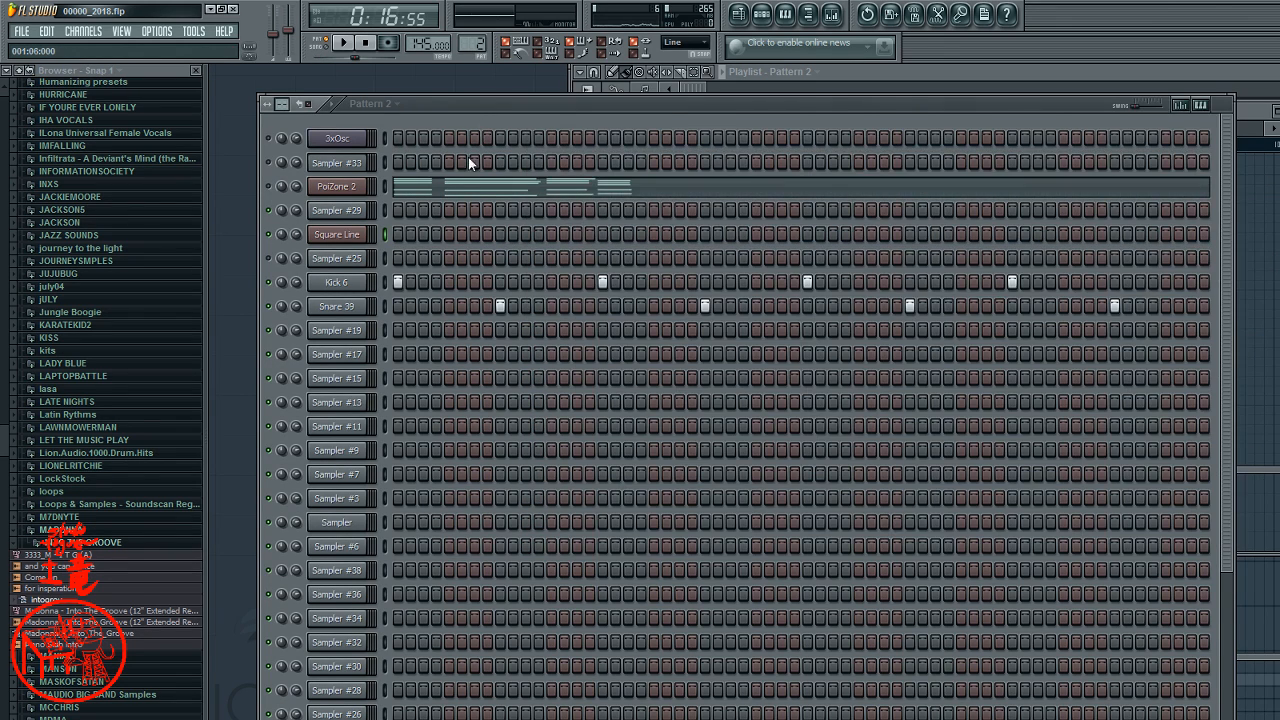
right_click(374, 238)
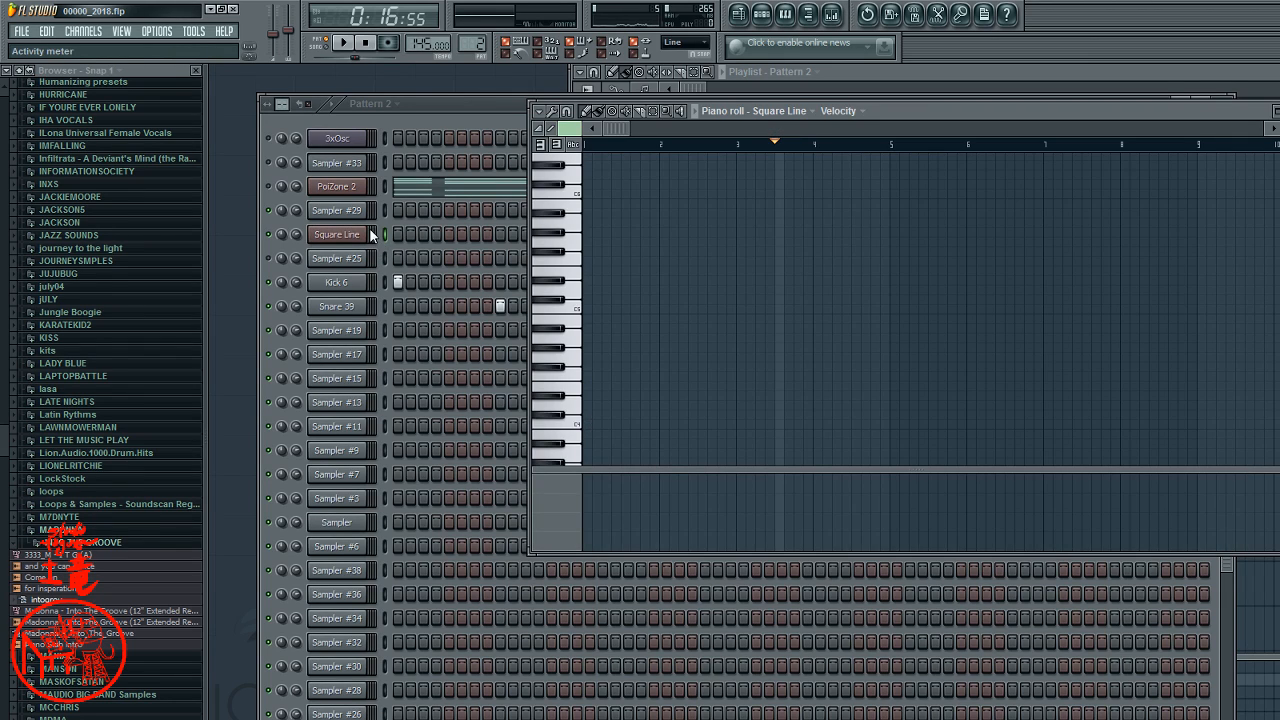
key("ctrl+v")
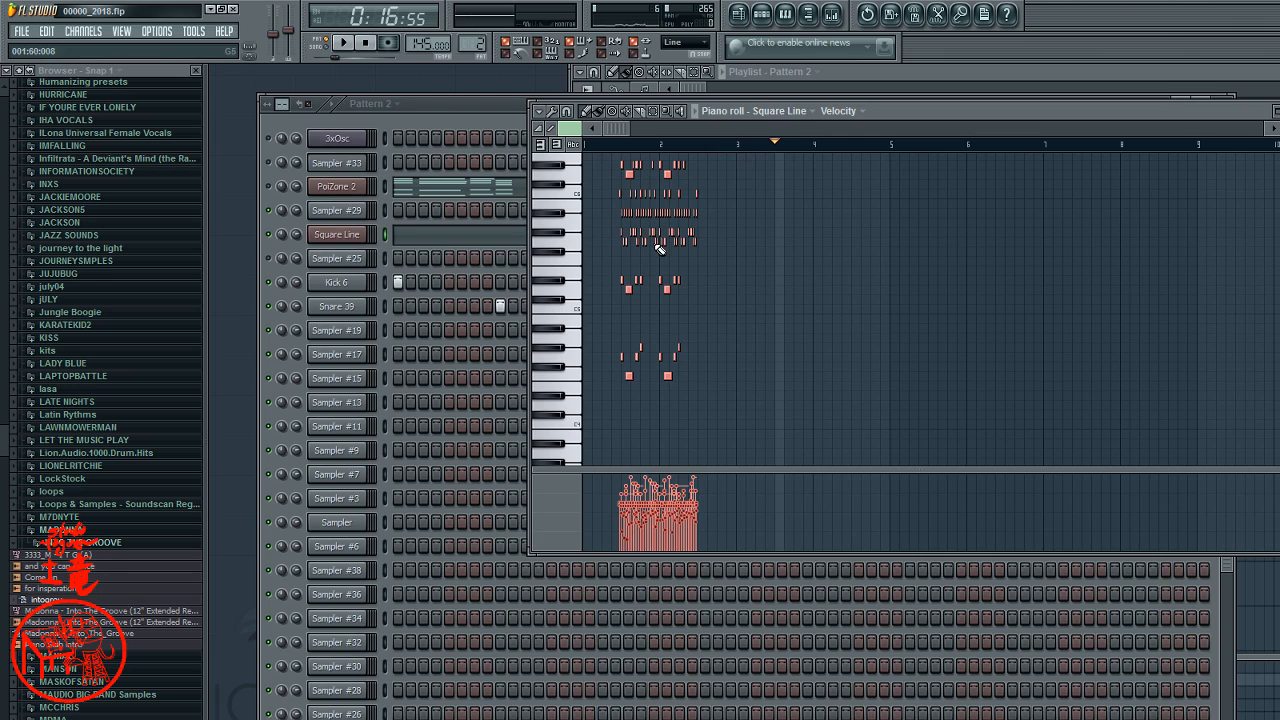
left_click(937, 271)
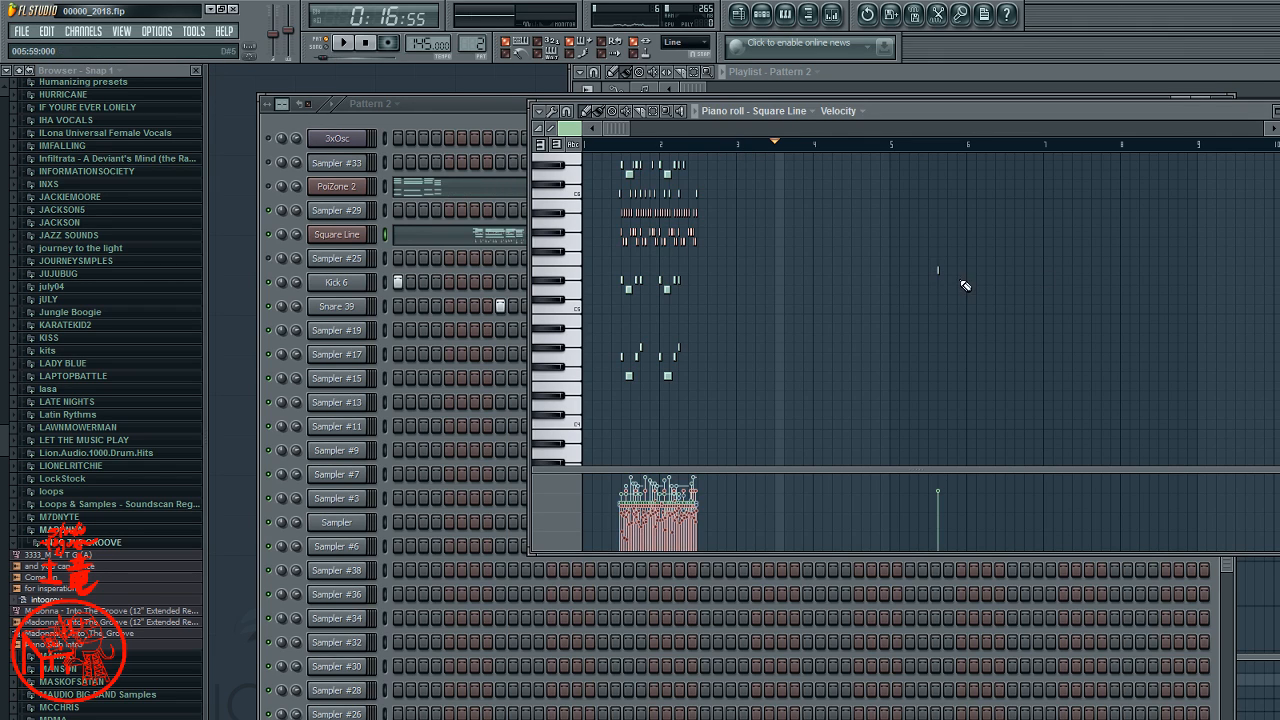
- Examine the pasted chord and bass notes around bar 2 up close and play pattern 2
scroll(858, 261, "up", 6)
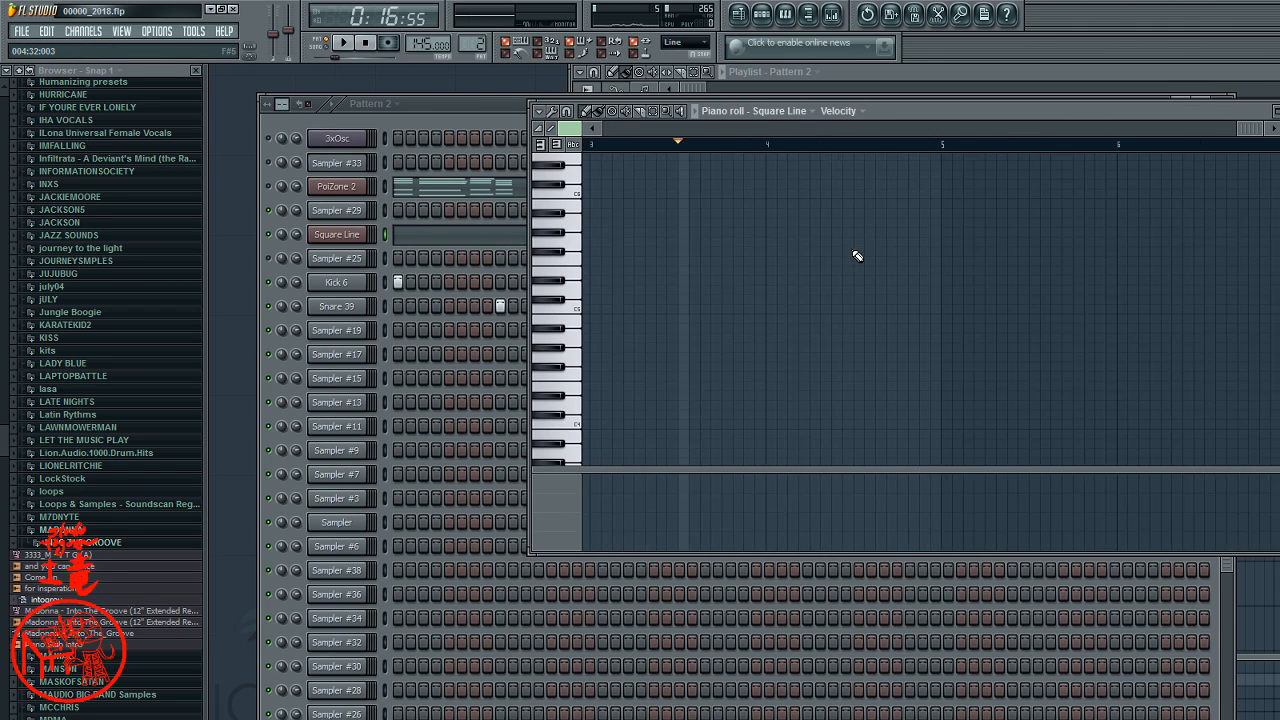
left_click_drag(1244, 139, 779, 283)
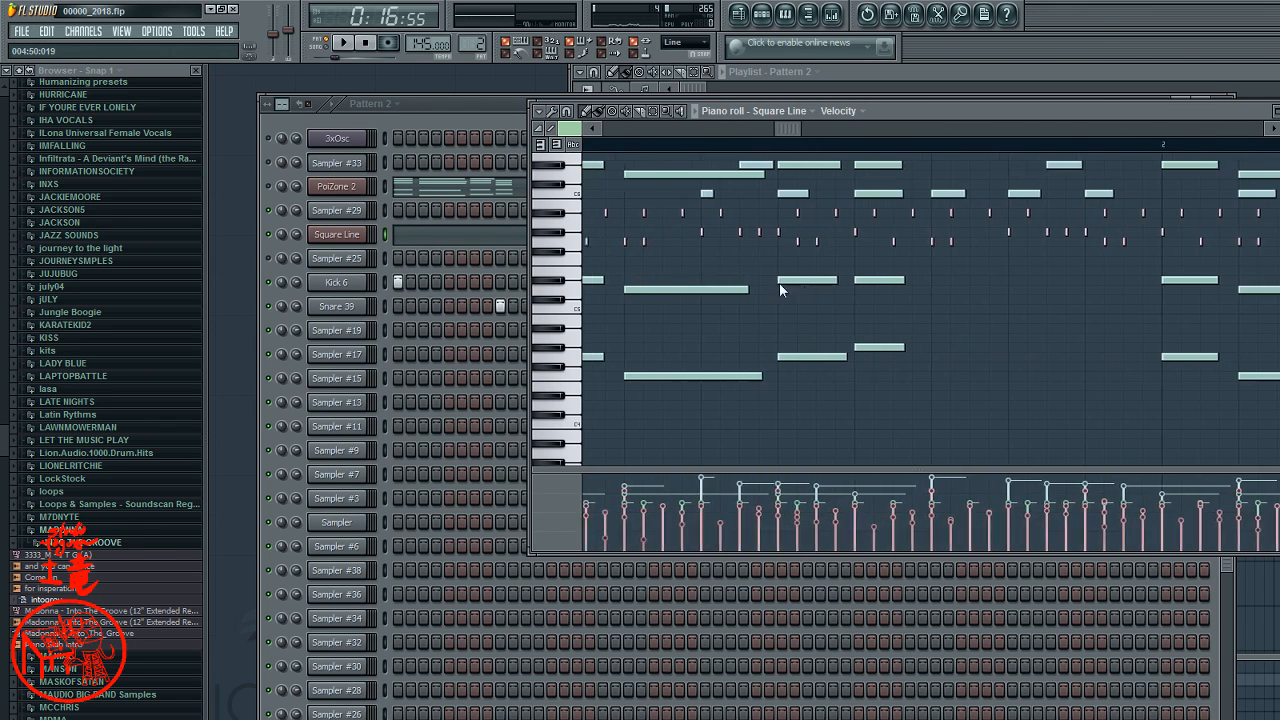
left_click_drag(1279, 302, 1279, 353)
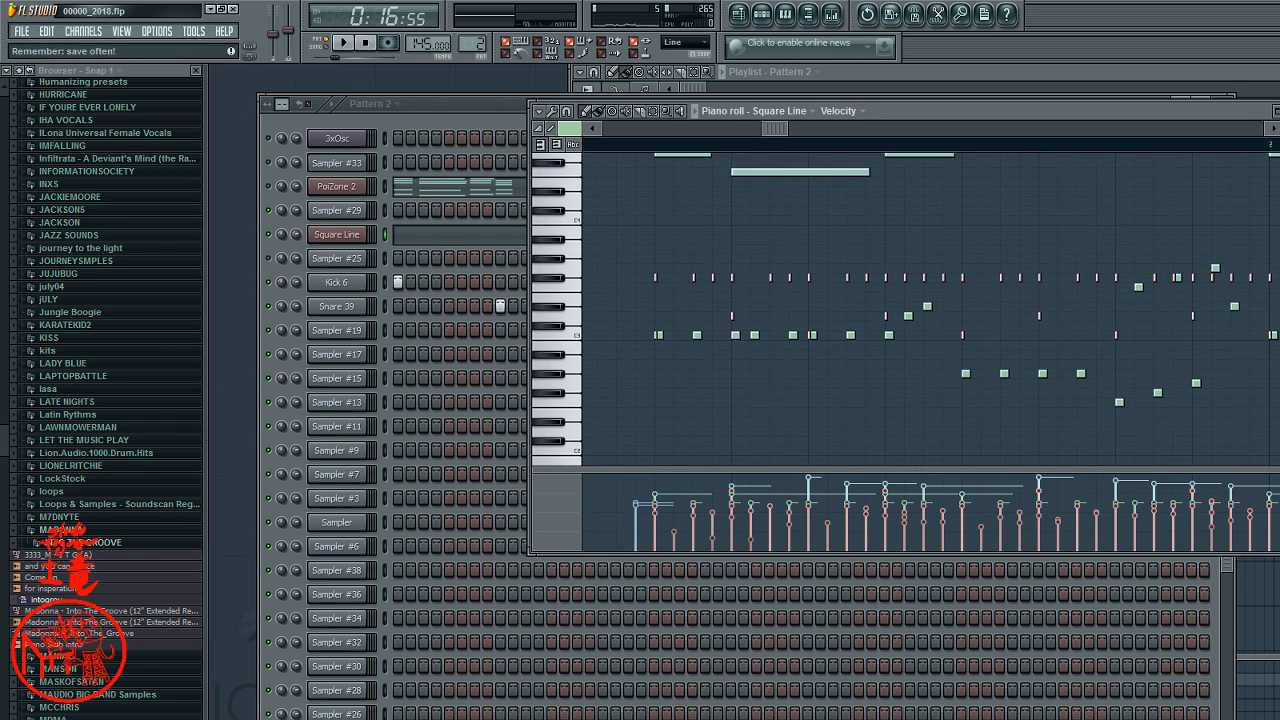
key("space")
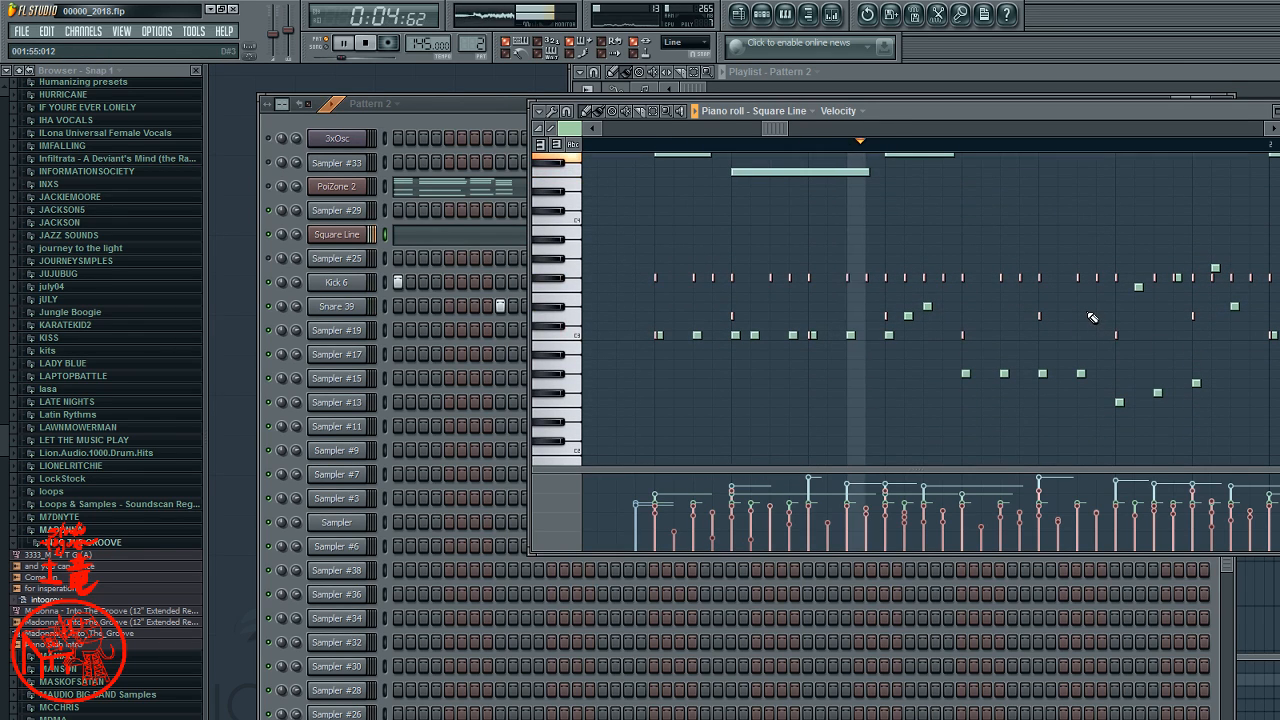
key("space")
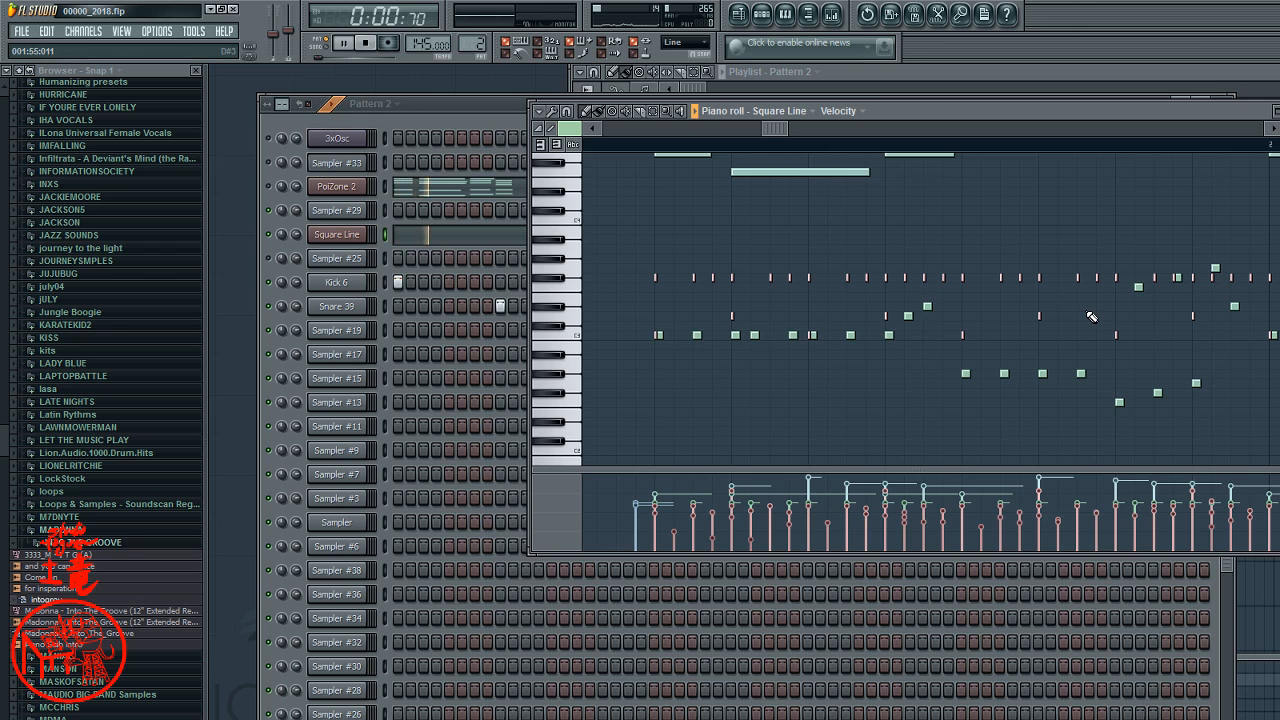
- Move the Square Line channel's root note down one octave and listen to pattern 2 in the piano roll
left_click(337, 234)
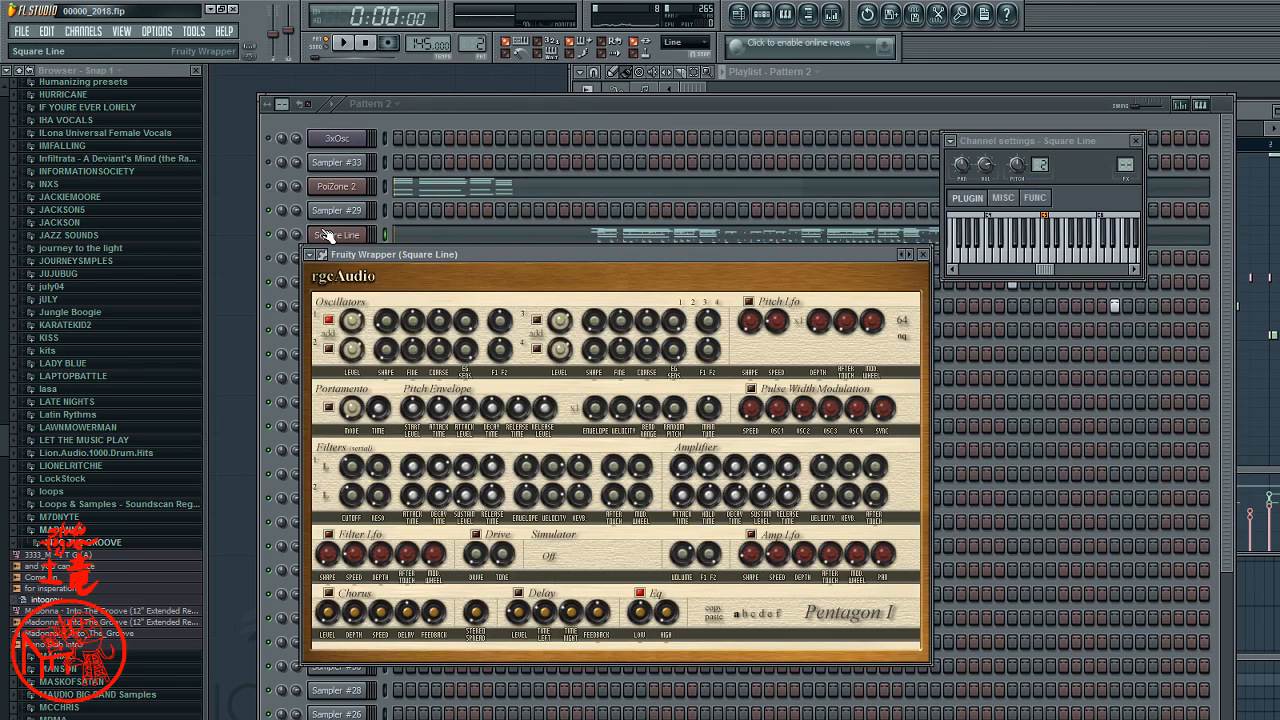
left_click(1000, 252)
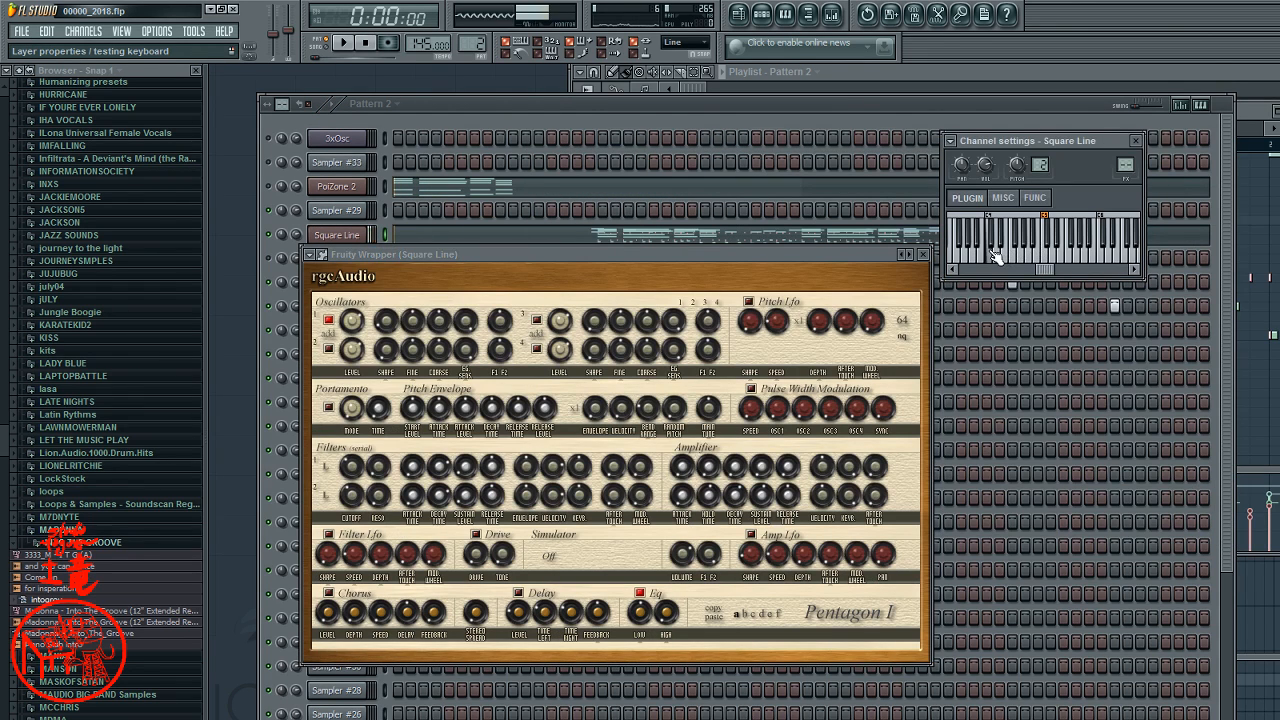
key("space")
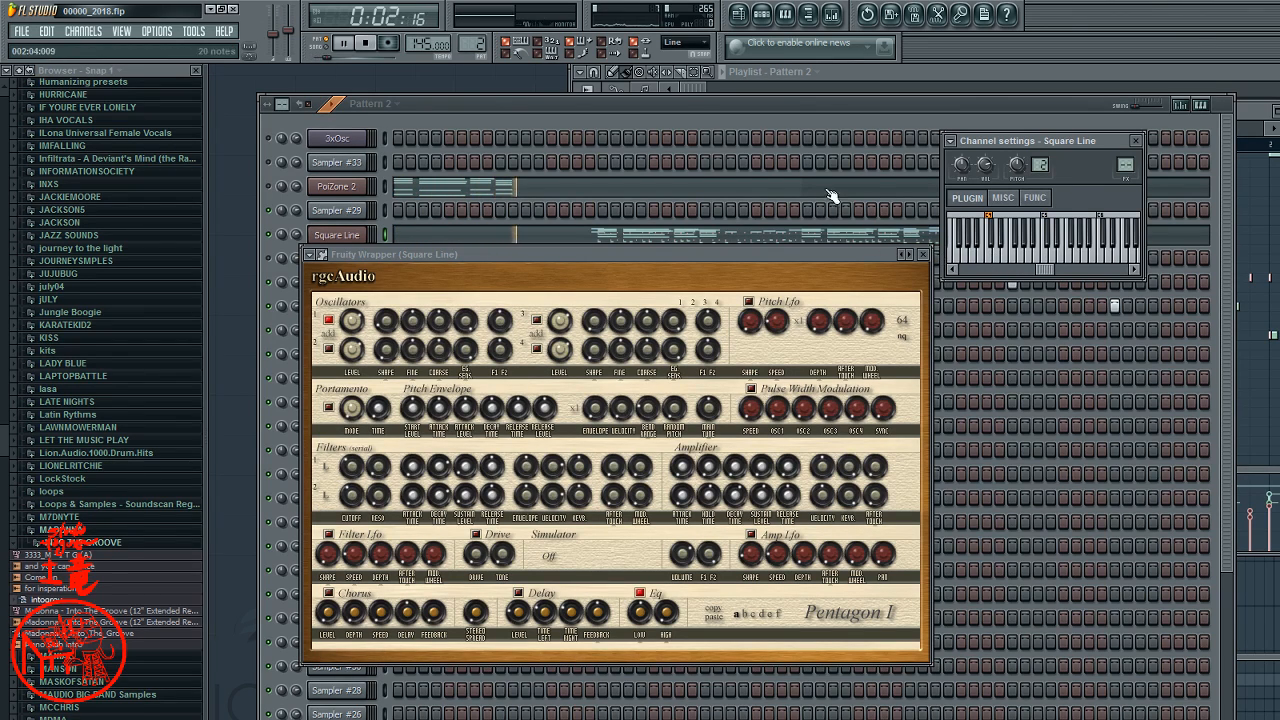
left_click(1254, 114)
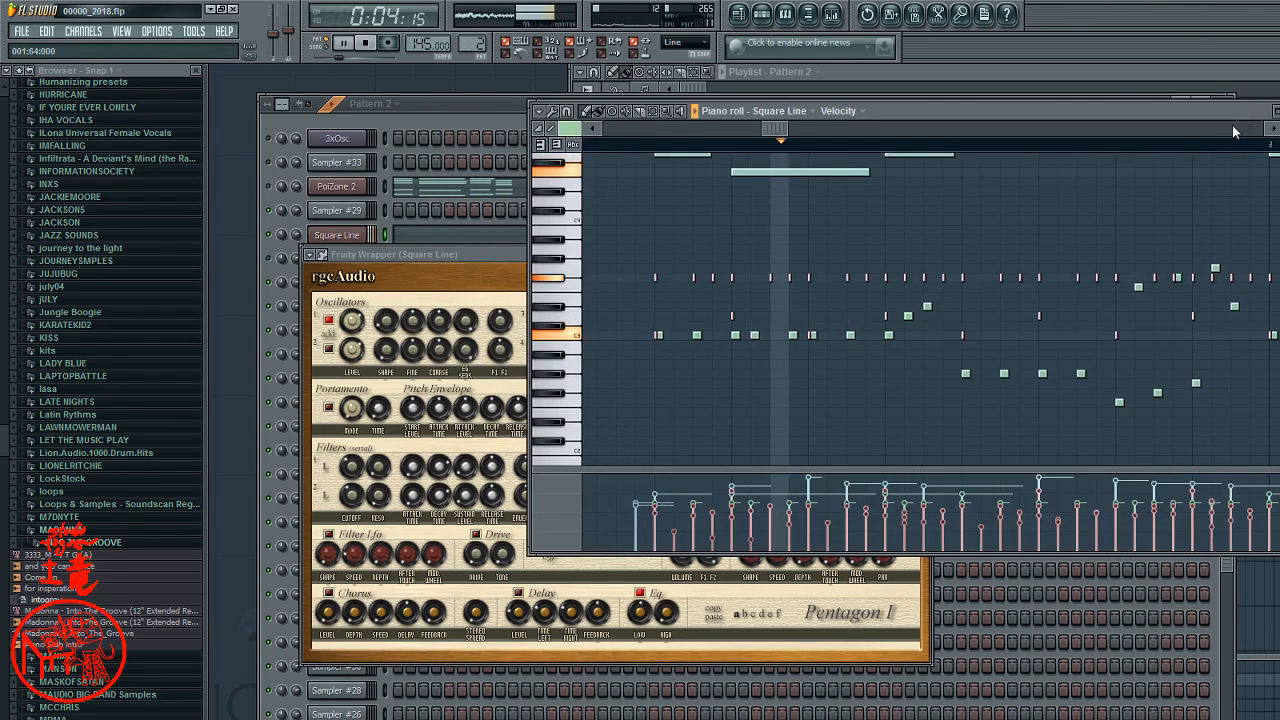
left_click(498, 254)
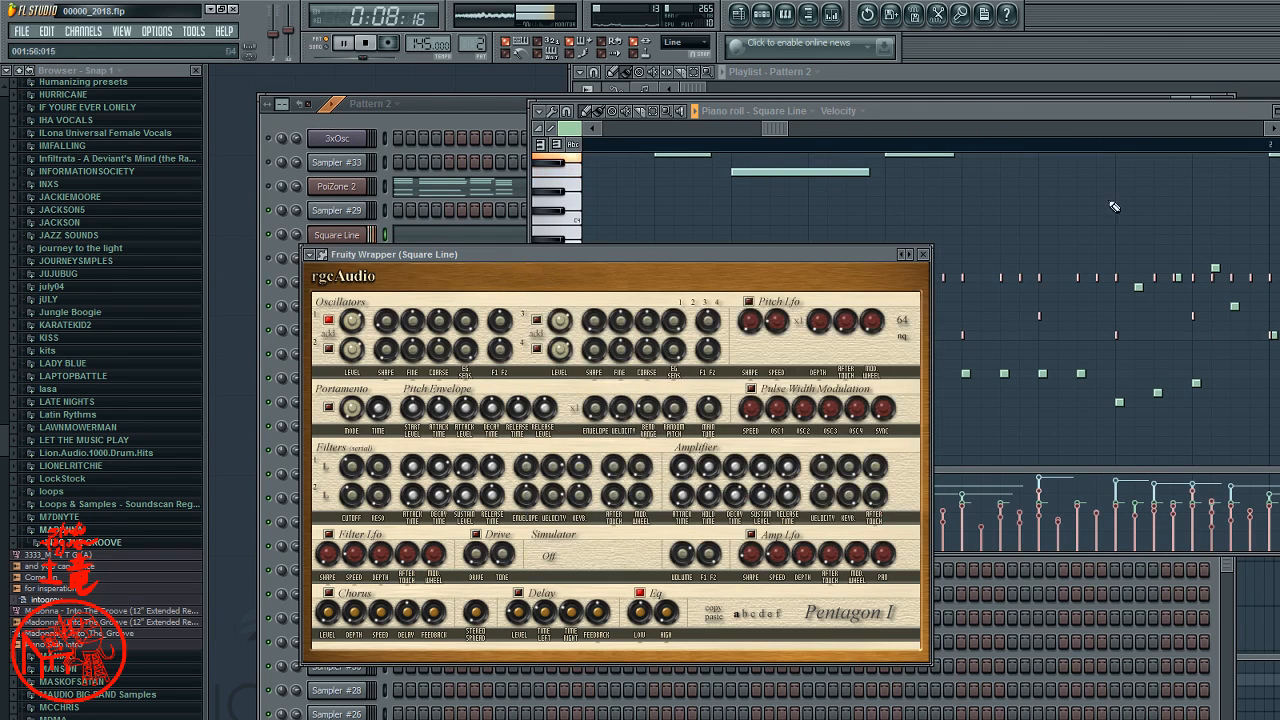
left_click(507, 112)
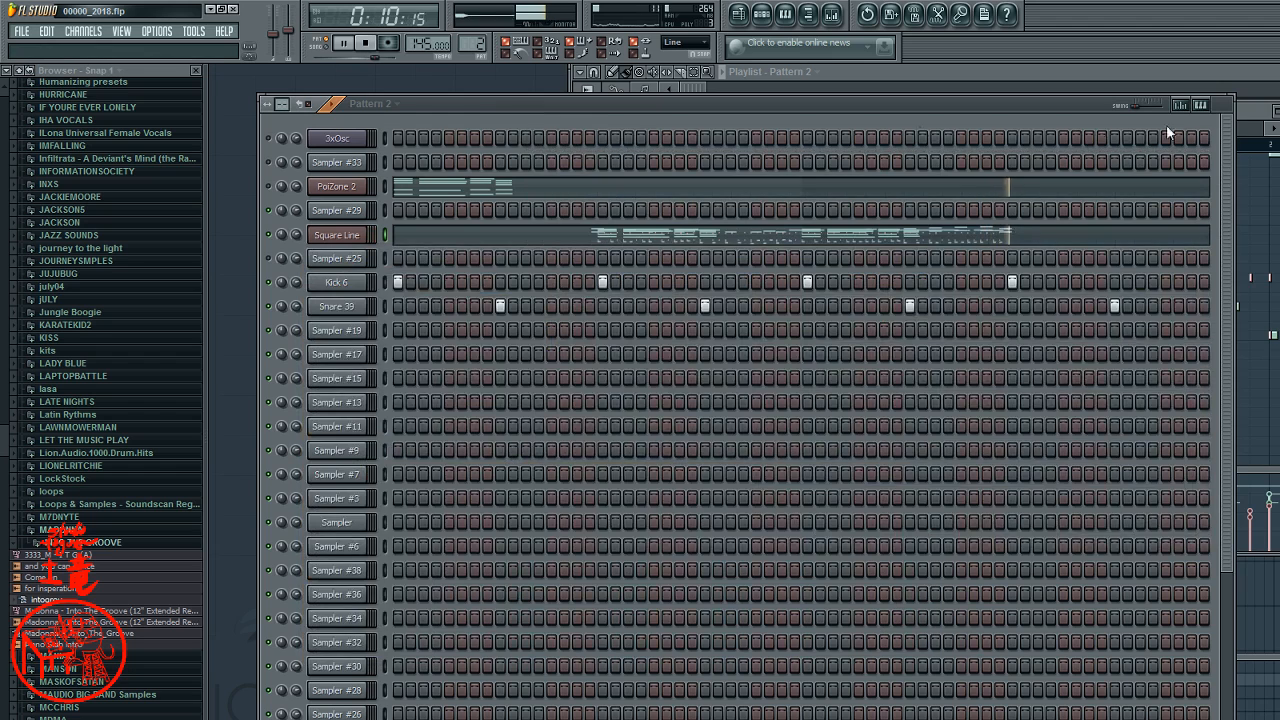
left_click(1255, 119)
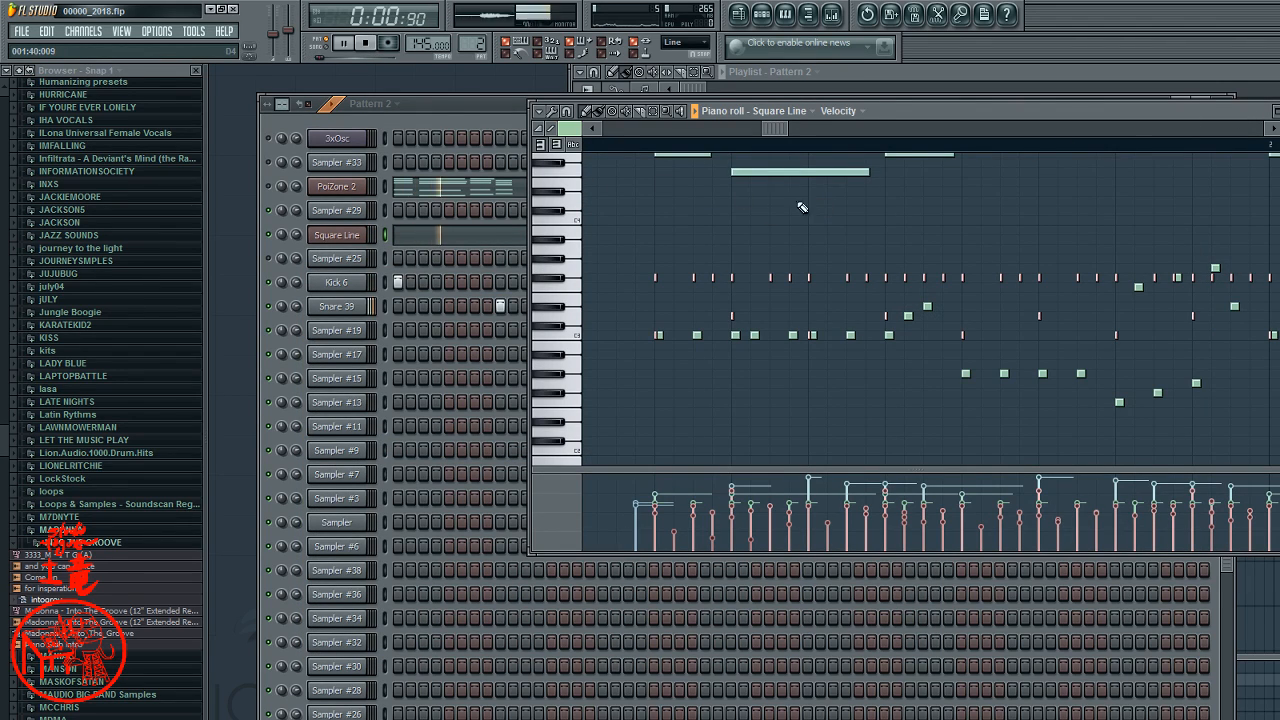
- Set the Square Line channel's root note to an even lower C and reopen its piano roll
left_click(366, 237)
left_click(364, 236)
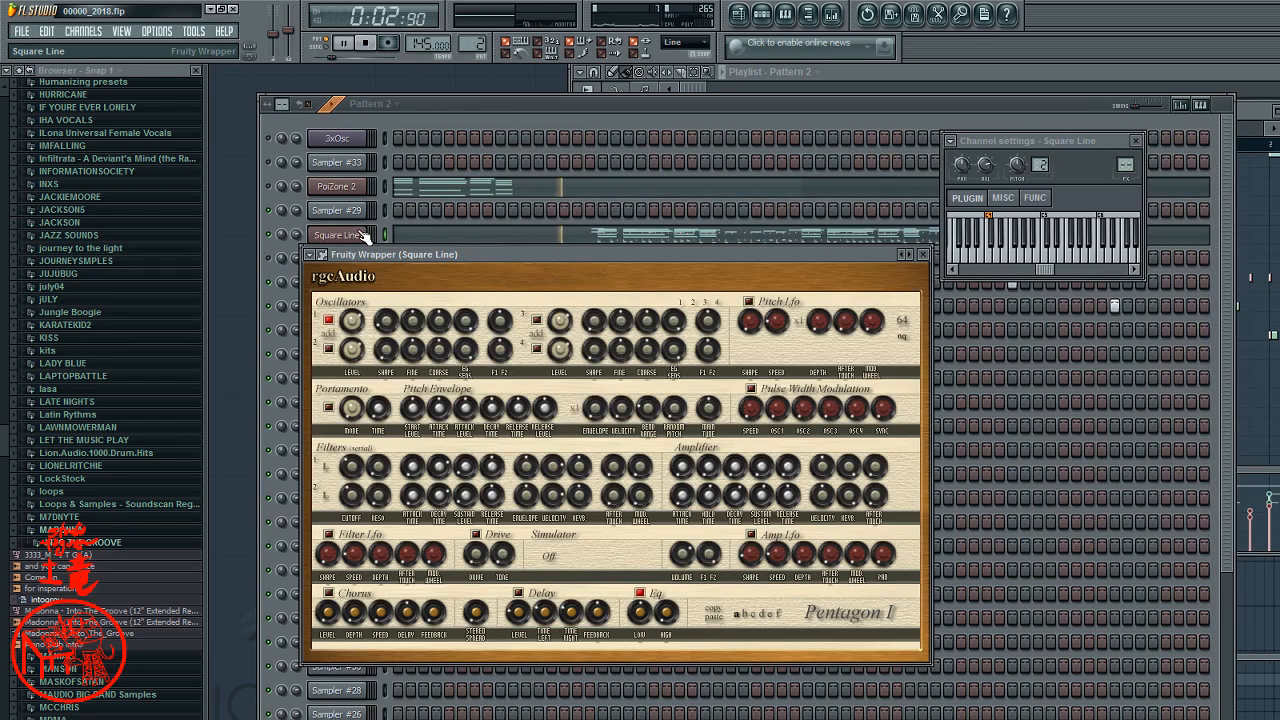
left_click_drag(1028, 269, 1016, 269)
right_click(1015, 256)
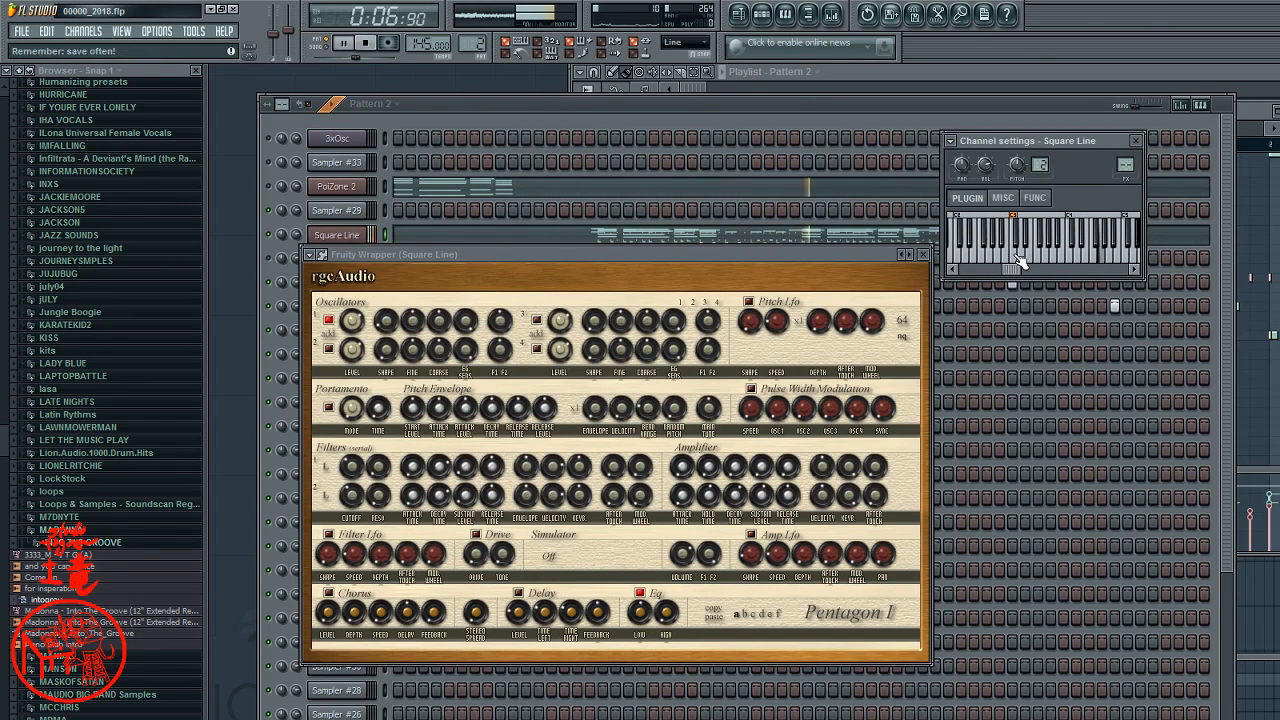
left_click(872, 239)
- Remove the stray note near the start of bar 1 and examine the pasted chord and short notes during playback
double_click(675, 239)
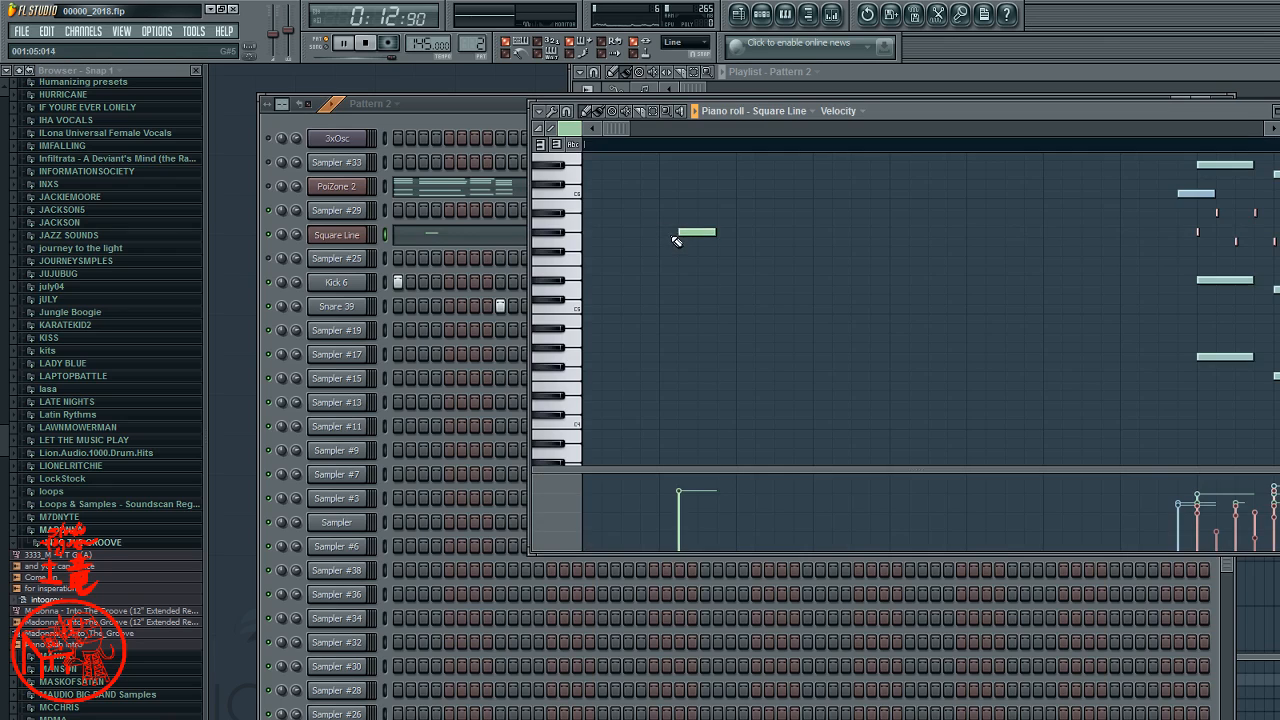
right_click(682, 235)
left_click_drag(617, 128, 795, 128)
scroll(930, 310, "up", 8)
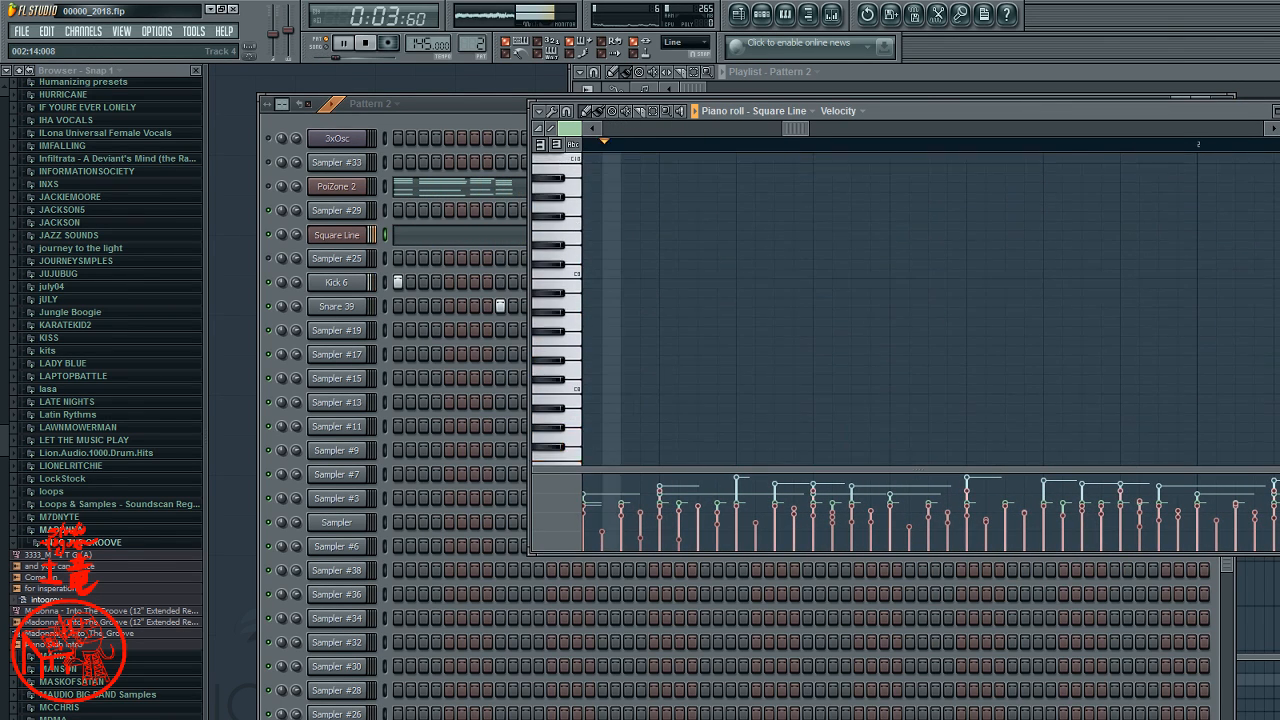
scroll(930, 310, "down", 6)
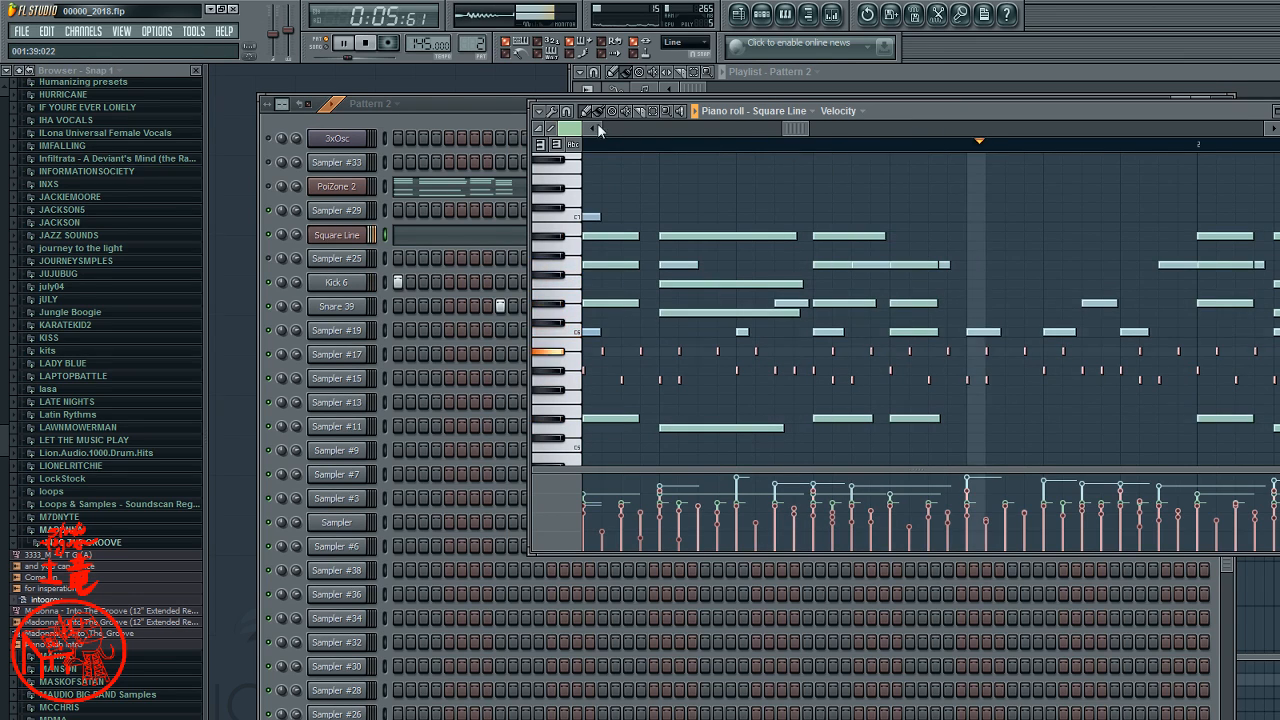
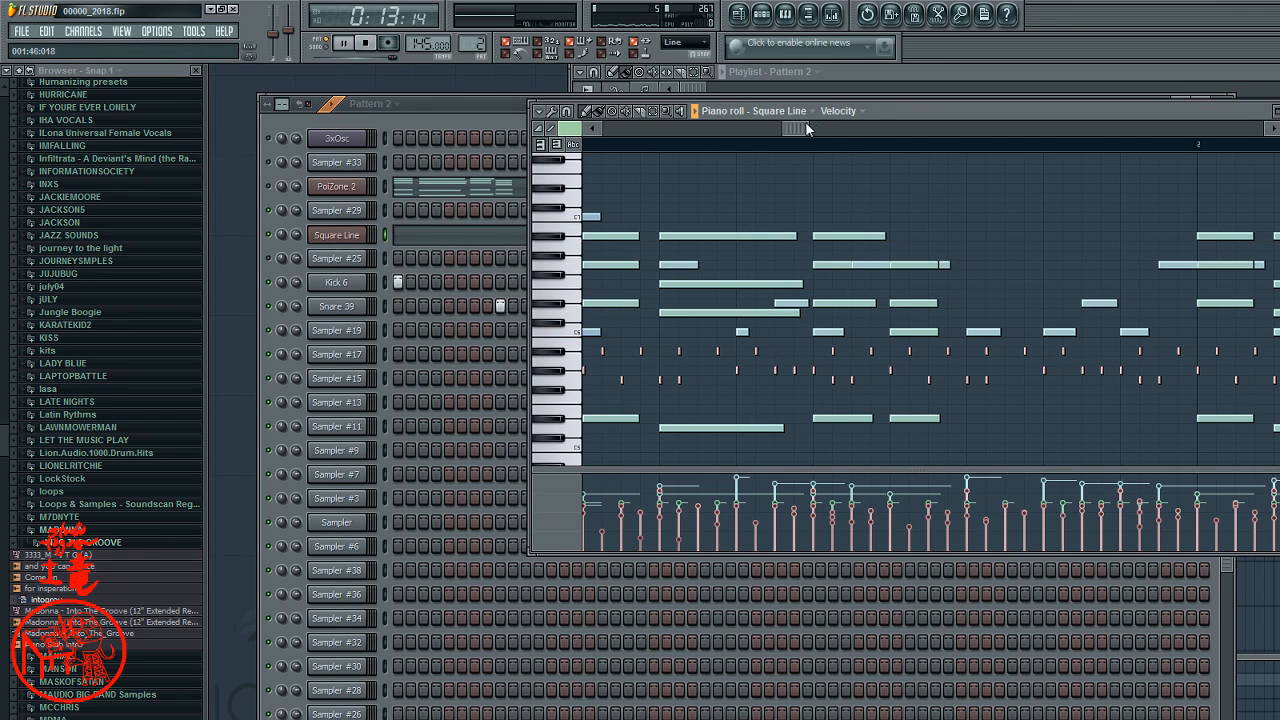
left_click_drag(805, 121, 762, 131)
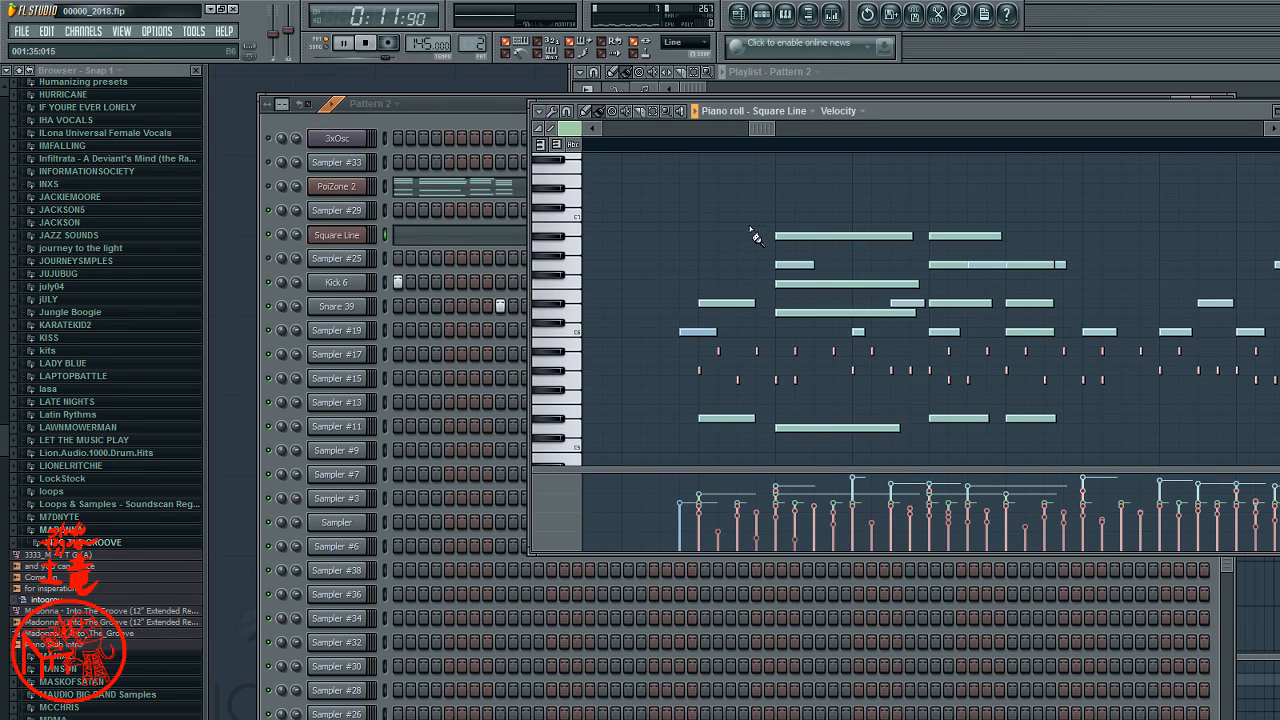
- Restore the deleted upper notes, try removing individual chord and short notes from the start of the pasted section, and undo those deletions
key("ctrl+z")
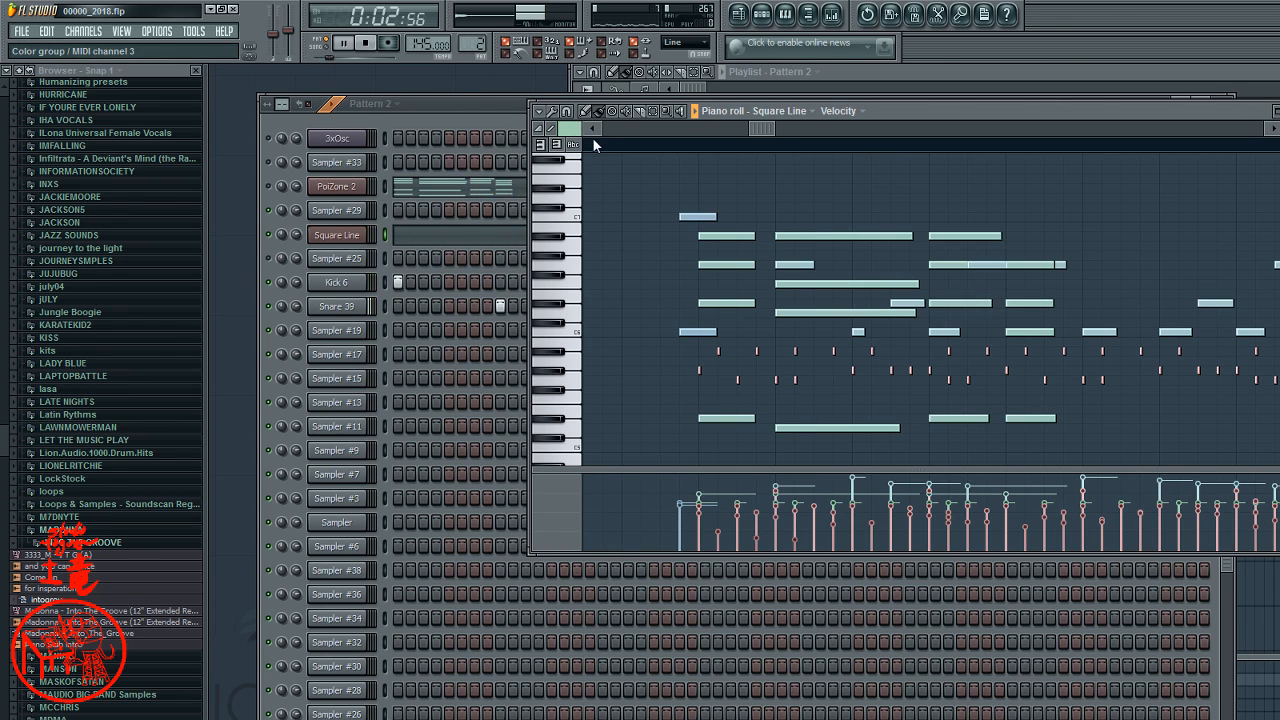
right_click(704, 236)
right_click(711, 265)
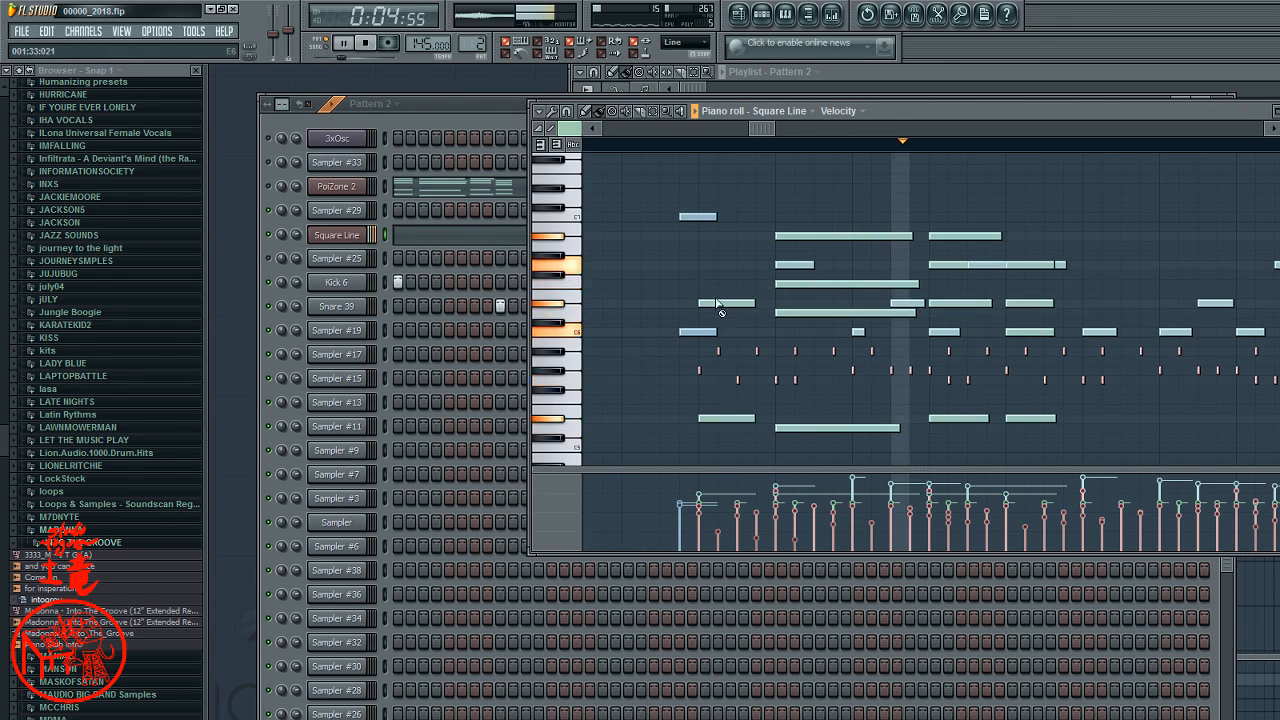
right_click(722, 303)
right_click(757, 351)
right_click(834, 351)
right_click(872, 351)
right_click(870, 313)
right_click(872, 284)
right_click(880, 236)
right_click(945, 265)
right_click(950, 303)
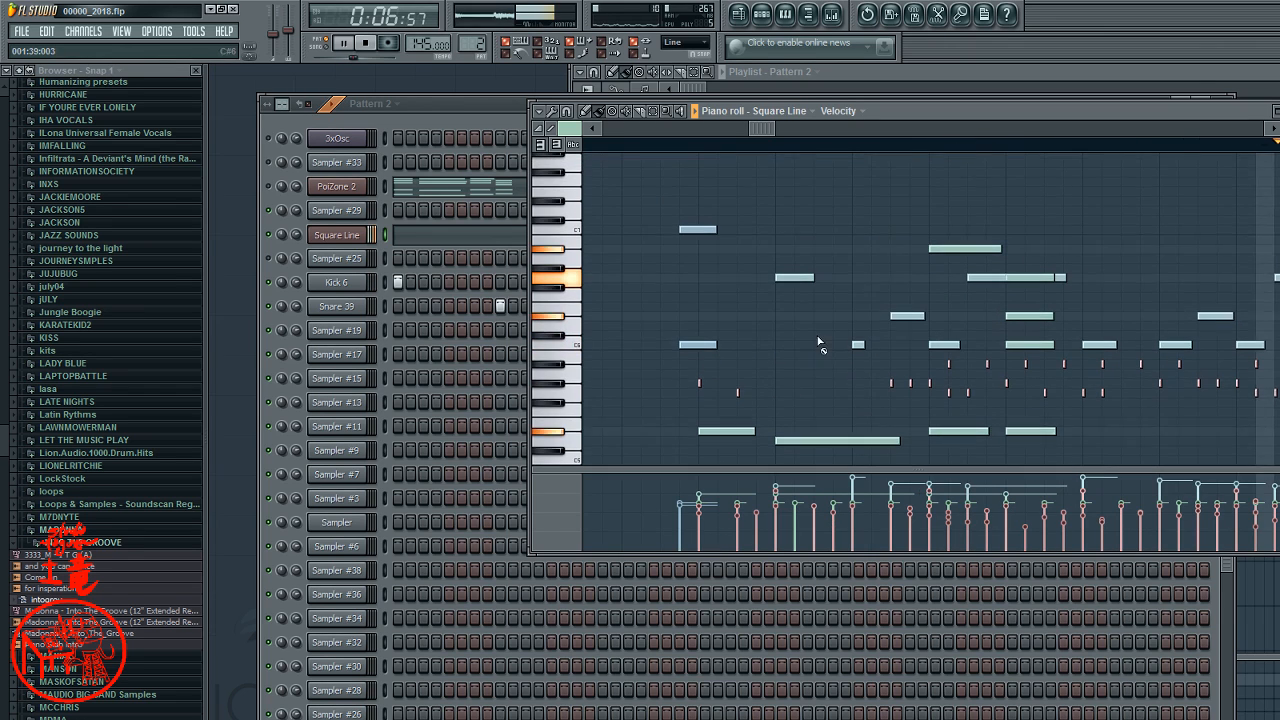
key("ctrl+z")
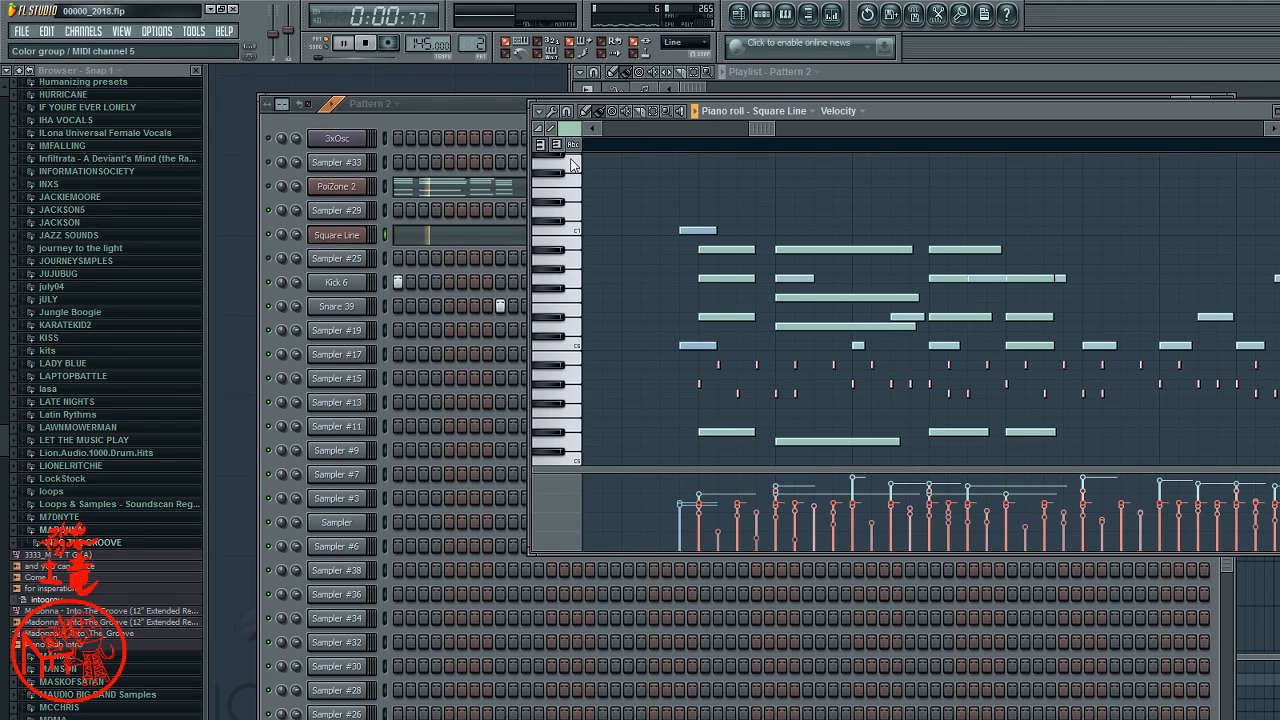
- Delete the sustained chord notes above C6 in the opening part of the pasted bar 1 section
left_click_drag(669, 142, 752, 168)
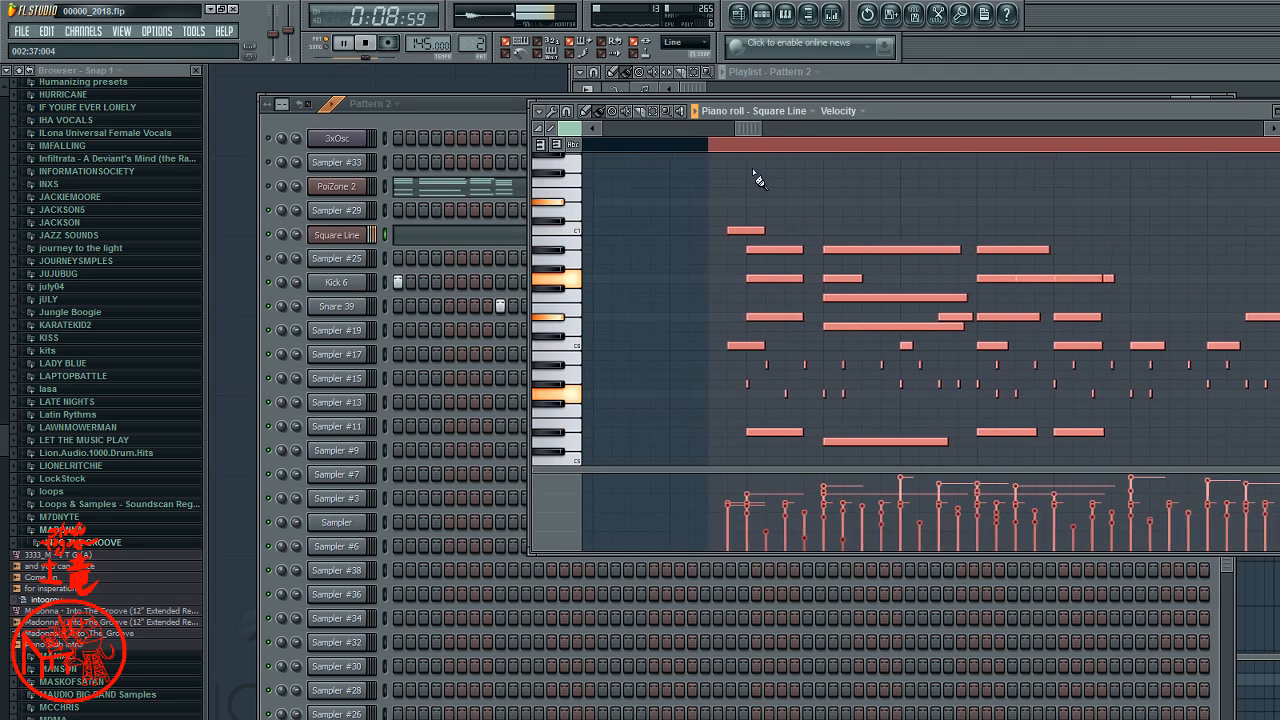
left_click(688, 182)
right_click(691, 183)
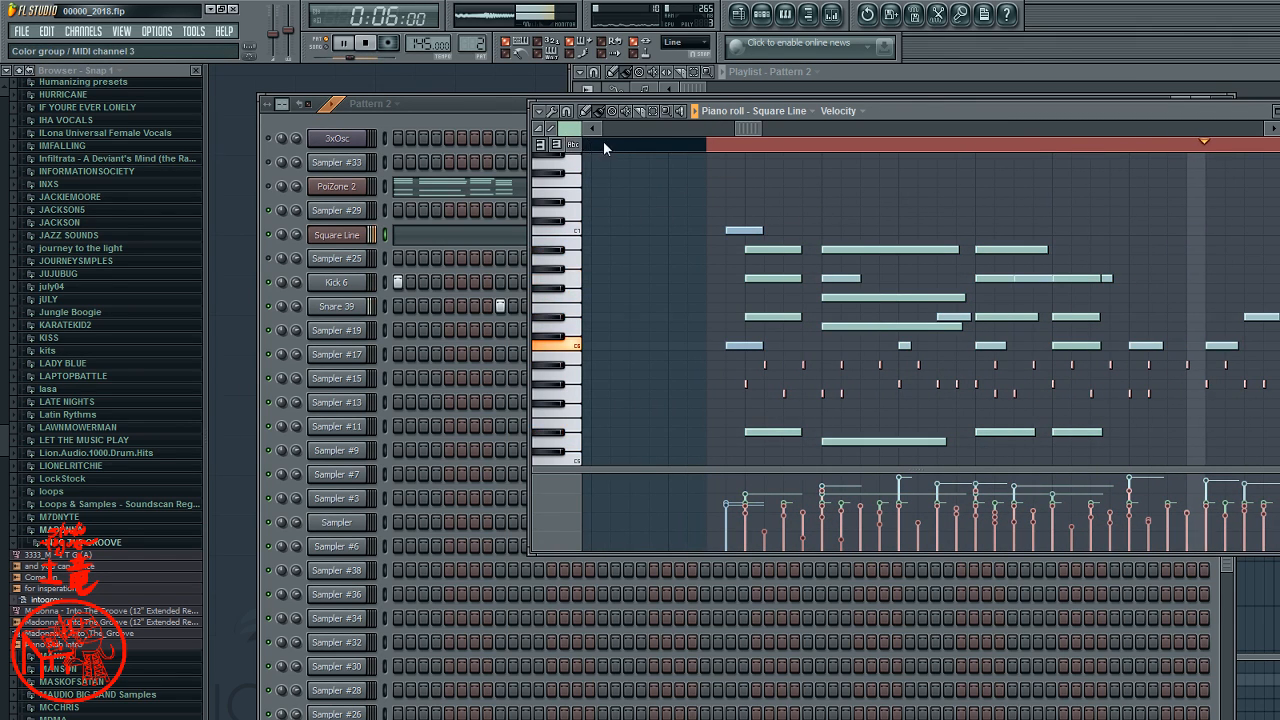
right_click(745, 229)
right_click(752, 248)
right_click(768, 316)
right_click(770, 278)
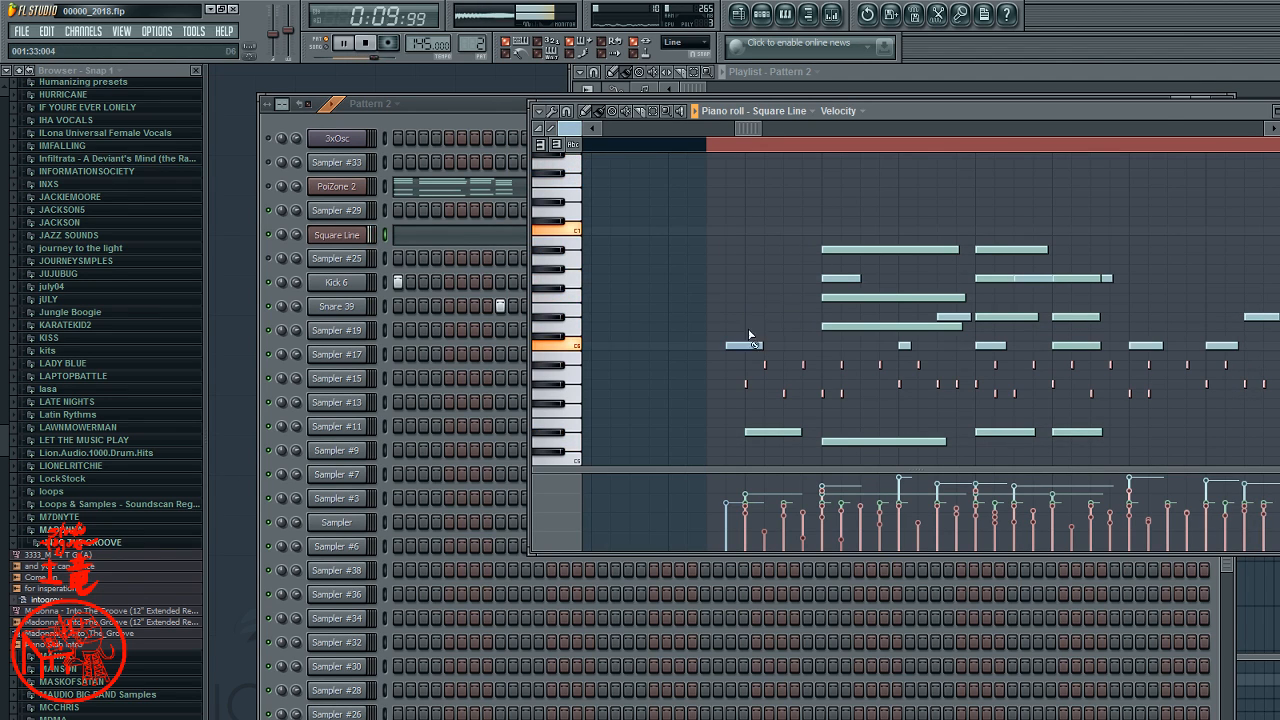
right_click(850, 297)
right_click(1000, 316)
right_click(1070, 316)
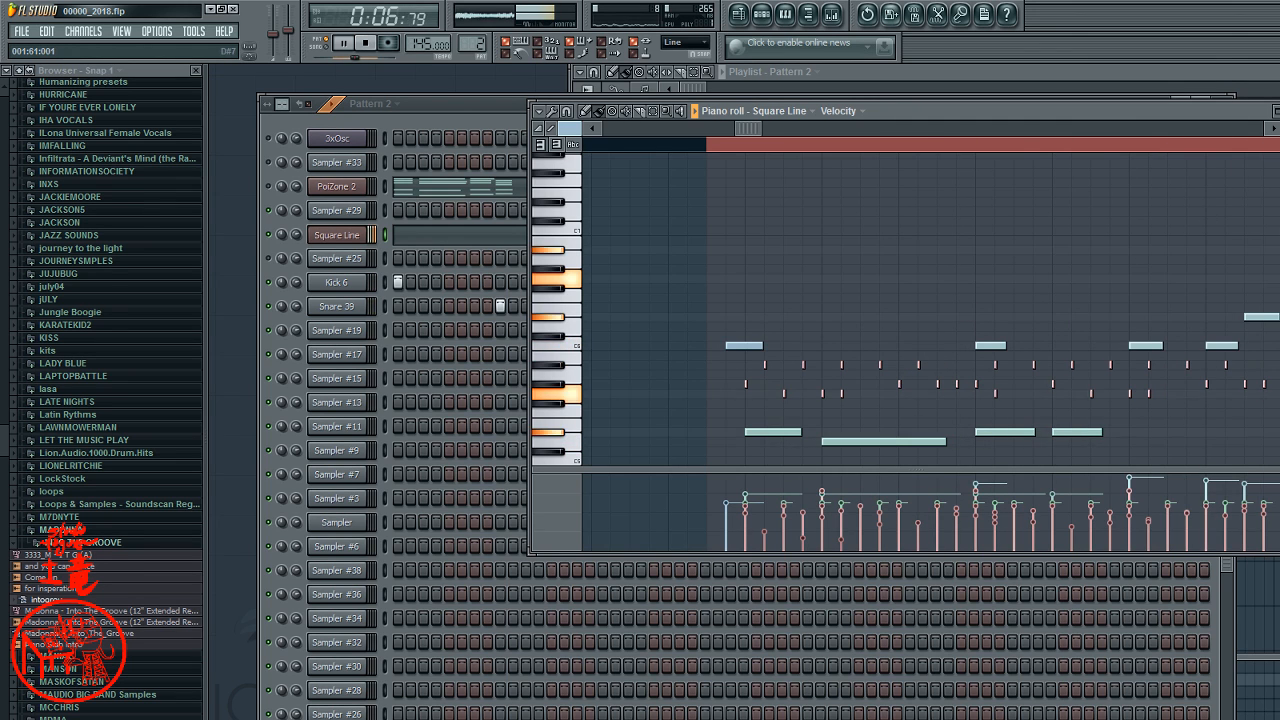
- Delete the early C6 notes and the rows of short notes just below them in bar 1
scroll(930, 310, "down", 8)
scroll(900, 300, "up", 3)
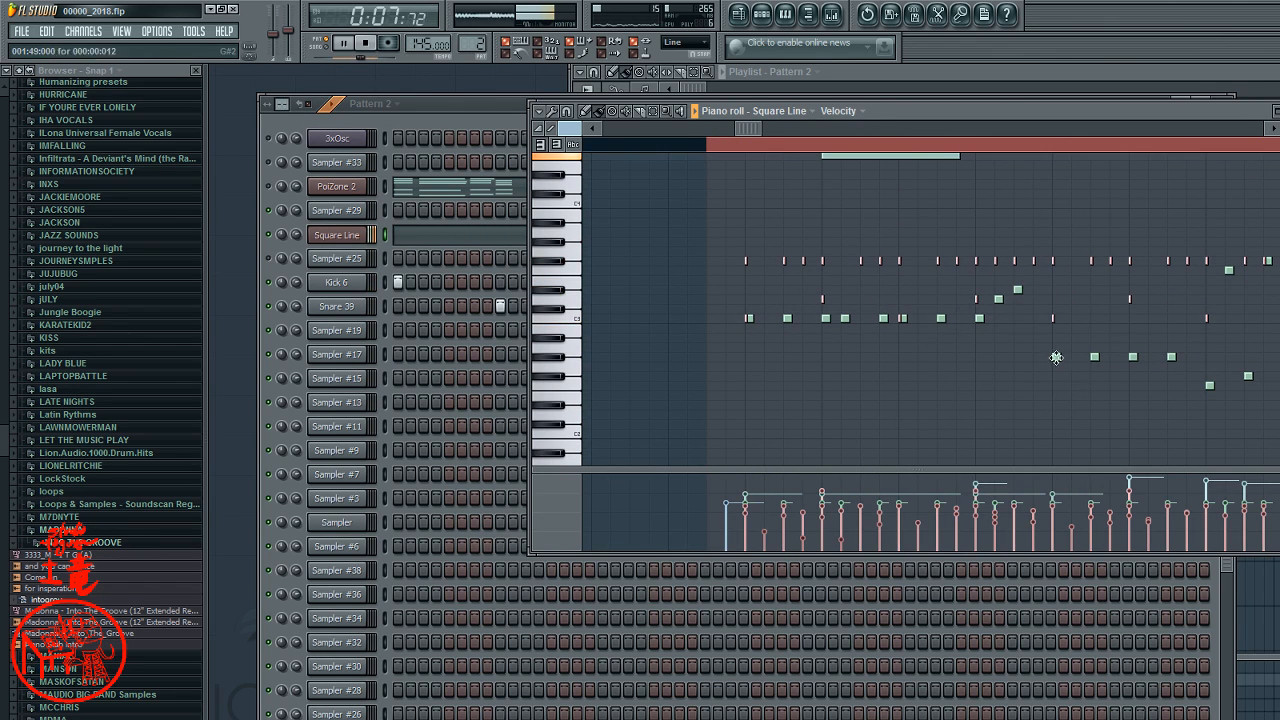
scroll(986, 257, "up", 5)
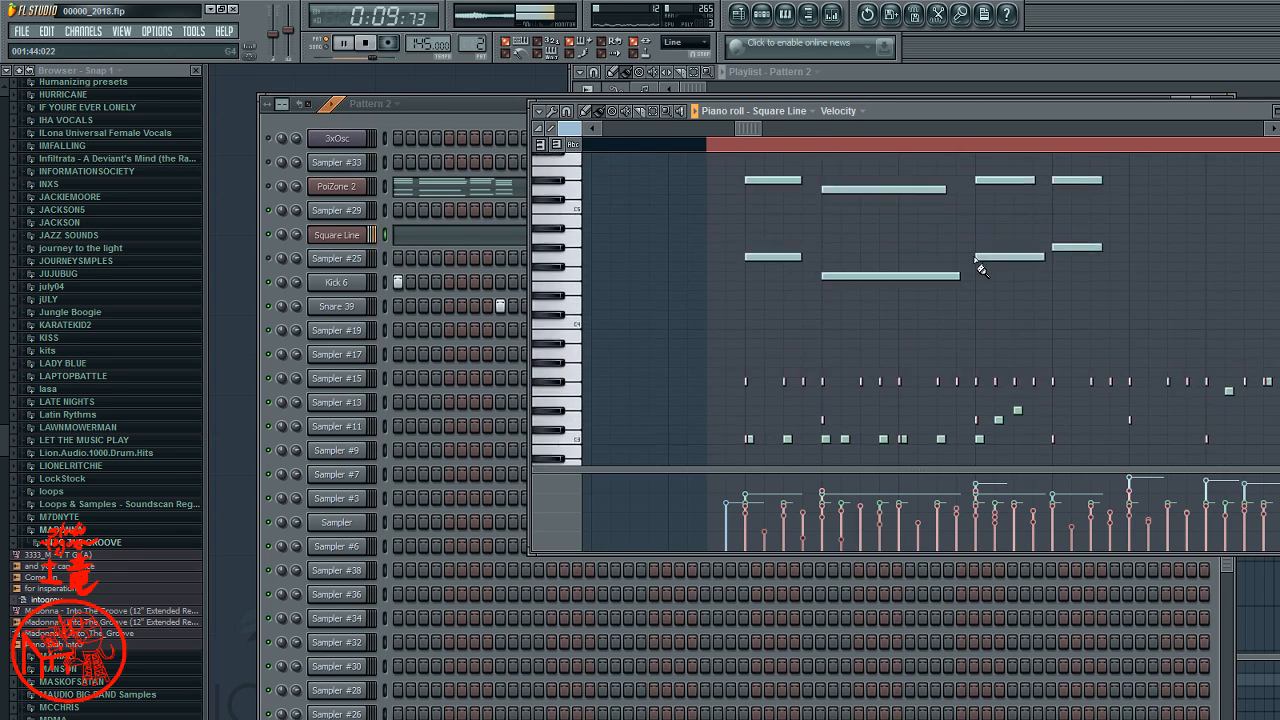
right_click(748, 261)
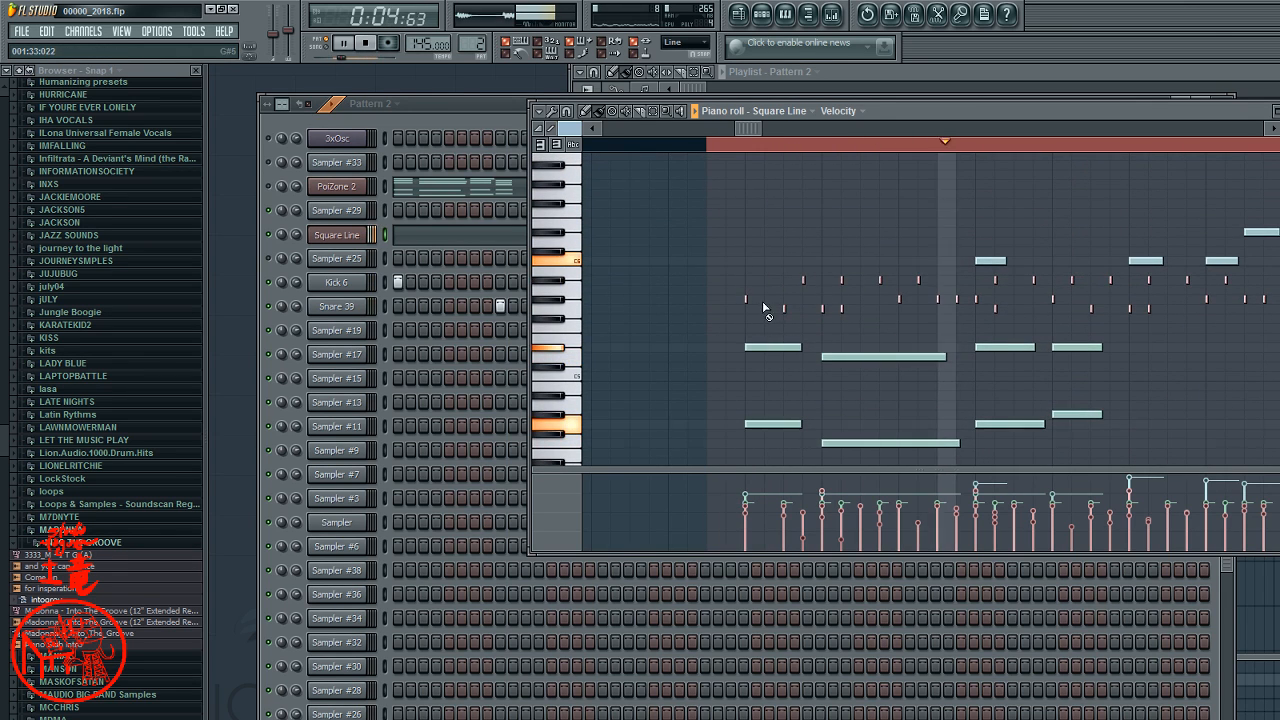
right_click(992, 261)
right_click(880, 280)
right_click(841, 309)
right_click(822, 309)
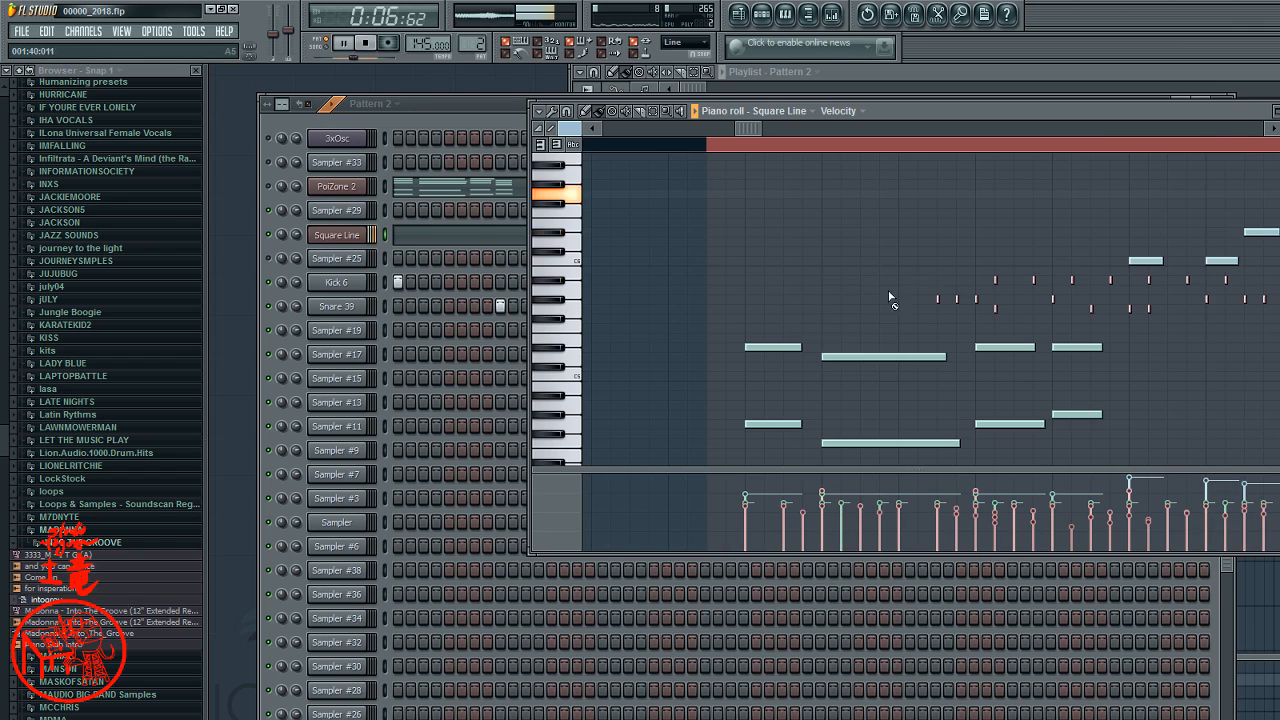
right_click(899, 299)
right_click(957, 299)
right_click(995, 308)
right_click(995, 279)
left_click(957, 207)
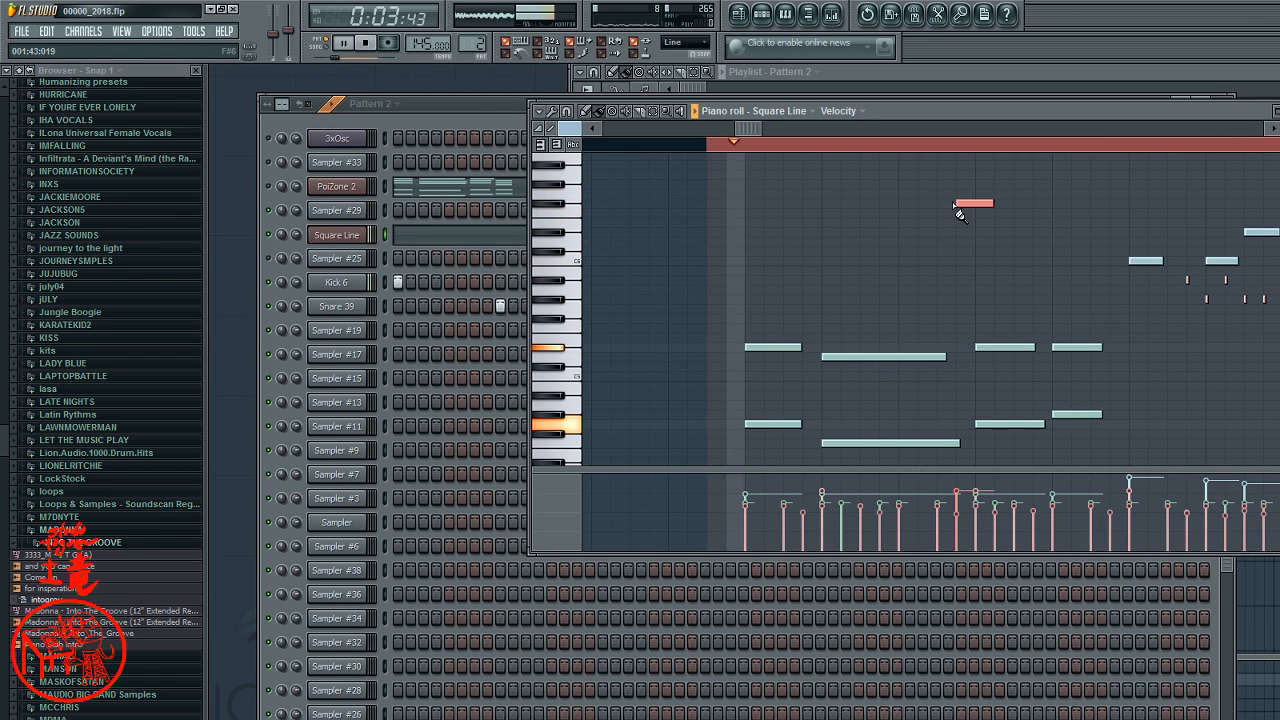
right_click(961, 204)
left_click(725, 206)
right_click(741, 203)
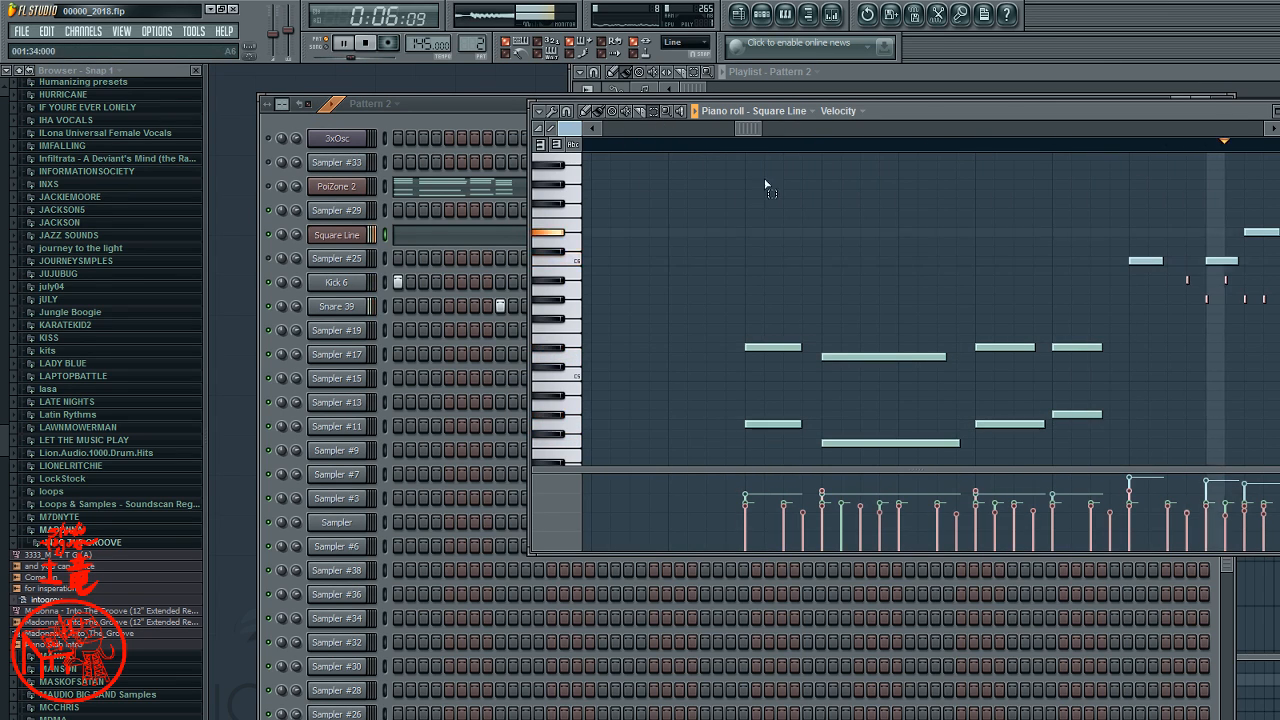
- Select and delete the two rows of long notes between C4 and C6 in bar 1
scroll(966, 215, "down", 3)
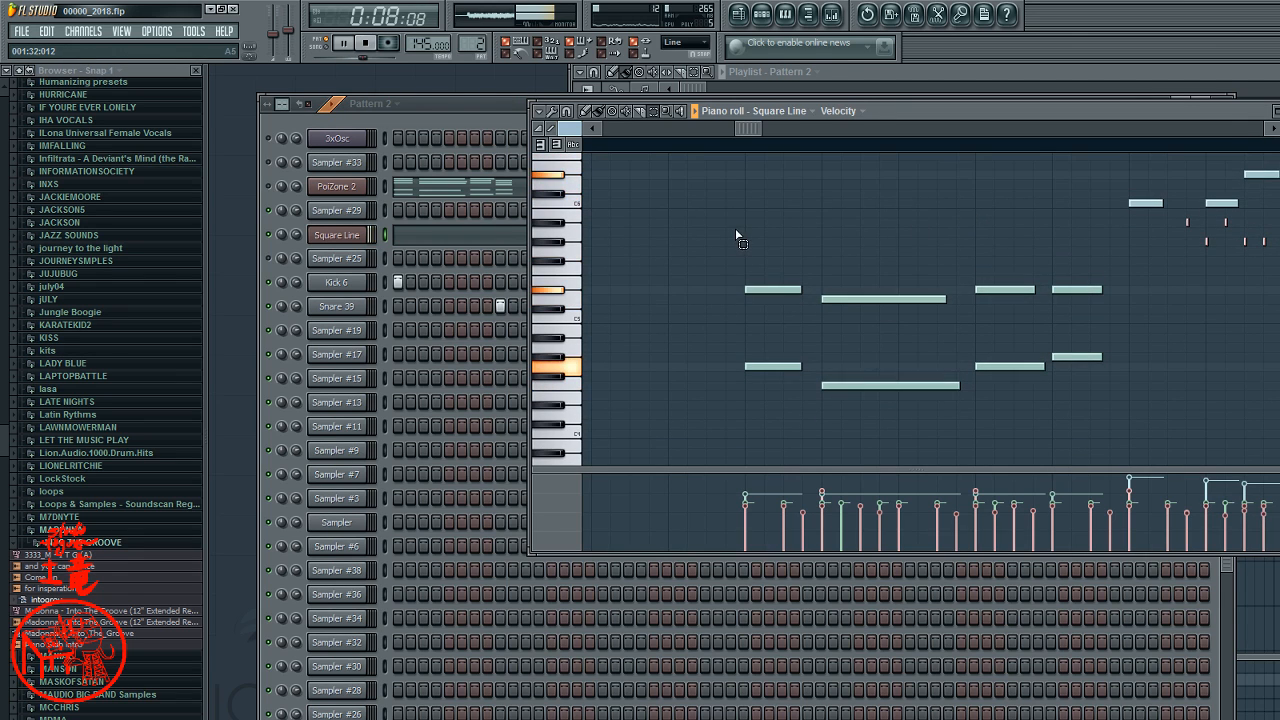
left_click_drag(736, 228, 1137, 400)
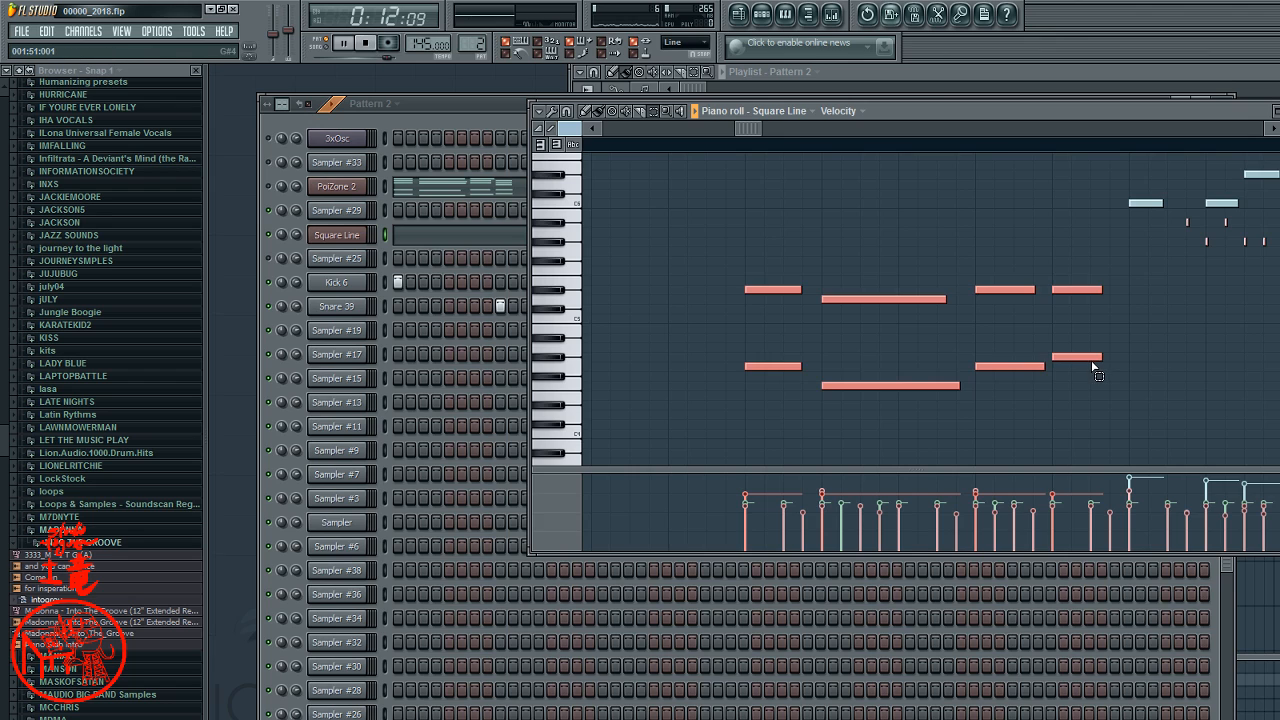
key("Delete")
- Delete the row of very short notes running above the bass notes, between C3 and C4 in bar 1
scroll(1053, 233, "up", 4)
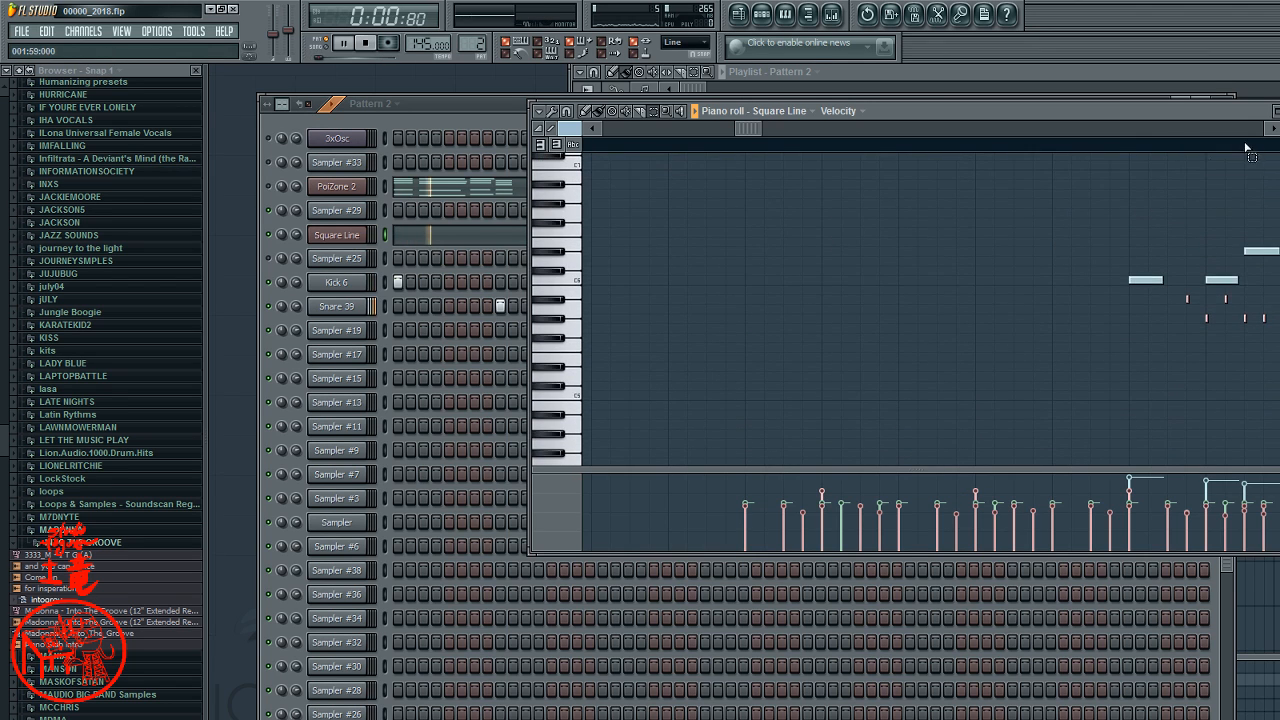
scroll(1154, 215, "down", 7)
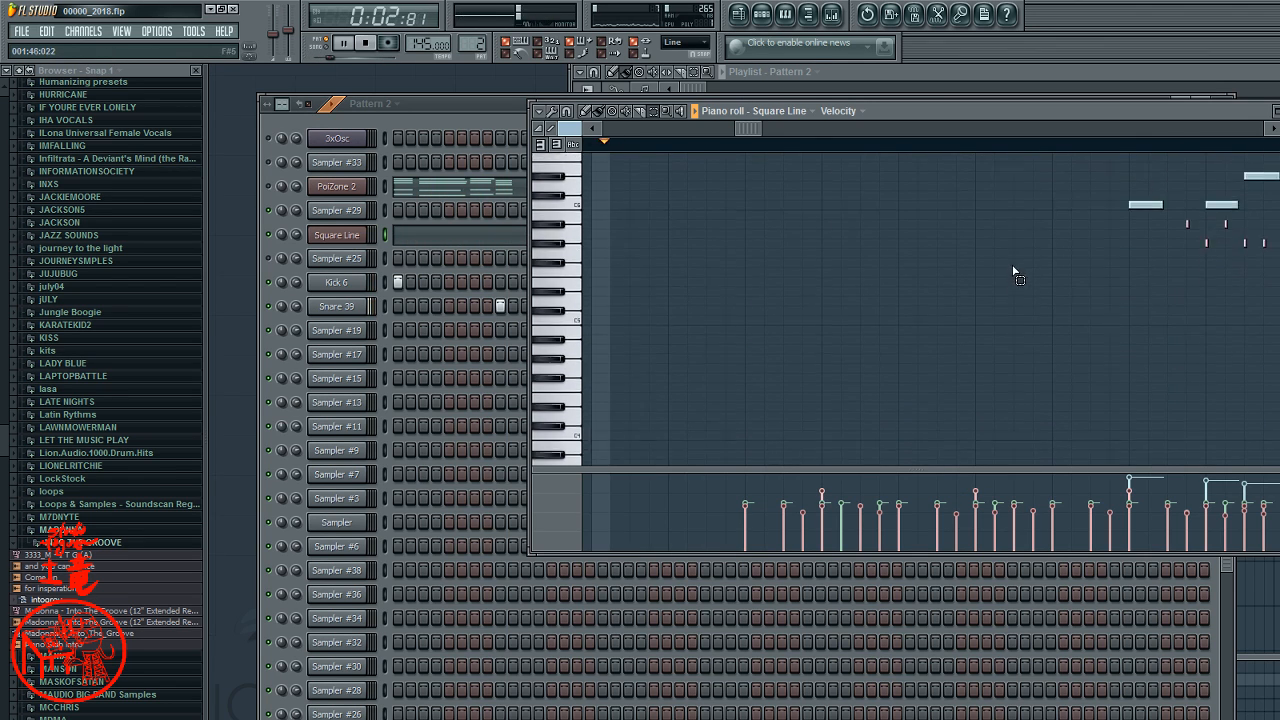
left_click_drag(733, 297, 903, 362)
key("Delete")
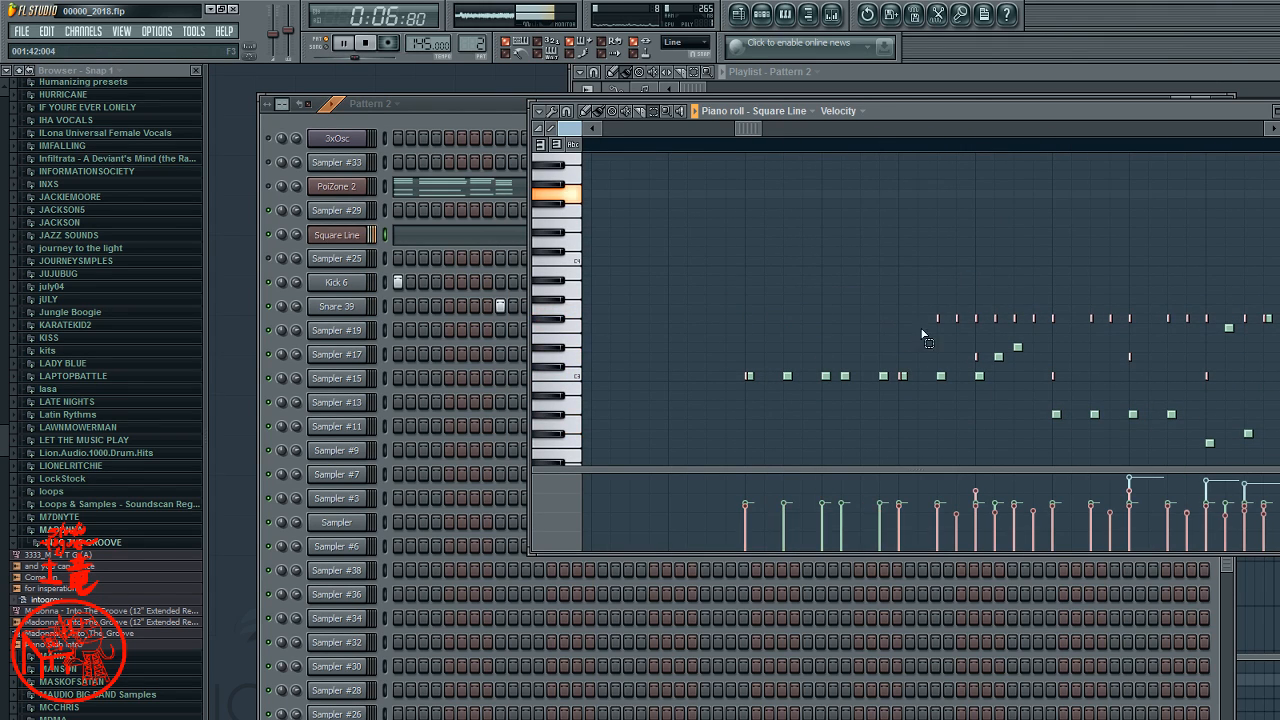
left_click_drag(914, 287, 1212, 322)
key("Delete")
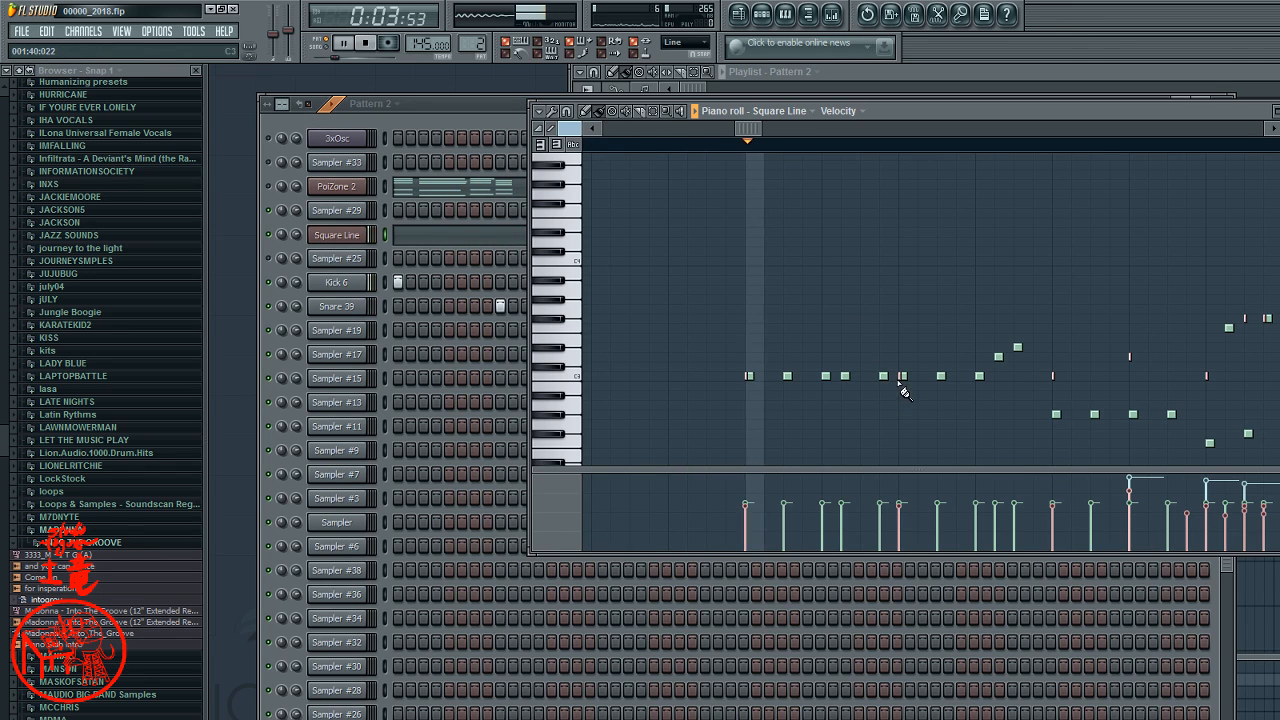
- Remove the very short notes that overlap or sit among the bass notes around C3 in bar 1
right_click(900, 379)
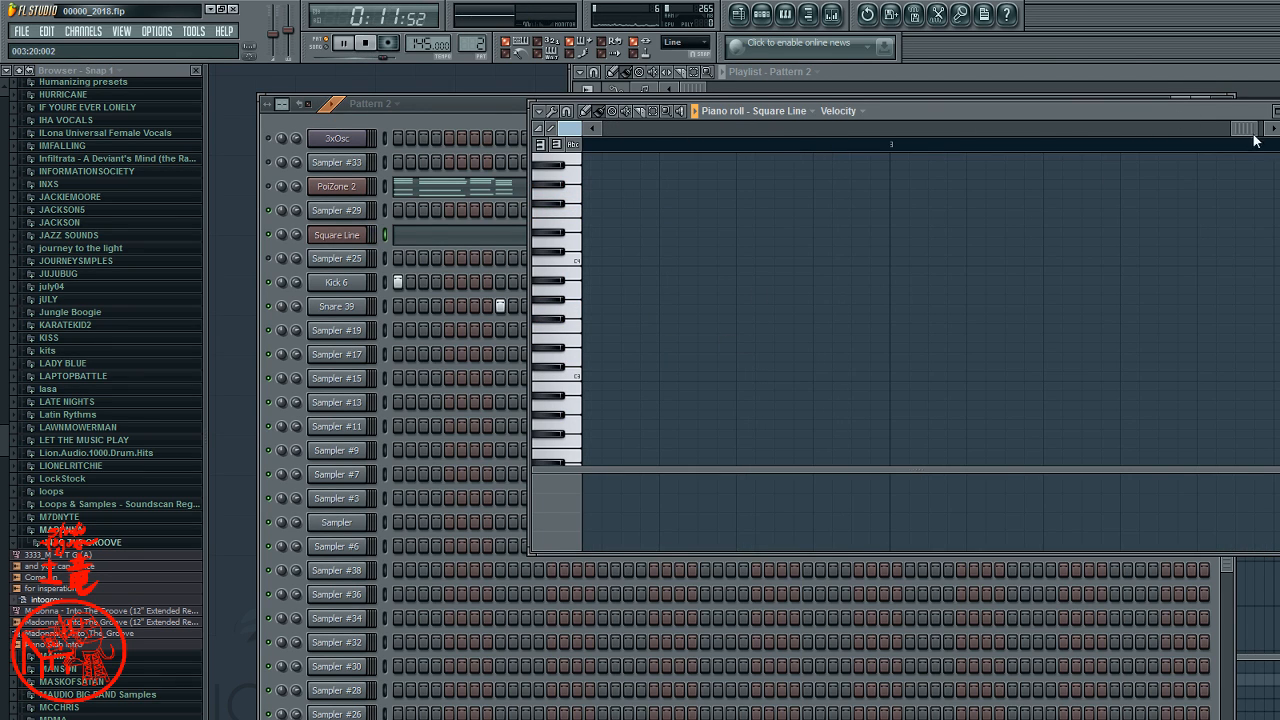
left_click_drag(1254, 136, 757, 209)
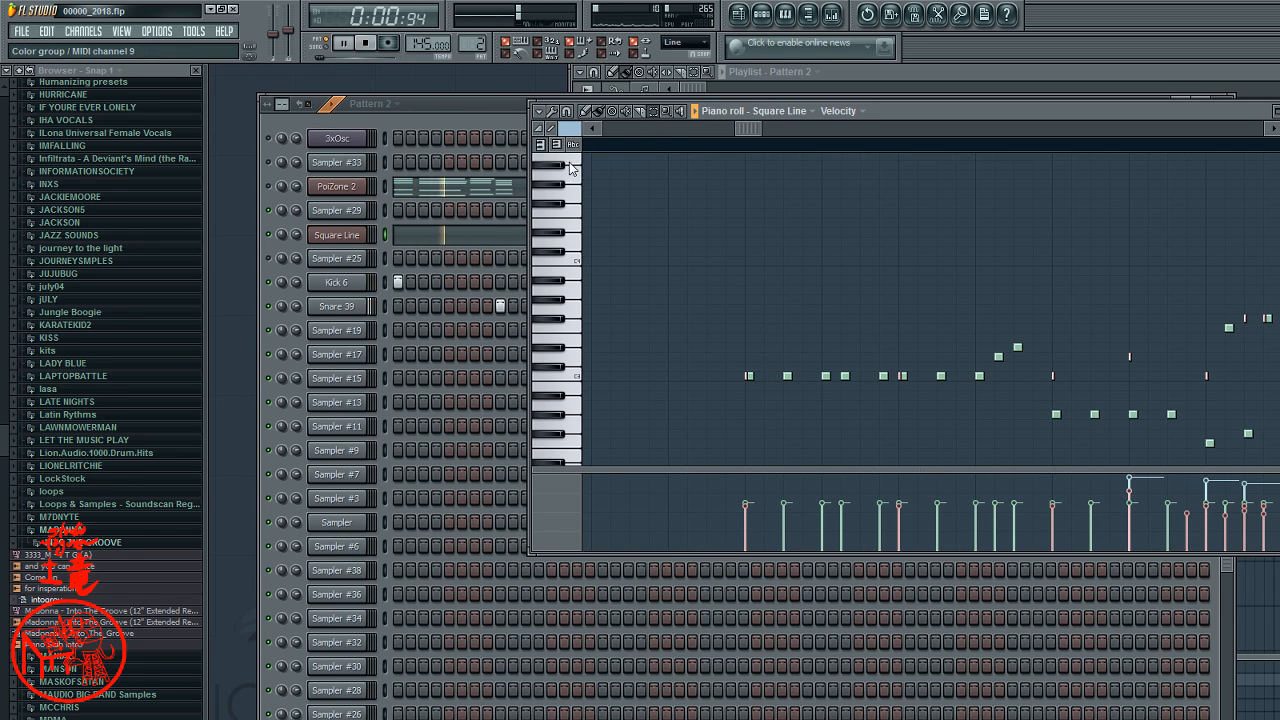
left_click_drag(672, 218, 1114, 466)
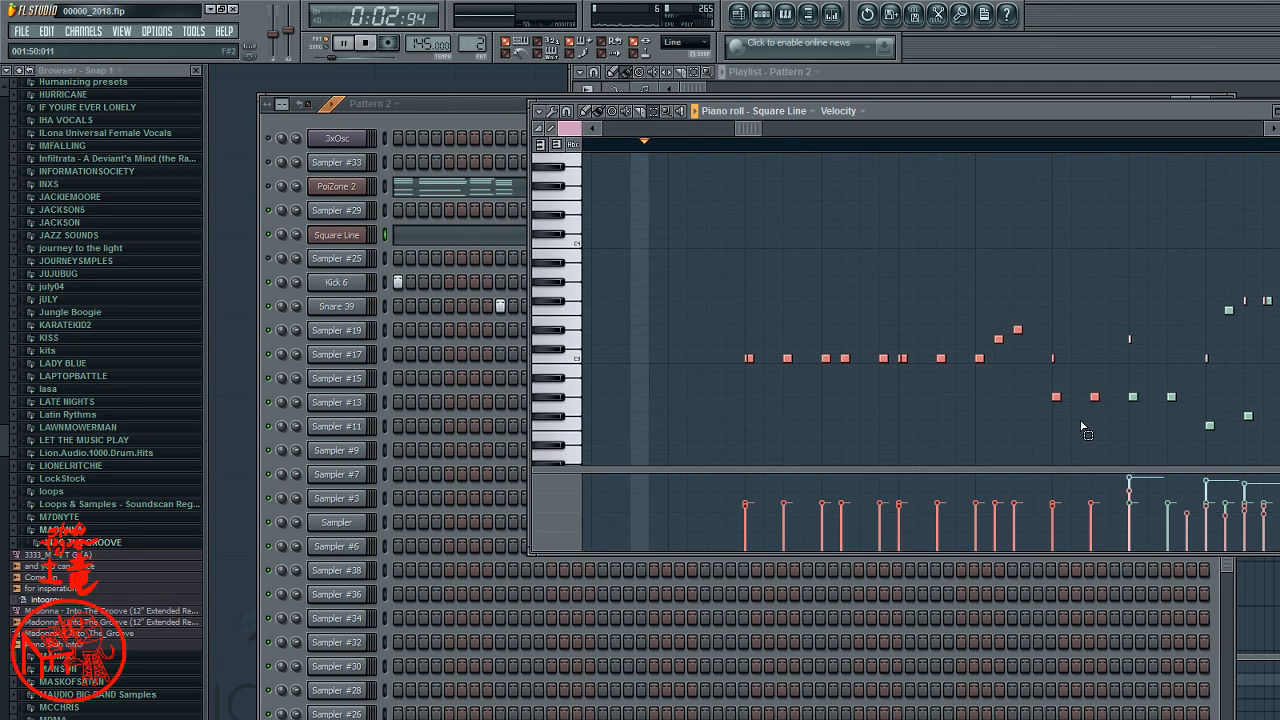
left_click(743, 271)
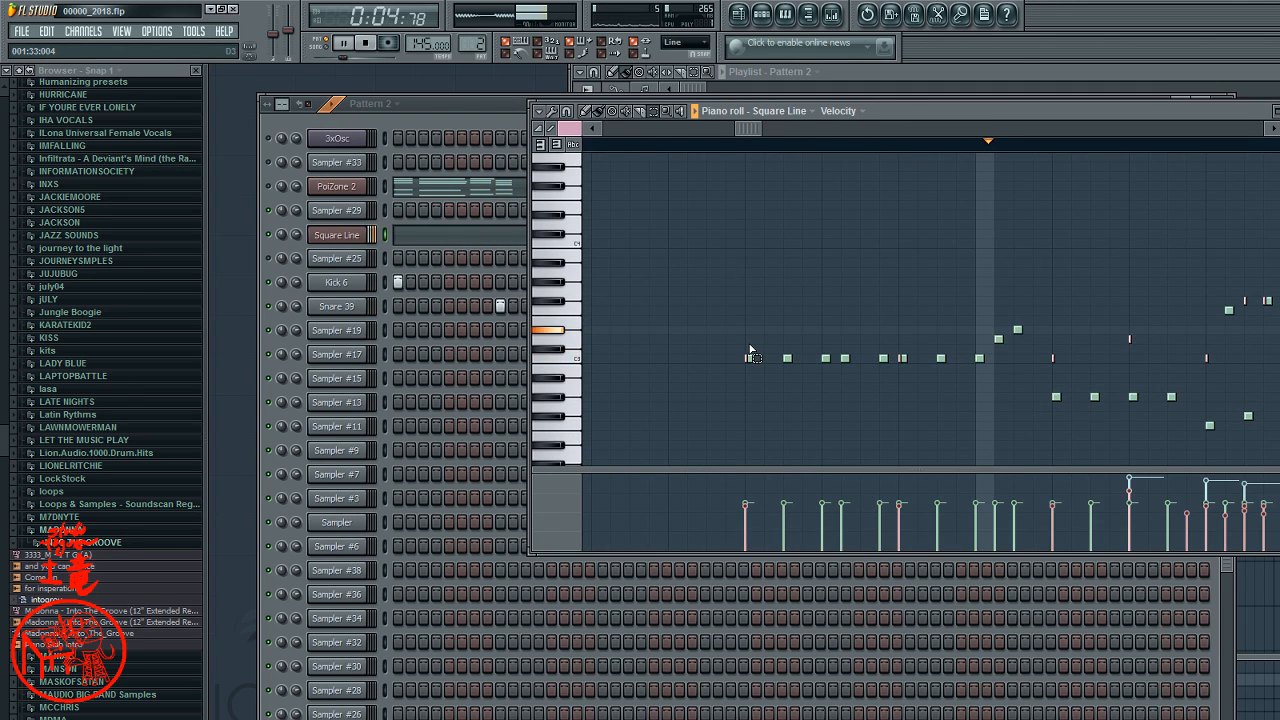
left_click(750, 357)
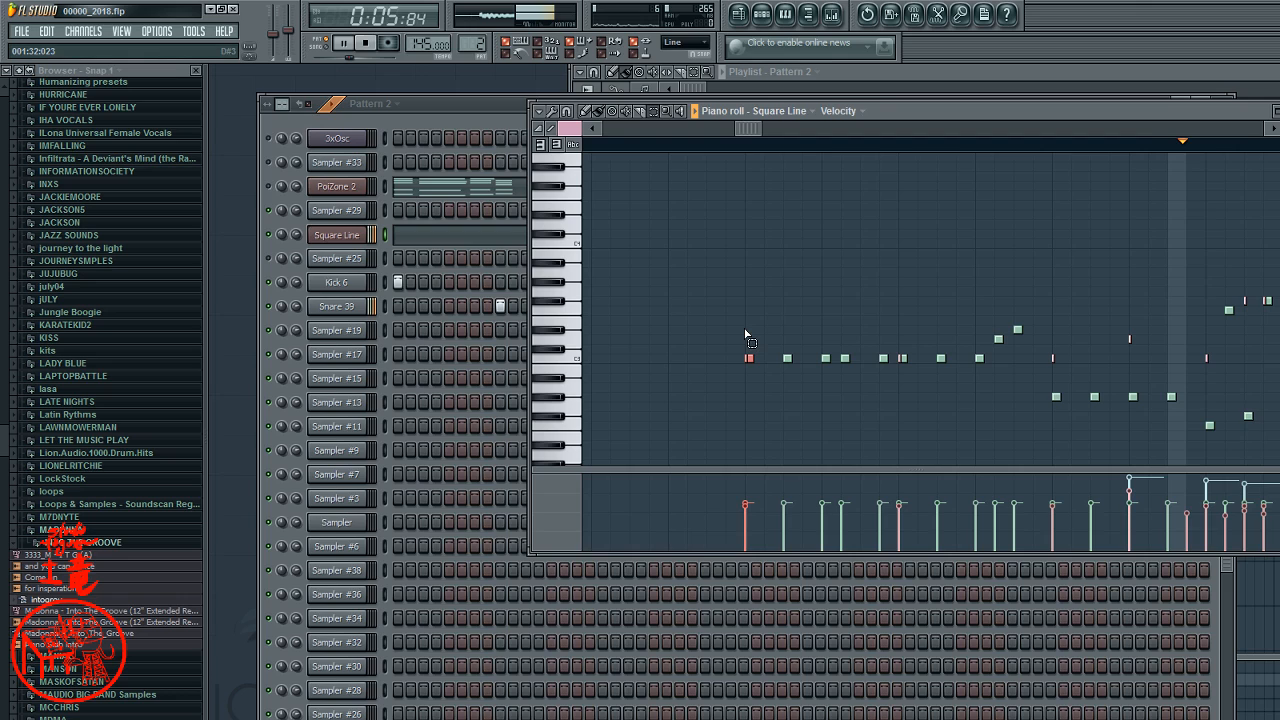
left_click(745, 334)
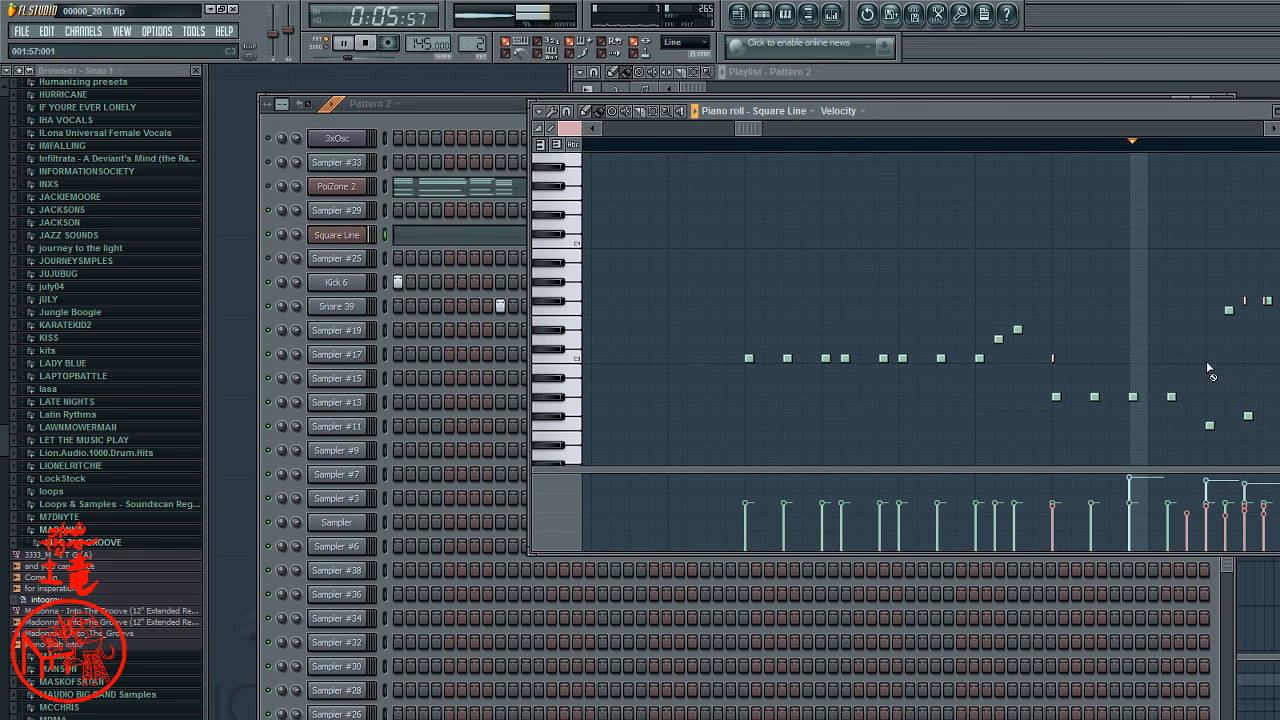
right_click(1052, 360)
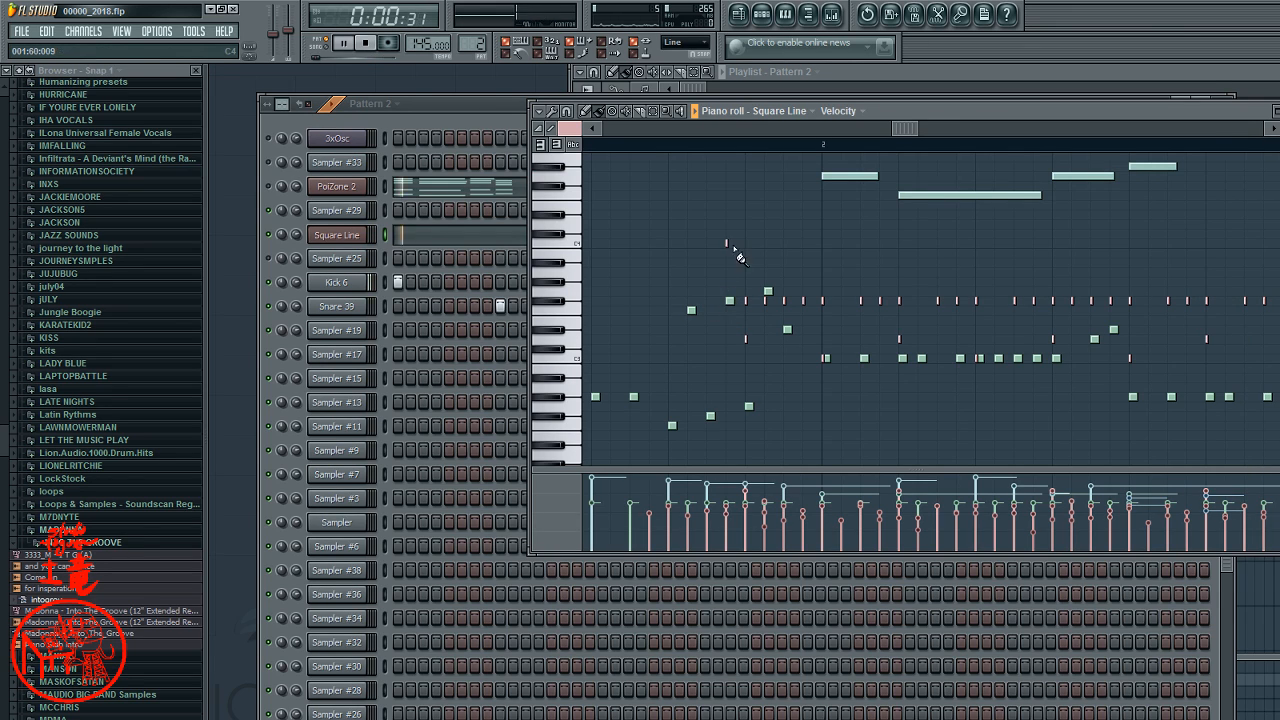
- Delete the long notes above C4 in bar 2, keeping the bass notes below
left_click(729, 300)
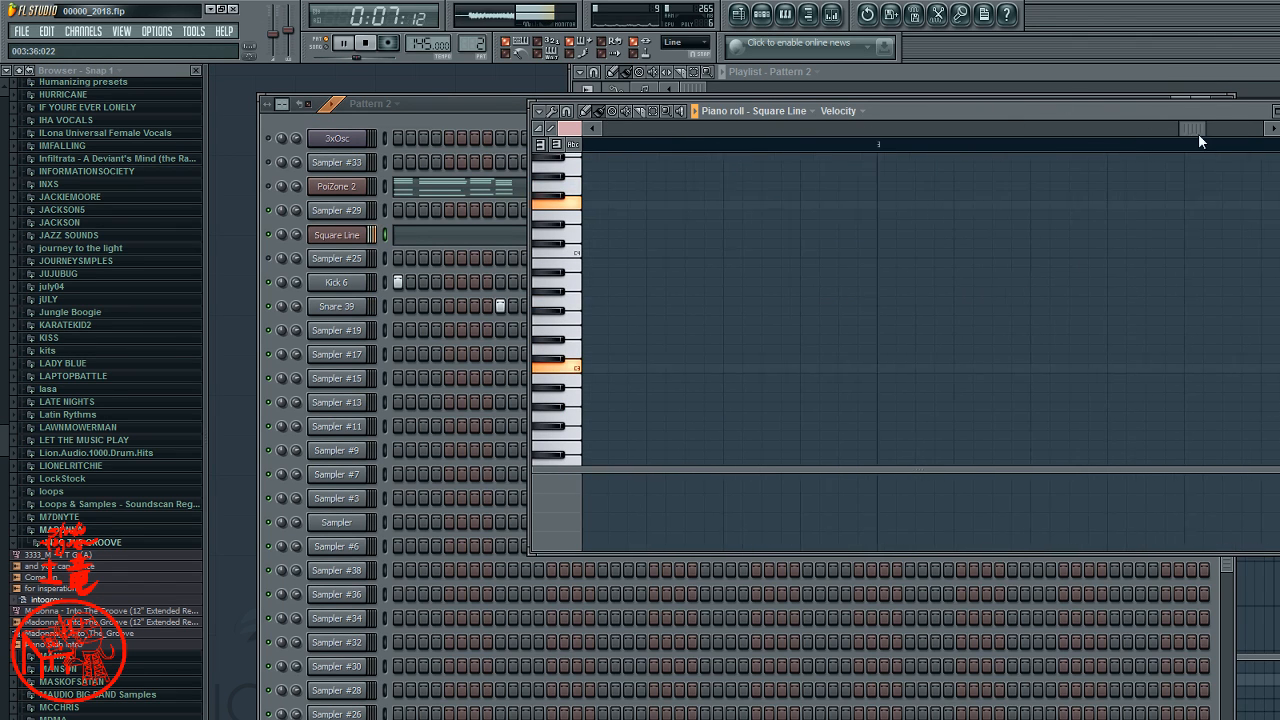
right_click(780, 186)
right_click(872, 205)
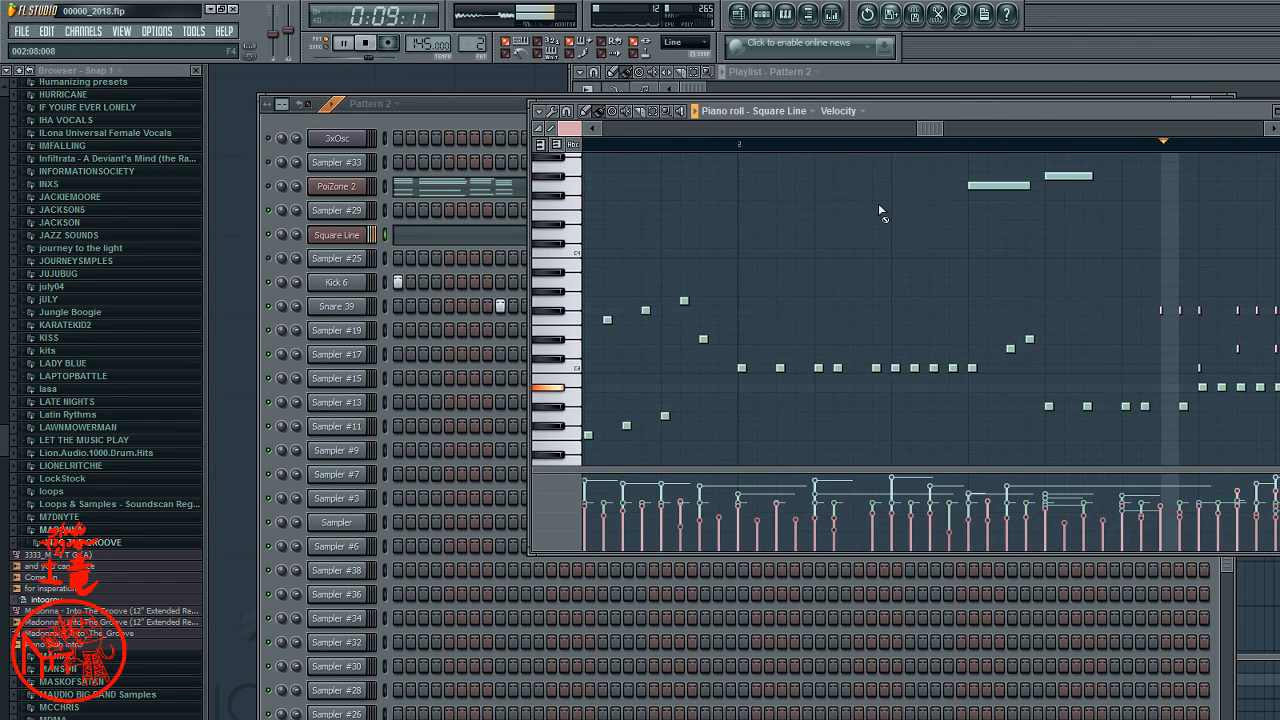
right_click(998, 186)
right_click(1068, 177)
- Remove the remaining very short notes around the last bass notes of bar 2 and stop playback
left_click(1273, 129)
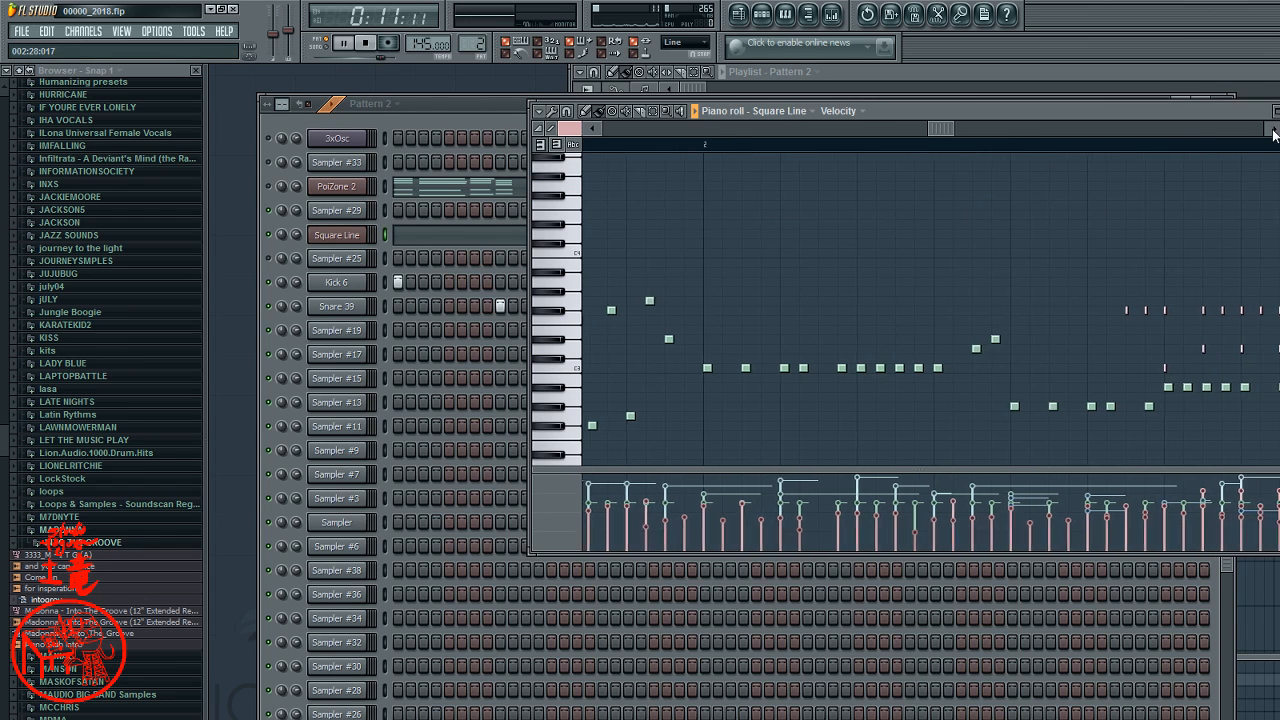
right_click(834, 312)
right_click(816, 311)
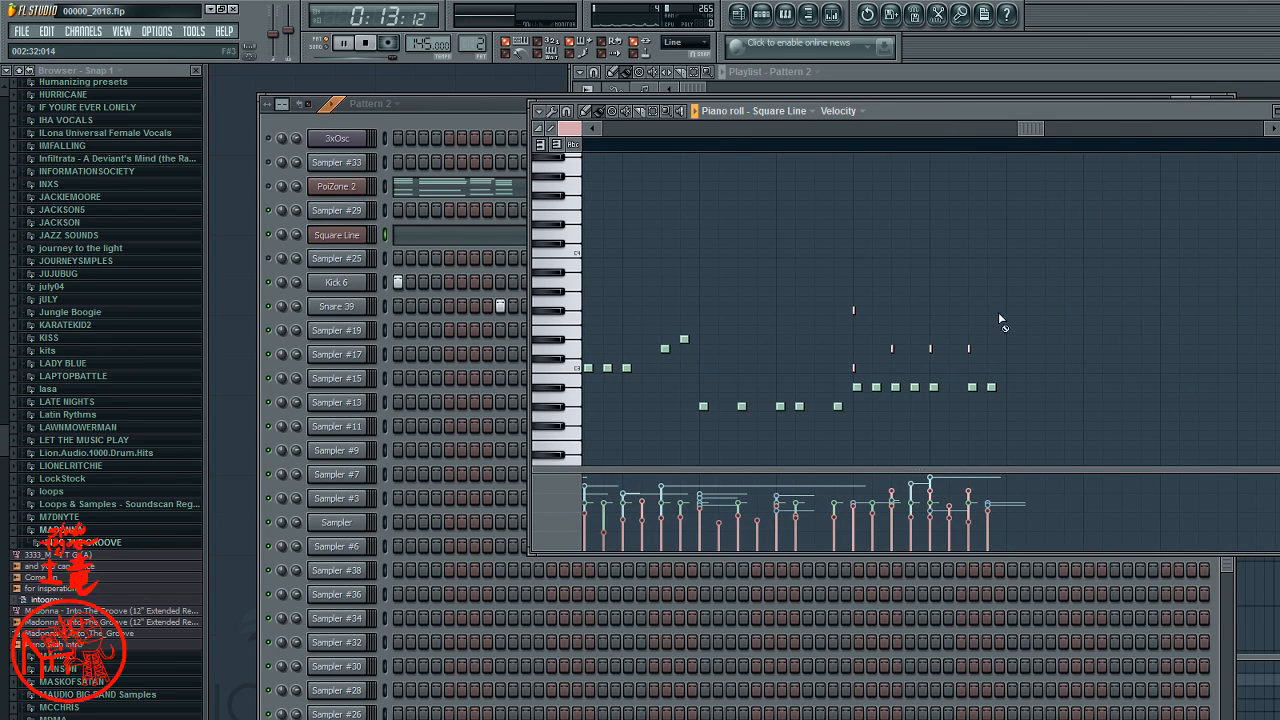
right_click(853, 310)
right_click(853, 367)
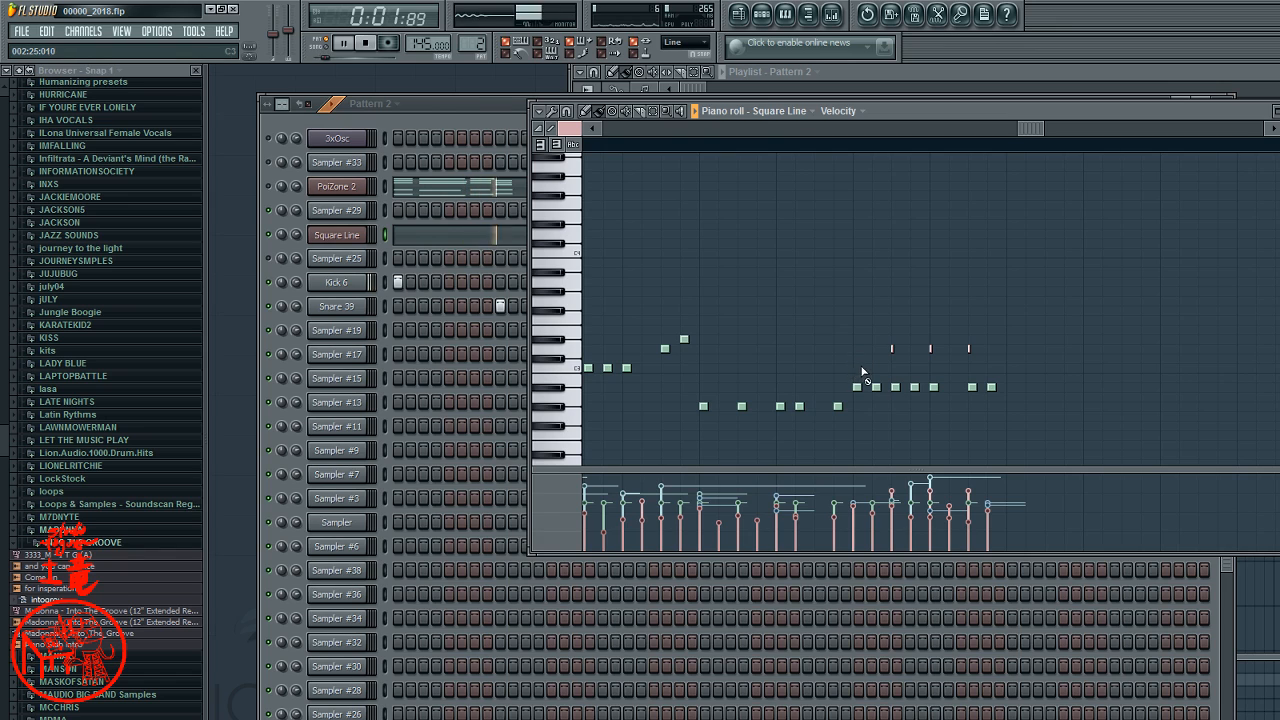
left_click_drag(1031, 129, 1001, 174)
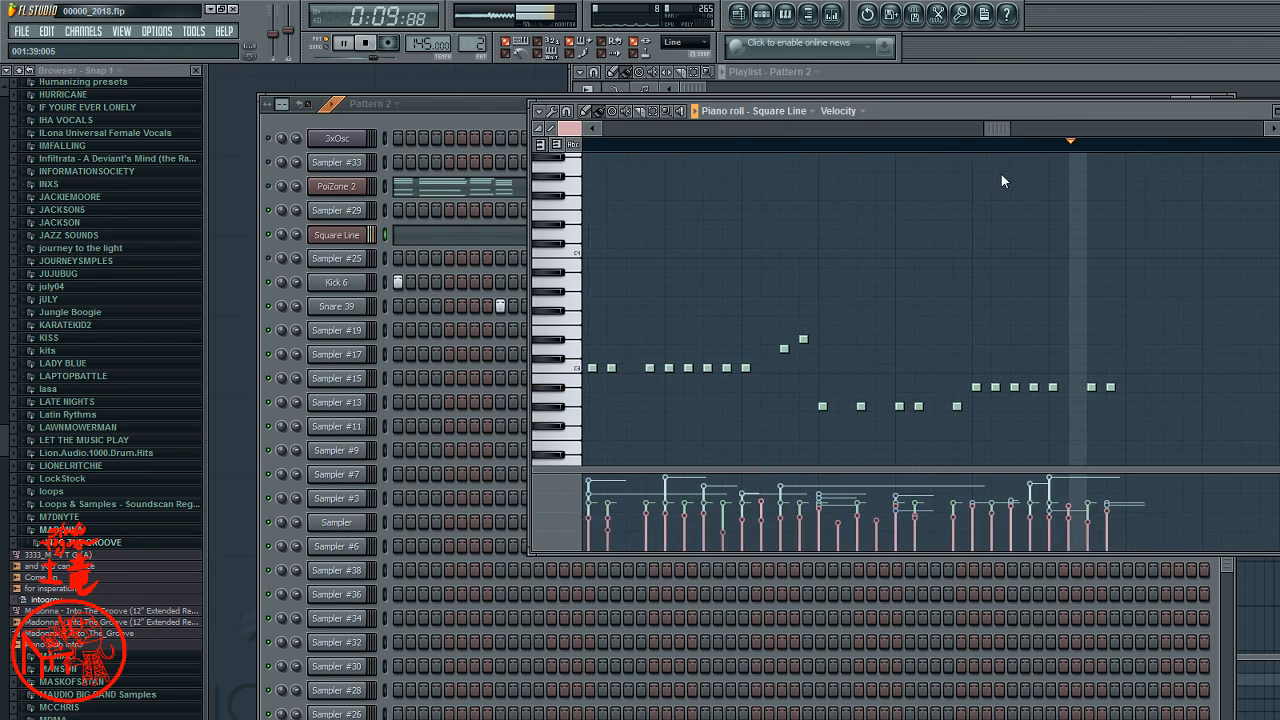
key("space")
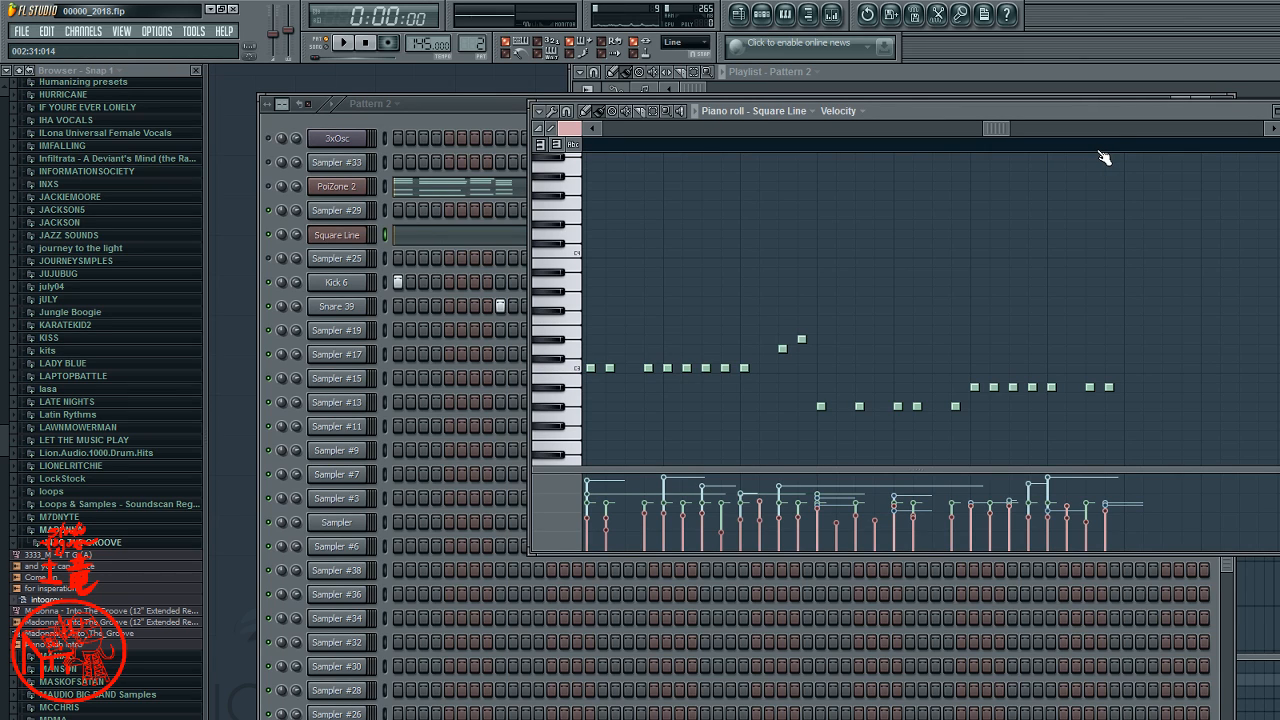
- Delete the long notes just above C5 in bar 2
scroll(930, 309, "down", 4)
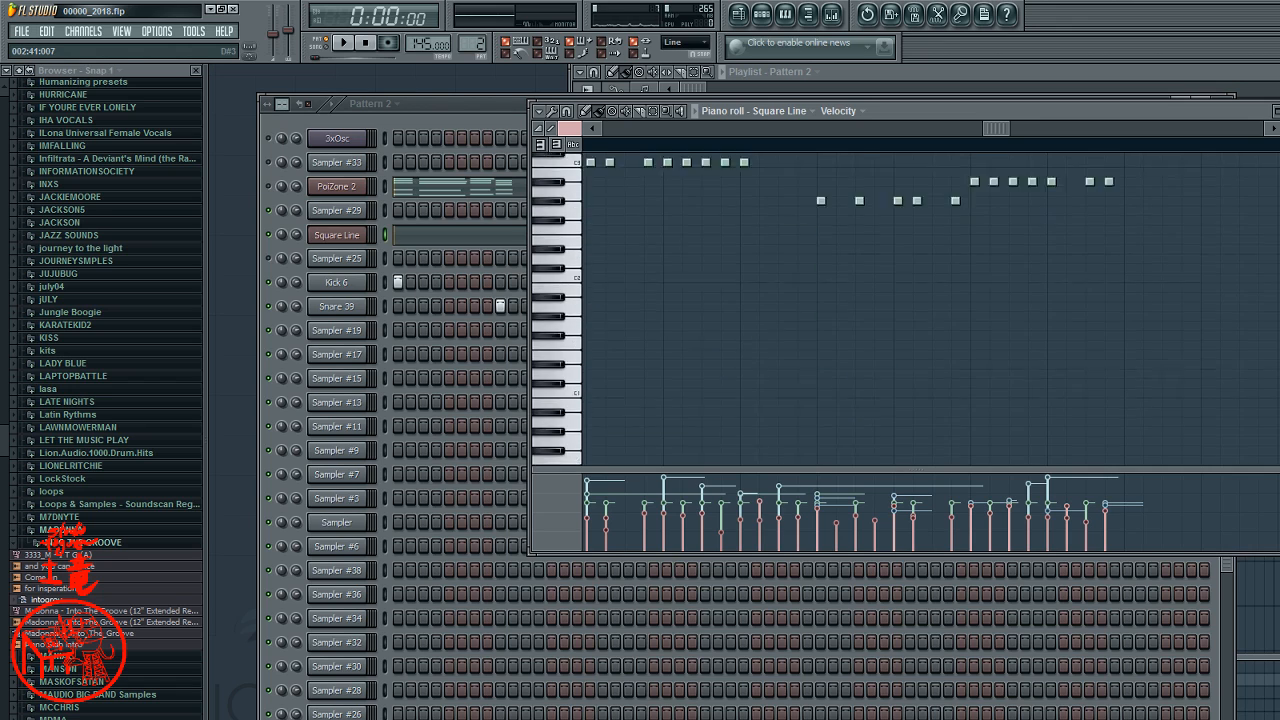
scroll(930, 309, "up", 5)
right_click(656, 179)
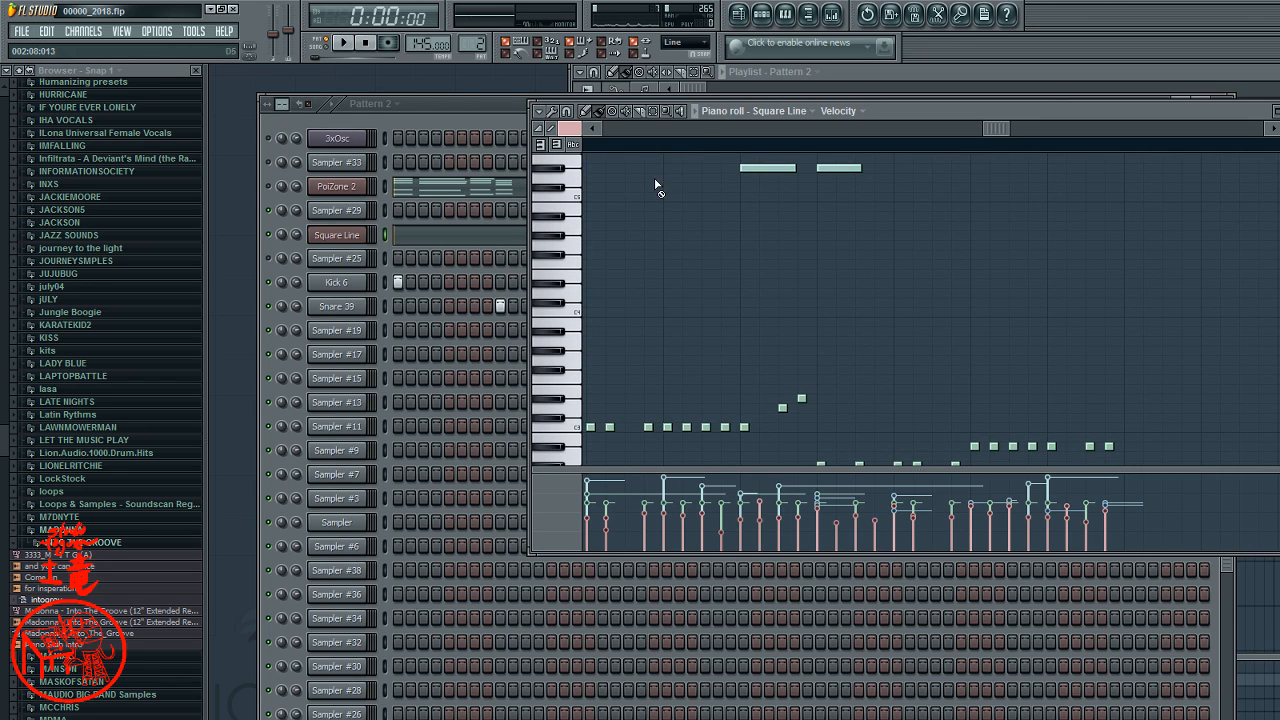
right_click(765, 168)
- Zoom out to the whole pasted section and examine the notes left in the octaves above the bass line
left_click_drag(991, 128, 1137, 190)
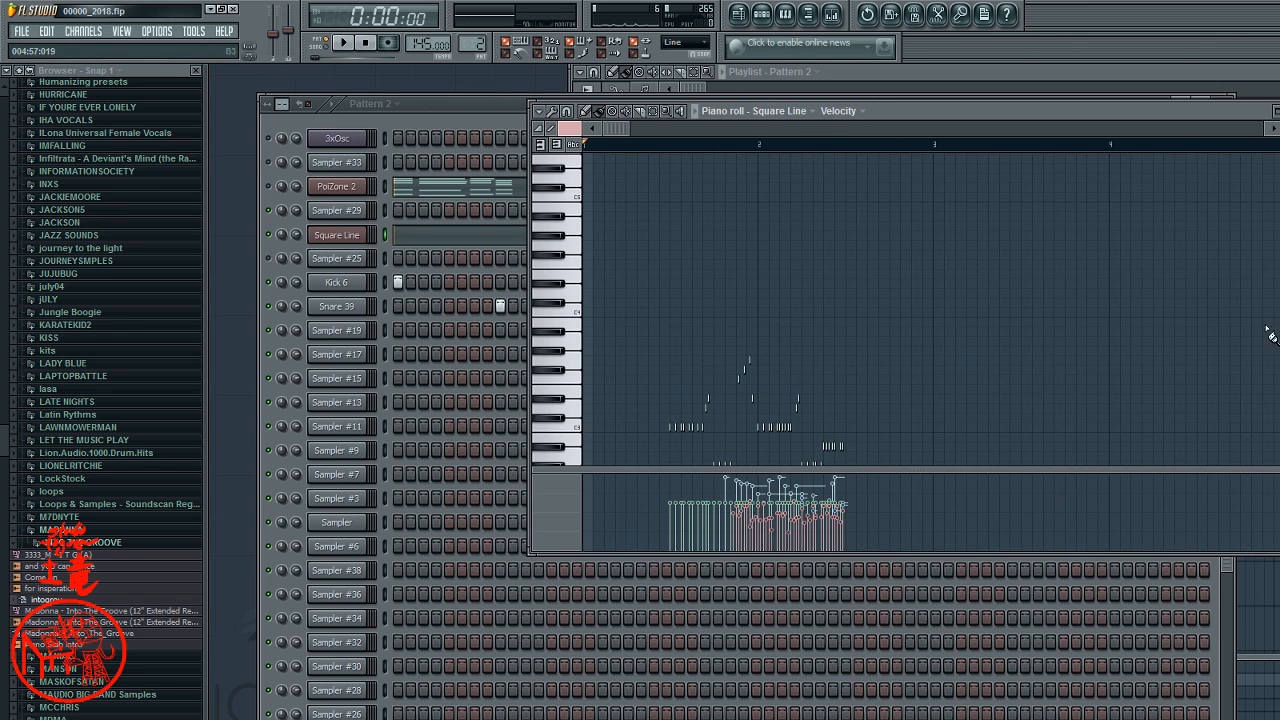
scroll(760, 310, "up", 8)
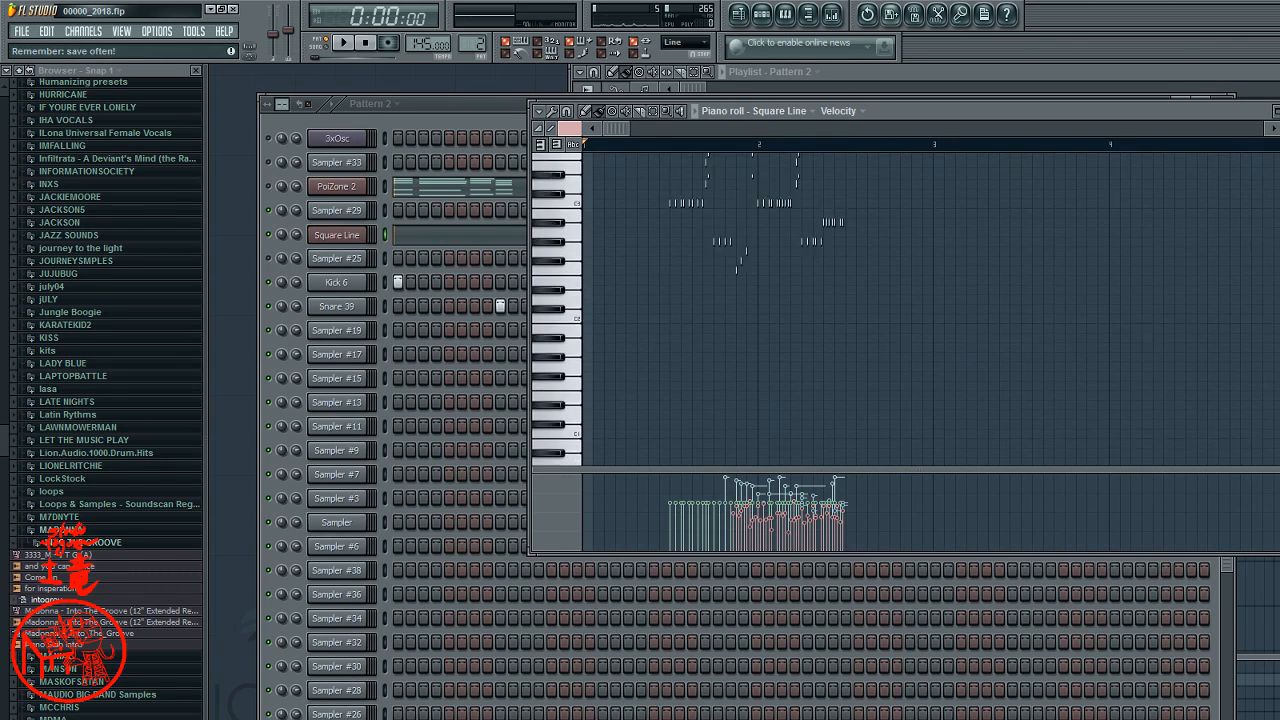
scroll(1140, 280, "up", 3)
scroll(1140, 280, "down", 3)
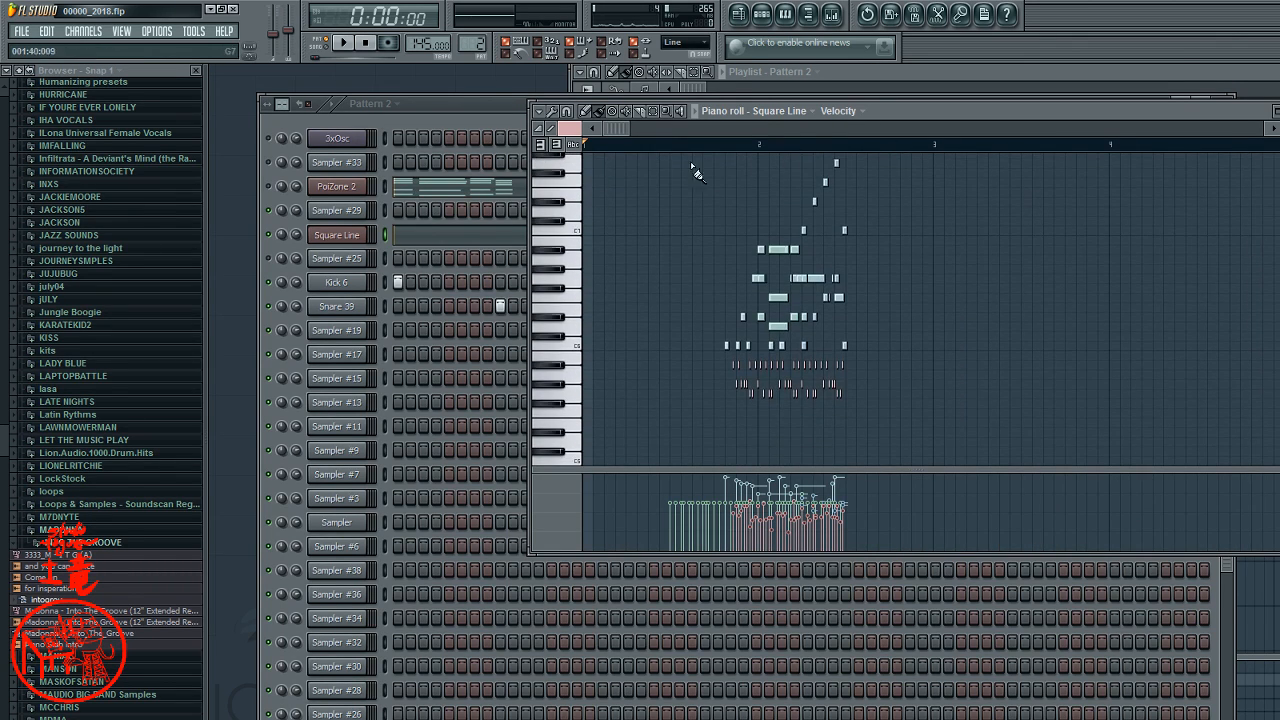
- Delete all the remaining notes in the octaves above the bass line on Square Line
left_click_drag(681, 145, 893, 335)
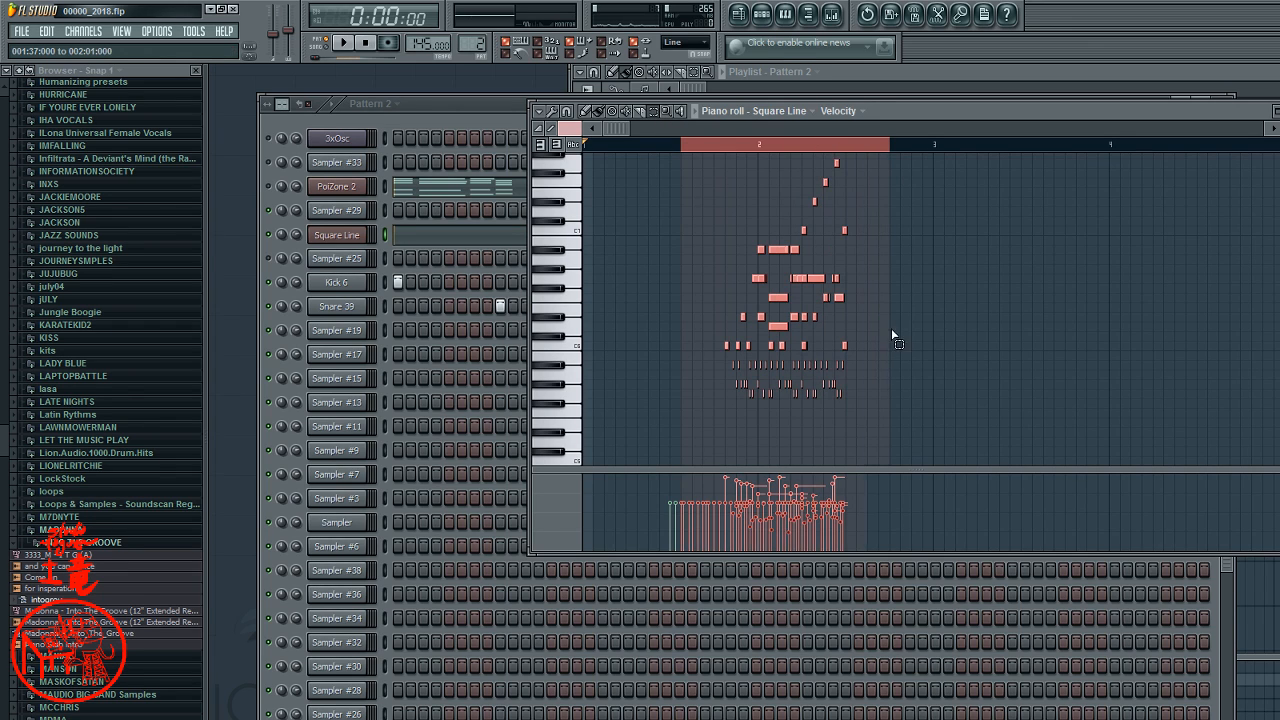
key("space")
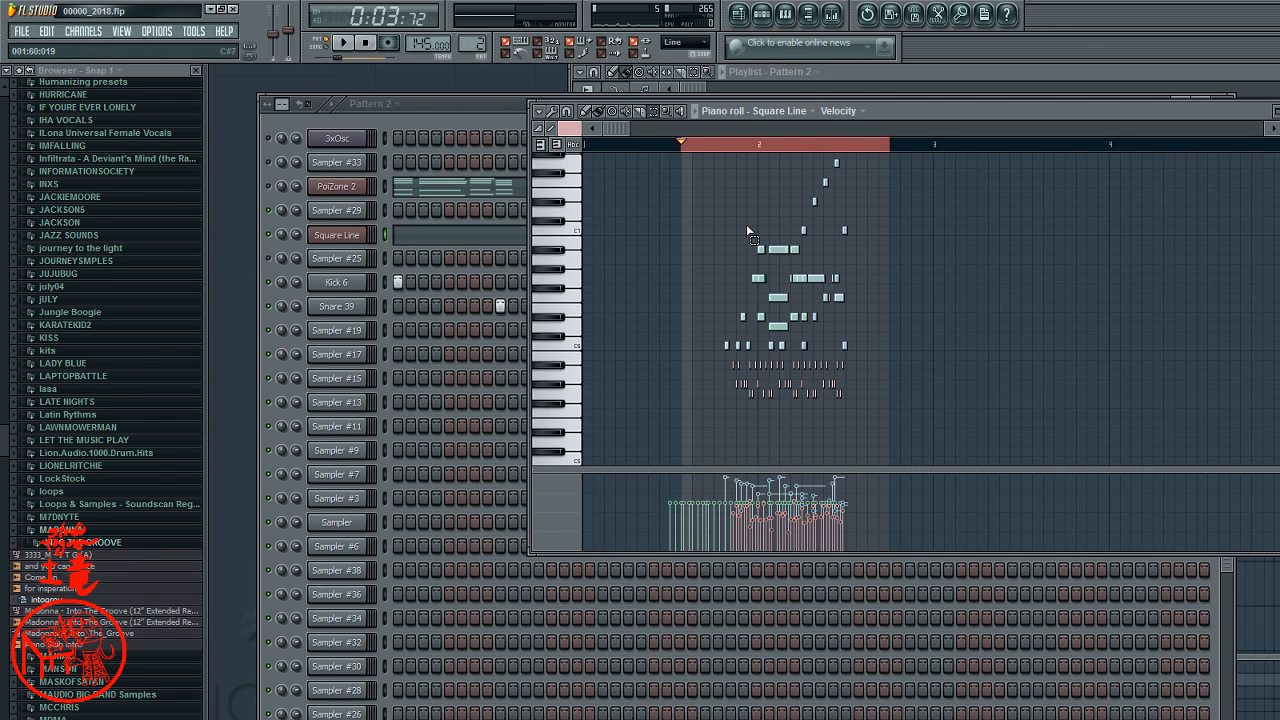
left_click_drag(701, 215, 940, 338)
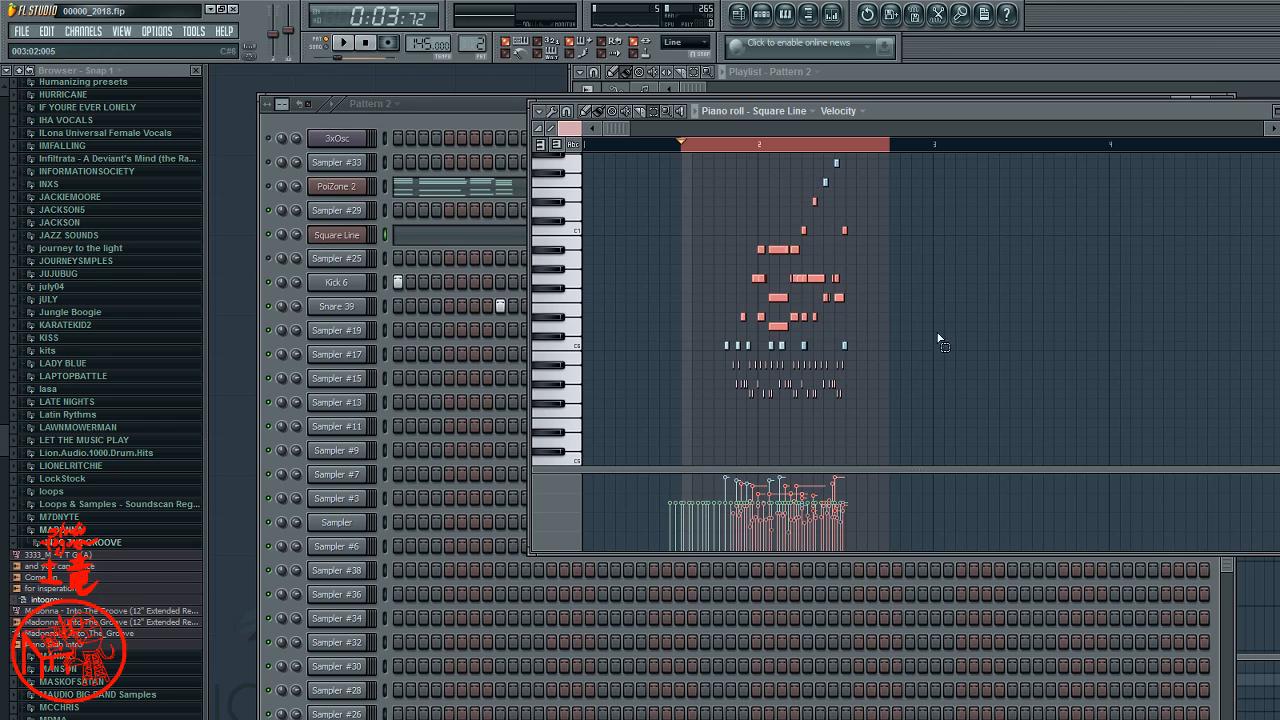
left_click_drag(735, 189, 873, 431)
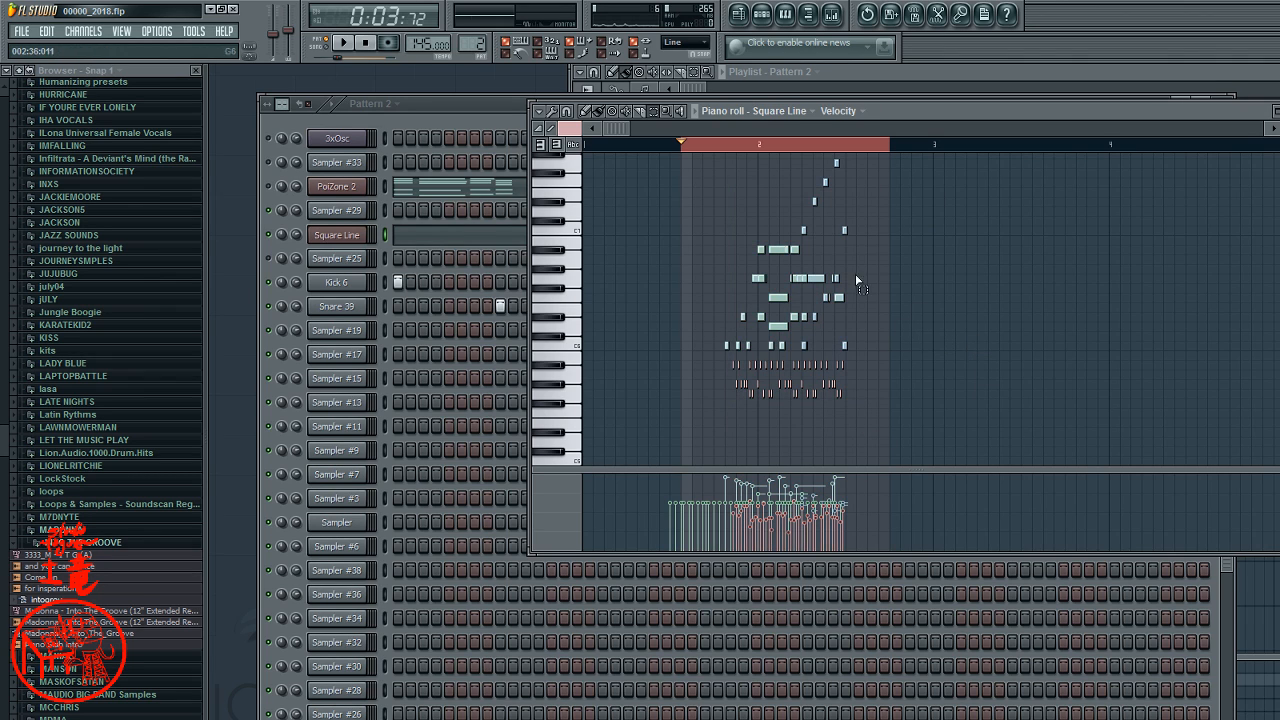
left_click(744, 150)
left_click_drag(705, 160, 886, 428)
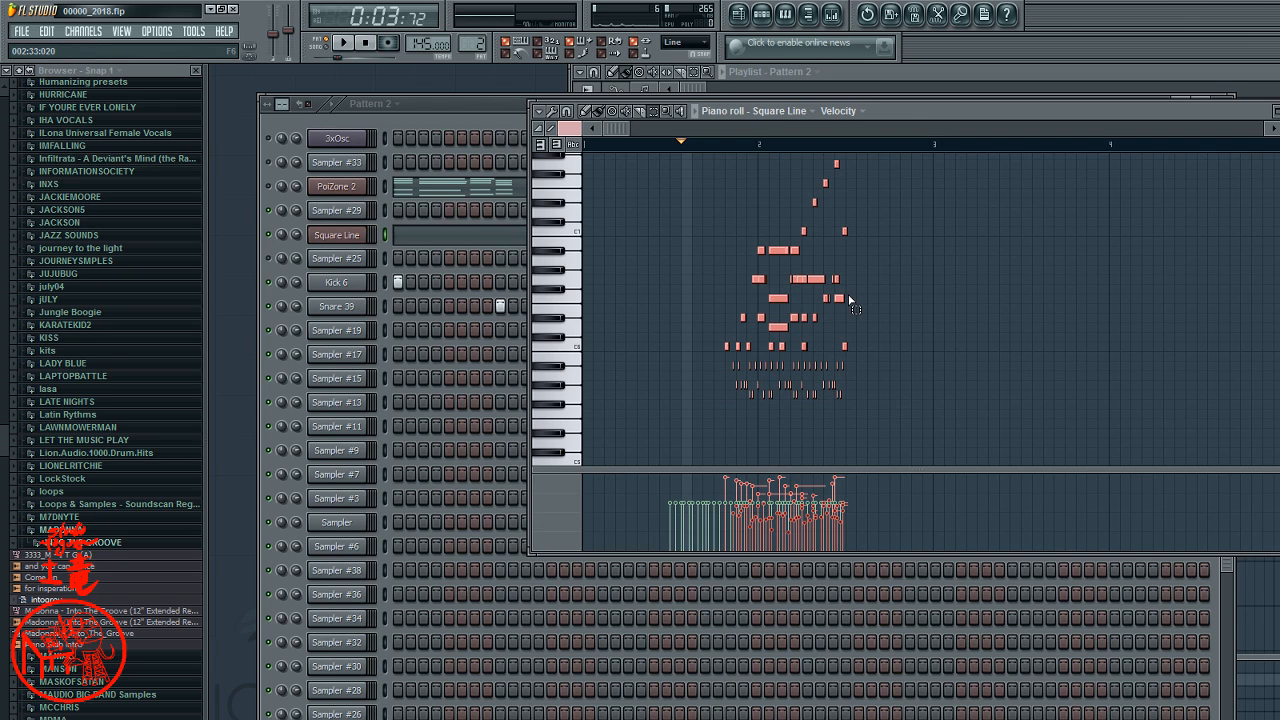
key("Delete")
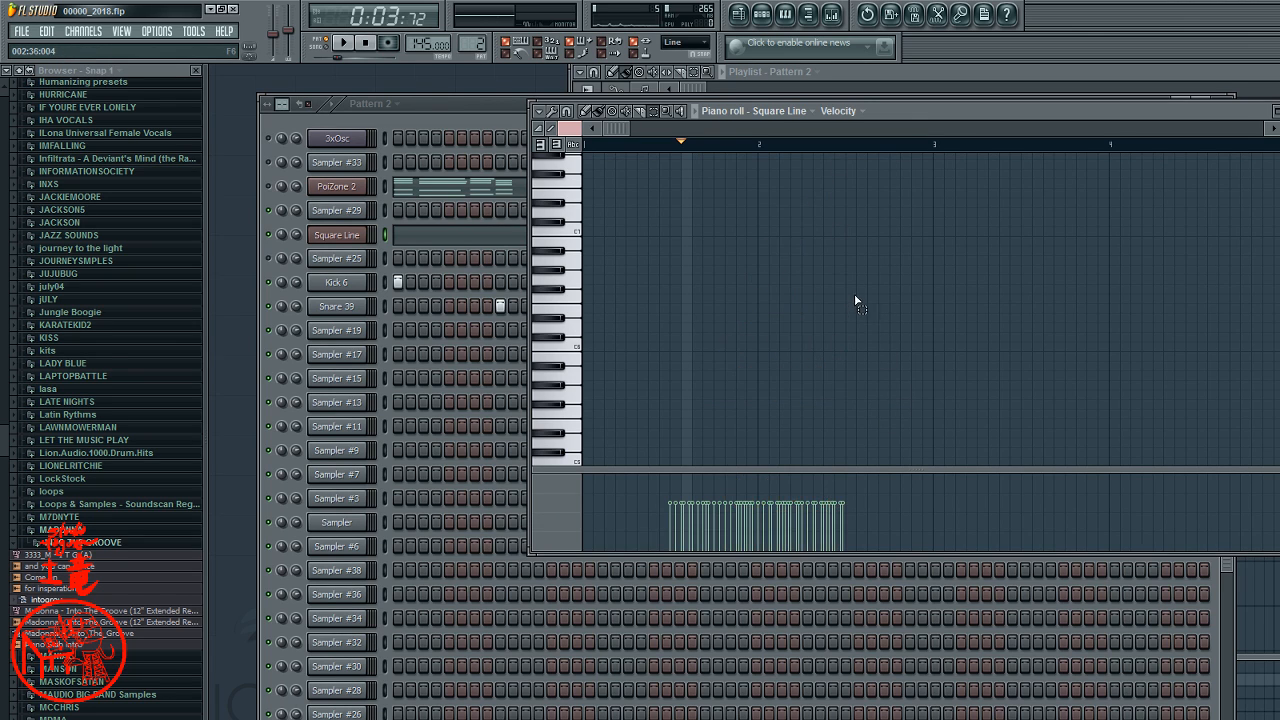
- Check the other octaves of the Square Line piano roll for leftover notes and play the bass line
scroll(842, 253, "down", 3)
scroll(844, 262, "up", 2)
scroll(906, 309, "up", 13)
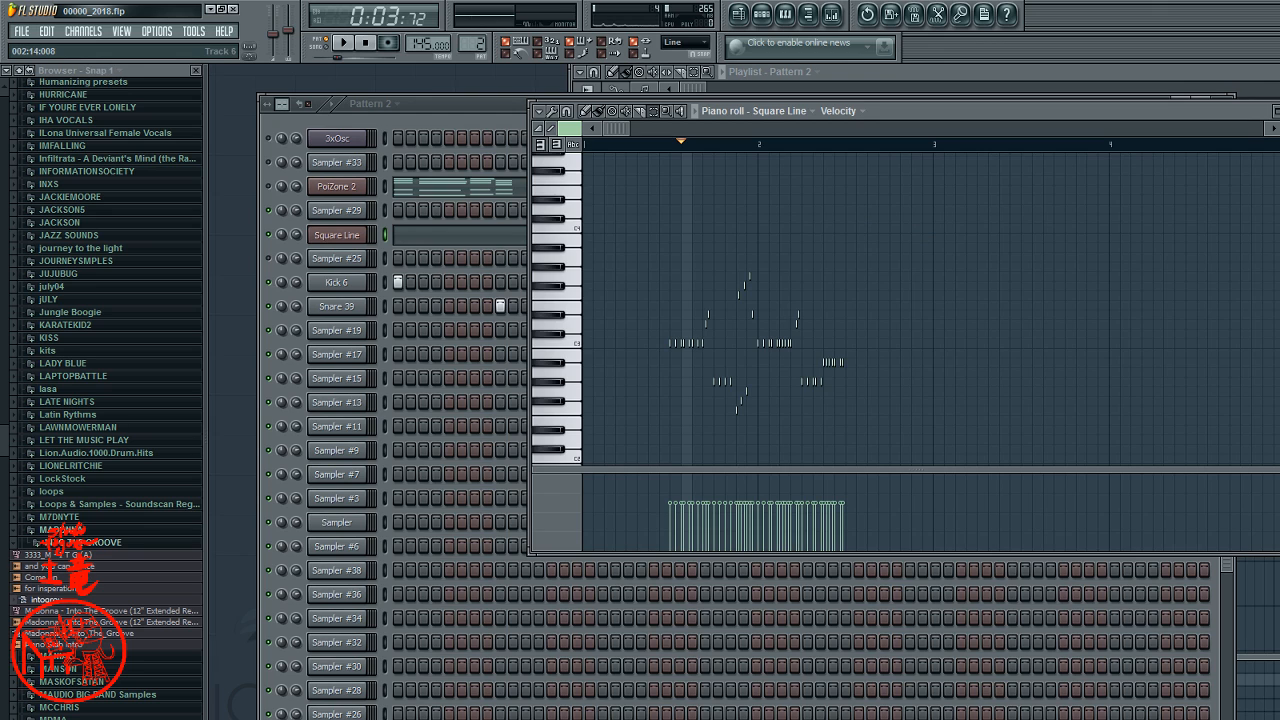
scroll(906, 309, "up", 20)
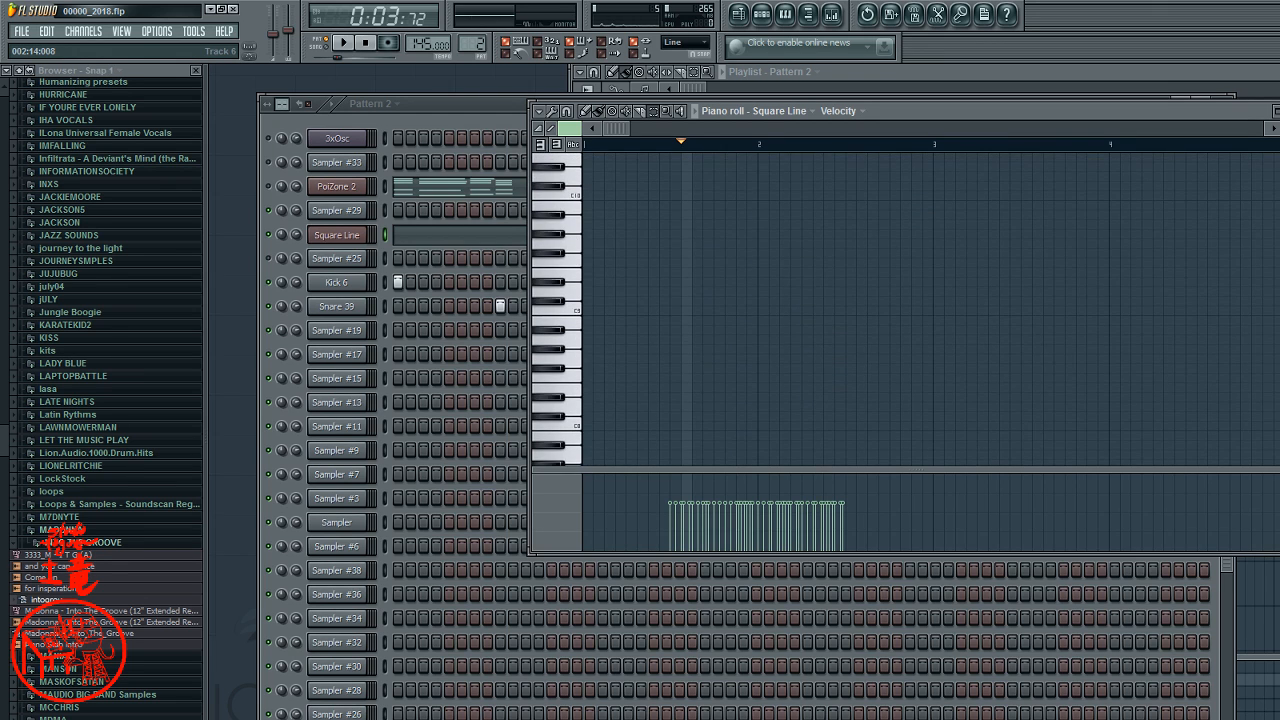
scroll(906, 309, "down", 20)
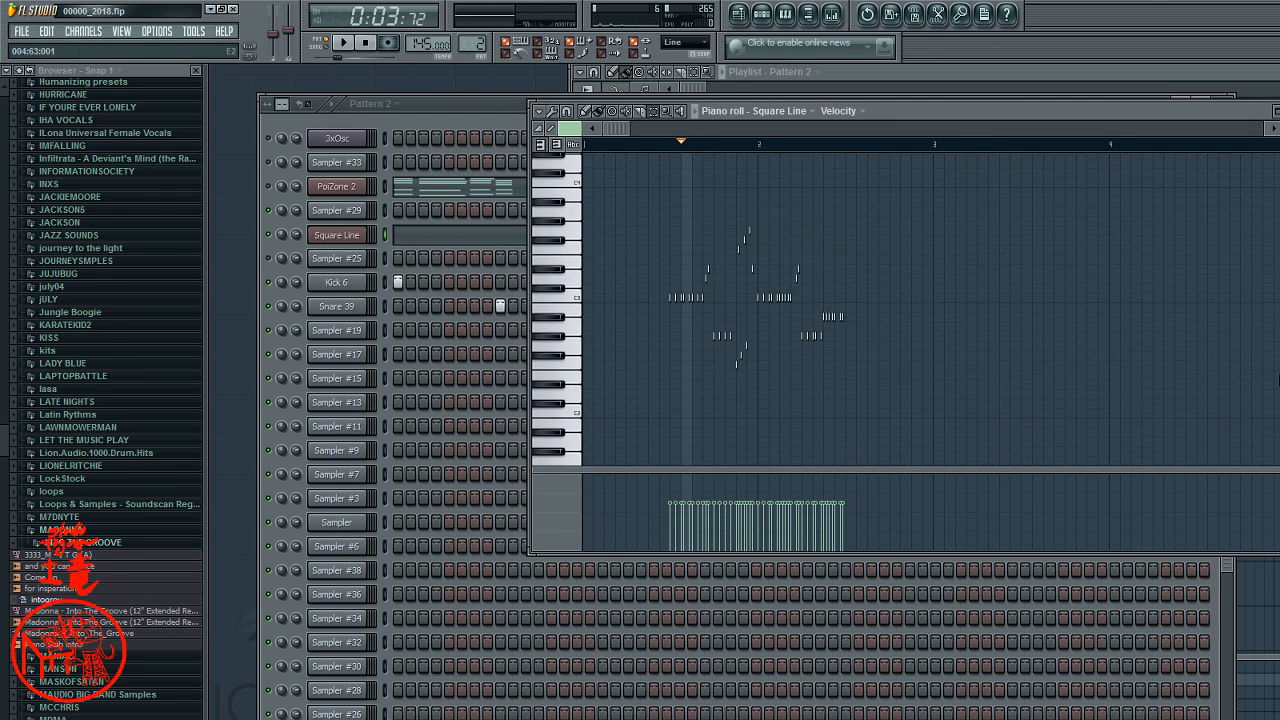
key("space")
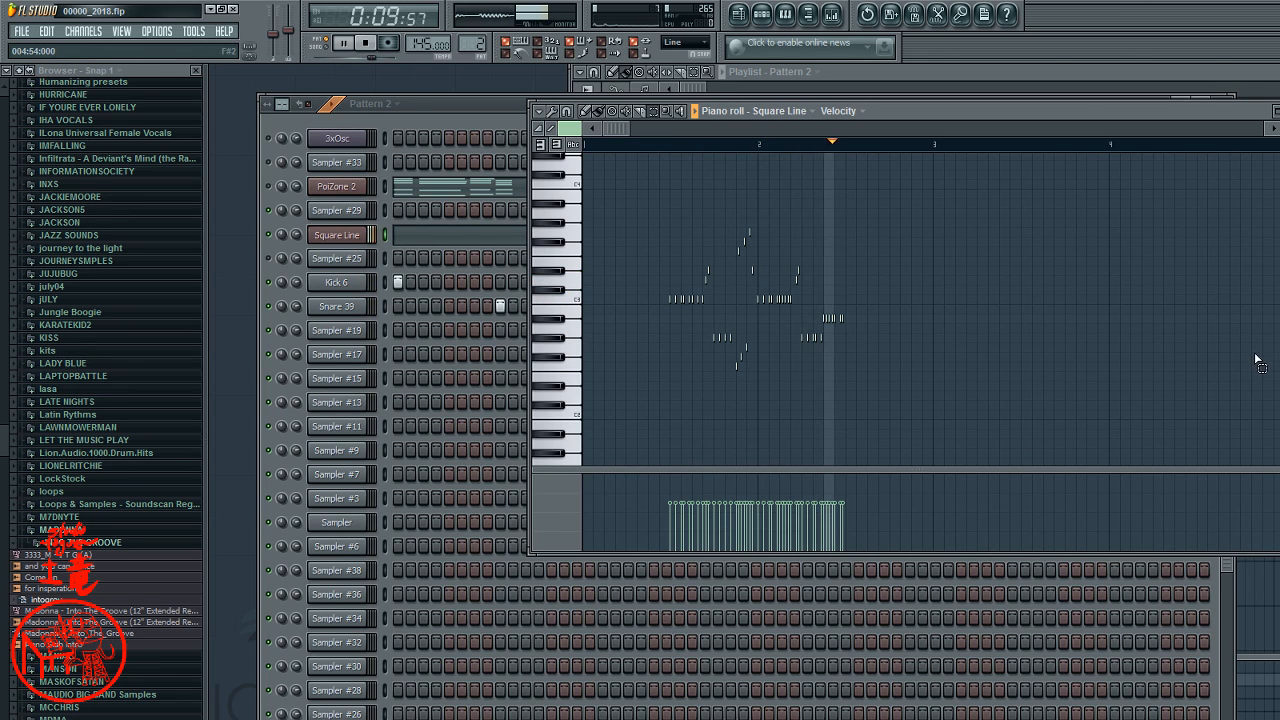
key("space")
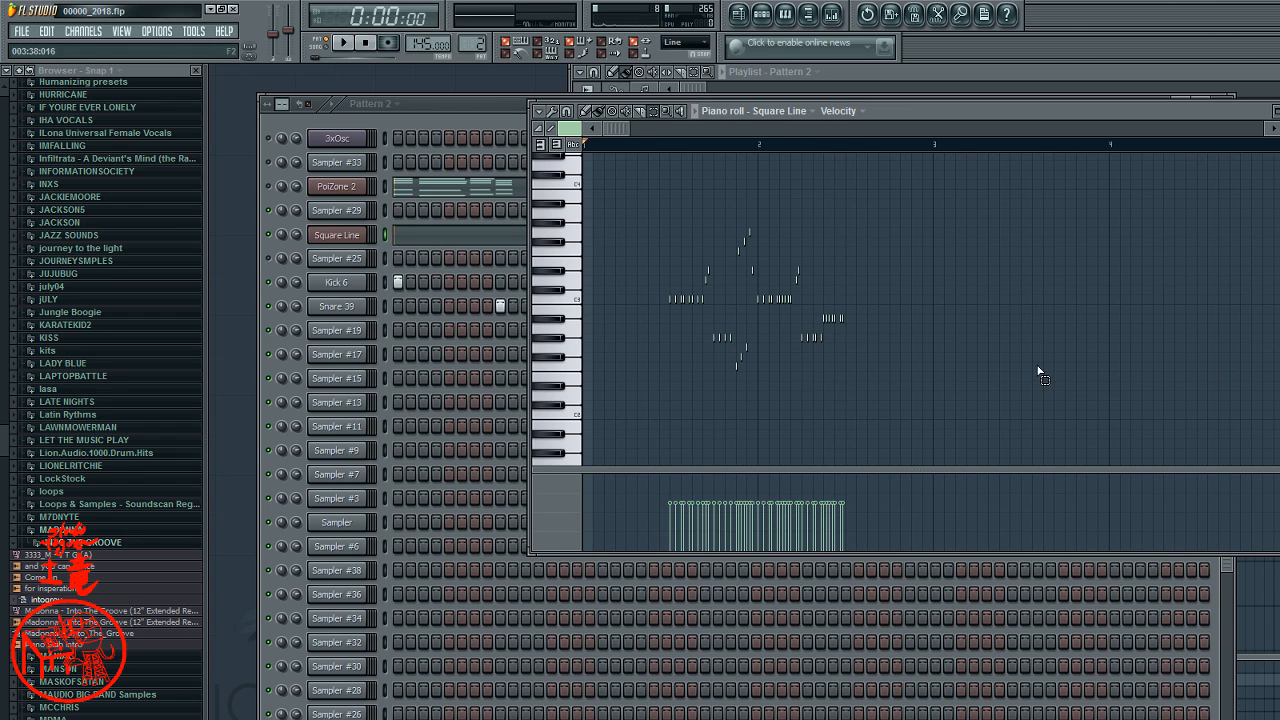
- Move all the Square Line bass notes earlier so the first one starts at the beginning of bar 1, keeping their pitch
key("ctrl+a")
scroll(709, 232, "up", 5)
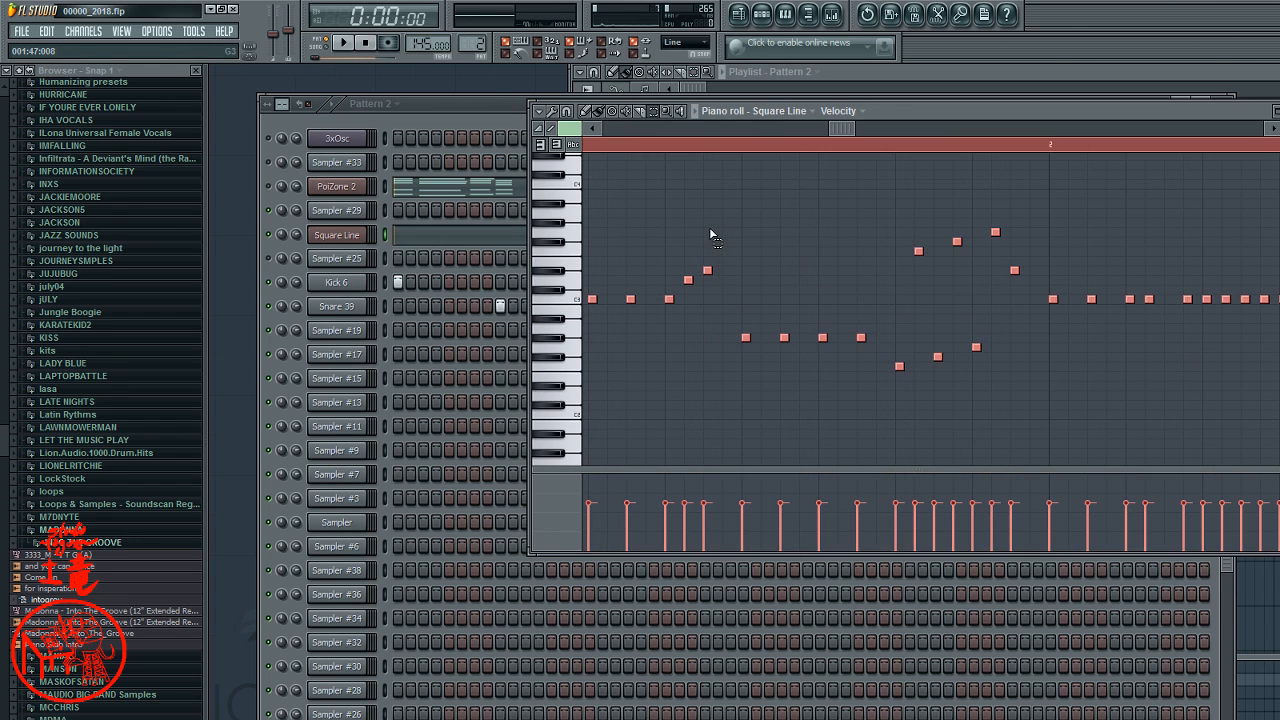
left_click_drag(852, 126, 630, 138)
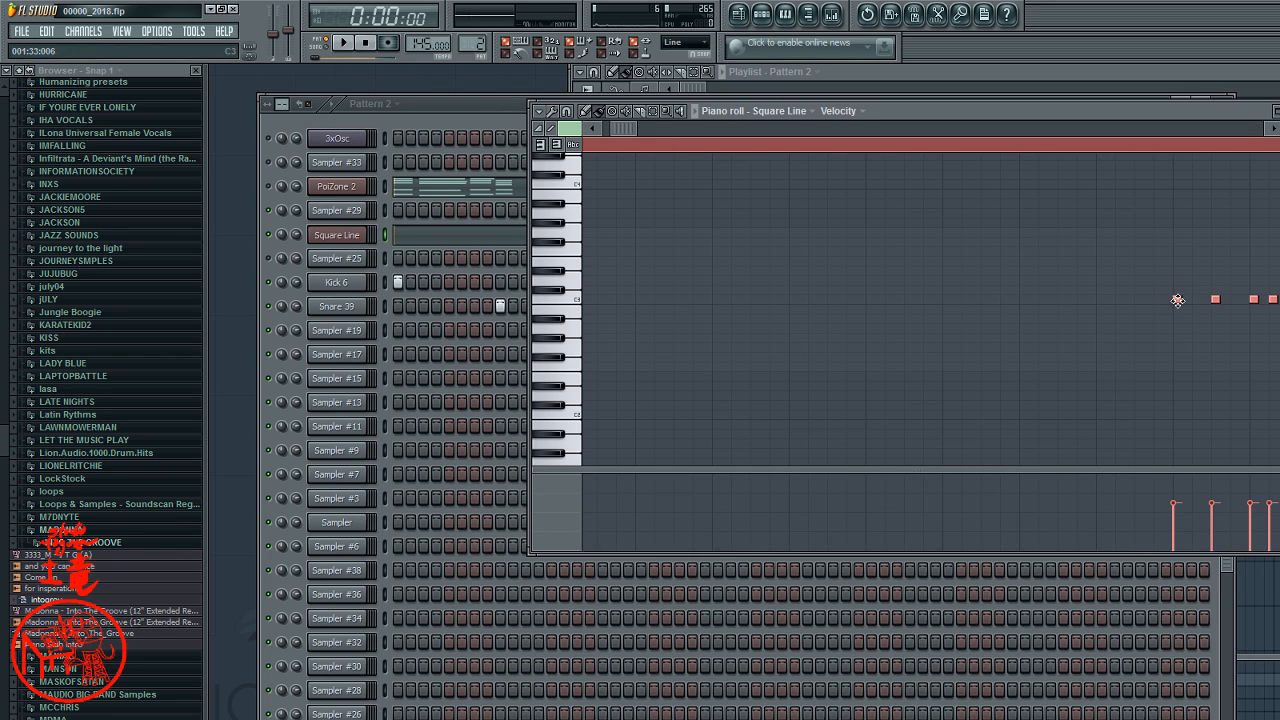
left_click_drag(1178, 300, 582, 299)
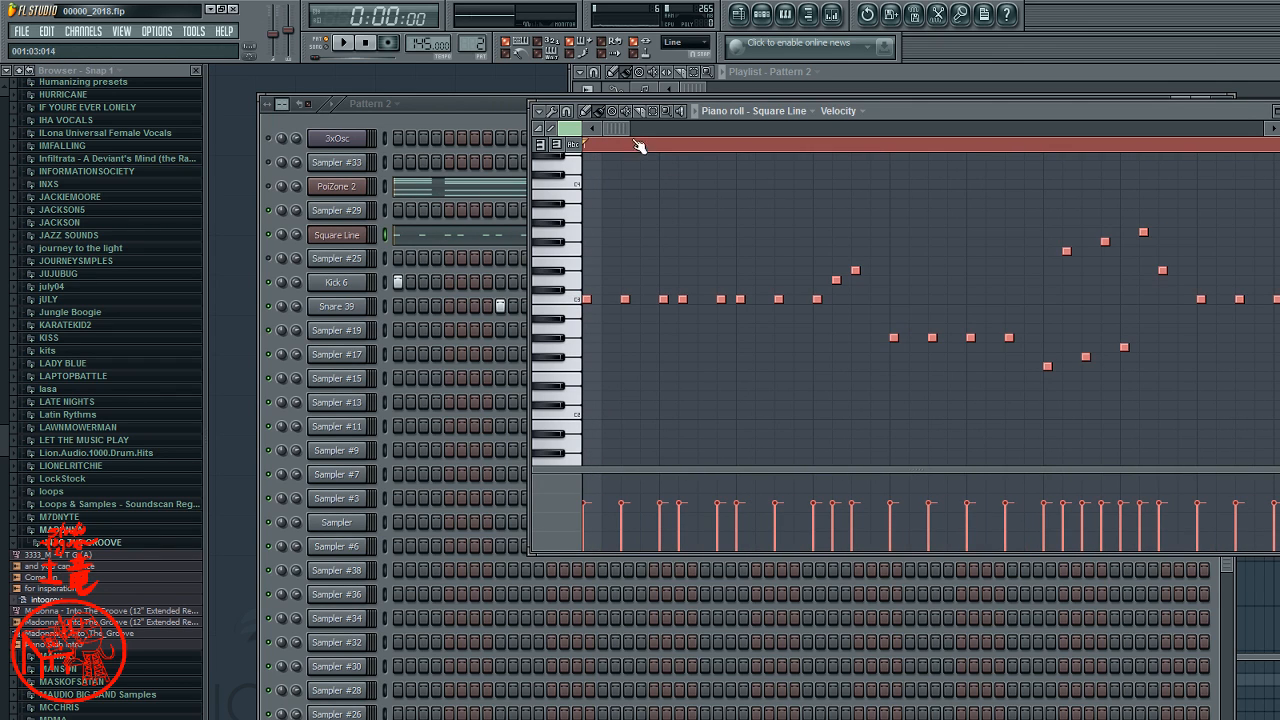
- Play pattern 2 and examine the moved Square Line bass notes through to the end of the phrase
key("space")
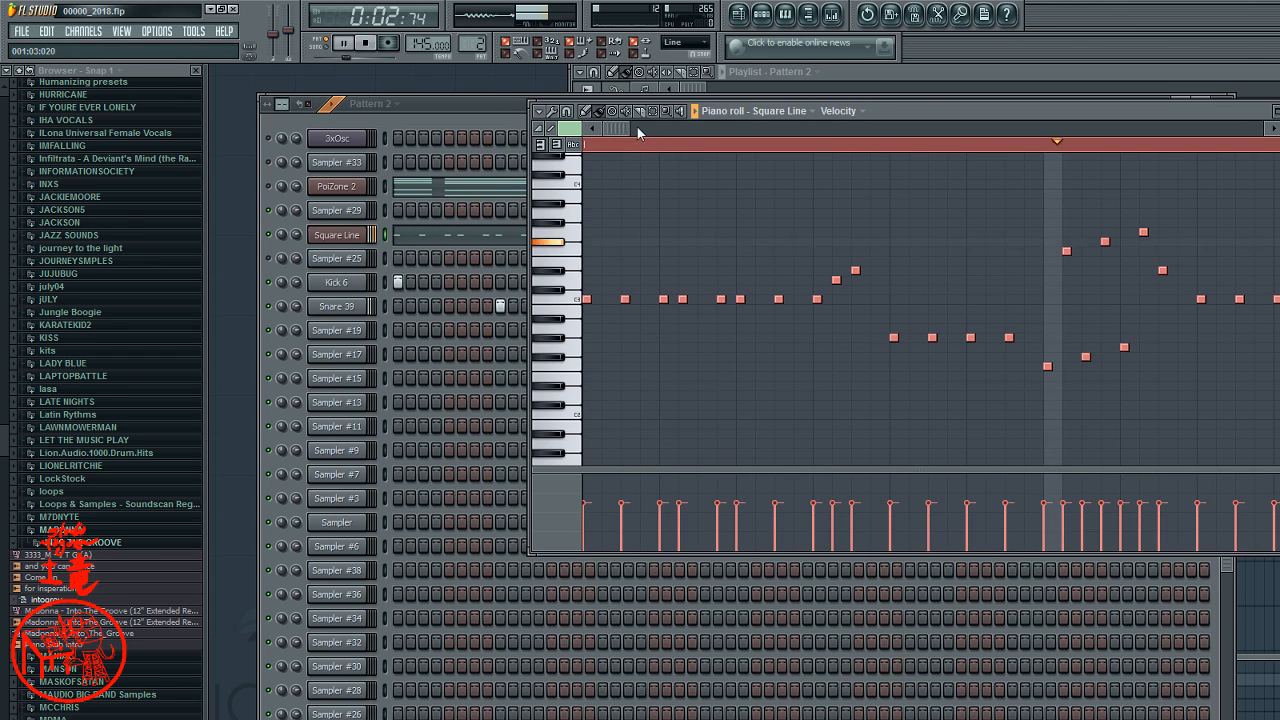
left_click(498, 110)
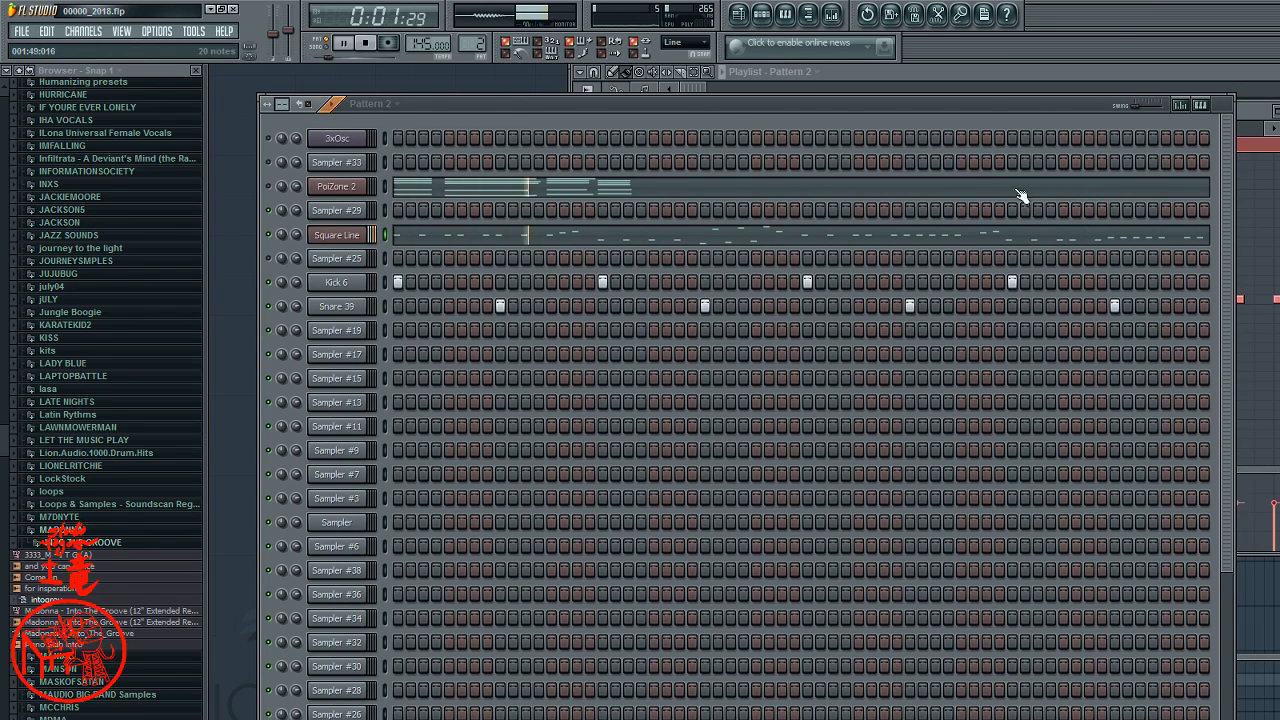
left_click(1162, 236)
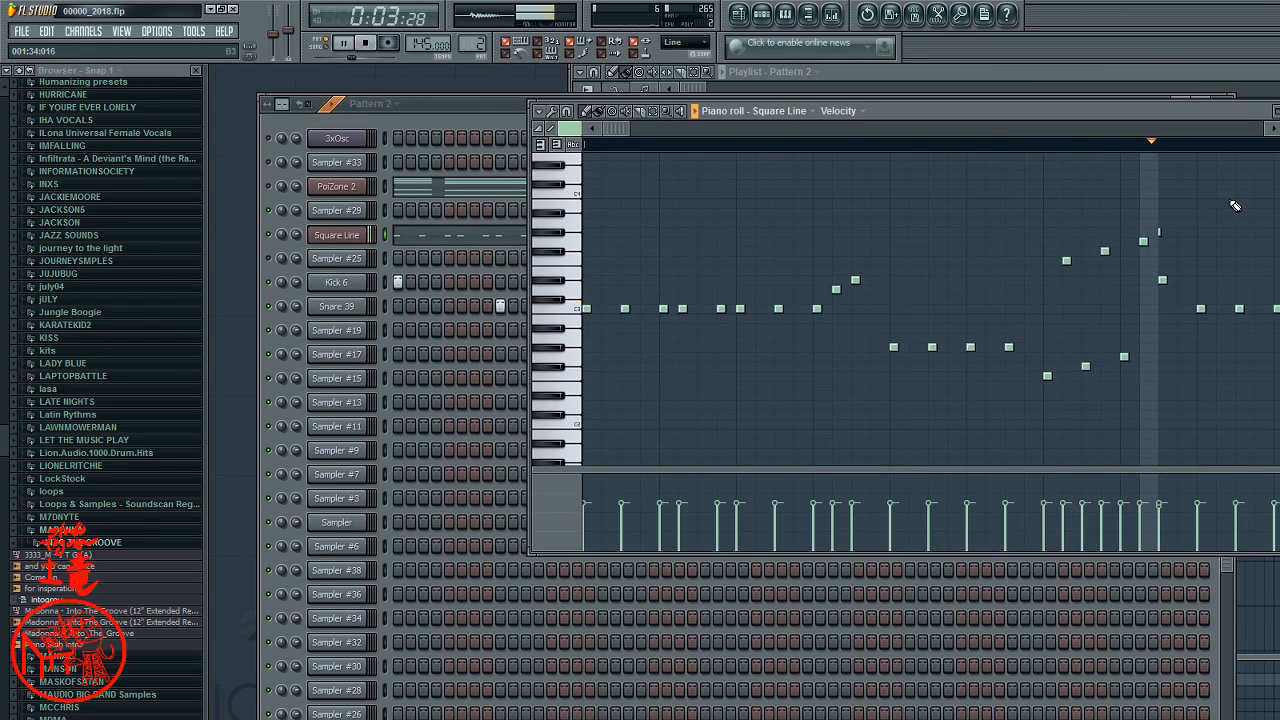
left_click(1274, 129)
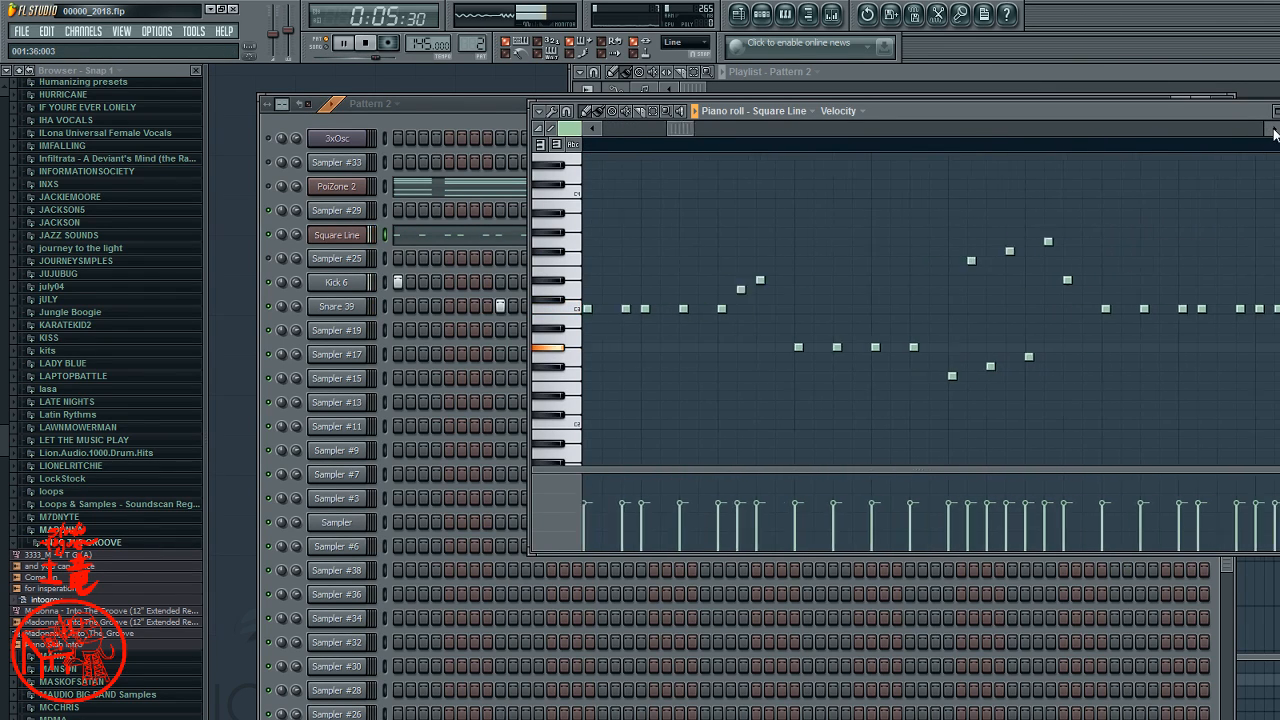
left_click(1274, 129)
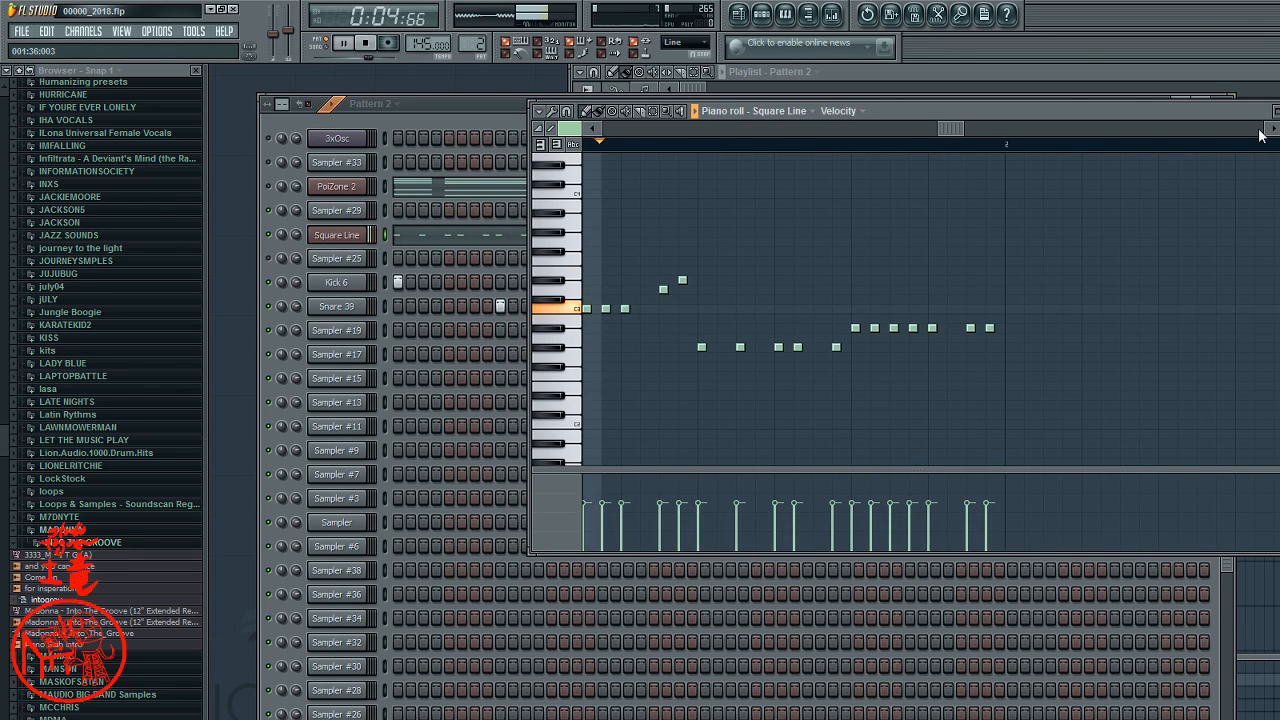
key("space")
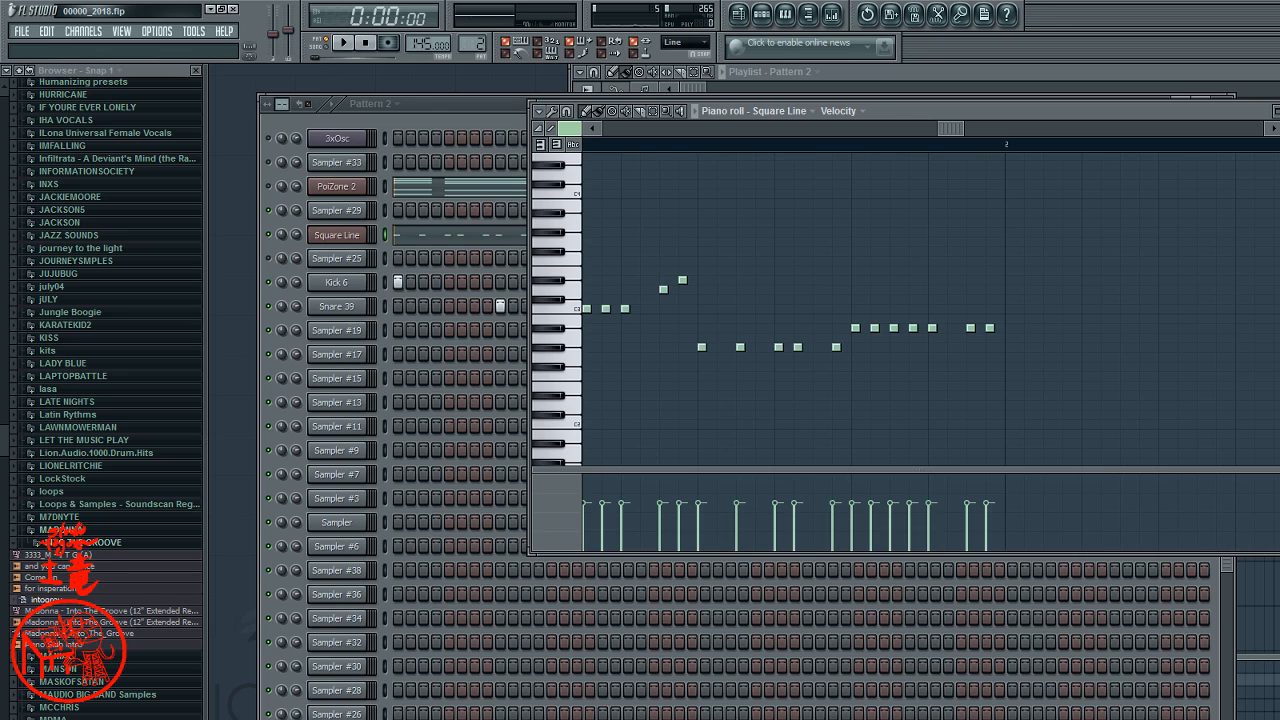
- Save the project as 00009_2018.flp and play pattern 2 to hear the bass line with the drums
key("ctrl+s")
left_click(467, 99)
left_click(348, 44)
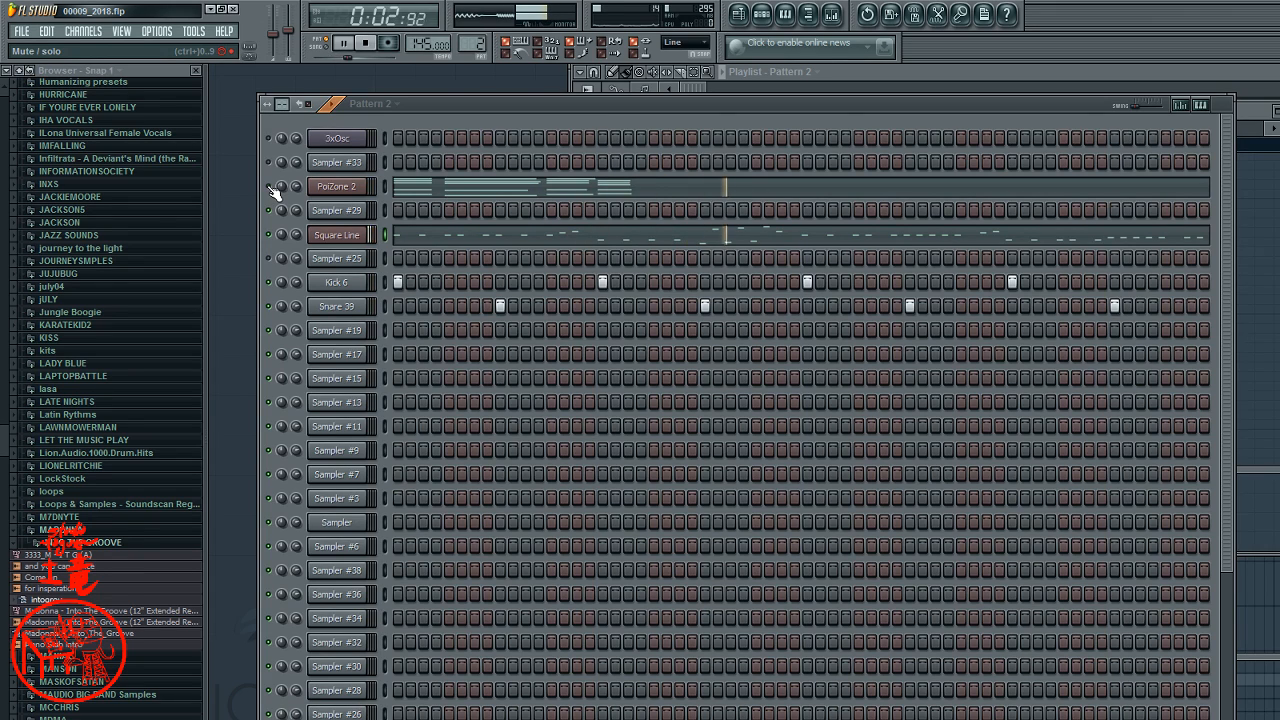
key("space")
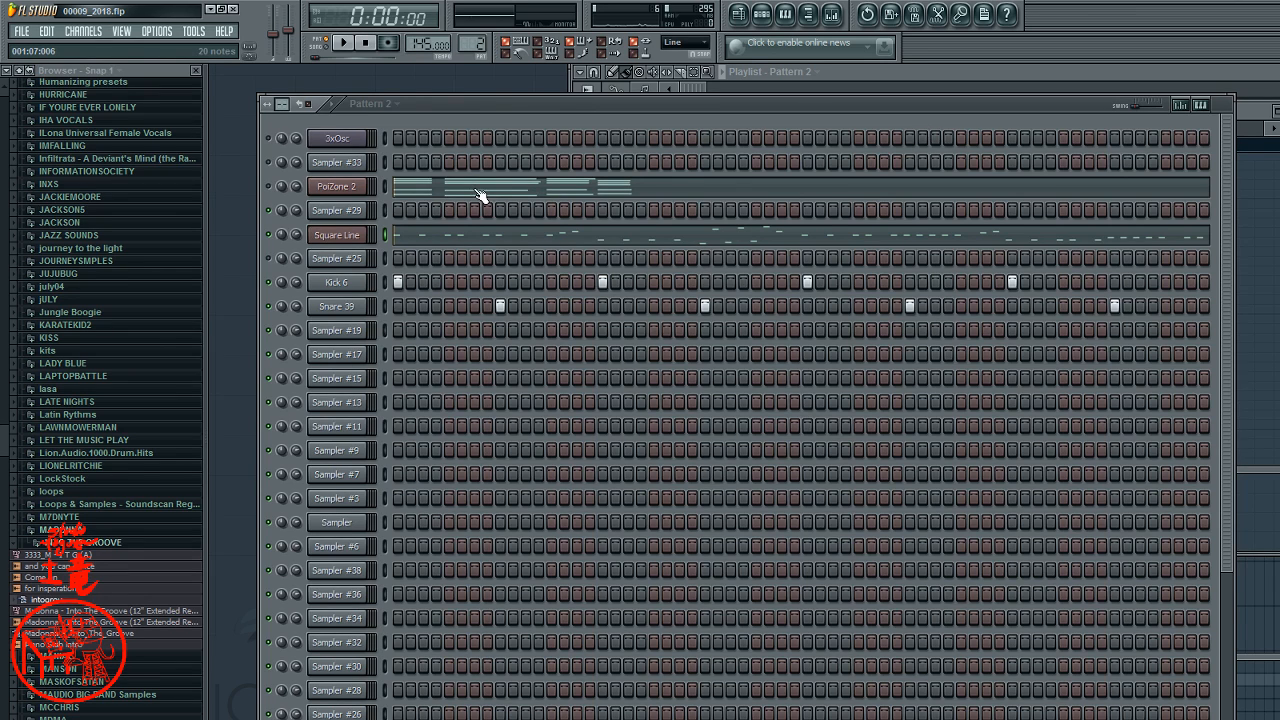
- Examine the PoiZone 2 chord notes of pattern 2 across the octaves in the piano roll
left_click(623, 193)
left_click(474, 115)
left_click(1265, 120)
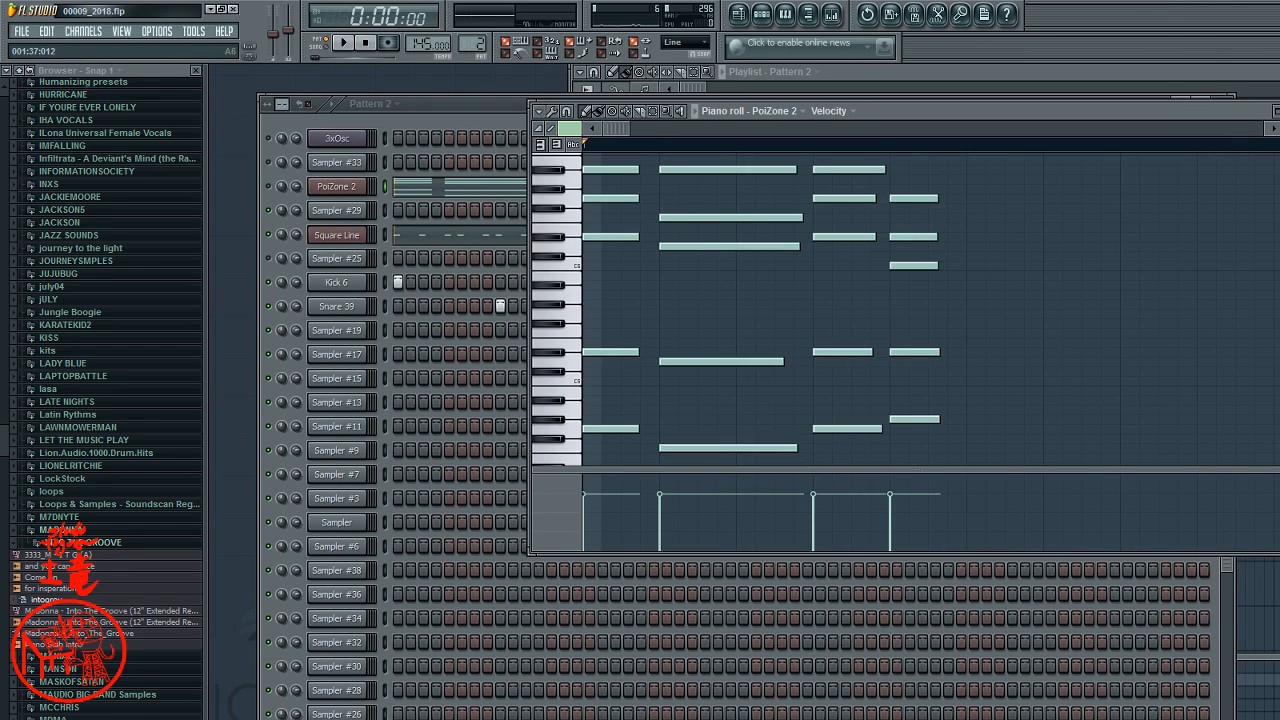
scroll(900, 310, "down", 10)
scroll(1091, 253, "up", 1)
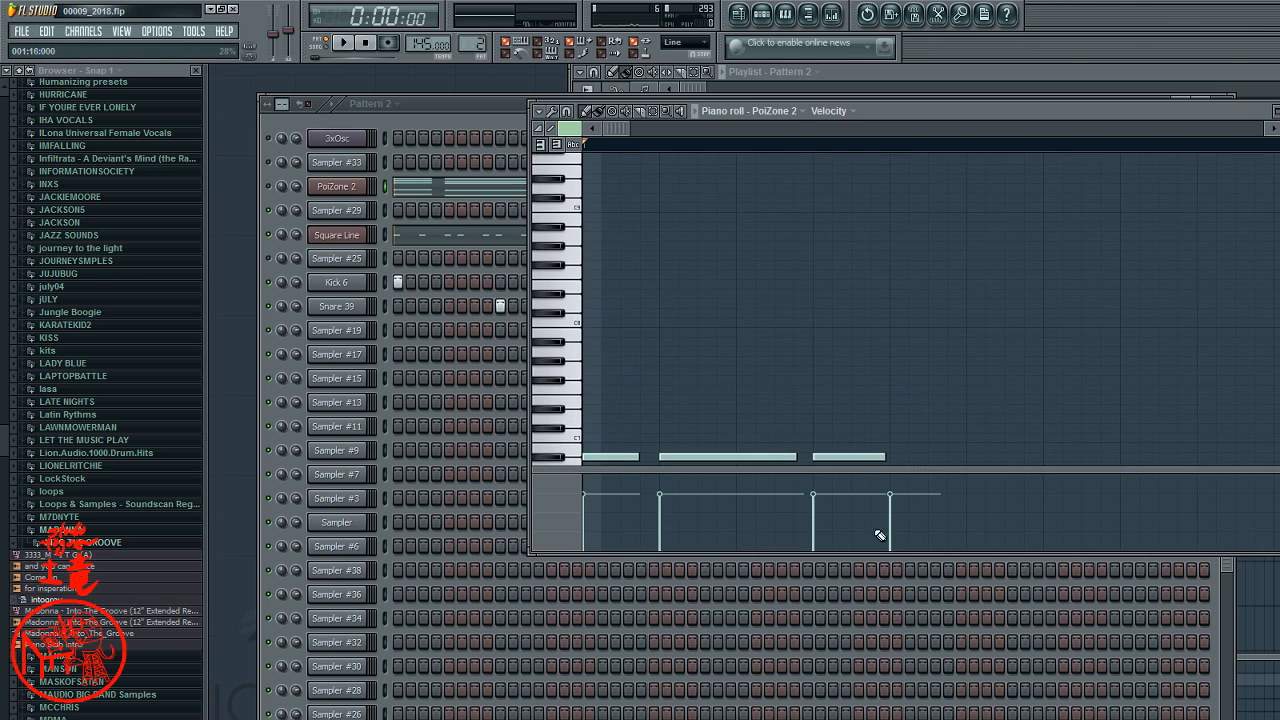
scroll(761, 310, "down", 9)
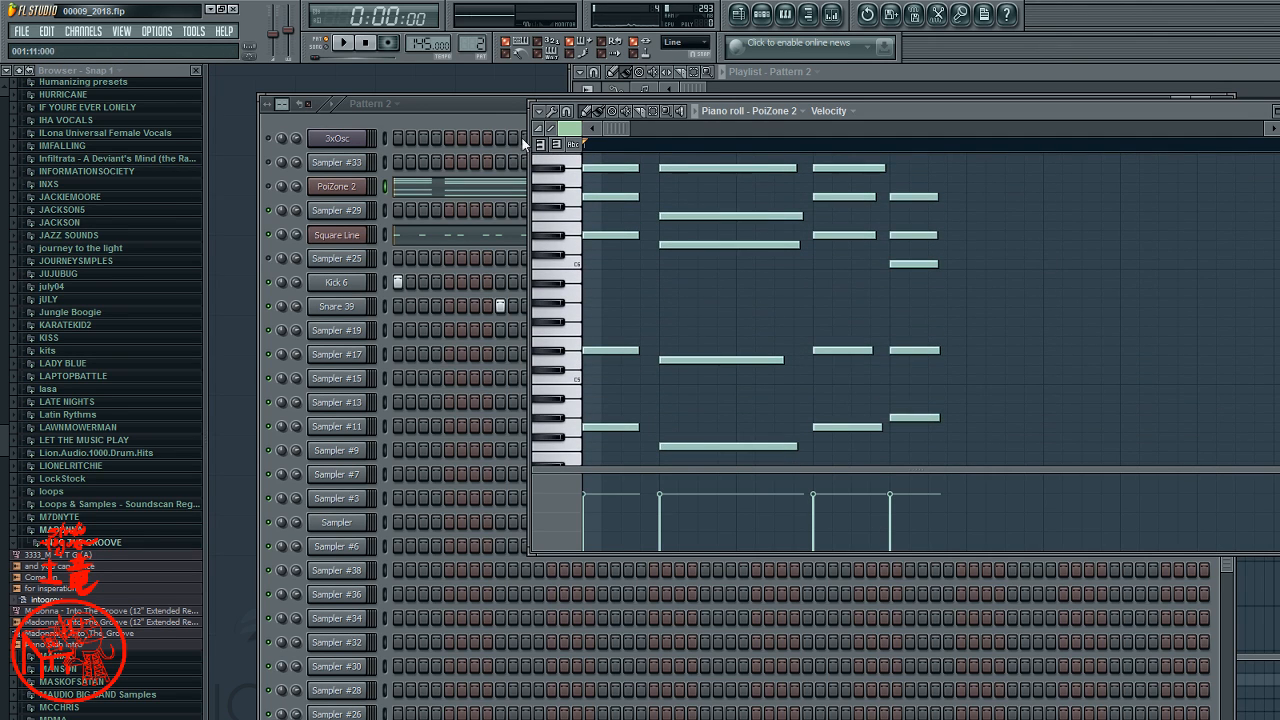
left_click(473, 107)
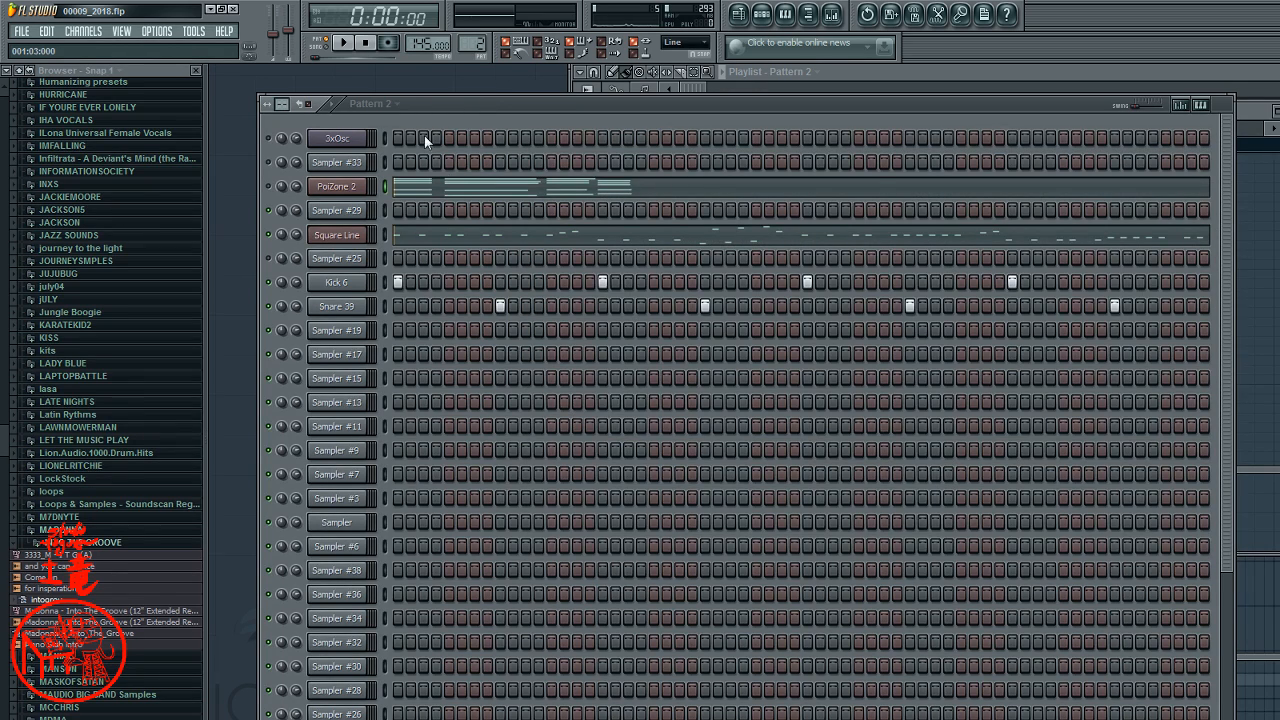
- Examine the original MIDI notes on Sampler #33 in pattern 1, and return to pattern 2
scroll(473, 48, "down", 1)
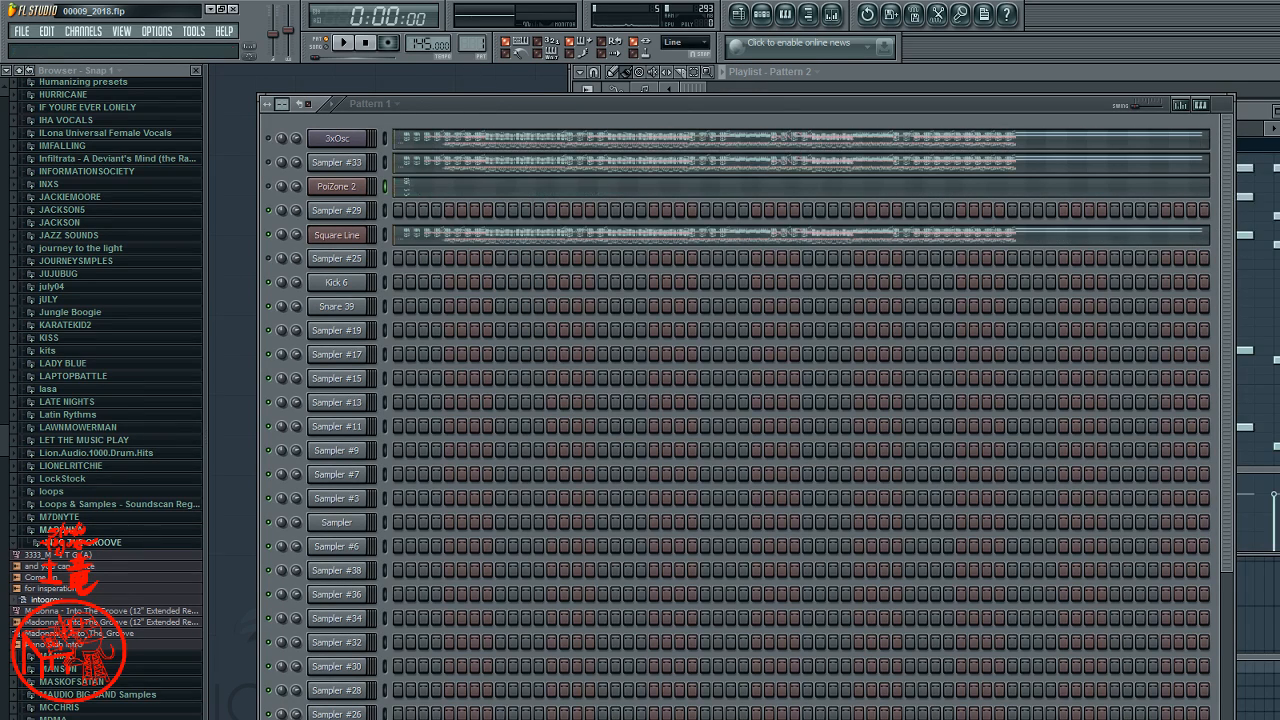
left_click(457, 167)
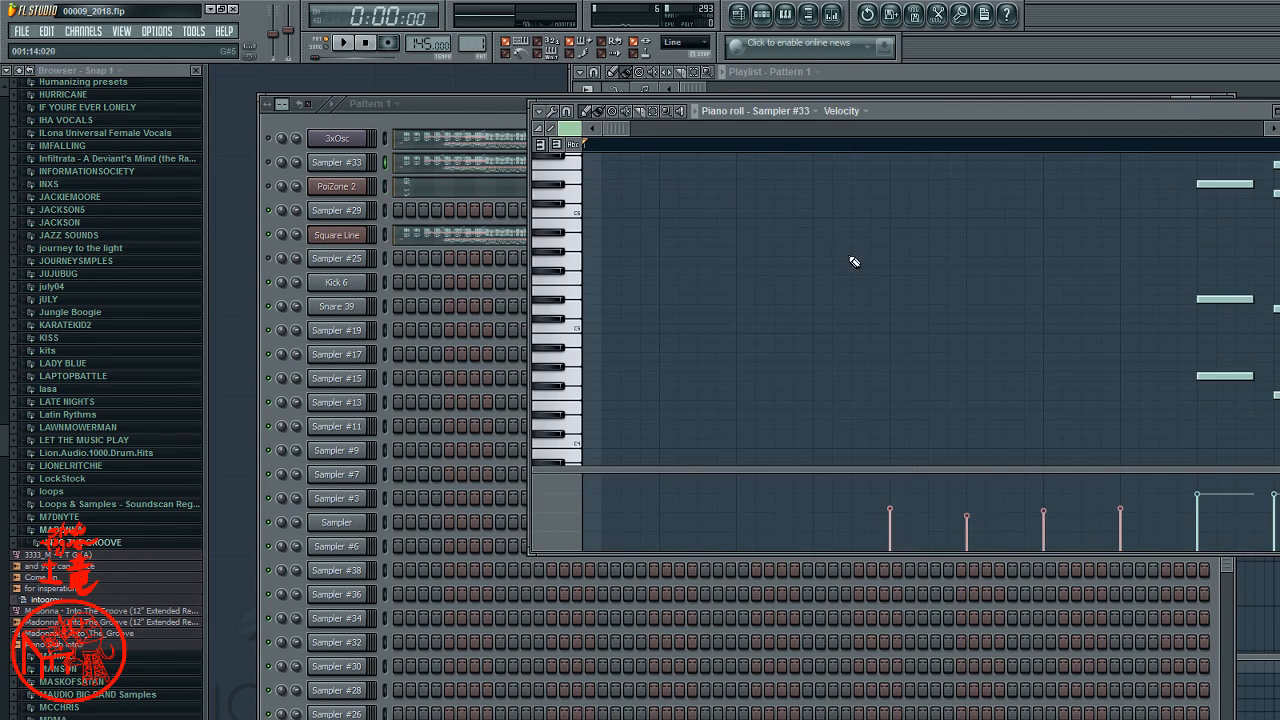
scroll(866, 276, "down", 3)
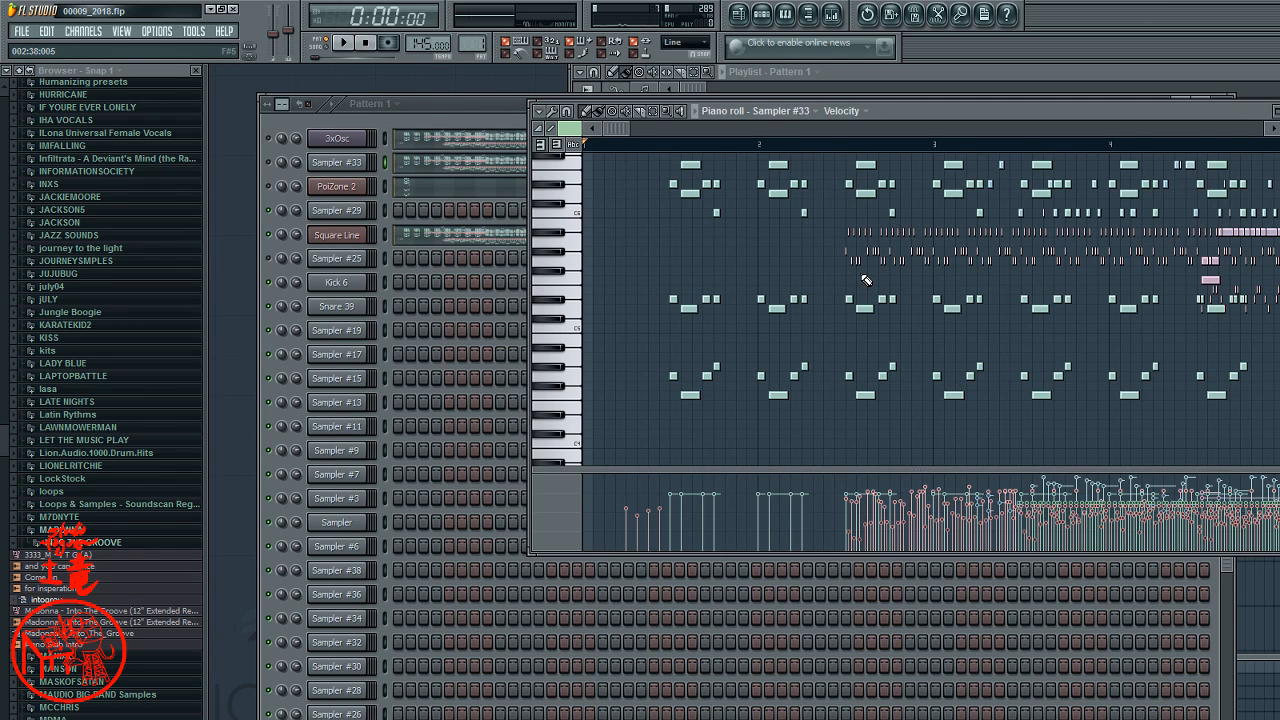
left_click(502, 108)
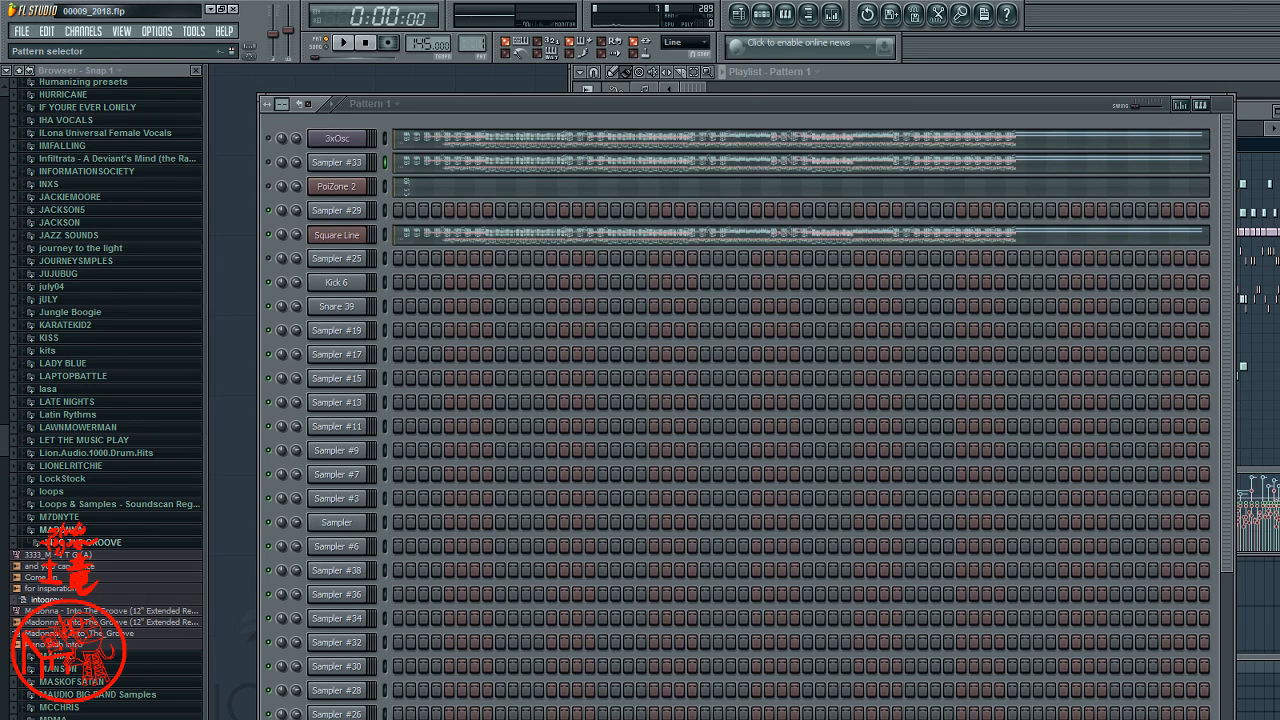
scroll(473, 44, "up", 1)
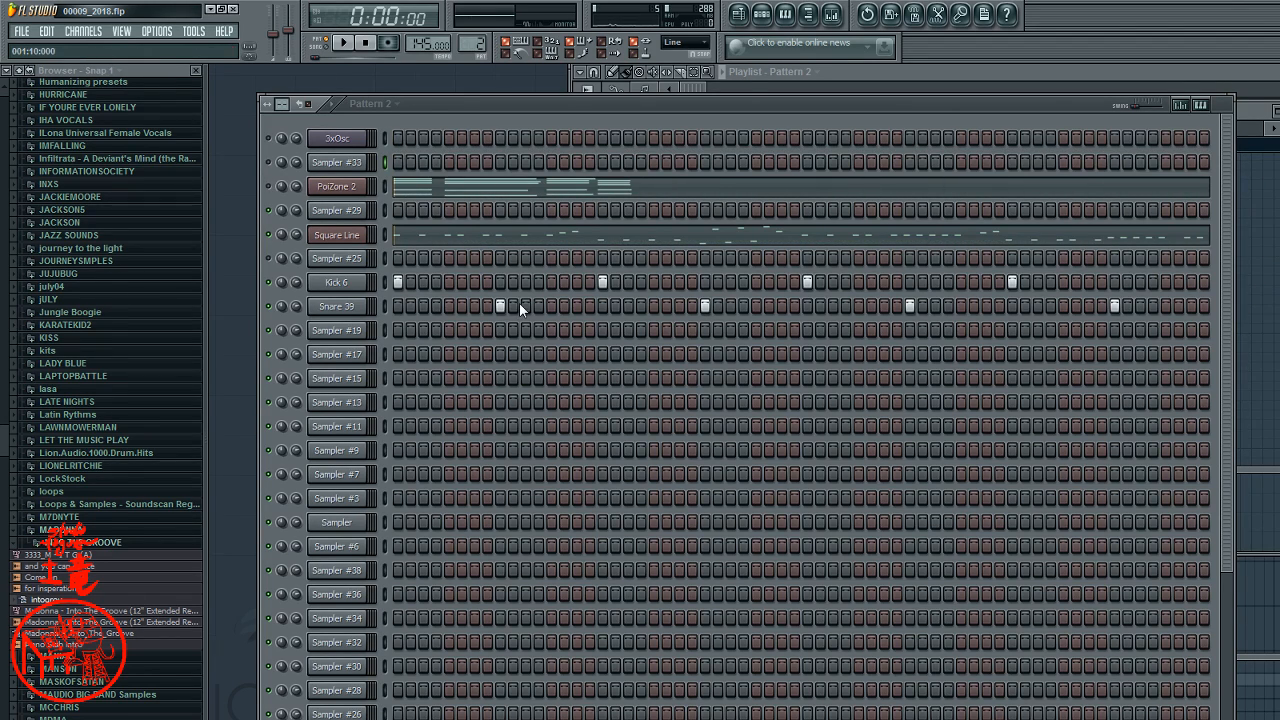
- With pattern 2 playing, preview the come on and and you can dance samples and load and you can dance.wav into the Sampler #17 channel
key("space")
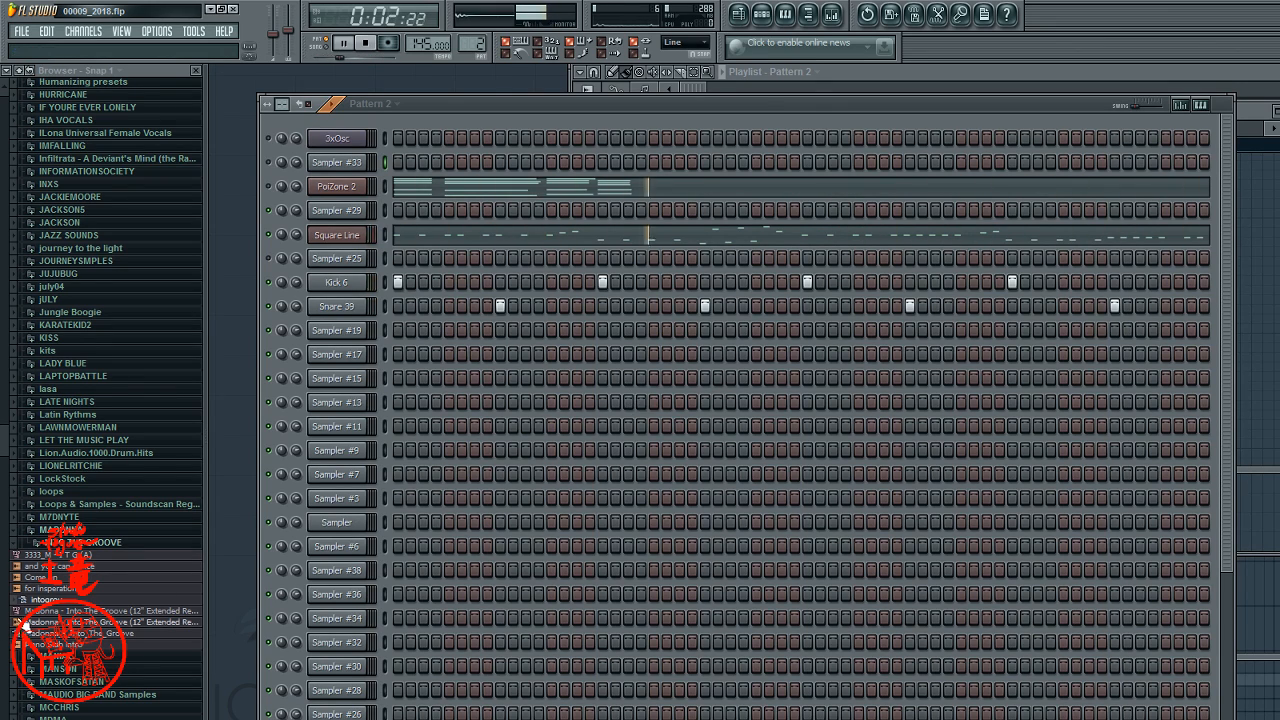
left_click(58, 580)
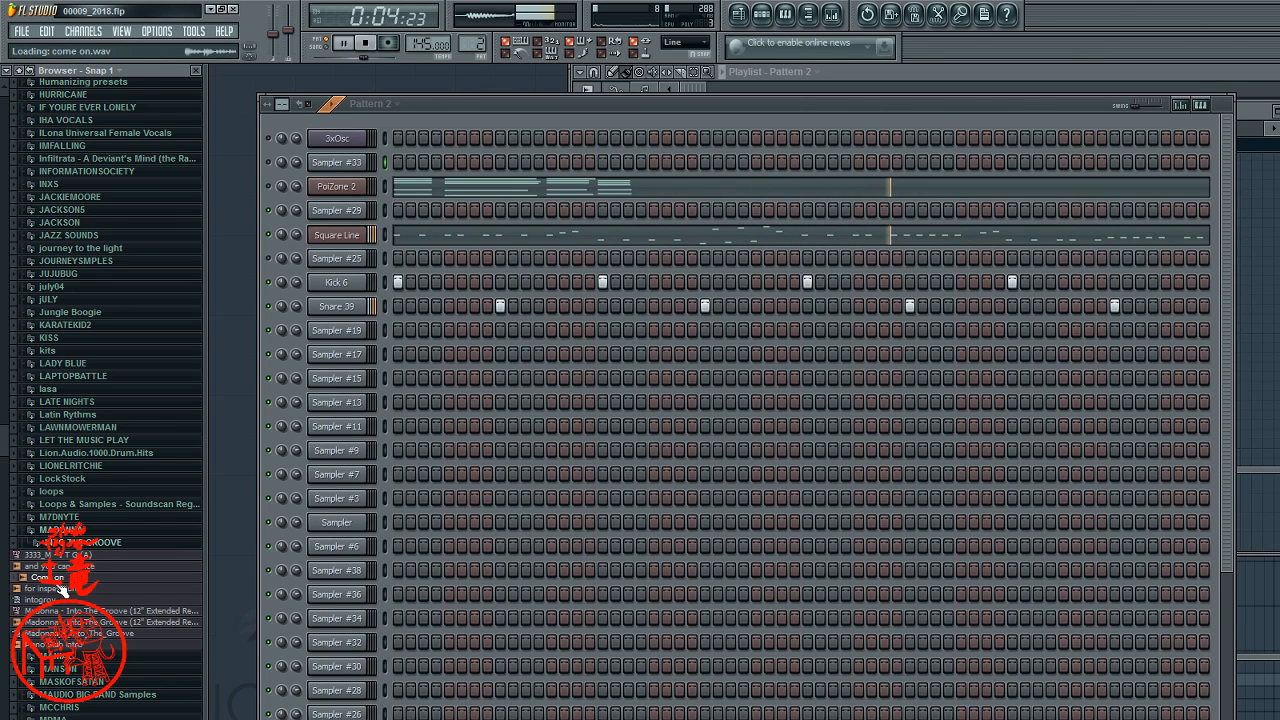
left_click(58, 566)
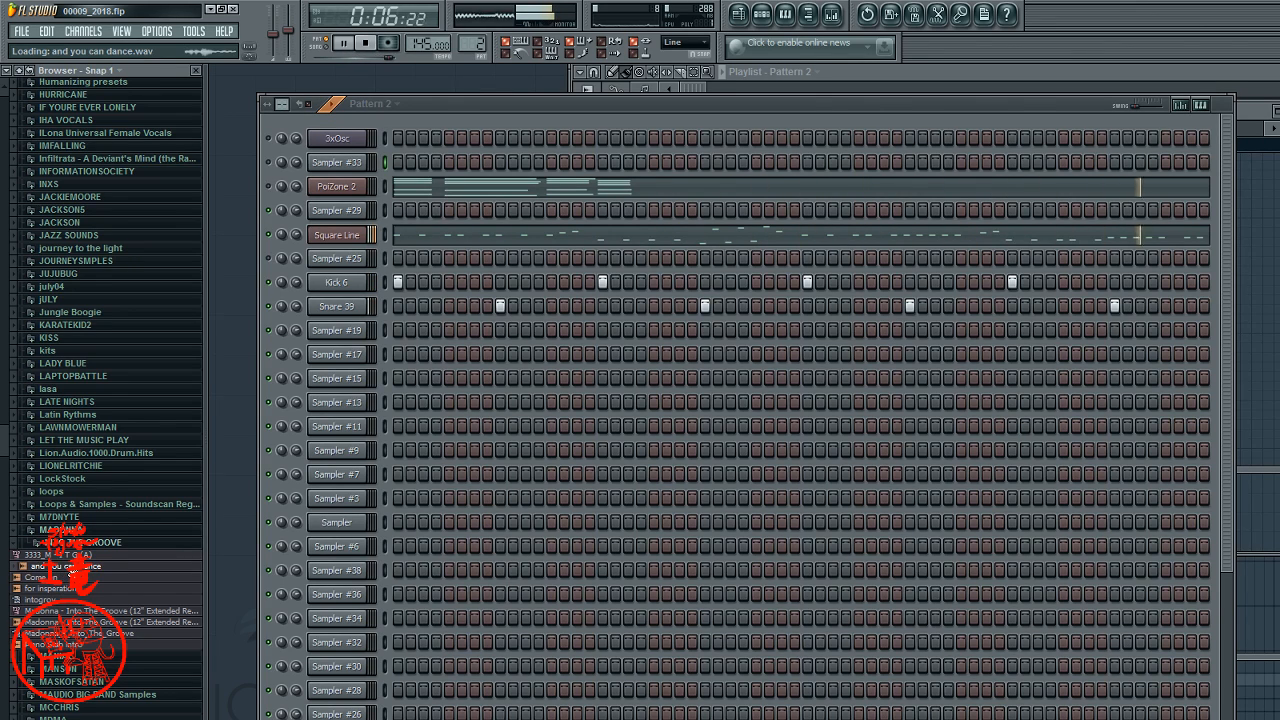
left_click_drag(58, 566, 338, 356)
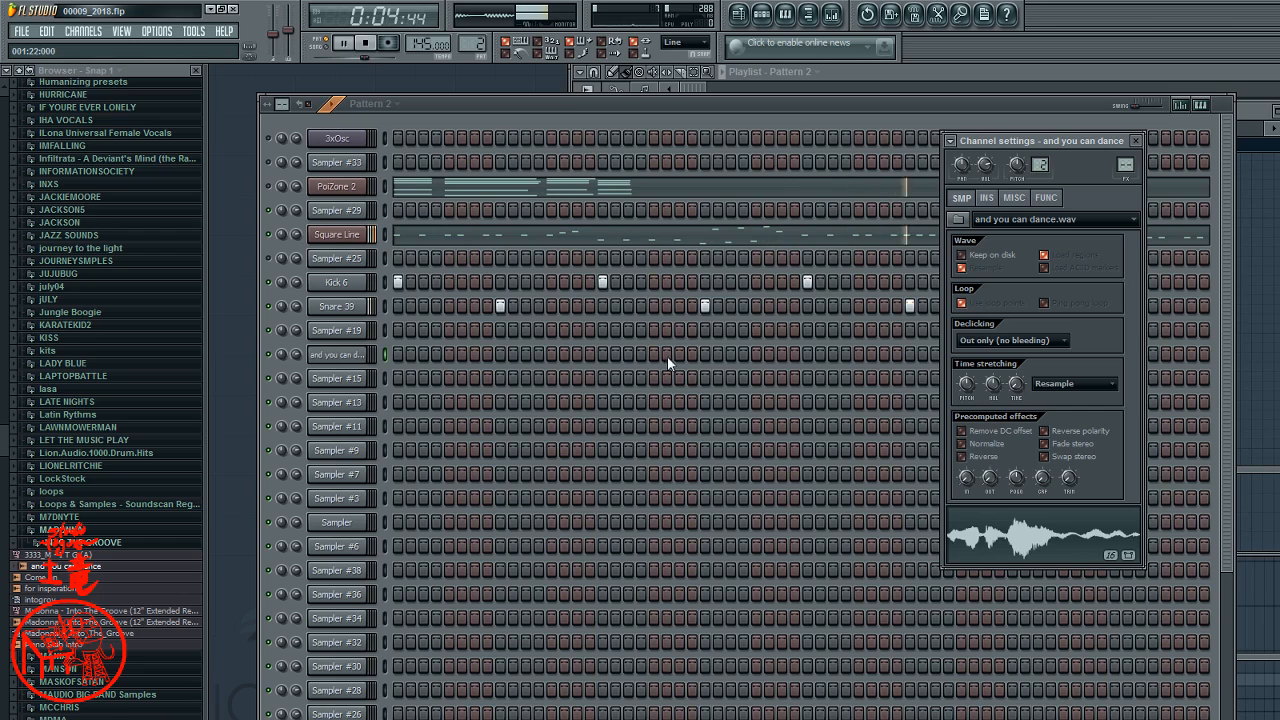
- Place an and you can dance hit on step 25 and audition the sample with Auto and Resample time stretching, keeping Resample
left_click(704, 354)
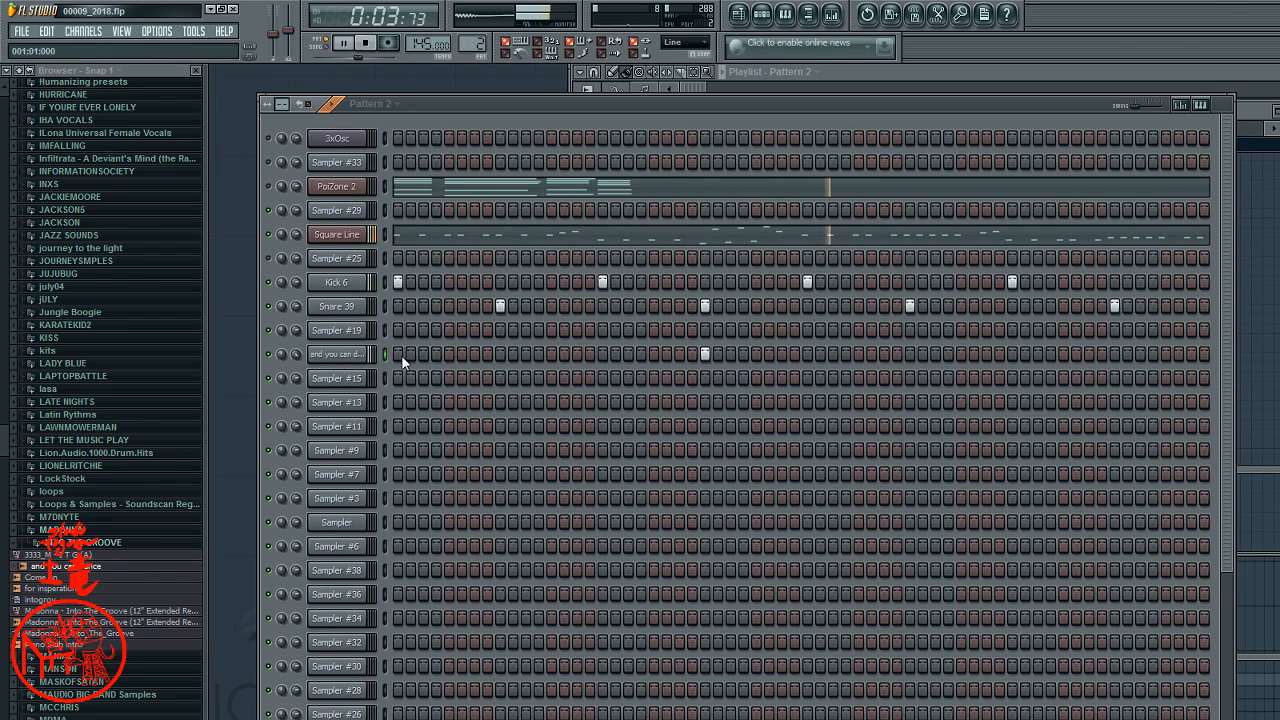
left_click(360, 356)
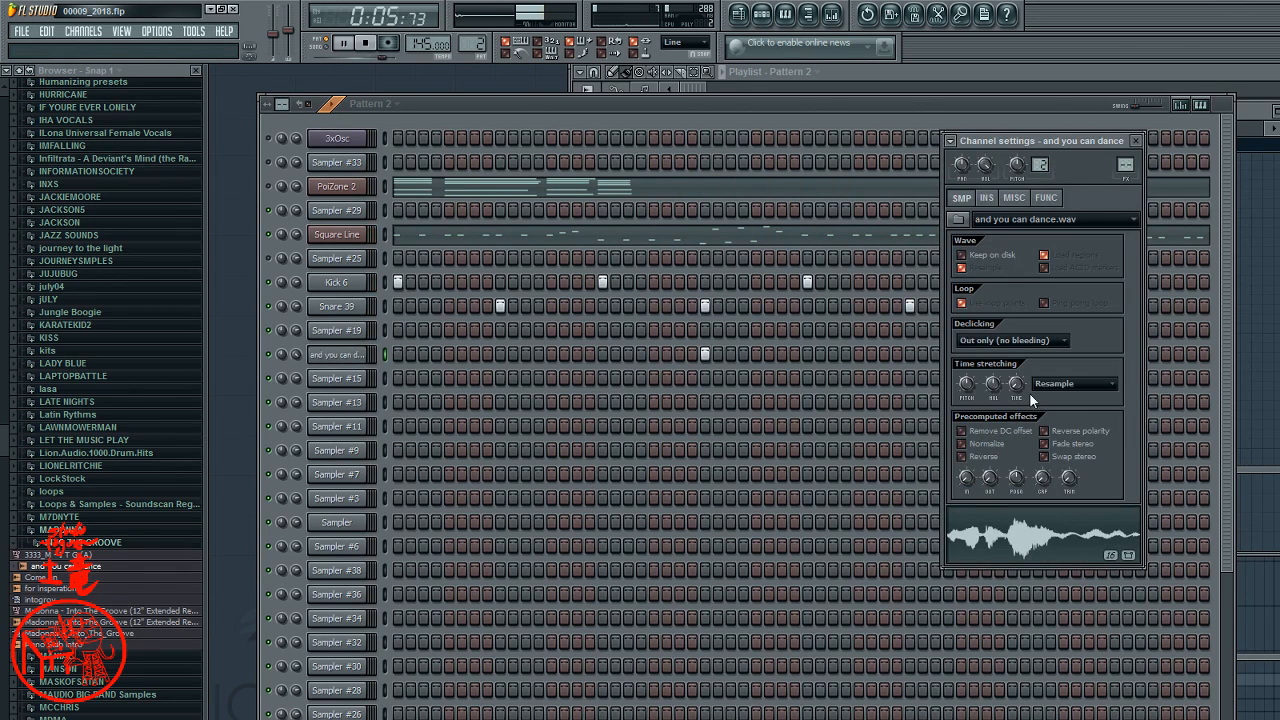
left_click(1051, 542)
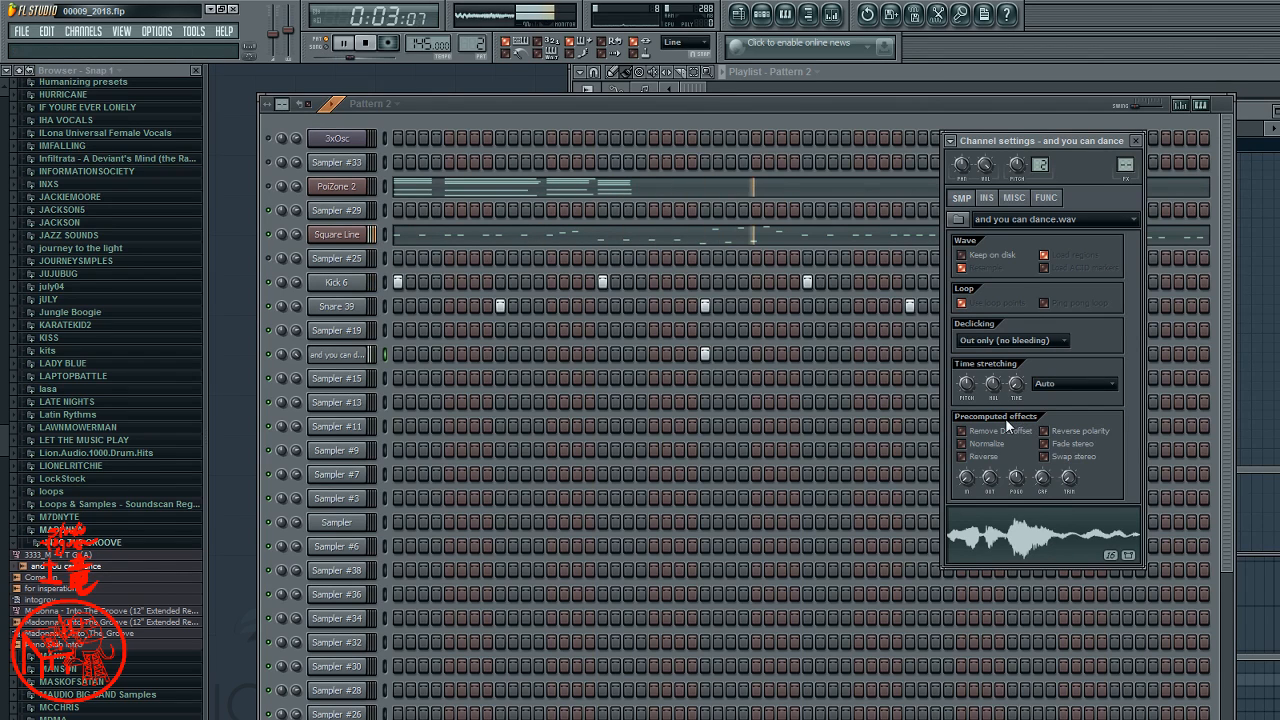
left_click_drag(1012, 387, 1012, 374)
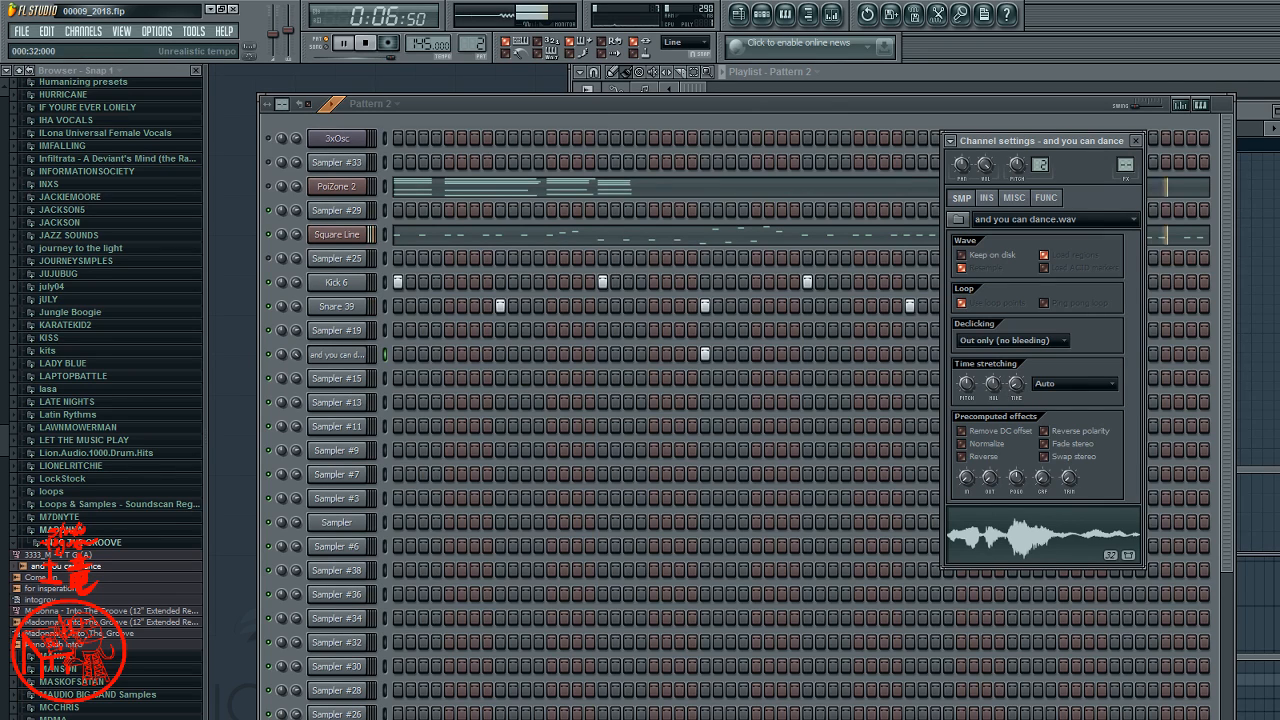
key("space")
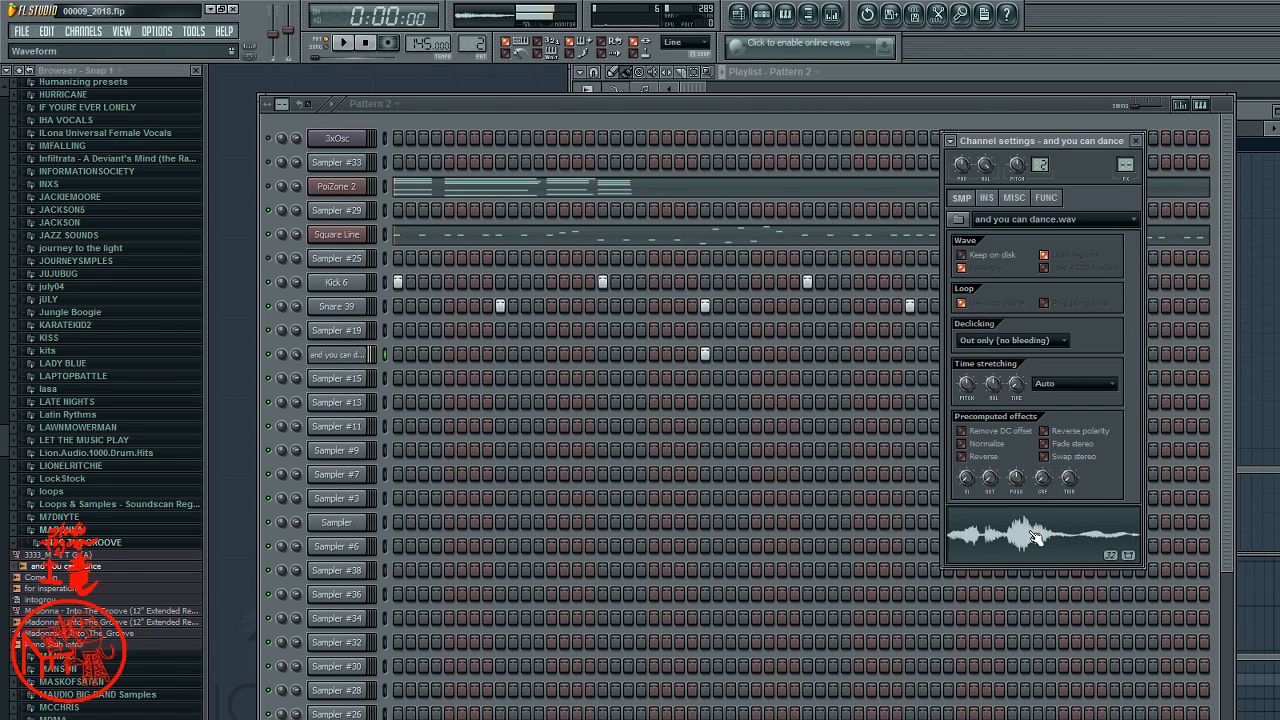
key("space")
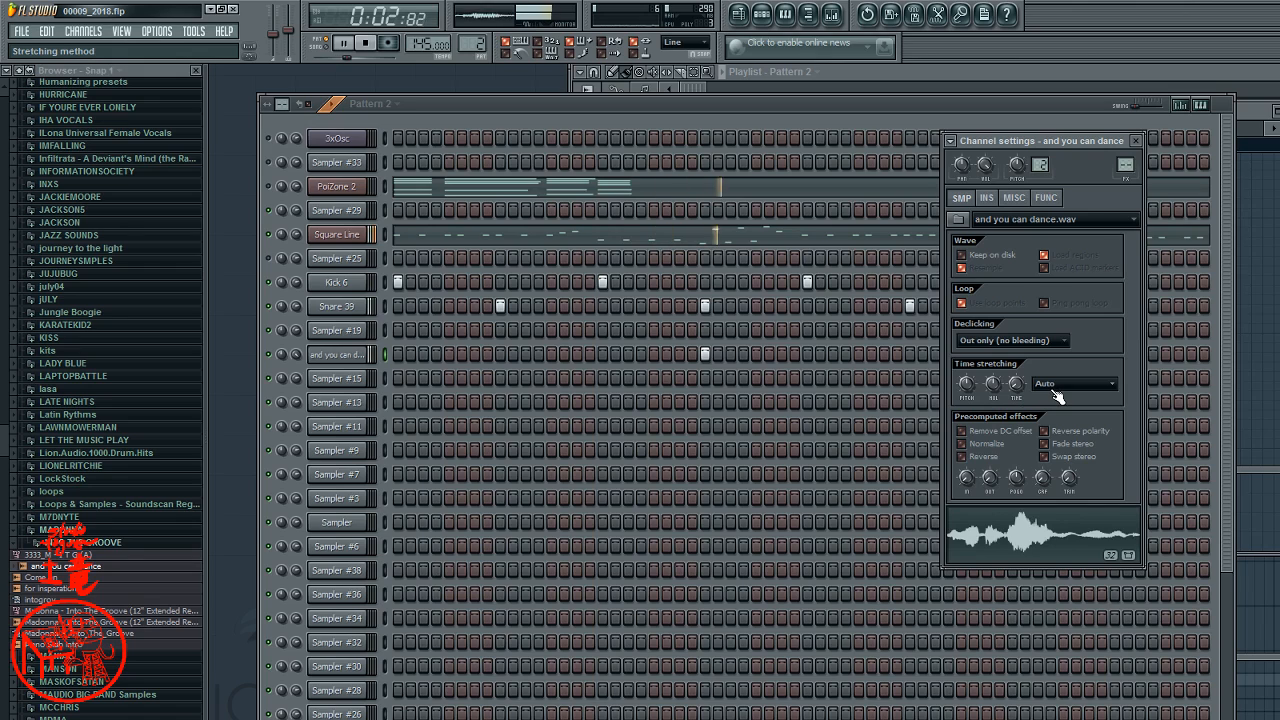
scroll(1055, 393, "down", 1)
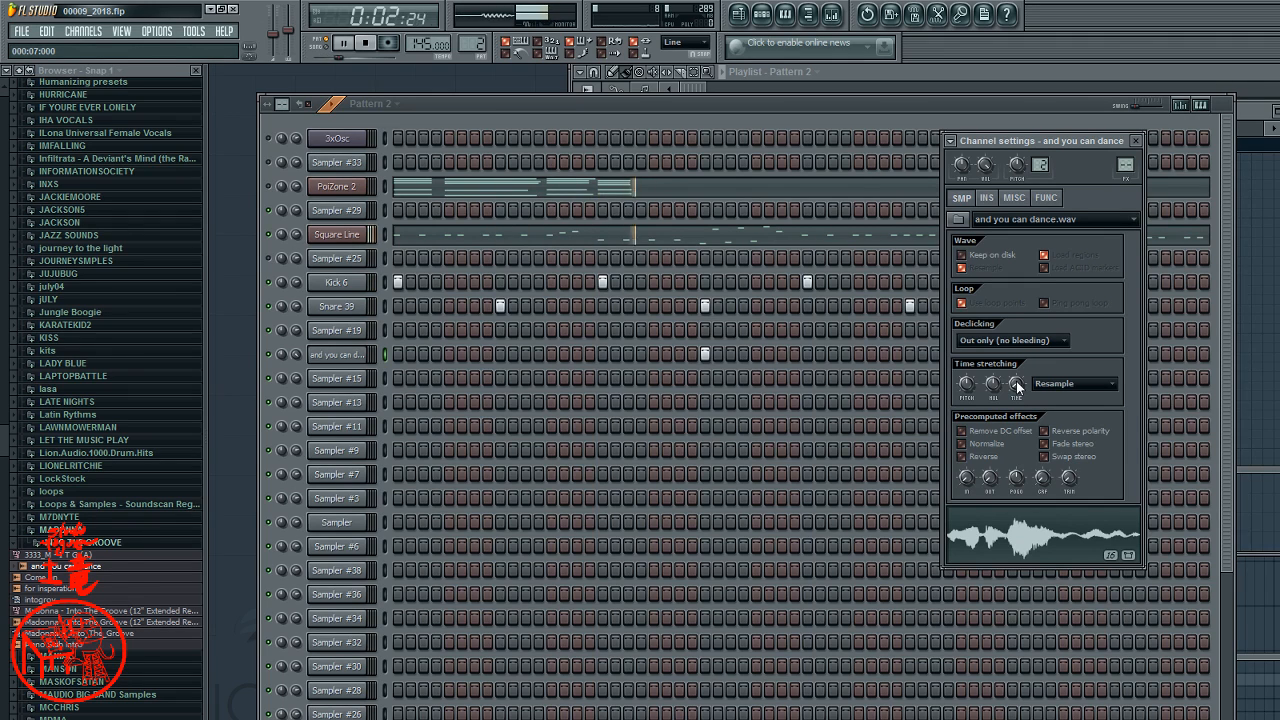
scroll(1017, 385, "up", 6)
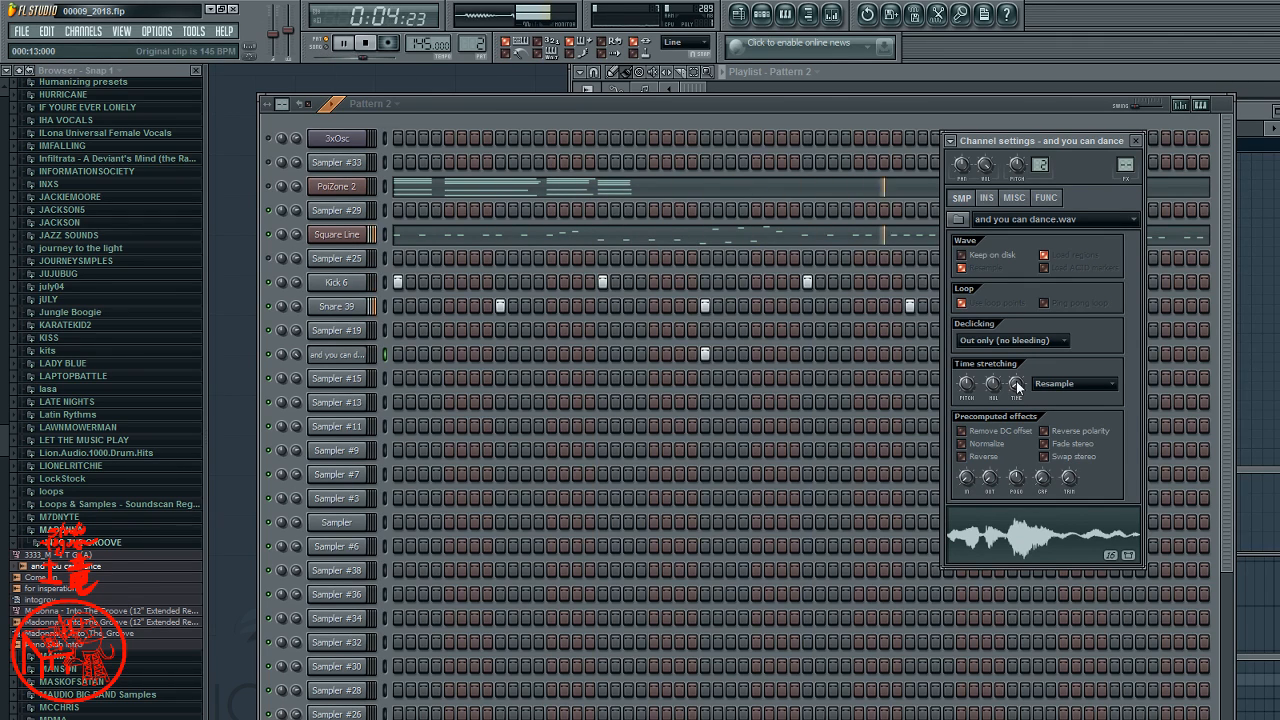
- Add and you can dance hits on steps 1, 41 and 57, trying step 9 too, and replay the pattern
left_click(397, 353)
left_click(500, 358)
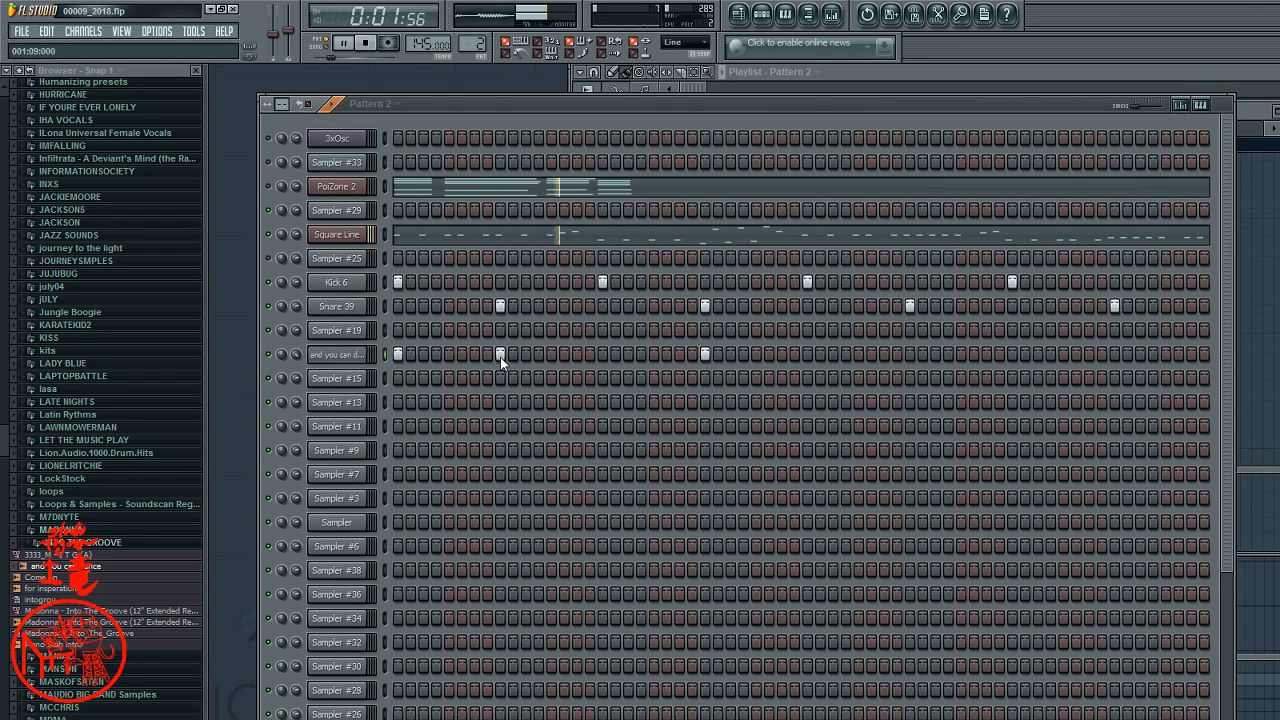
left_click(909, 354)
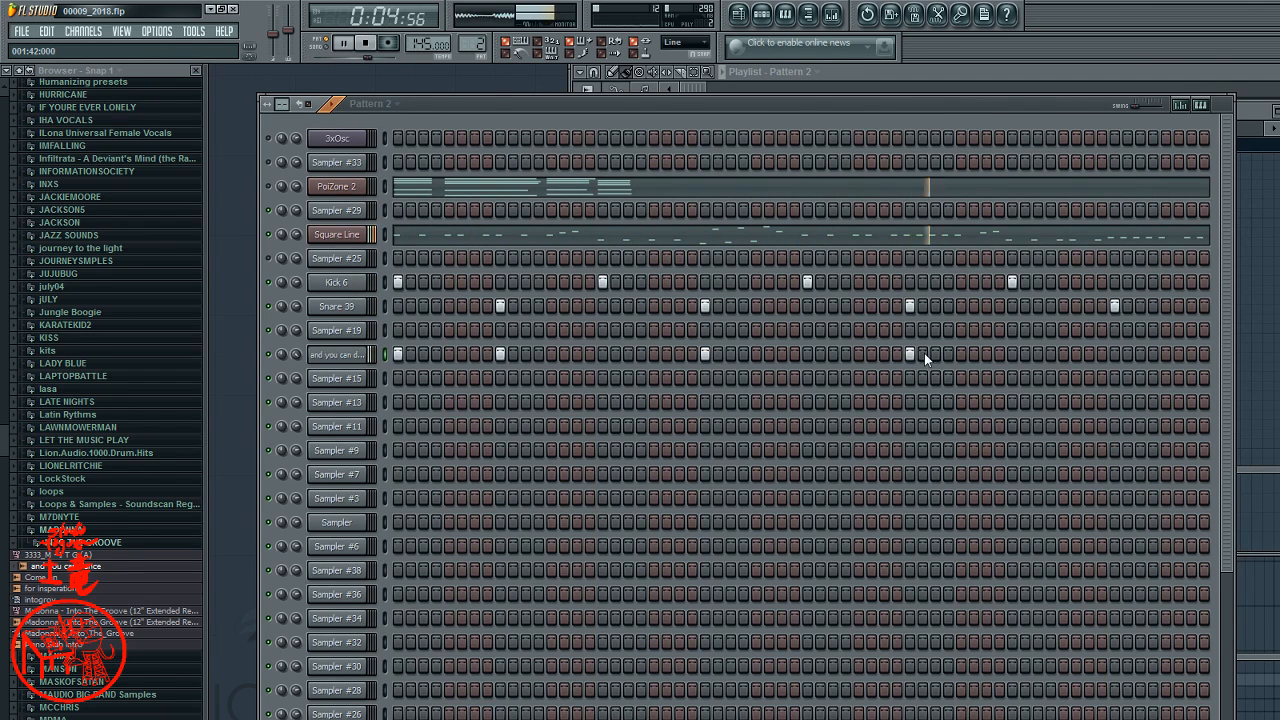
left_click(1113, 354)
key("space")
left_click(500, 354)
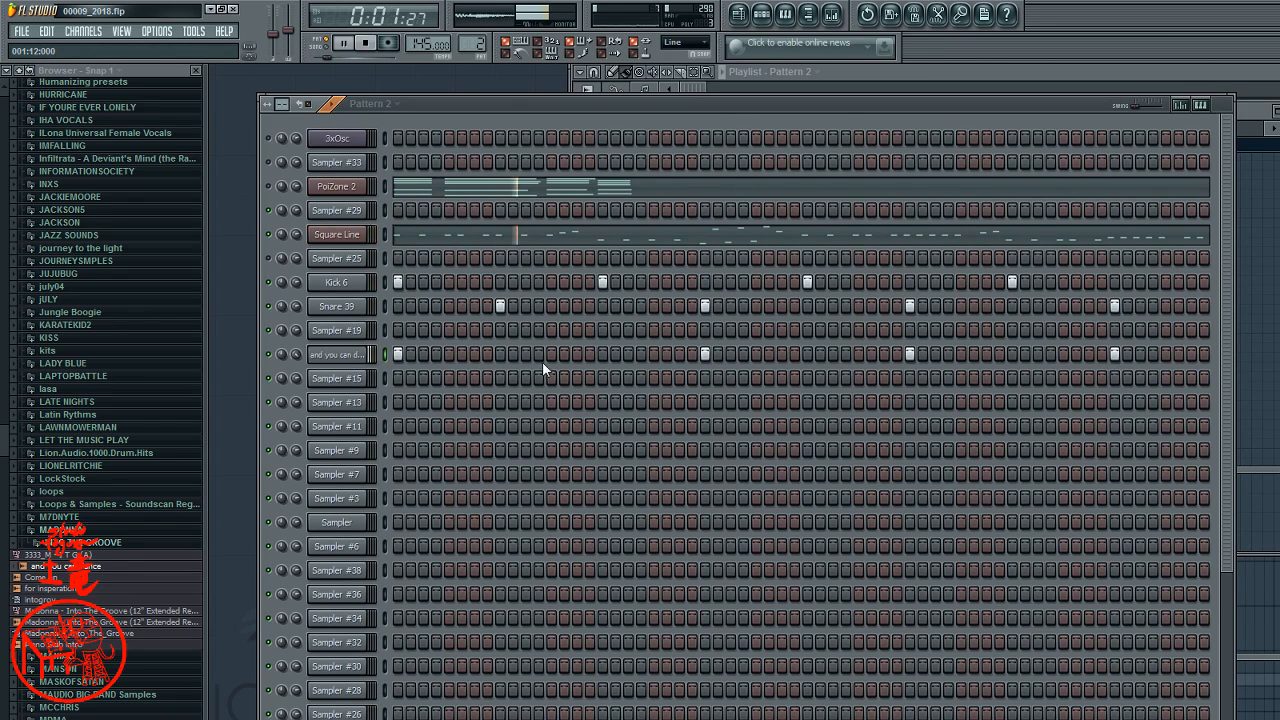
key("space")
key("space")
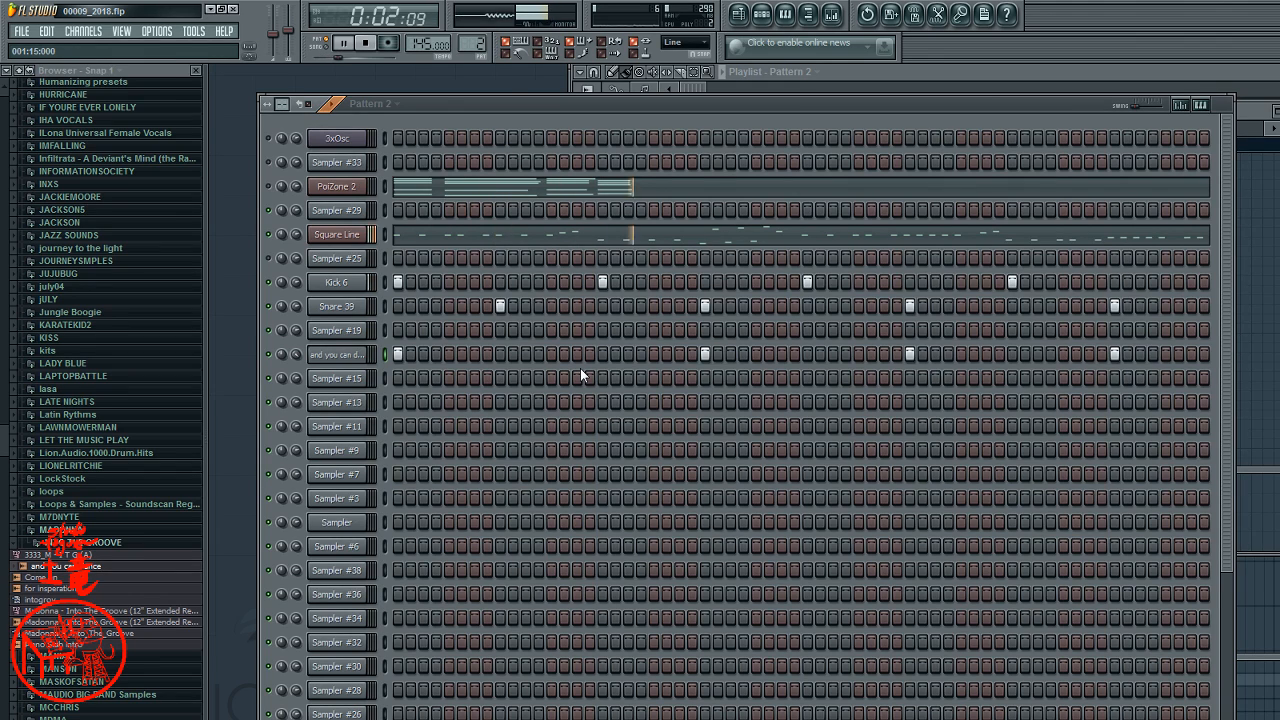
- Shift all the and you can dance hits four steps later and replay pattern 2
key("ctrl+shift+Right")
key("ctrl+shift+Right")
key("ctrl+shift+Right")
key("ctrl+shift+Right")
key("space")
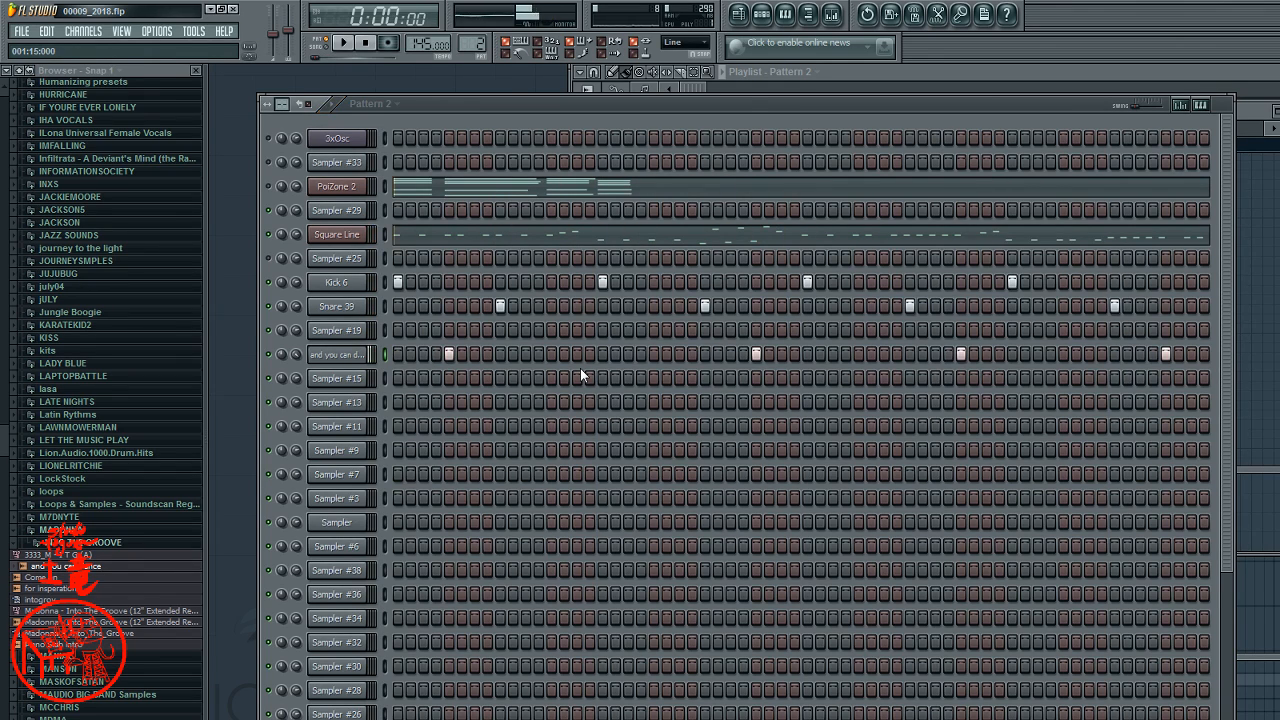
key("space")
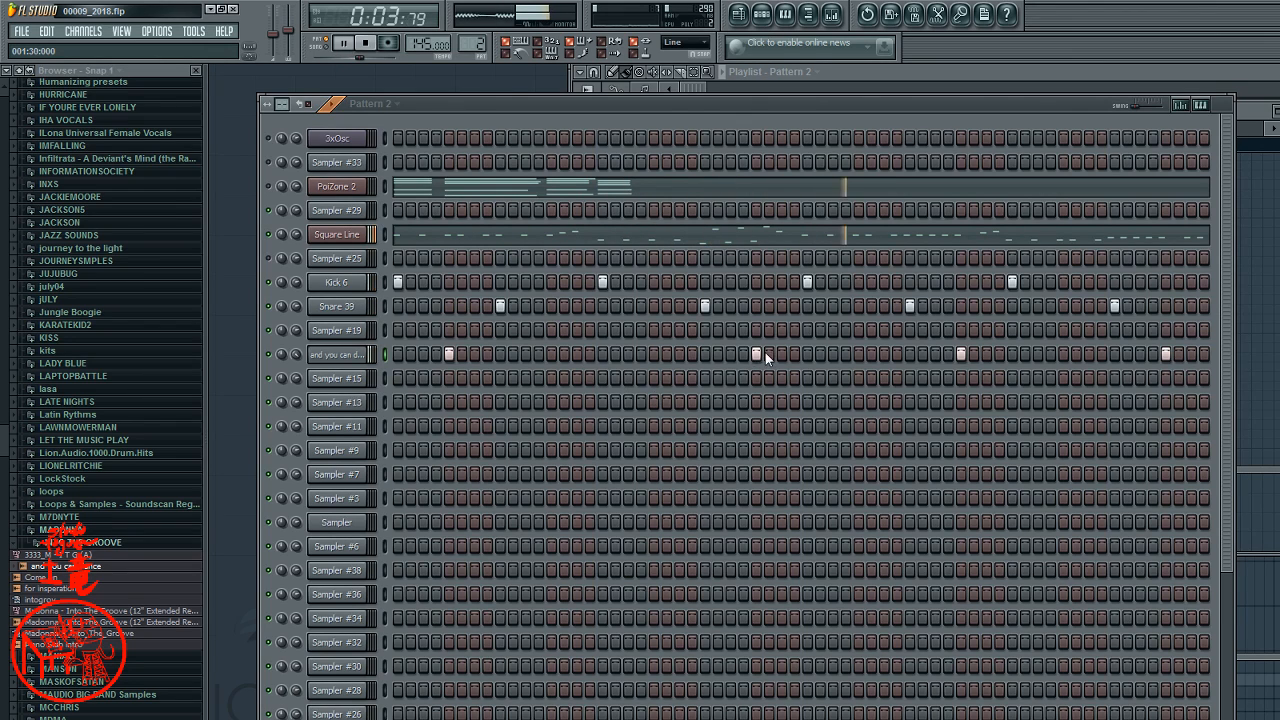
- Remove the and you can dance hits on steps 29, 45 and 61, and add one on step 37
right_click(961, 354)
right_click(1166, 354)
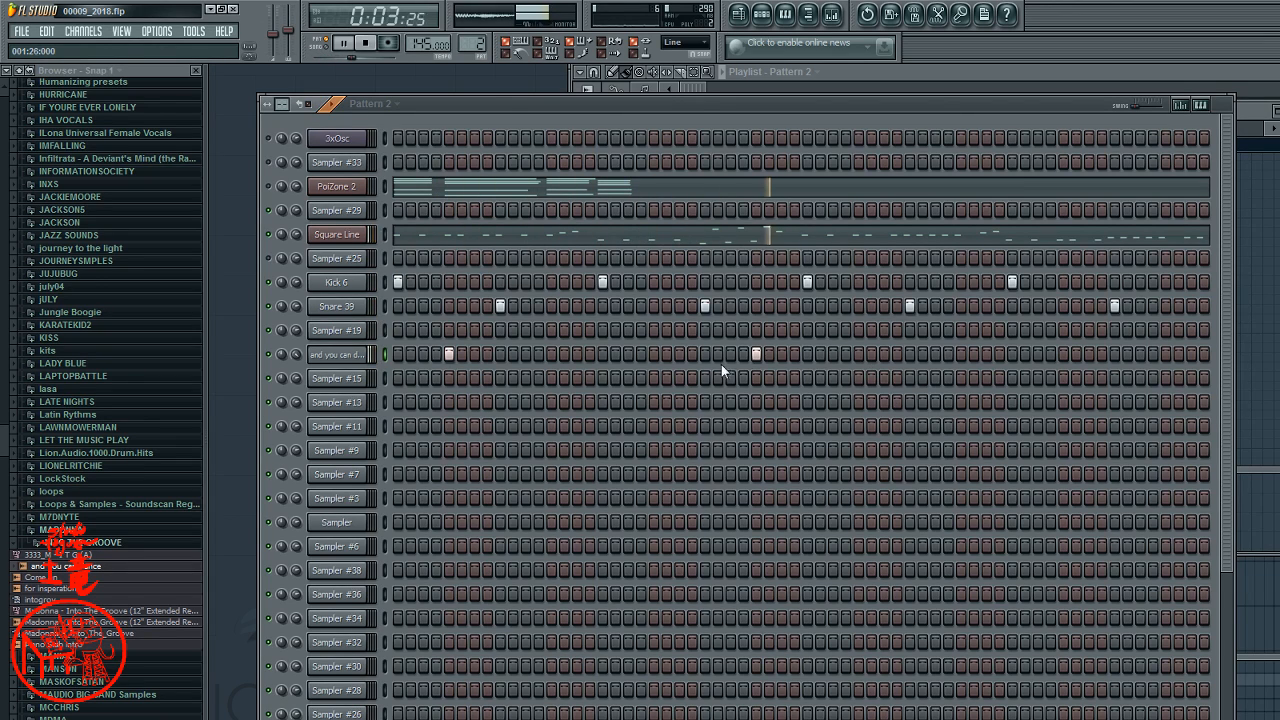
right_click(756, 354)
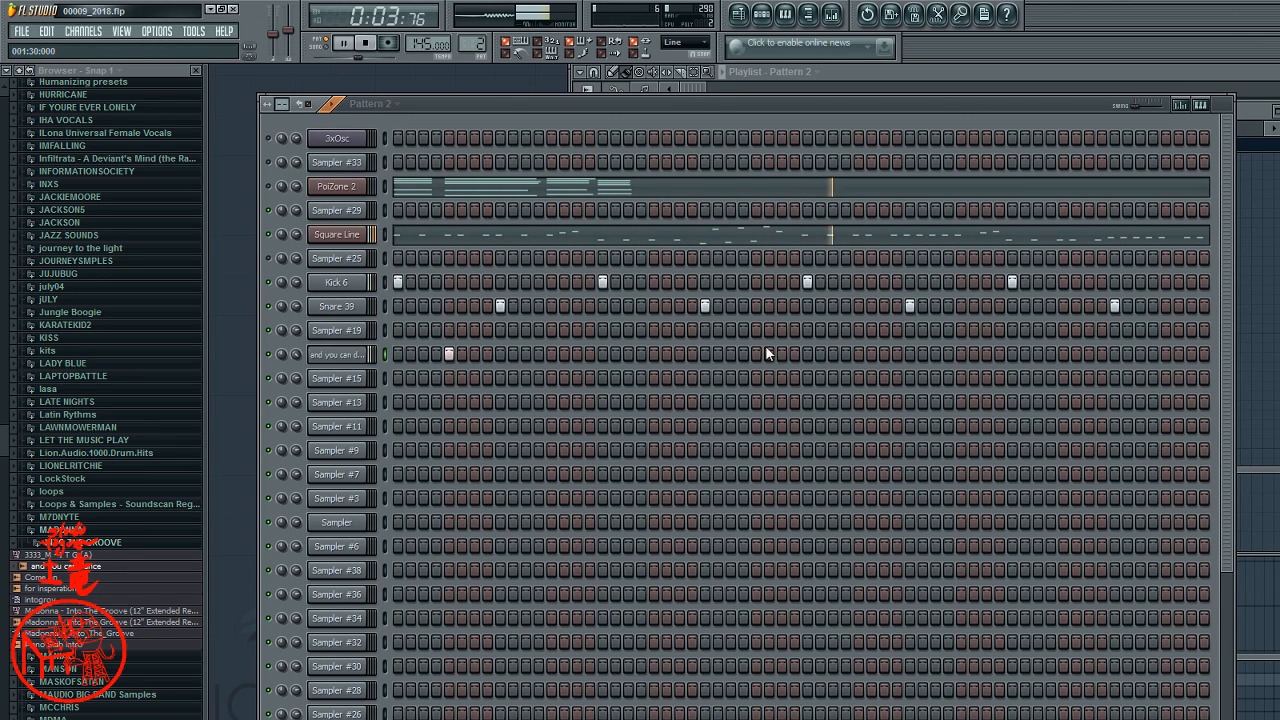
left_click(857, 354)
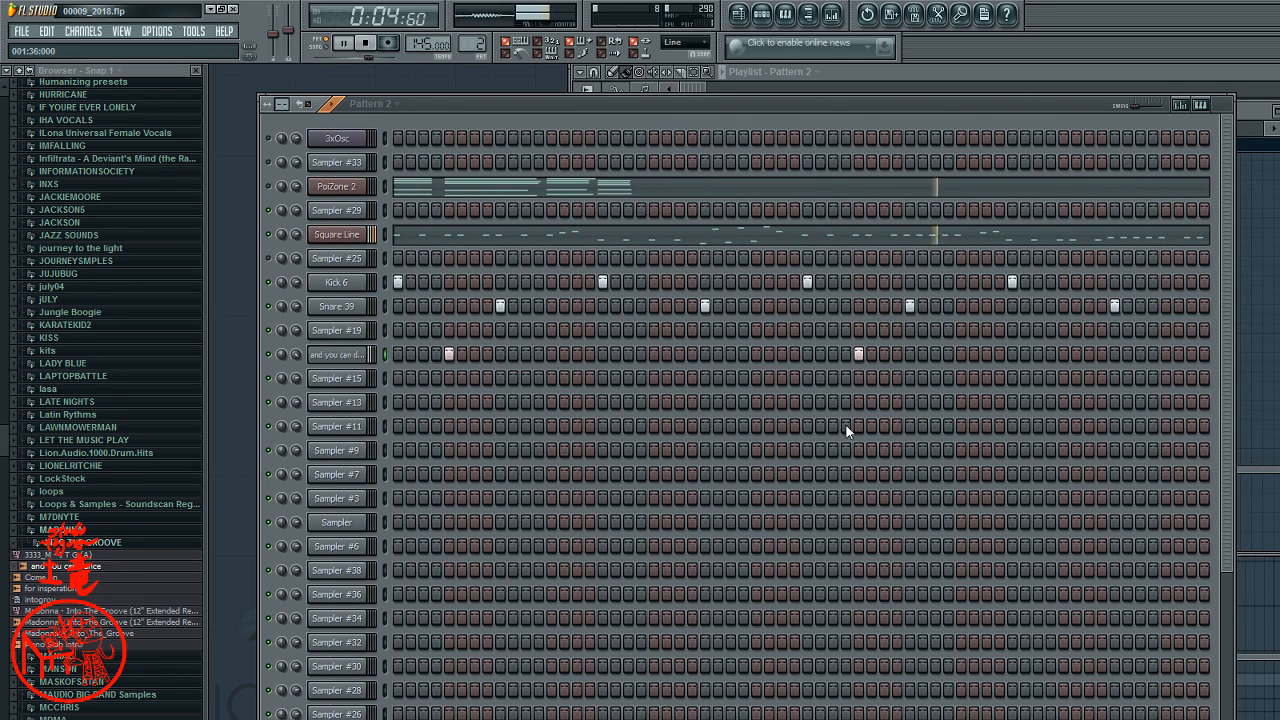
- Set the and you can dance channel's echo delay to 6 echoes and adjust its feedback while the pattern plays
left_click(360, 360)
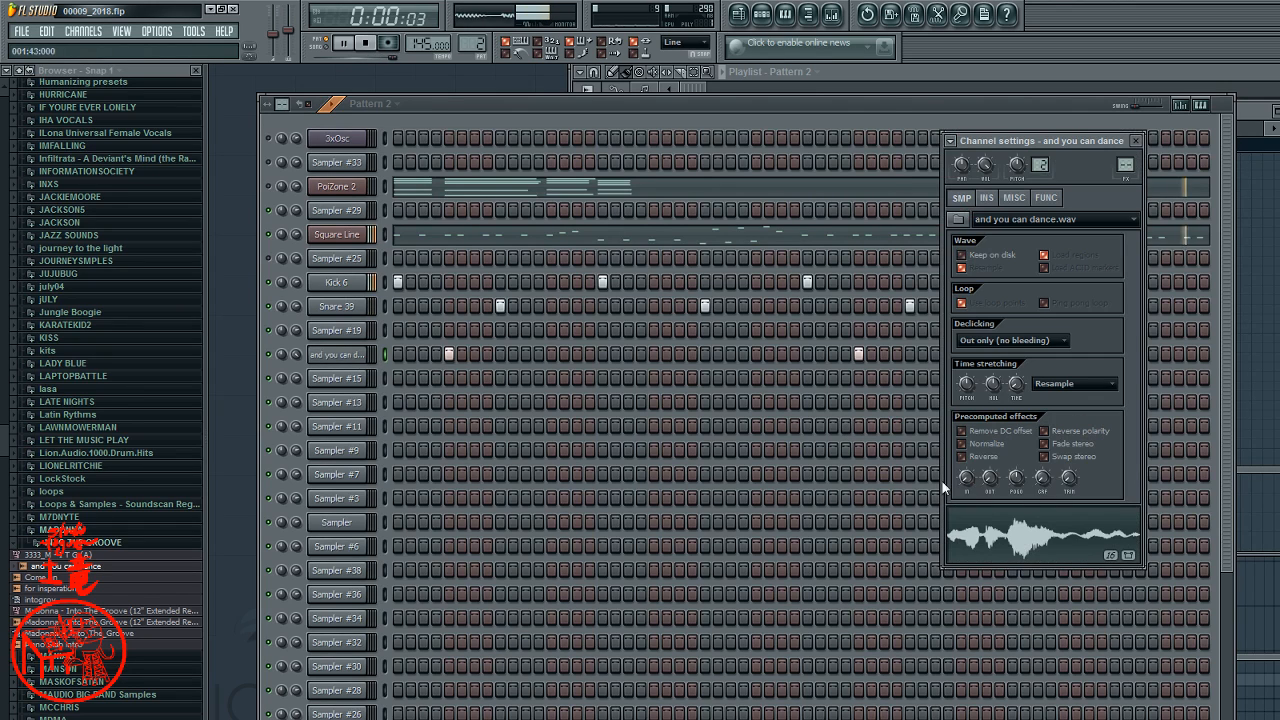
mouse_move(1016, 393)
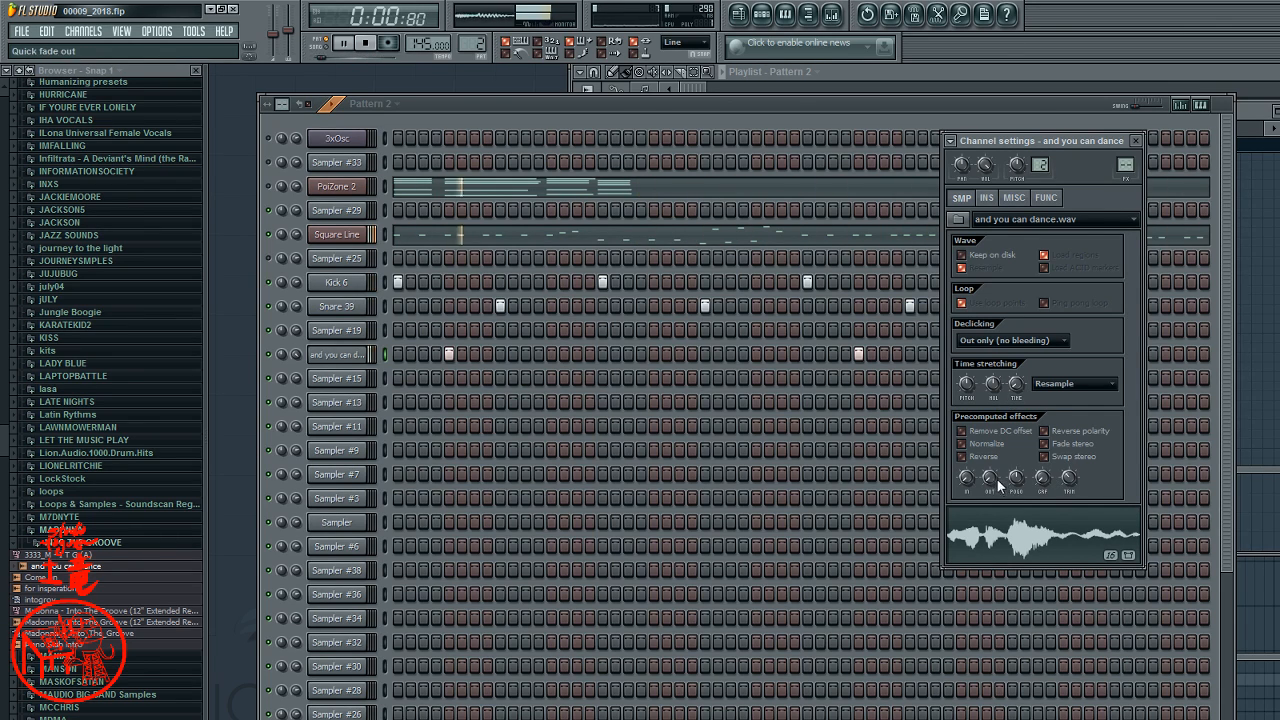
left_click_drag(993, 476, 994, 474)
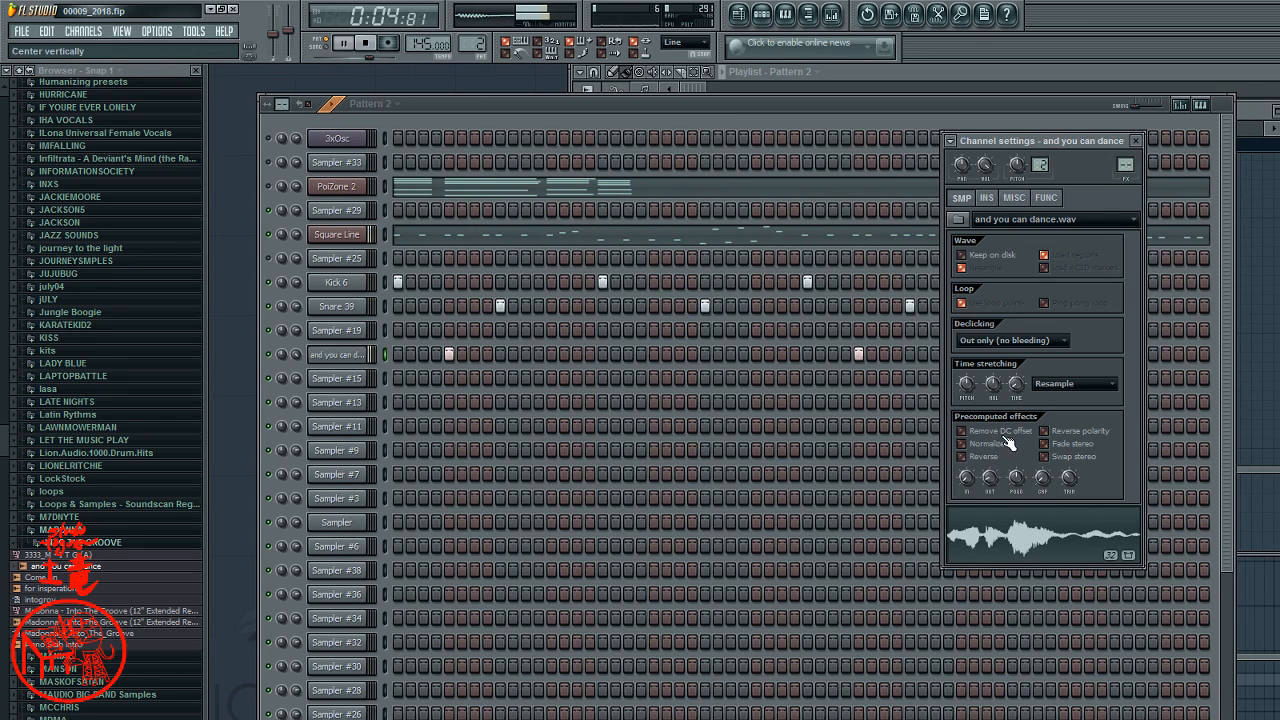
left_click(1047, 198)
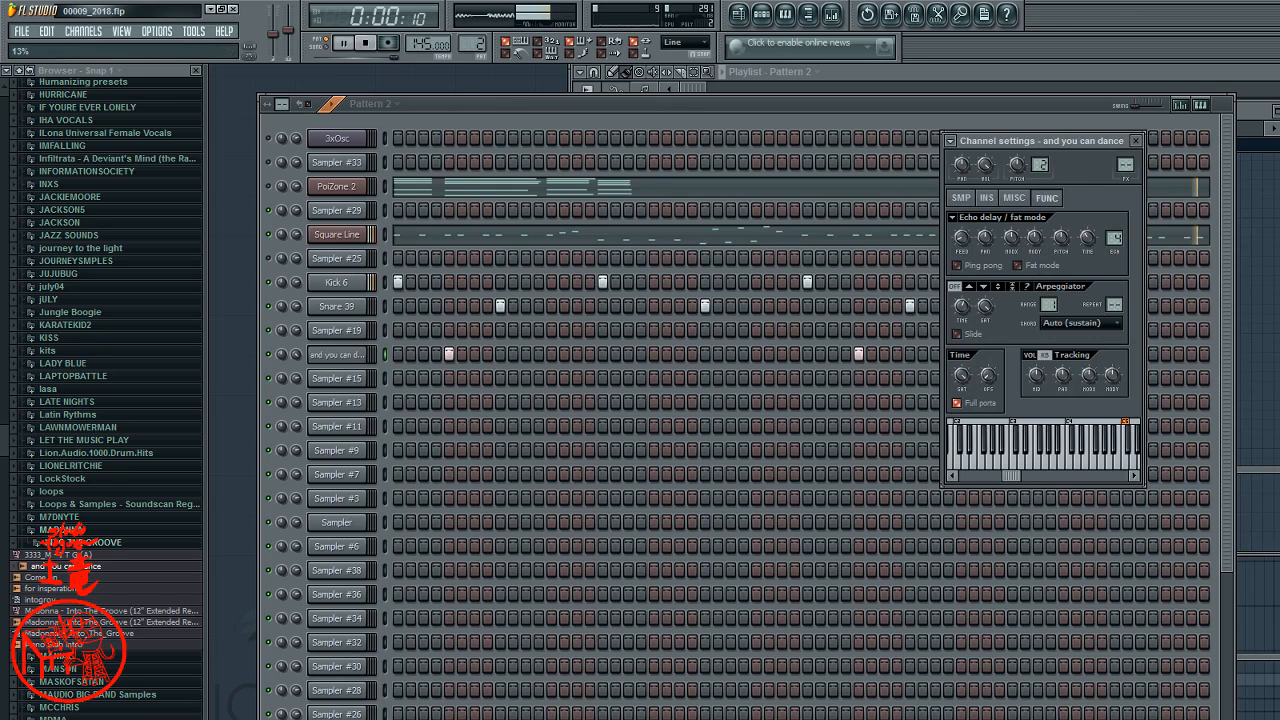
left_click_drag(962, 246, 967, 246)
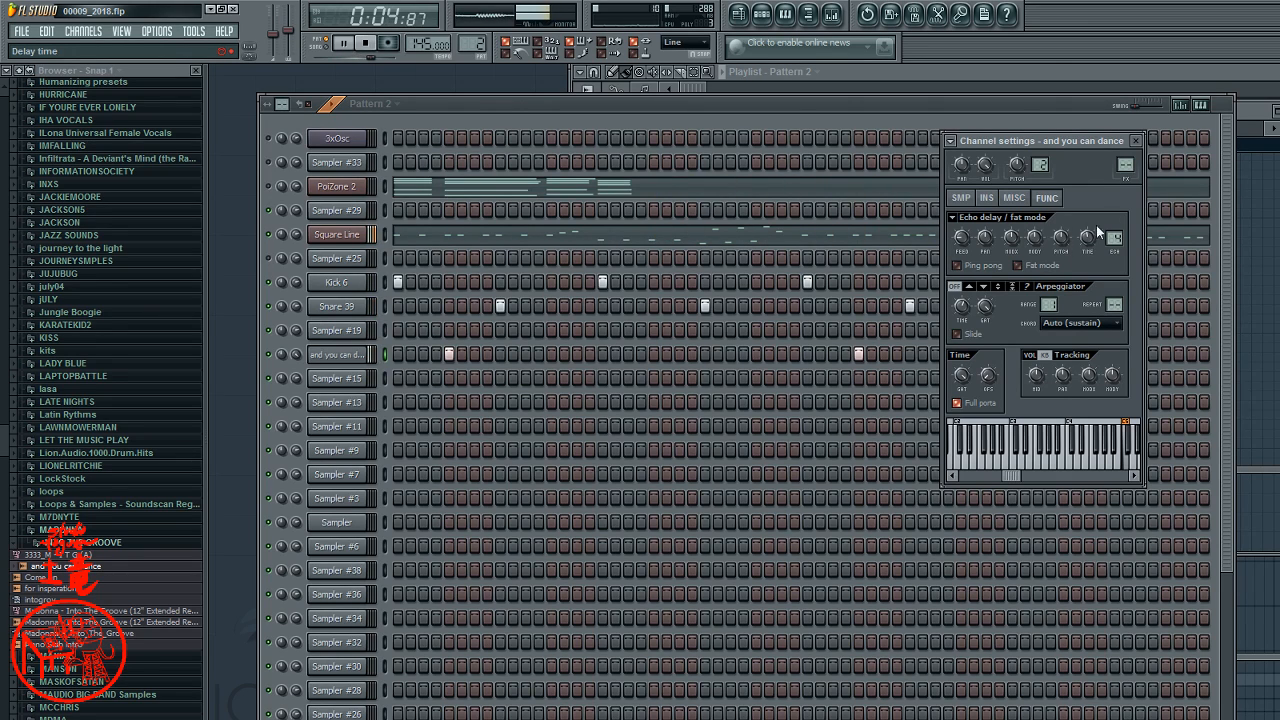
left_click_drag(1083, 241, 1082, 239)
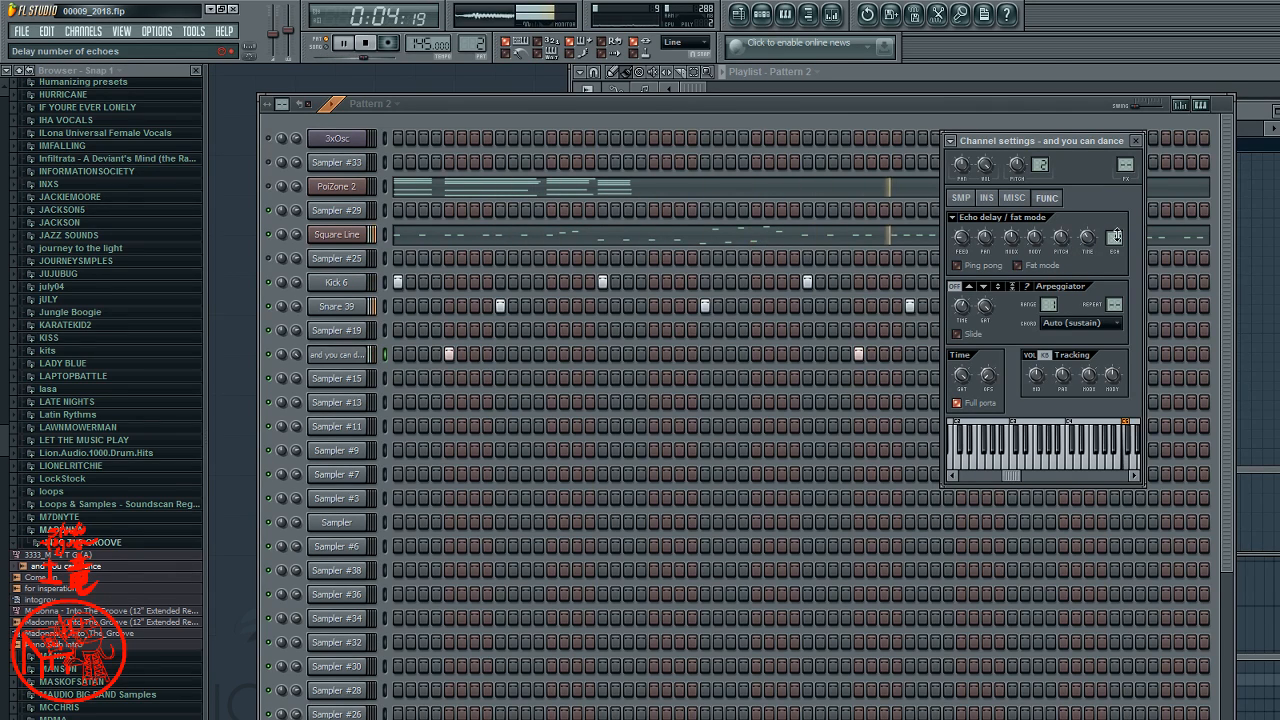
left_click(966, 240)
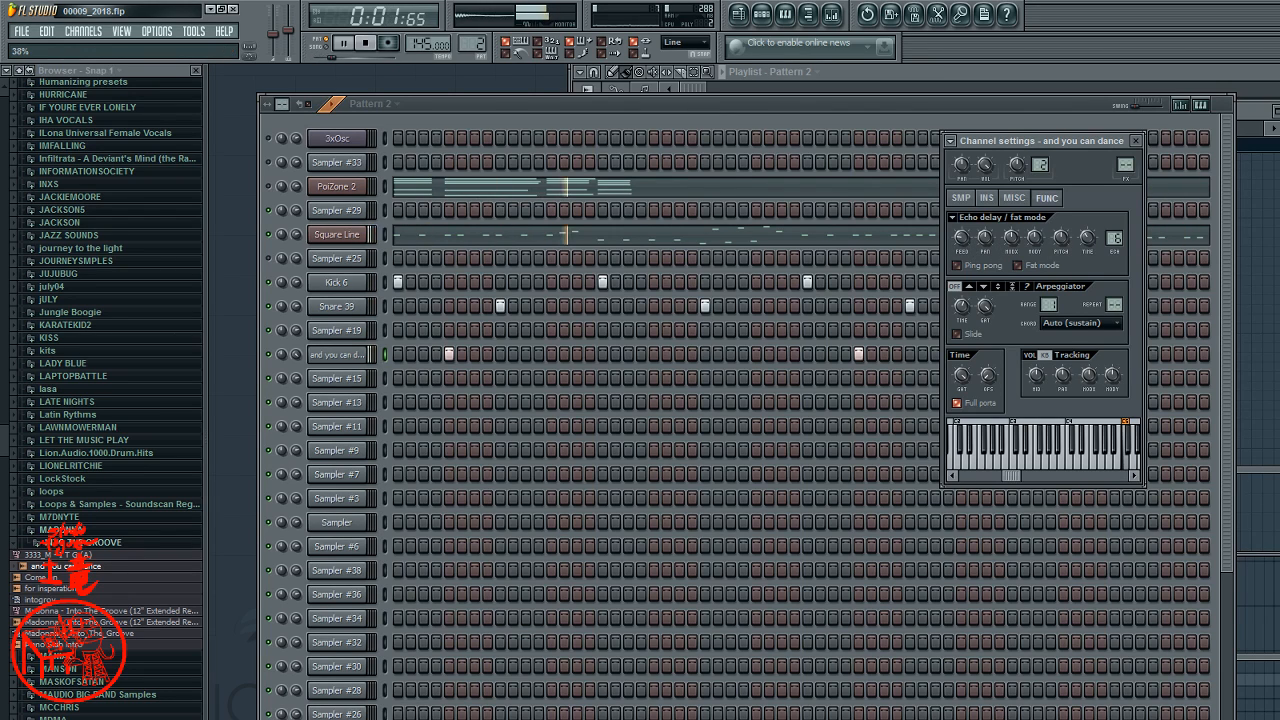
left_click_drag(966, 240, 963, 246)
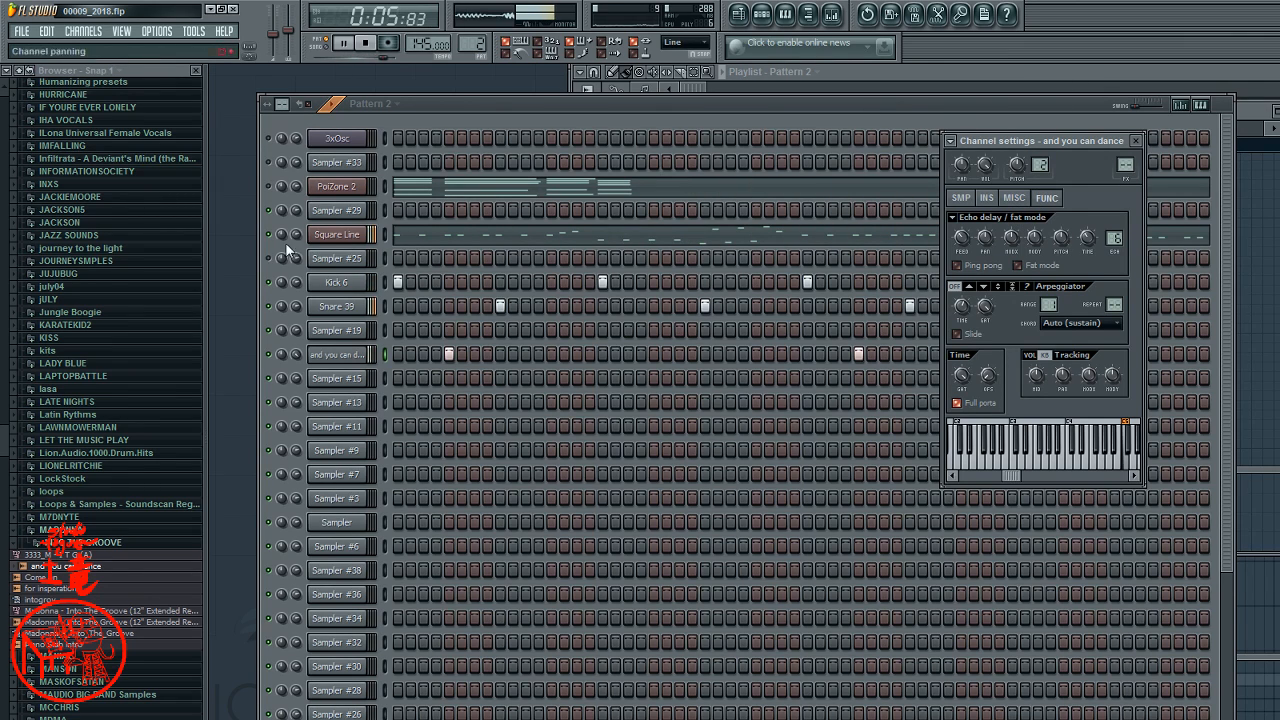
- Raise the Square Line channel's root note by one octave and view its Pentagon I synth interface
left_click(273, 189)
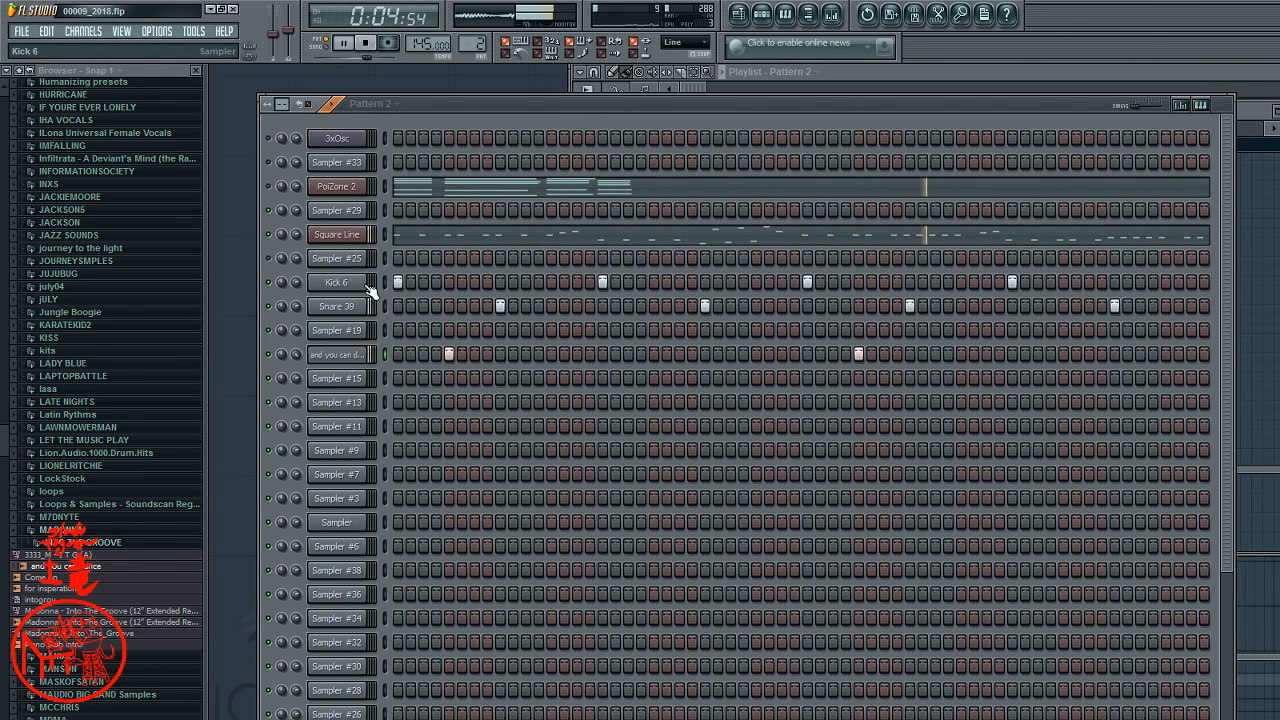
left_click(337, 238)
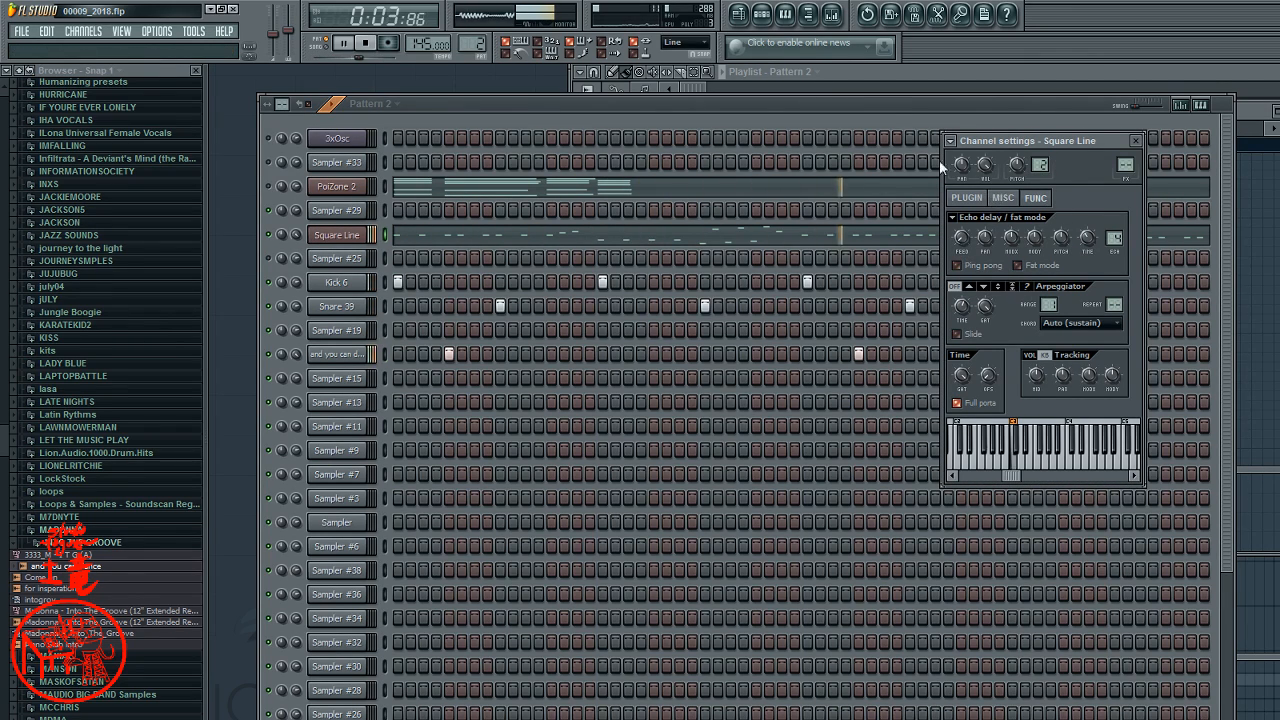
left_click(879, 111)
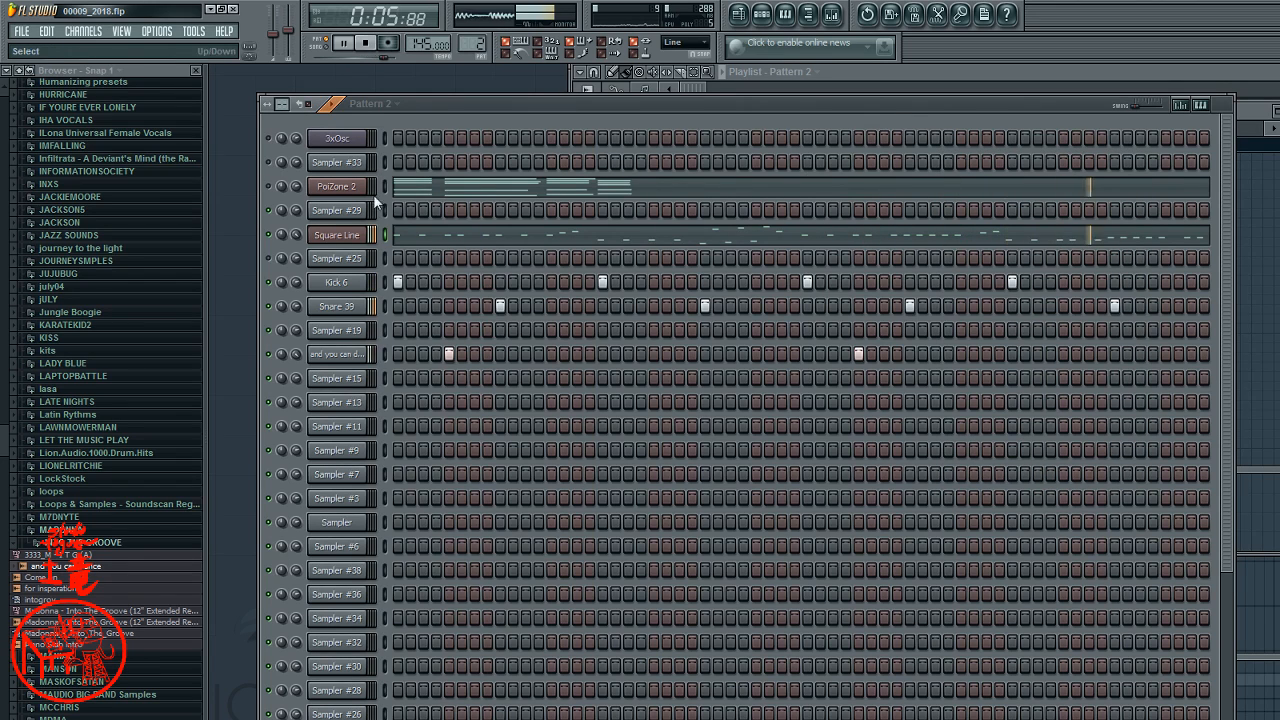
left_click(365, 233)
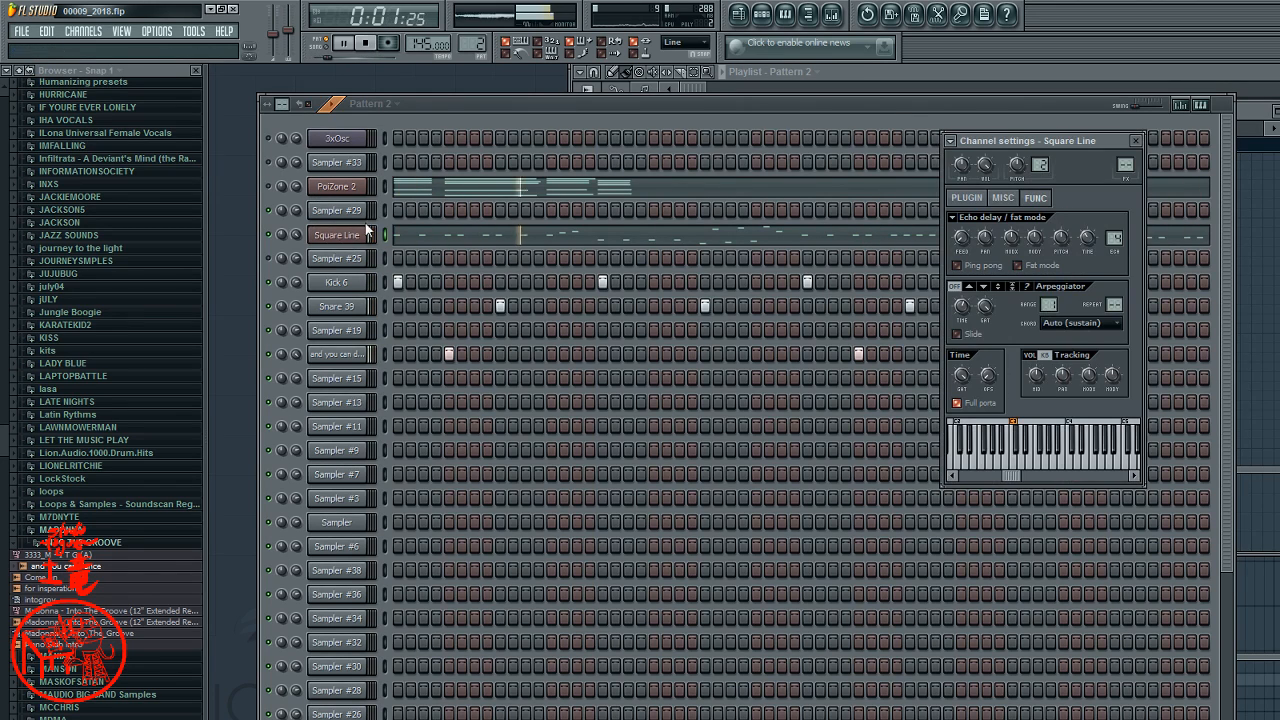
right_click(1072, 458)
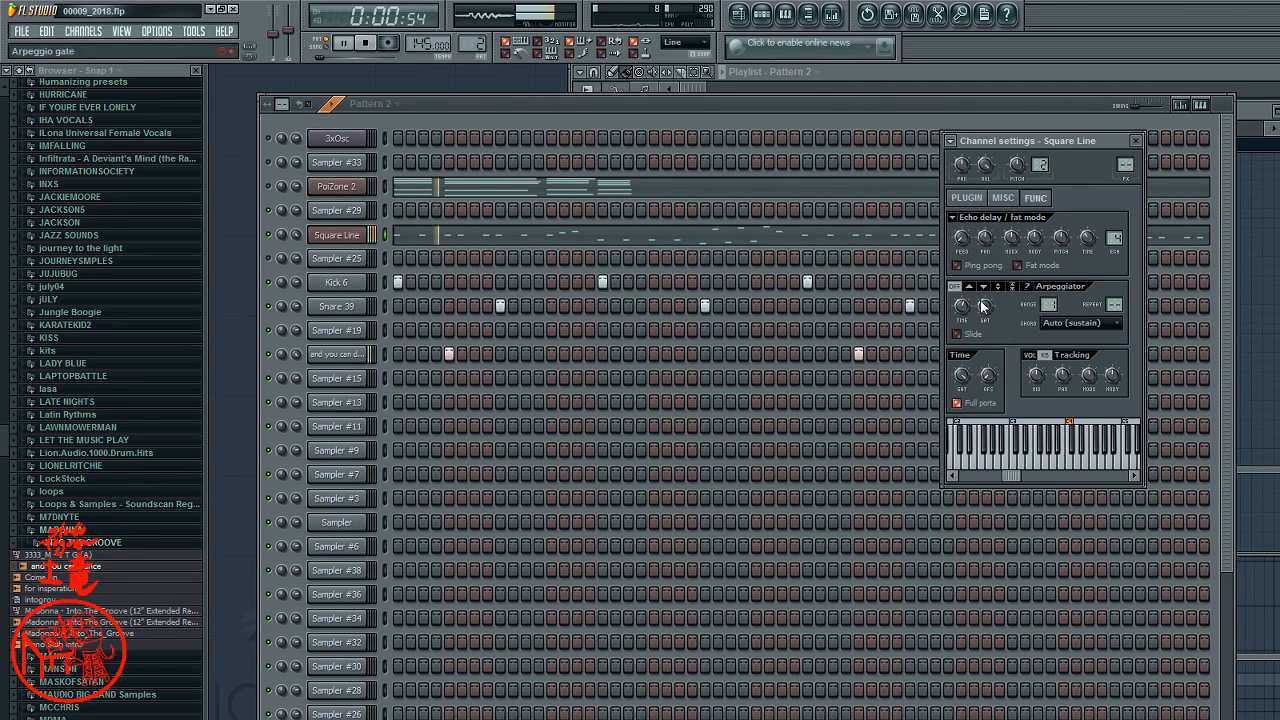
left_click(968, 198)
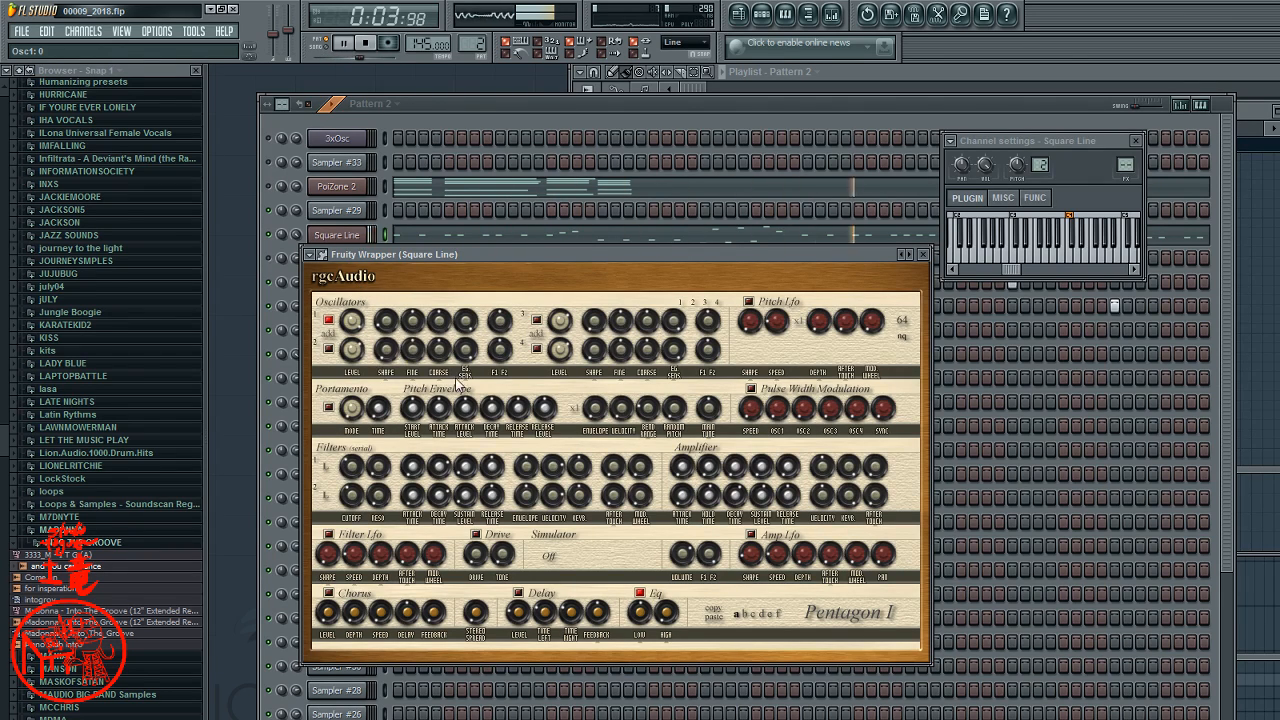
left_click(922, 254)
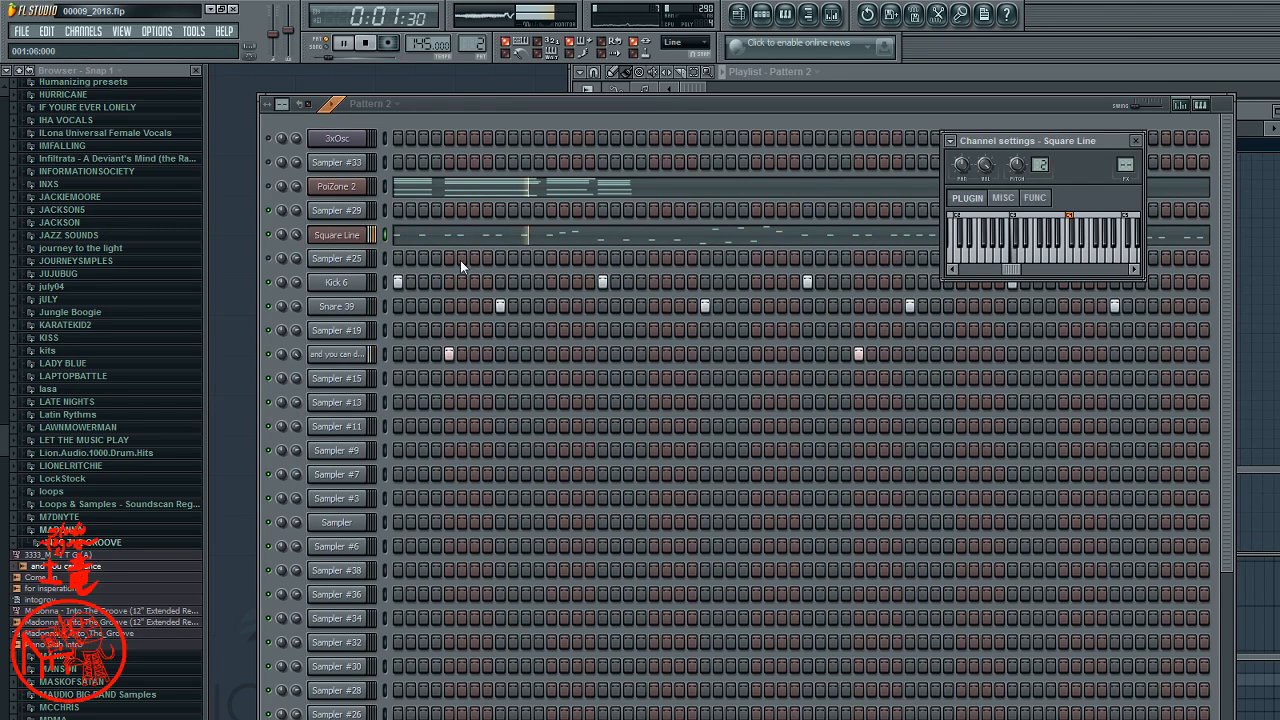
- Play pattern 2 and examine the PoiZone 2 chord notes in the piano roll
left_click(274, 187)
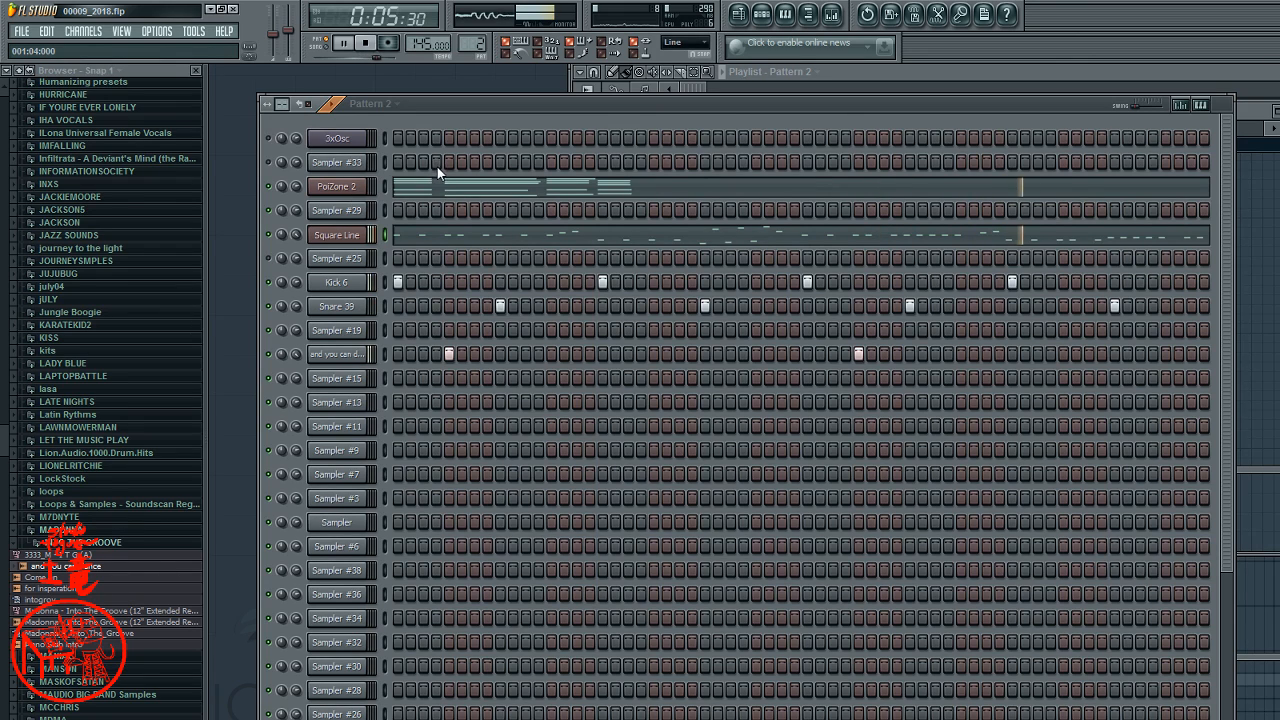
key("space")
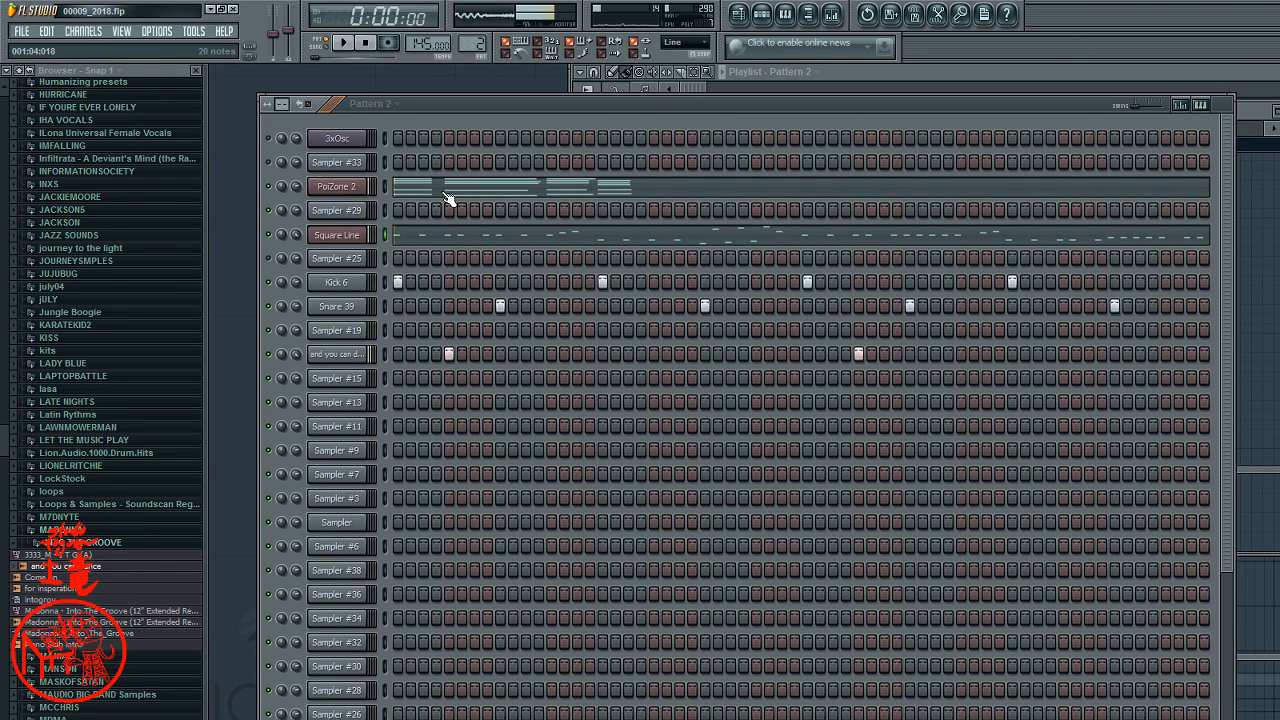
left_click(447, 197)
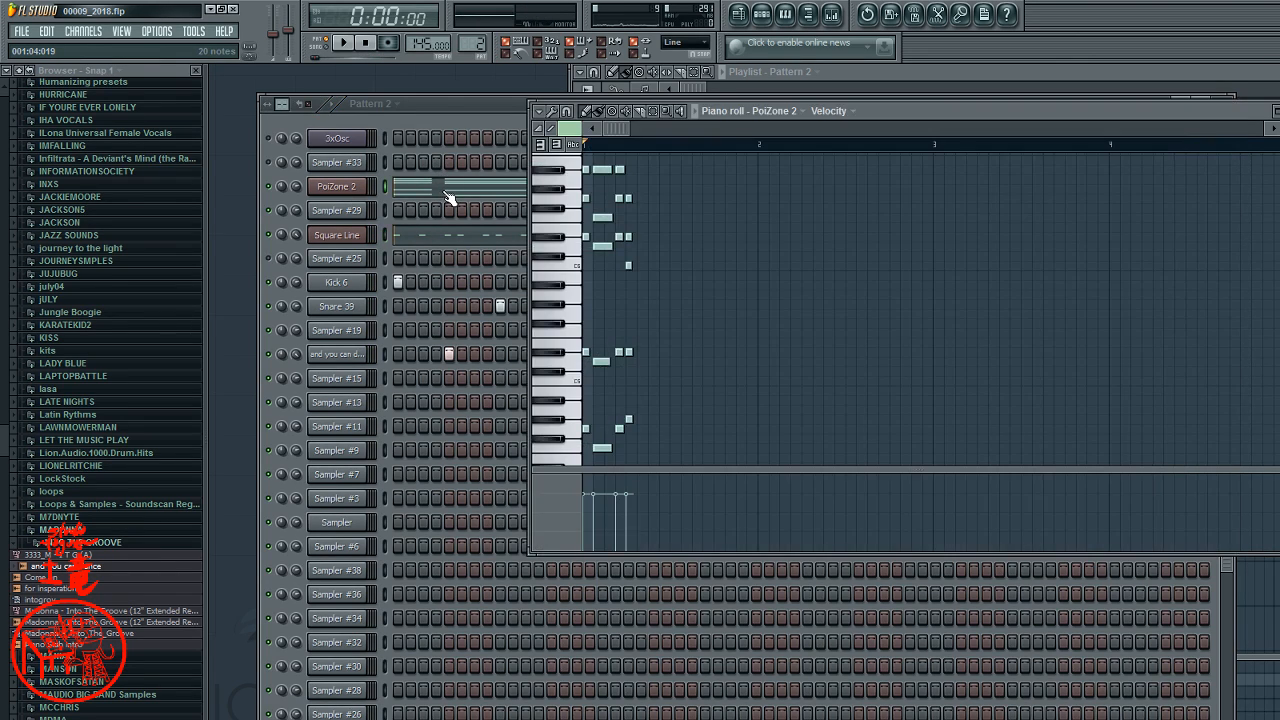
key("space")
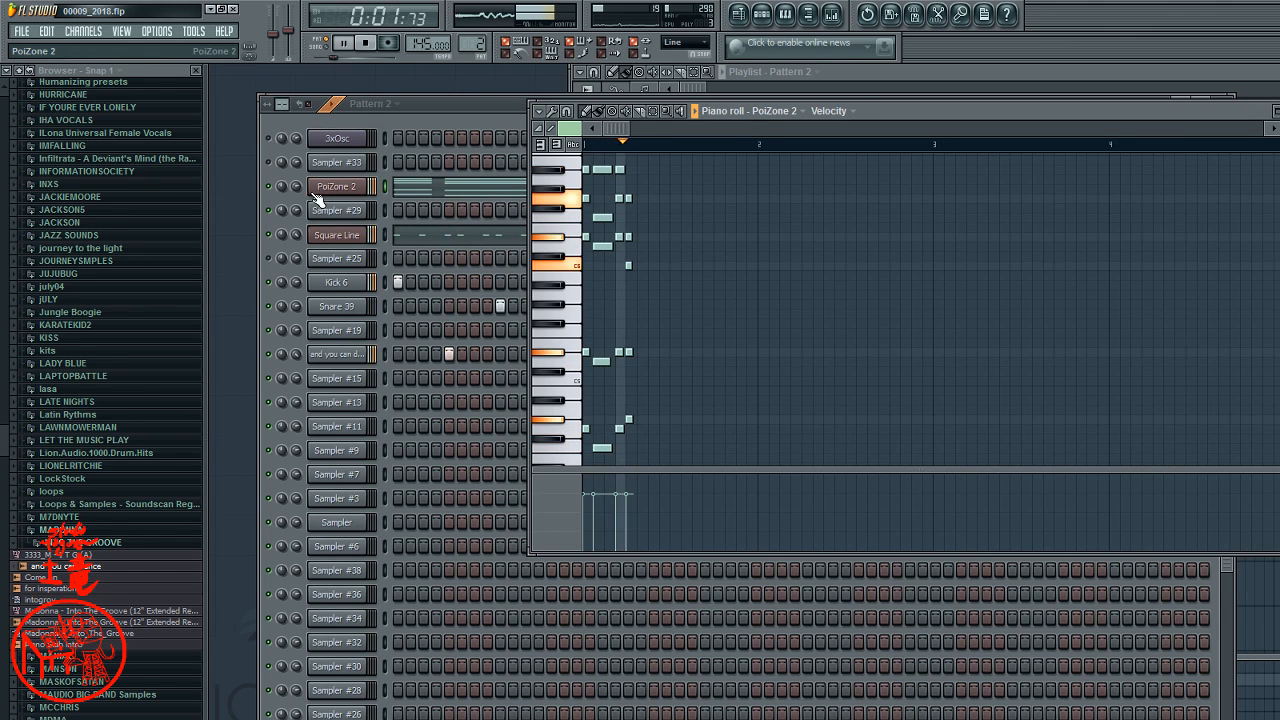
key("F7")
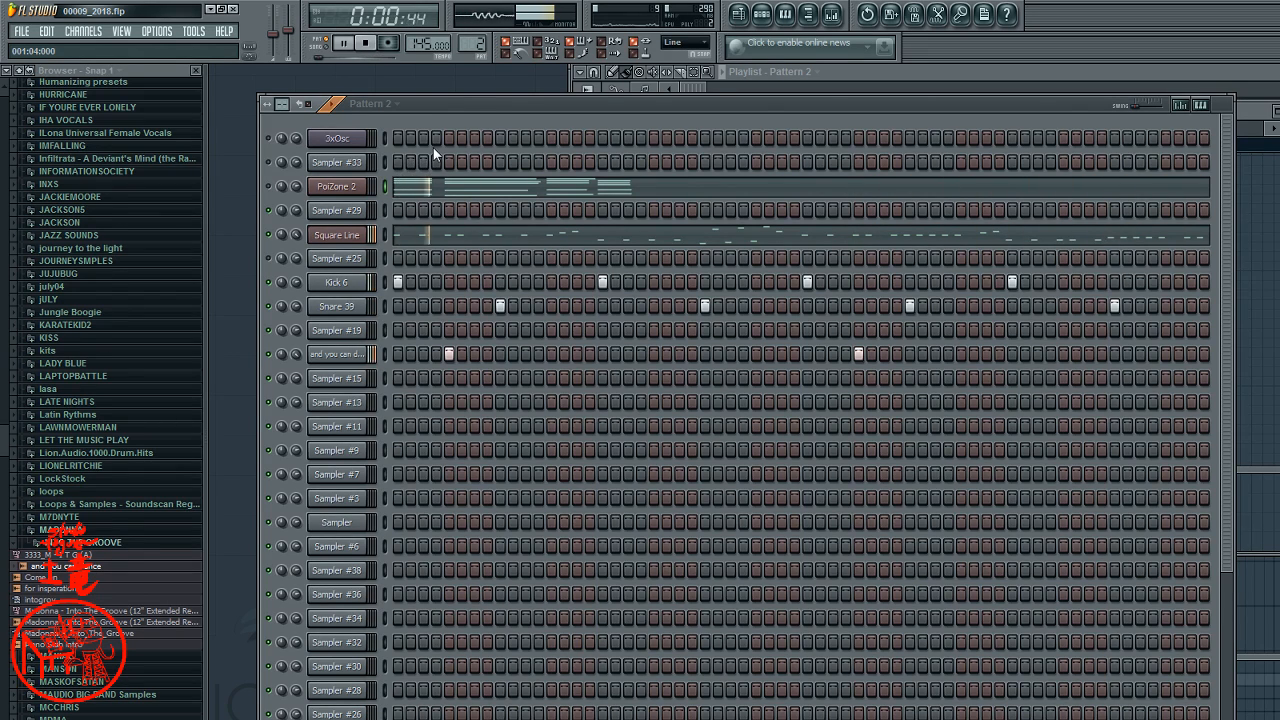
key("space")
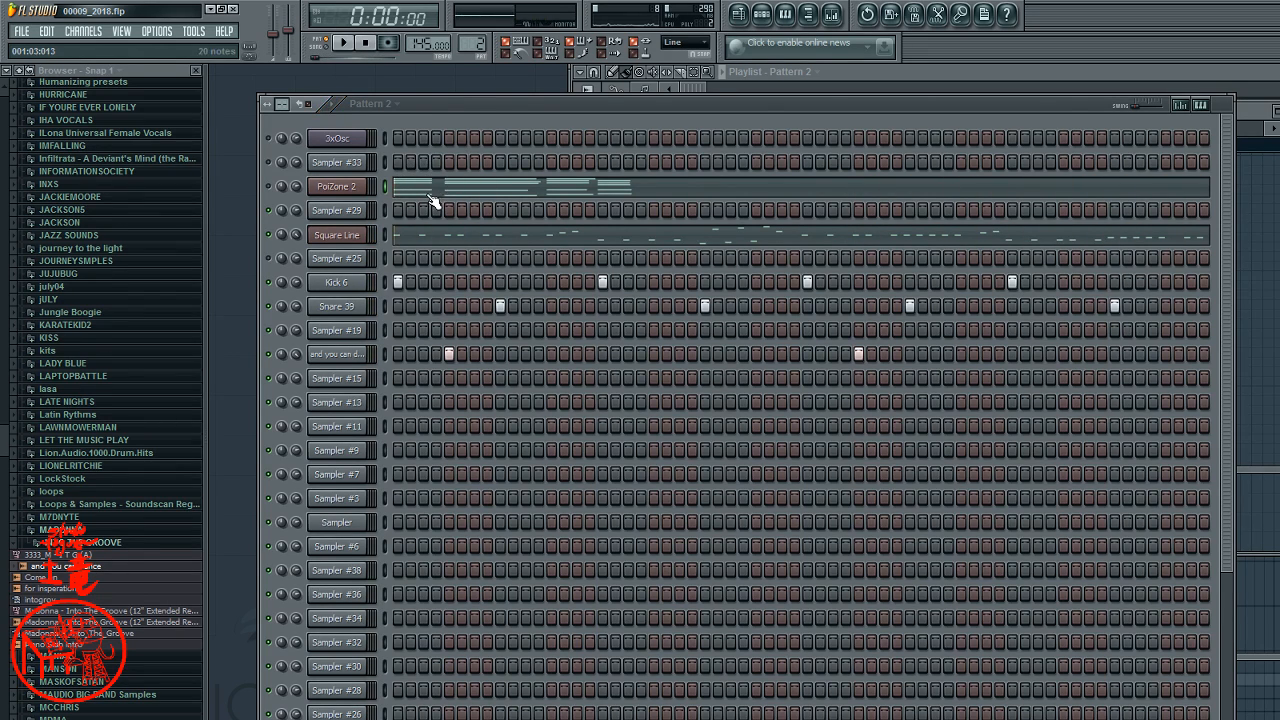
left_click(431, 195)
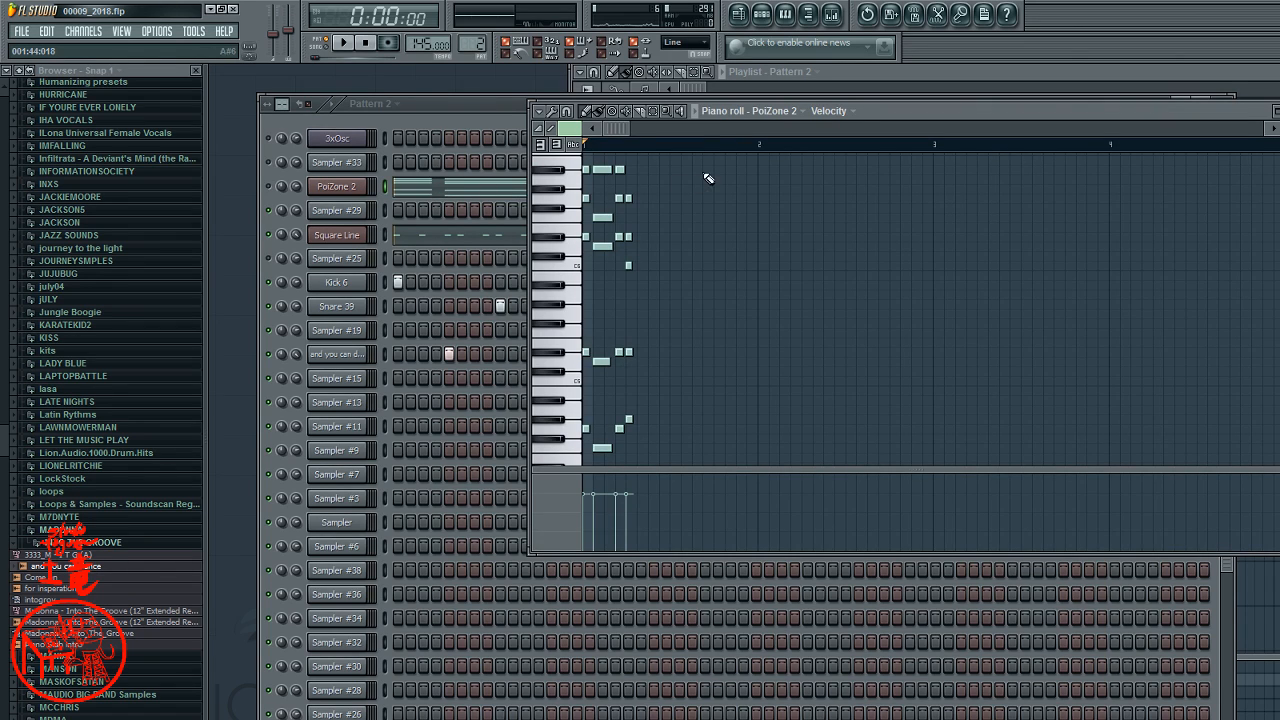
key("ctrl+a")
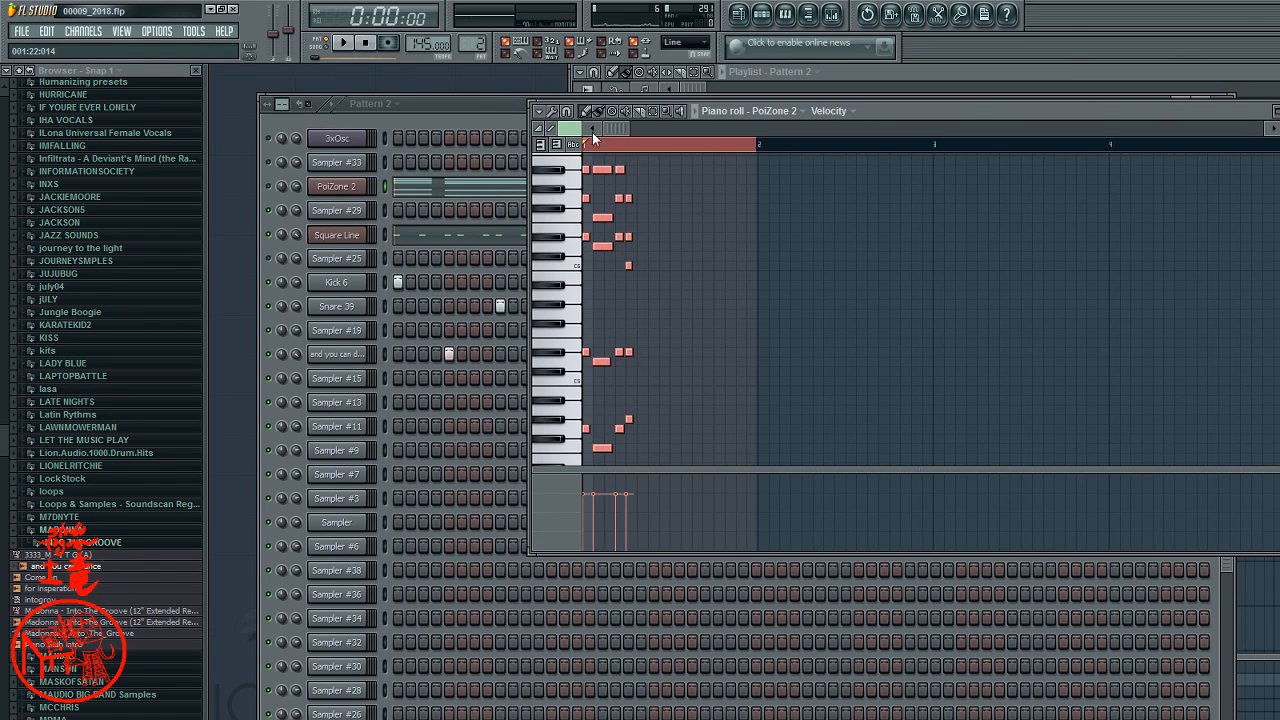
key("space")
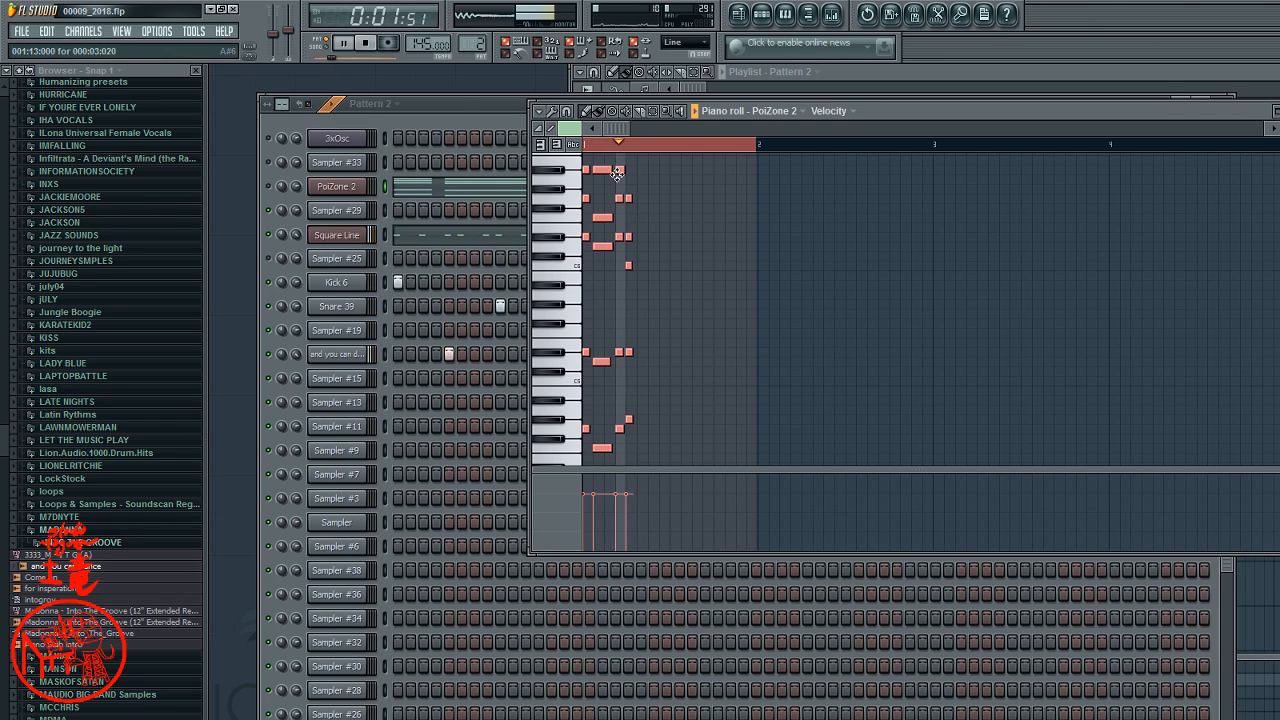
key("space")
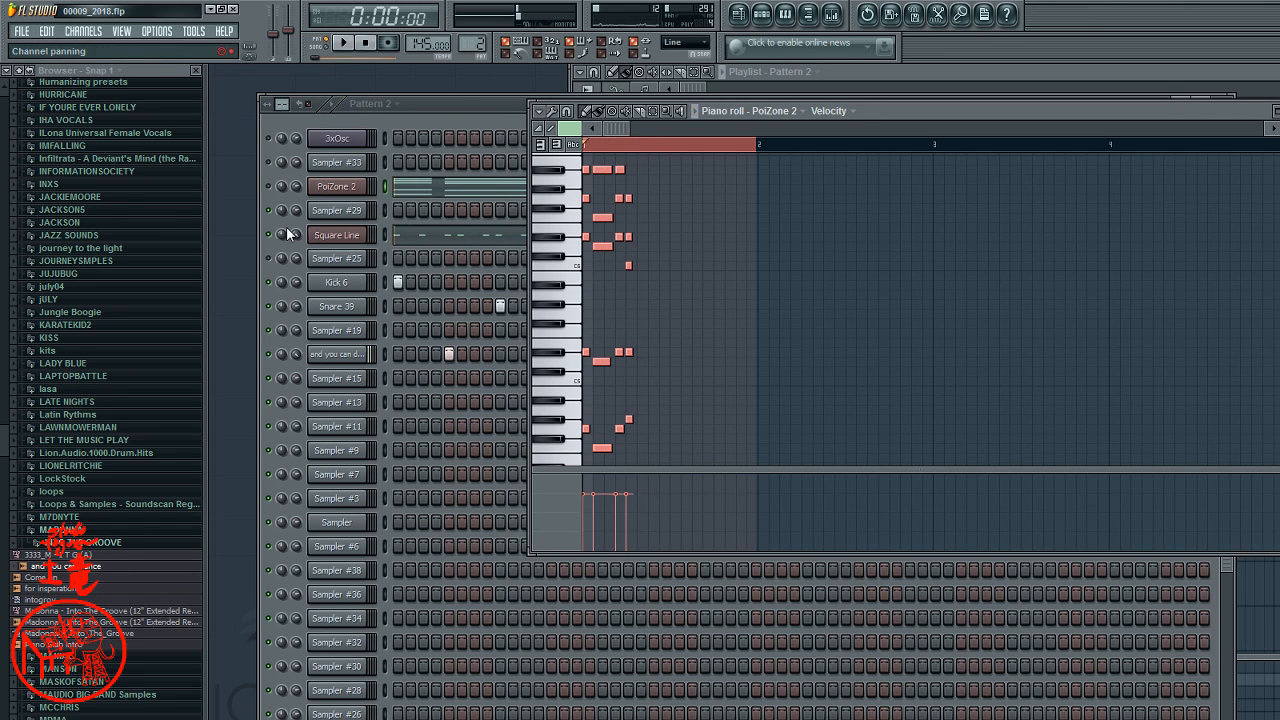
key("F7")
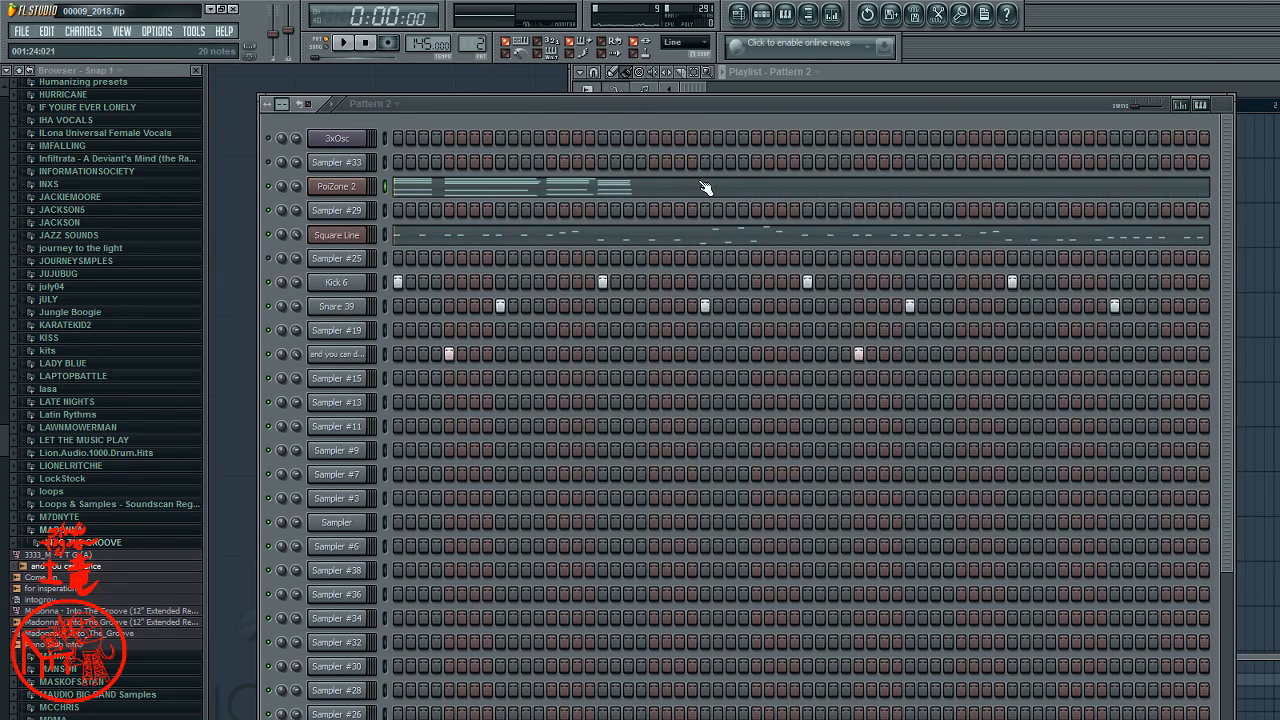
- Move all PoiZone 2 chord notes four steps later in the piano roll and play the pattern
left_click(705, 188)
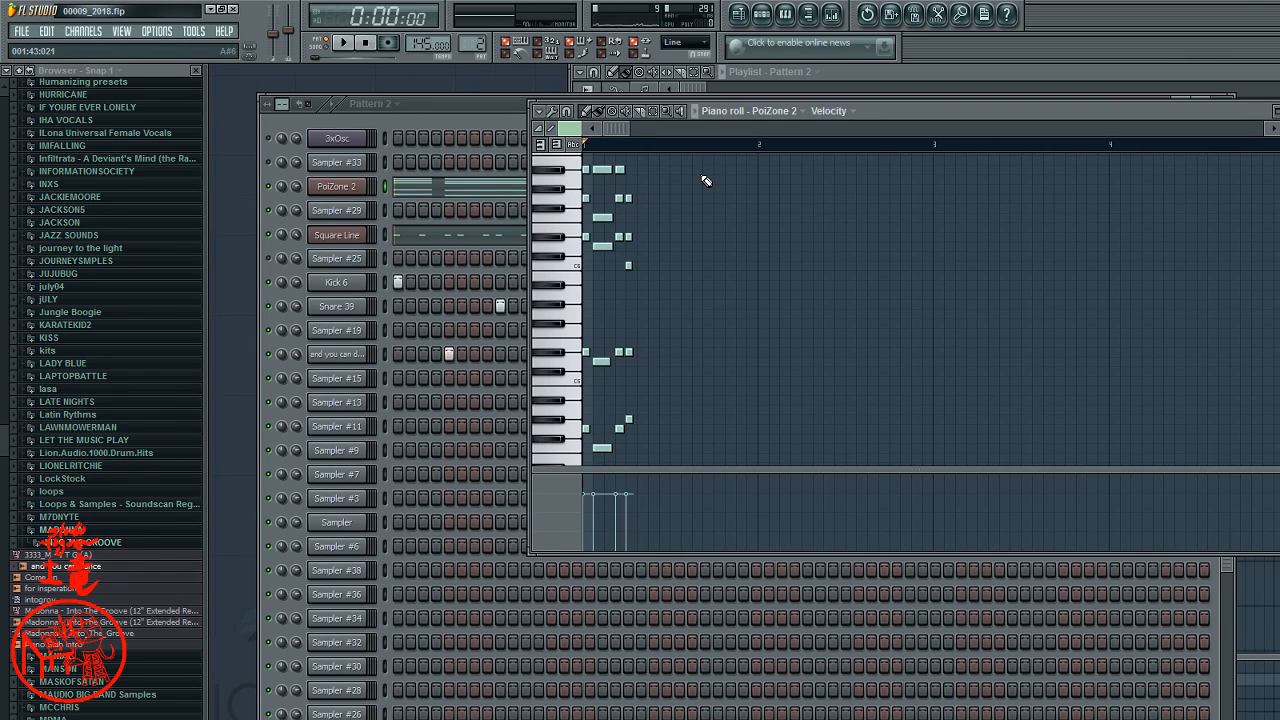
key("ctrl+a")
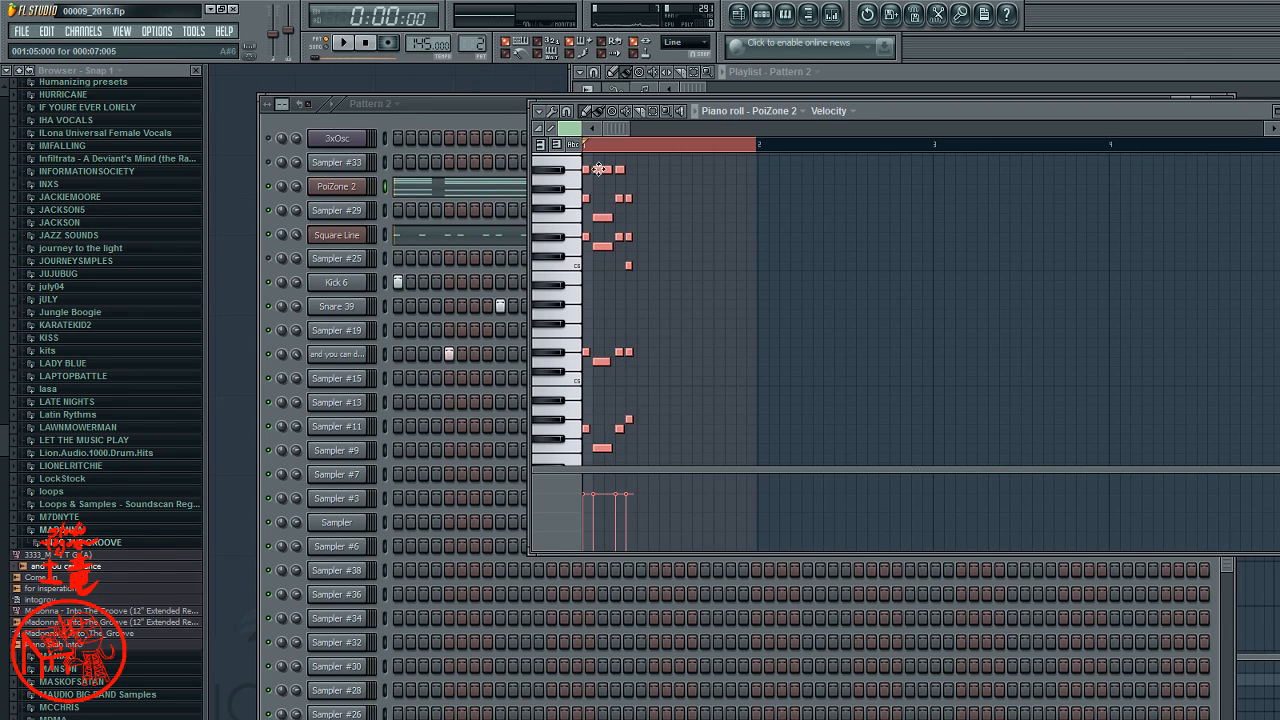
left_click_drag(598, 169, 621, 169)
key("space")
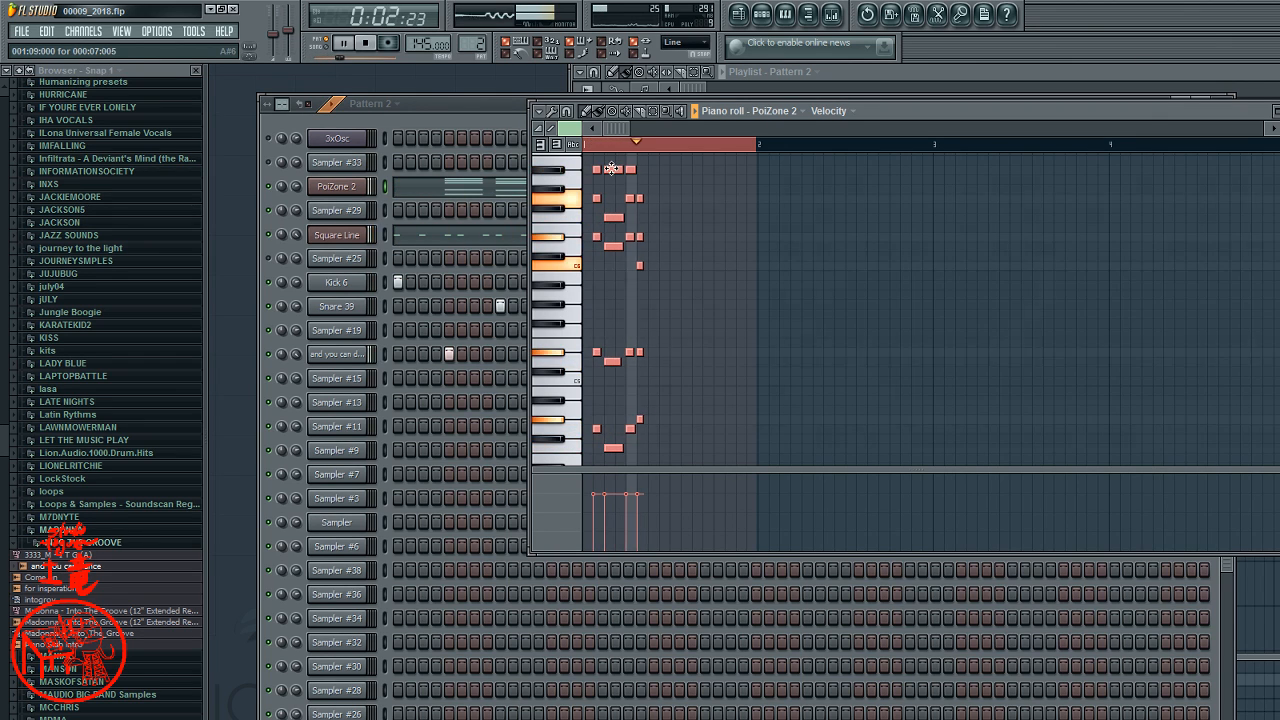
left_click_drag(623, 168, 611, 169)
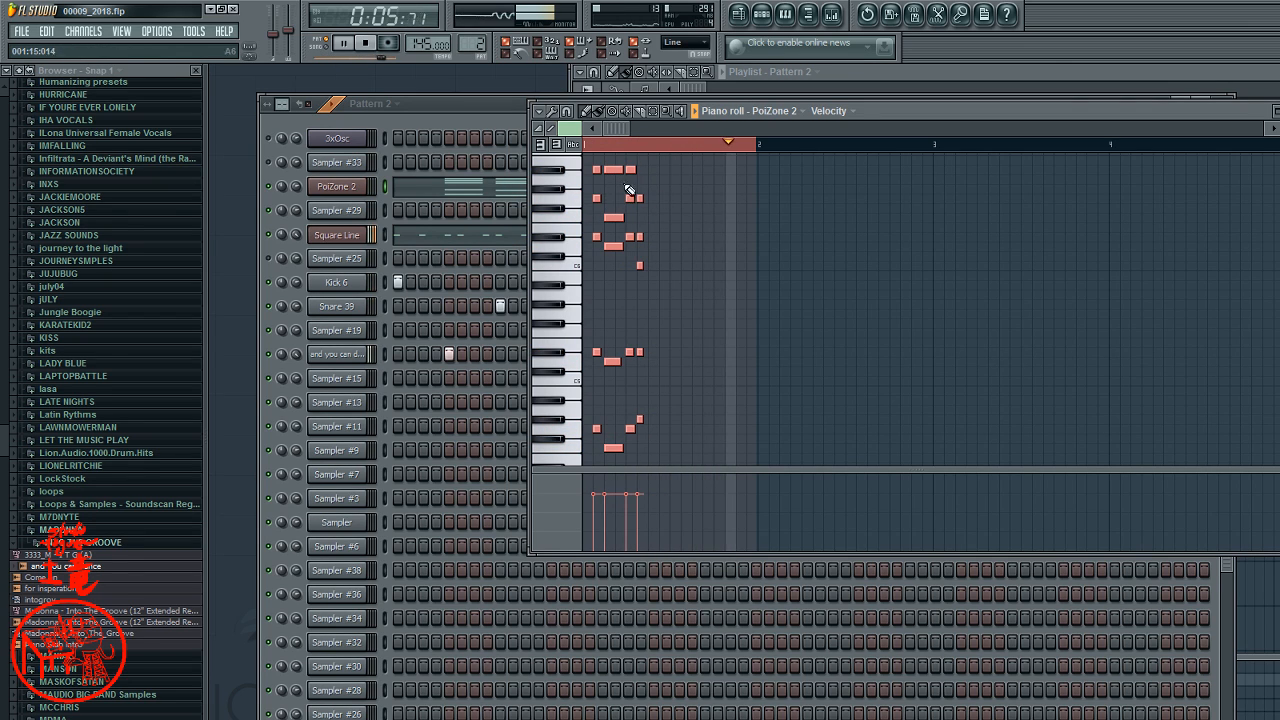
- Duplicate the whole PoiZone 2 chord phrase 32 steps later, stop playback and clear the selection
left_click(675, 177)
key("ctrl+a")
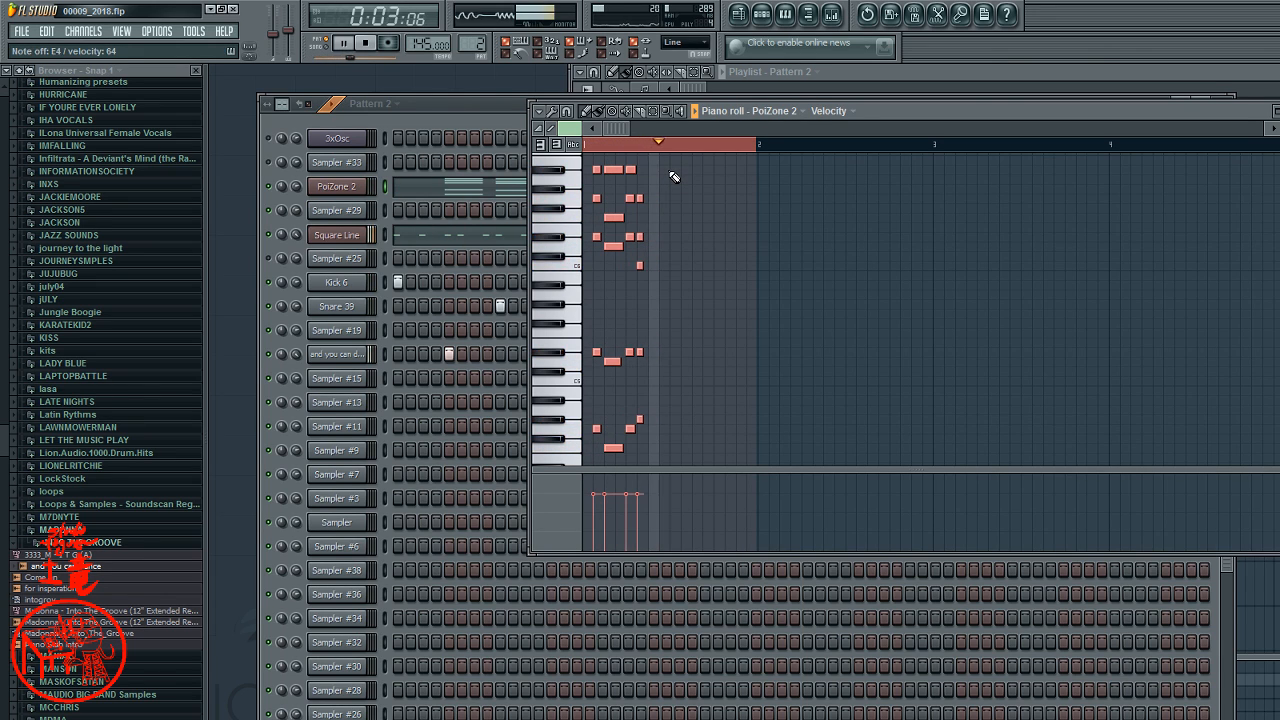
left_click_drag(617, 170, 697, 168)
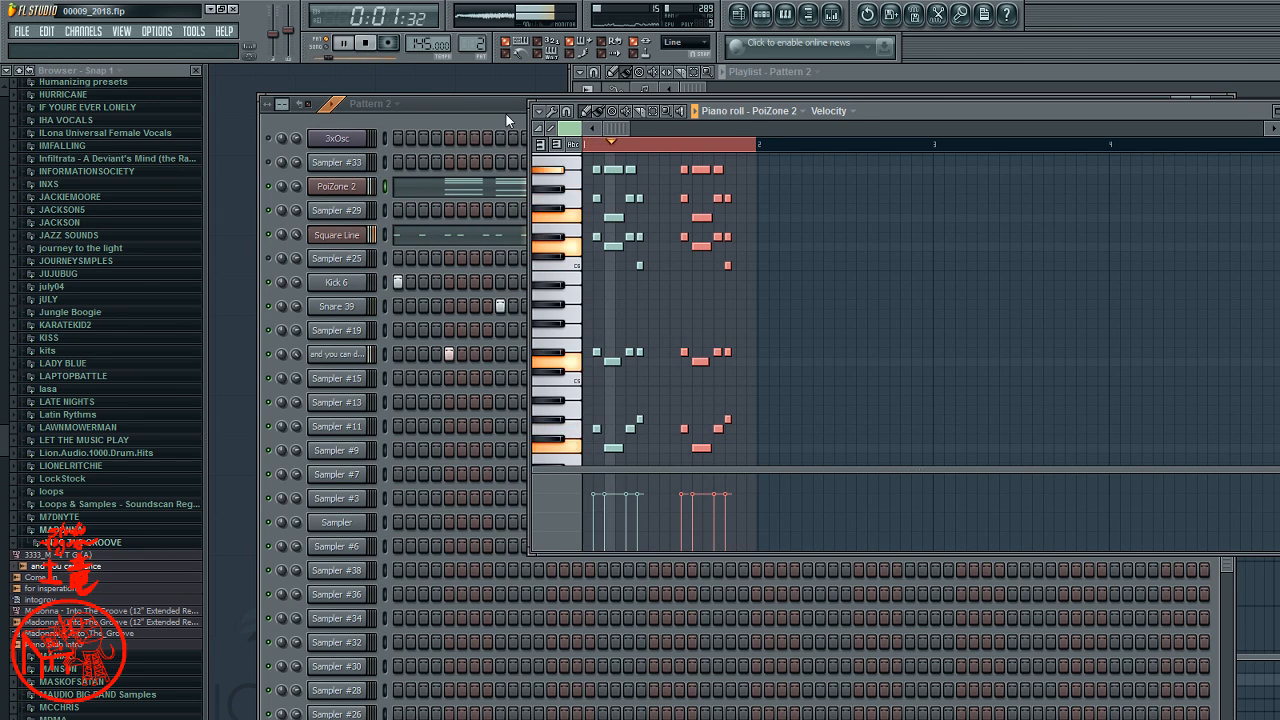
key("space")
left_click(616, 146)
left_click(617, 146)
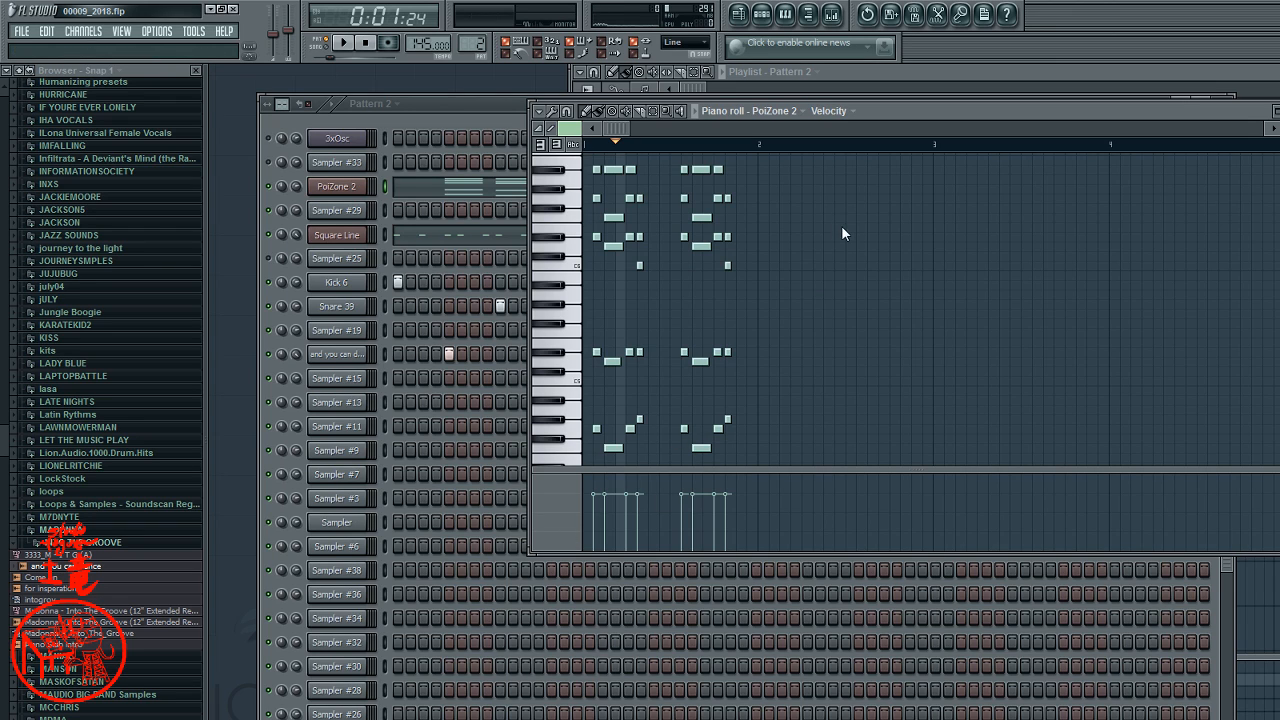
- Start and stop pattern 2 several times to check the audio output
left_click(348, 45)
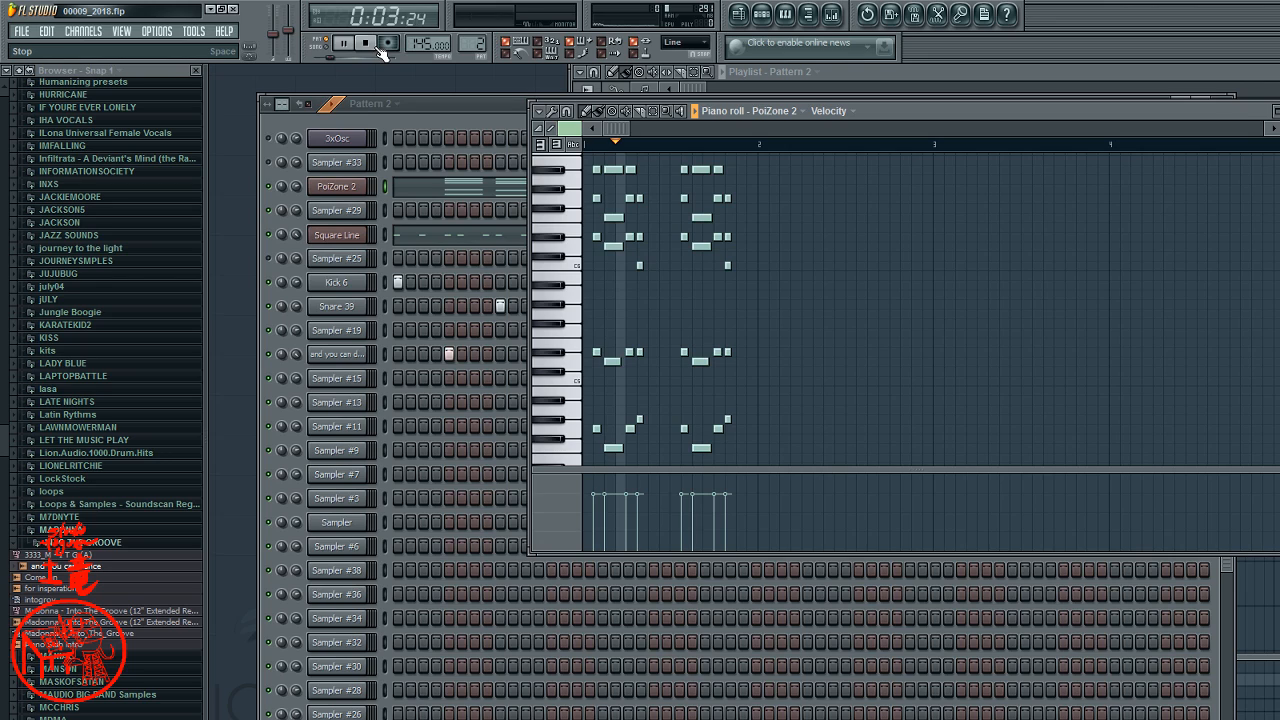
left_click(372, 46)
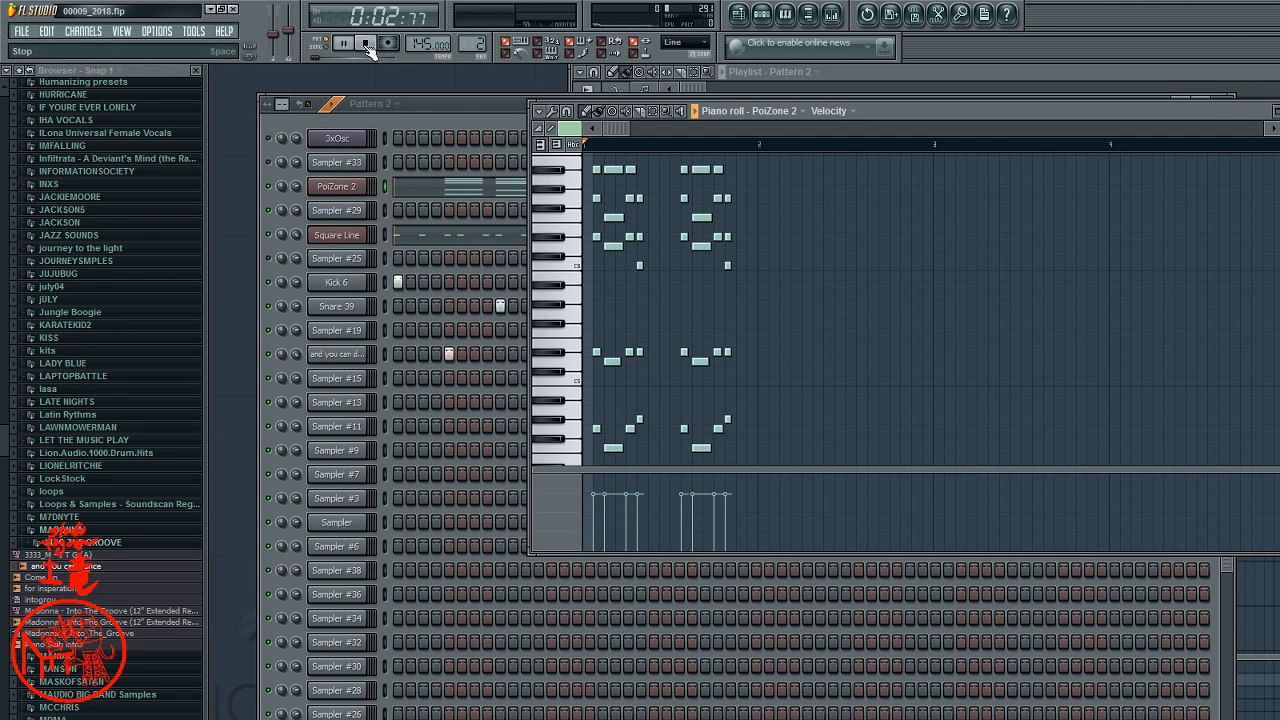
left_click(366, 44)
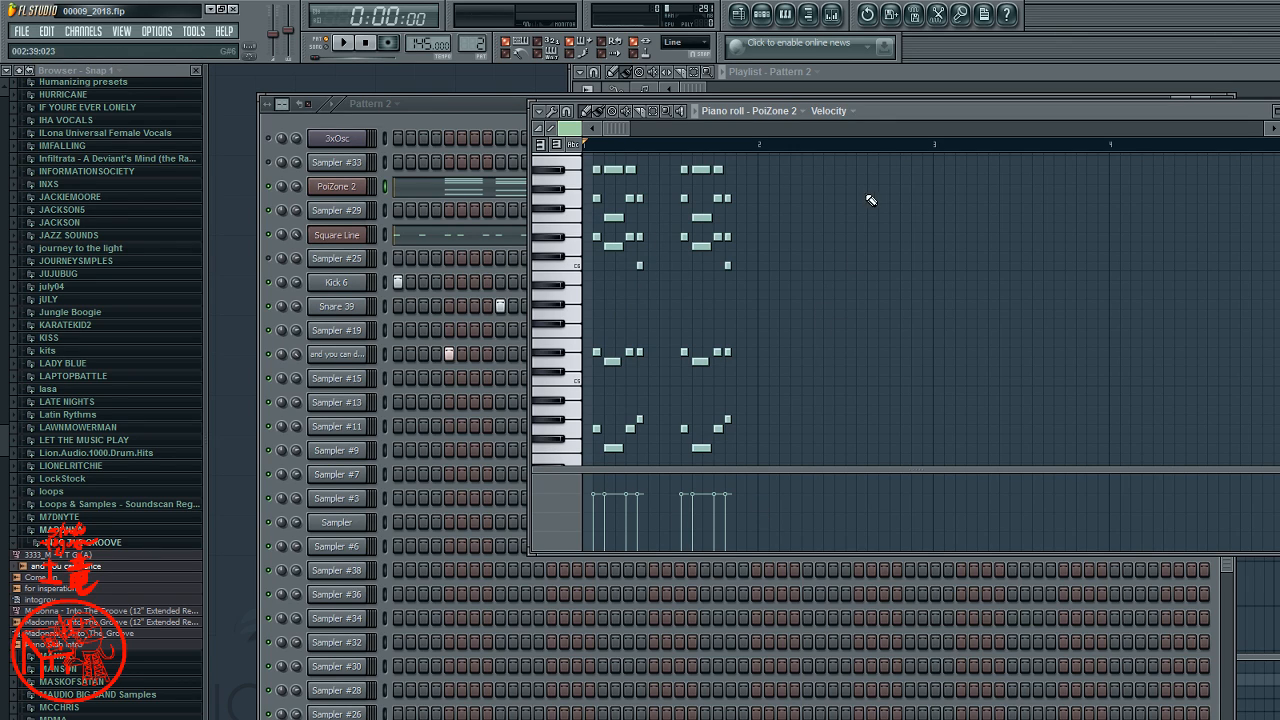
left_click(344, 44)
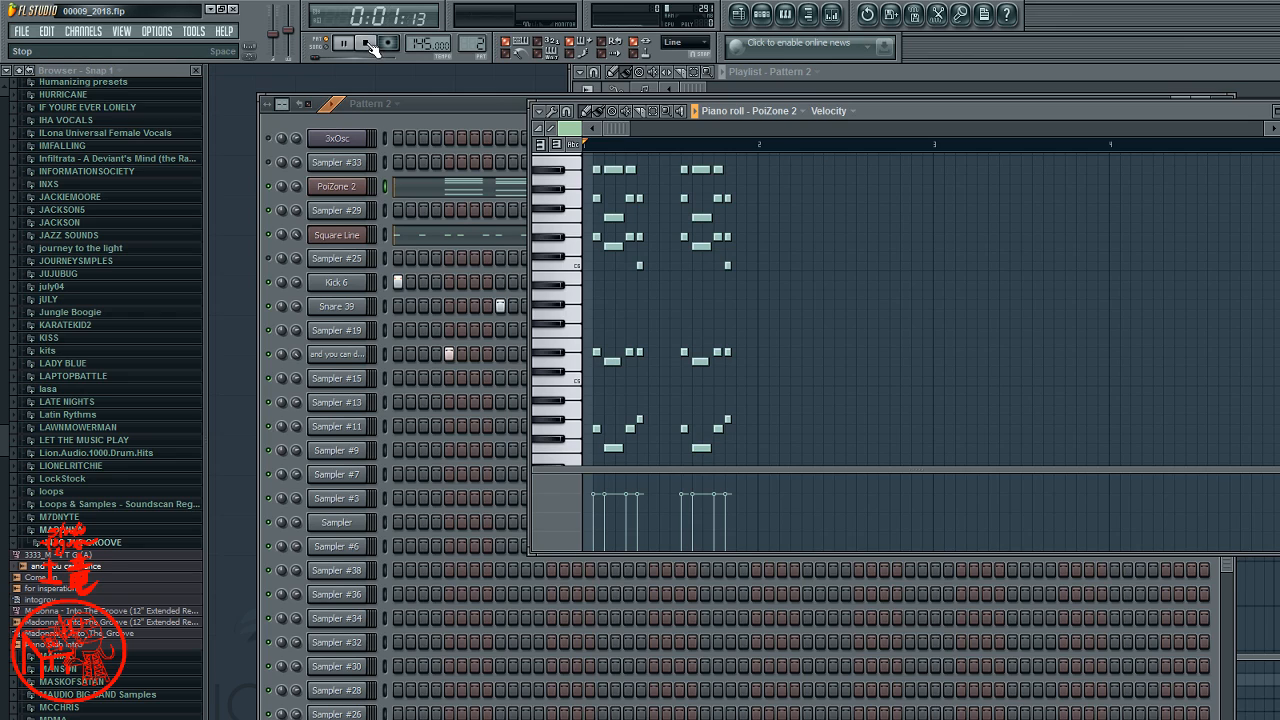
left_click(369, 44)
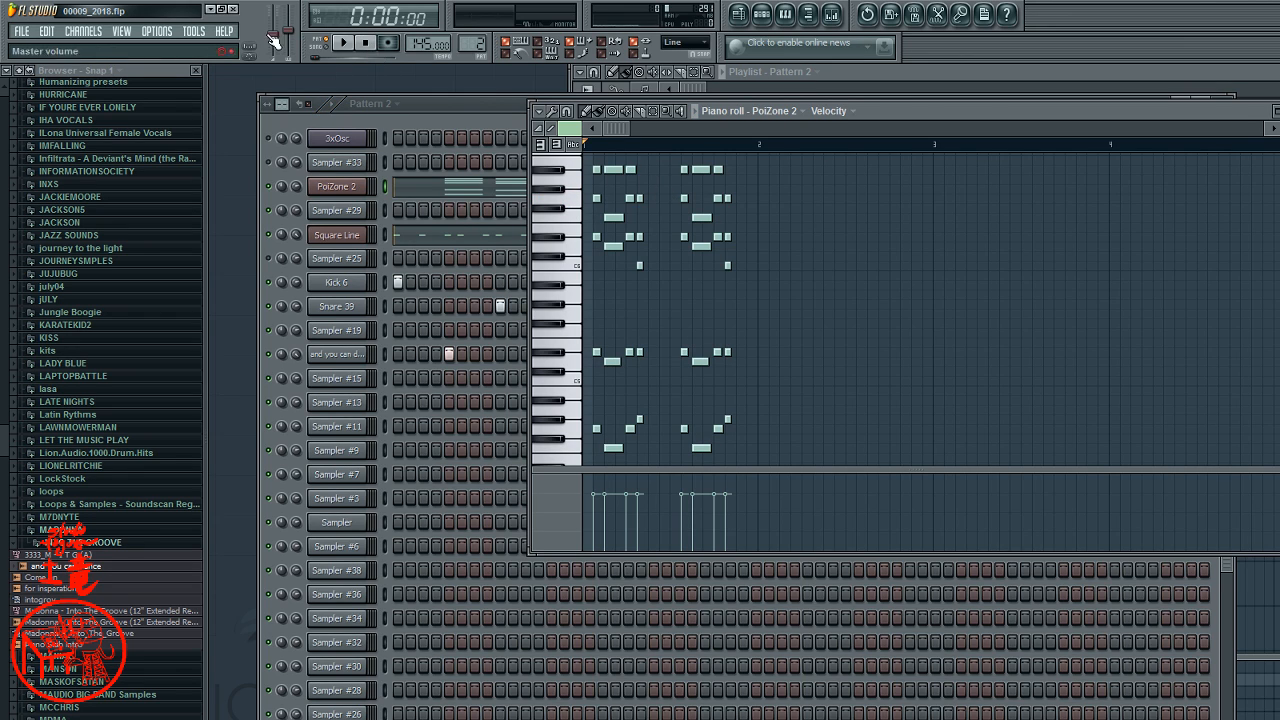
- Return to the step sequencer in the maximized window and play pattern 2 repeatedly with the duplicated chords
left_click(503, 190)
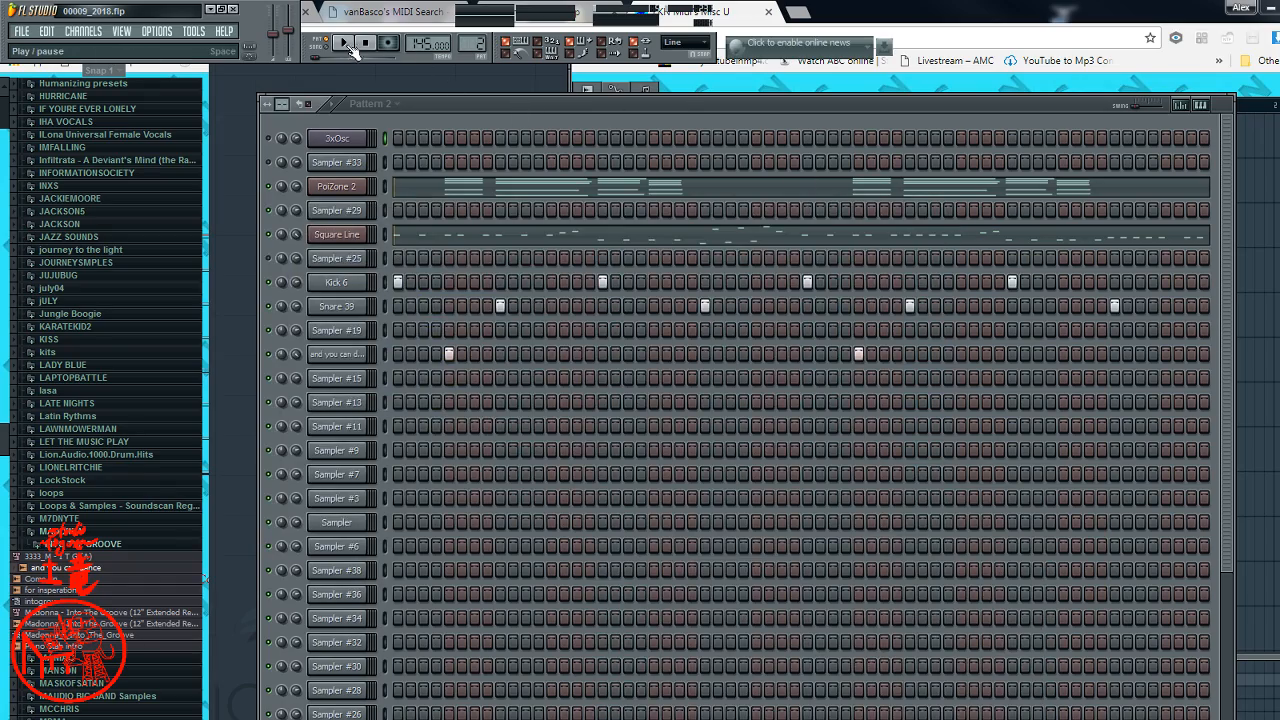
left_click(222, 9)
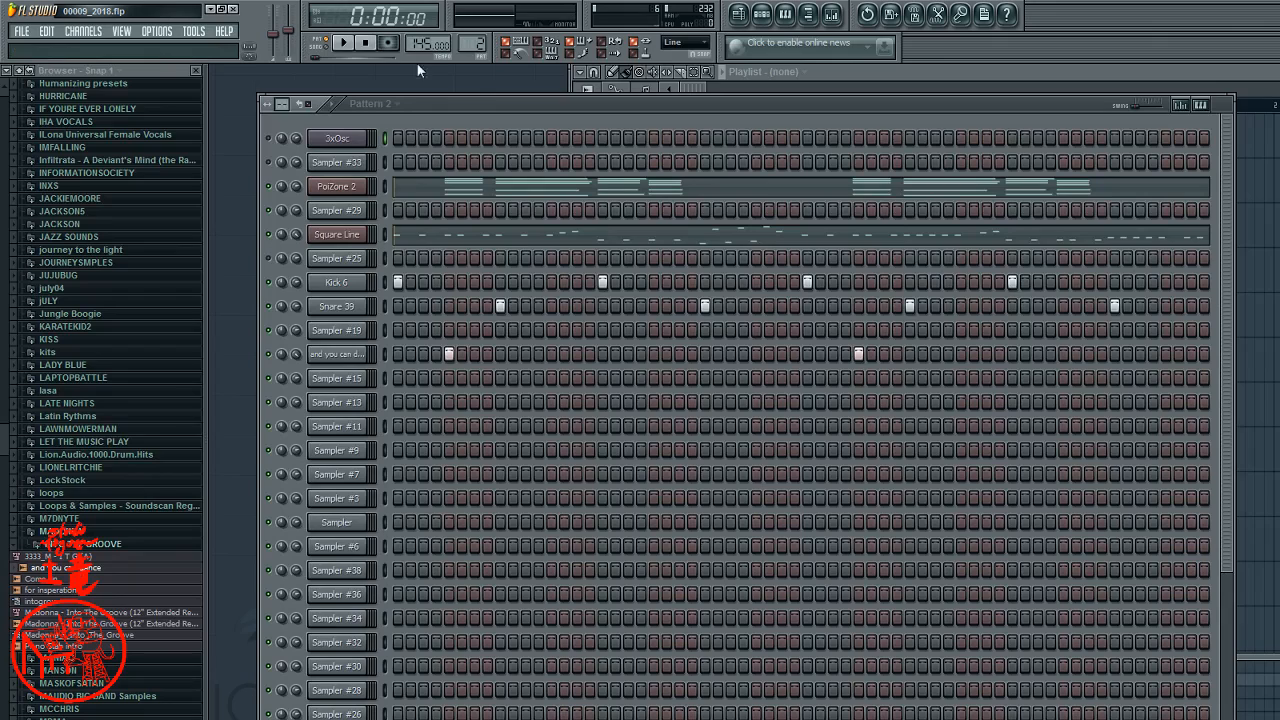
left_click(346, 46)
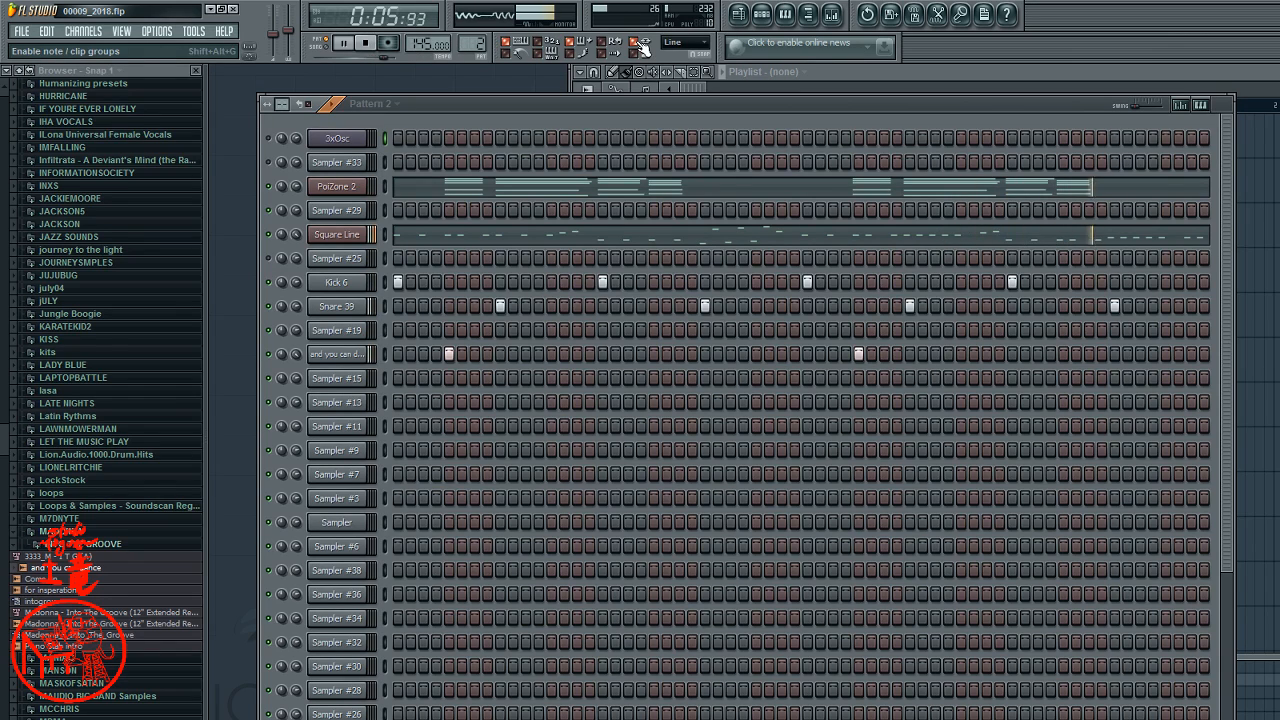
left_click(372, 43)
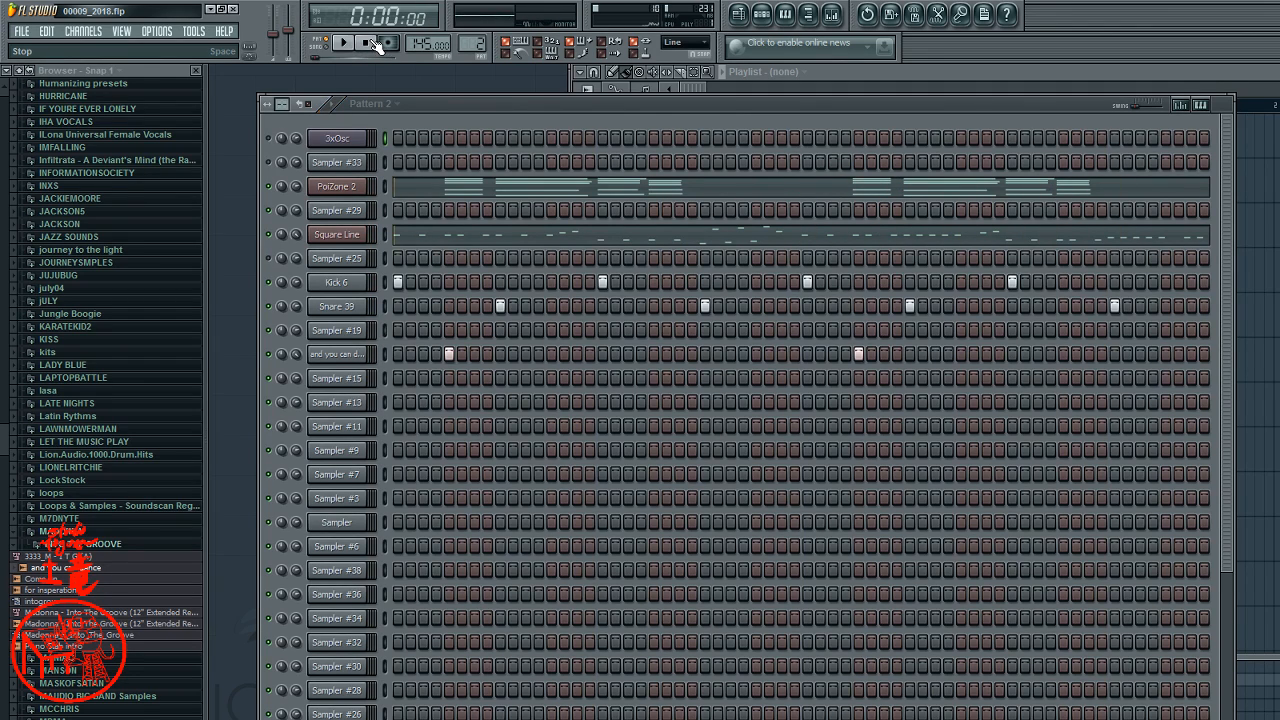
left_click(343, 43)
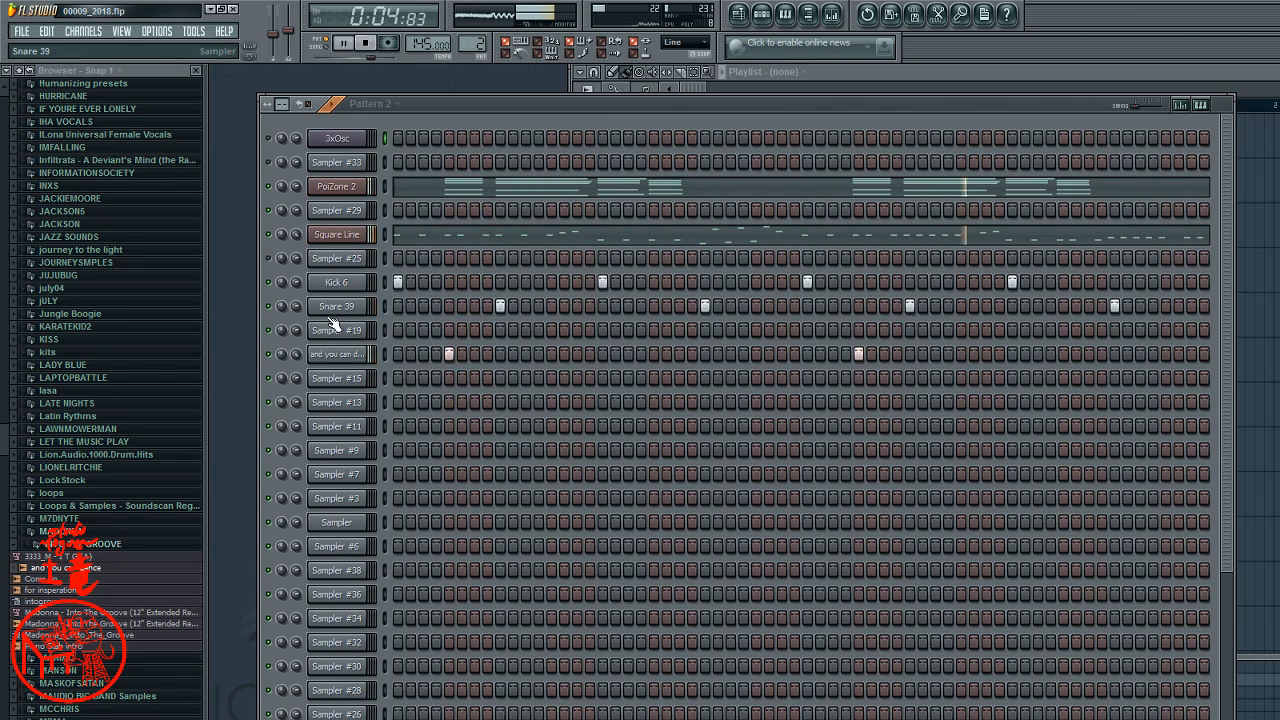
left_click(368, 45)
left_click(346, 44)
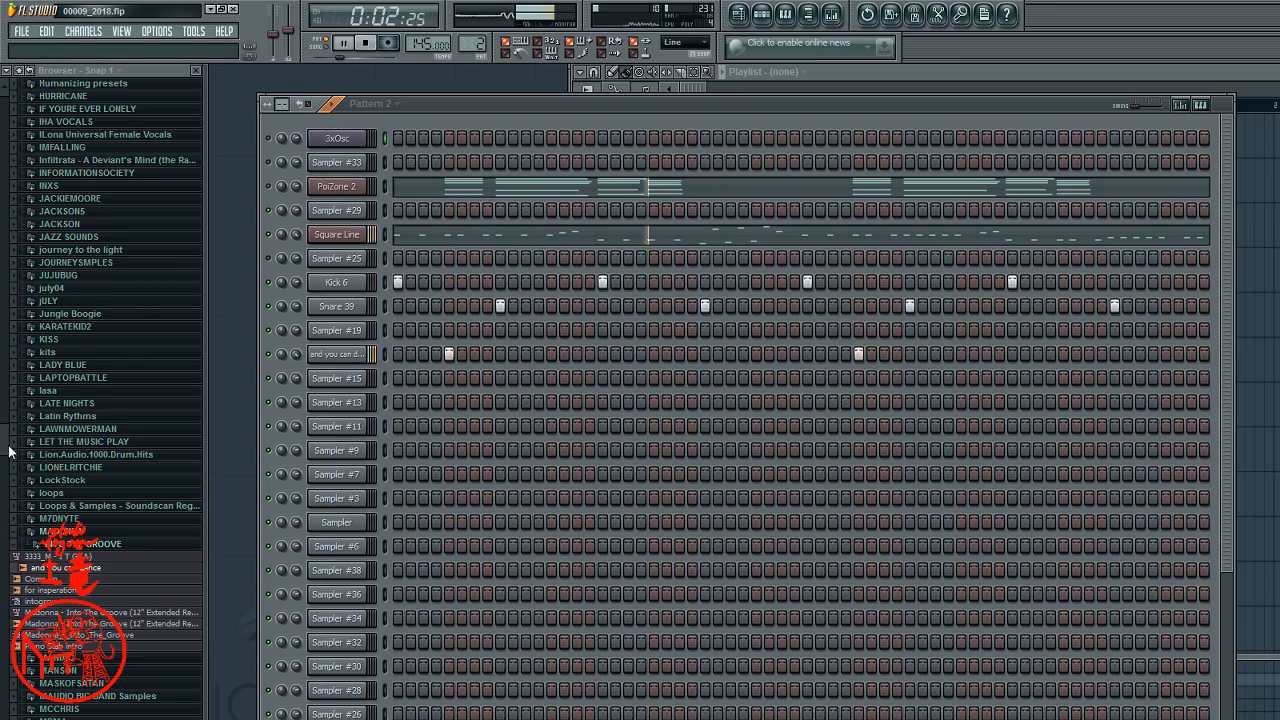
- Browse the 24-Bit CM Upfront House Collection drum hits to Disko kicks Bank 2 and audition Disko kickers -67.wav
left_click_drag(8, 446, 66, 160)
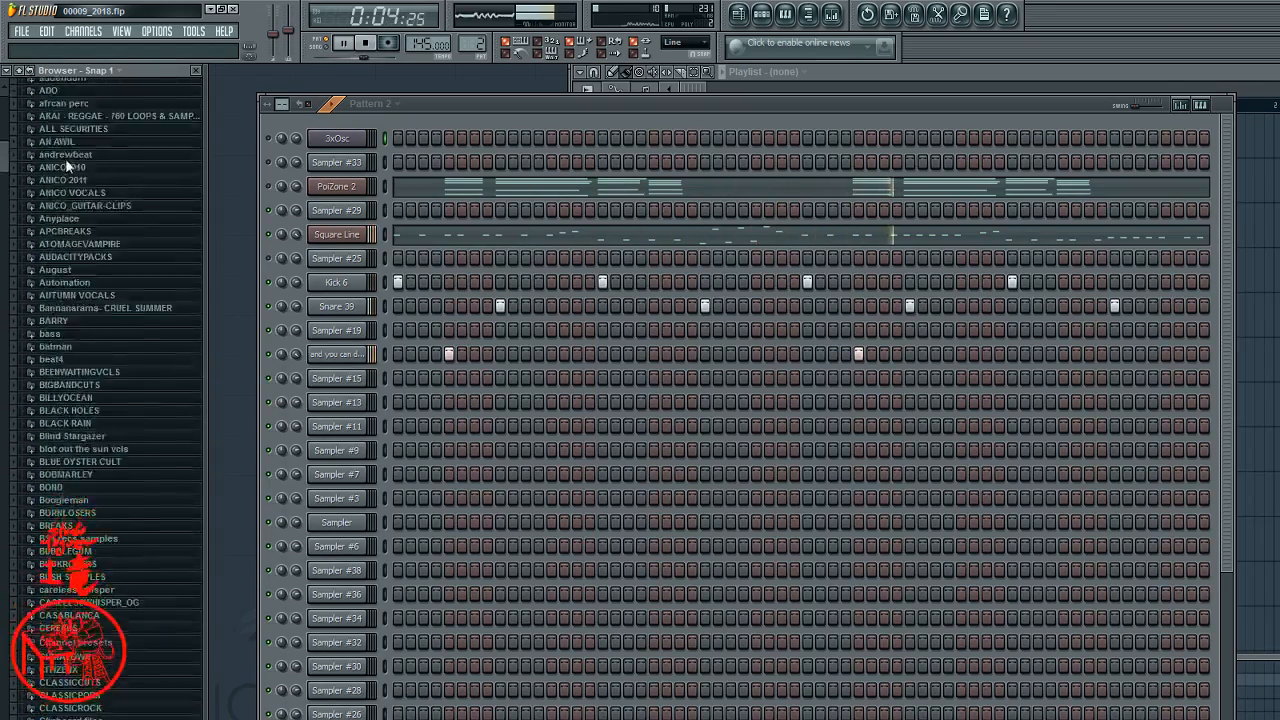
scroll(61, 140, "up", 10)
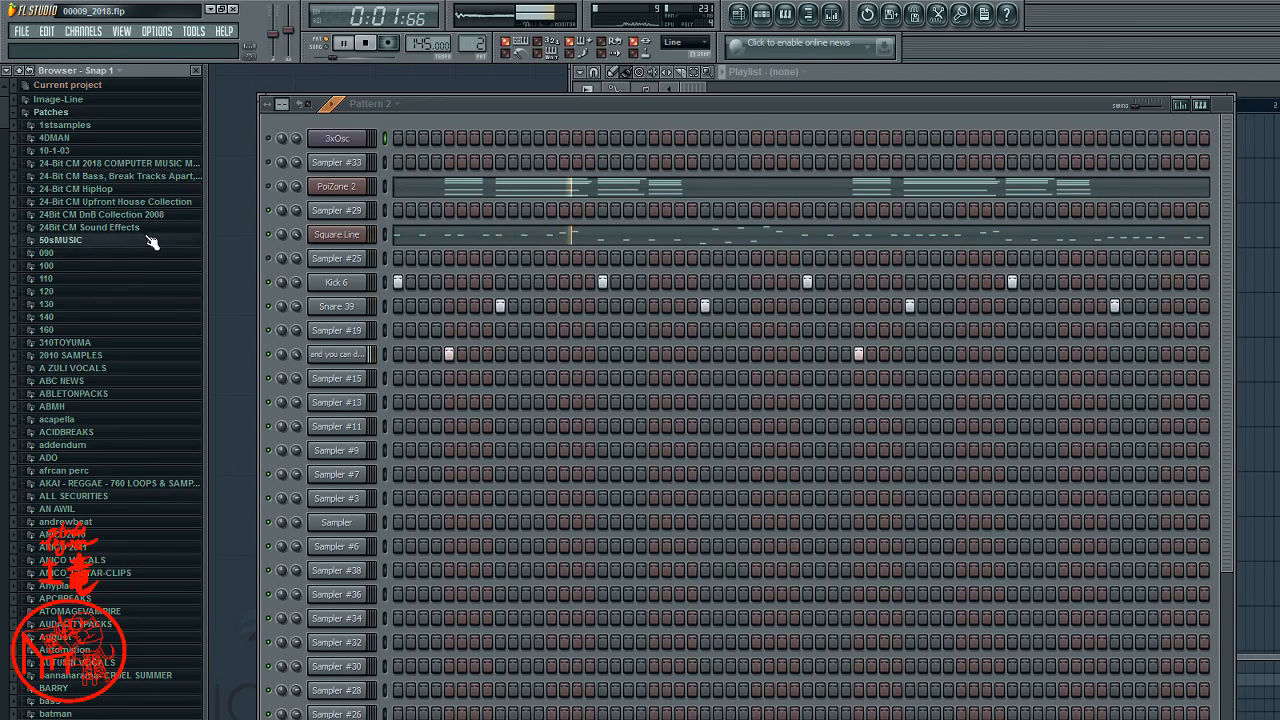
left_click(101, 203)
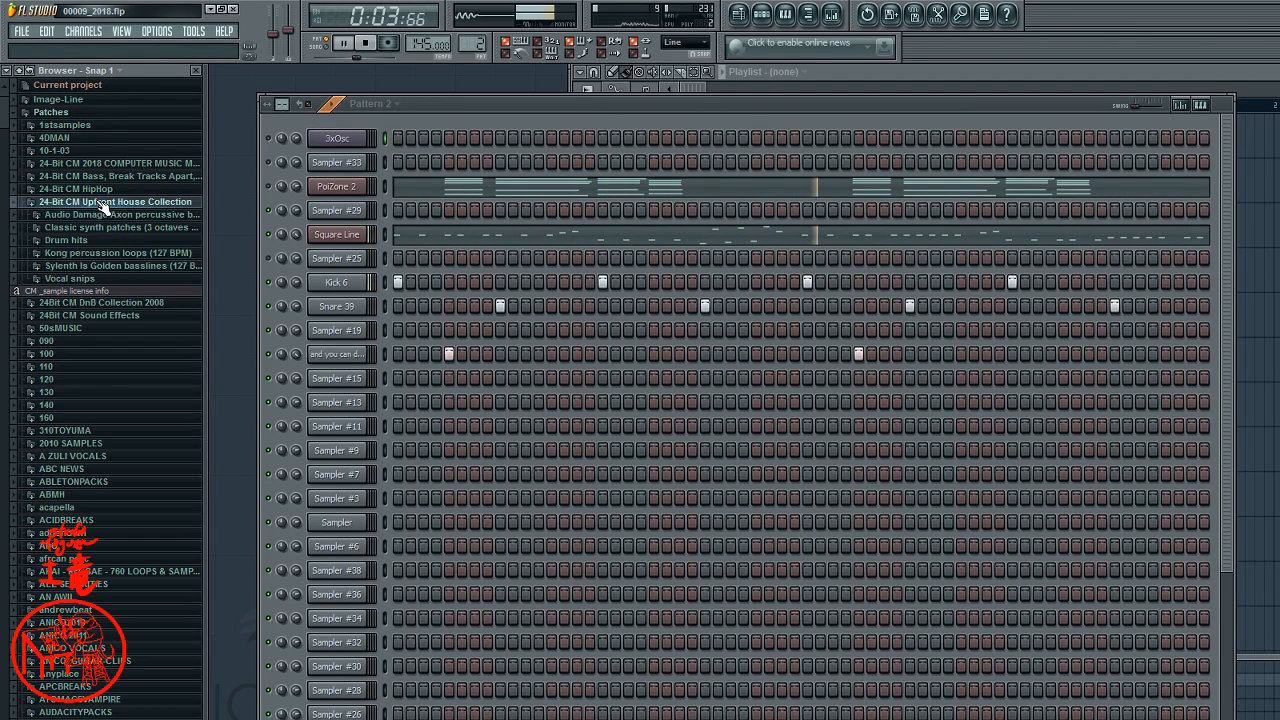
left_click(100, 242)
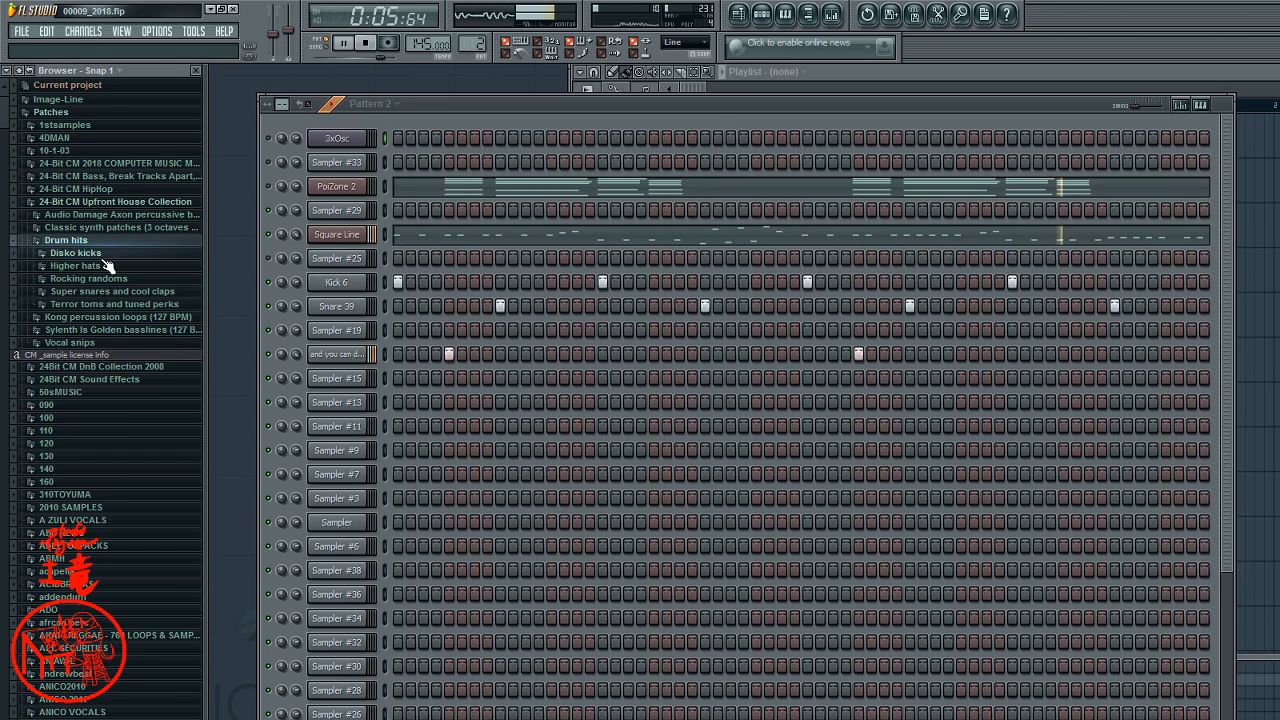
left_click(101, 253)
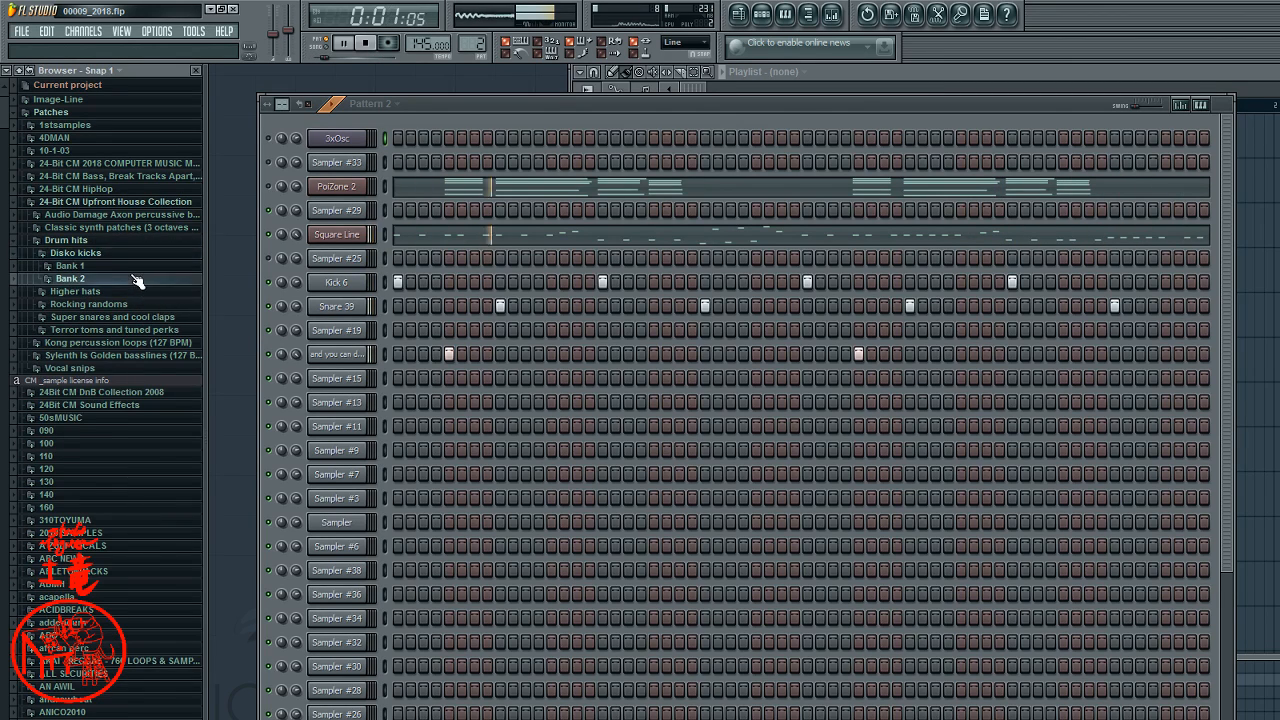
left_click(138, 280)
left_click(138, 412)
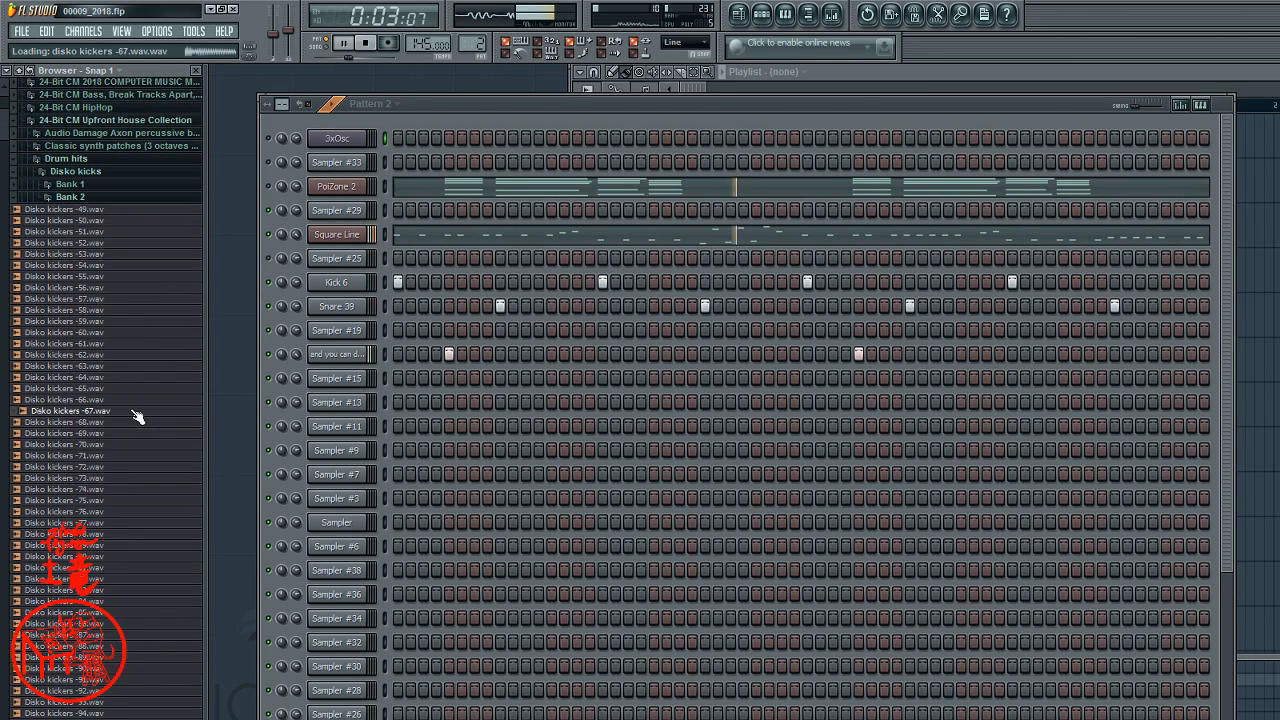
- Audition Disko kickers -70, -68 and -61 from Bank 2 and load Disko kickers -61.wav into the Sampler #9 channel
left_click(114, 446)
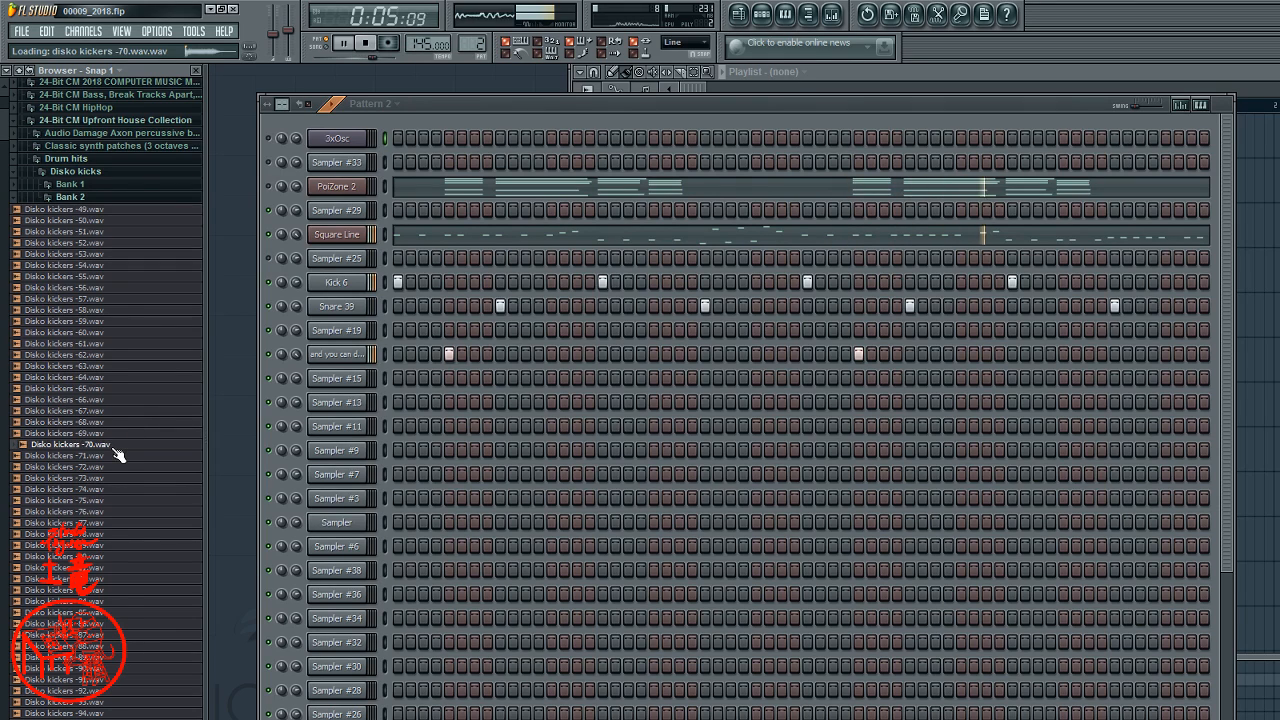
left_click(118, 422)
left_click(123, 345)
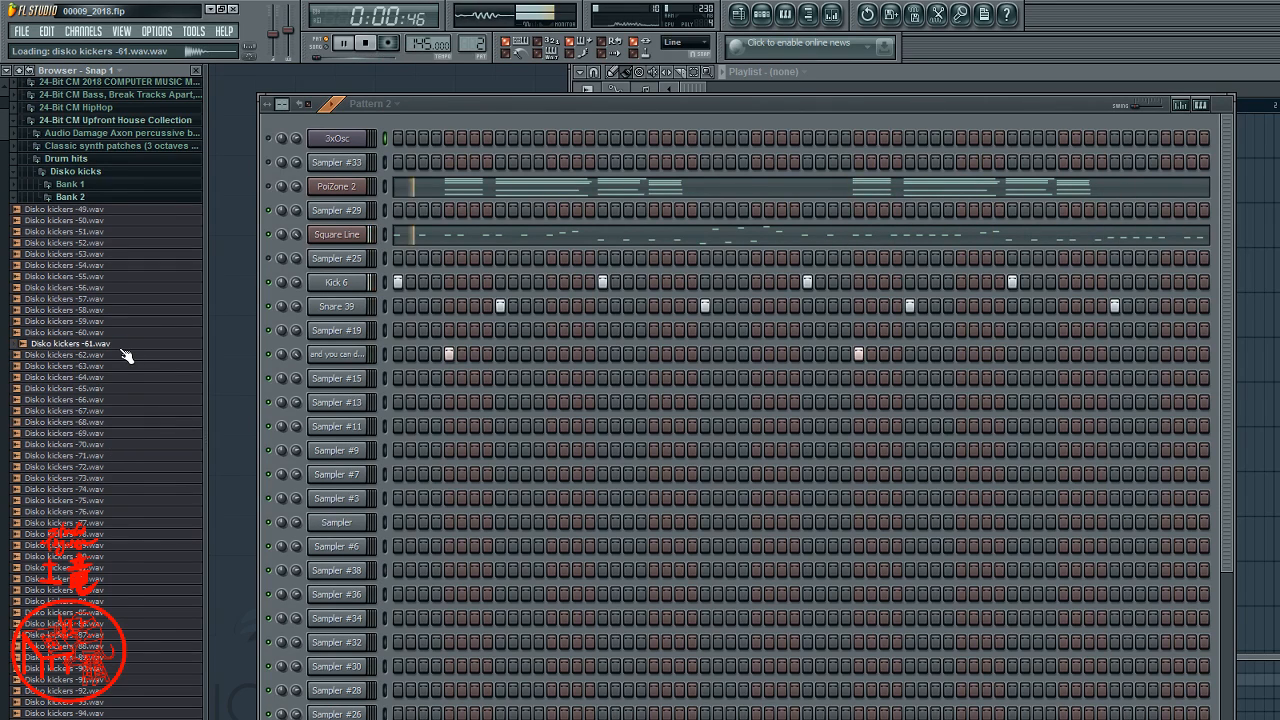
left_click_drag(123, 350, 340, 450)
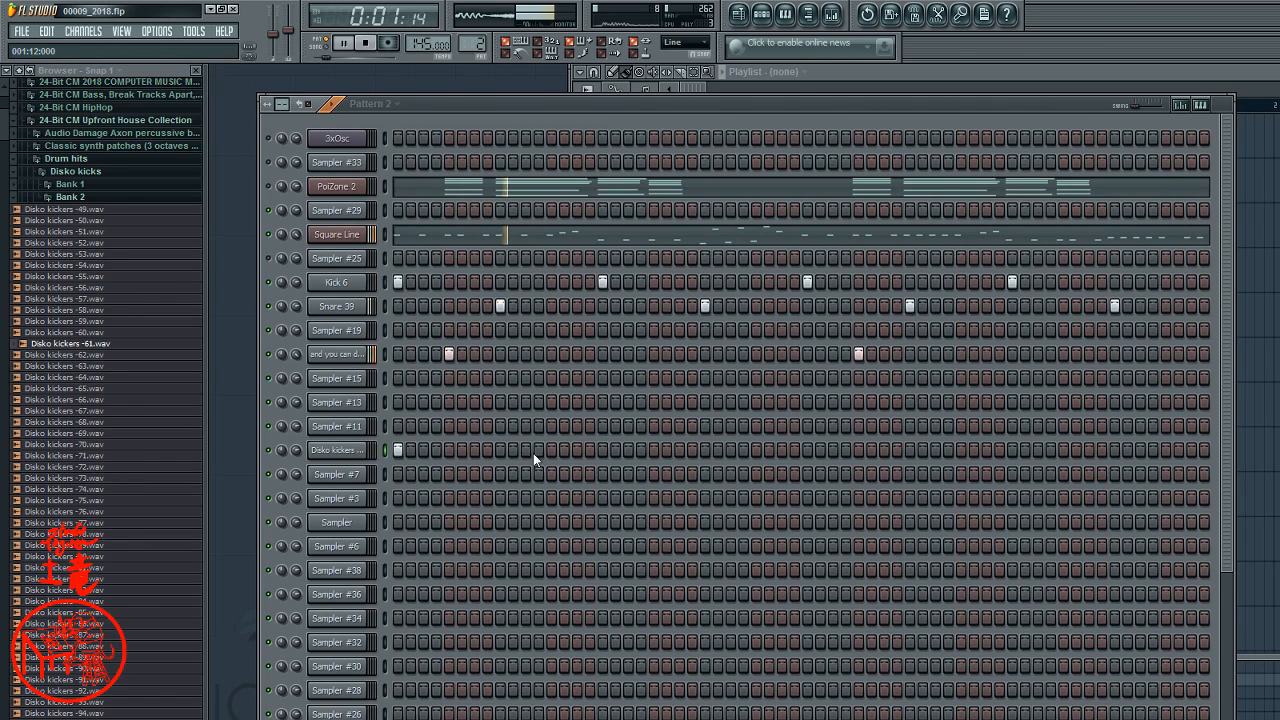
- Place Disko kickers hits on steps 1, 17, 33 and 49, clearing the extra hits on steps 41 and 57
left_click(417, 593)
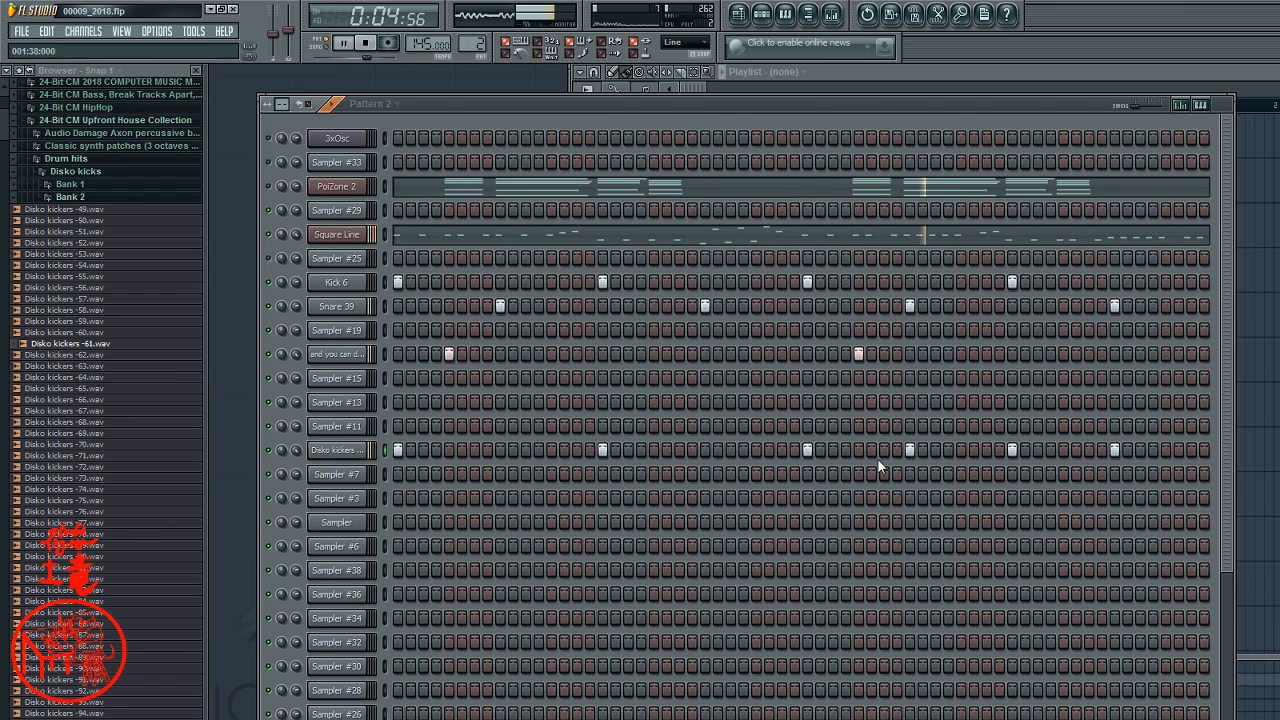
right_click(909, 450)
right_click(1114, 450)
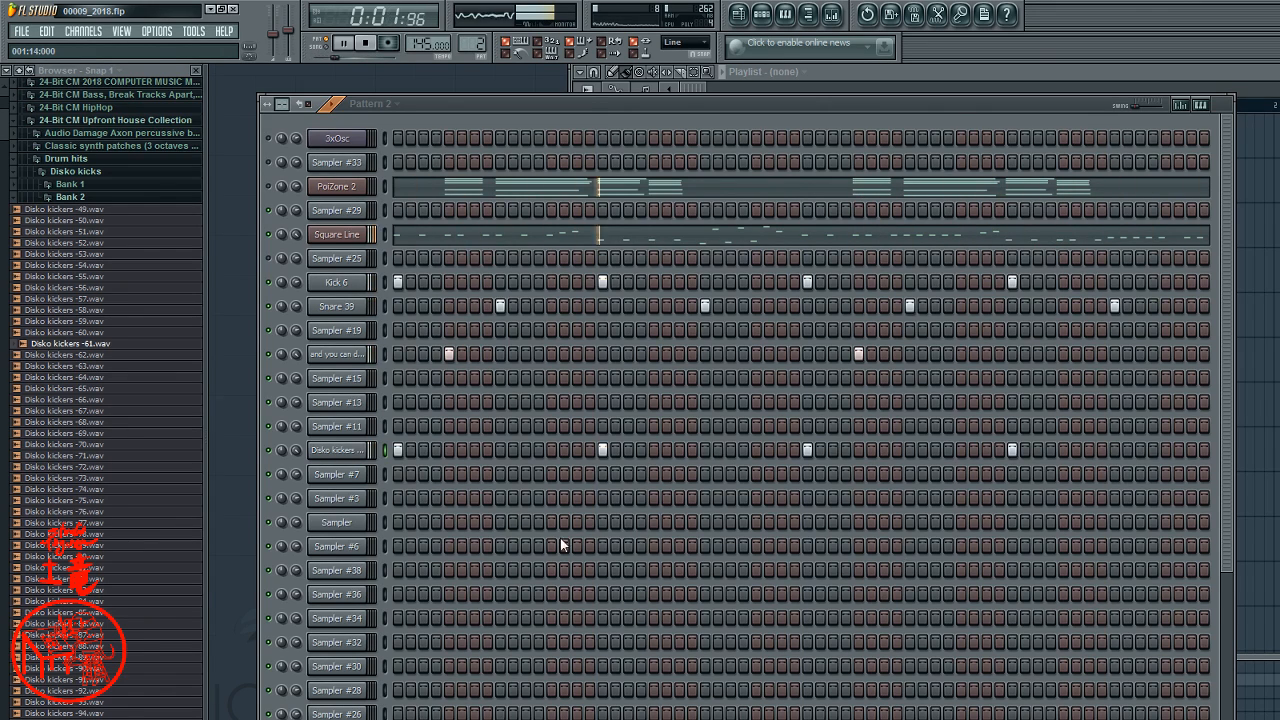
- Add syncopated Disko kickers hits on steps 4, 7, 20, 23, 36 and 39
left_click(437, 451)
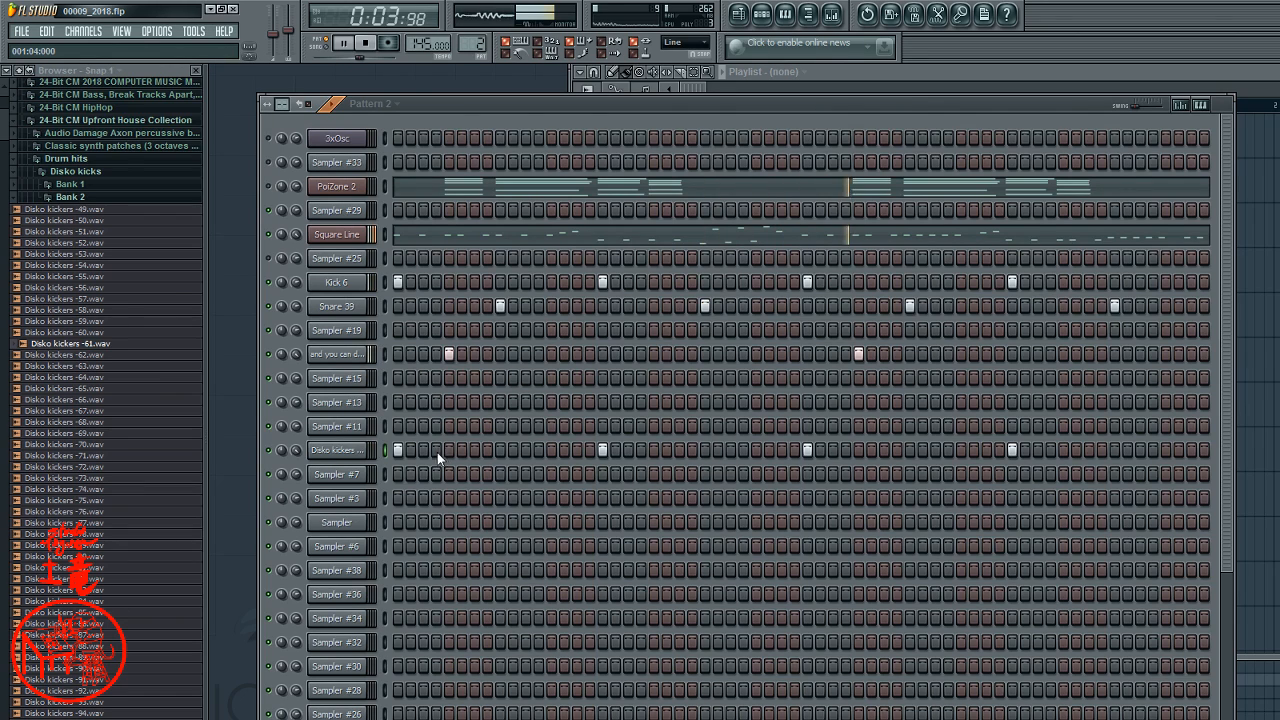
left_click(640, 450)
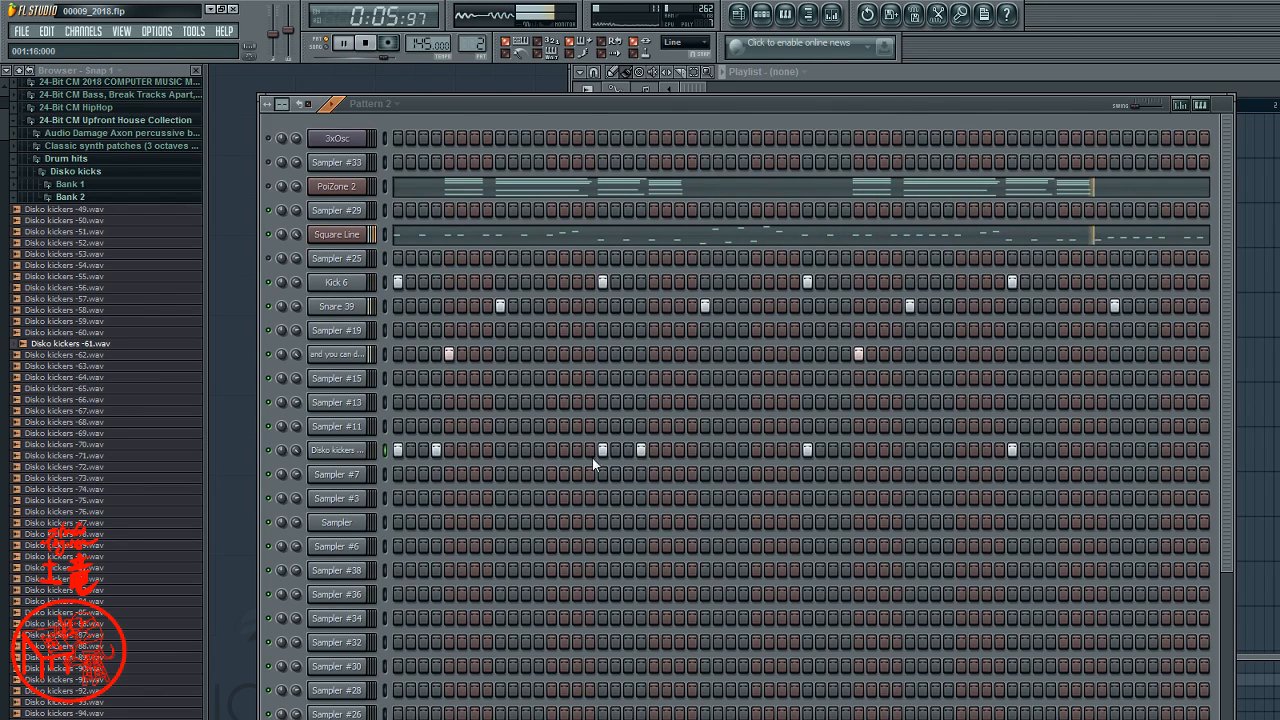
left_click(476, 450)
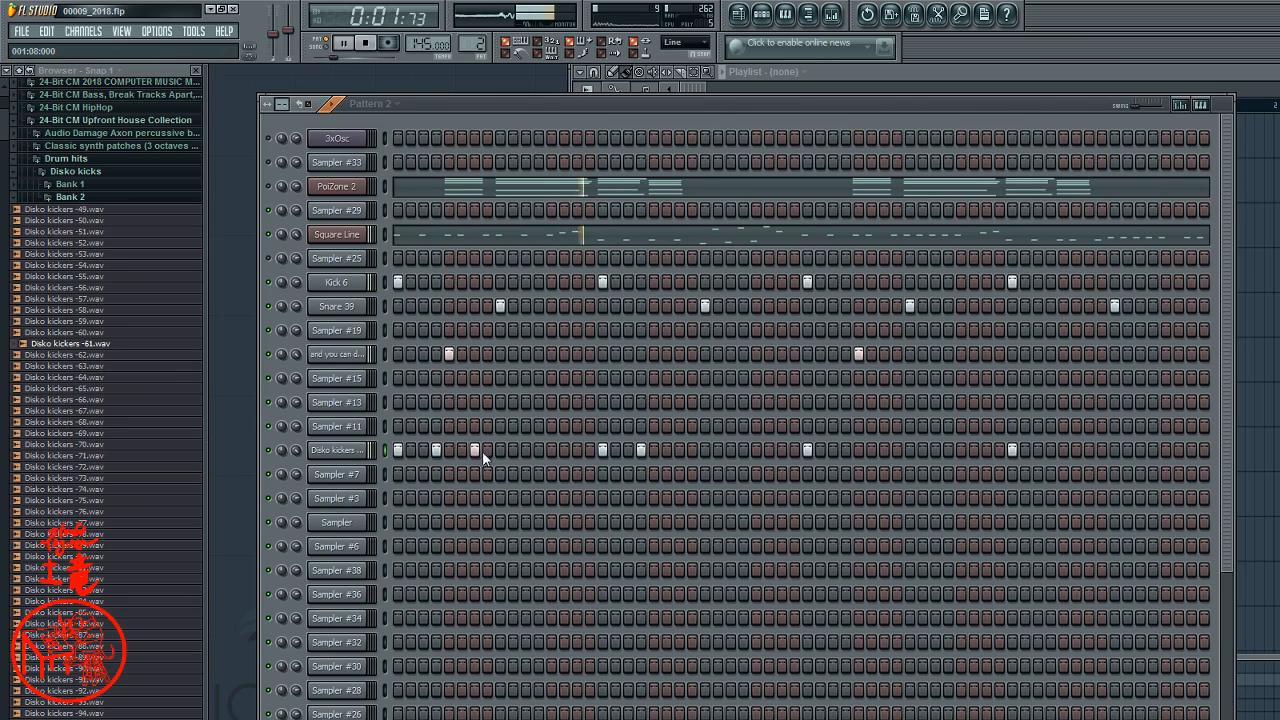
left_click(678, 450)
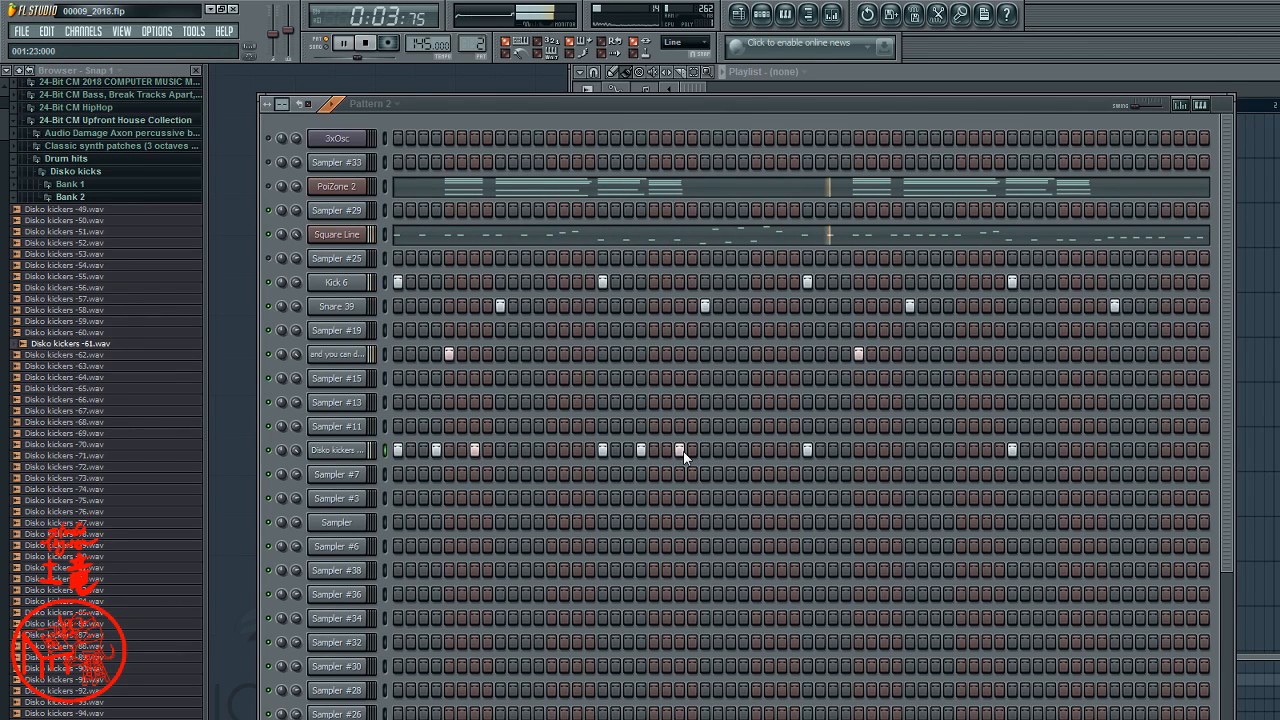
left_click(884, 450)
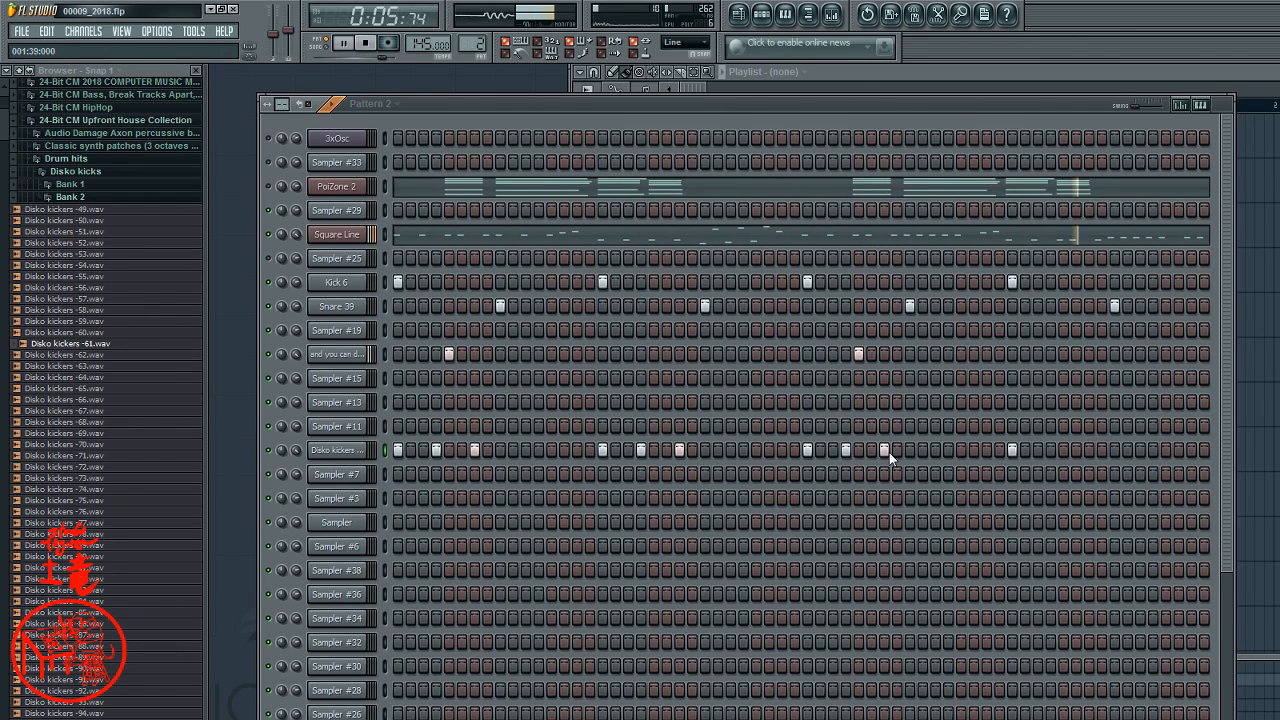
- Vary the Disko kickers rhythm in the last quarter of the pattern with hits on steps 50, 52 and 55
left_click(1038, 450)
left_click(1025, 450)
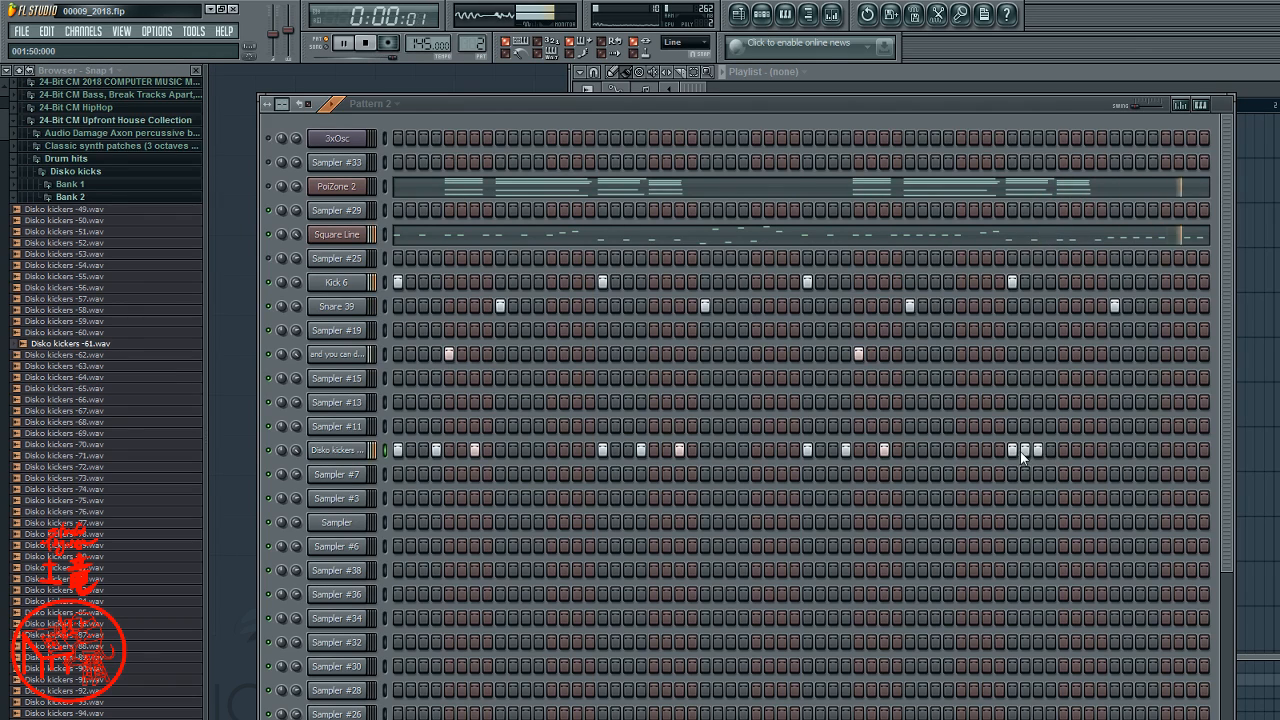
right_click(1038, 451)
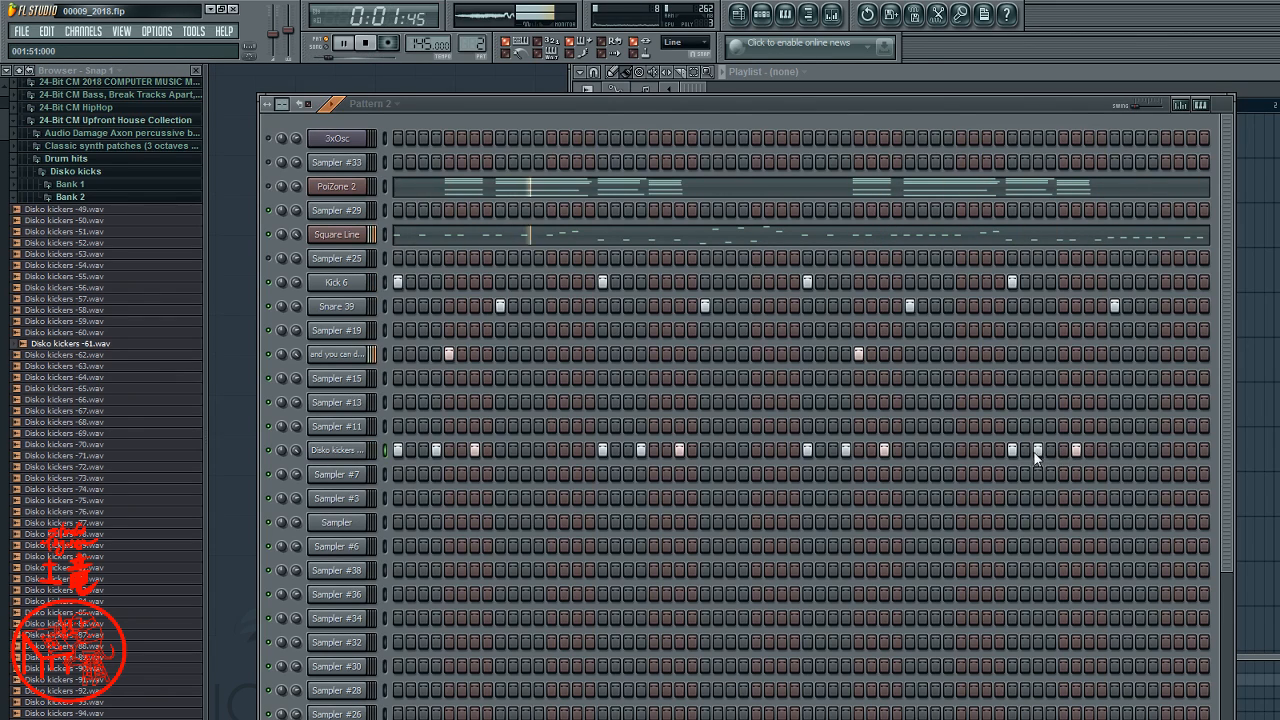
left_click(1025, 450)
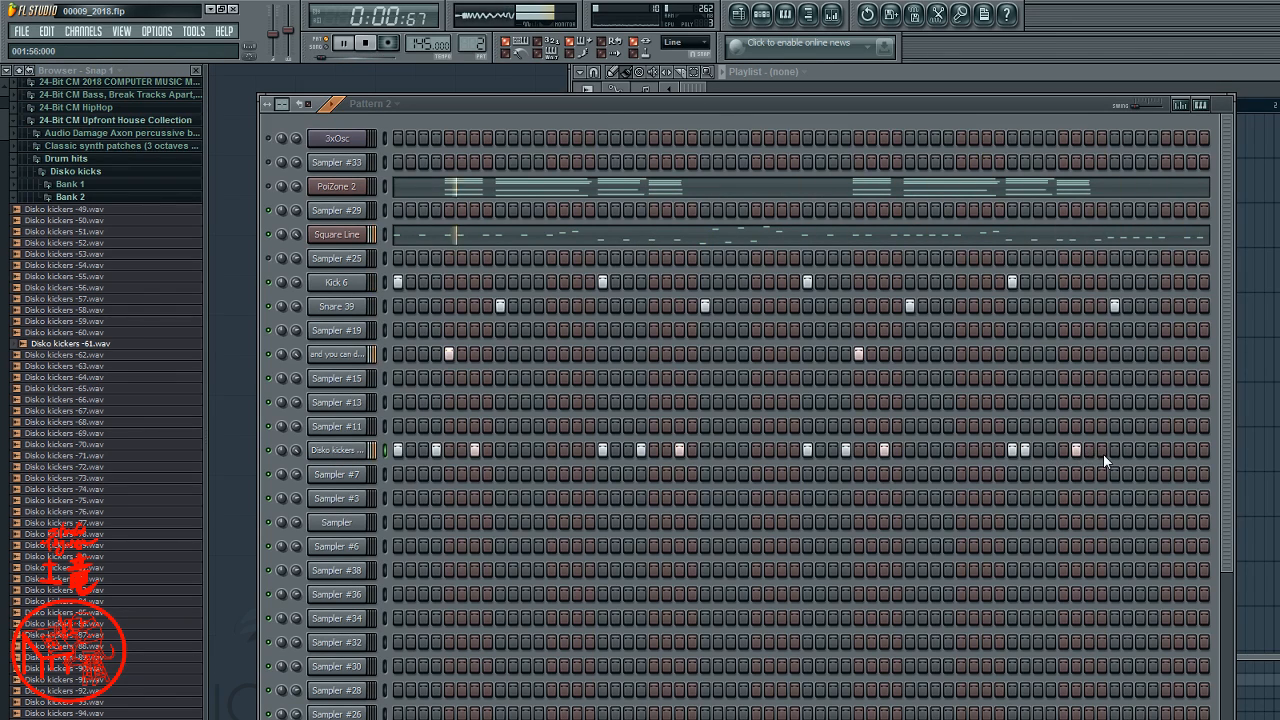
left_click(1051, 453)
right_click(1074, 452)
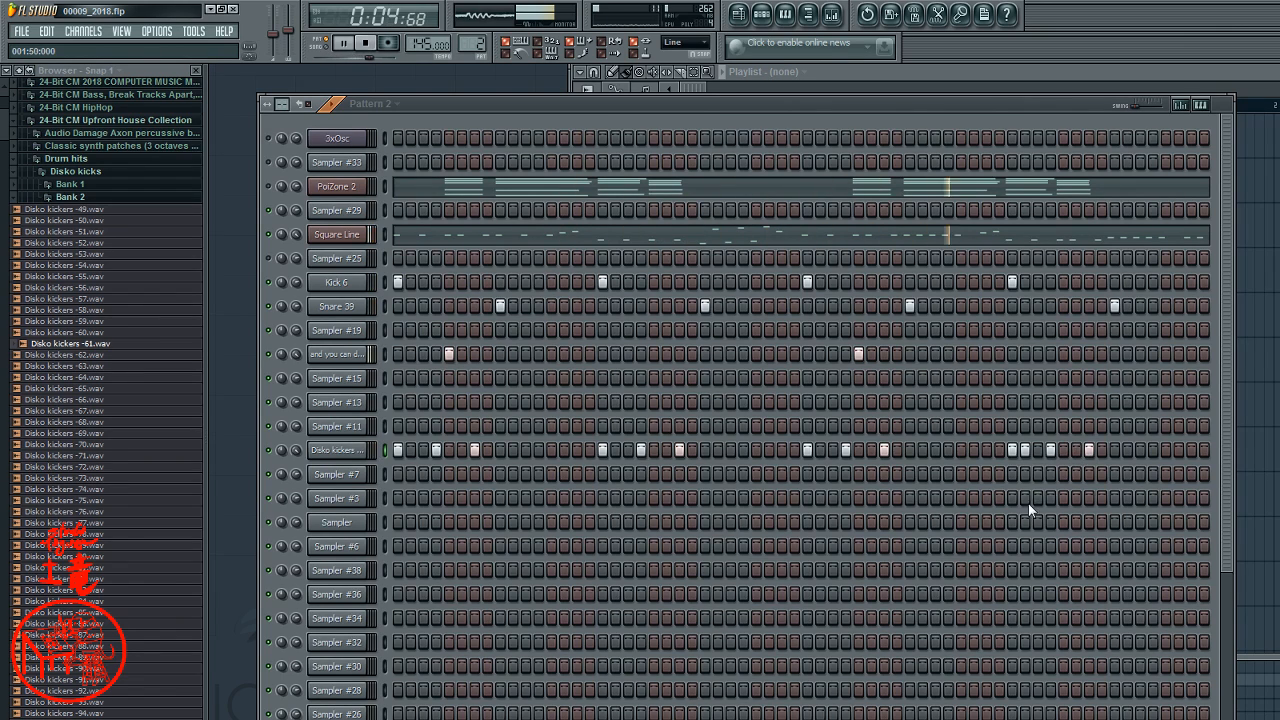
- Add a closing Disko kickers fill on steps 60, 61, 63 and 64, clearing the hit on step 62
left_click(1166, 450)
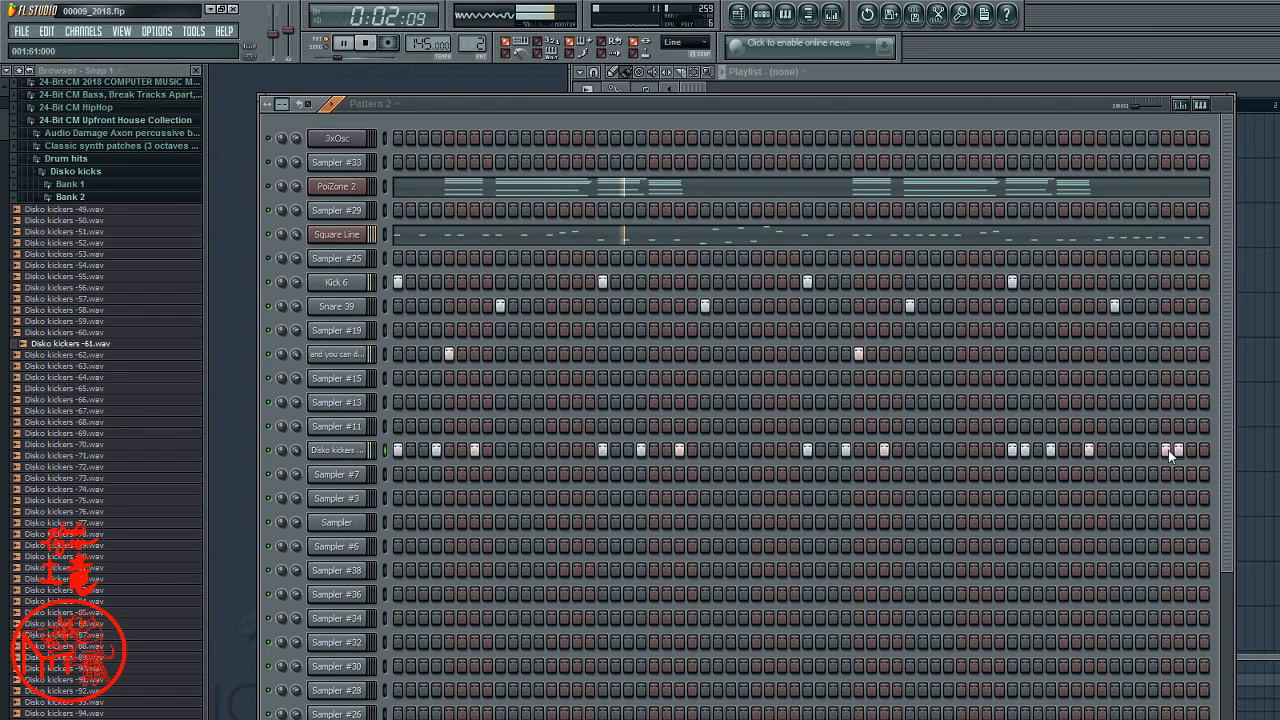
left_click(1154, 450)
right_click(1179, 450)
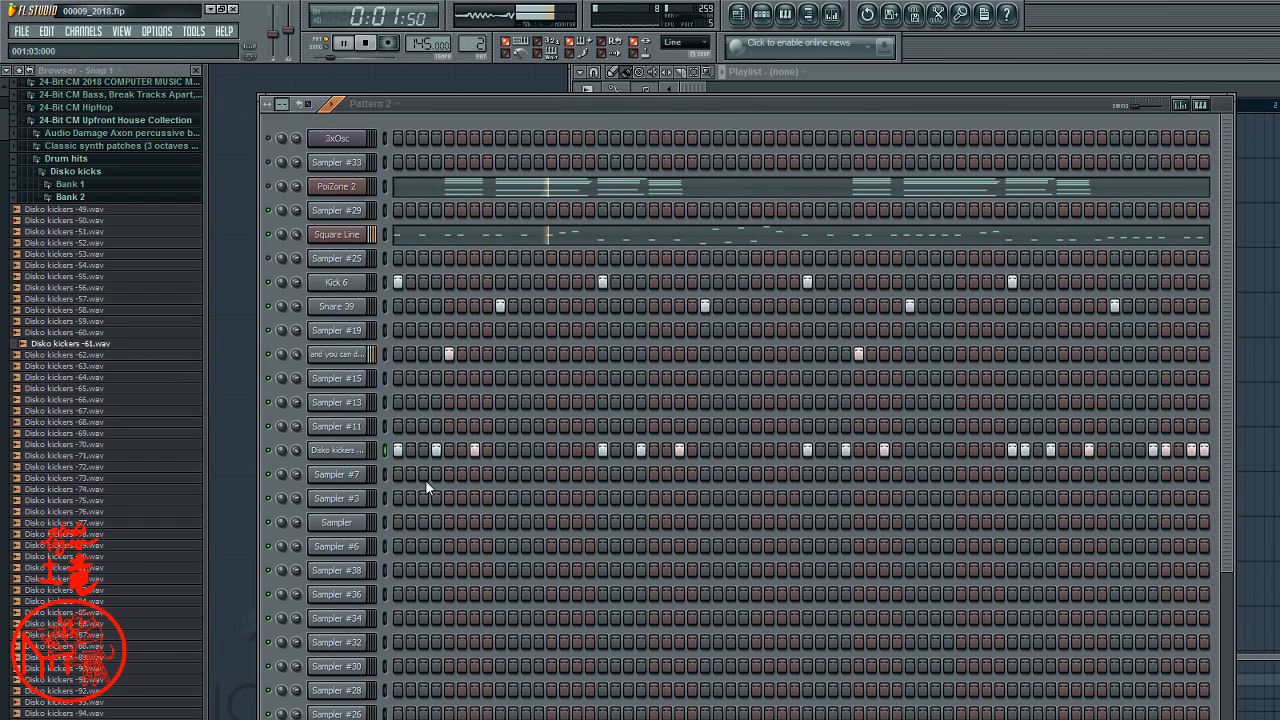
- Close the Disko kicks folder and open Bank 1 of Super snares and cool claps in the sample browser
left_click(68, 184)
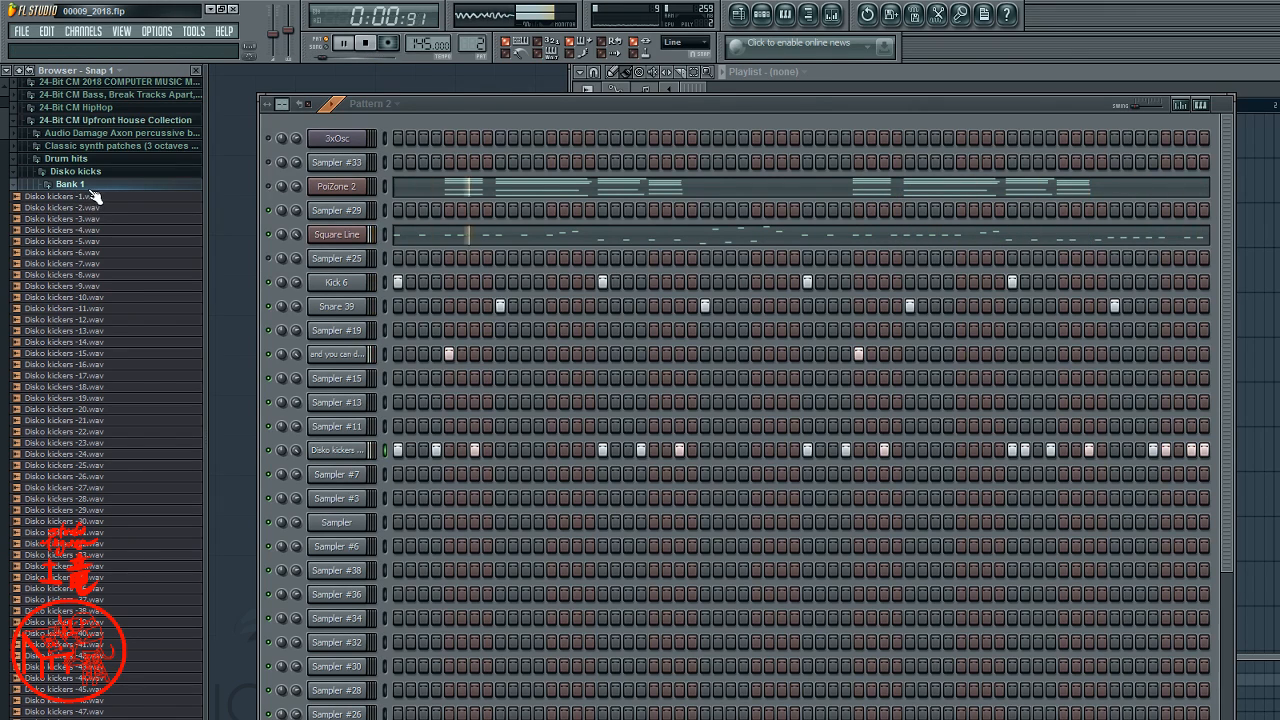
left_click(90, 172)
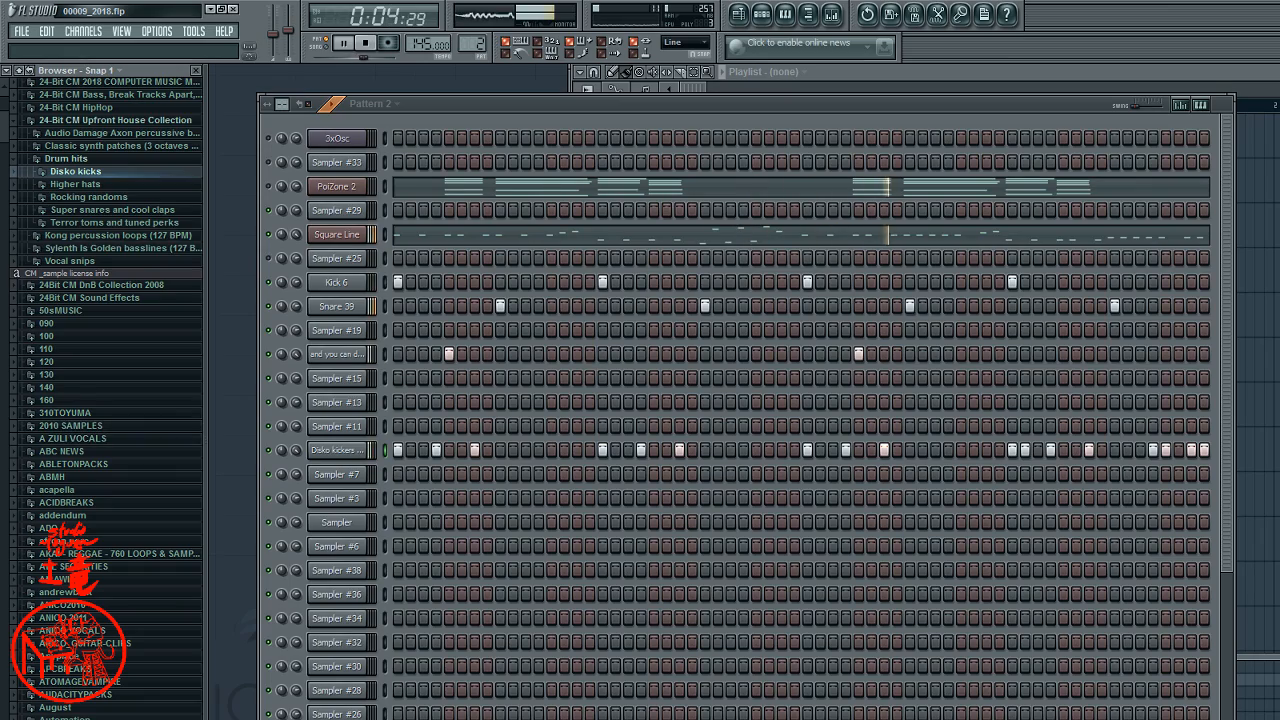
scroll(3, 140, "down", 10)
scroll(3, 140, "up", 9)
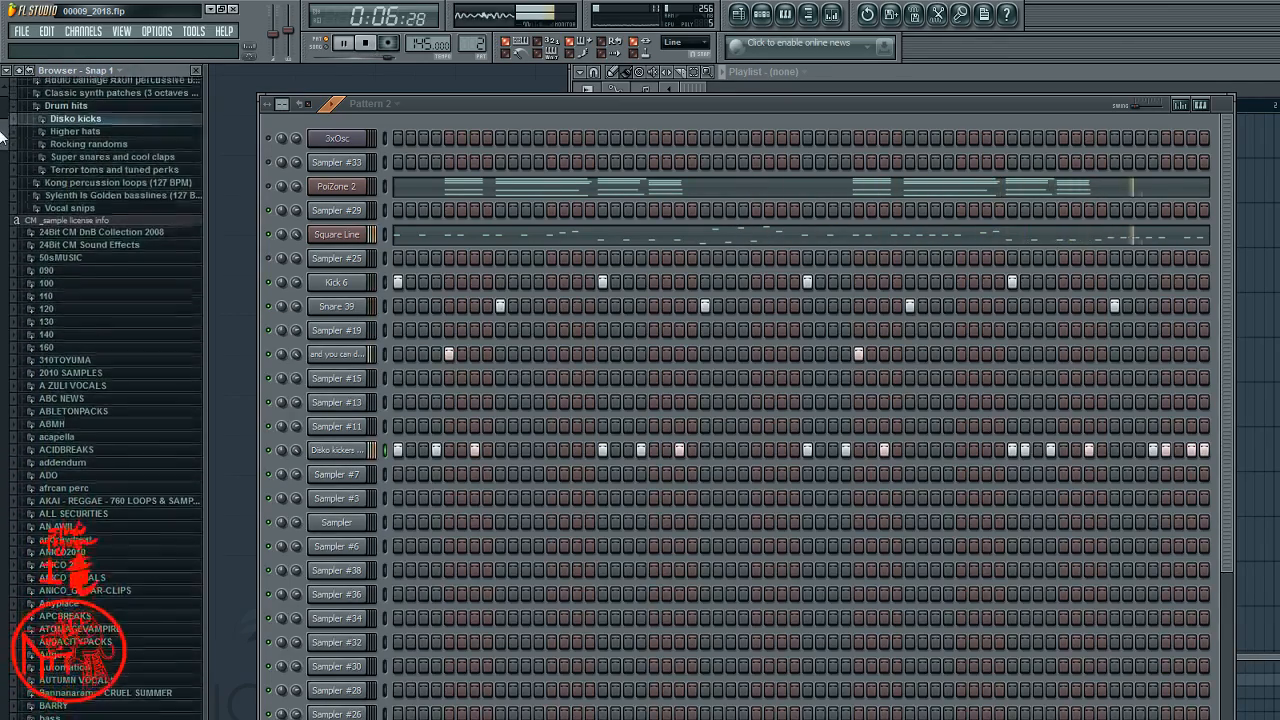
scroll(3, 140, "up", 1)
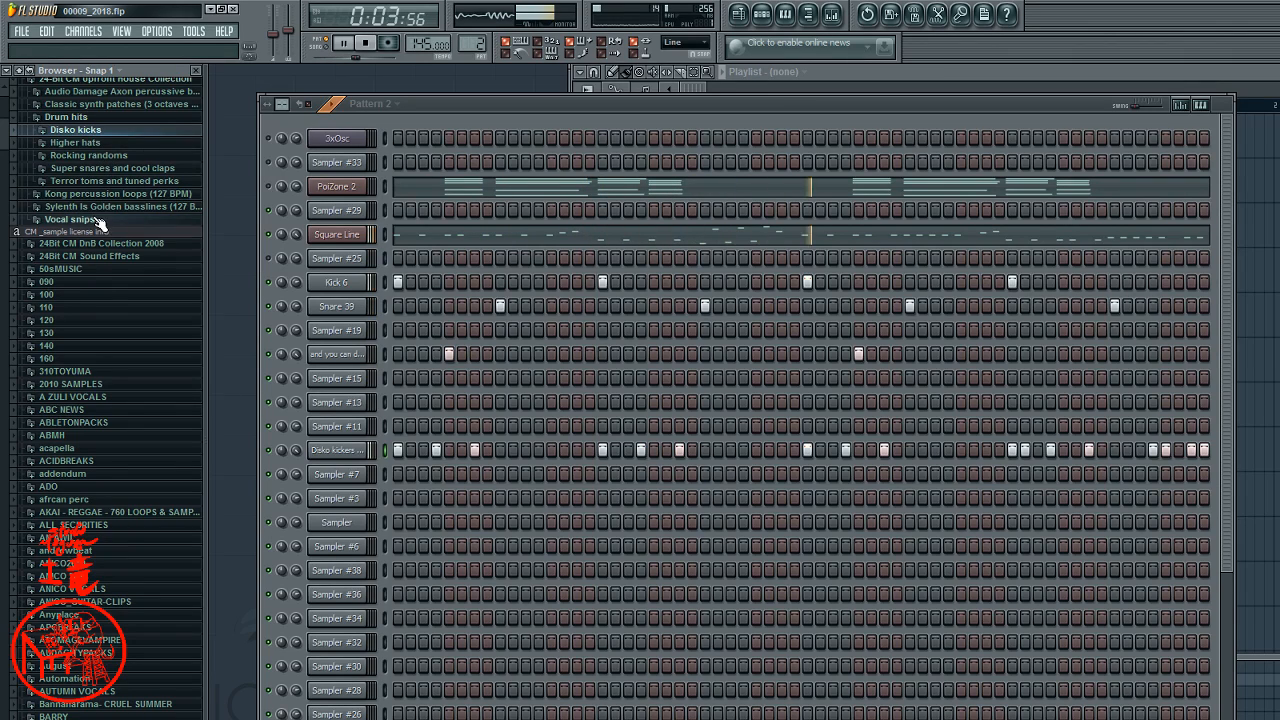
scroll(100, 222, "up", 3)
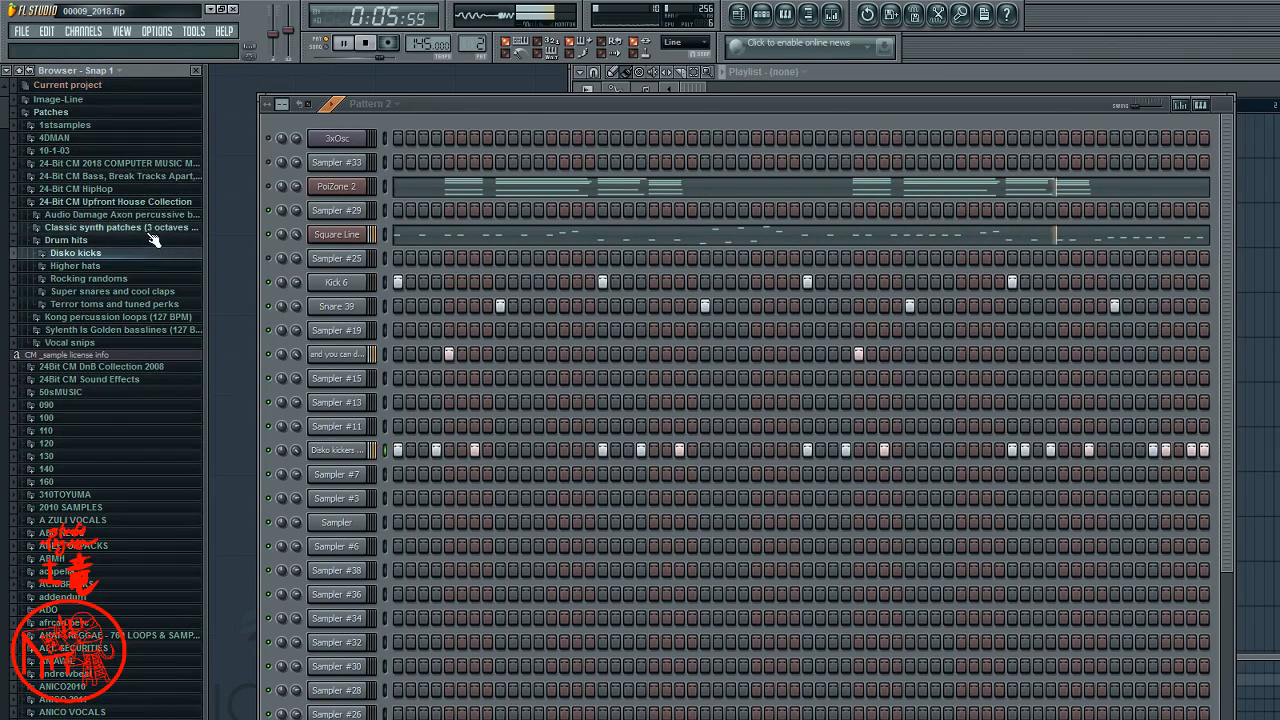
left_click(100, 291)
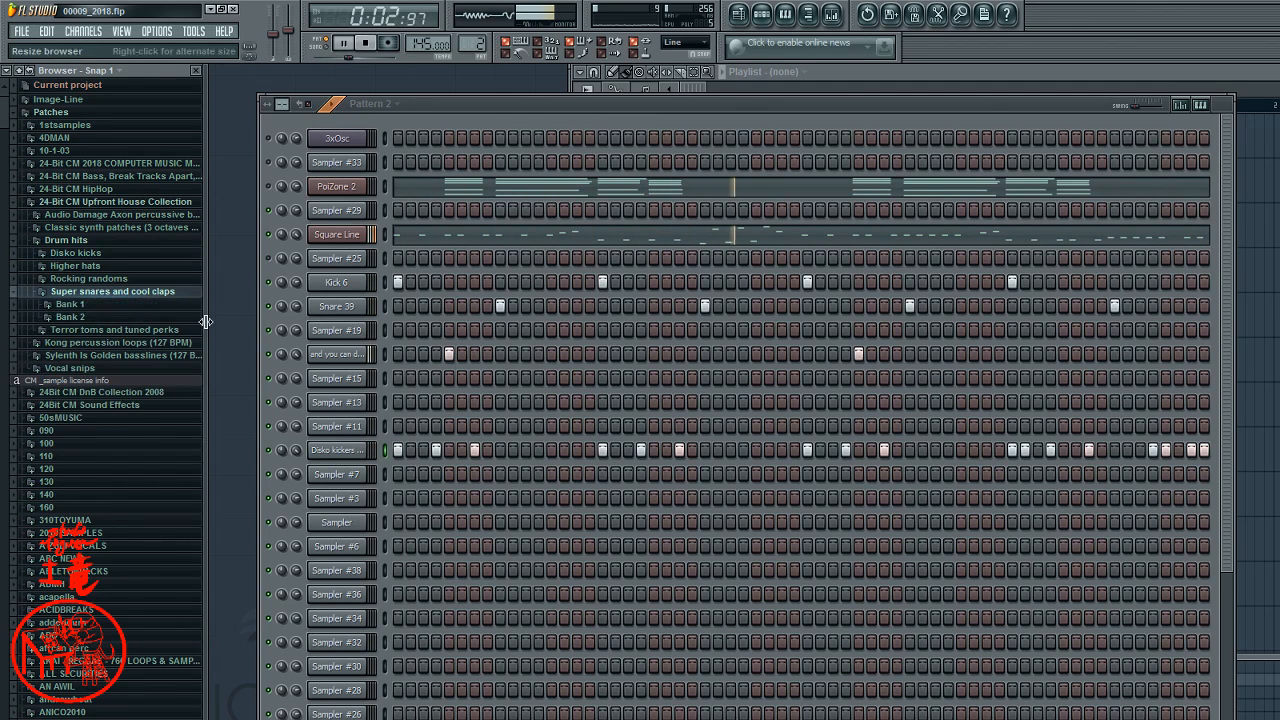
left_click(95, 304)
- Audition snare and clap samples -2, -5, -12 and -20, and load Super snares and cool claps -20.wav into the Sampler #6 channel
left_click(145, 327)
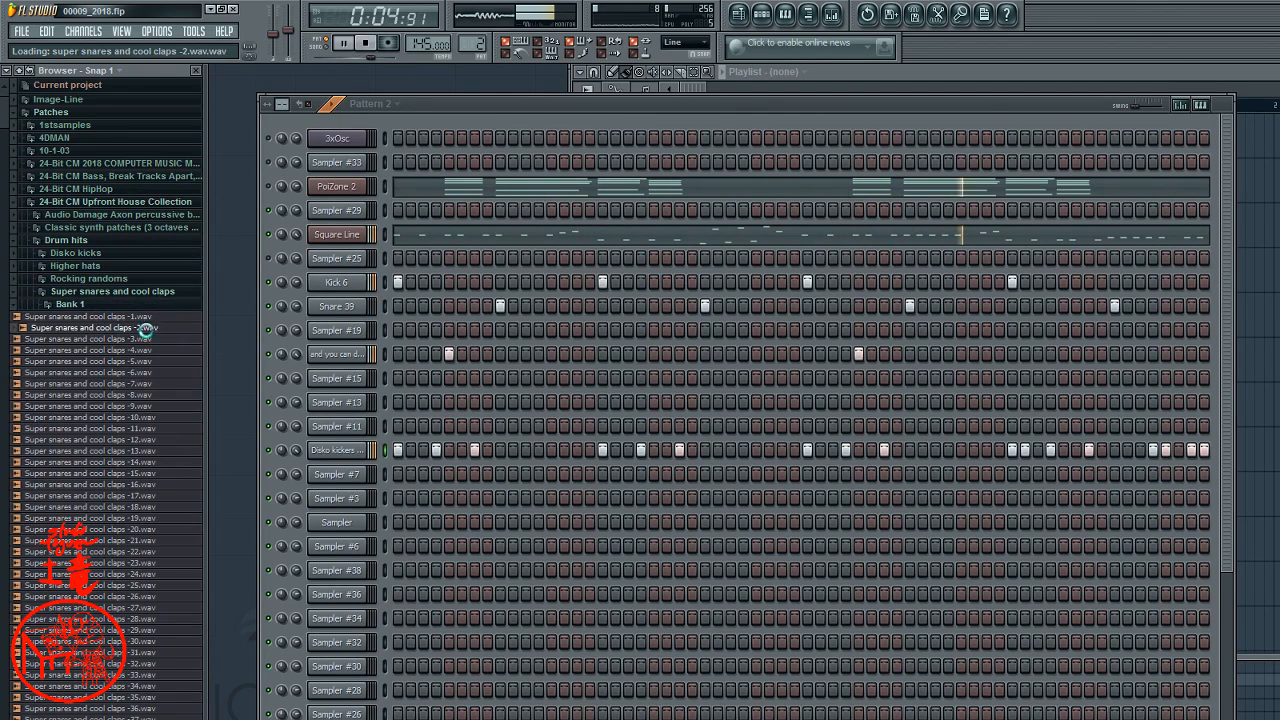
left_click(135, 361)
left_click(112, 439)
left_click(123, 530)
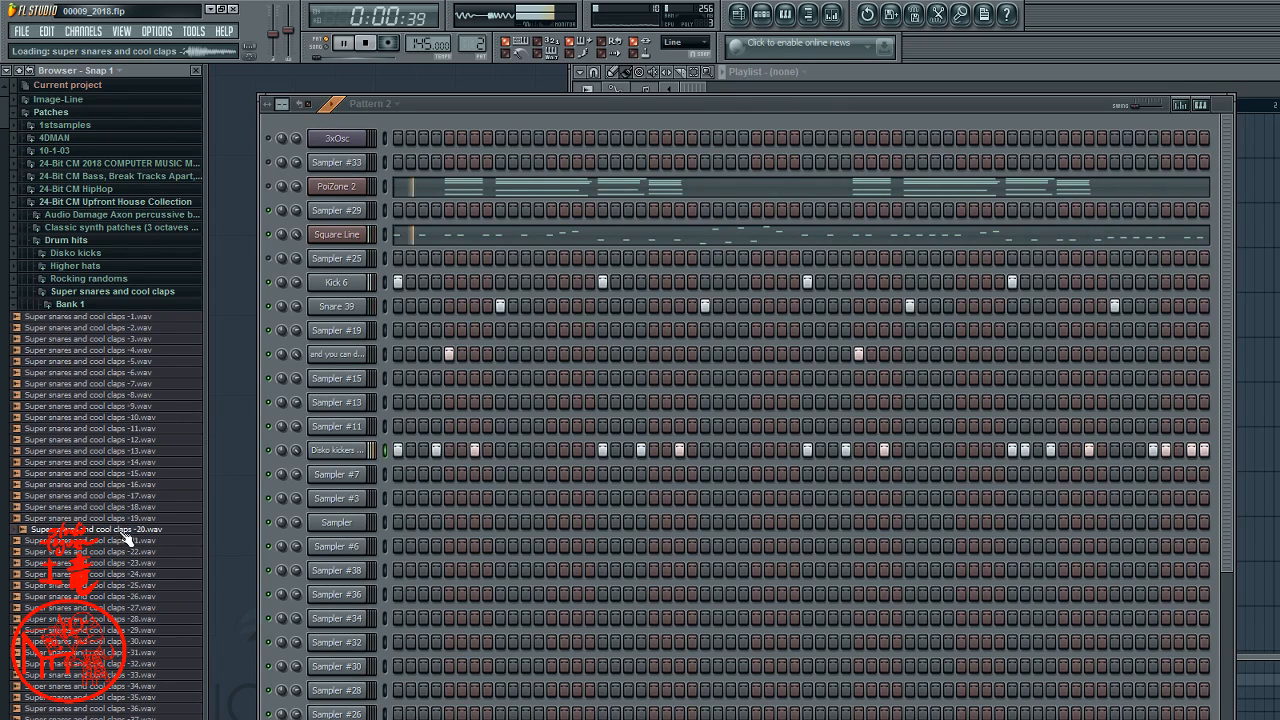
left_click_drag(118, 531, 336, 542)
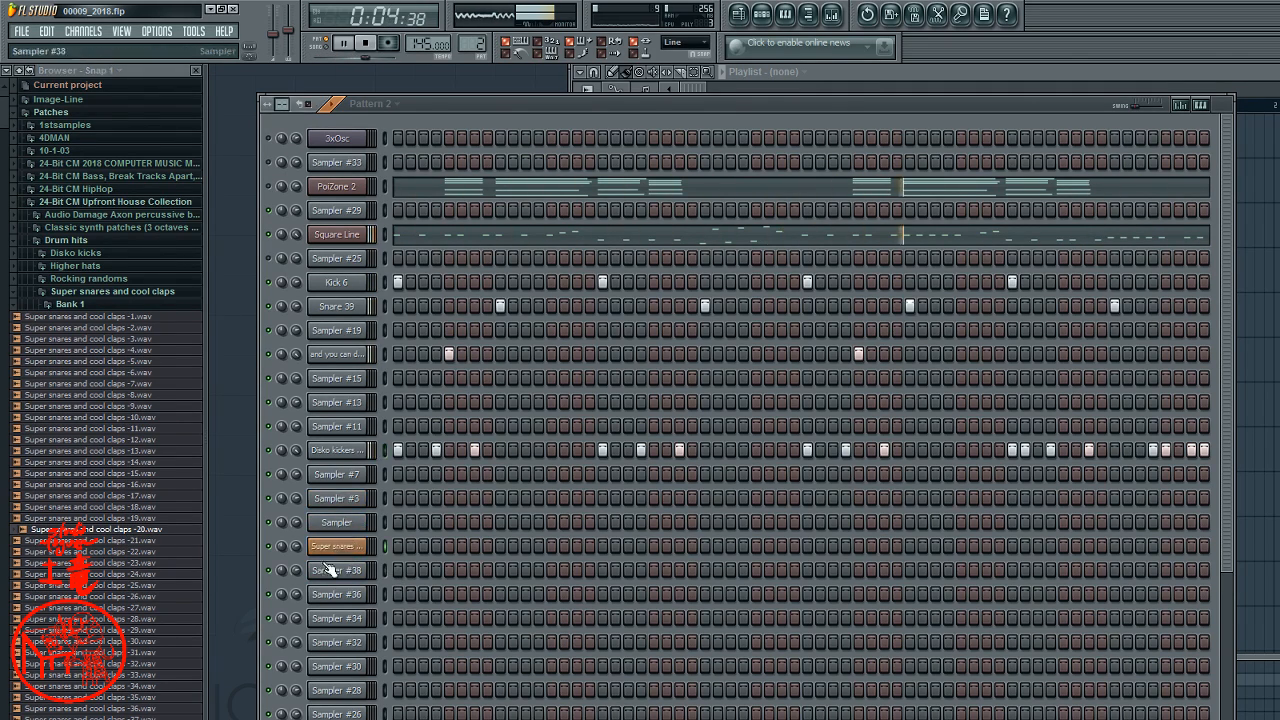
- Load Super snares and cool claps -25.wav into the unnumbered Sampler channel and -36.wav into Sampler #7
left_click(116, 586)
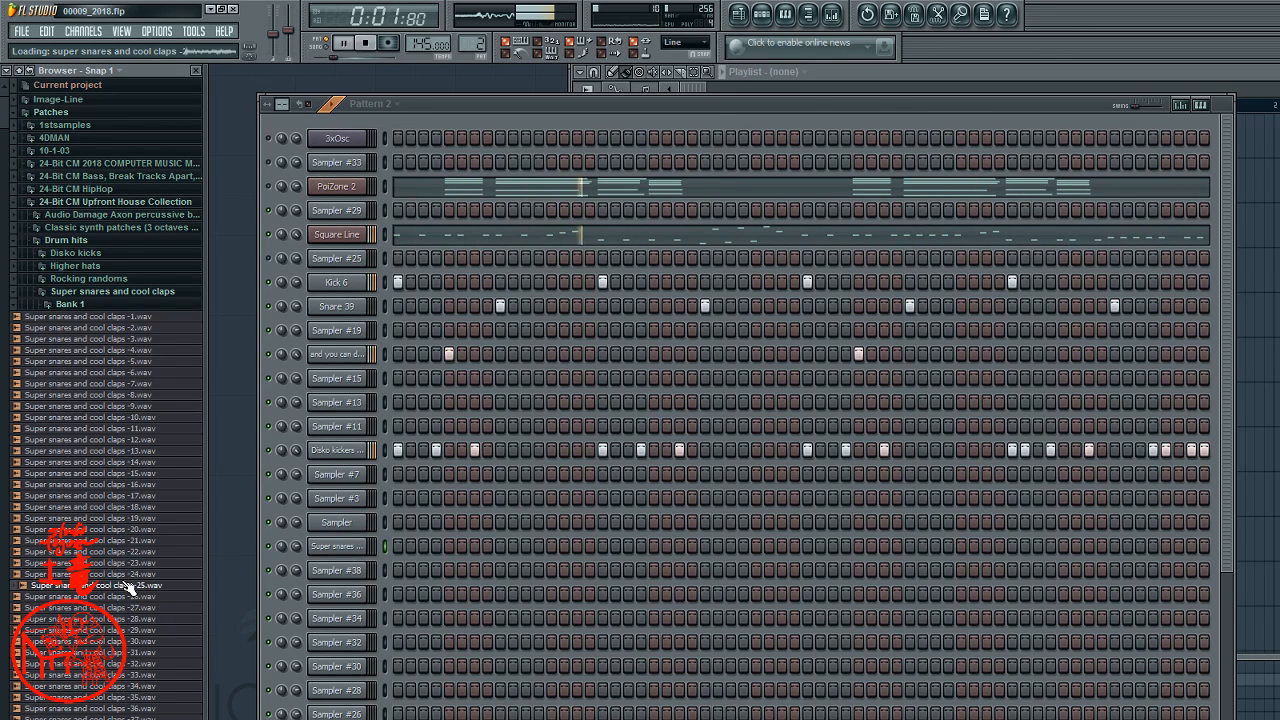
left_click_drag(129, 586, 335, 527)
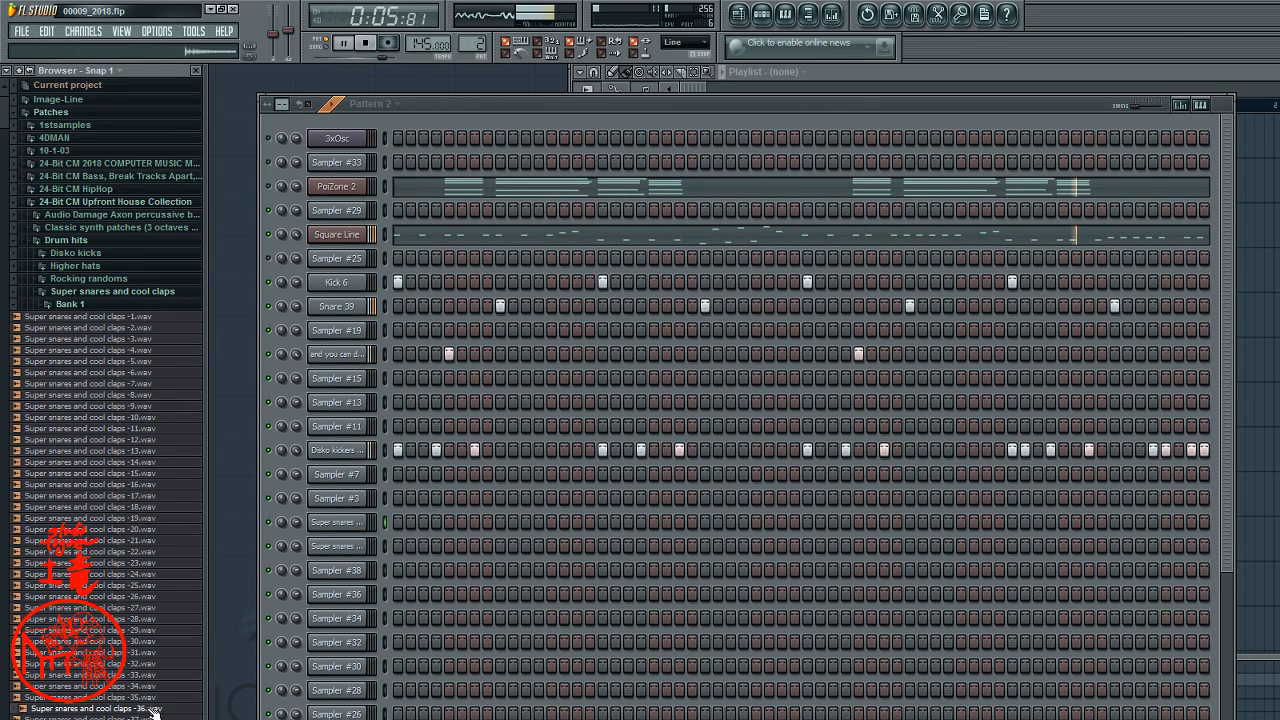
left_click_drag(153, 711, 352, 486)
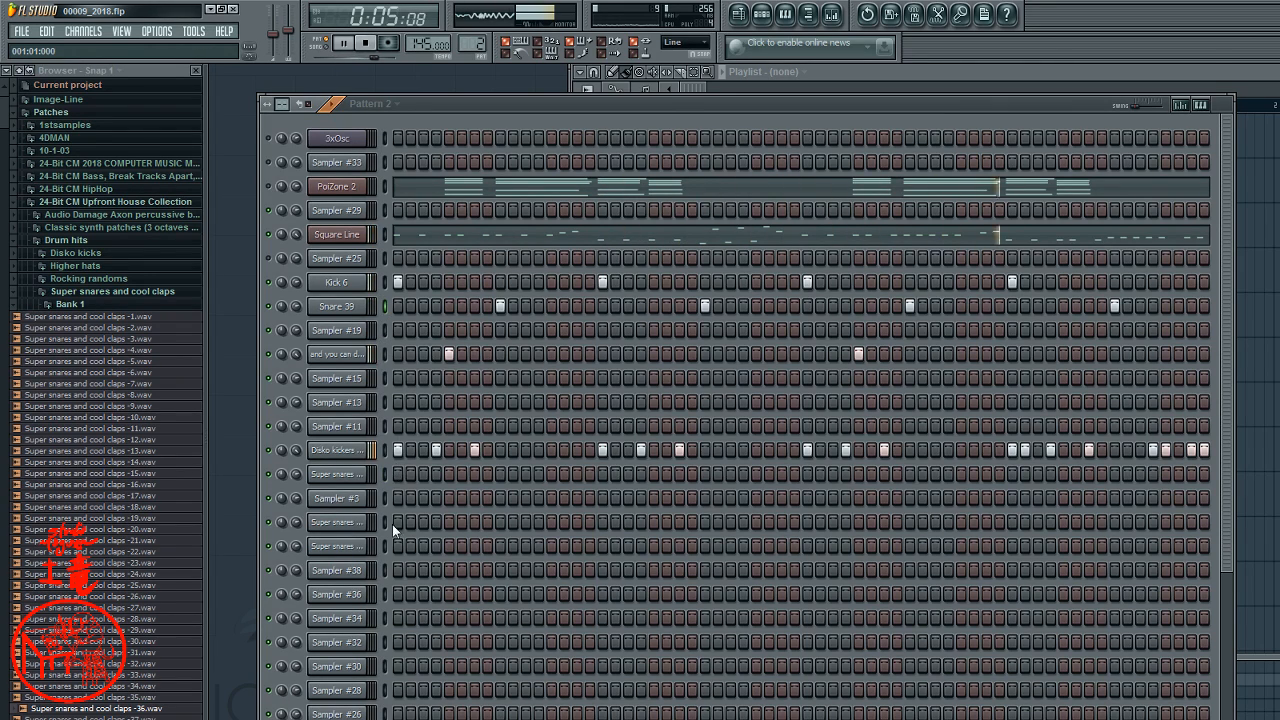
- Paste the Snare 39 steps into the Super snares and cool claps -36 channel and open its channel settings
left_click(384, 475)
key("ctrl+v")
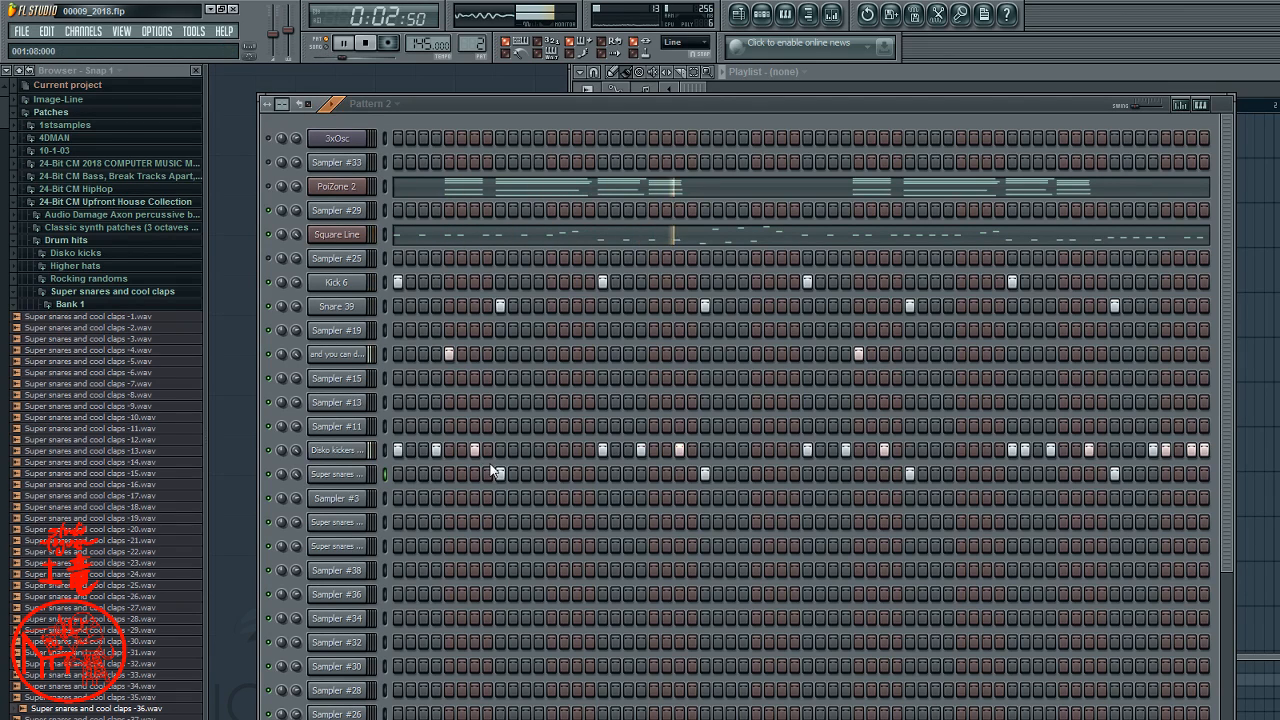
left_click(336, 476)
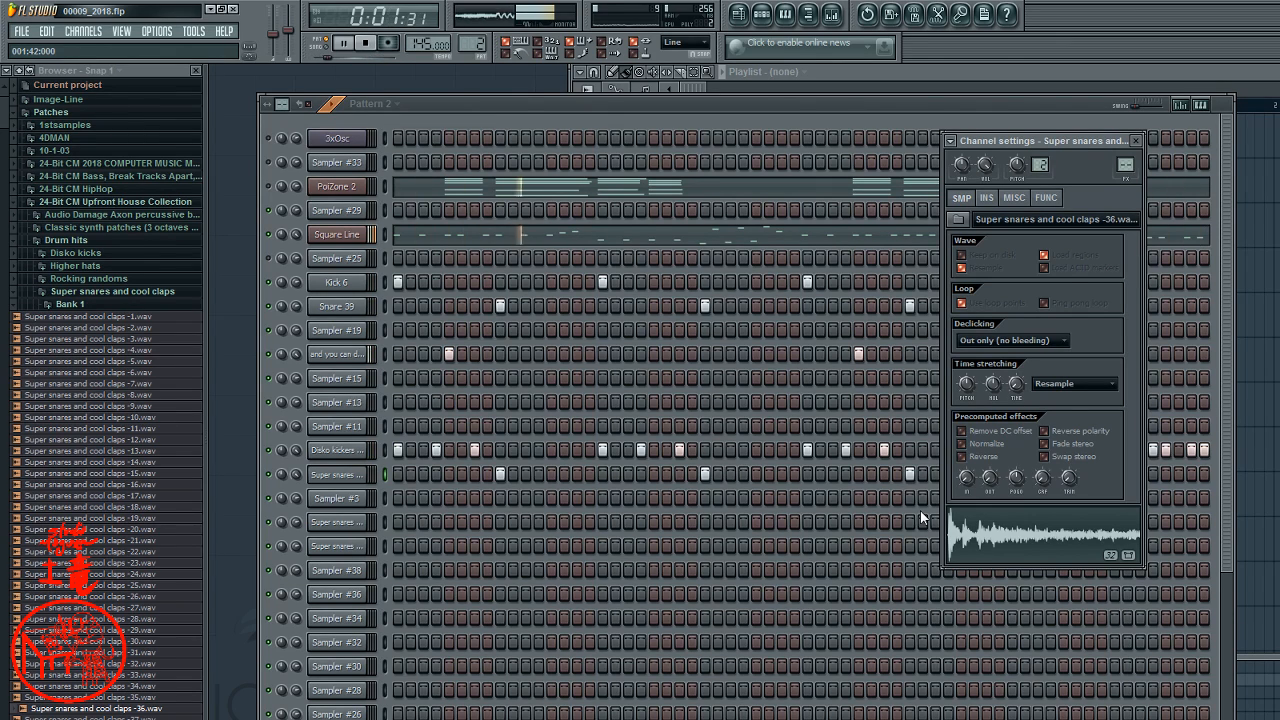
- Paste the Snare 39 steps into the Super snares and cool claps -25 channel and move that channel up above Sampler #3
left_click(386, 496)
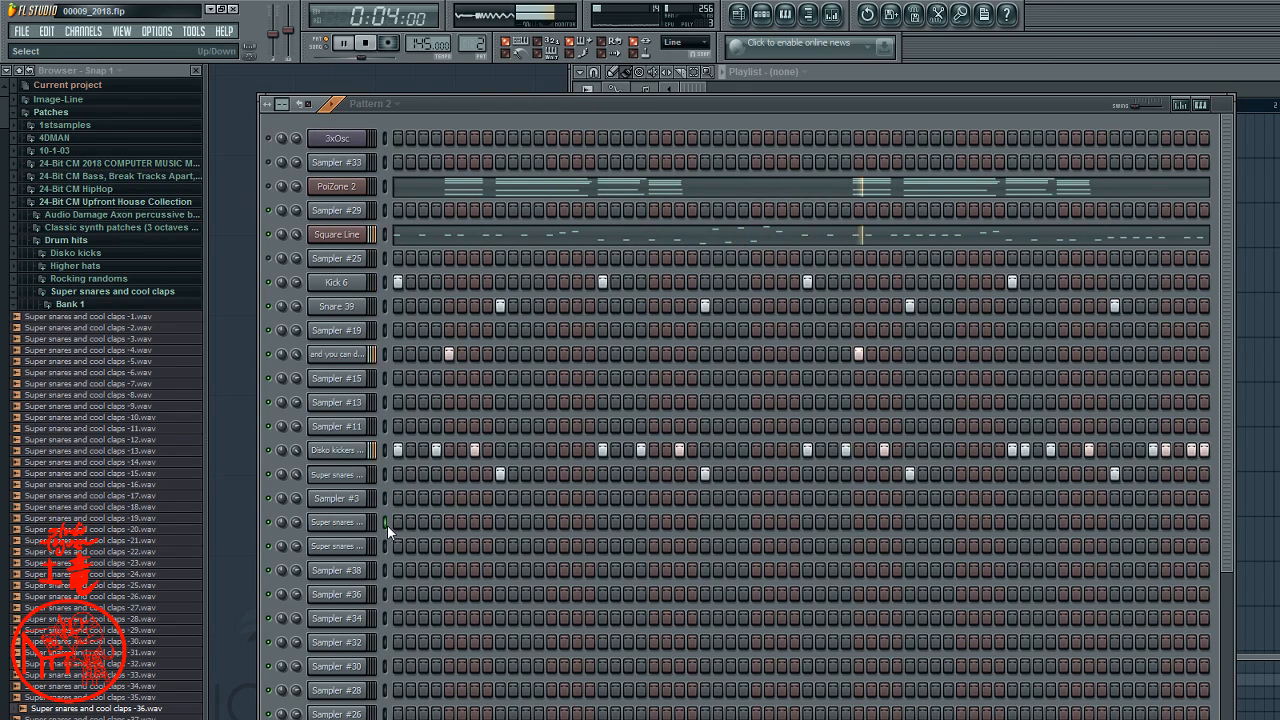
key("ctrl+v")
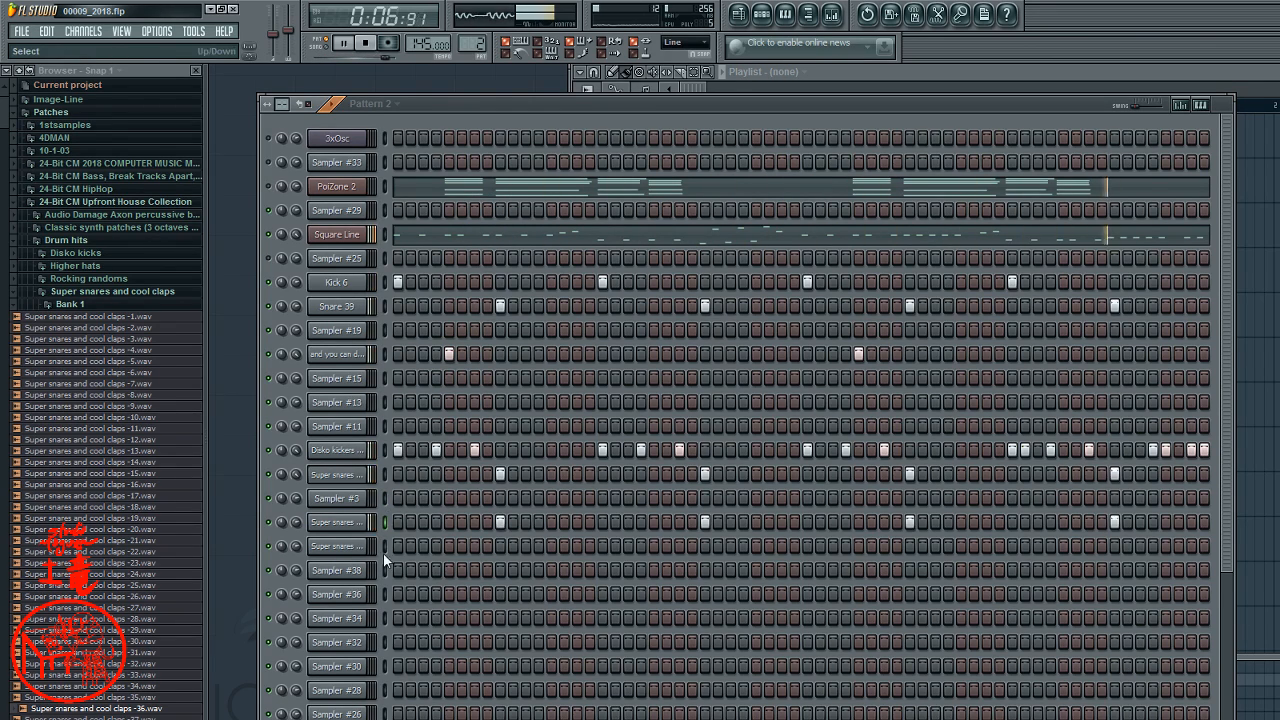
left_click(383, 551)
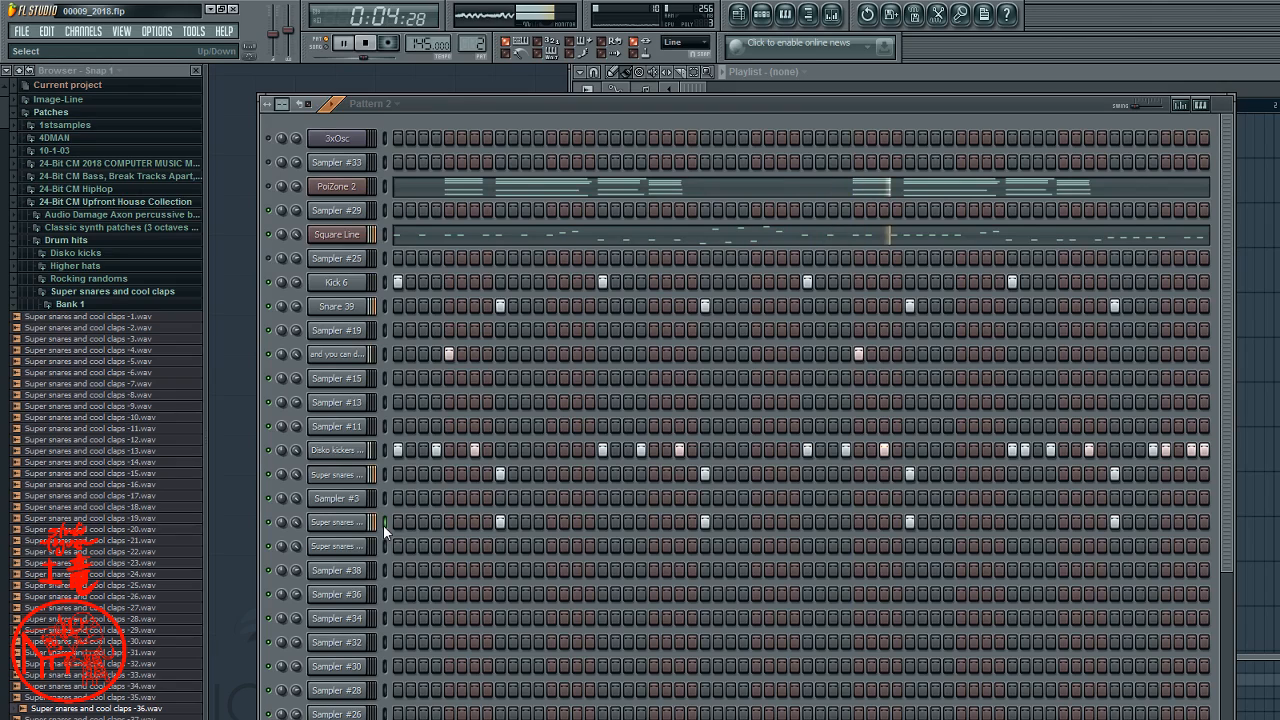
key("alt+Up")
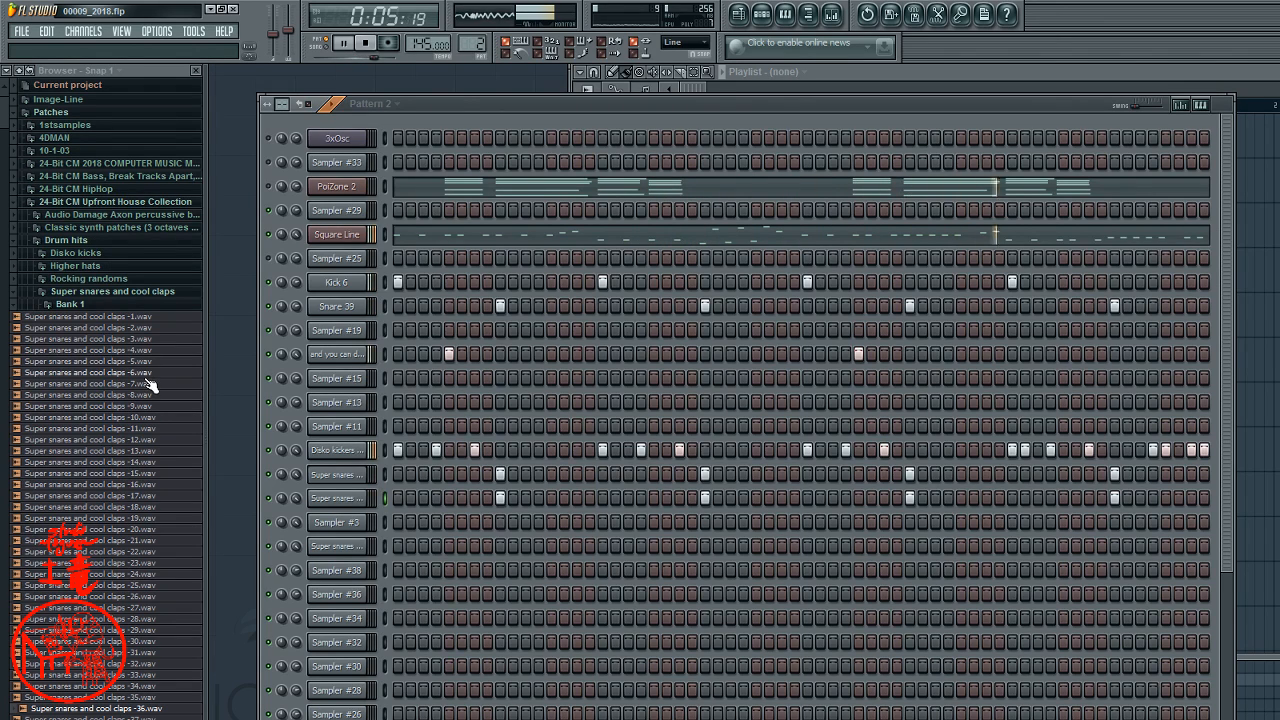
- Open the Higher hats sample folder, audition sample -15 and load Higher hats -15.wav into the Sampler #36 channel
left_click(85, 266)
scroll(120, 286, "down", 3)
left_click(113, 296)
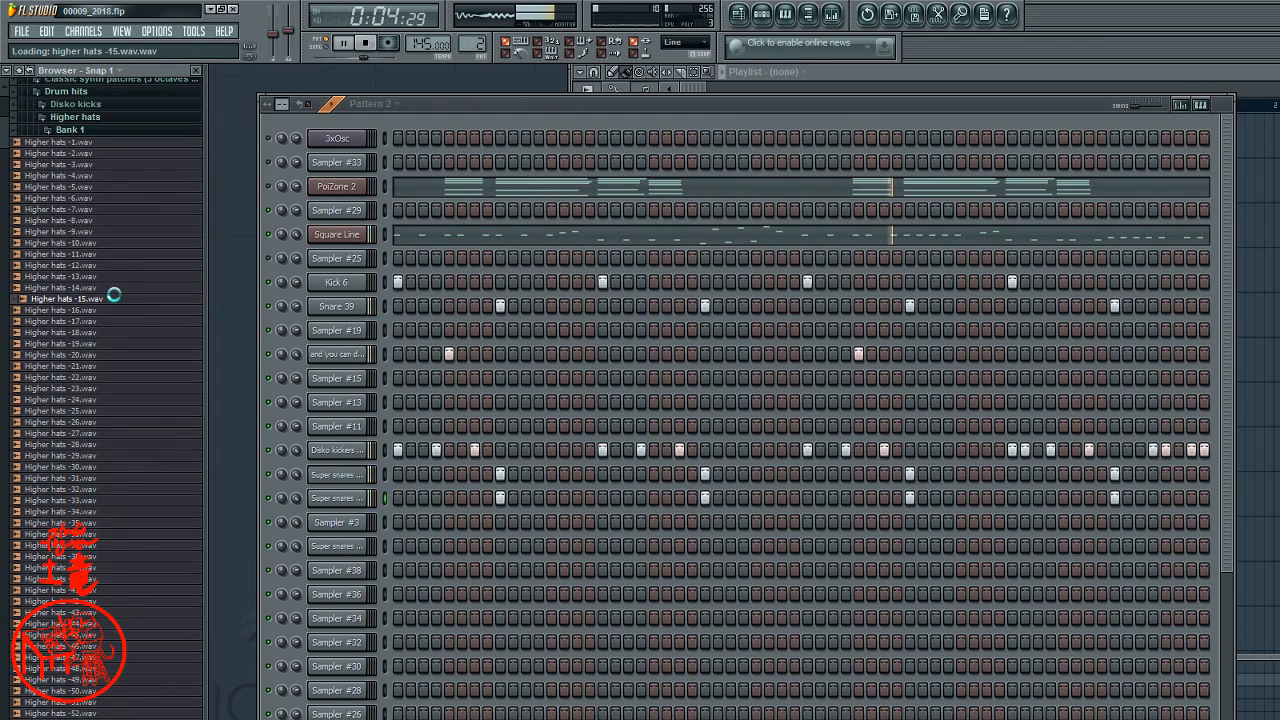
left_click_drag(126, 297, 355, 598)
left_click(355, 598)
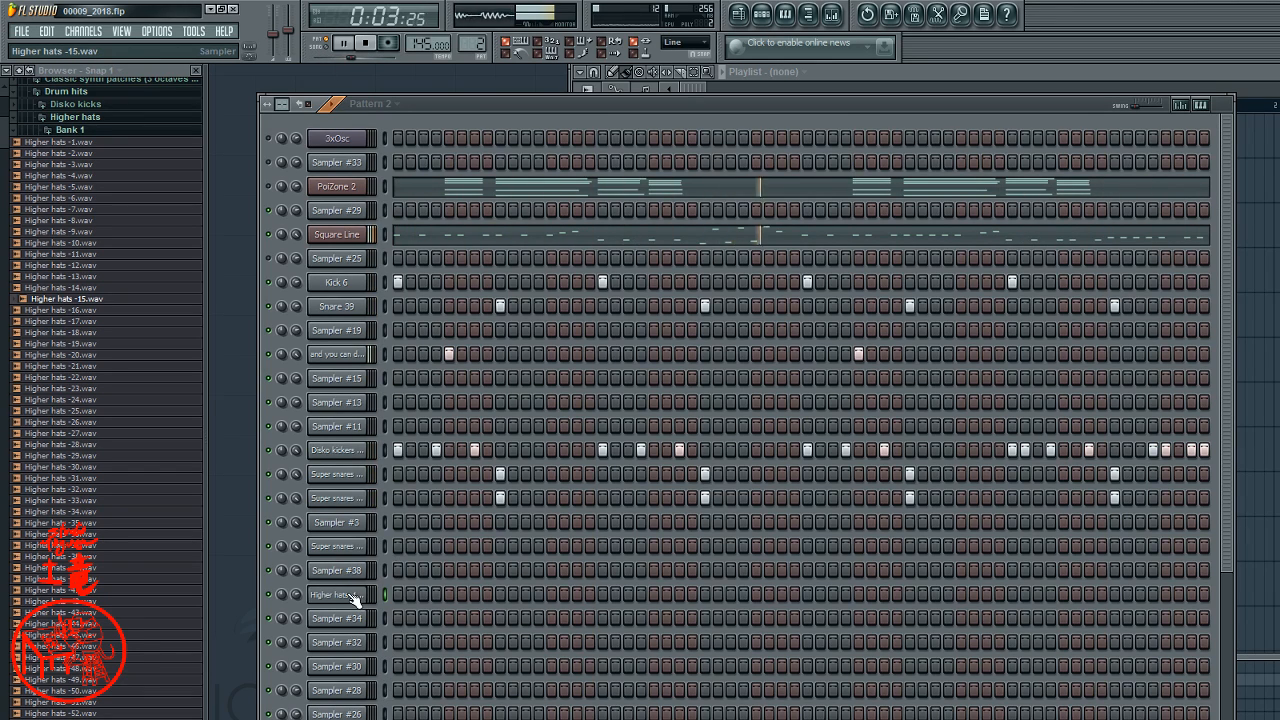
- Program the Higher hats -15 channel's first 16 steps with hits on steps 1, 3, 5, 6, 9, 11, 13 and 14
left_click(397, 600)
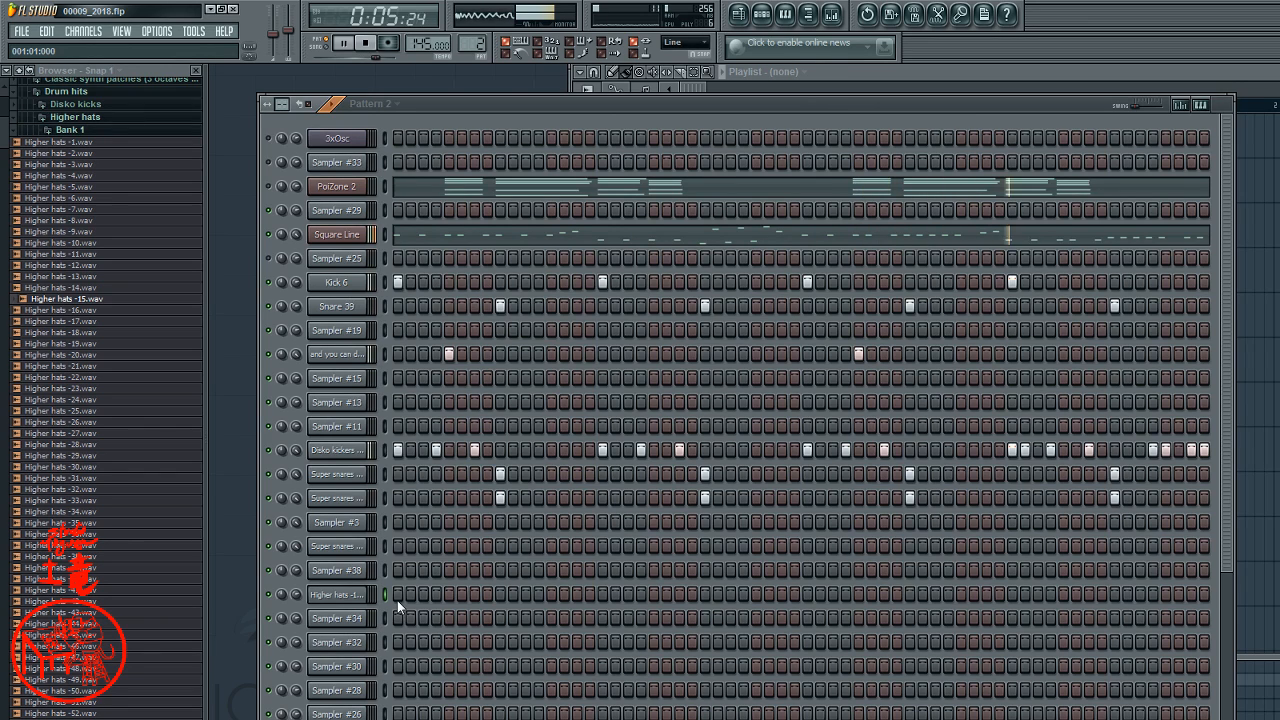
left_click(447, 594)
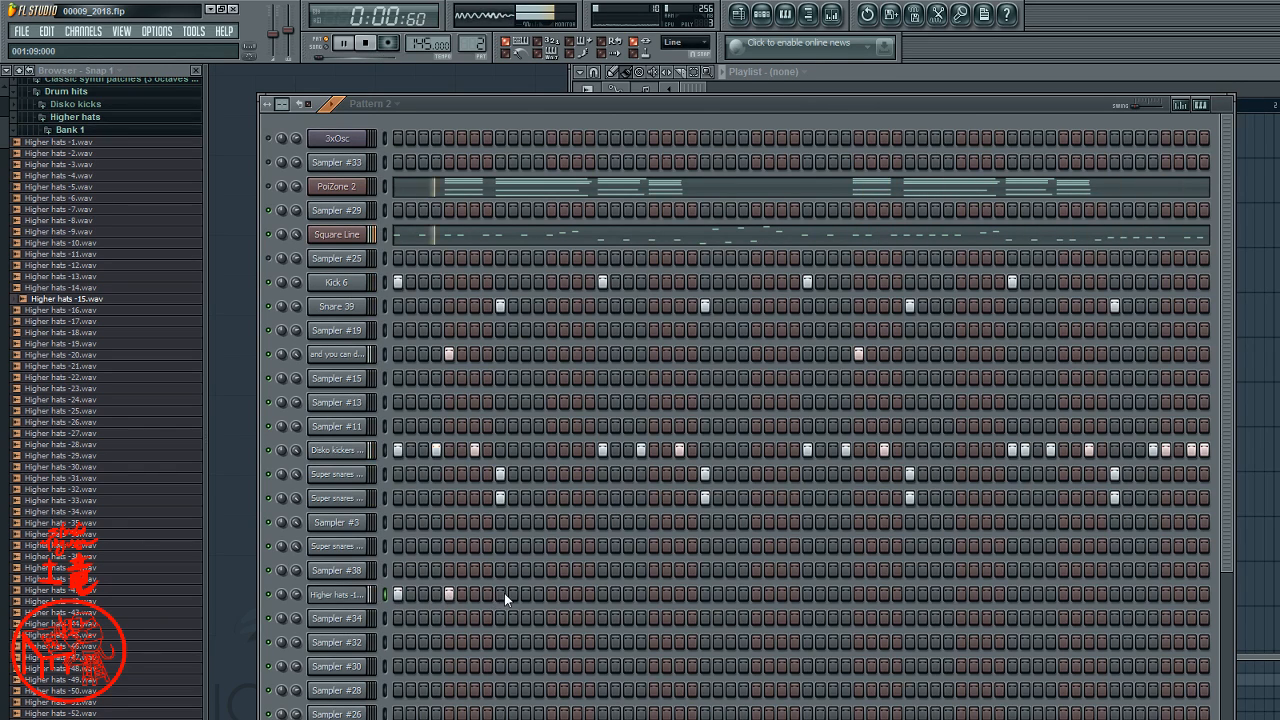
left_click(424, 594)
left_click(474, 594)
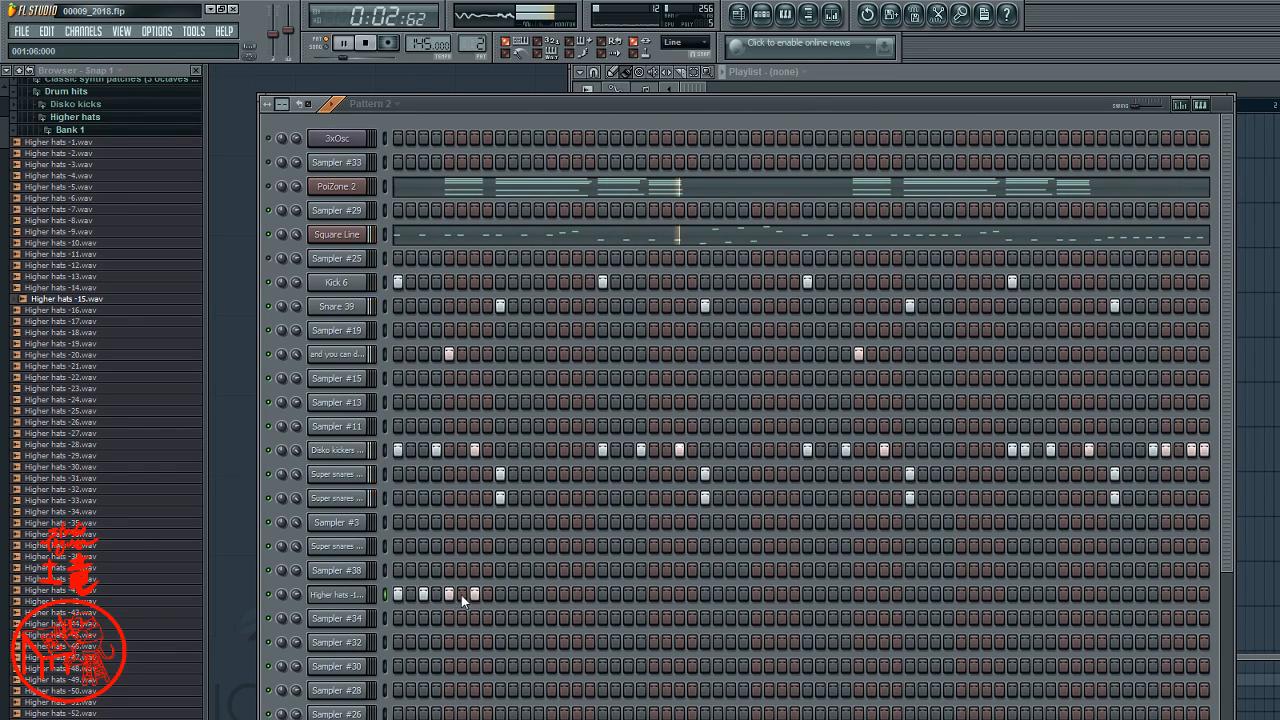
left_click(475, 594)
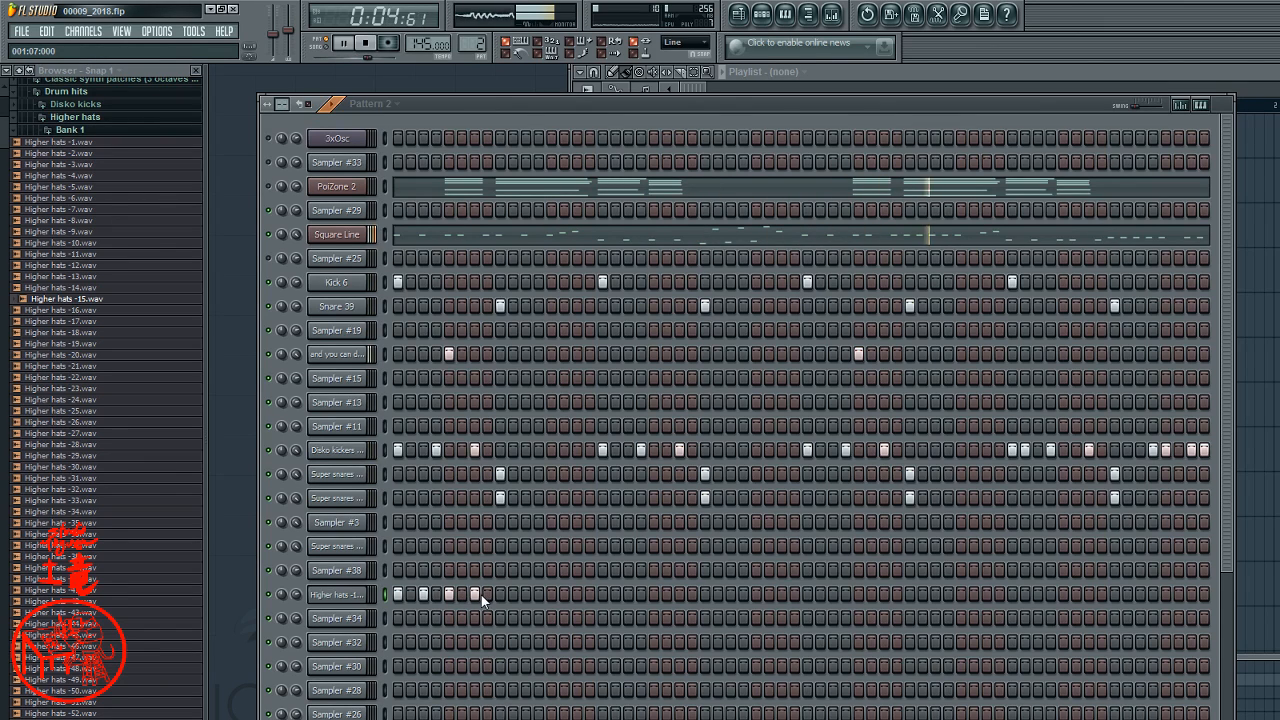
left_click(462, 594)
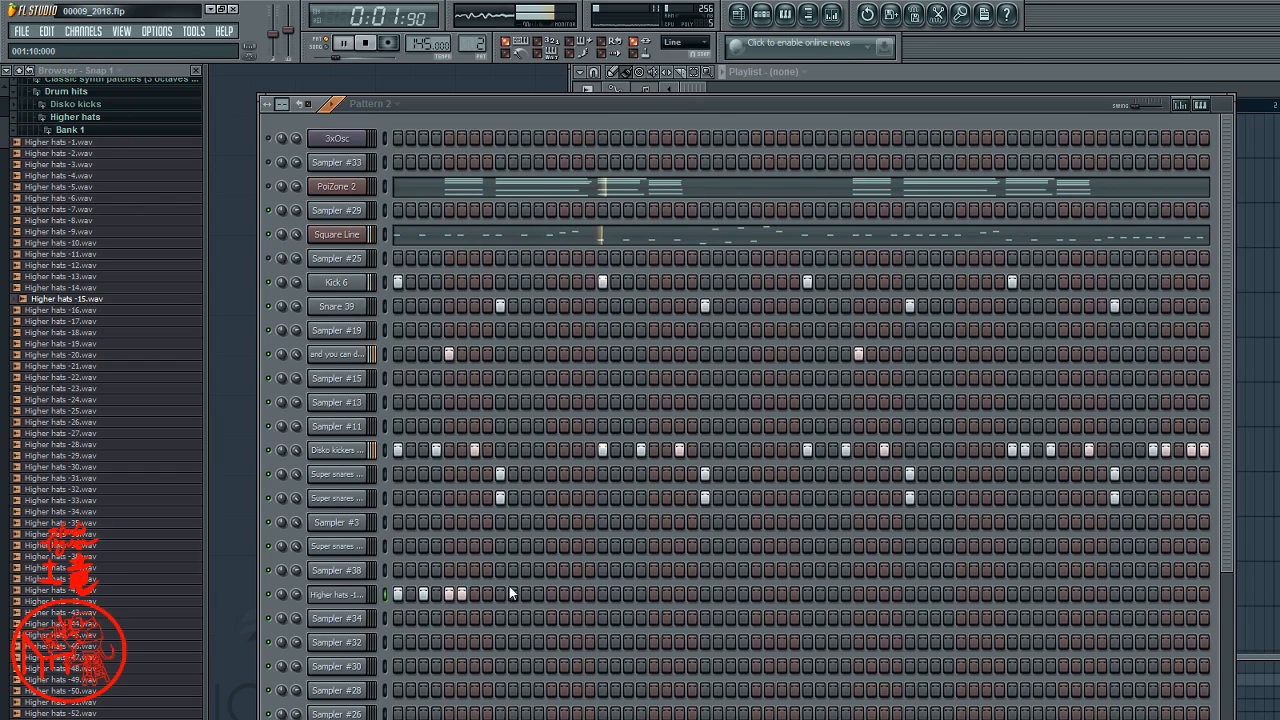
left_click(500, 594)
left_click(525, 594)
left_click(551, 594)
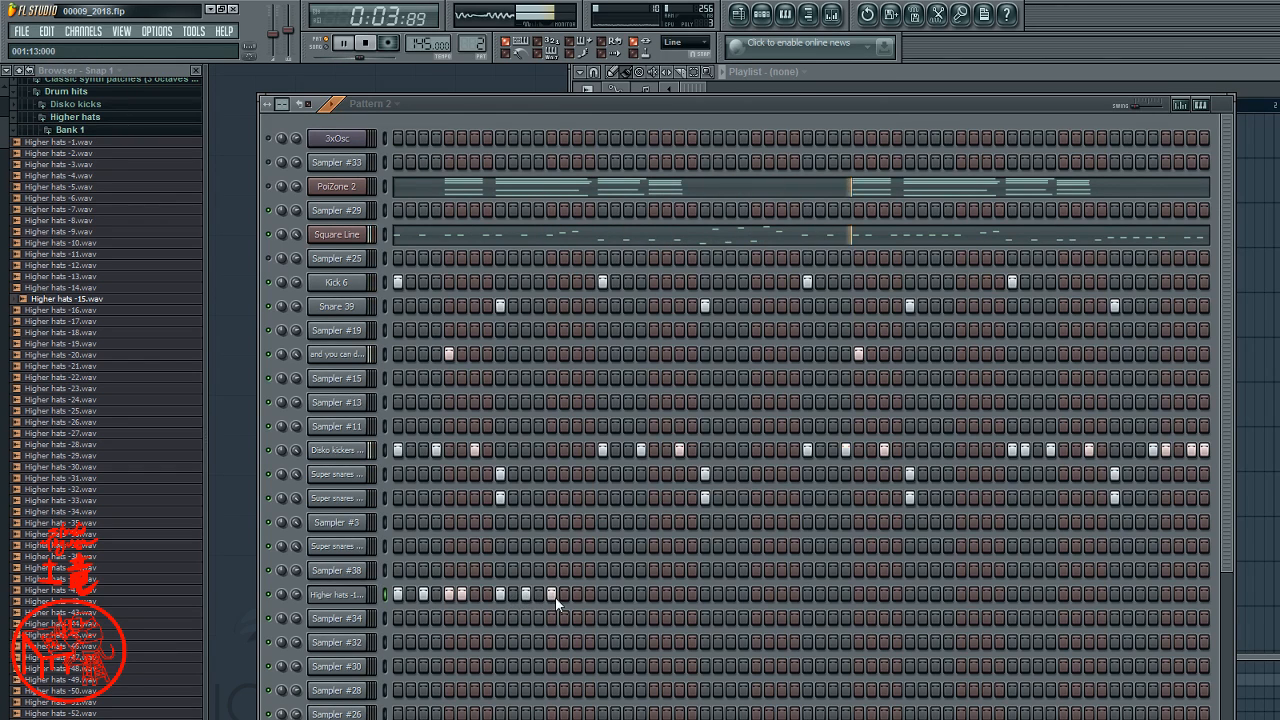
left_click(564, 594)
- Continue the Higher hats -15 rhythm from step 17 to 45, adding an extra hit on step 31 and leaving step 32 empty
left_click(602, 594)
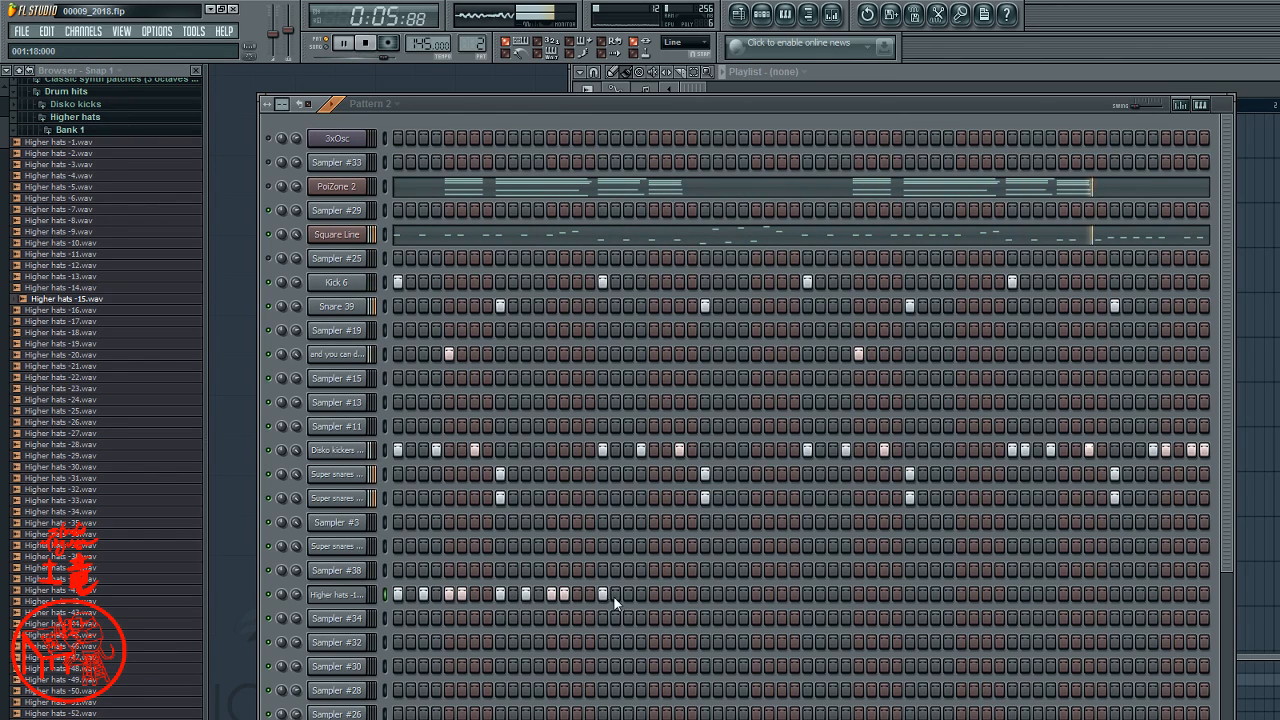
left_click(653, 594)
left_click(666, 594)
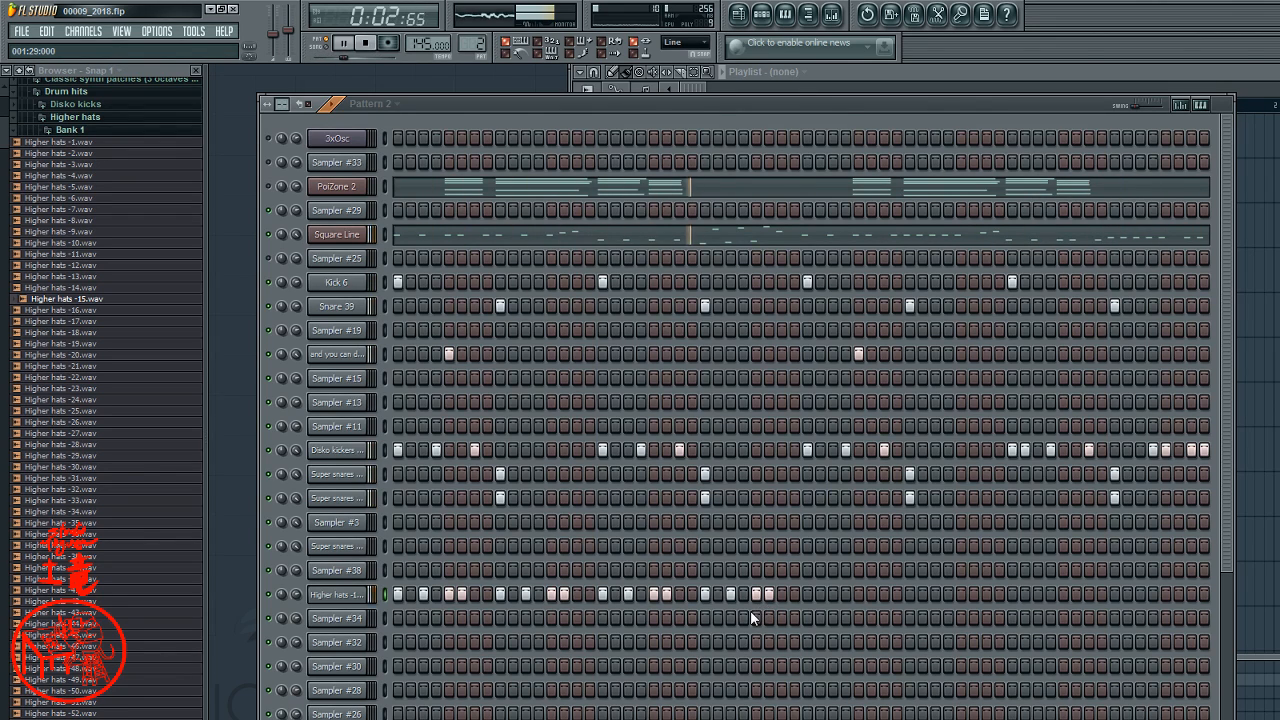
left_click_drag(783, 596, 796, 597)
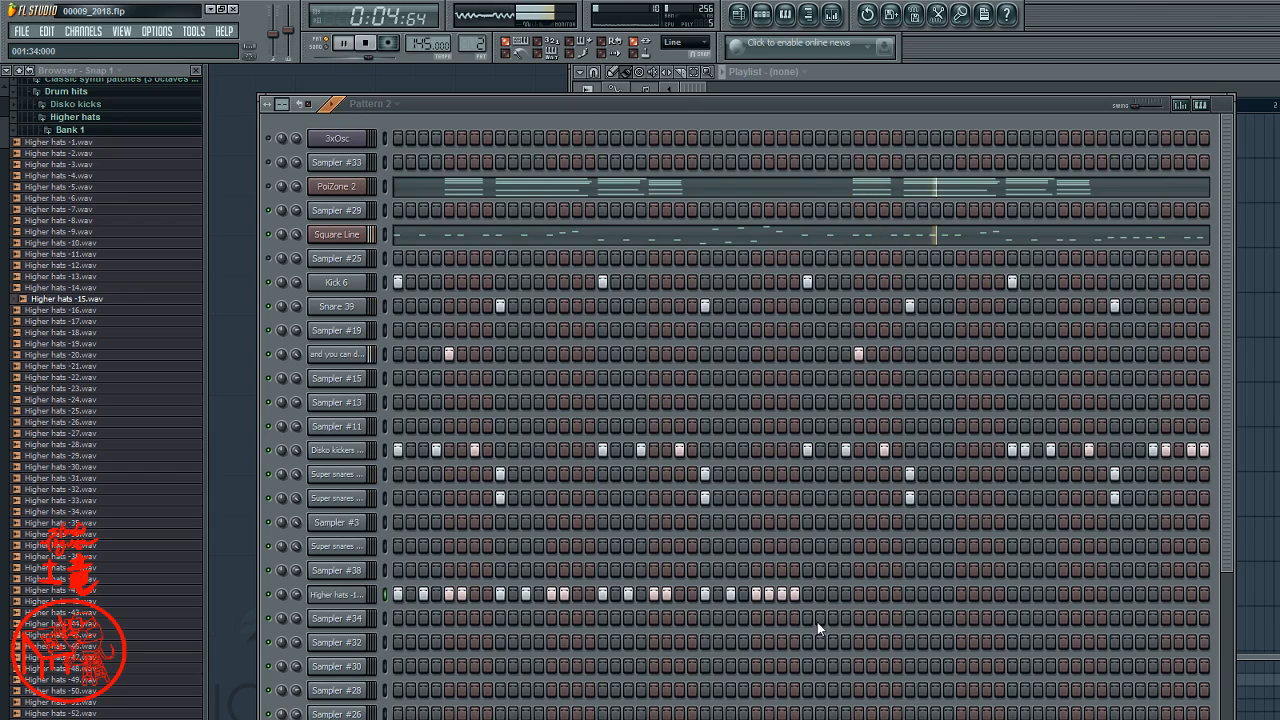
left_click(817, 594)
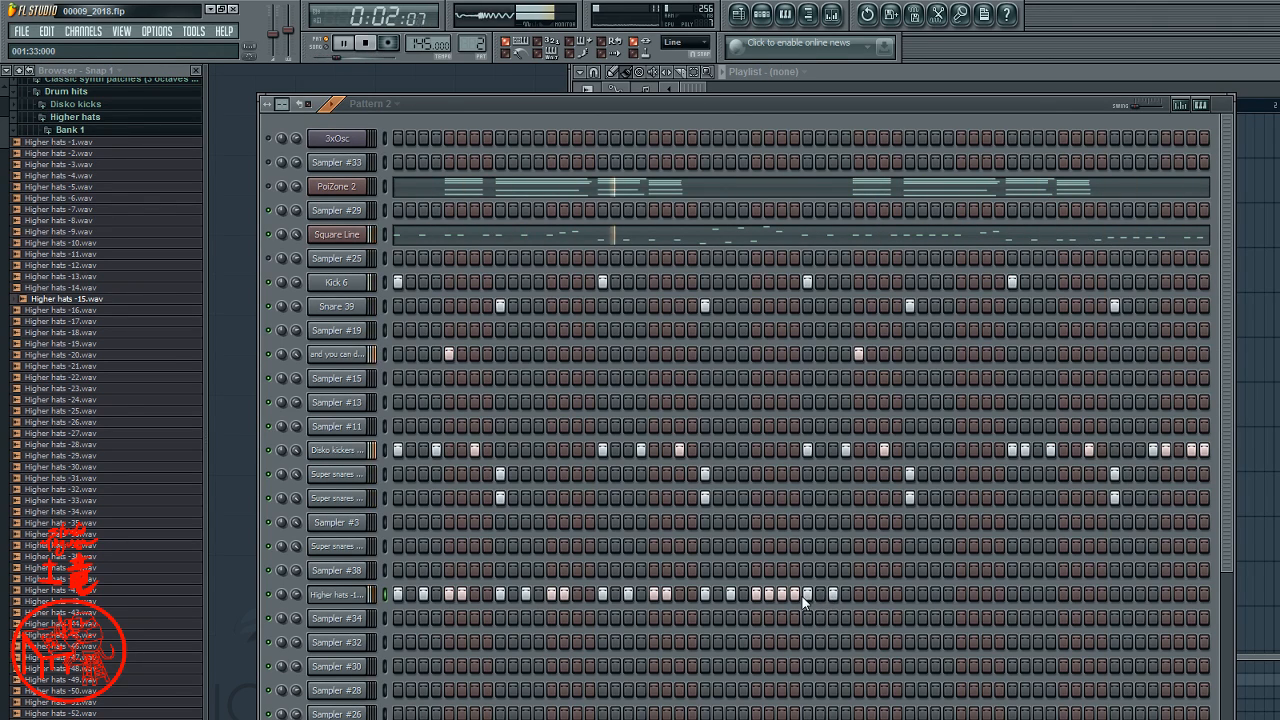
left_click(796, 596)
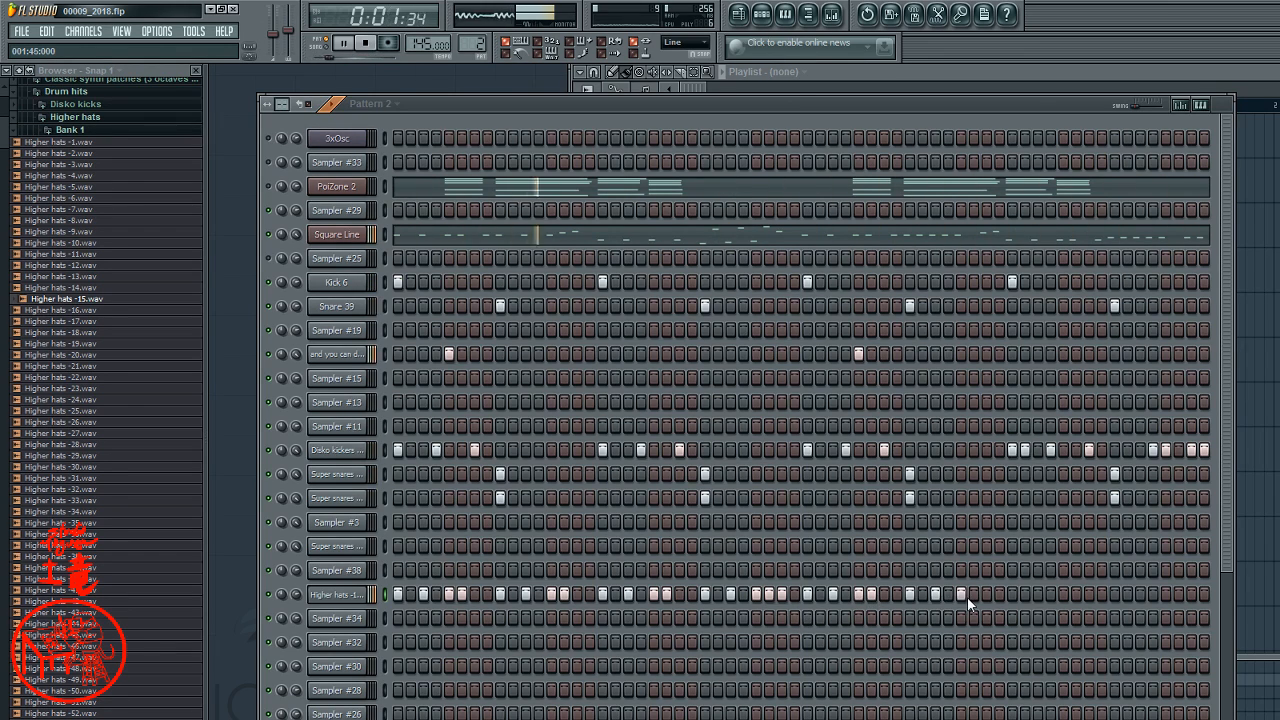
- Complete the Higher hats -15 rhythm with hits on steps 46, 49, 51, 53 to 55, 57 to 61 and 63
left_click(1076, 597)
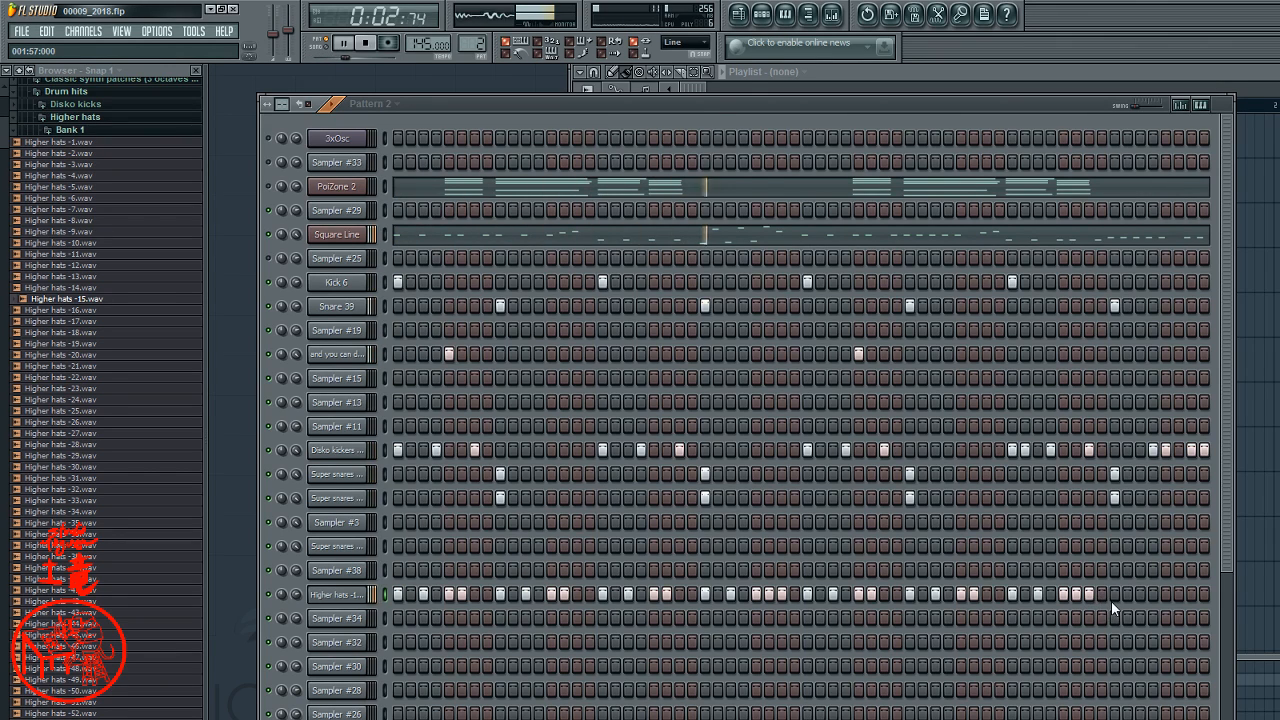
left_click(1113, 594)
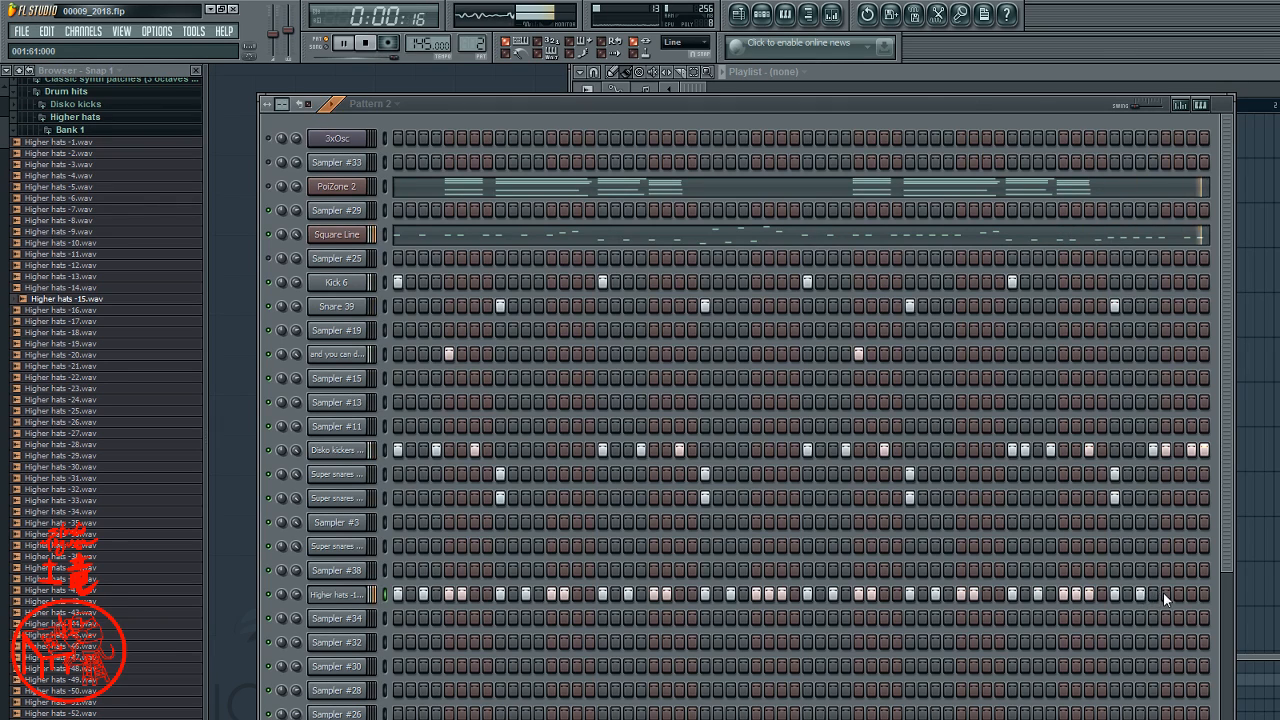
left_click(1140, 594)
left_click(1127, 594)
left_click(1153, 594)
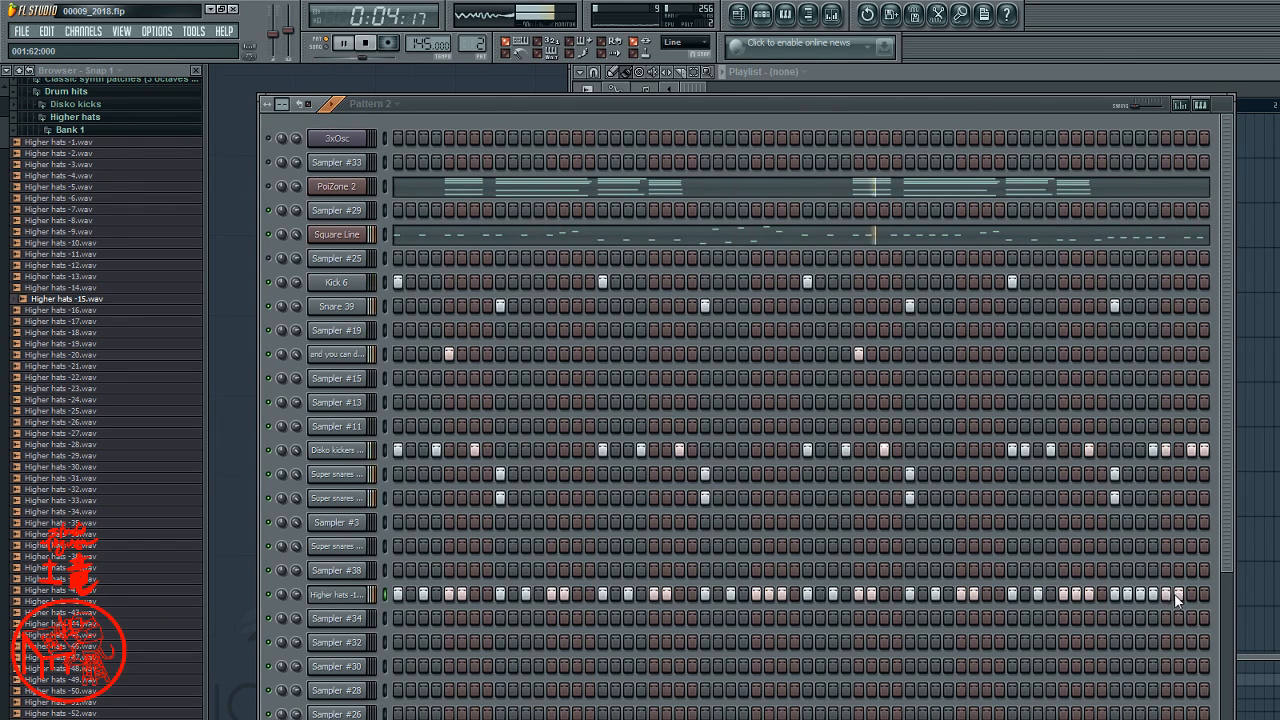
left_click(1191, 594)
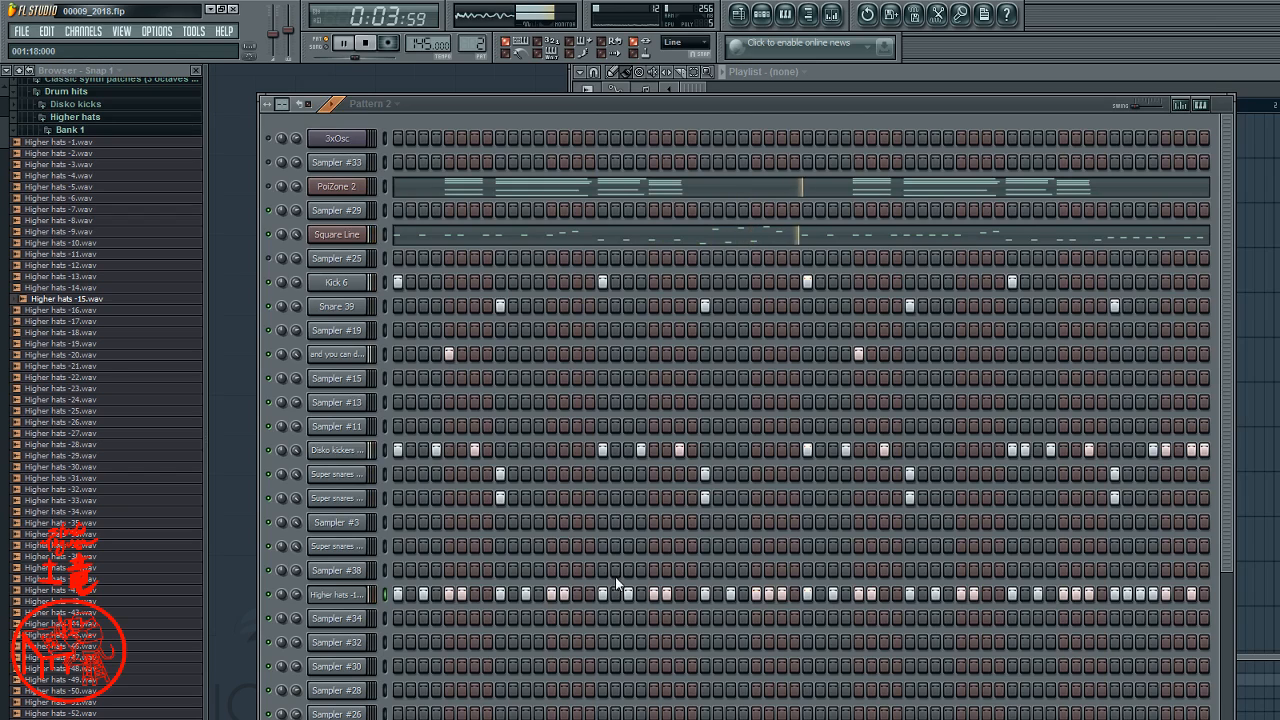
- Load Higher hats -32.wav into the Sampler #32 channel, with hits filled every four steps and its volume adjusted
left_click(88, 400)
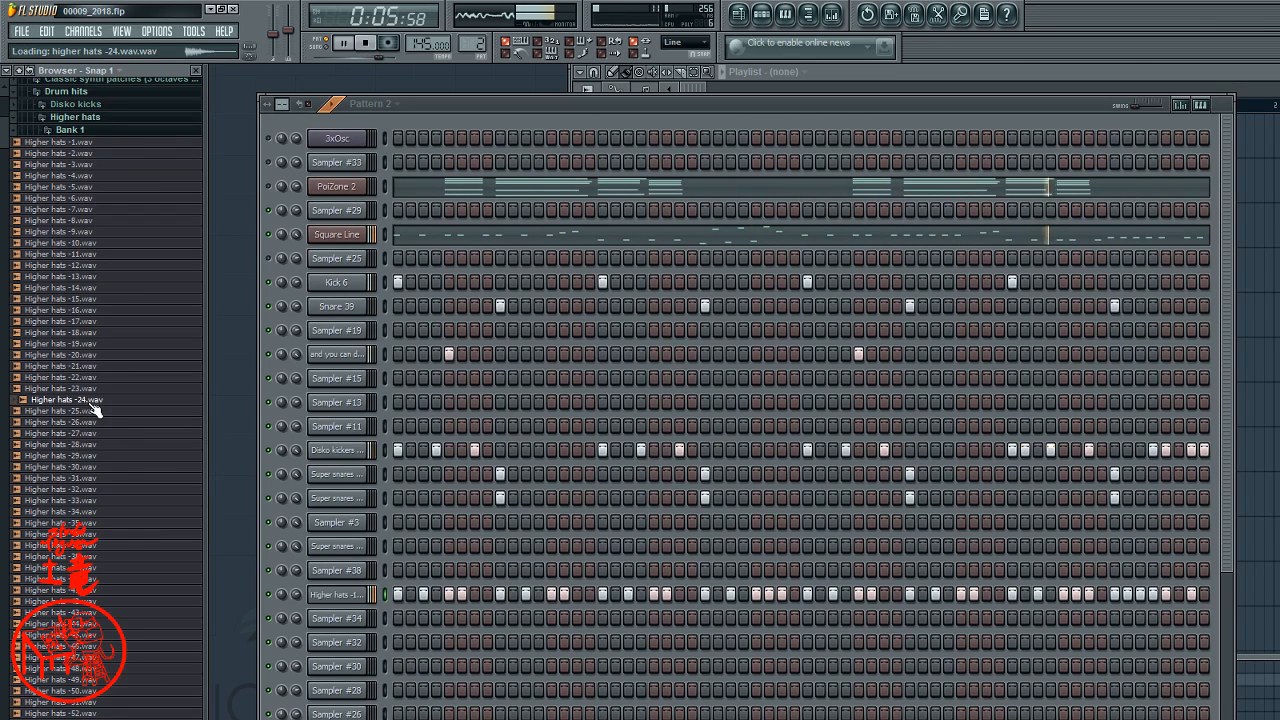
left_click(90, 489)
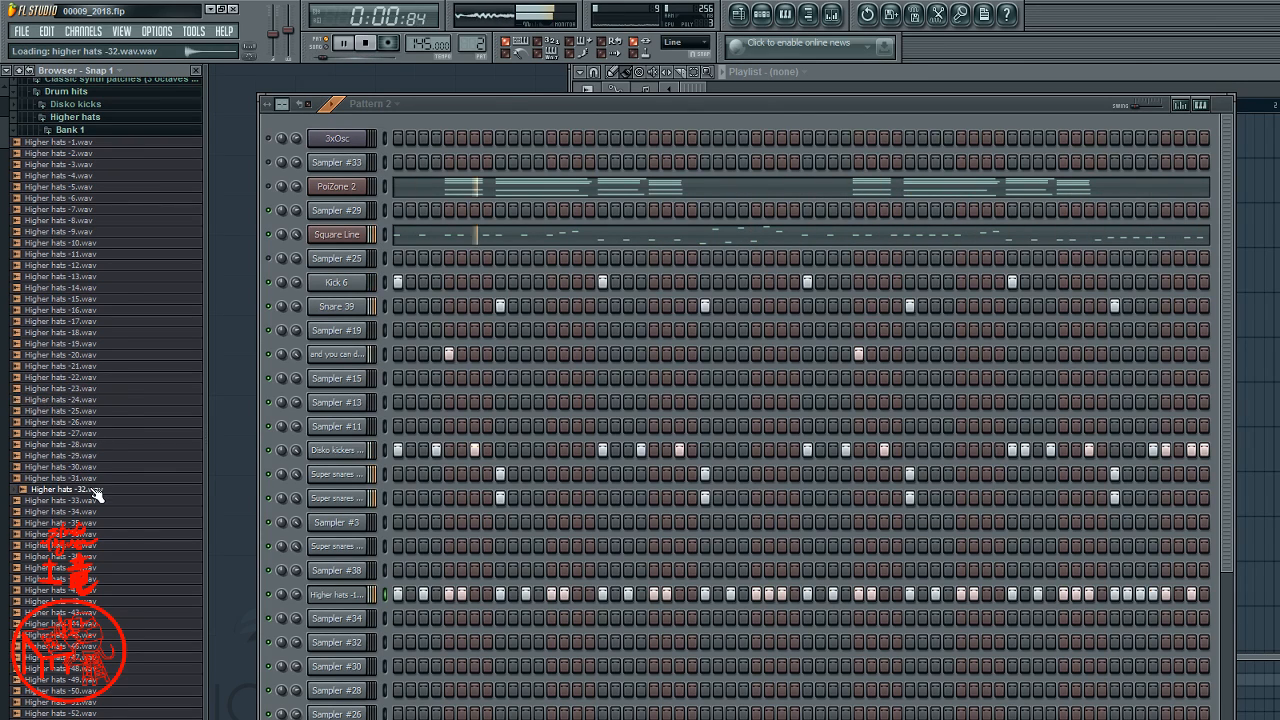
left_click_drag(97, 494, 337, 644)
left_click(338, 645)
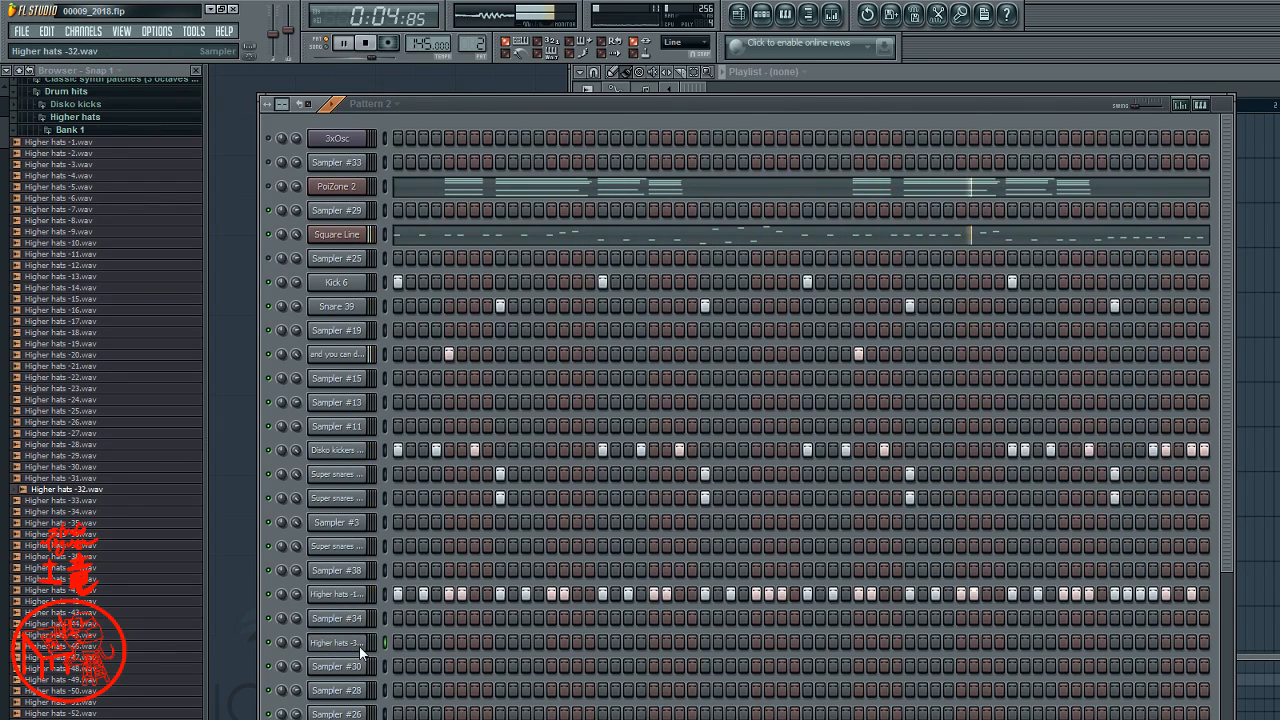
left_click(391, 714)
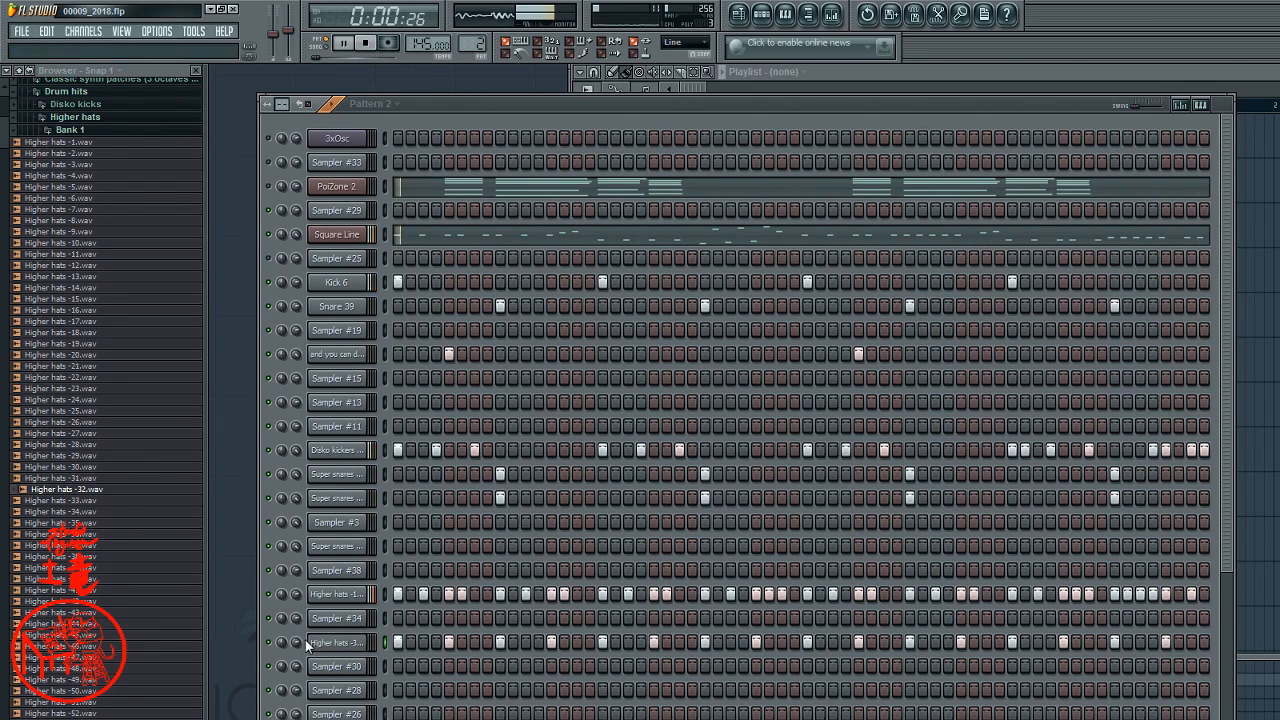
left_click_drag(297, 643, 297, 610)
- Audition hat samples -37, -22 and -20, and load Higher hats -20.wav into the Sampler #30 channel
left_click(98, 546)
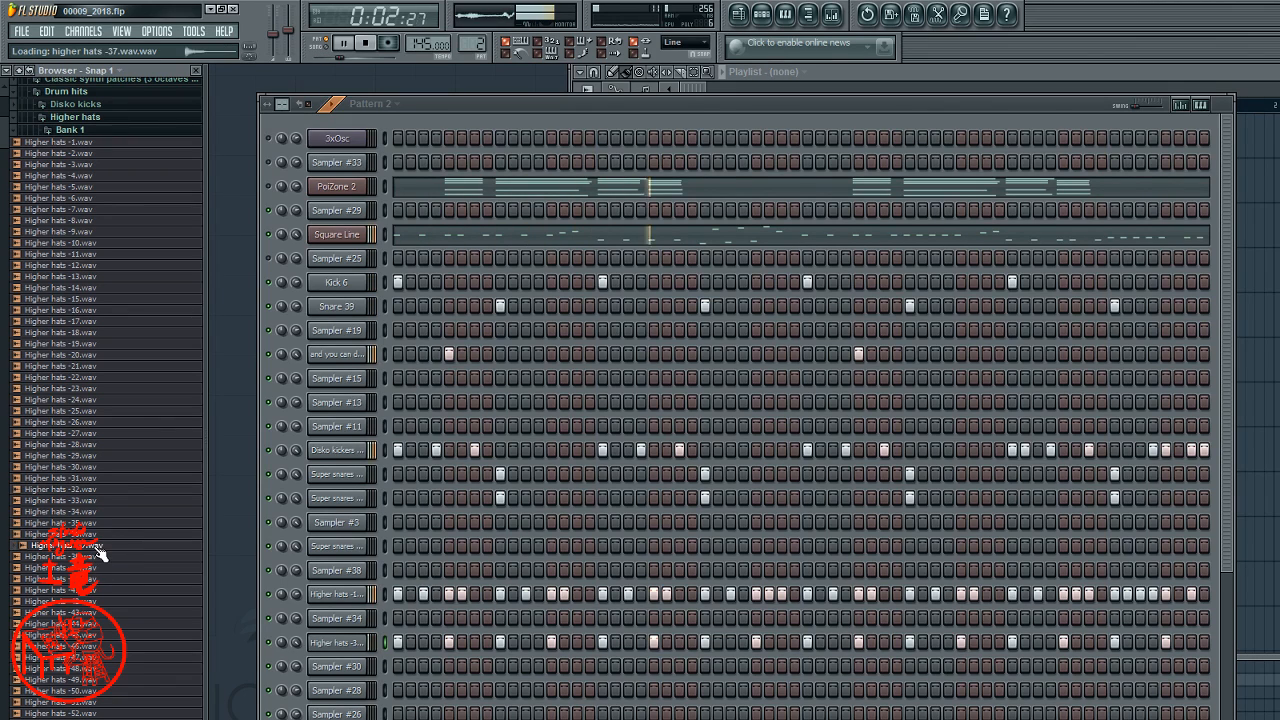
left_click(88, 378)
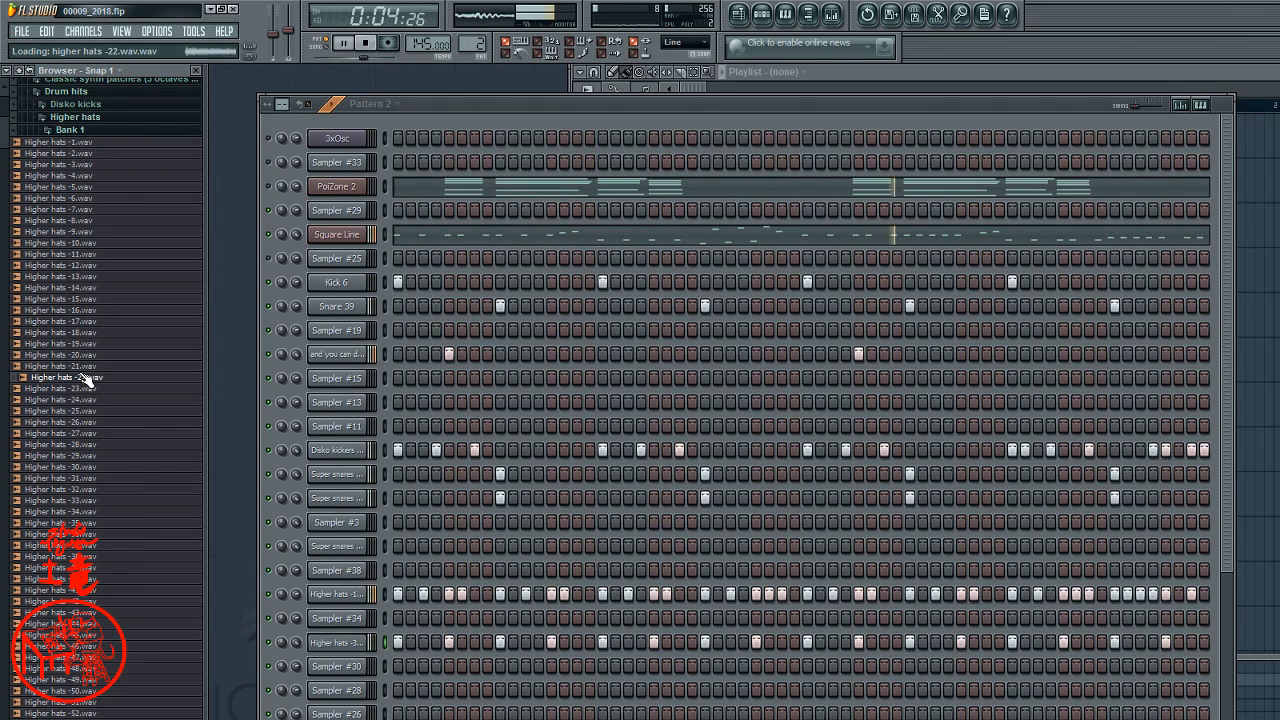
left_click(88, 354)
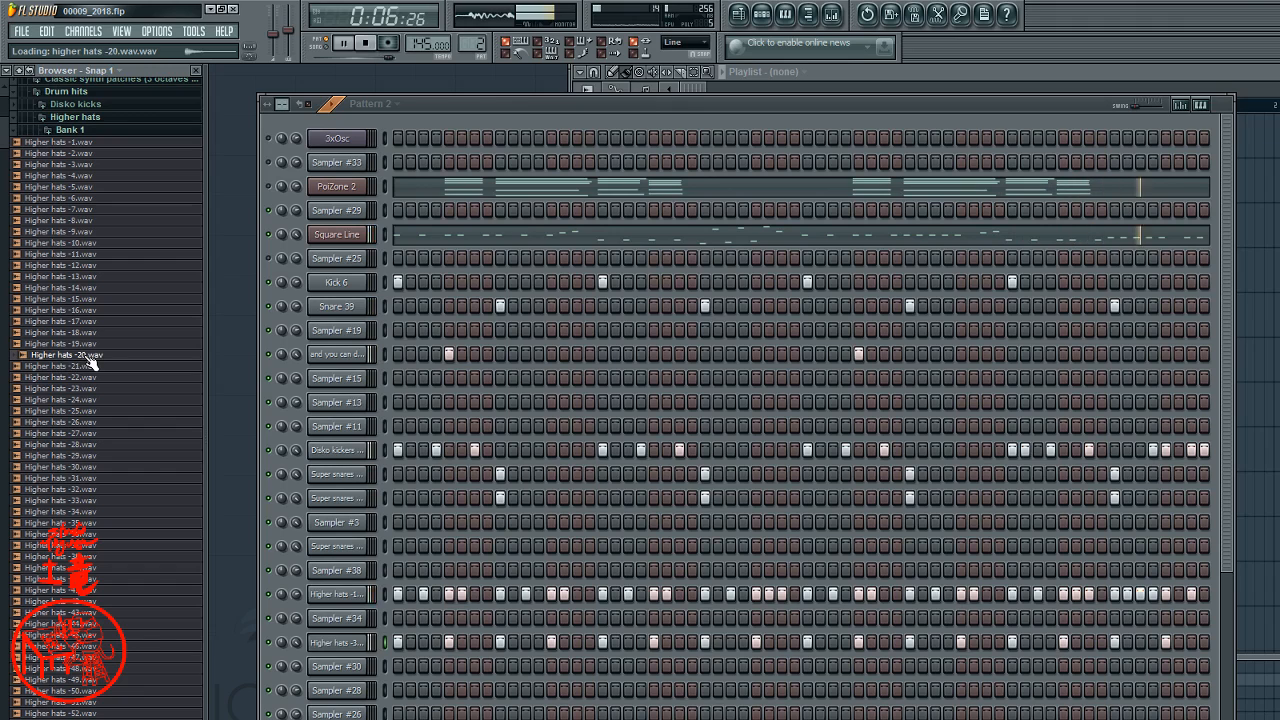
left_click_drag(88, 354, 334, 667)
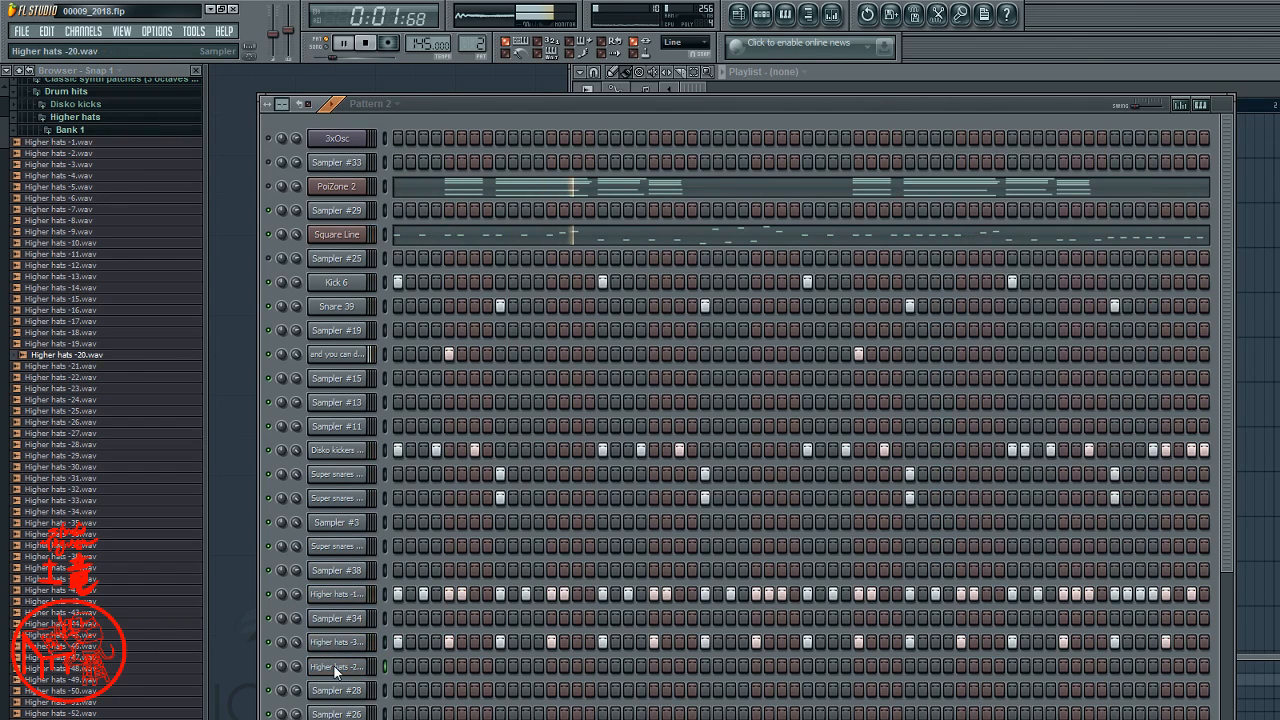
- Fill the Higher hats -20 channel every four steps and shift its hits two steps later, starting on step 3
left_click(395, 702)
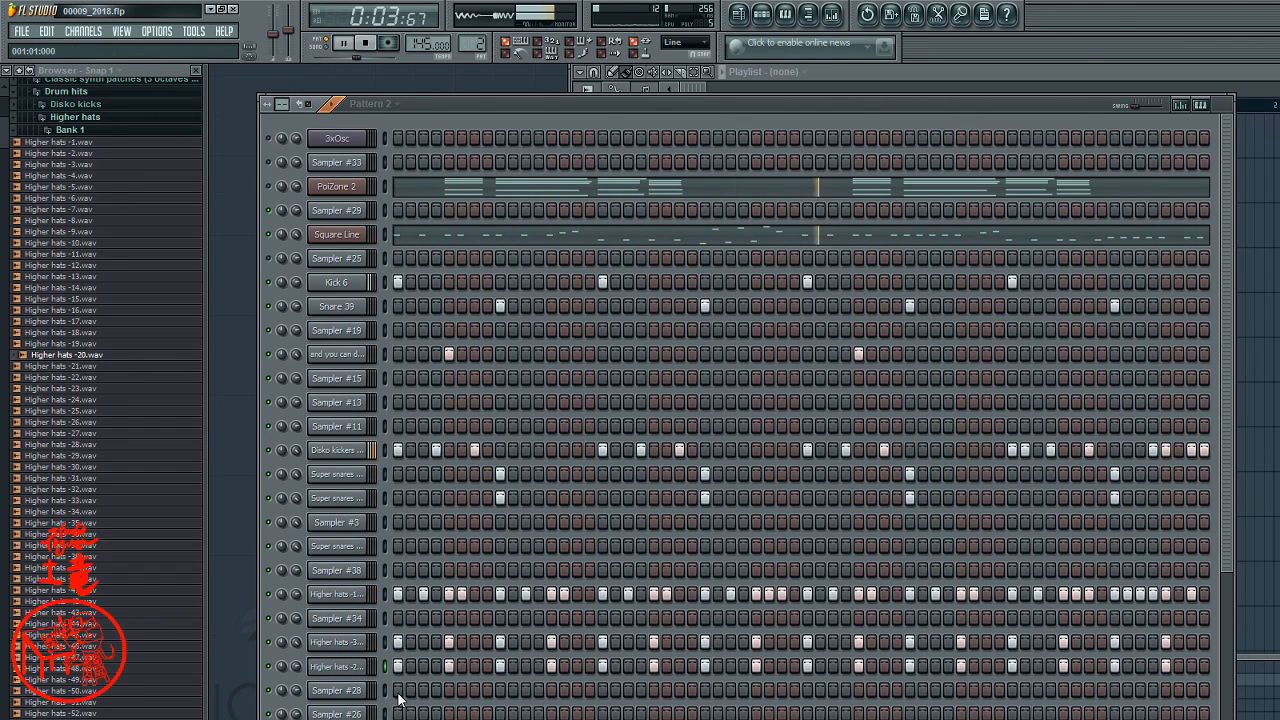
key("ctrl+shift+Right")
key("ctrl+shift+Right")
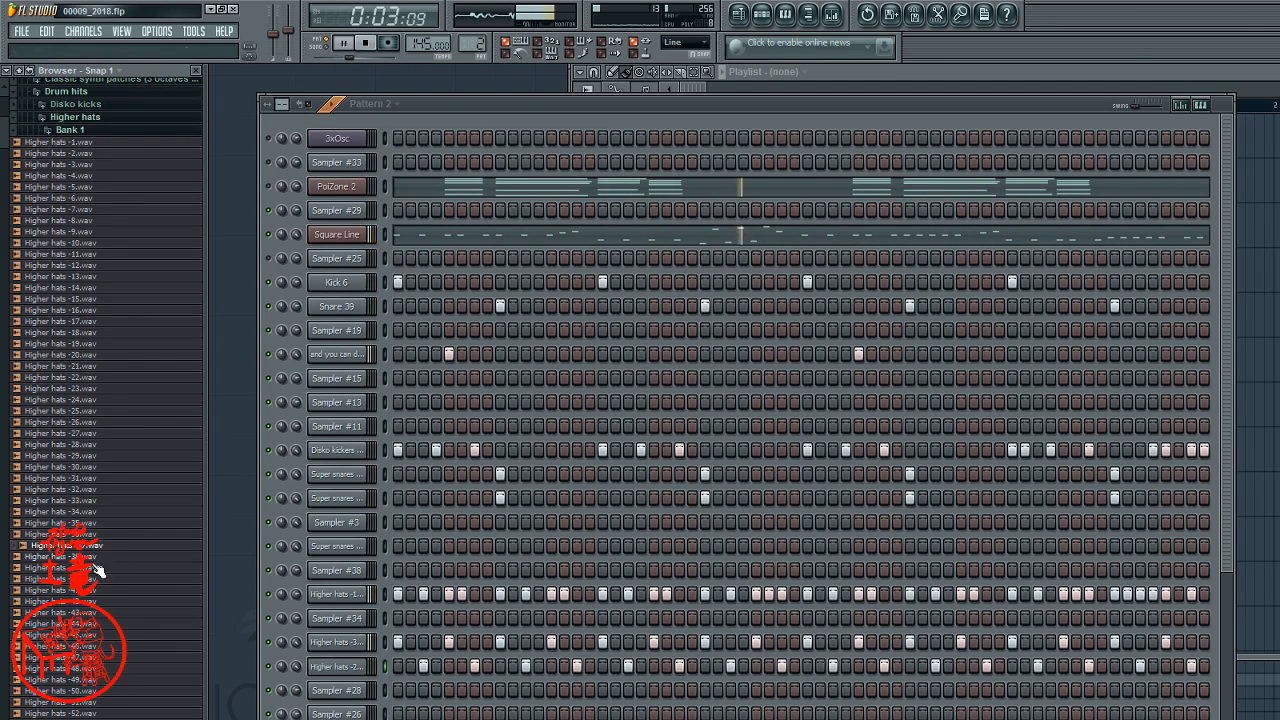
- Audition more hat samples and load Higher hats -50.wav into the Sampler #28 channel
left_click(97, 657)
left_click(96, 691)
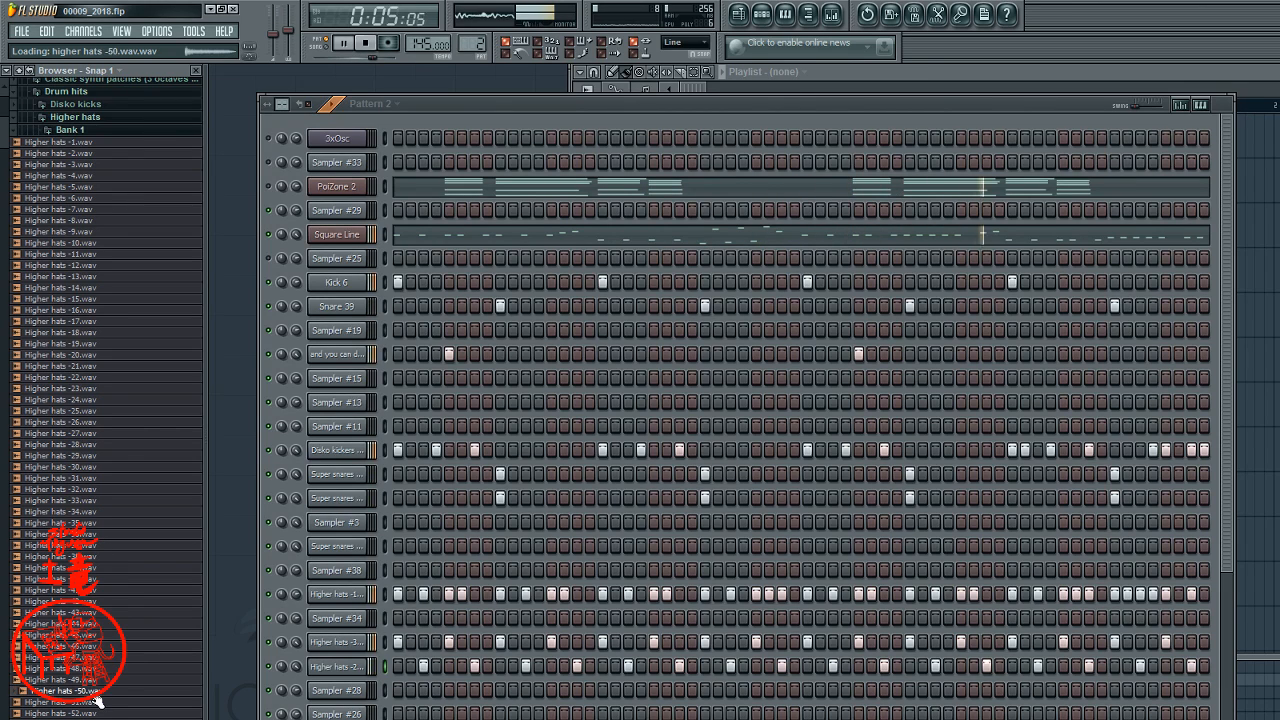
left_click_drag(97, 701, 340, 703)
- Fill the Higher hats -50 channel every eight steps and shift its hits two steps later, starting on step 3
right_click(340, 696)
left_click(420, 719)
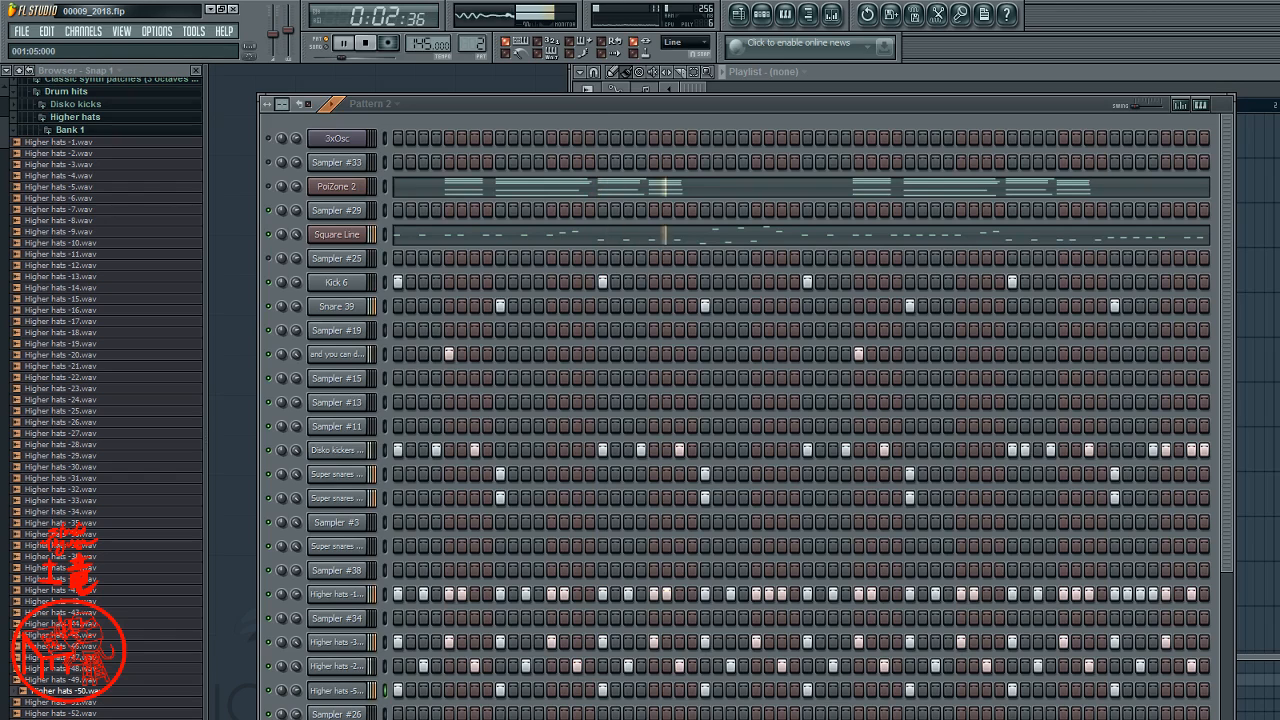
key("ctrl+shift+Right")
key("ctrl+shift+Right")
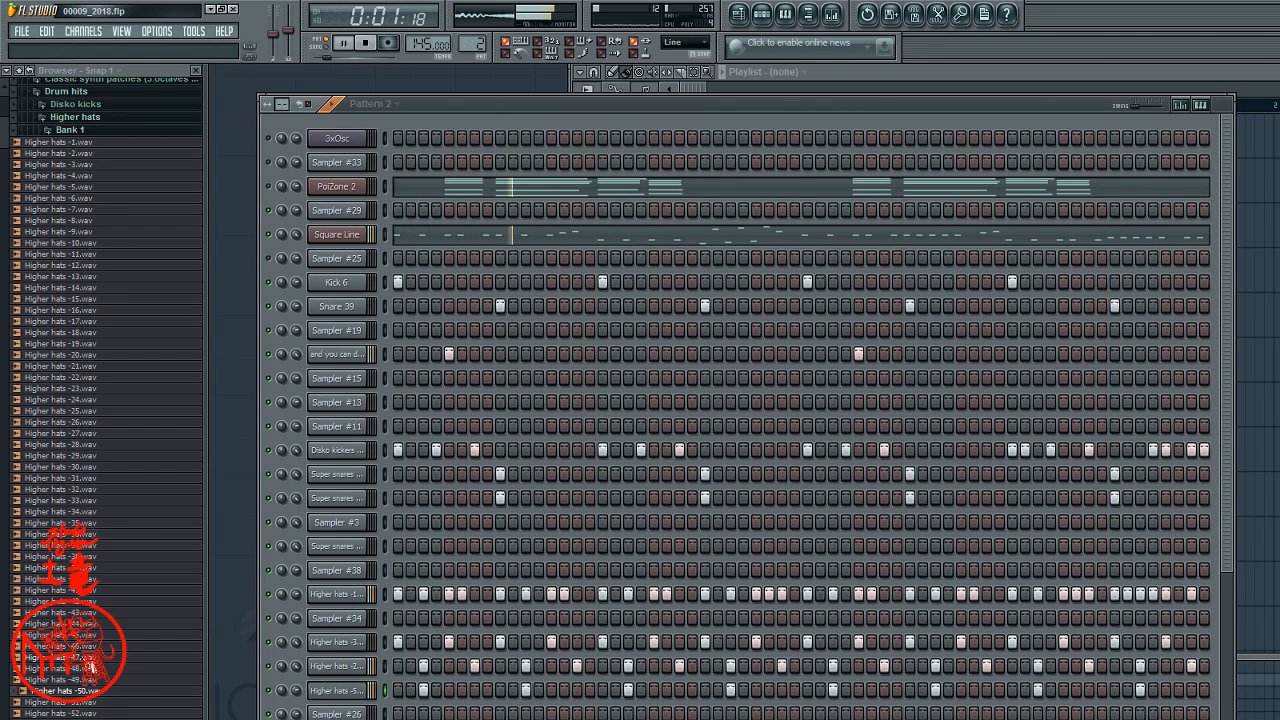
- Load Higher hats -53.wav into the Sampler #26 channel and fill every step of that channel
left_click(104, 692)
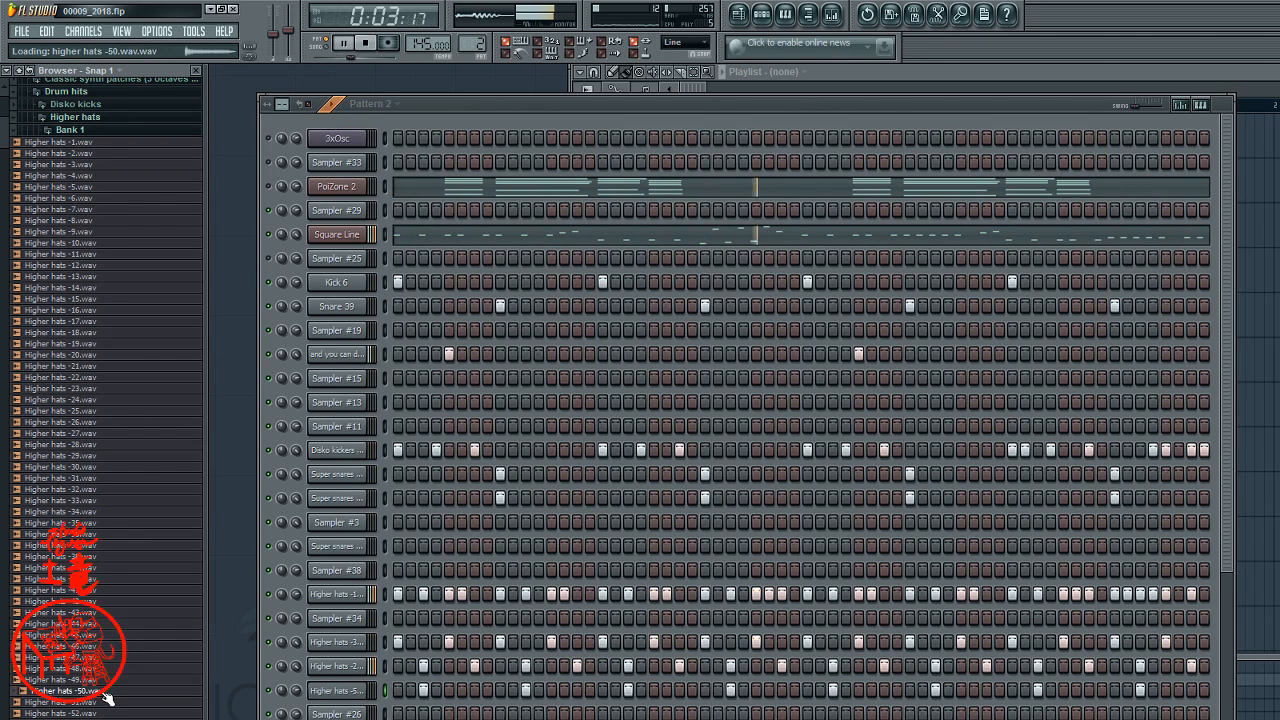
left_click(88, 647)
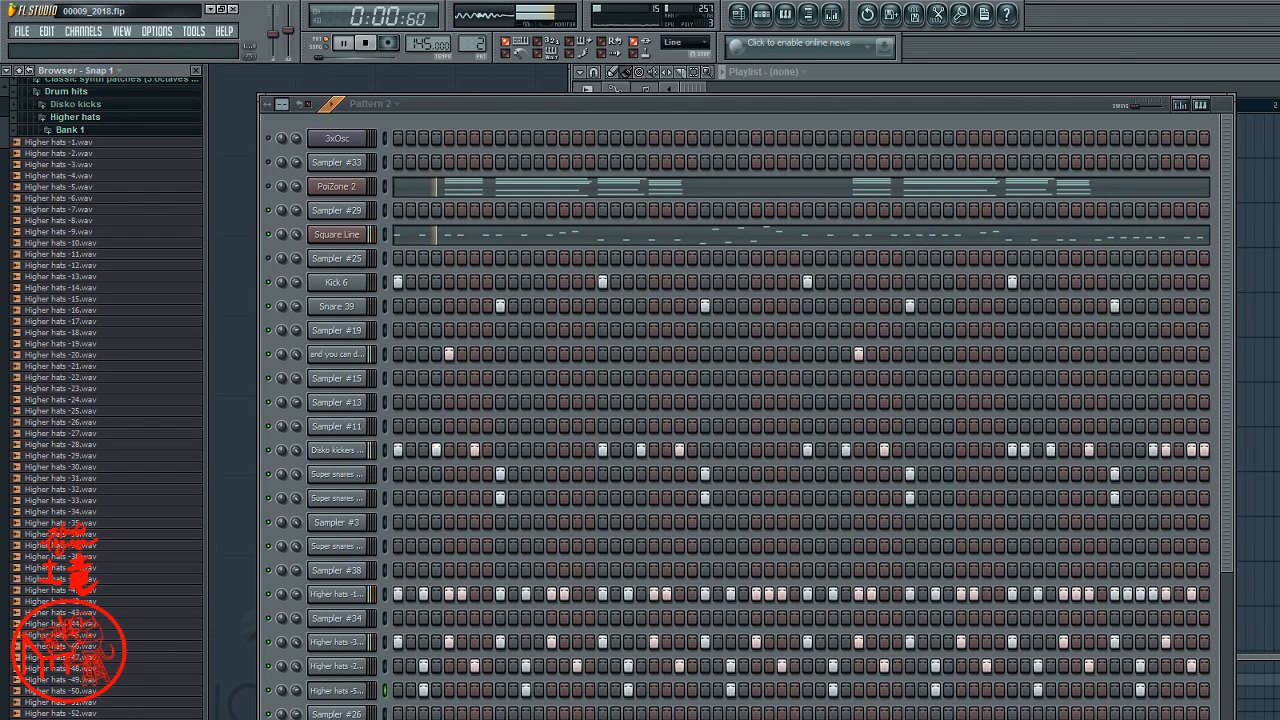
left_click_drag(90, 719, 1204, 715)
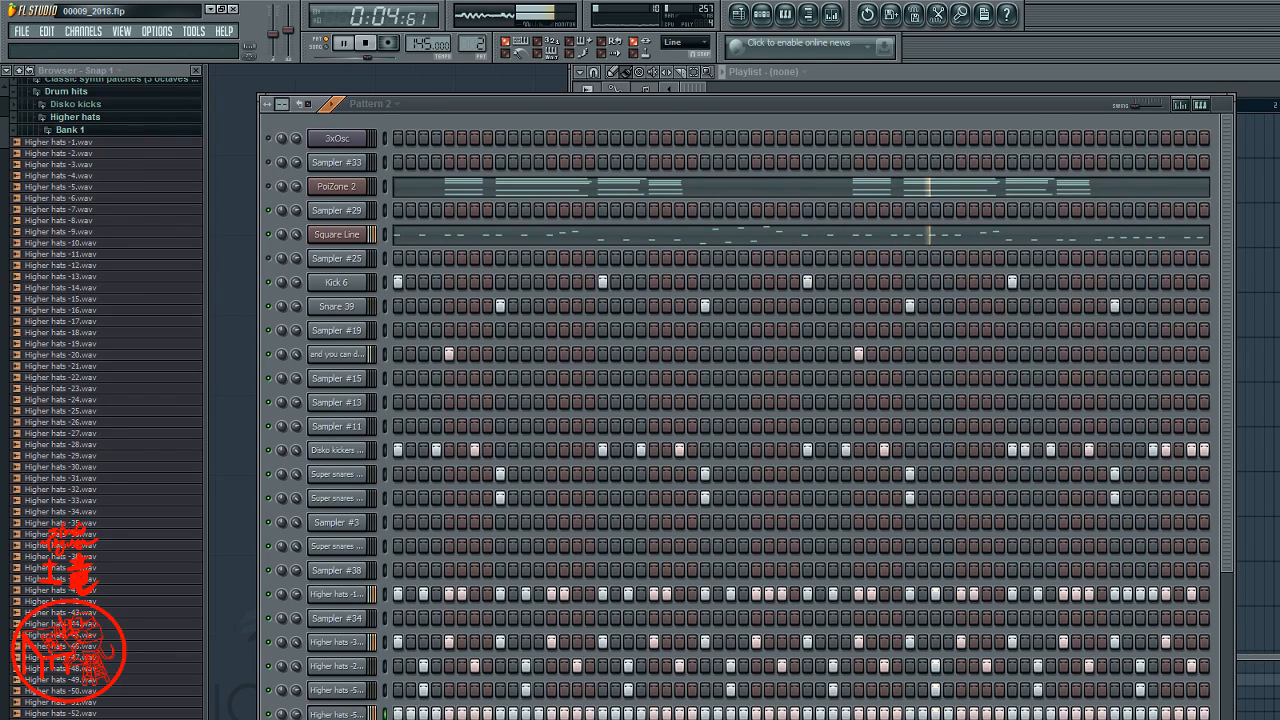
- Shorten the volume envelope of the Higher hats -53 channel by lowering its attack and release and adjusting its decay time
left_click(327, 713)
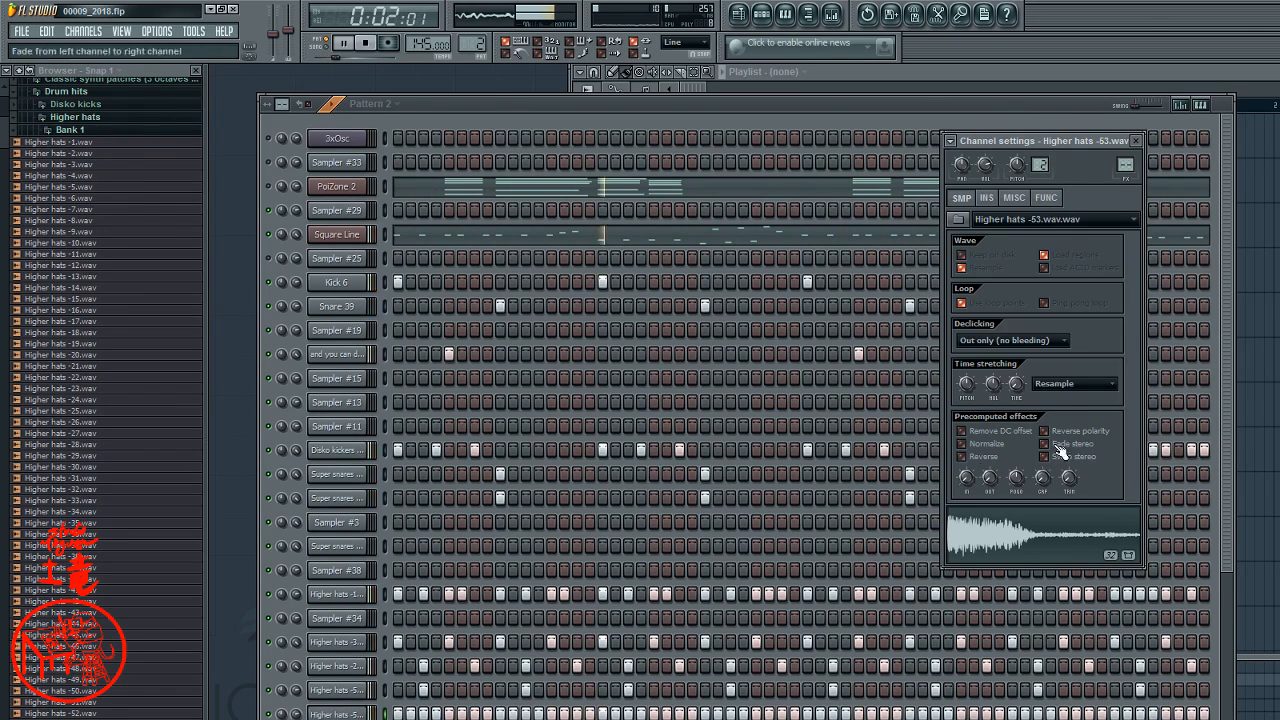
left_click(1044, 198)
left_click(1014, 198)
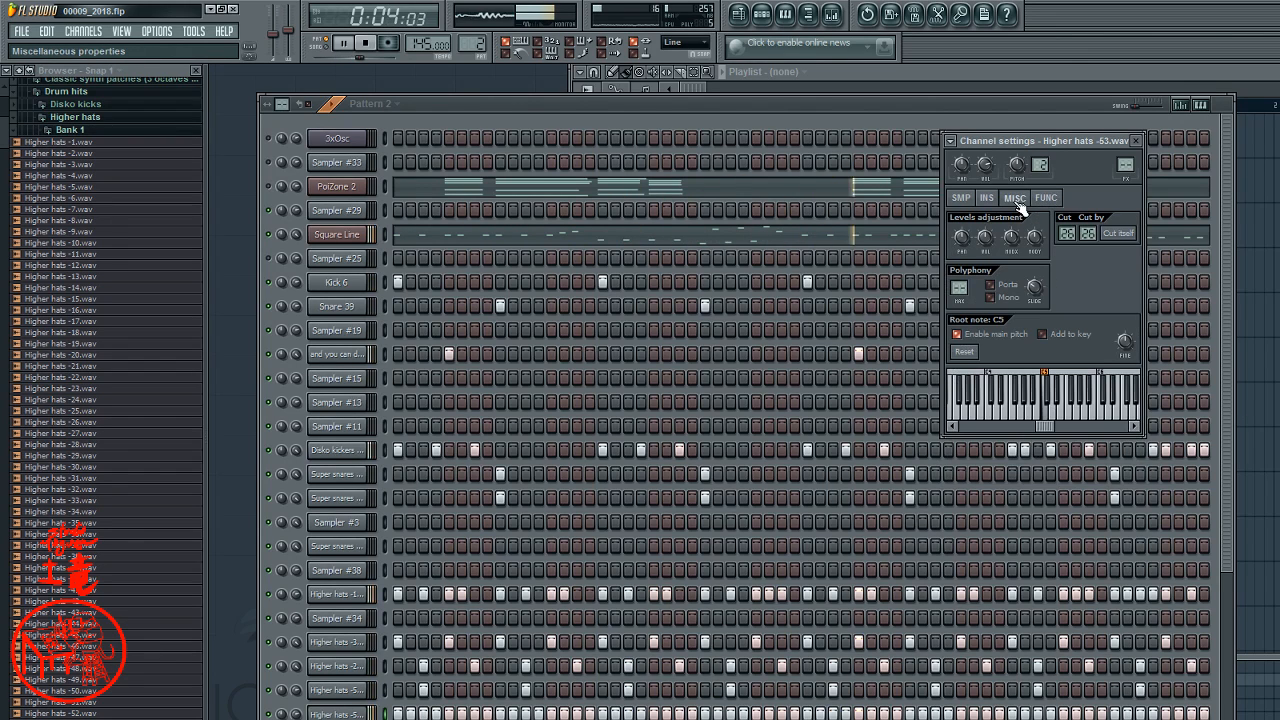
left_click(986, 198)
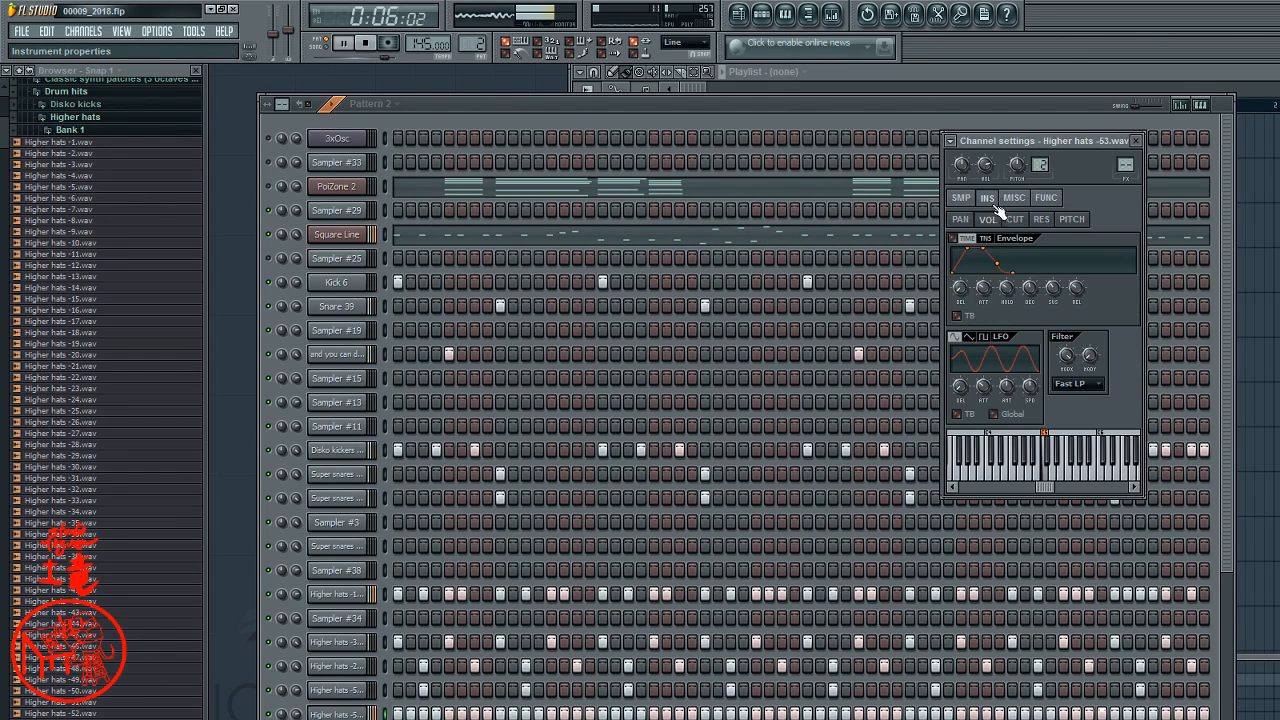
left_click_drag(981, 287, 981, 345)
left_click_drag(1075, 288, 1053, 345)
mouse_move(1030, 288)
left_mouse_down()
mouse_move(1030, 345)
mouse_move(1007, 300)
mouse_move(1007, 325)
mouse_move(1030, 282)
left_mouse_up()
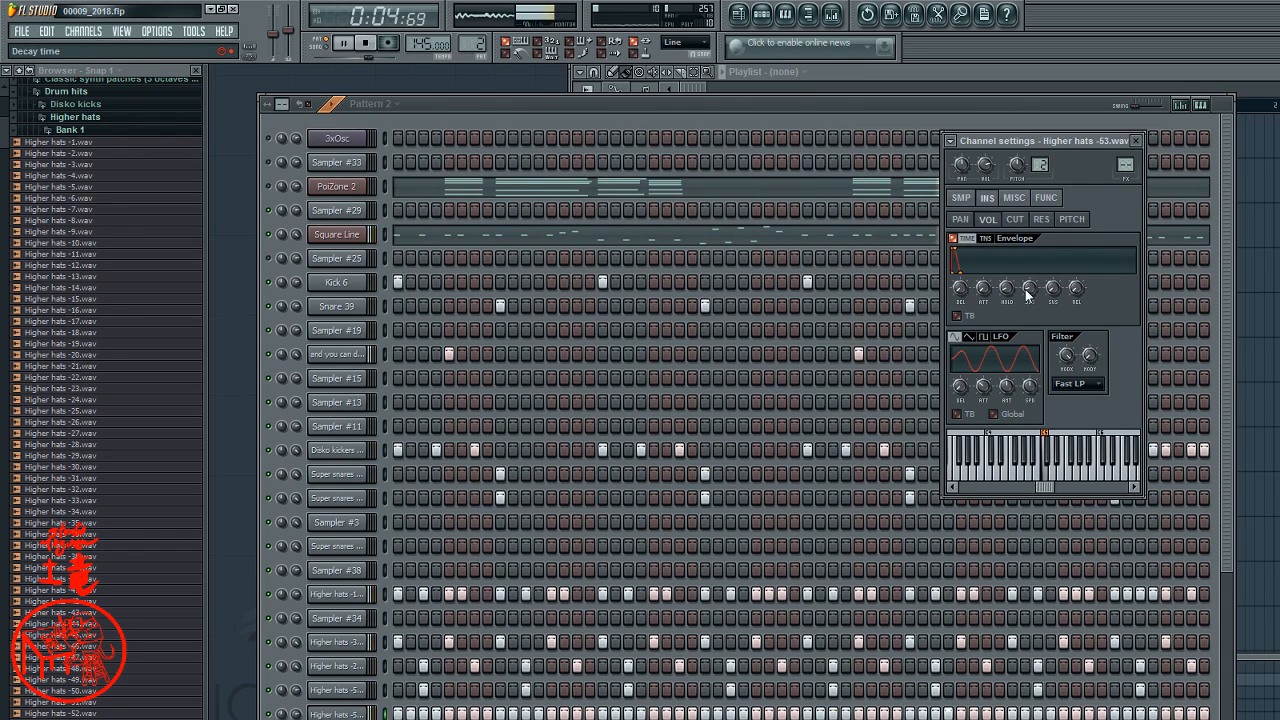
- Set the Higher hats -53 channel's filter type to HP and adjust its echo delay feedback
left_click(1071, 384)
left_click(1067, 448)
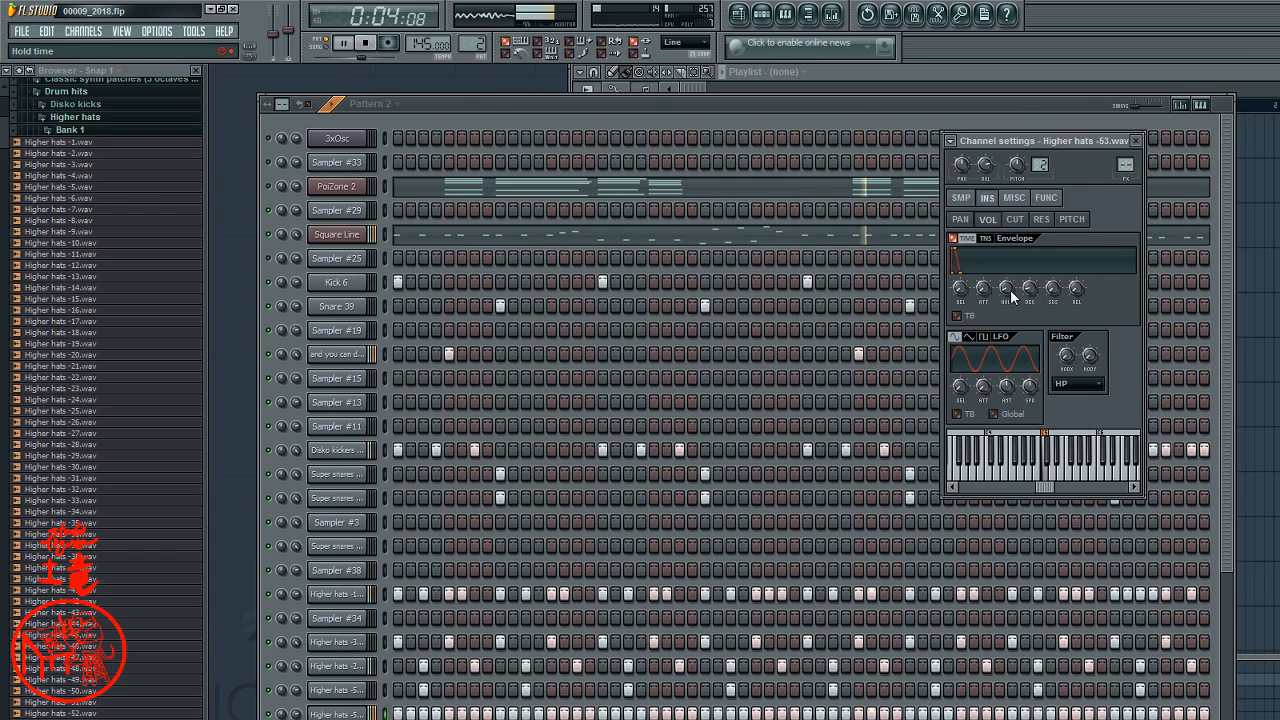
left_click(1047, 198)
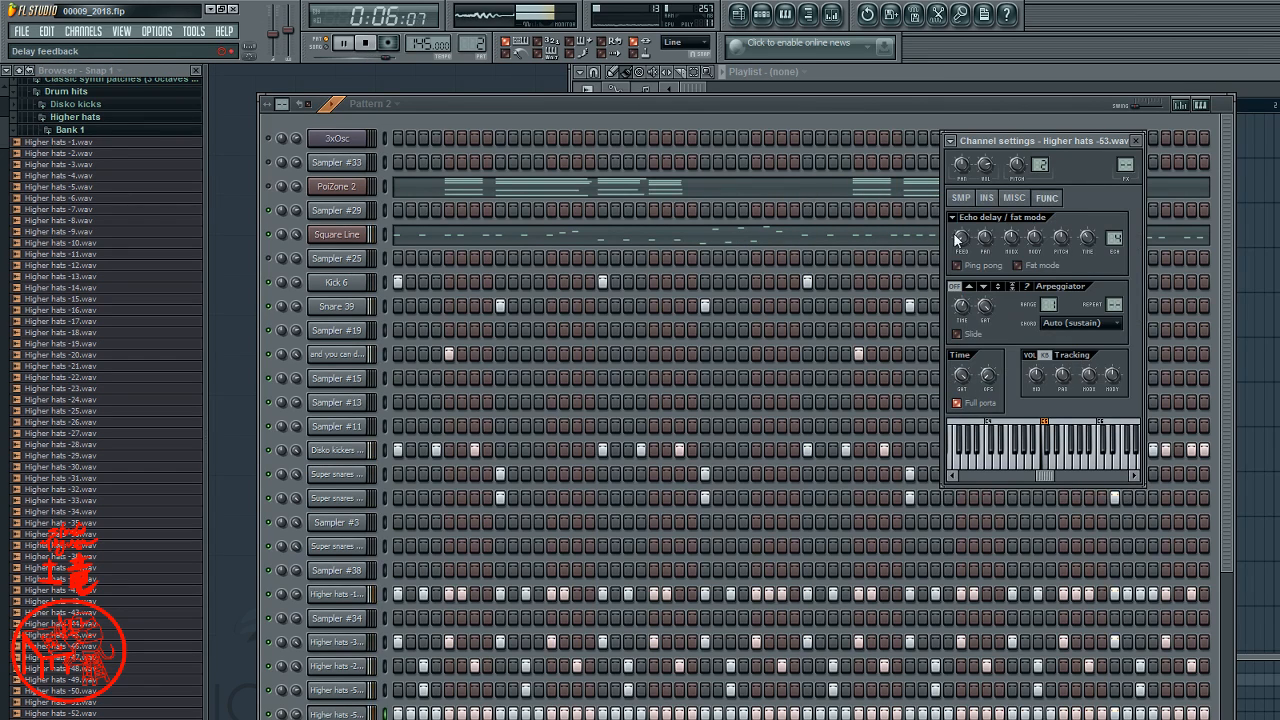
left_click_drag(966, 240, 972, 243)
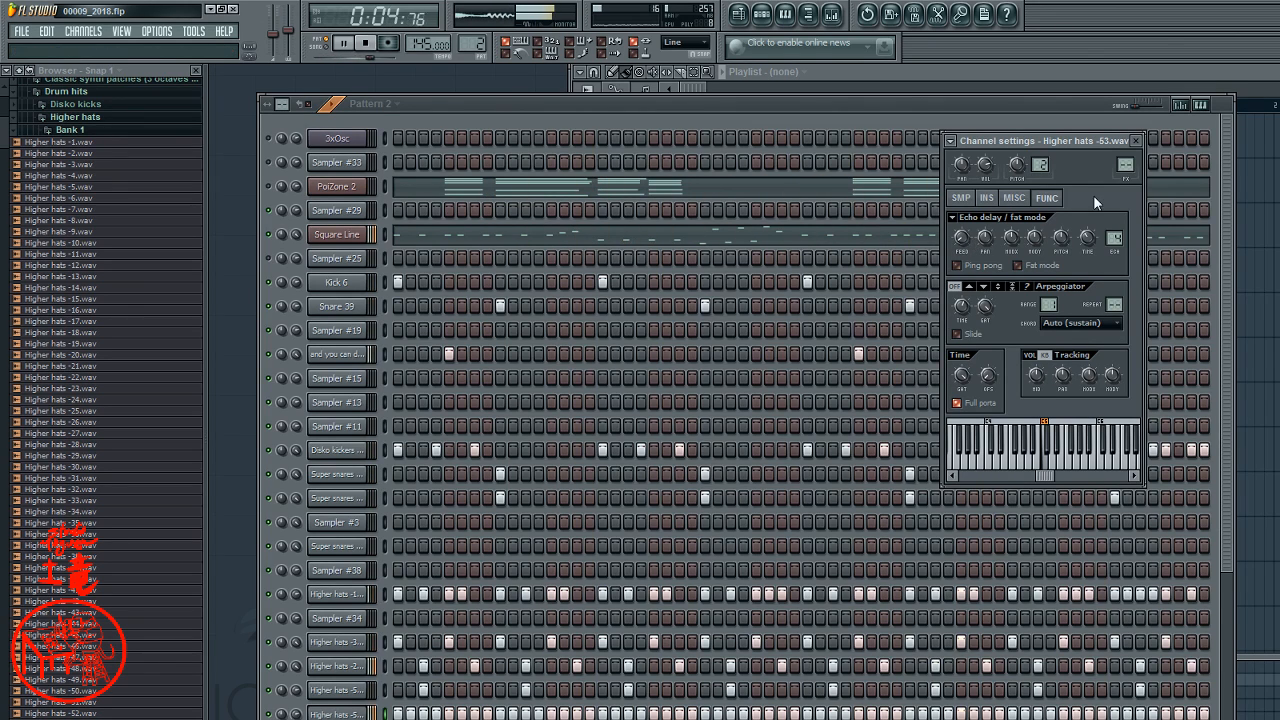
left_click(1142, 141)
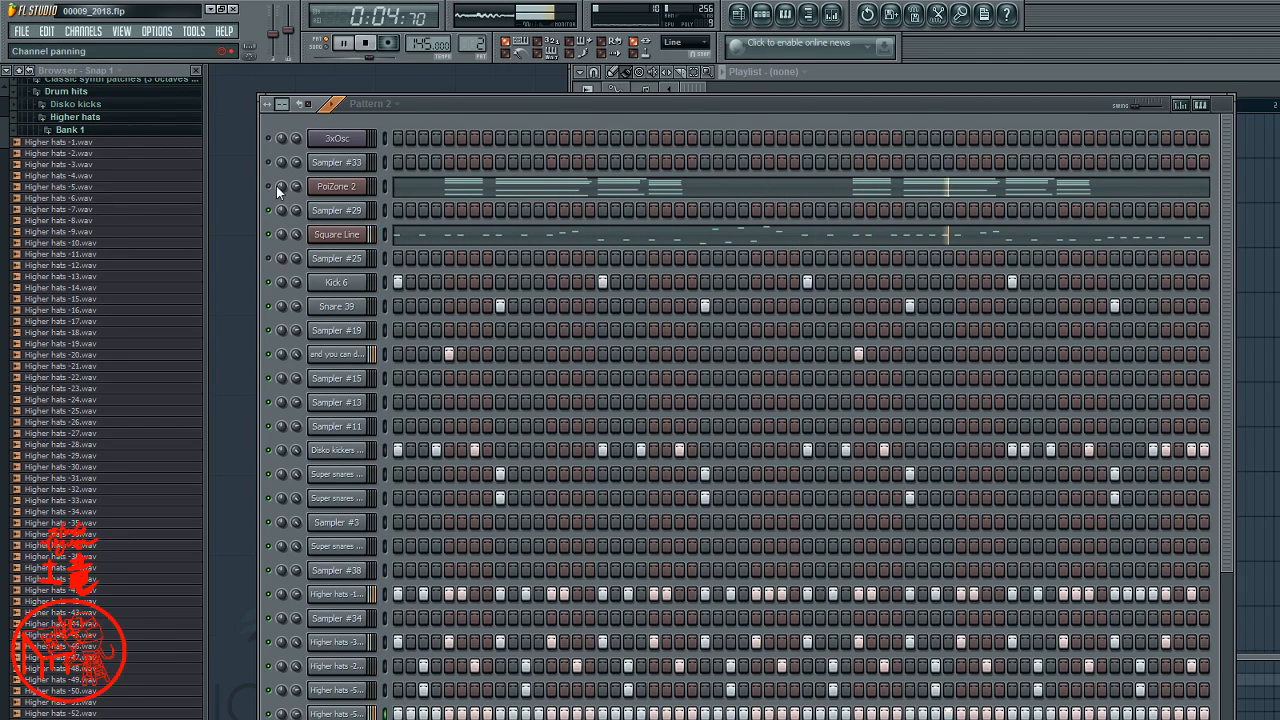
- Bring up the PoiZone 2 channel settings and set the channel's root note to C5
left_click(336, 186)
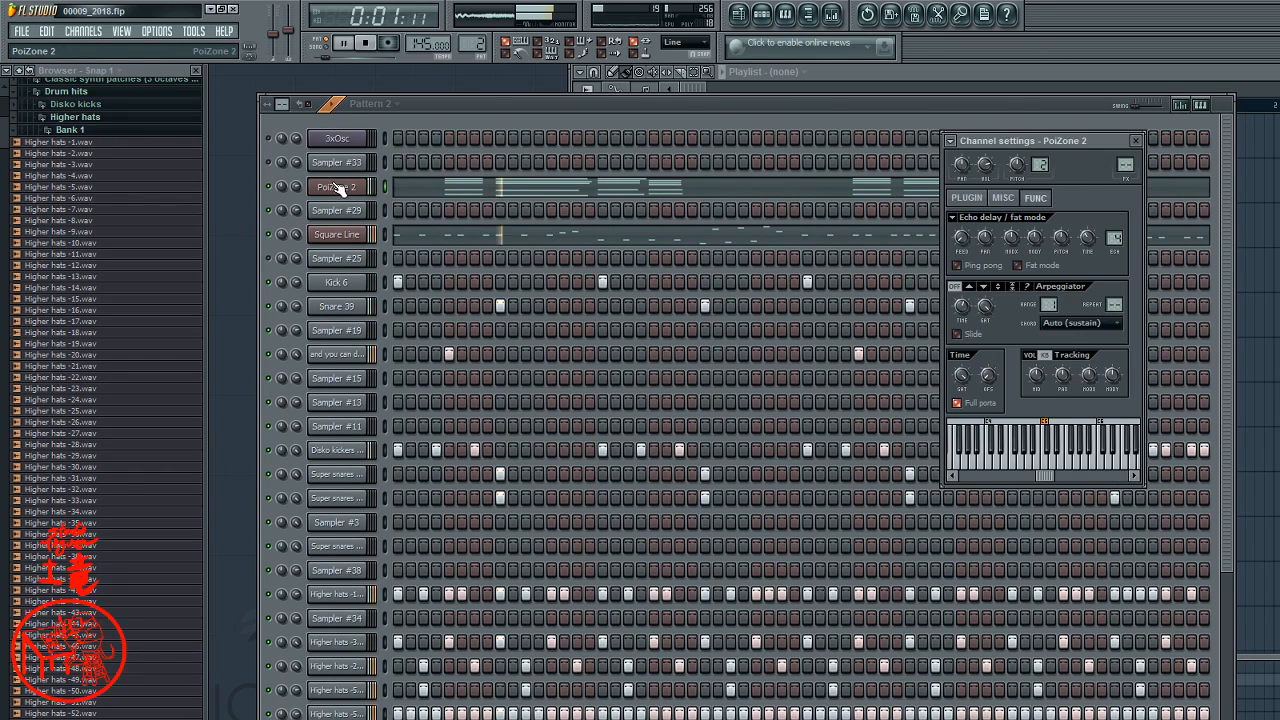
left_click(967, 197)
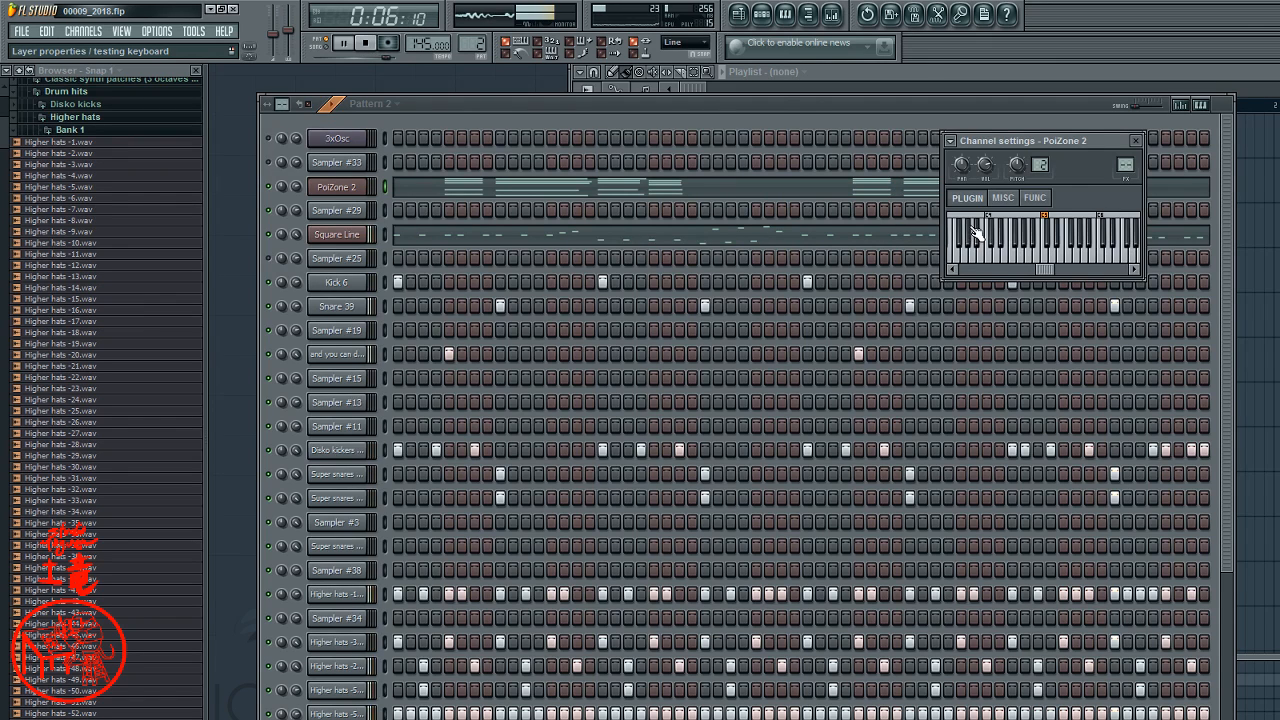
left_click(1003, 198)
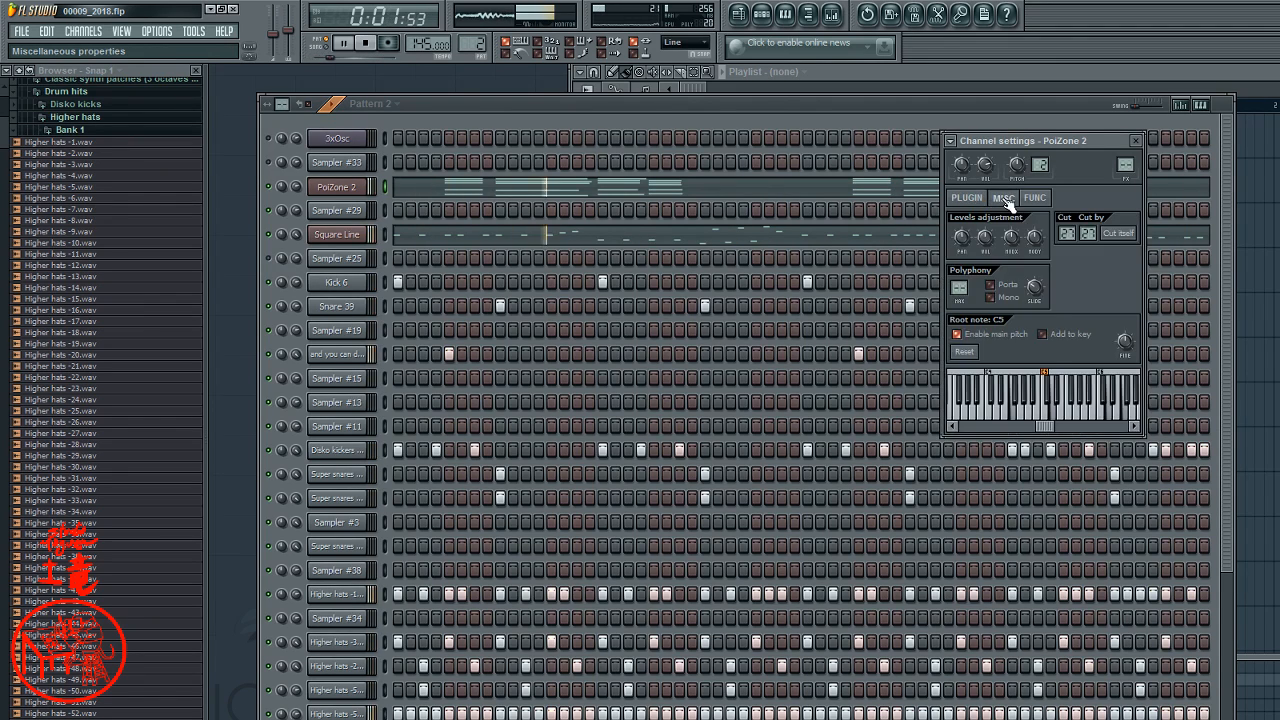
left_click(967, 197)
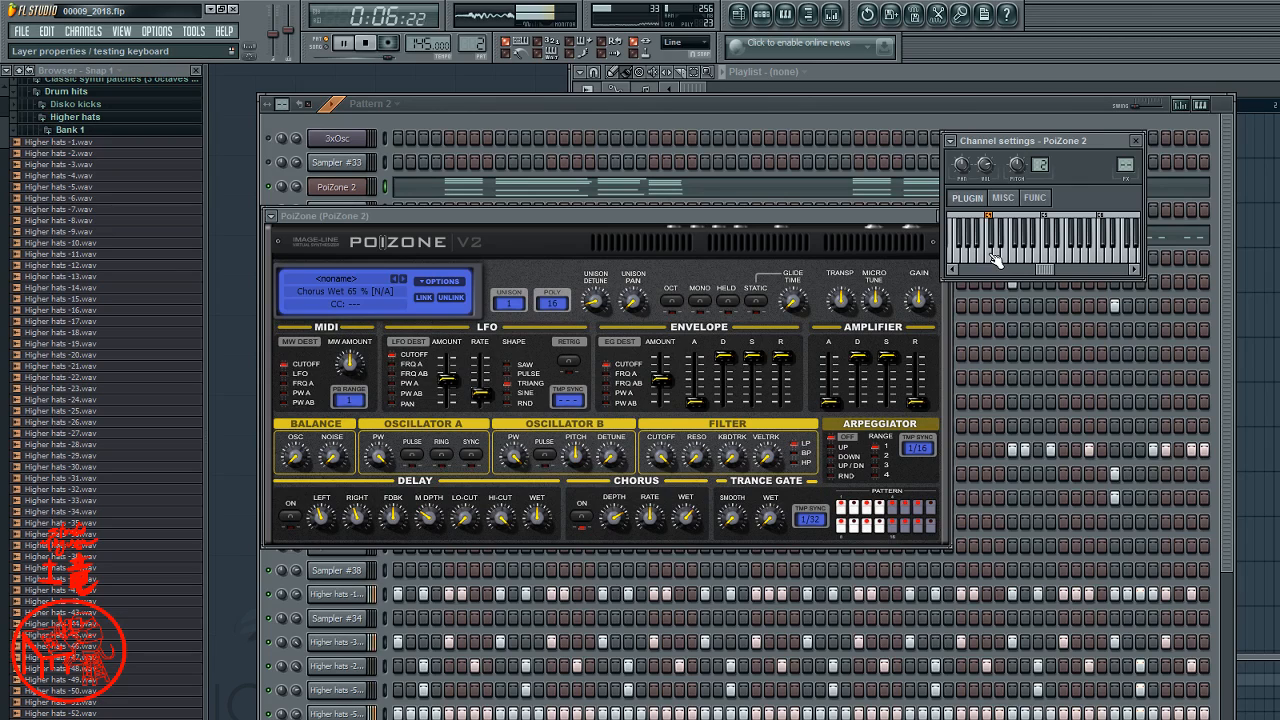
right_click(1047, 257)
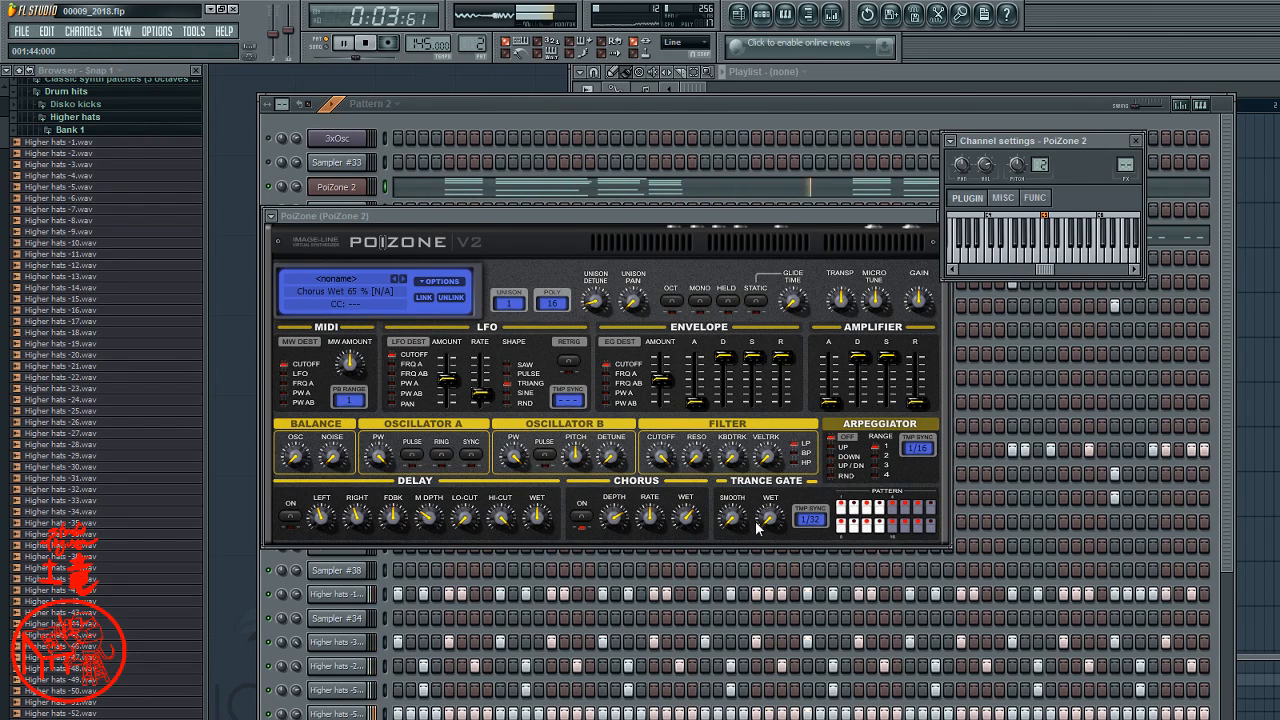
- Set PoiZone's trance gate mix to 70% with gate step 3 on, and its chorus rate to 3 Hz
mouse_move(768, 517)
left_mouse_down()
mouse_move(734, 511)
mouse_move(734, 498)
mouse_move(777, 515)
left_mouse_up()
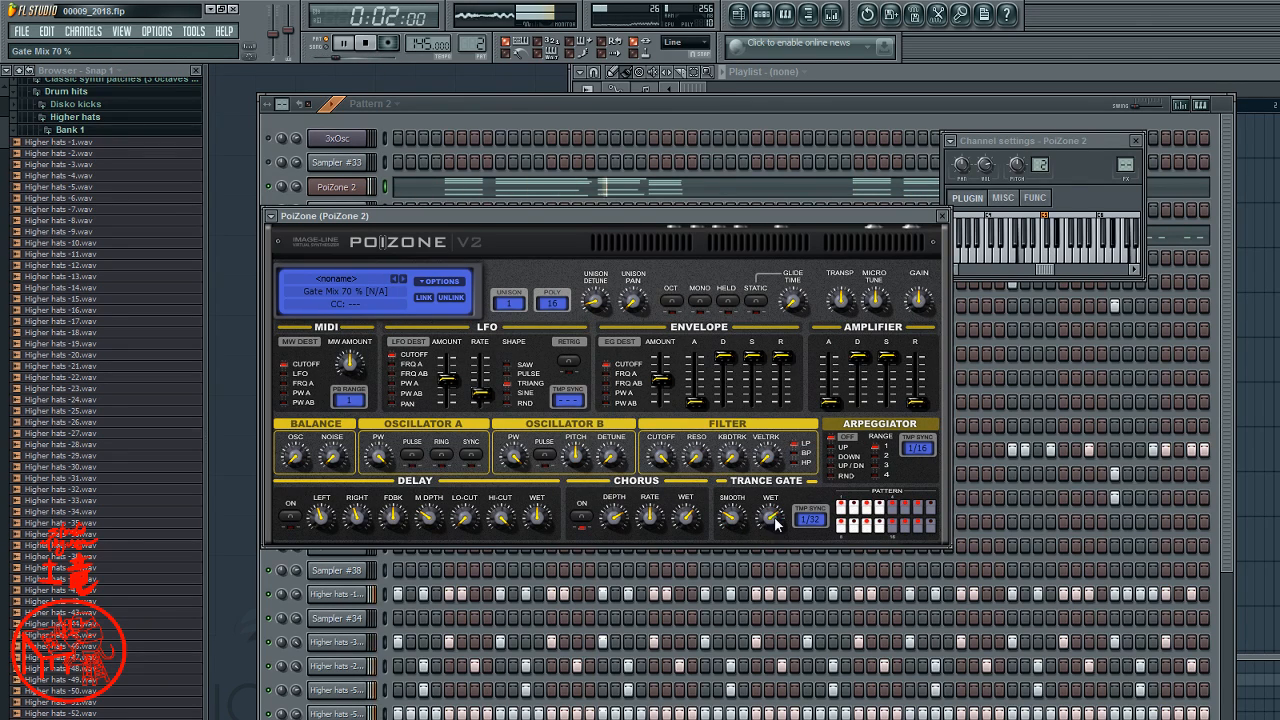
left_click(873, 530)
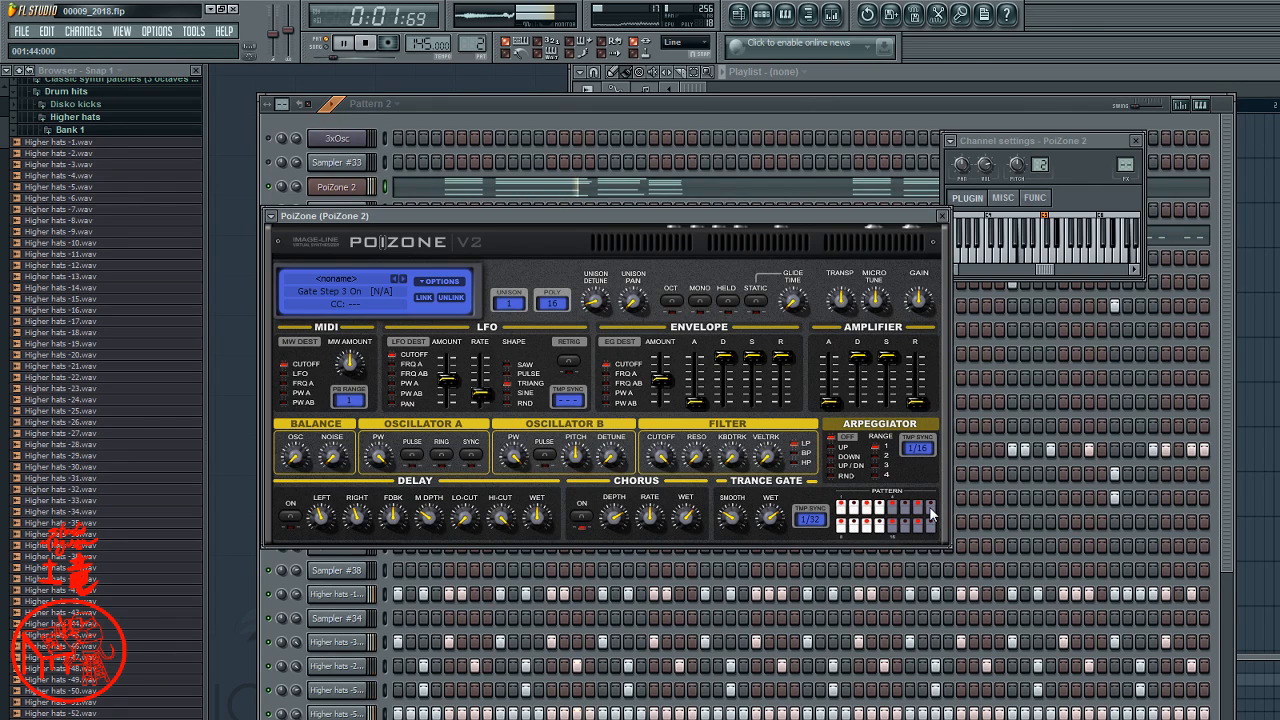
left_click_drag(650, 515, 650, 511)
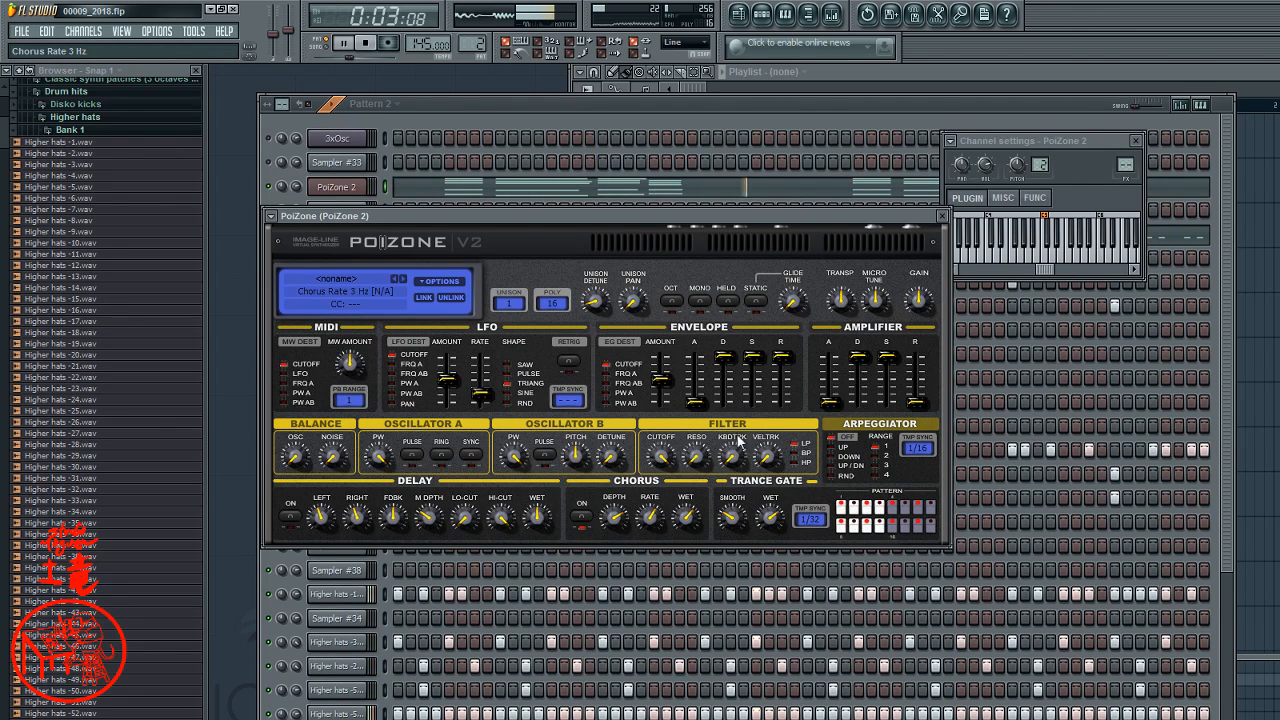
- Turn on PoiZone's delay with a wet level of 69% and a modulation depth of 39%
left_click(289, 515)
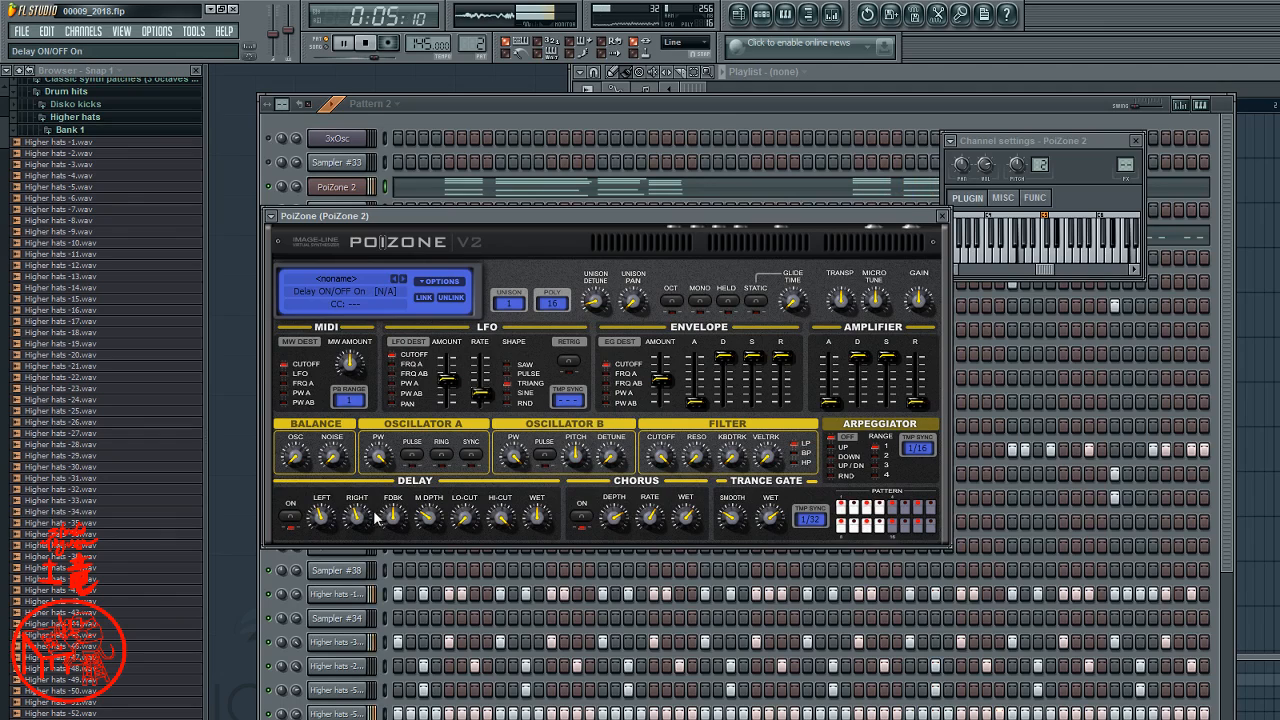
left_click_drag(541, 507, 533, 515)
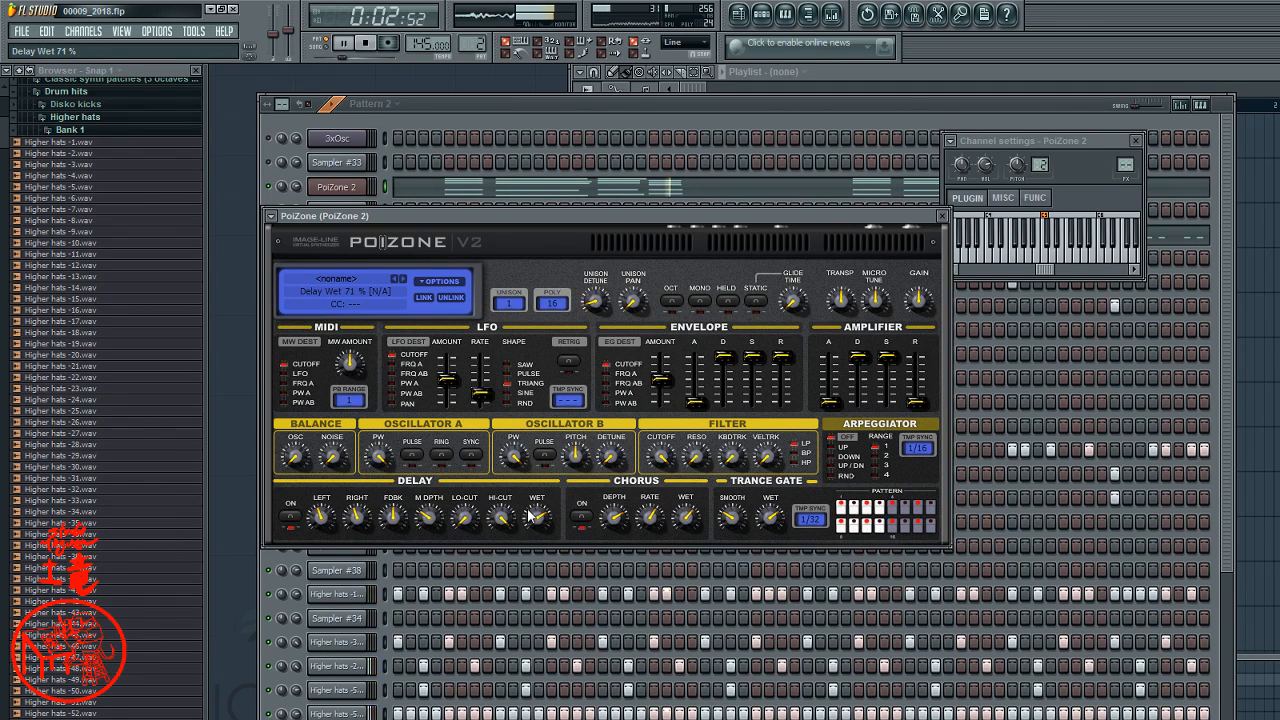
left_click_drag(537, 515, 537, 518)
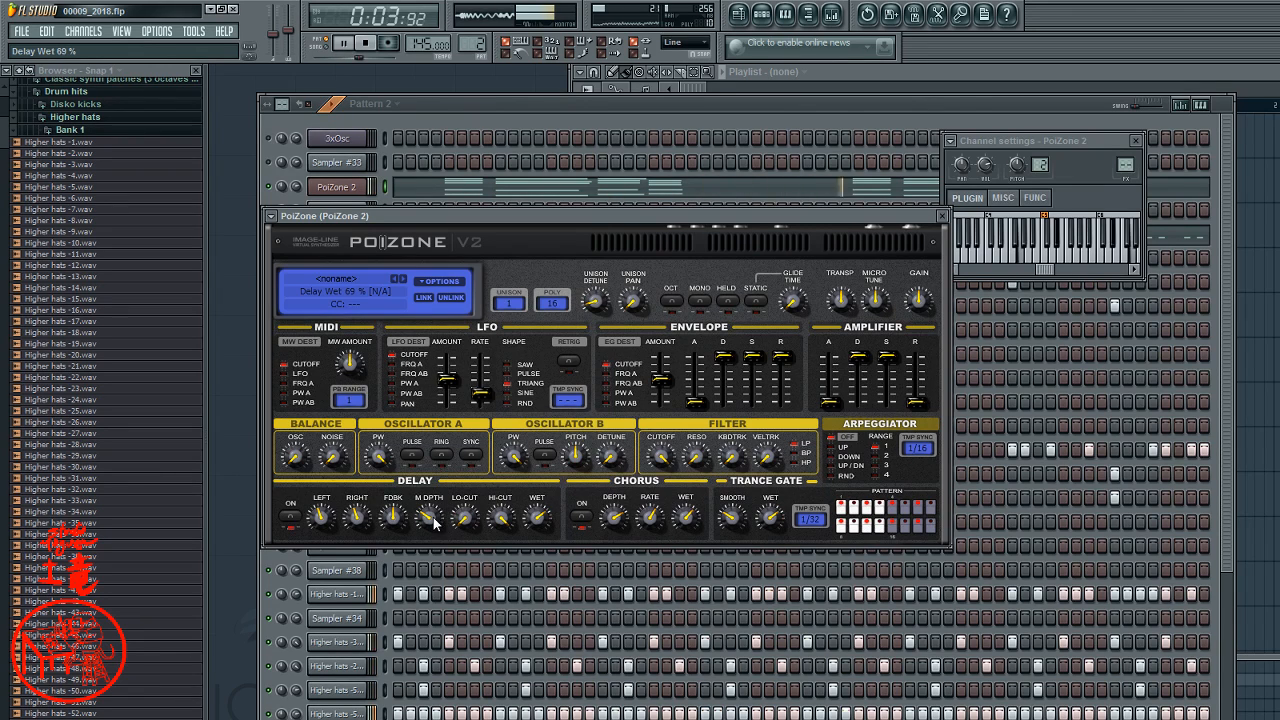
left_click_drag(430, 521, 430, 502)
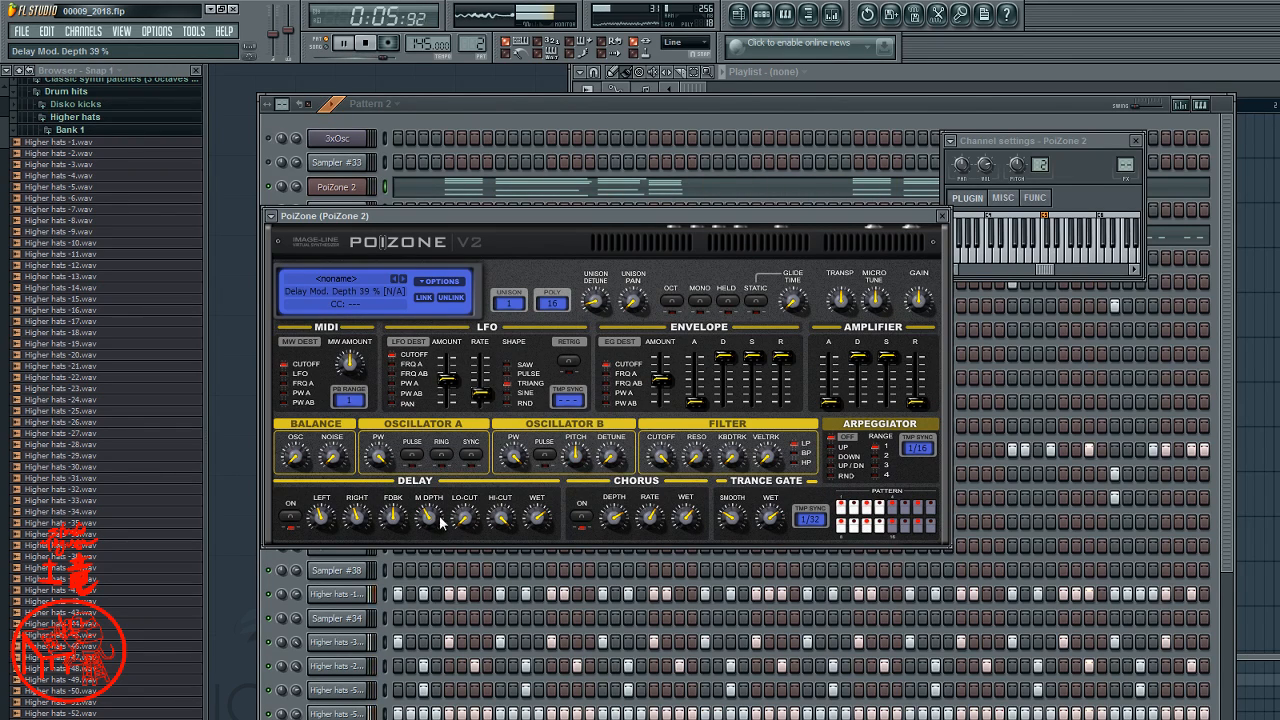